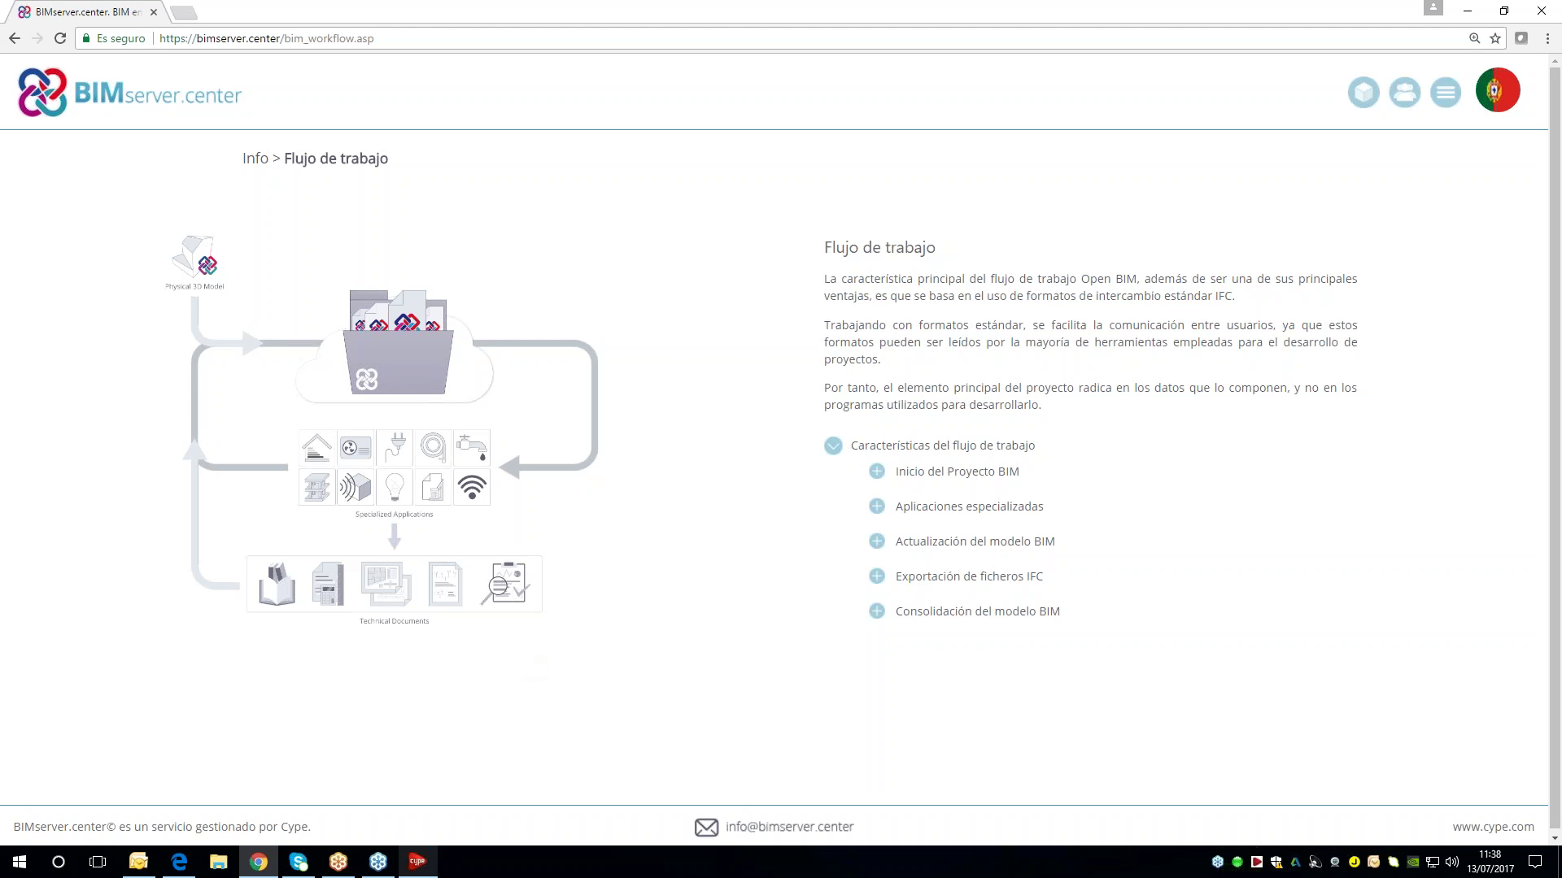
- Open the Store page on the BIMserver.center site to view the downloadable Open BIM applications
{"action": "mouse_move", "coordinate": [421, 873]}
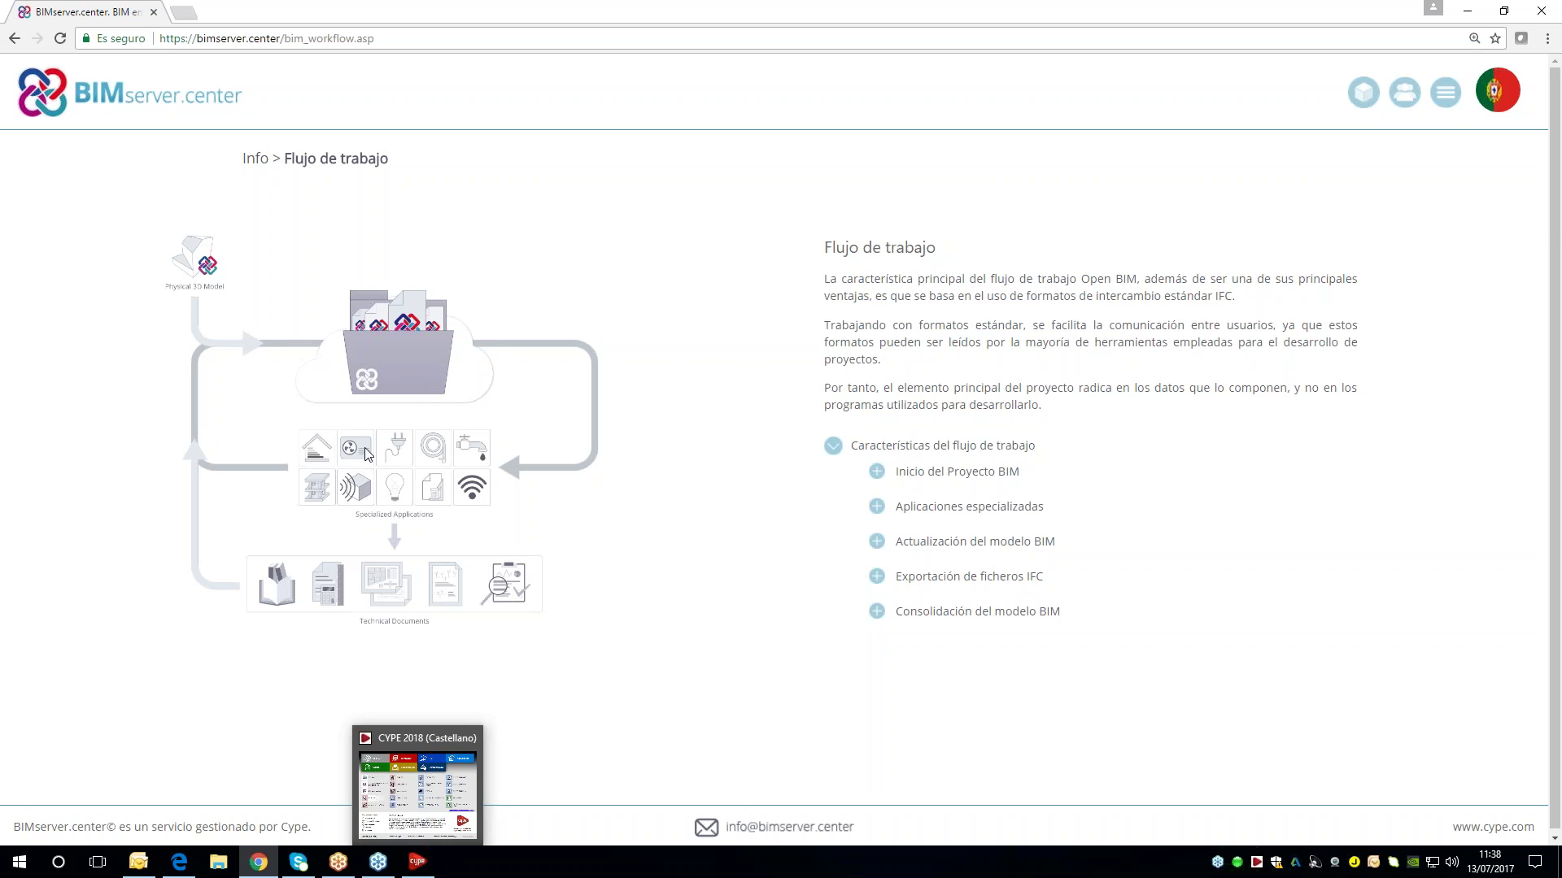
{"action": "left_click", "coordinate": [1444, 96]}
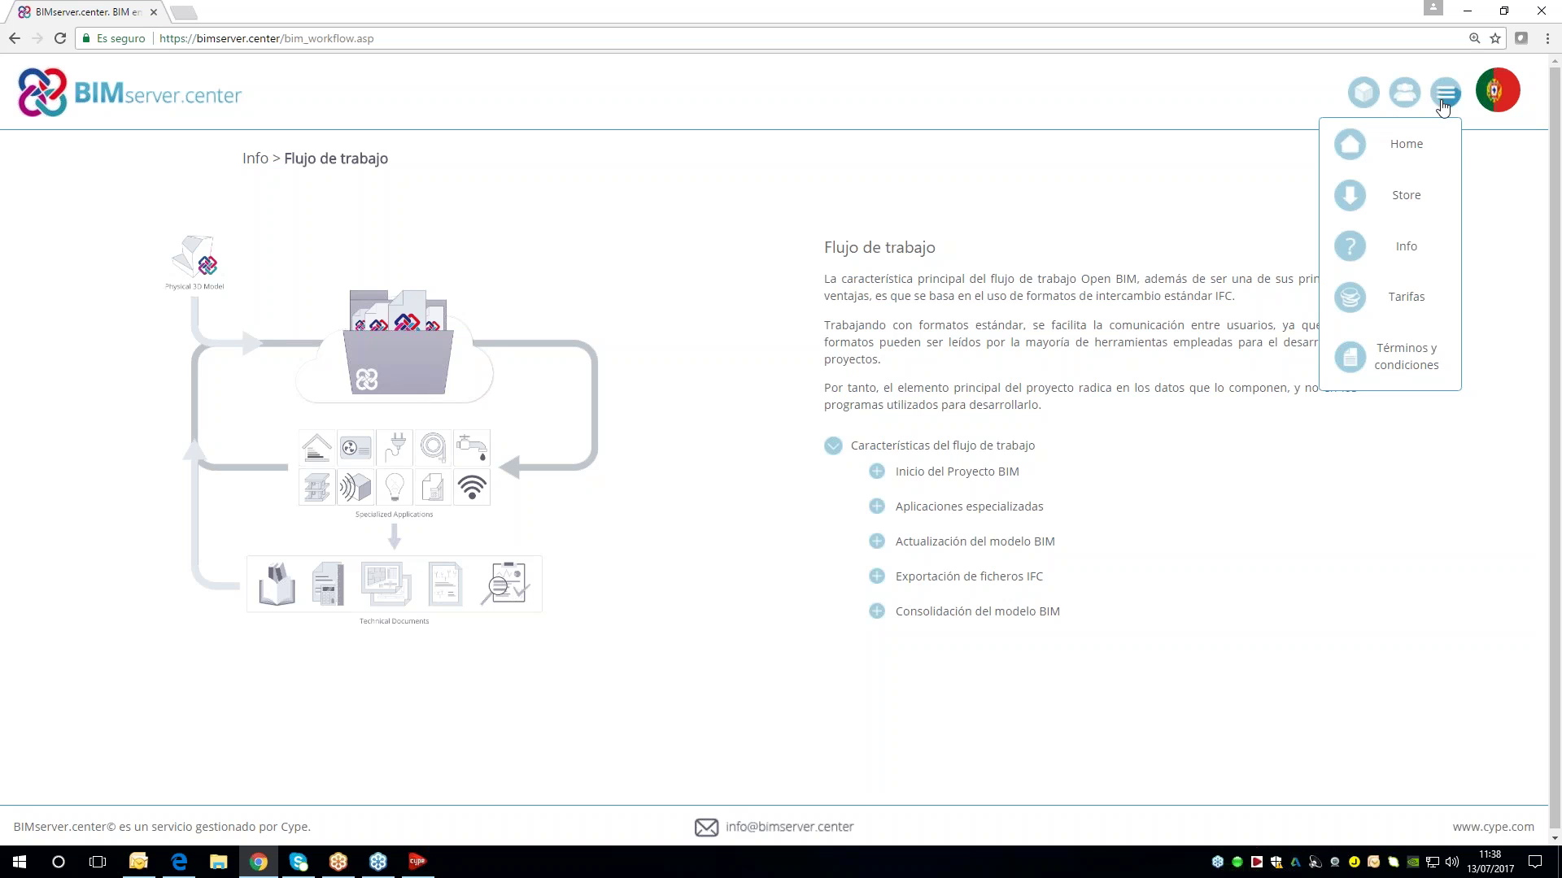
{"action": "left_click", "coordinate": [1415, 196]}
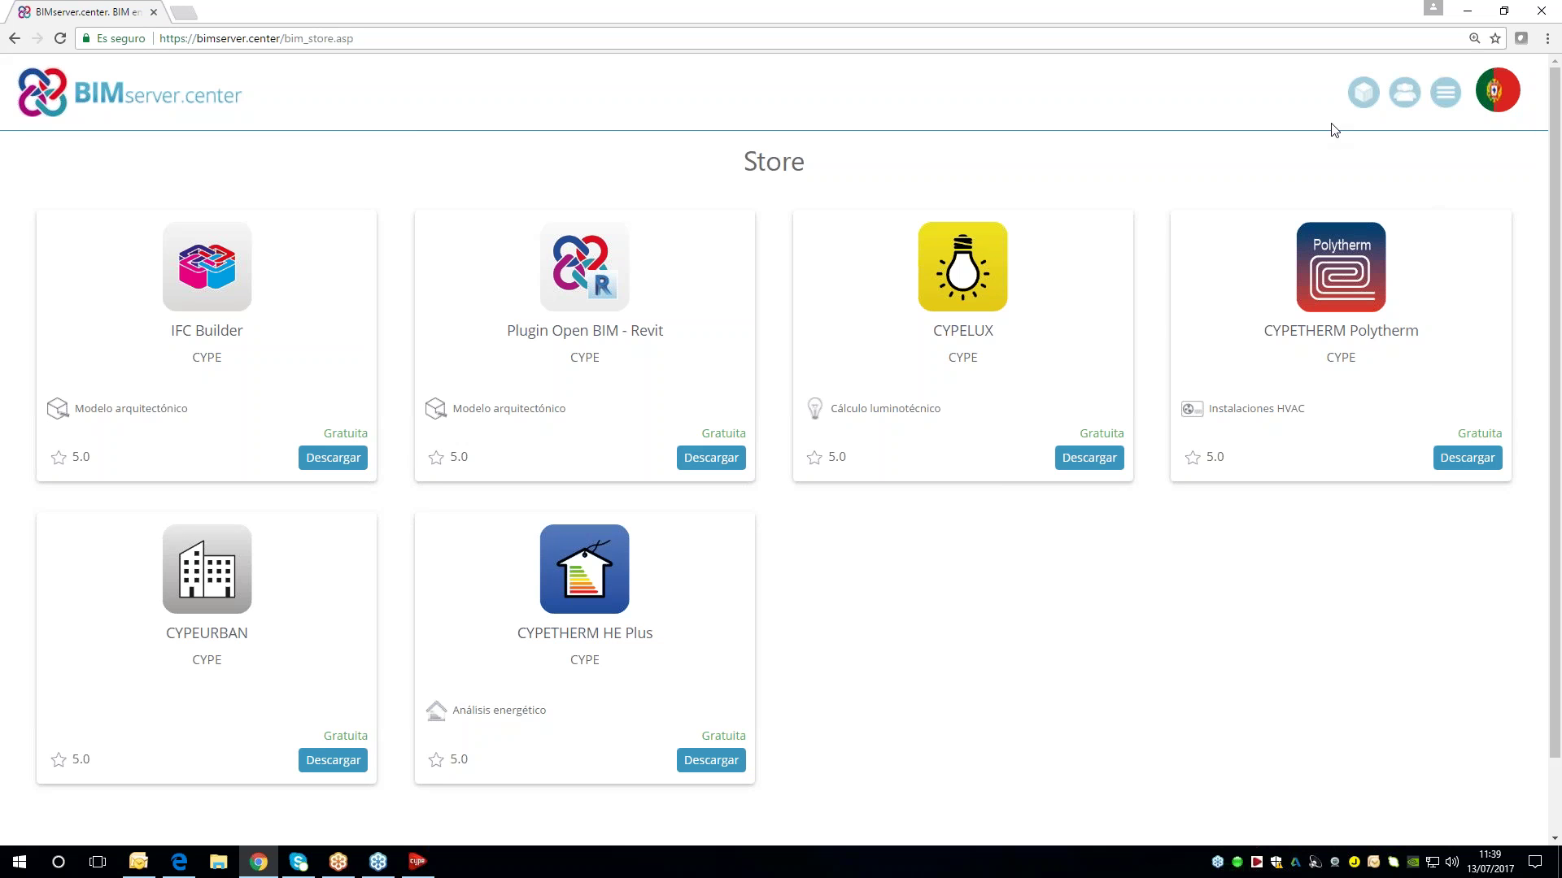
- Switch to the CYPE 2018 launcher and start CYPEPLUMBING Sanitary Systems from the MEP programs
{"action": "left_click", "coordinate": [1466, 11]}
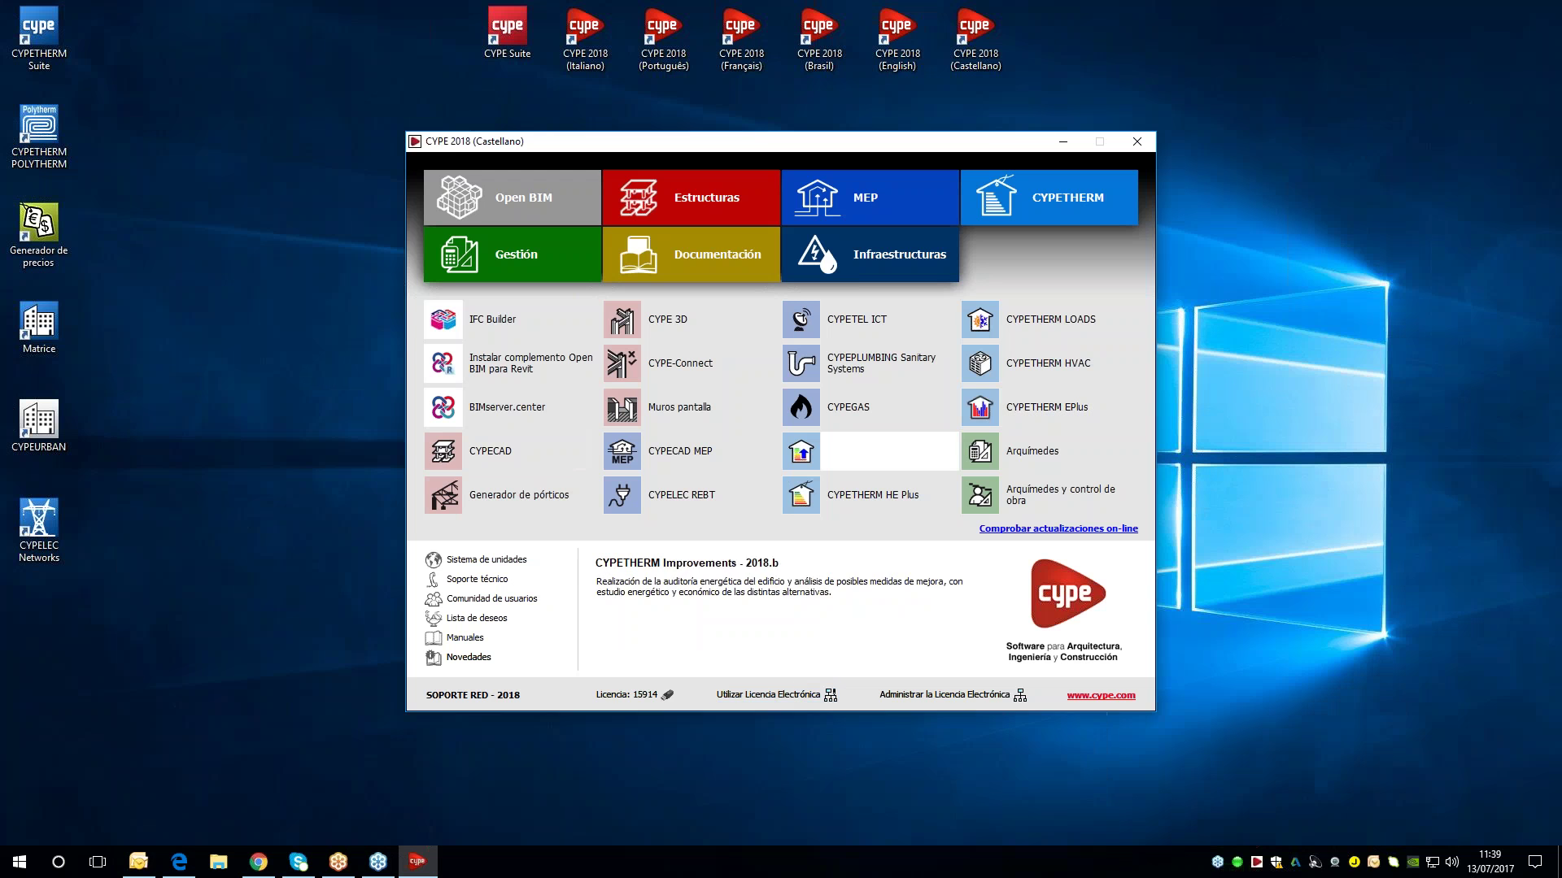
{"action": "left_click", "coordinate": [874, 200]}
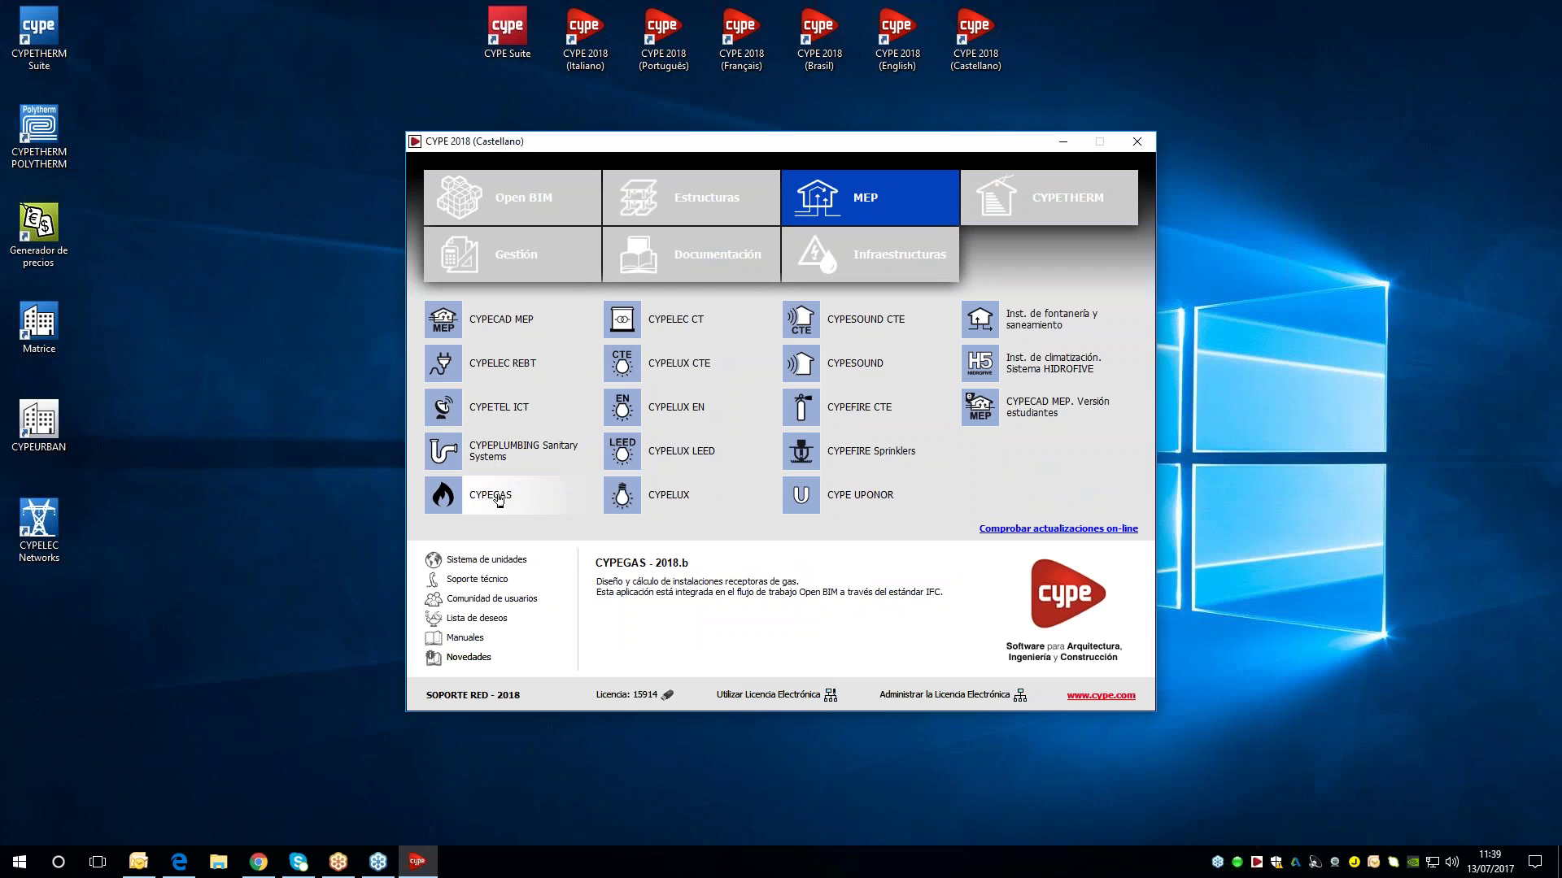
{"action": "left_click", "coordinate": [497, 460]}
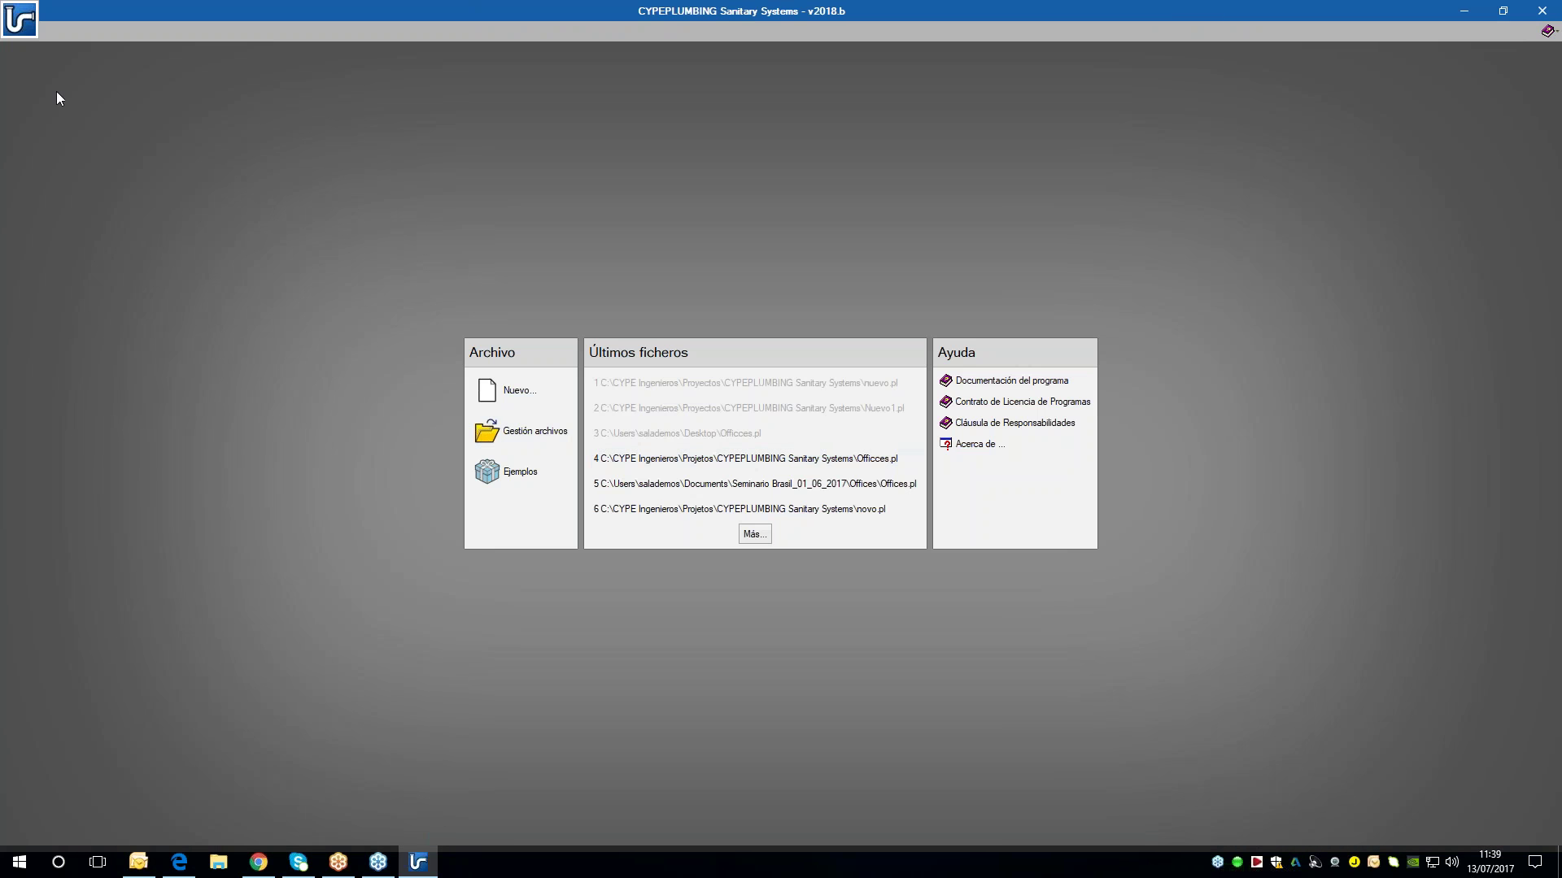
- Create a new project file named Obra and choose to start it by importing a BIM model
{"action": "left_click", "coordinate": [514, 392]}
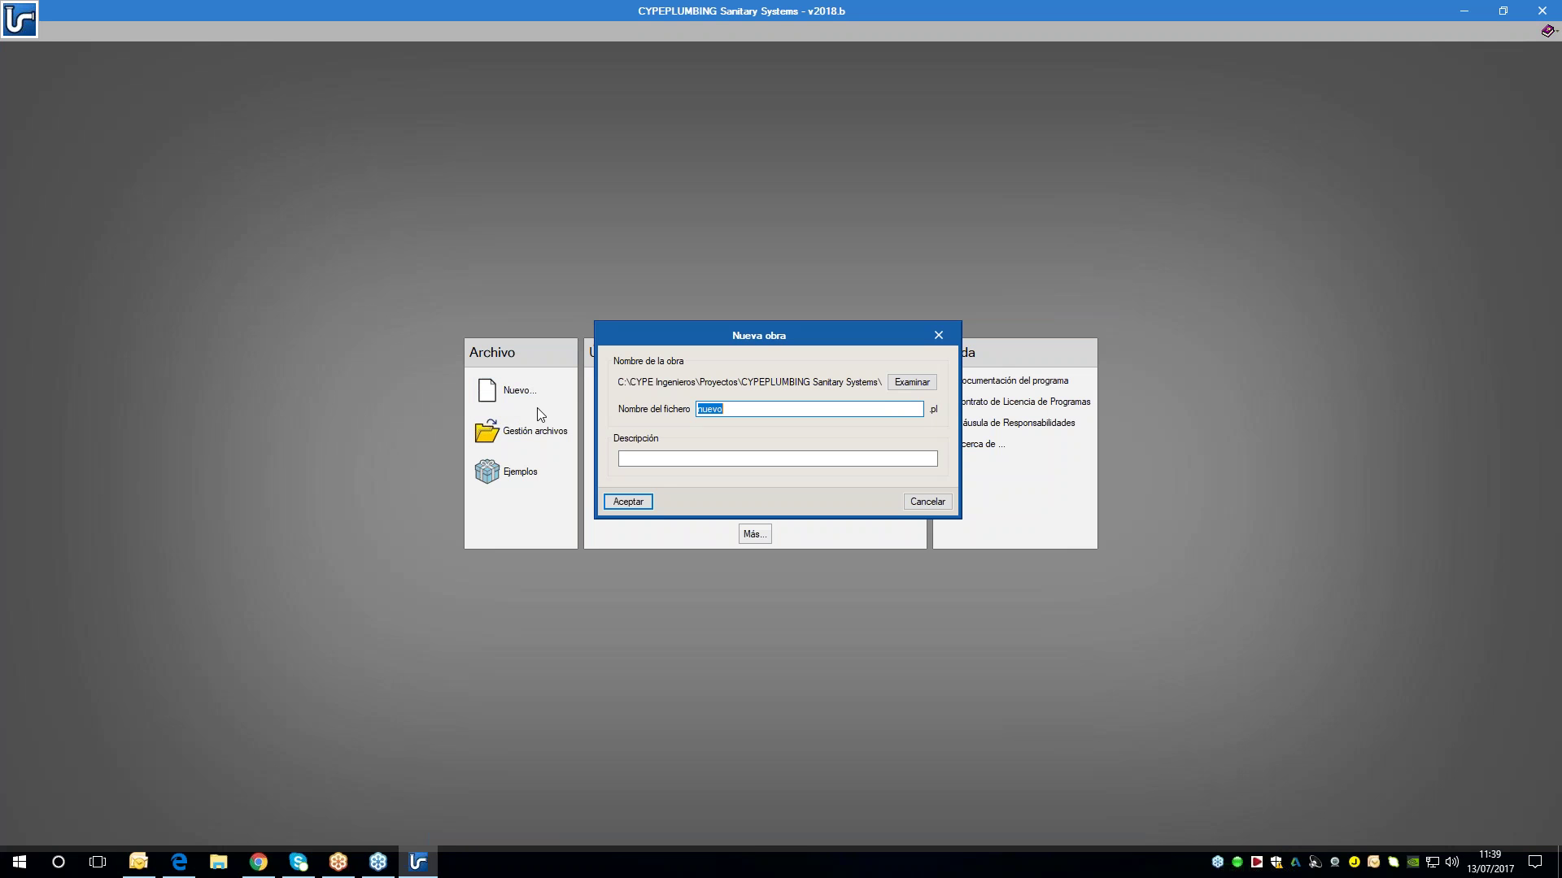
{"action": "type", "text": "Obra"}
{"action": "left_click", "coordinate": [631, 503]}
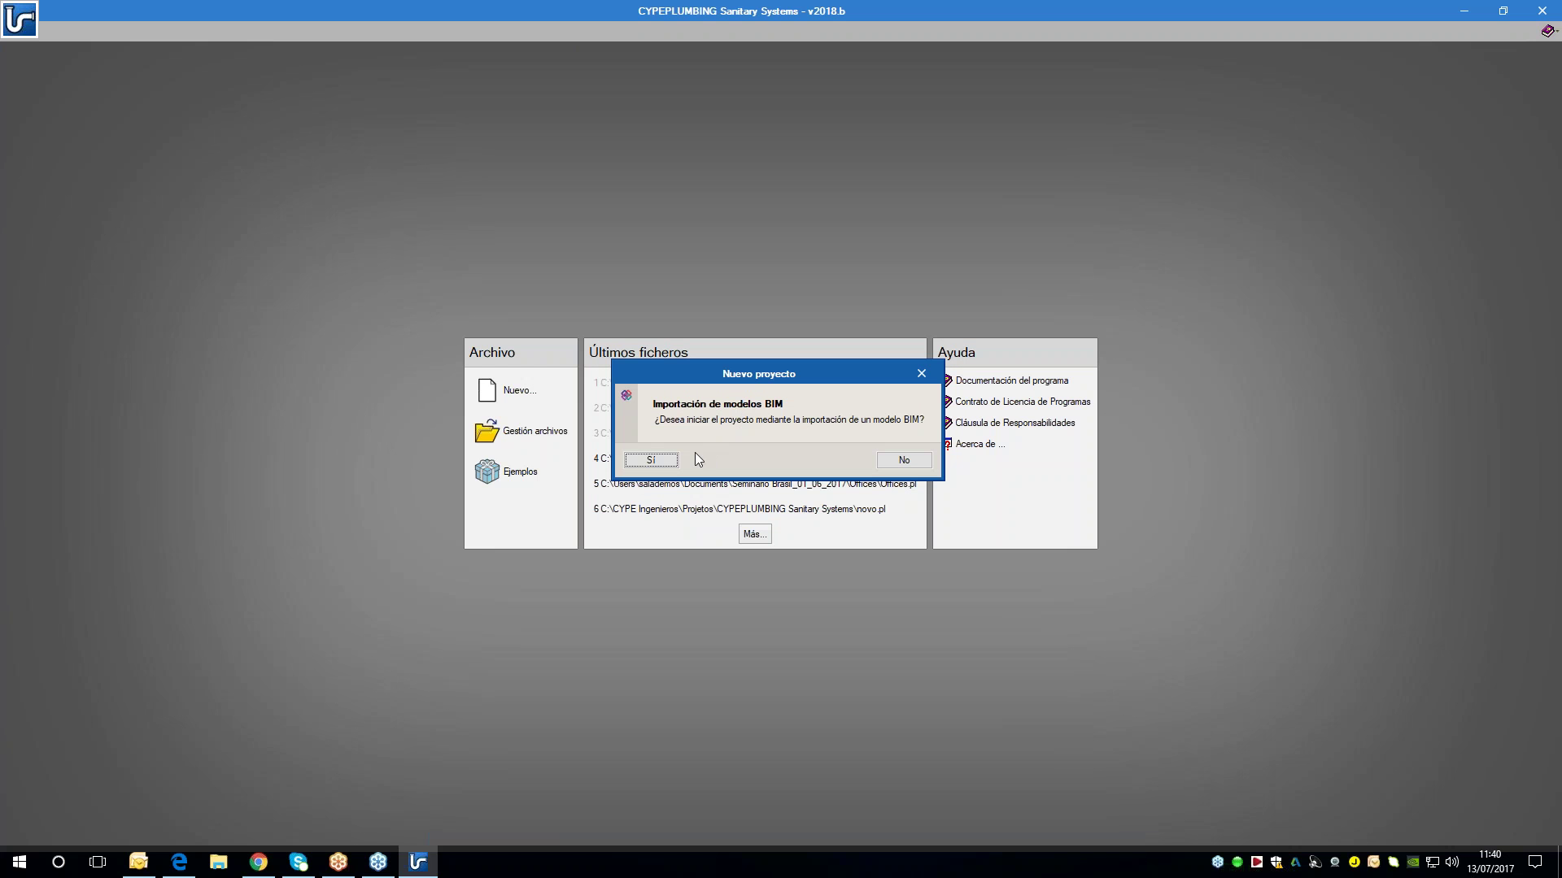
{"action": "left_click", "coordinate": [633, 461]}
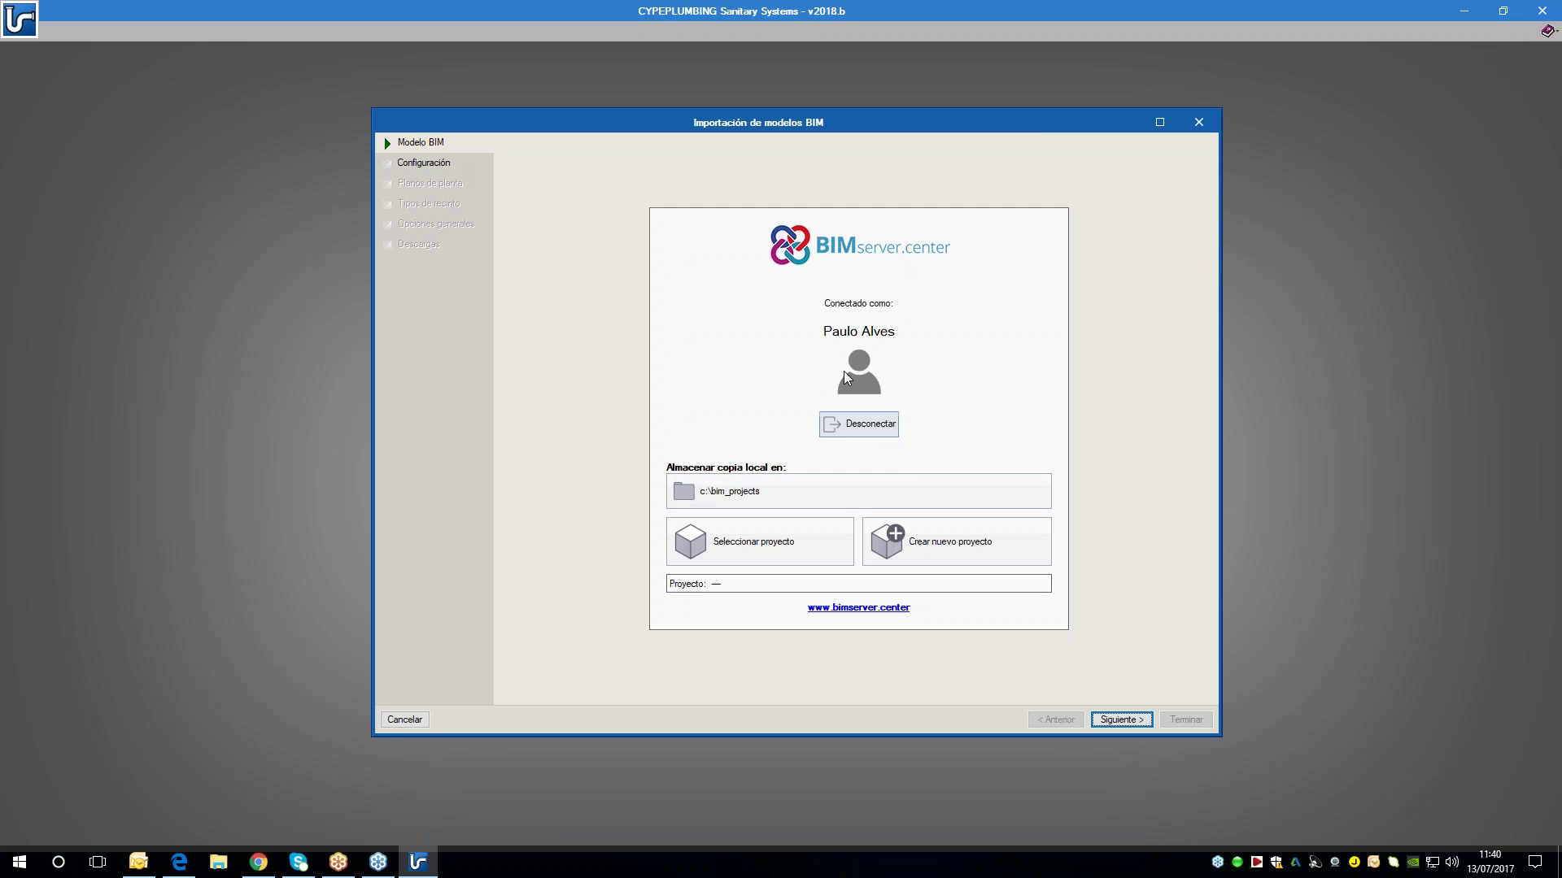
- Select Plurifamiliar as the BIMserver.center project to import
{"action": "left_click", "coordinate": [811, 545]}
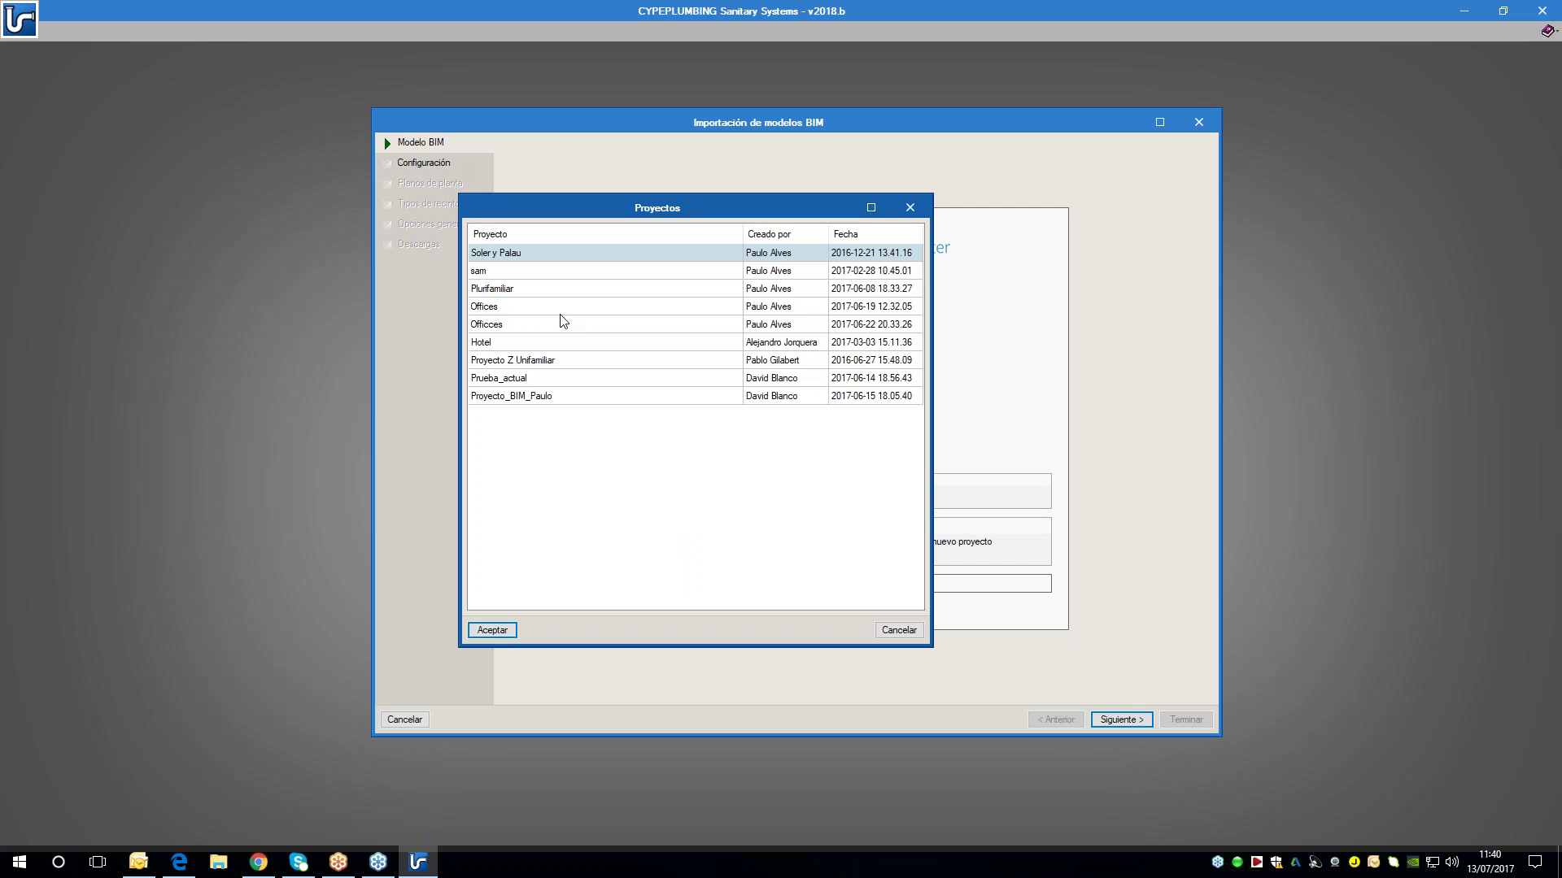
{"action": "left_click", "coordinate": [558, 288]}
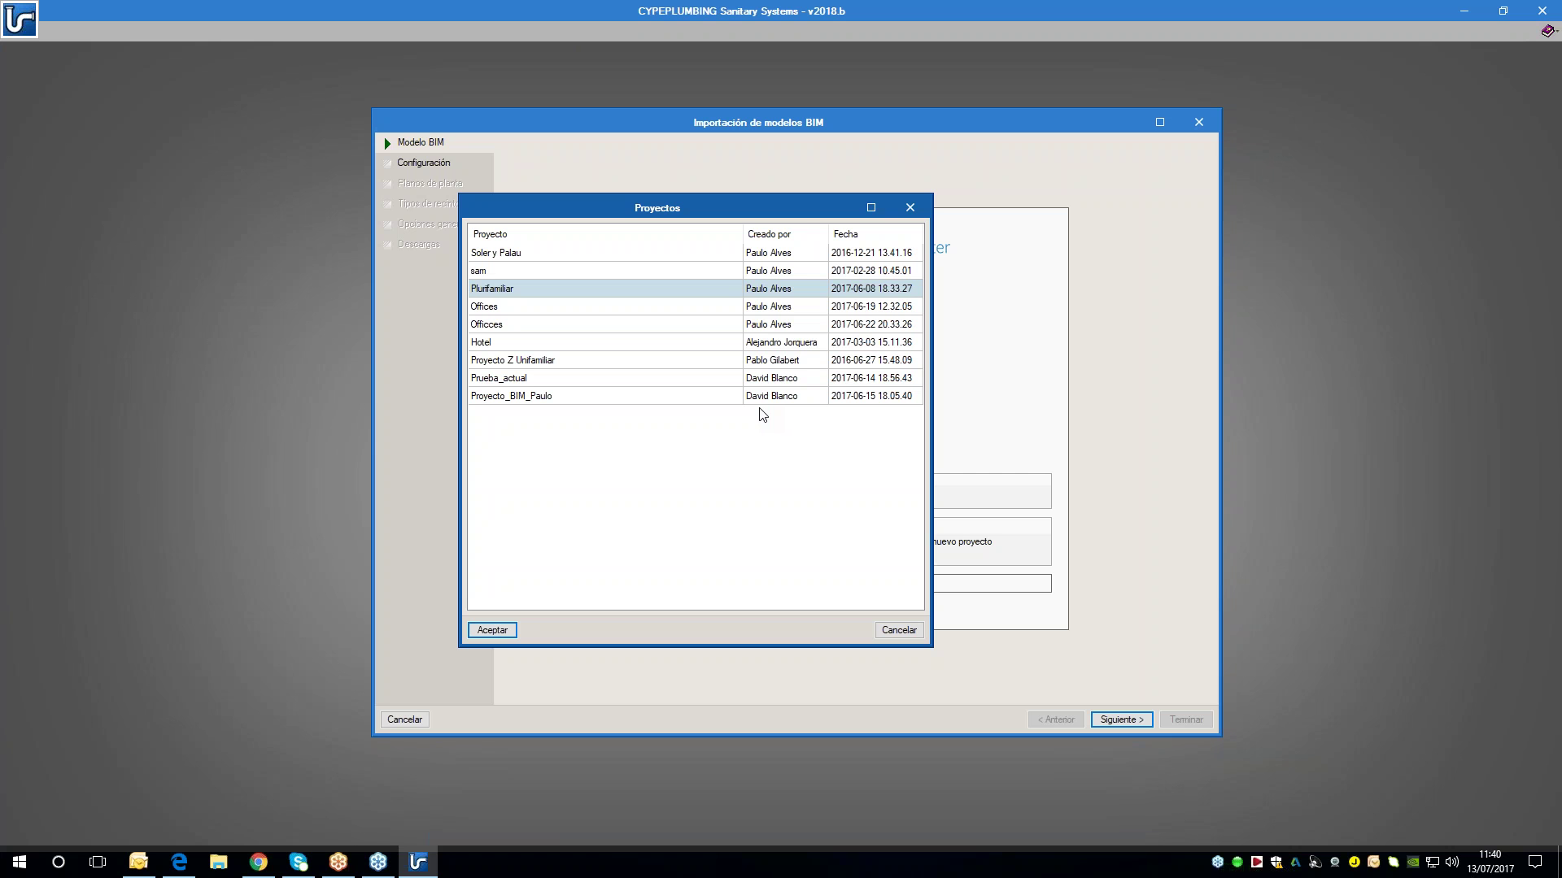
{"action": "left_click", "coordinate": [631, 342]}
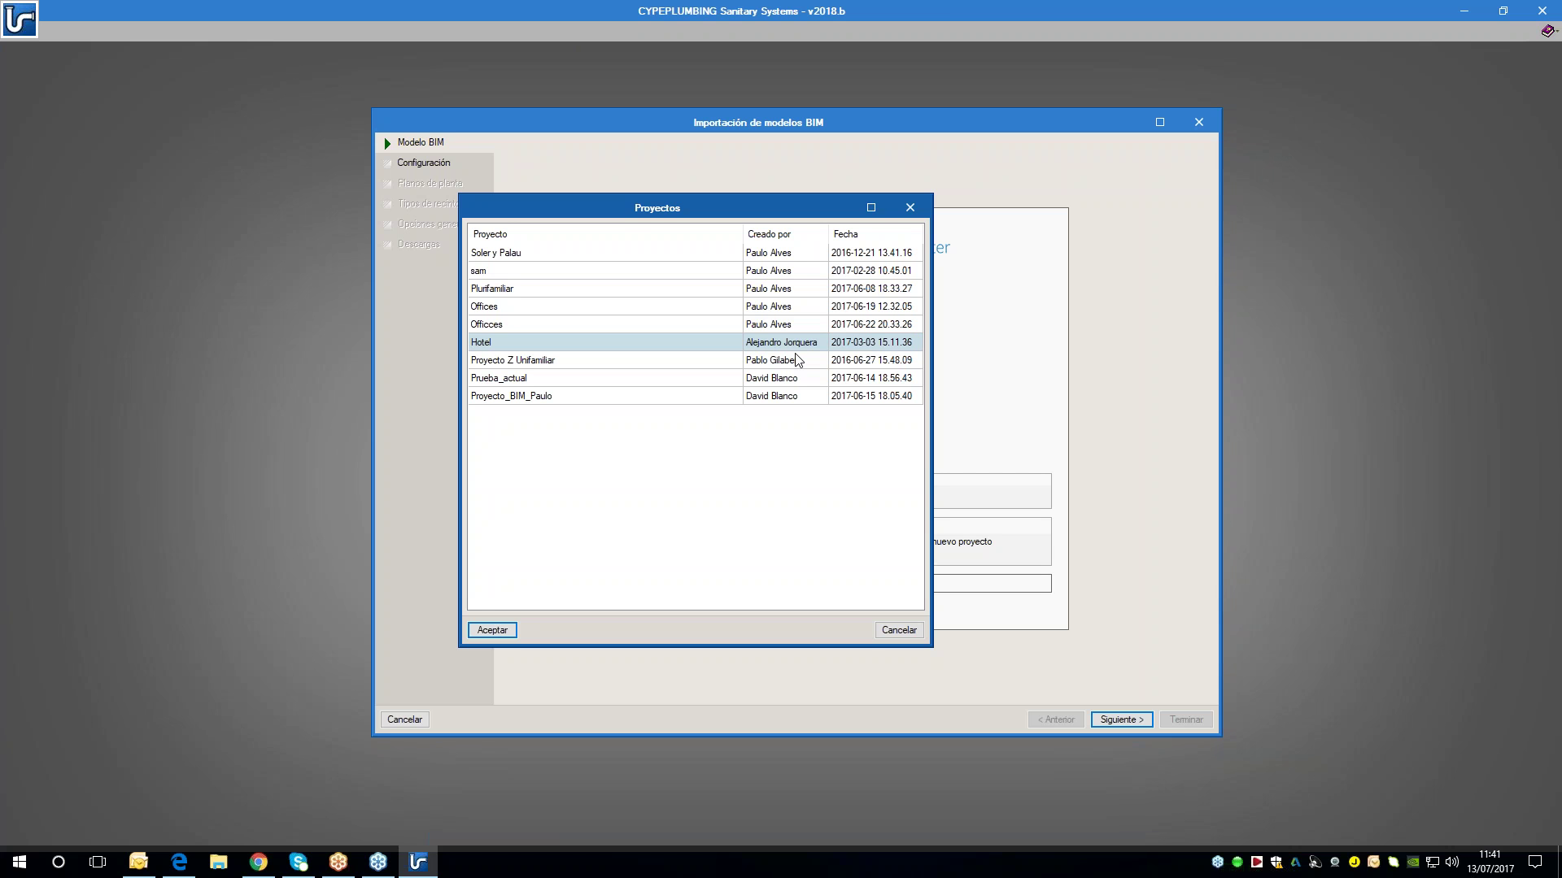
{"action": "left_click", "coordinate": [623, 295]}
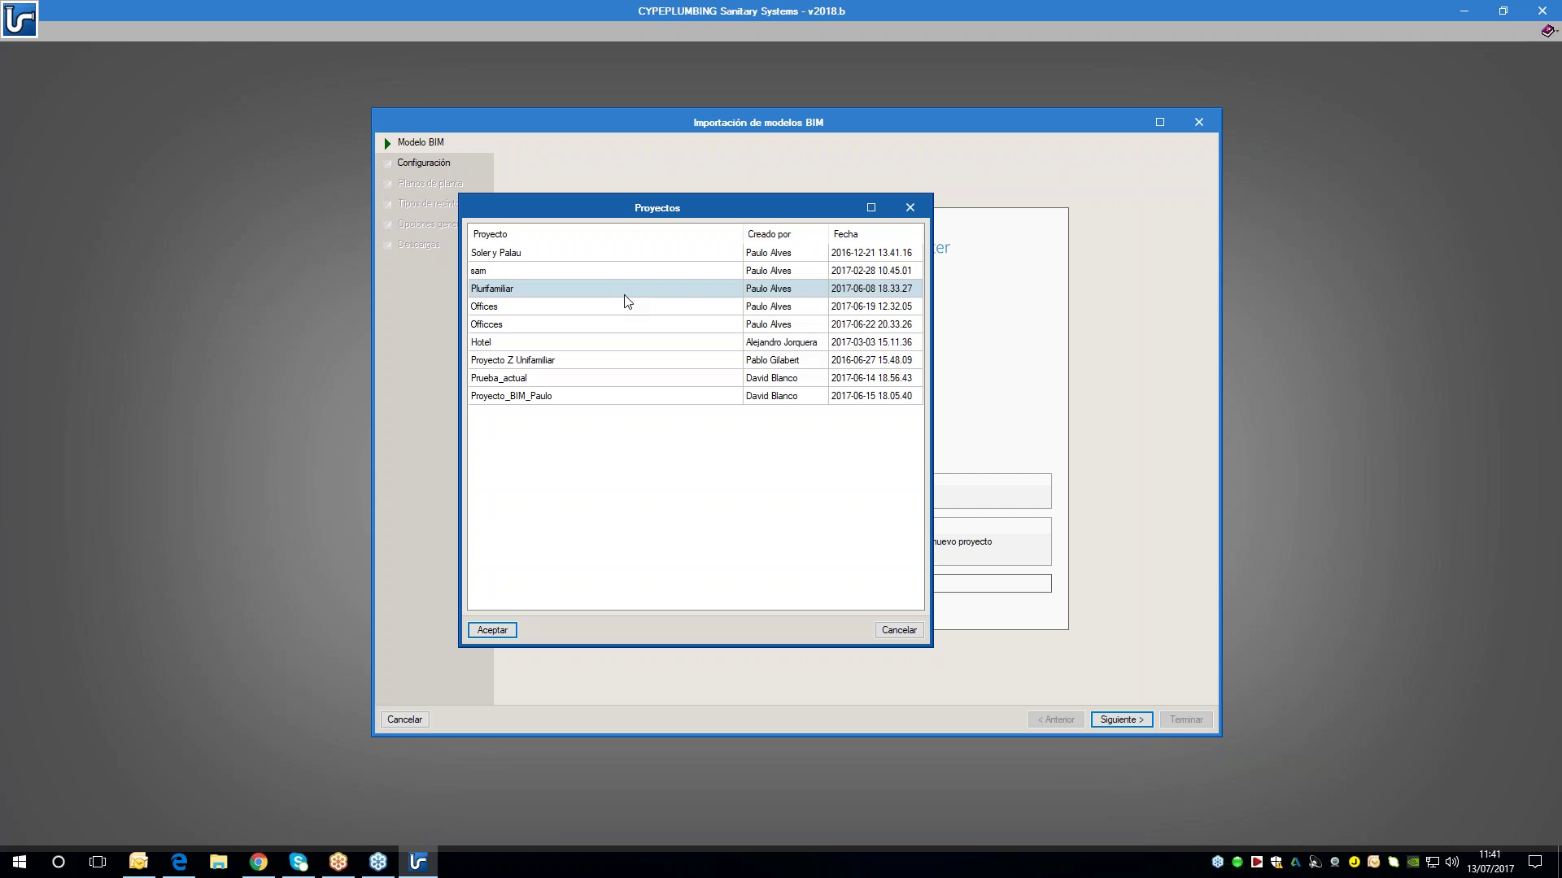
{"action": "left_click", "coordinate": [514, 637]}
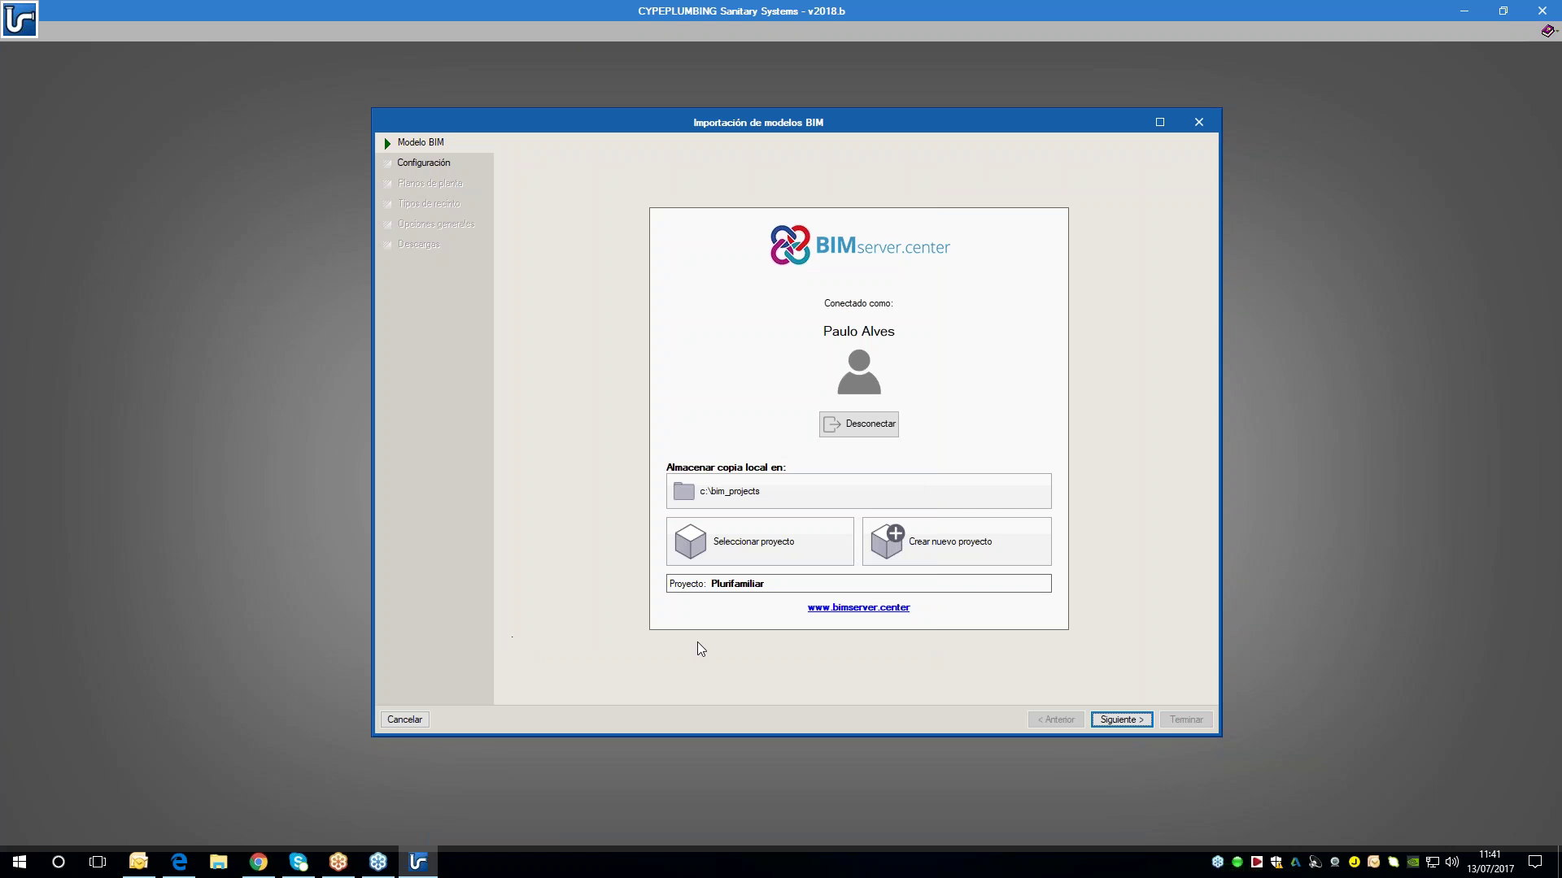
- Advance the BIM import to the general options with all floors included, and apply the European default preset
{"action": "left_click", "coordinate": [1122, 720]}
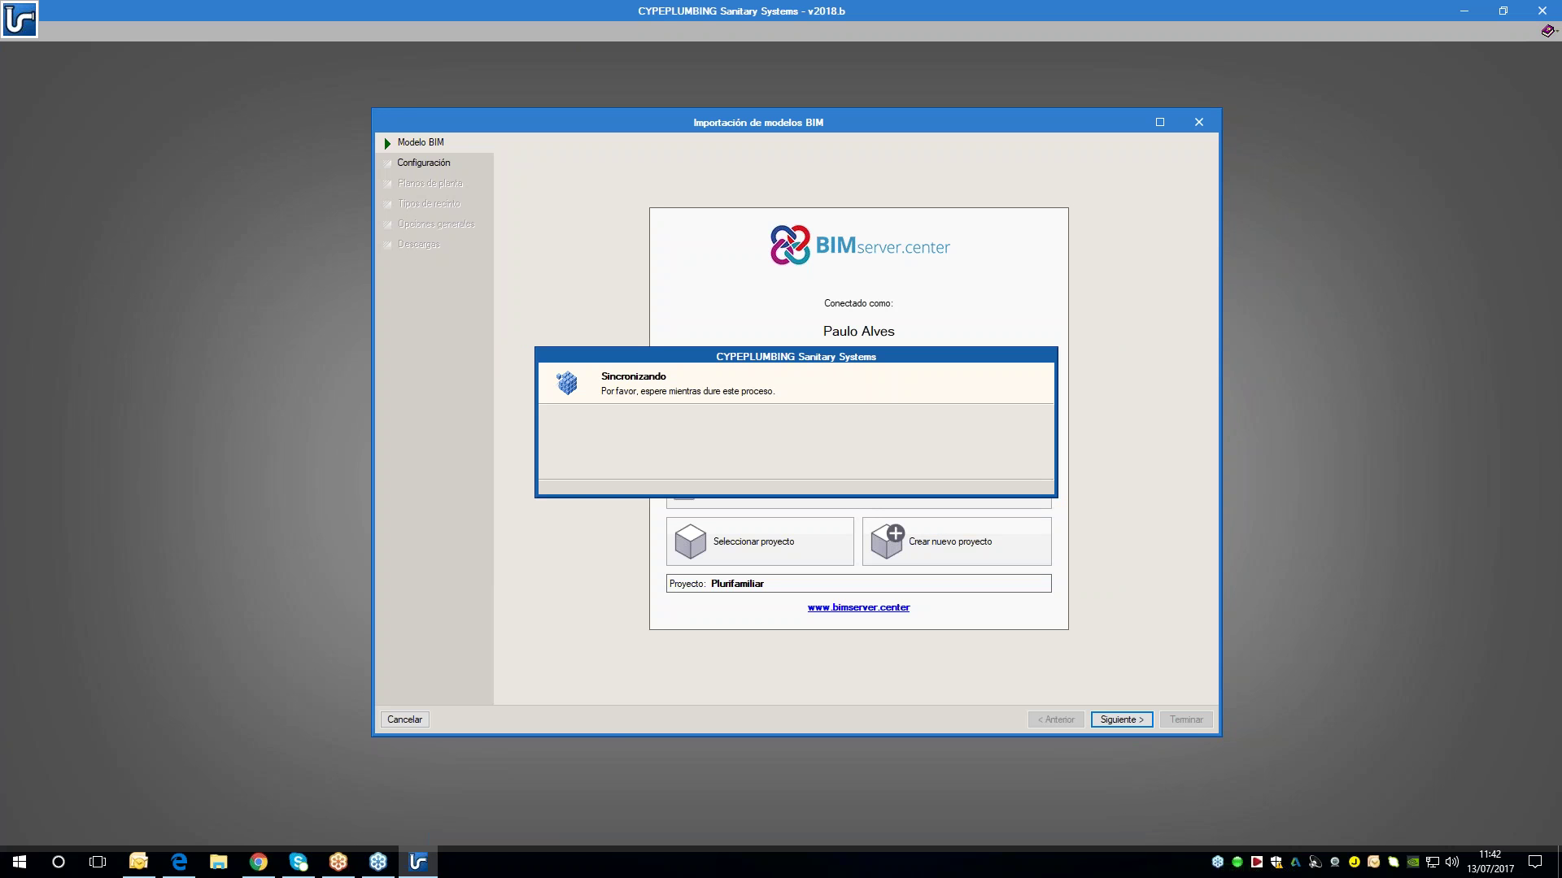
{"action": "middle_click_drag", "start_coordinate": [911, 521], "coordinate": [1051, 661]}
{"action": "left_click", "coordinate": [1121, 719]}
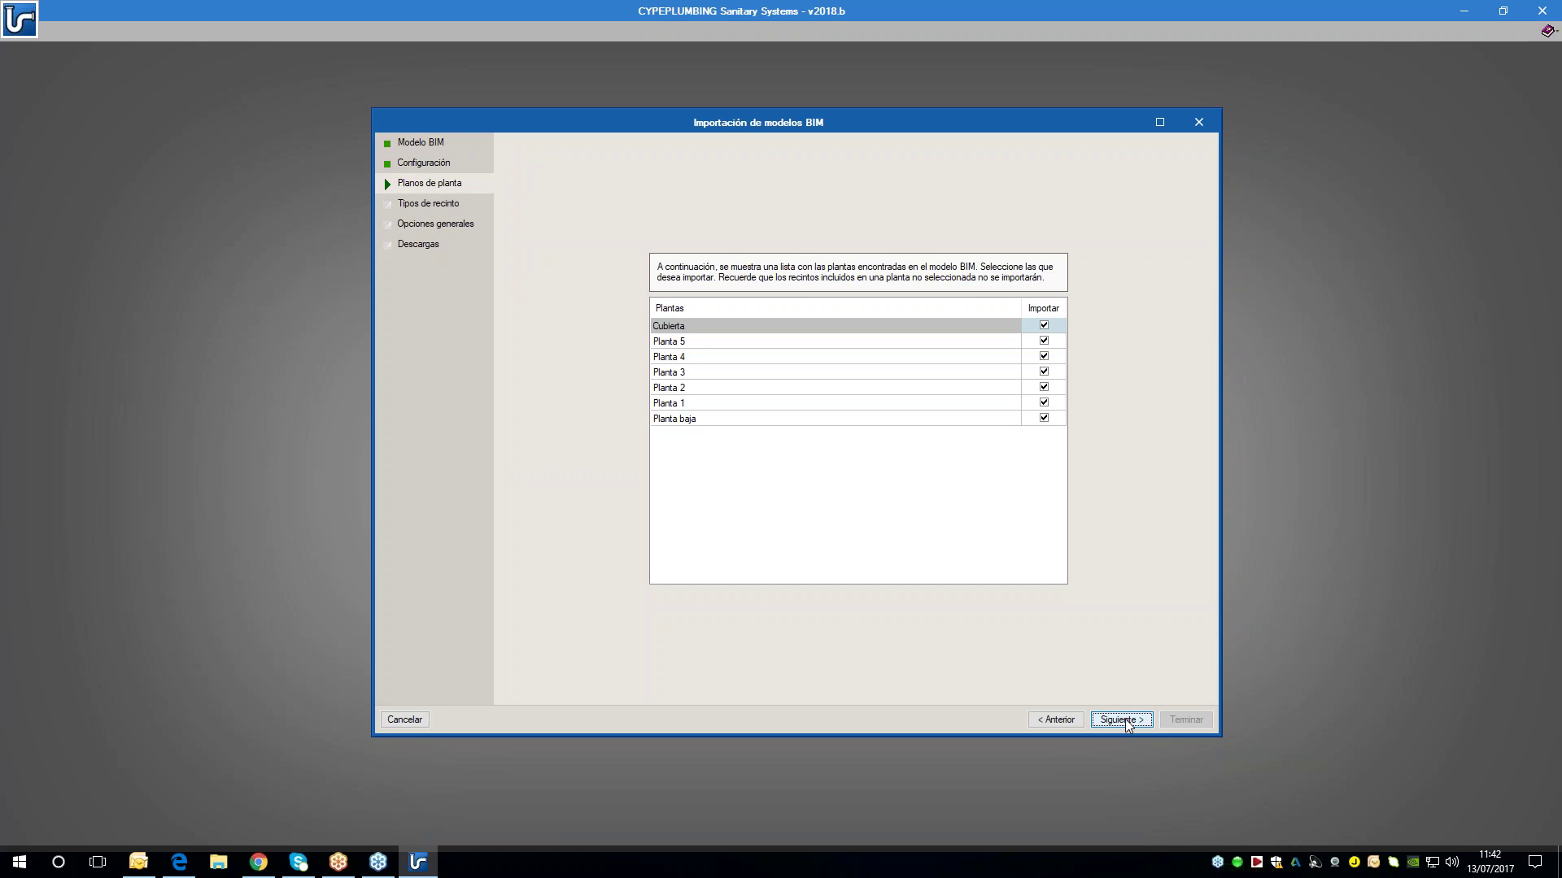
{"action": "left_click", "coordinate": [1125, 719]}
{"action": "left_click", "coordinate": [1125, 719]}
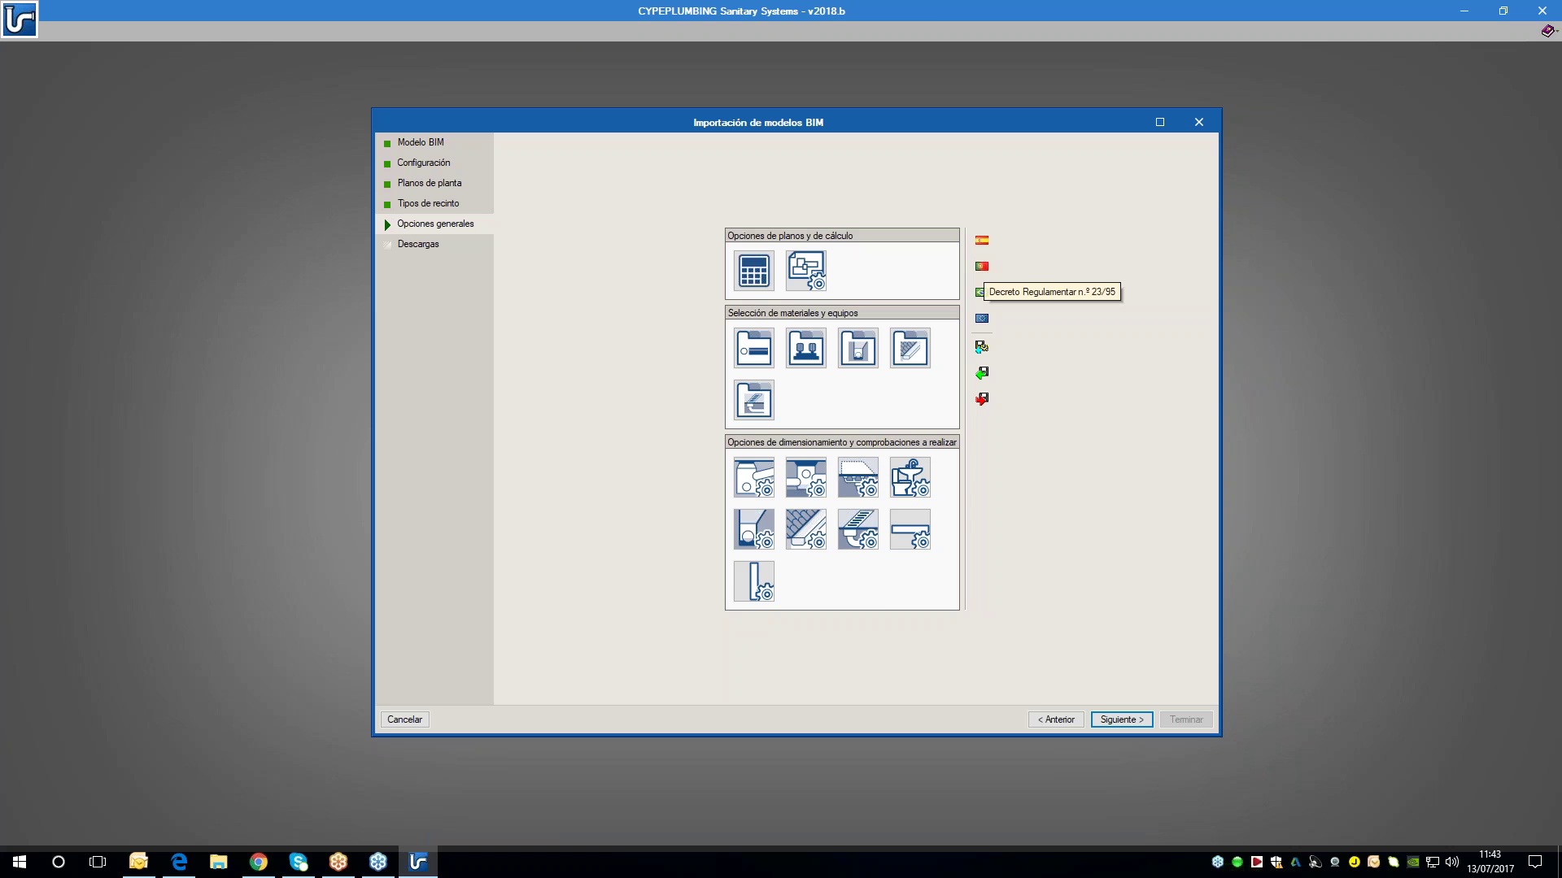
{"action": "left_click", "coordinate": [982, 318]}
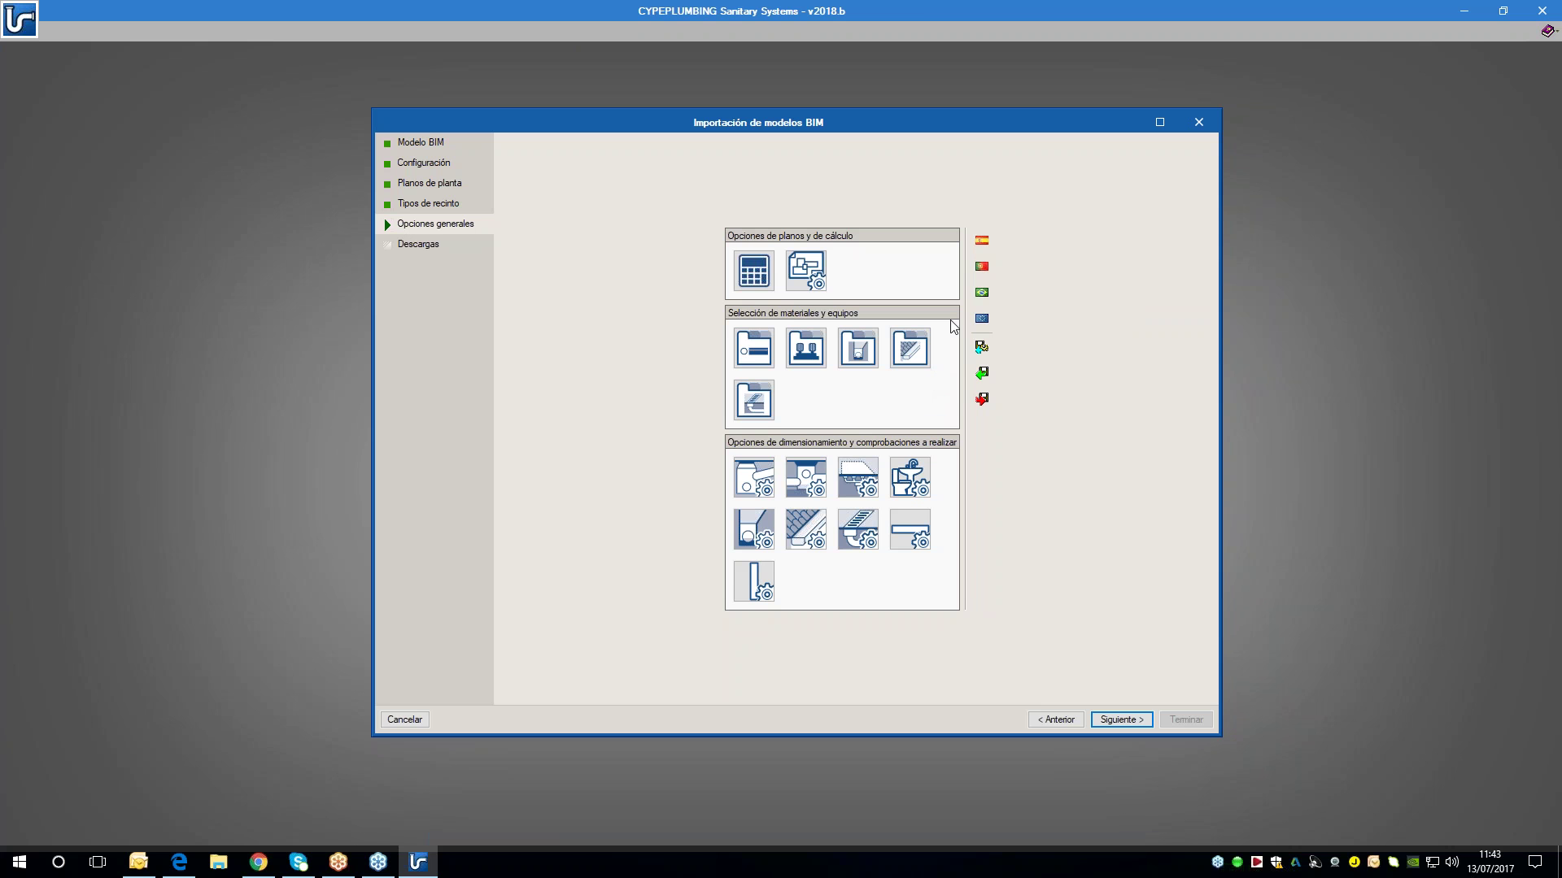
- In the calculation options, enable discharge values defined in drainage units and consult the hydraulic calculation formulas
{"action": "left_click", "coordinate": [753, 272]}
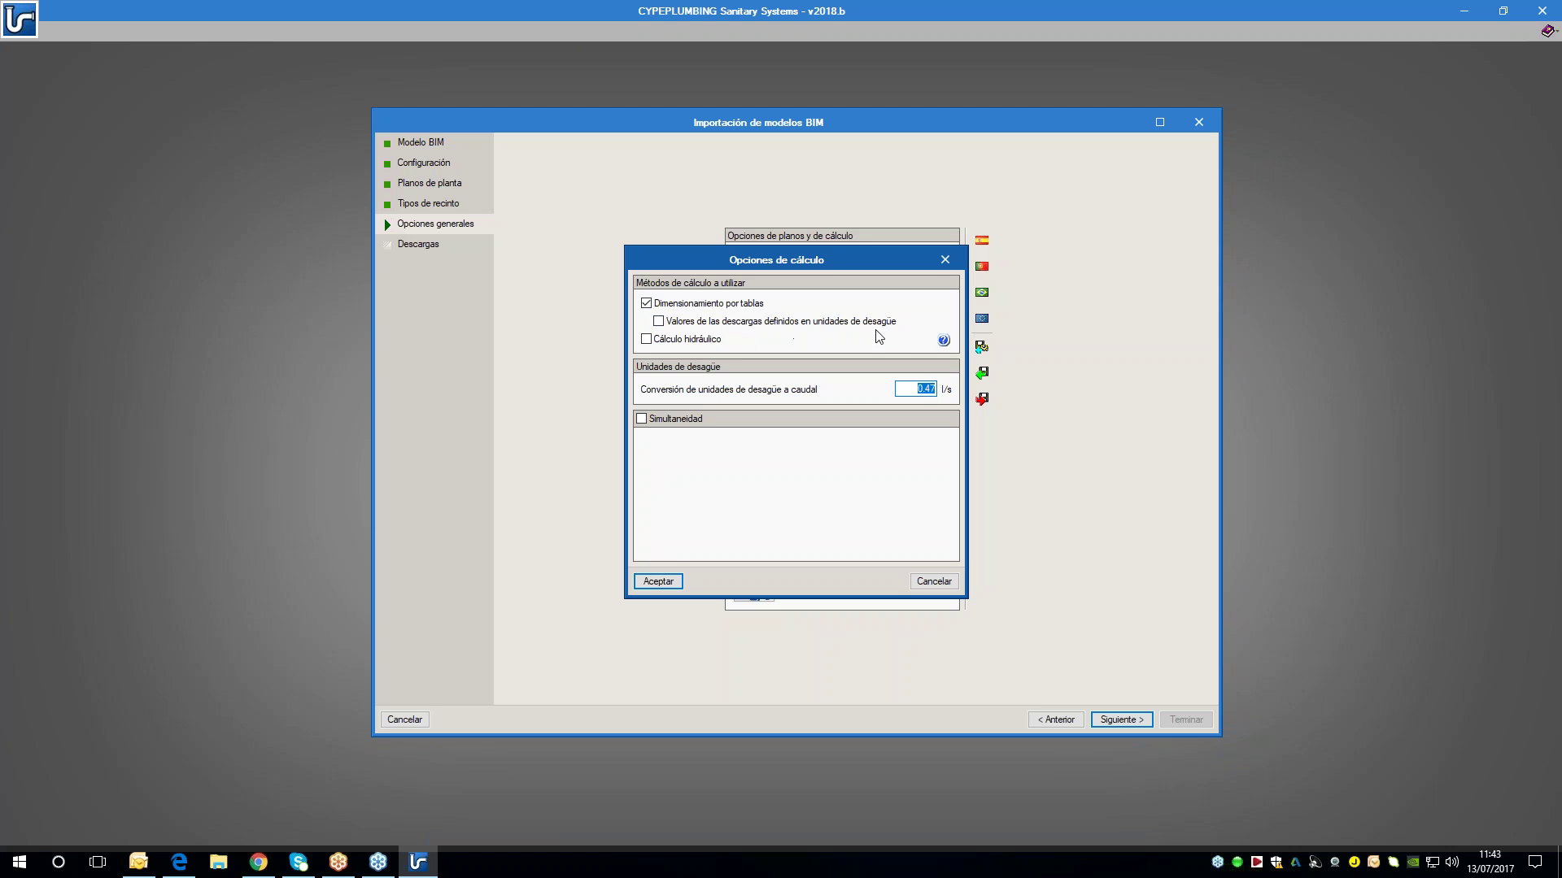
{"action": "left_click", "coordinate": [703, 325]}
{"action": "left_click", "coordinate": [943, 340]}
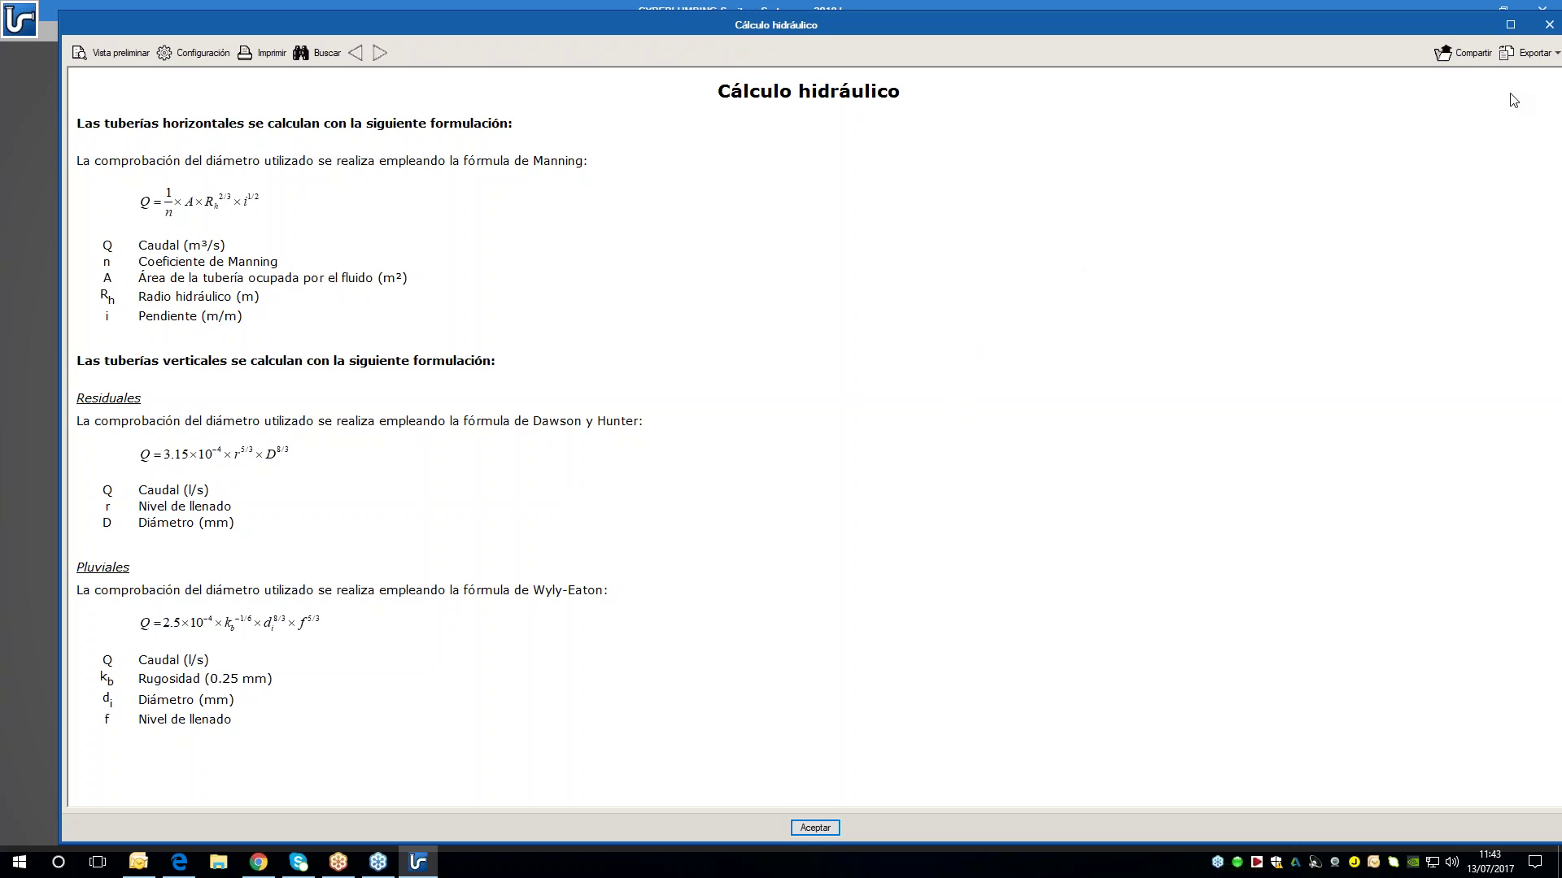
{"action": "left_click", "coordinate": [1548, 26]}
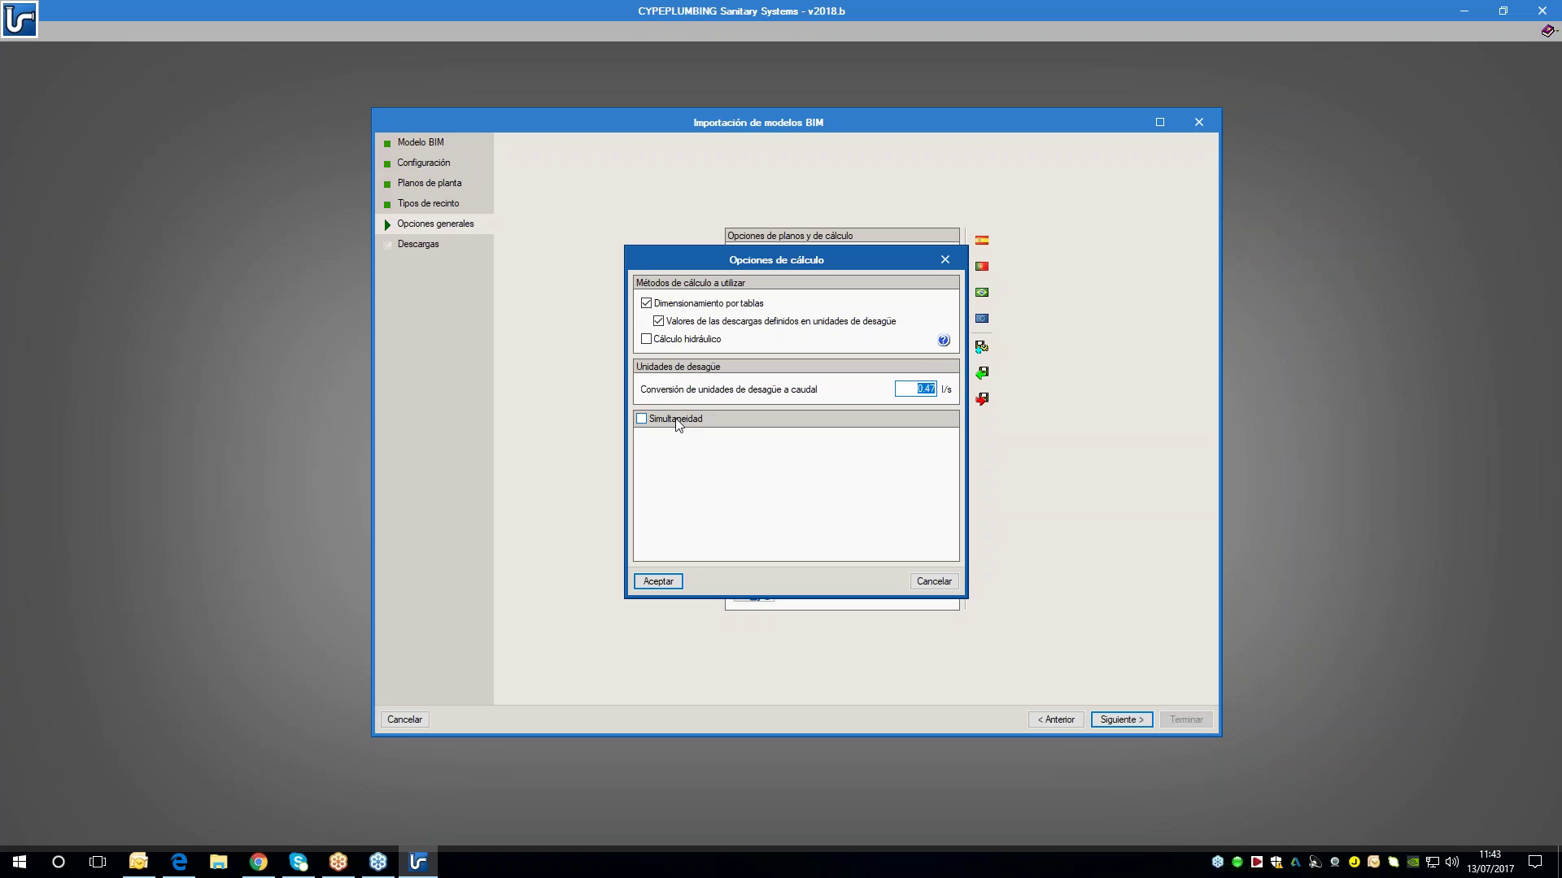
- Enable hydraulic calculation and simultaneity, and consult the table of K values by sanitary fixture use
{"action": "left_click", "coordinate": [689, 342]}
{"action": "left_click", "coordinate": [915, 389]}
{"action": "left_click", "coordinate": [671, 419]}
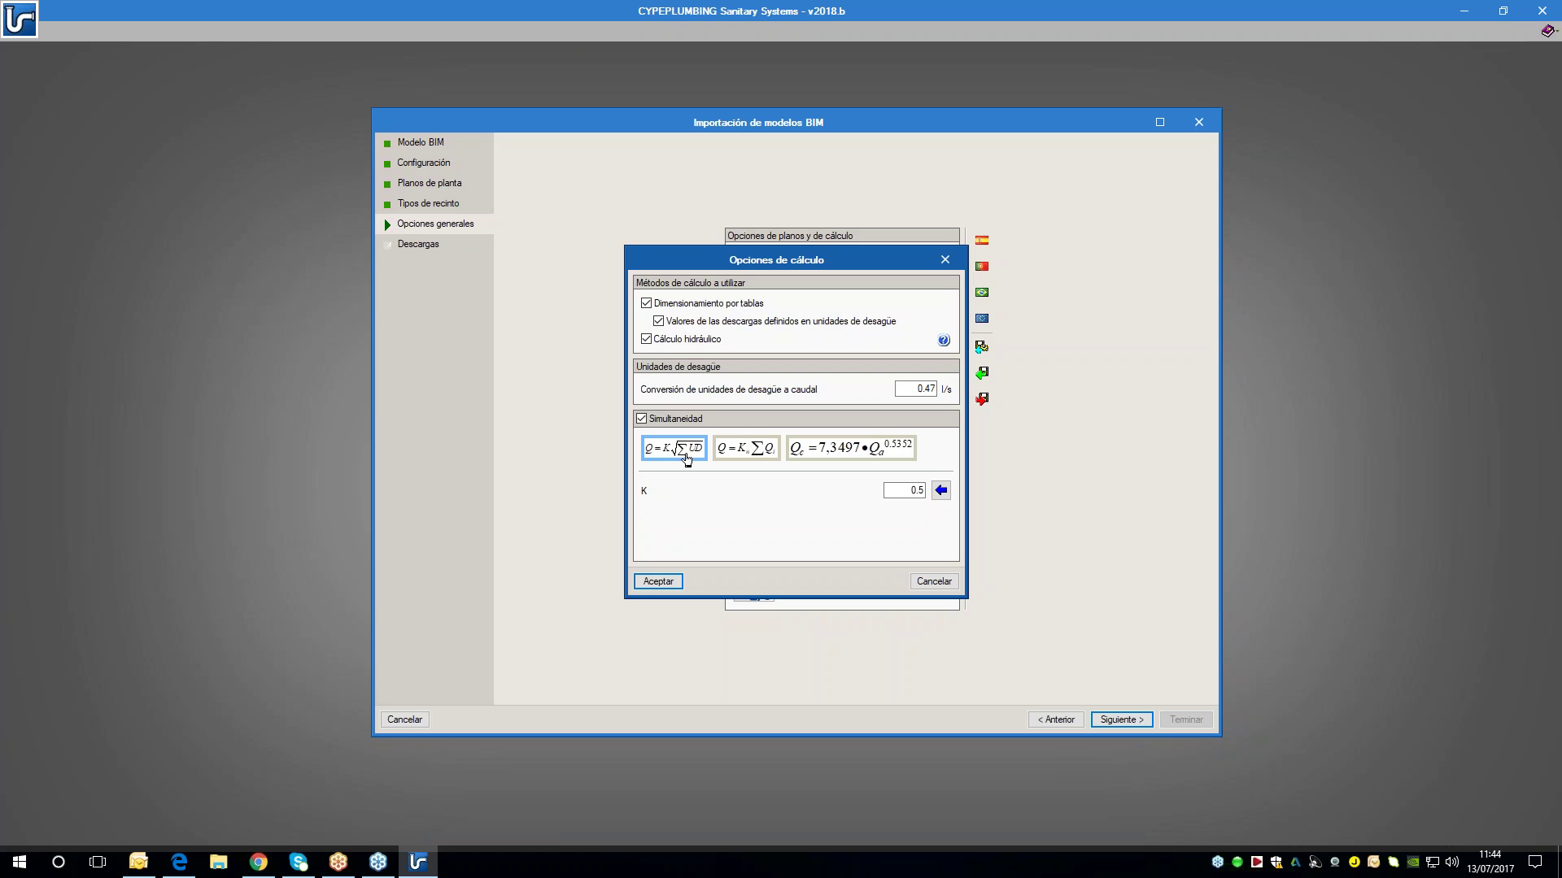
{"action": "left_click", "coordinate": [941, 490]}
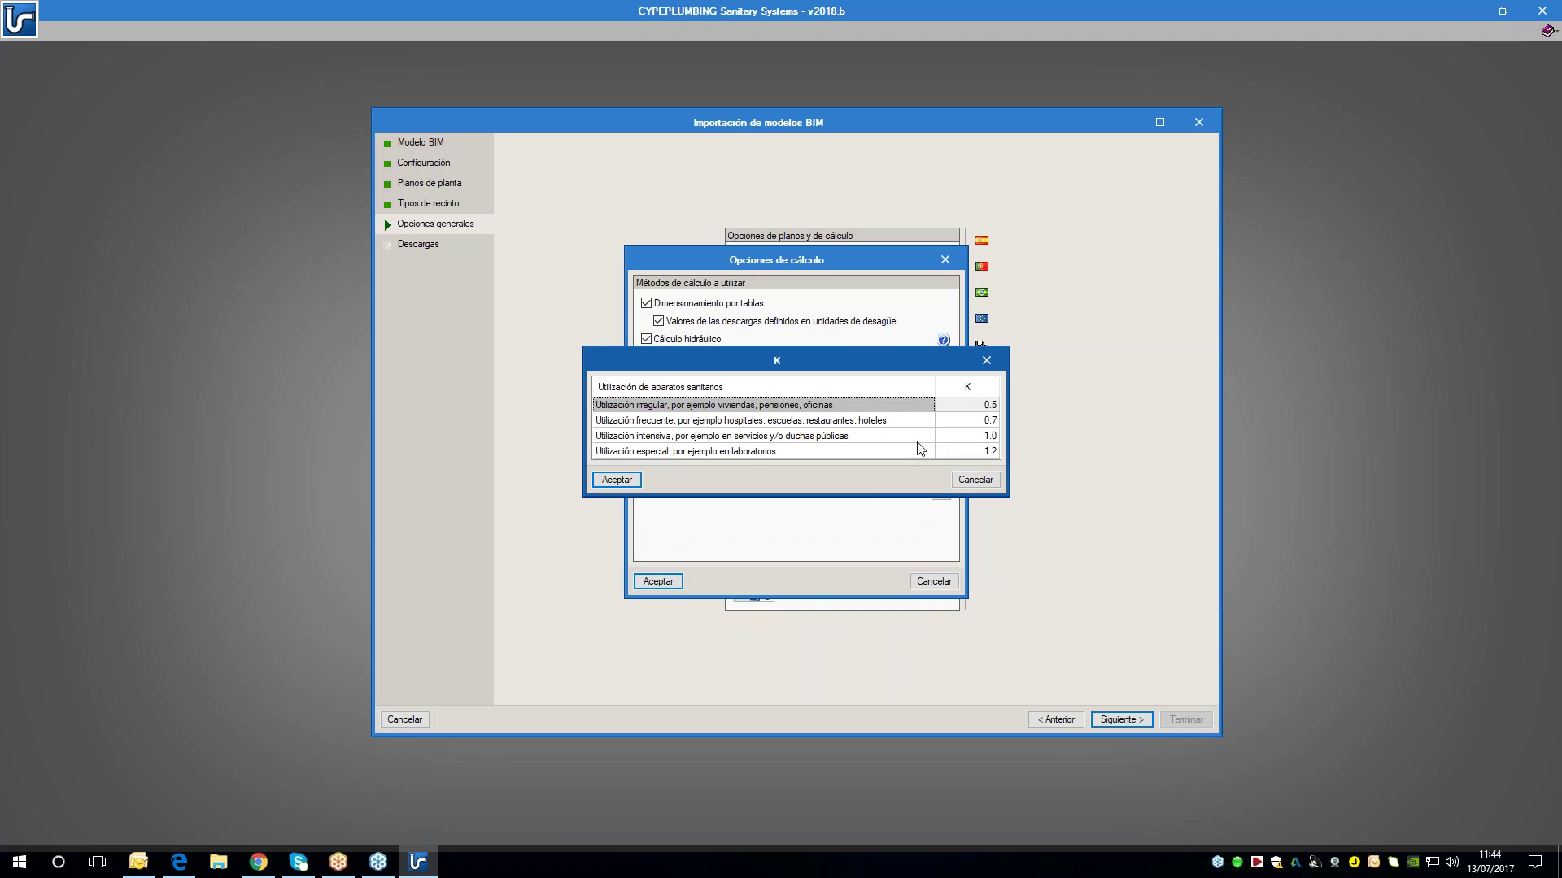
{"action": "left_click", "coordinate": [975, 480]}
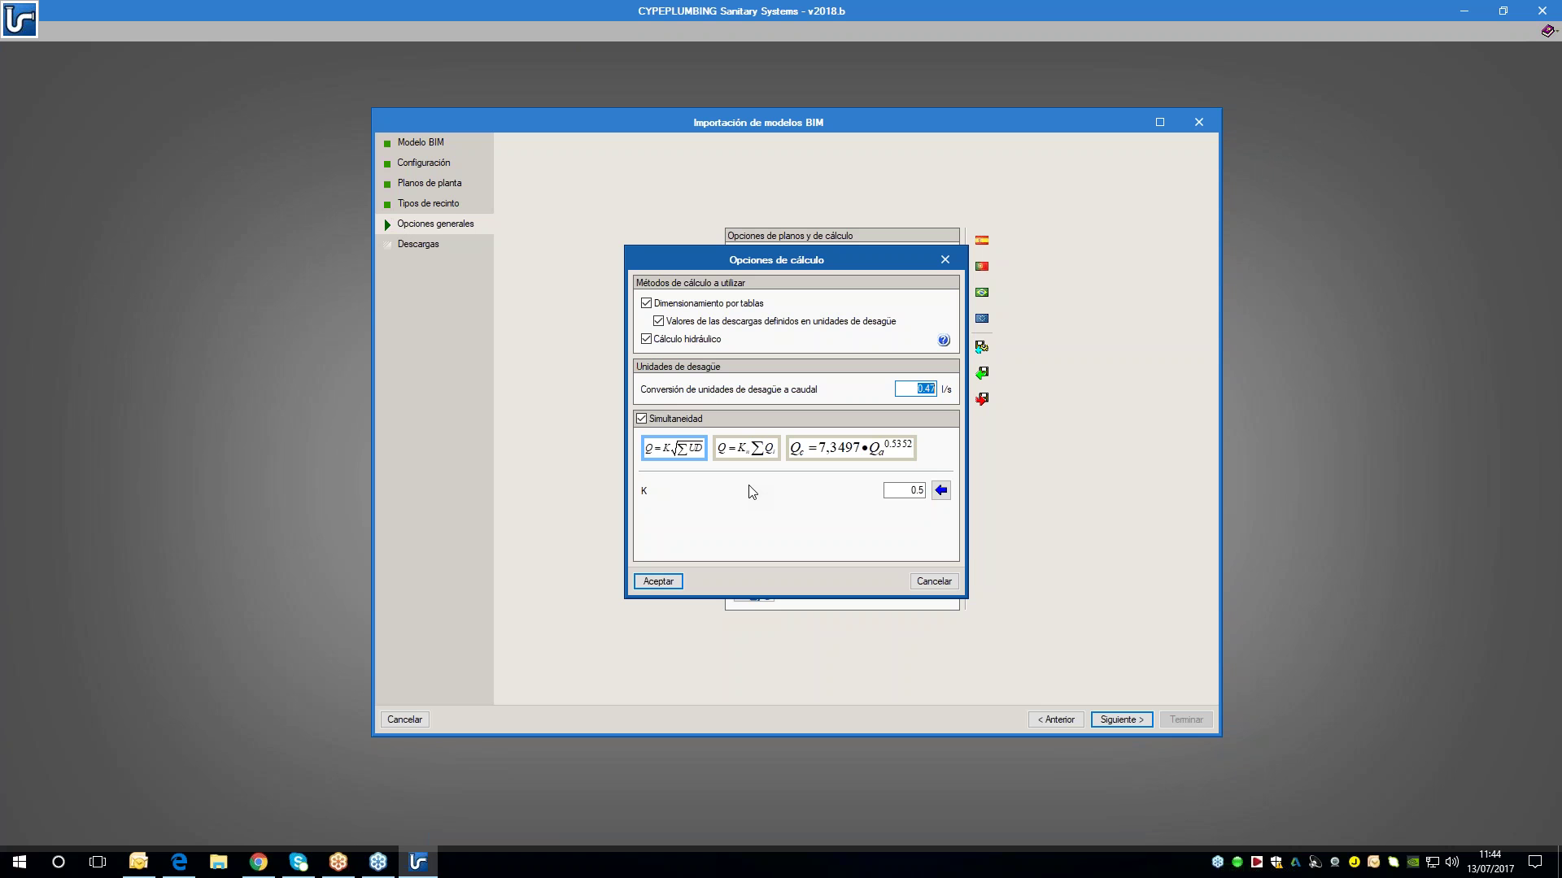
- Compare the simultaneity formulas, choose the sum-of-flows method with coefficient 1/√(n-1), and accept the calculation options
{"action": "left_click", "coordinate": [749, 454]}
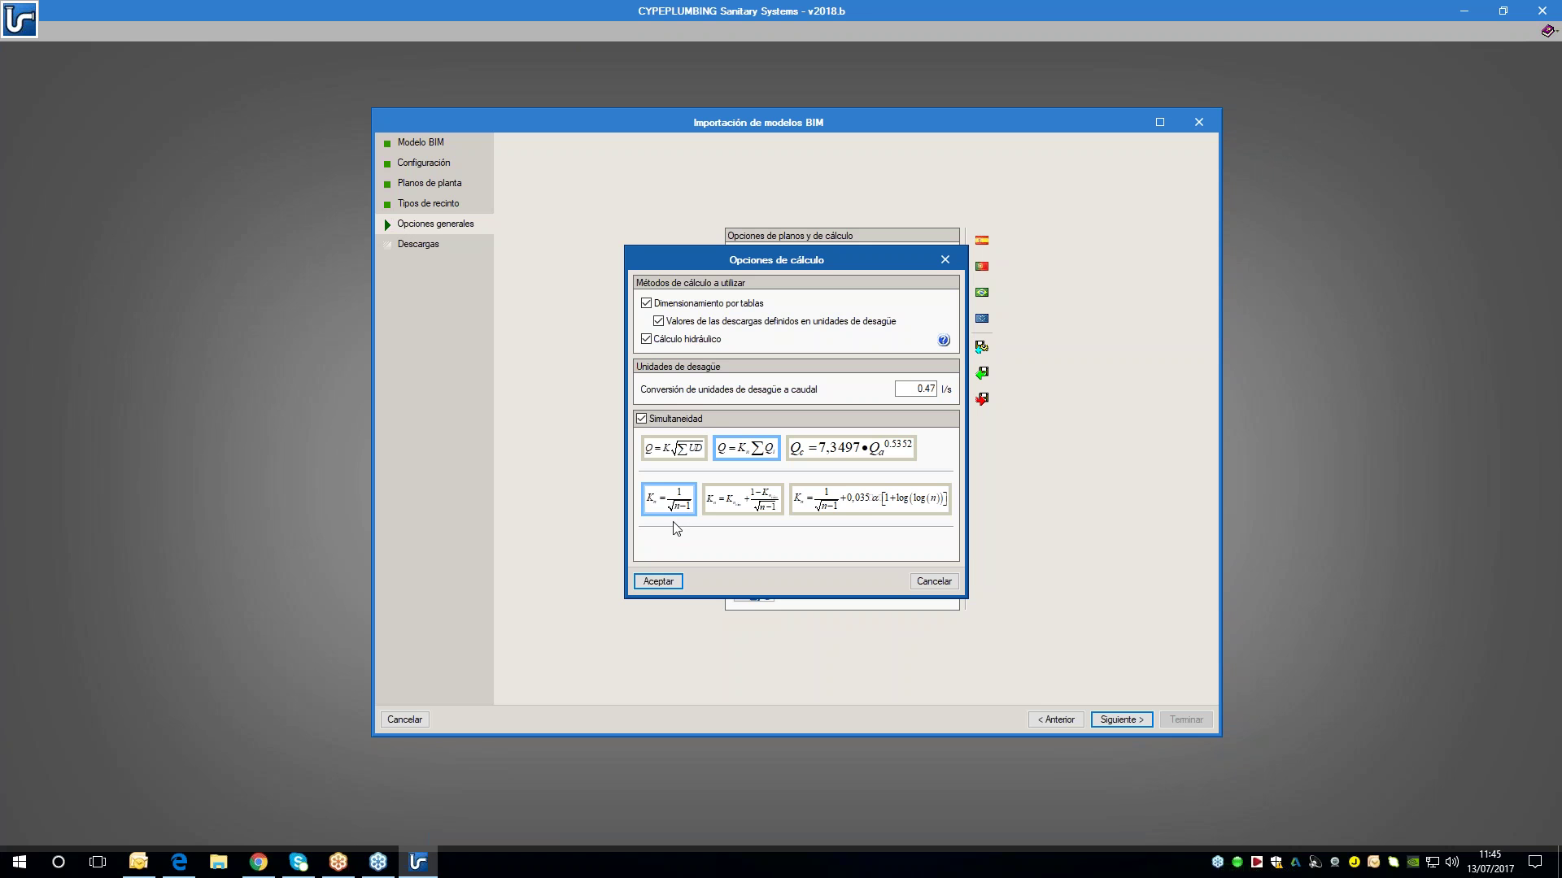
{"action": "left_click", "coordinate": [745, 509]}
{"action": "left_click", "coordinate": [850, 510]}
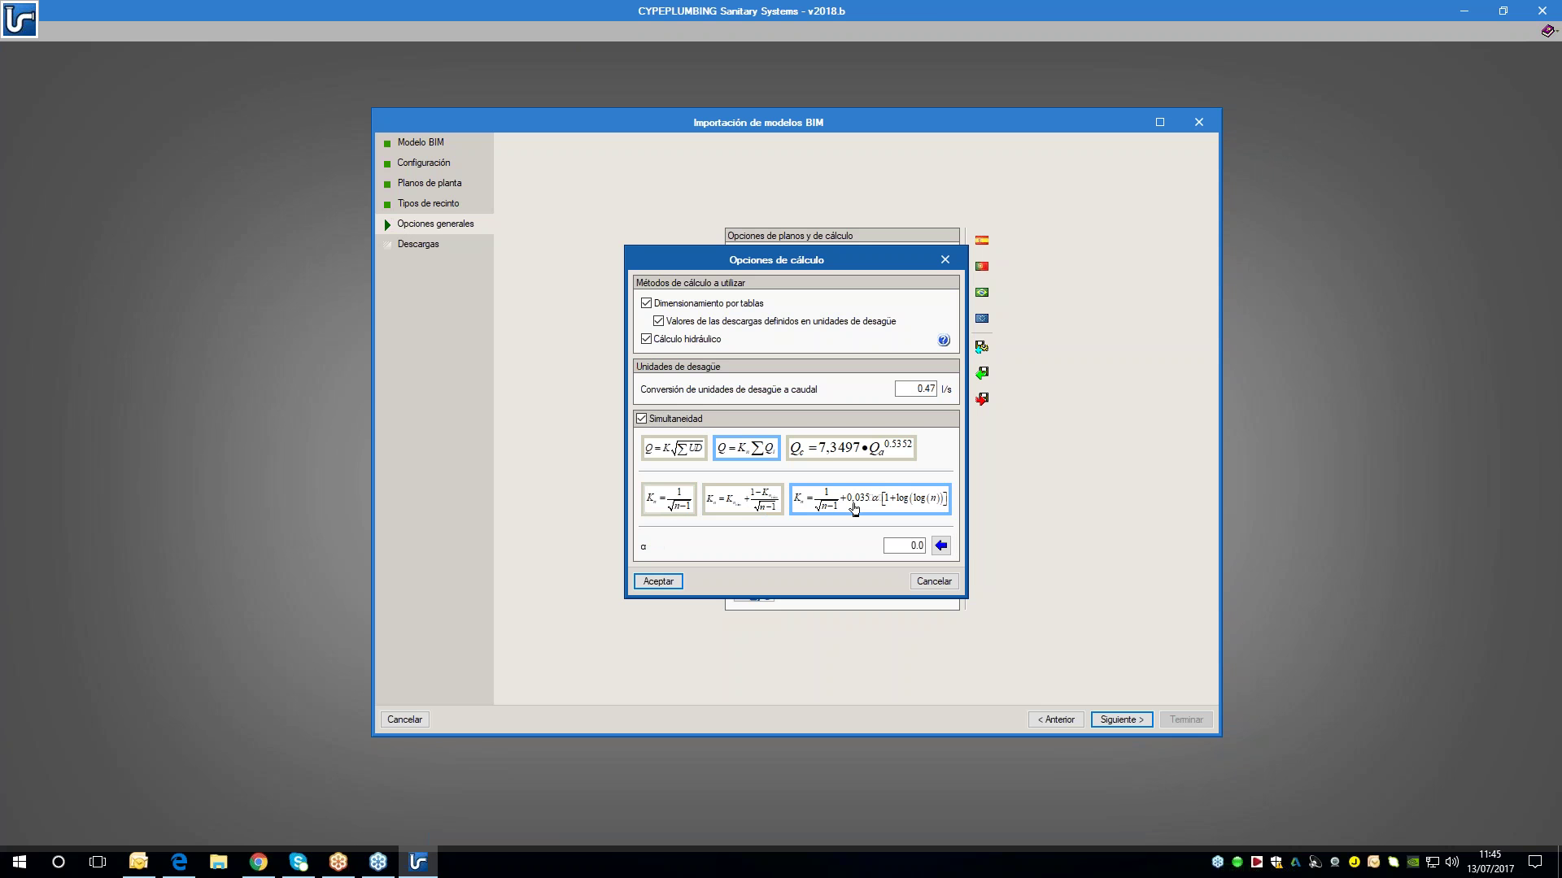
{"action": "left_click", "coordinate": [850, 452]}
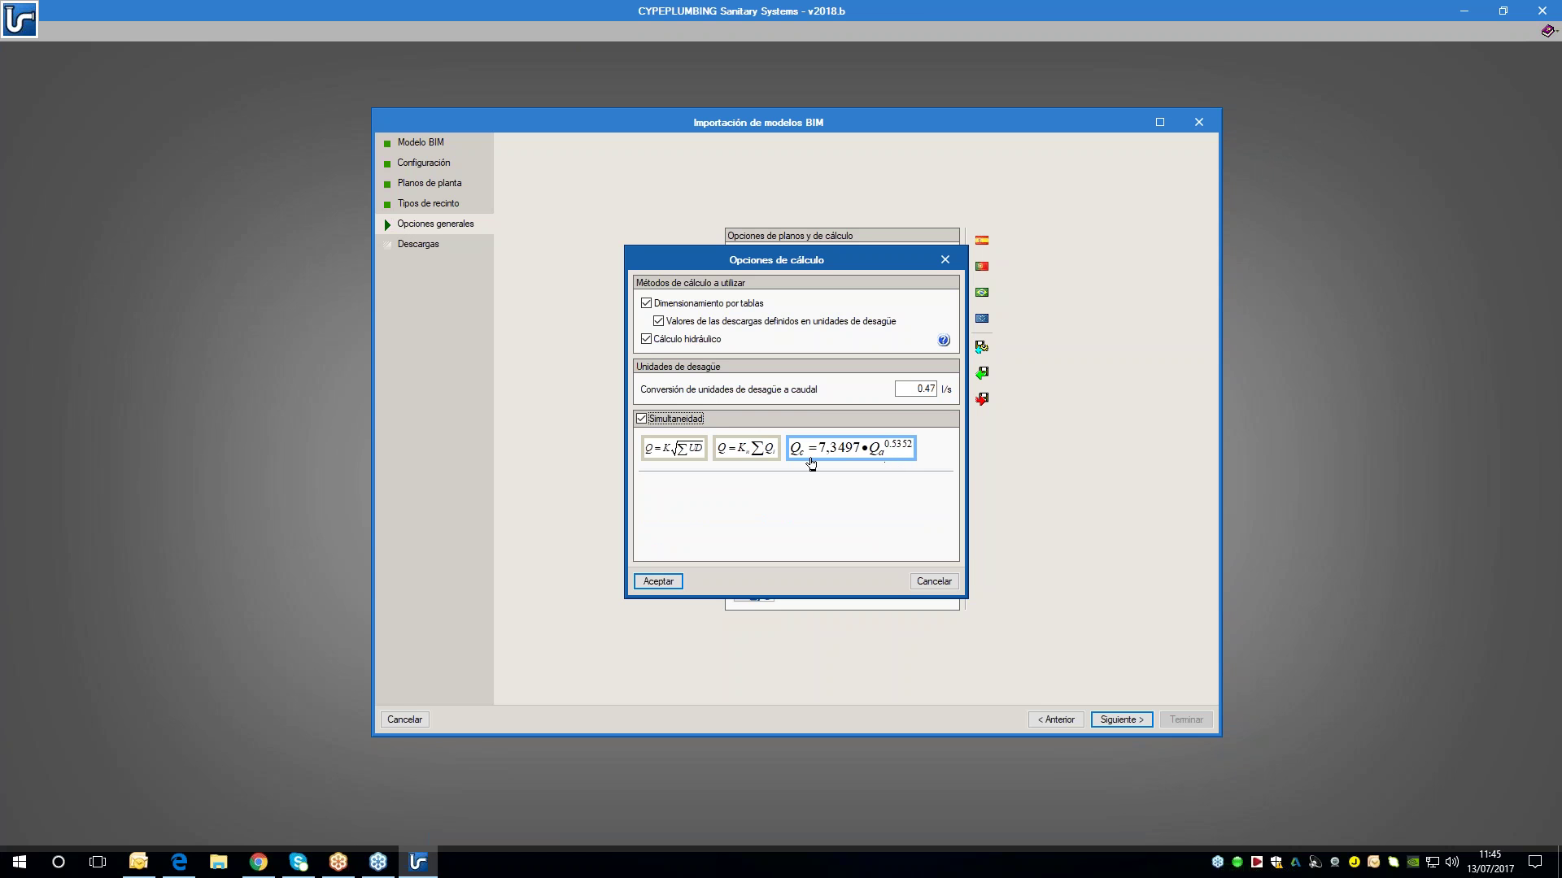
{"action": "left_click", "coordinate": [740, 456]}
{"action": "left_click", "coordinate": [683, 500]}
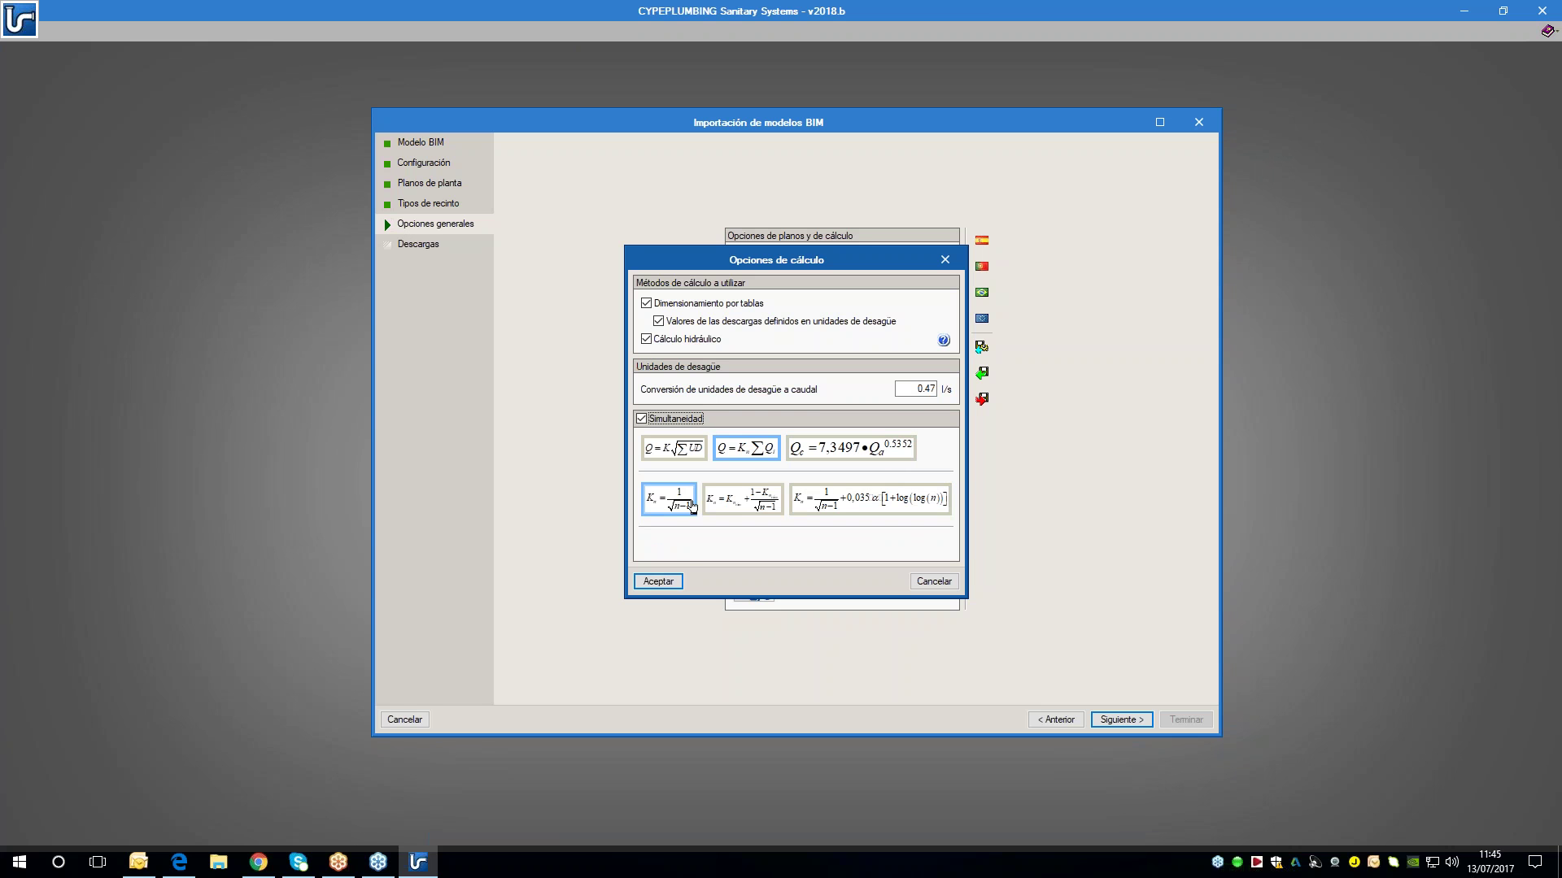
{"action": "left_click", "coordinate": [669, 581]}
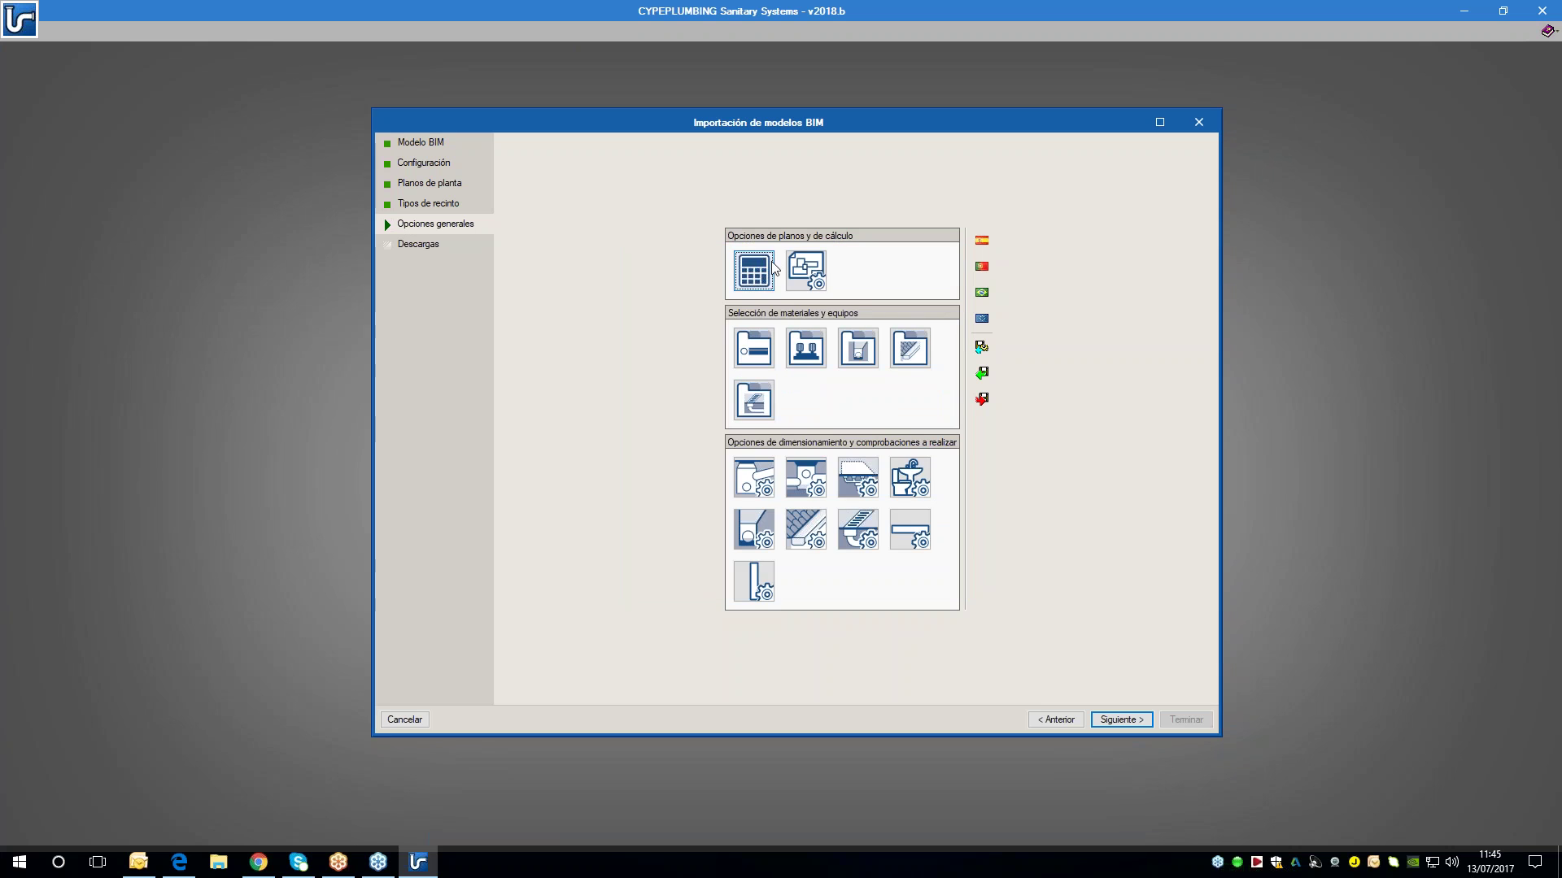
- Review and accept the representation options, and import PVC liso, PVC liso SN-2 and PVC liso SN-4 into the pipe catalogue
{"action": "left_click", "coordinate": [806, 270]}
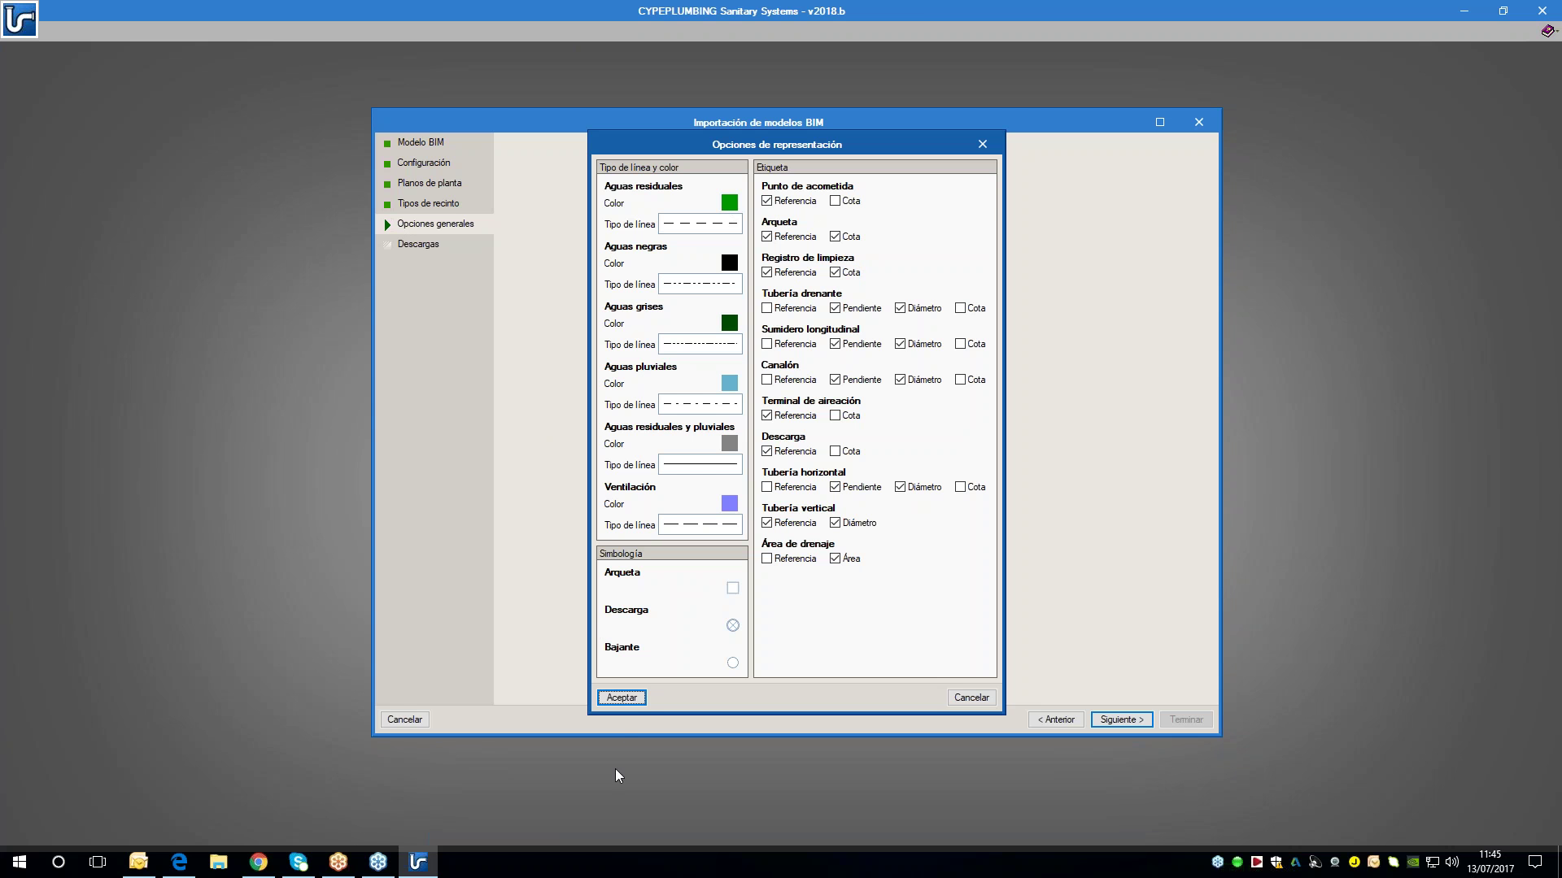
{"action": "left_click", "coordinate": [628, 701]}
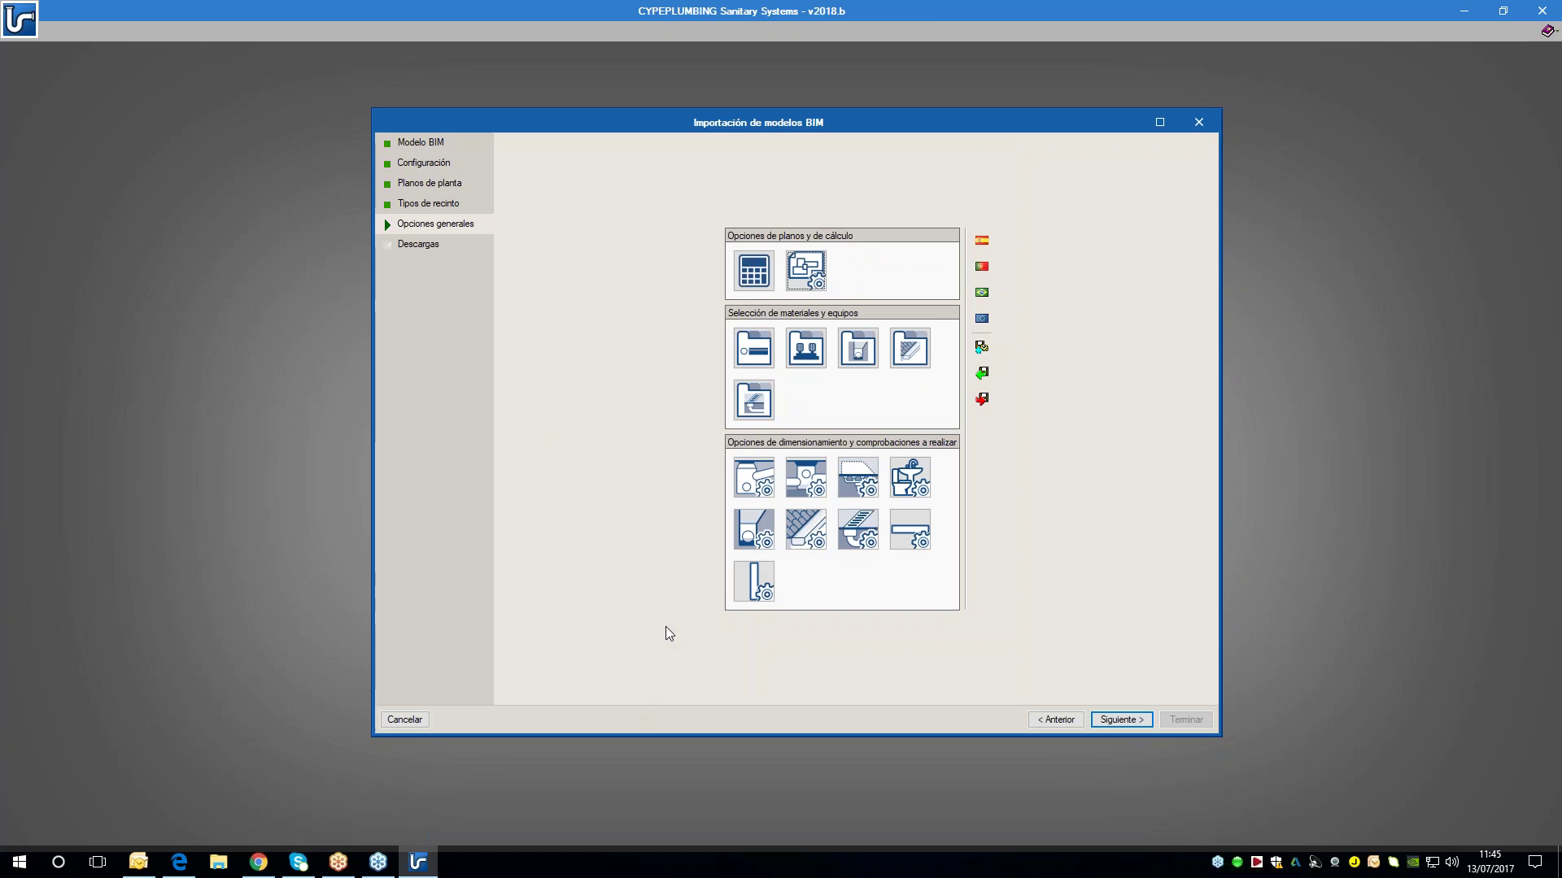
{"action": "left_click", "coordinate": [765, 360]}
{"action": "left_click", "coordinate": [726, 254]}
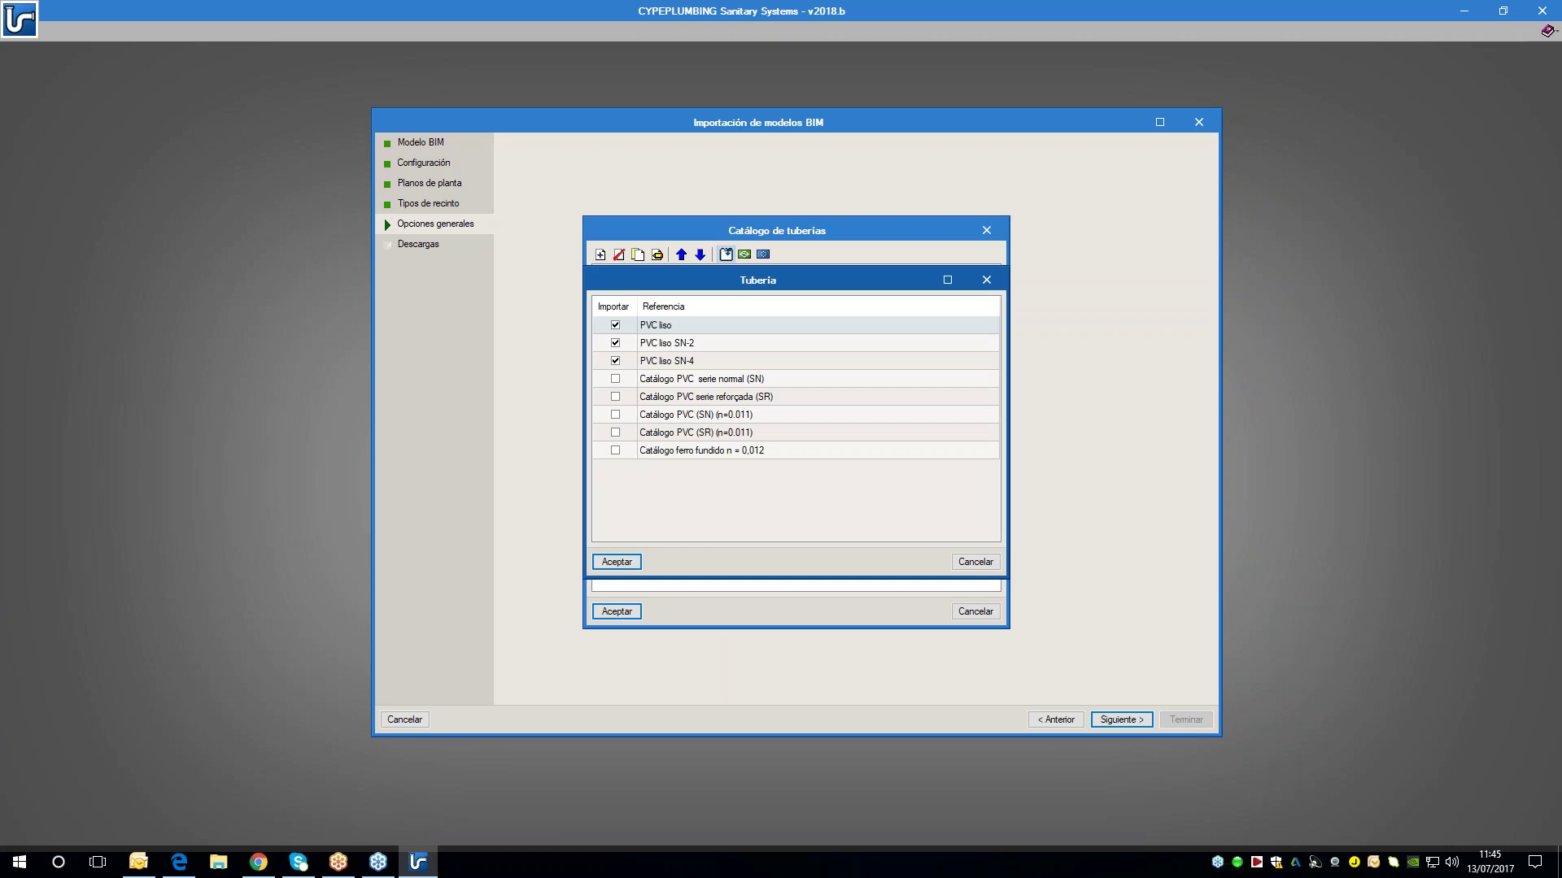
{"action": "left_click", "coordinate": [638, 561]}
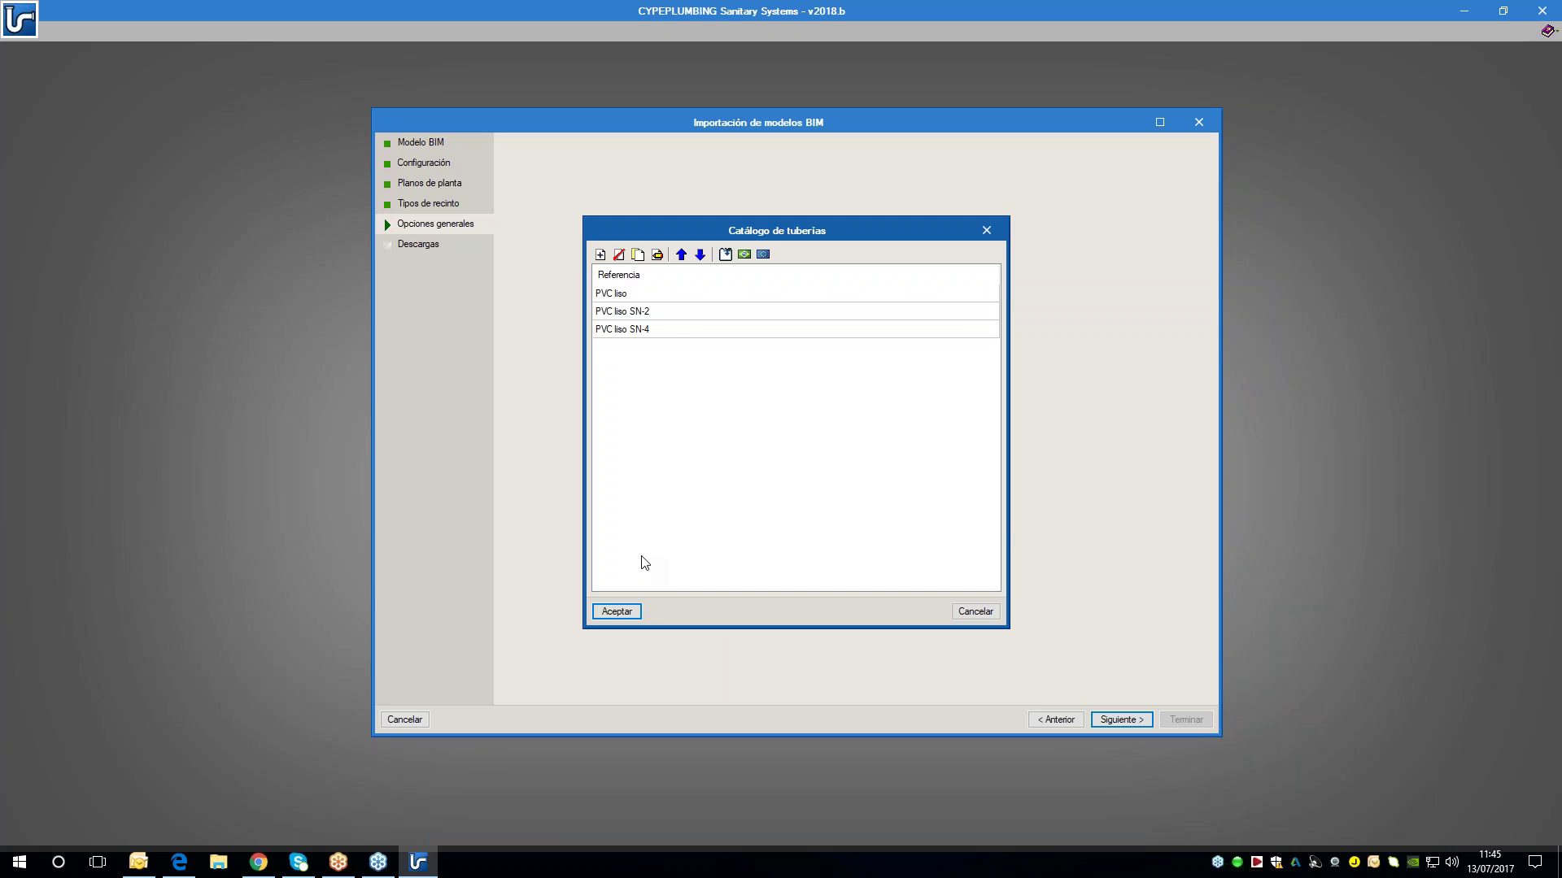
- Examine the PVC liso pipe data and the form for a new pipe with its diameter table, and cancel the pipe catalogue
{"action": "double_click", "coordinate": [614, 294]}
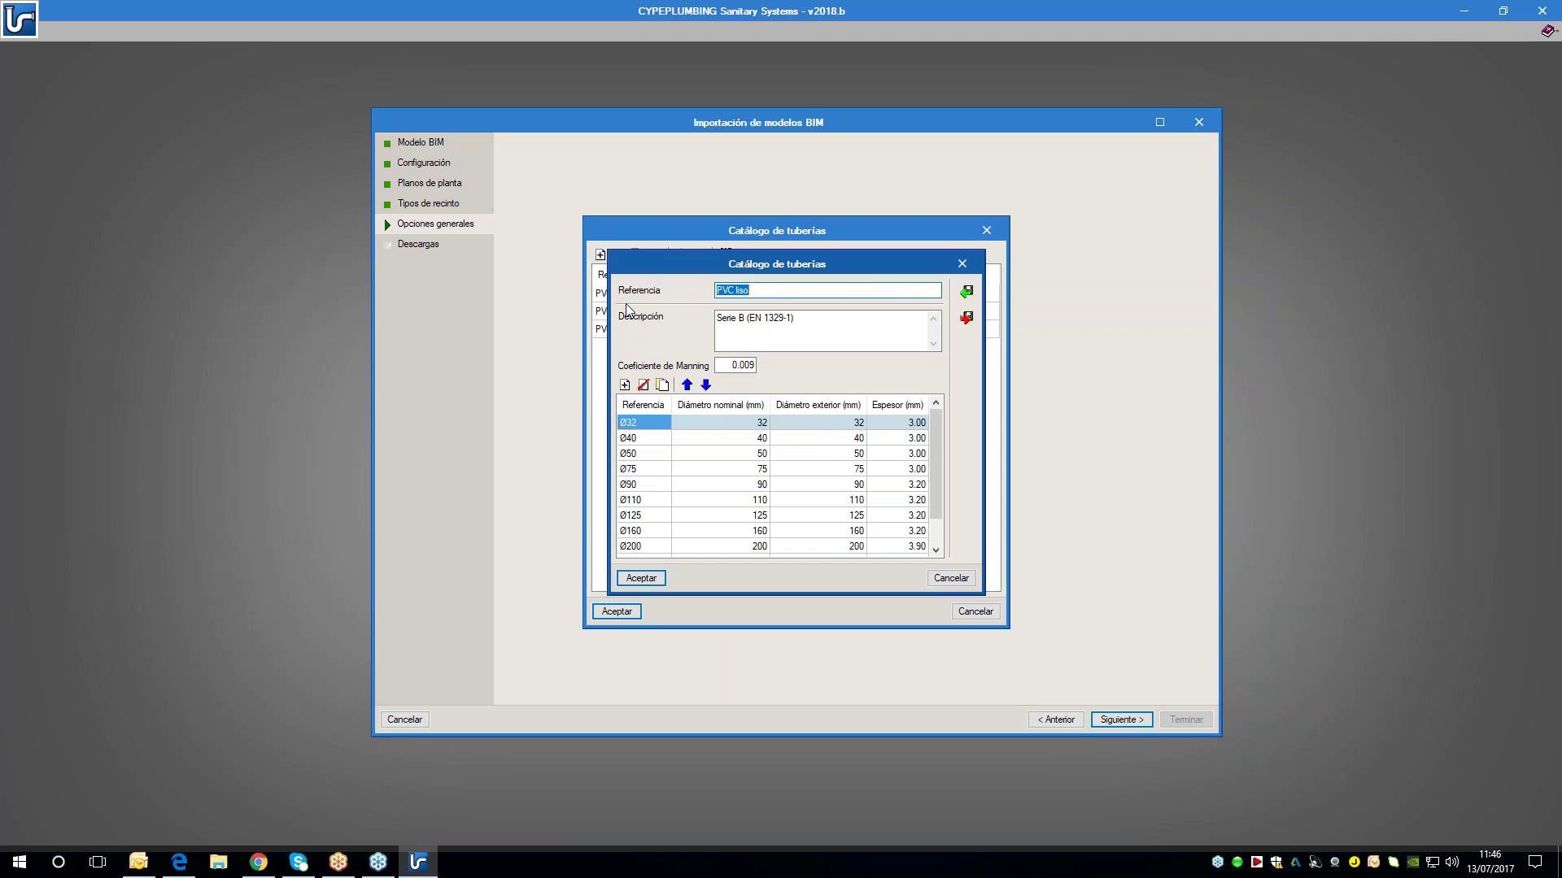
{"action": "key", "text": "Escape"}
{"action": "left_click", "coordinate": [601, 254]}
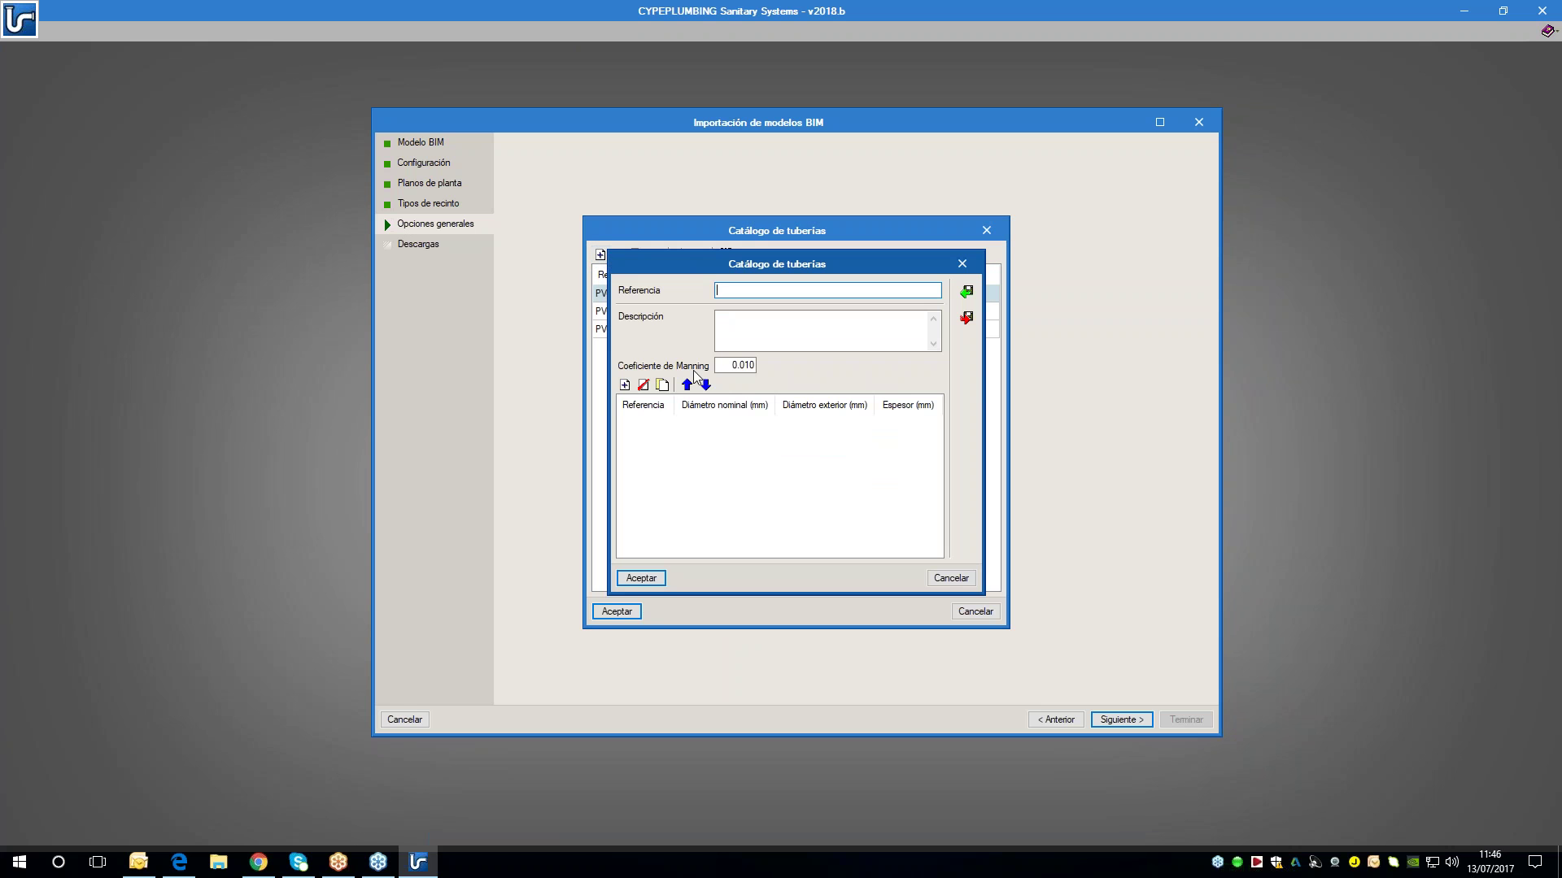
{"action": "left_click", "coordinate": [624, 384]}
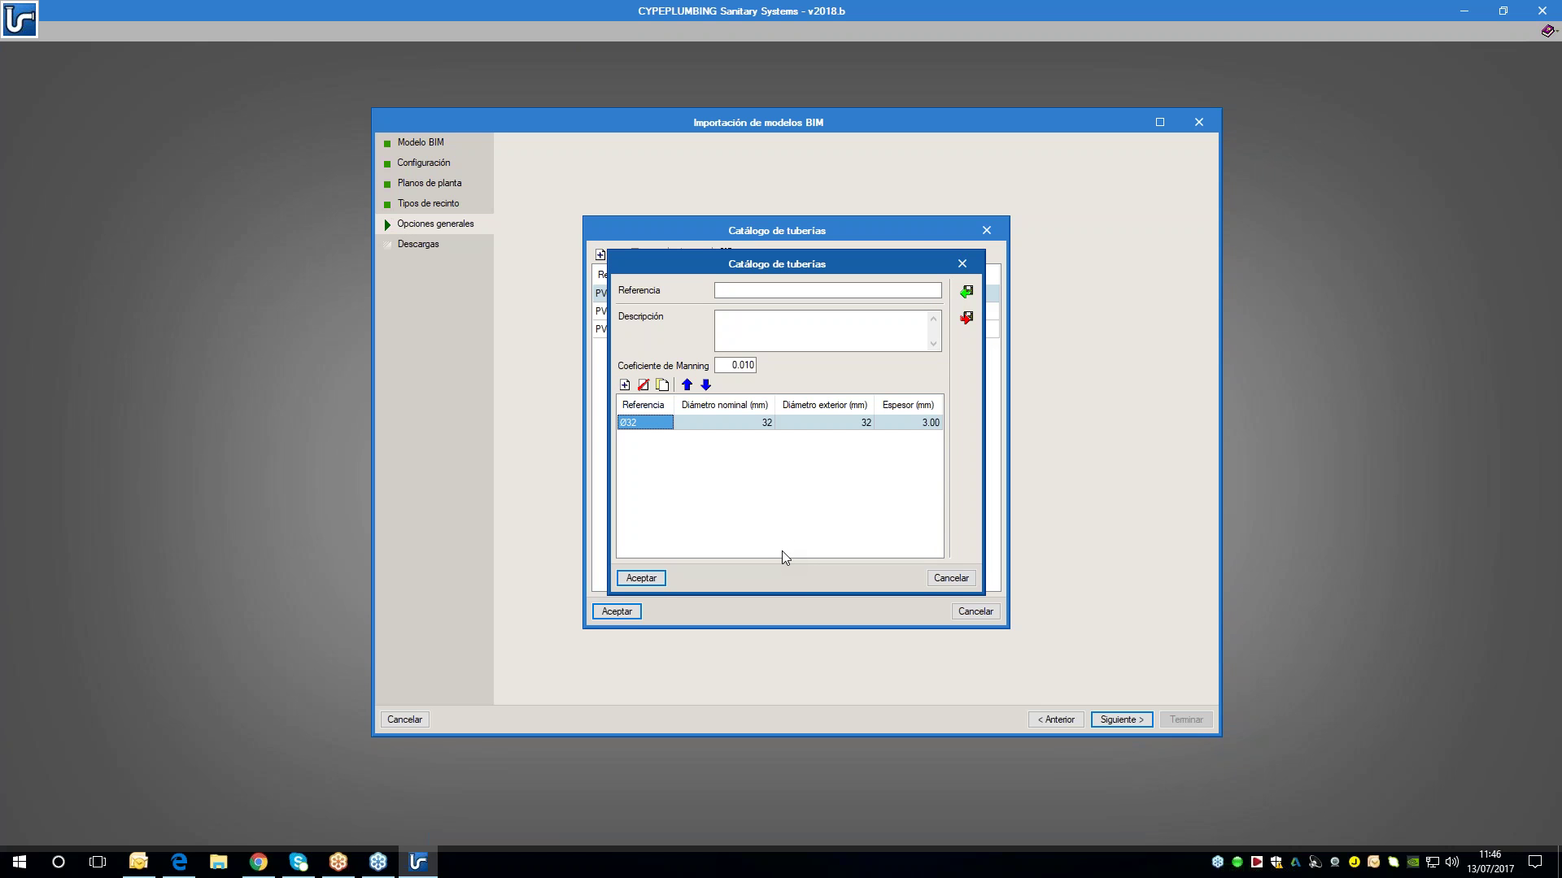
{"action": "left_click", "coordinate": [945, 579]}
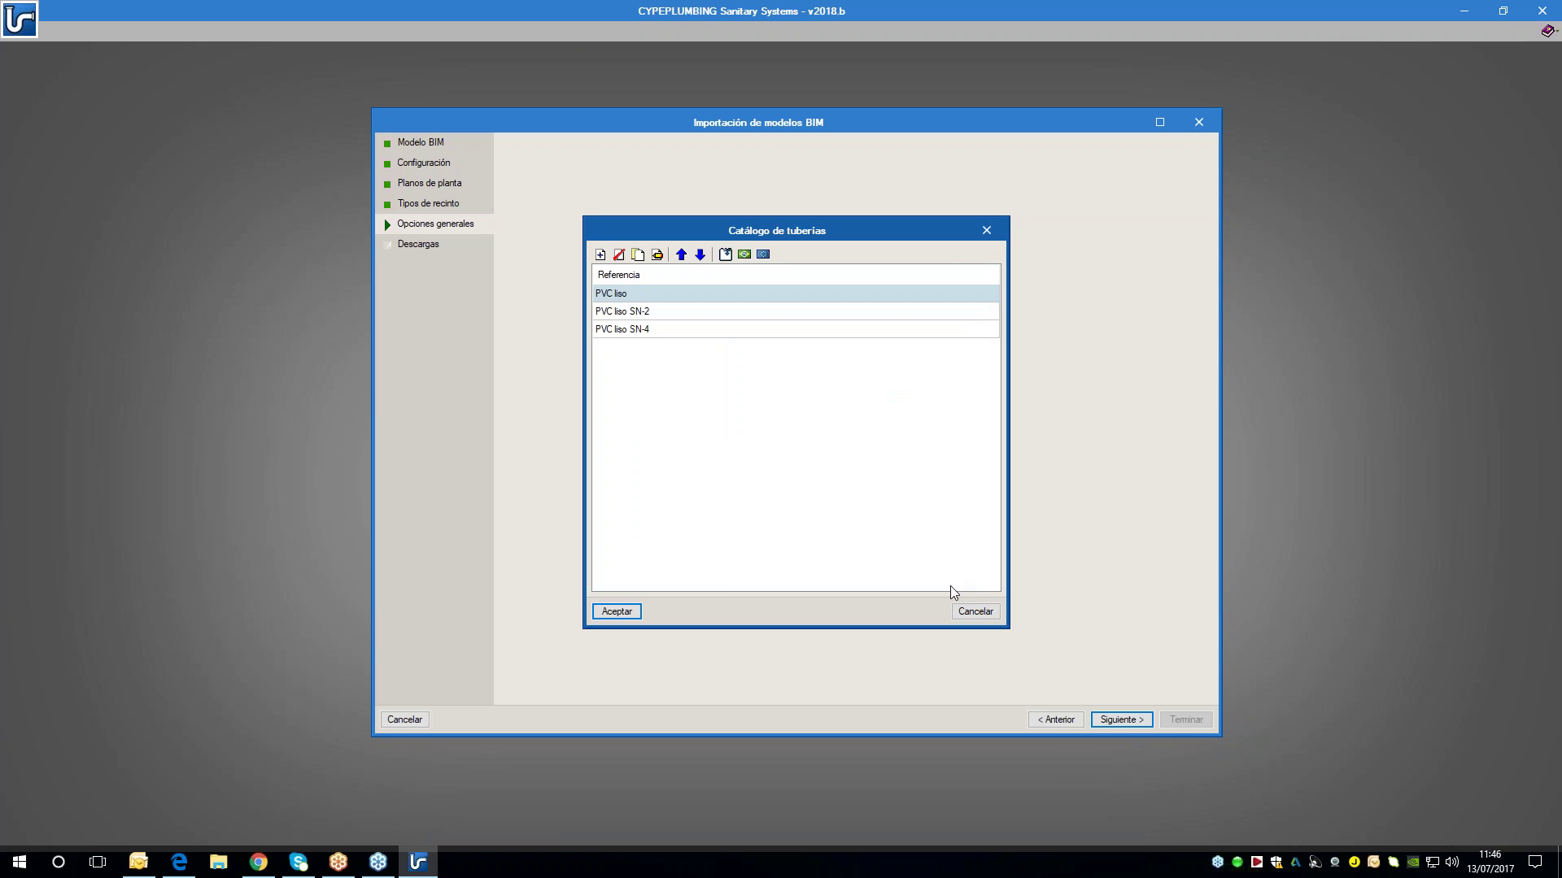
{"action": "left_click", "coordinate": [975, 612]}
- Examine the form for a new pressure pump and its Por puntos flow/pressure curve type, and discard the new pump
{"action": "left_click", "coordinate": [812, 356]}
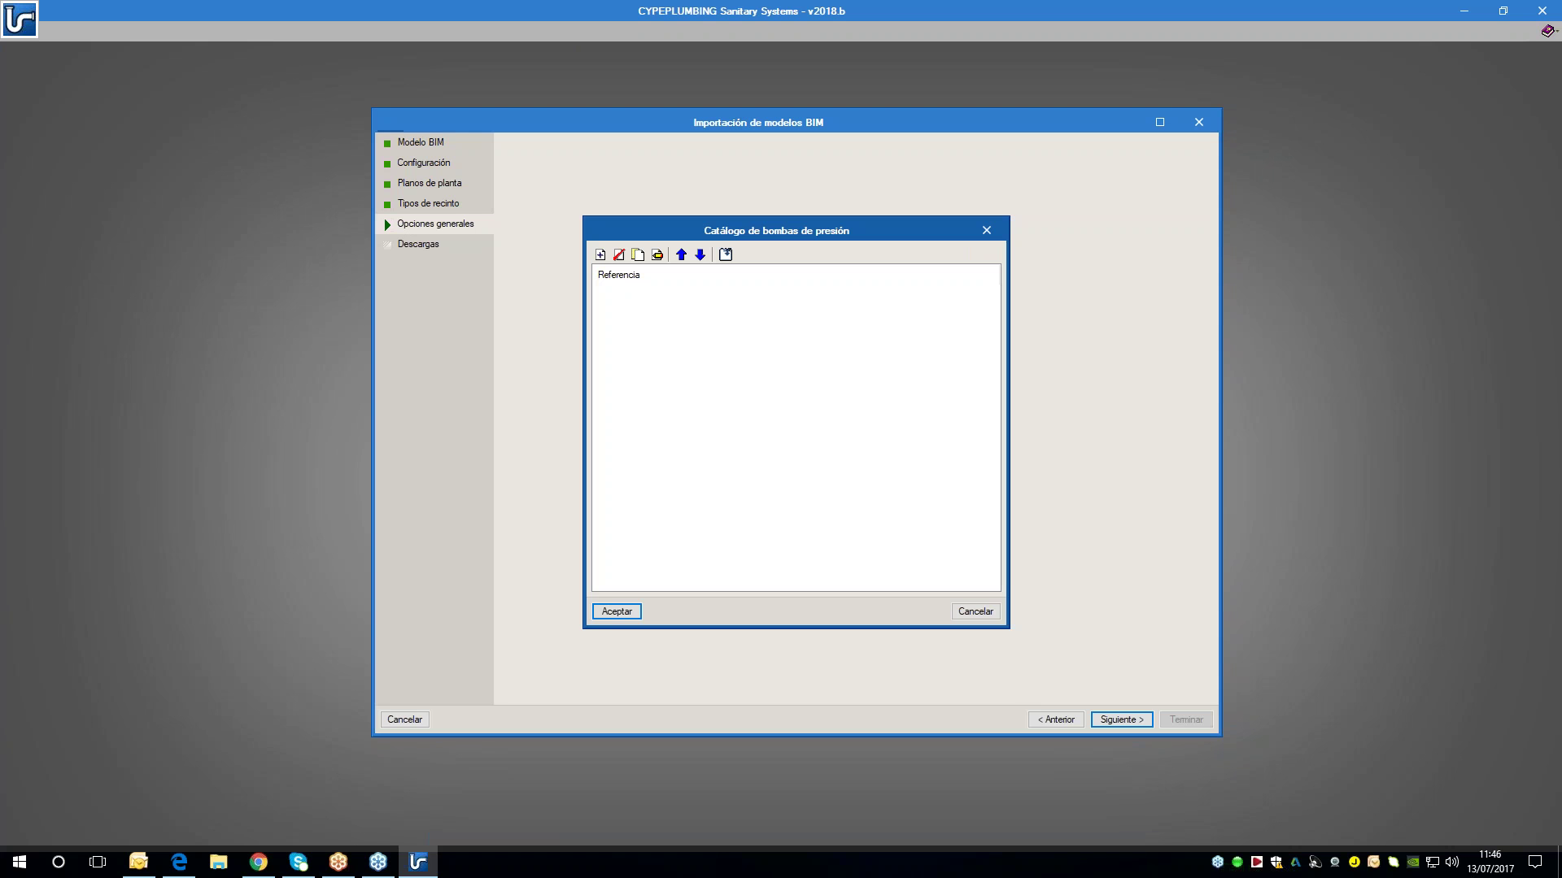
{"action": "left_click", "coordinate": [600, 255]}
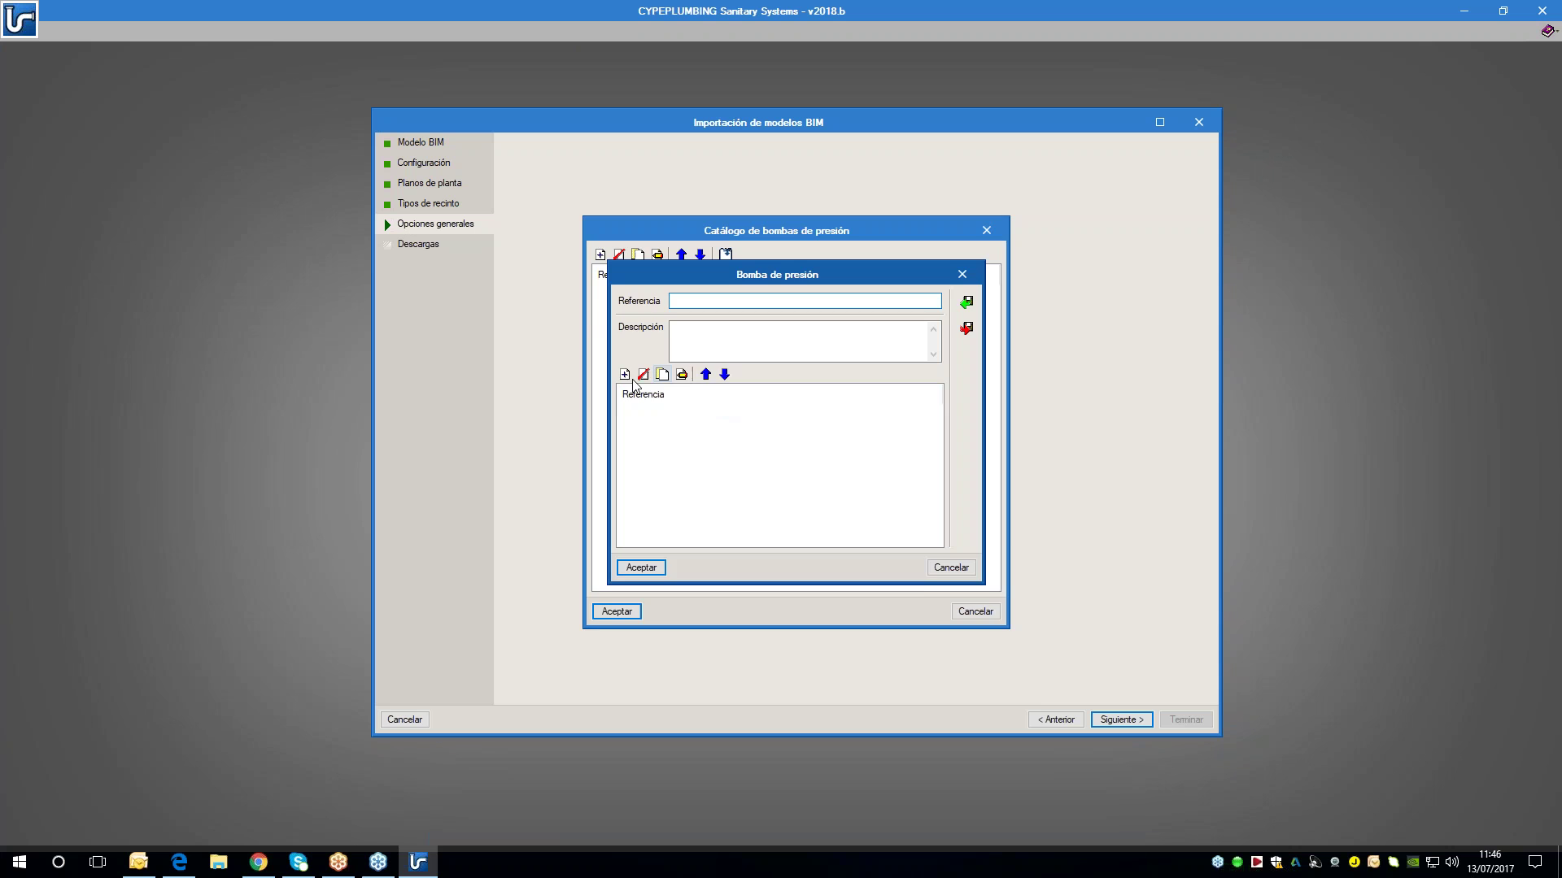
{"action": "left_click", "coordinate": [625, 375]}
{"action": "left_click", "coordinate": [602, 345]}
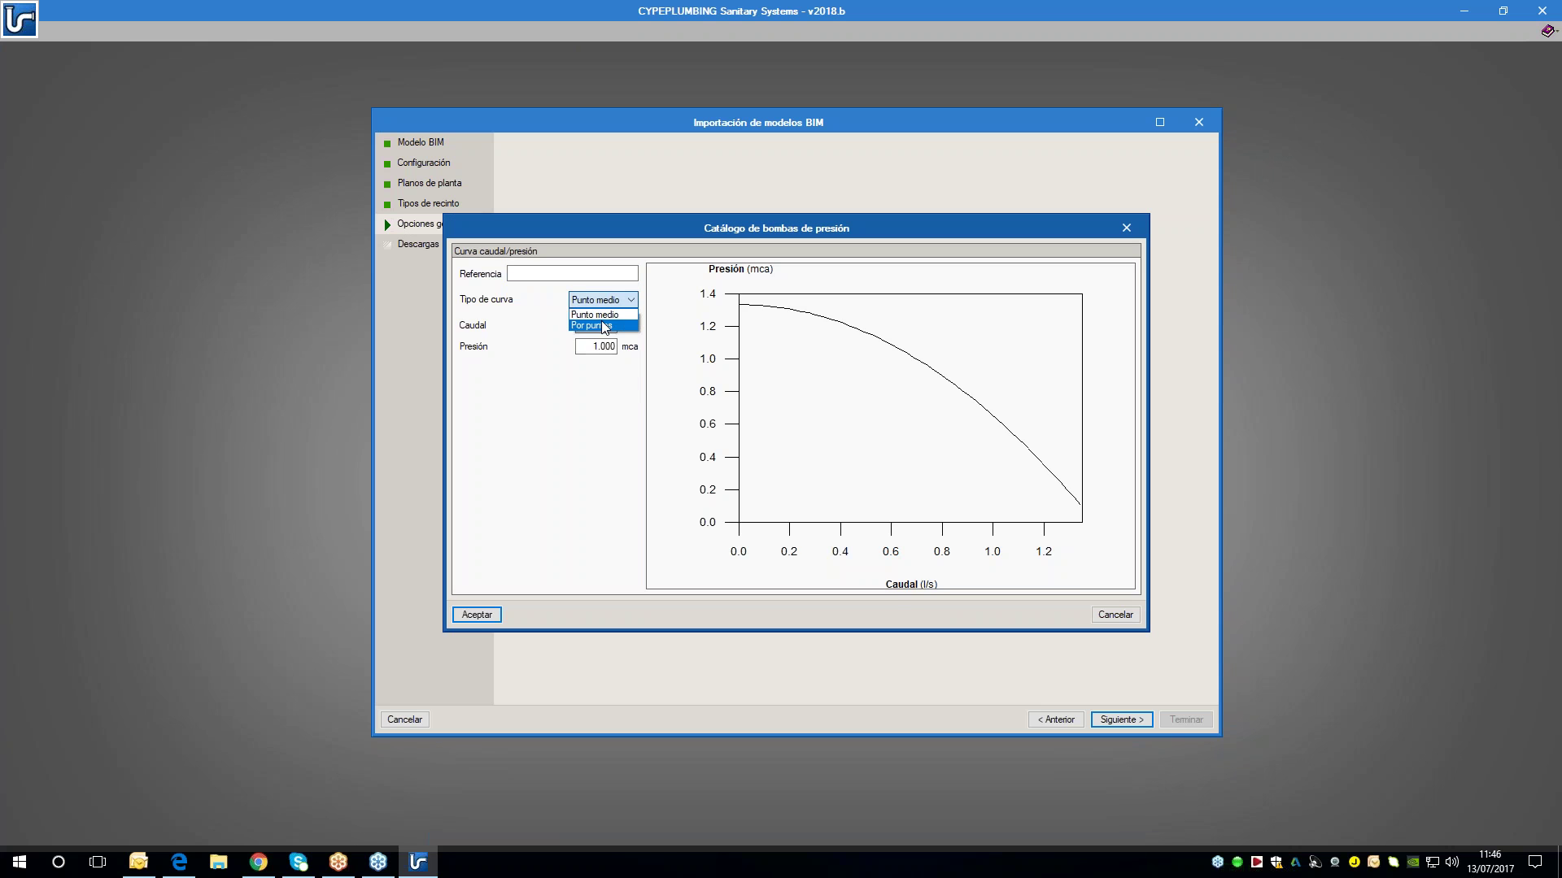
{"action": "left_click", "coordinate": [598, 364]}
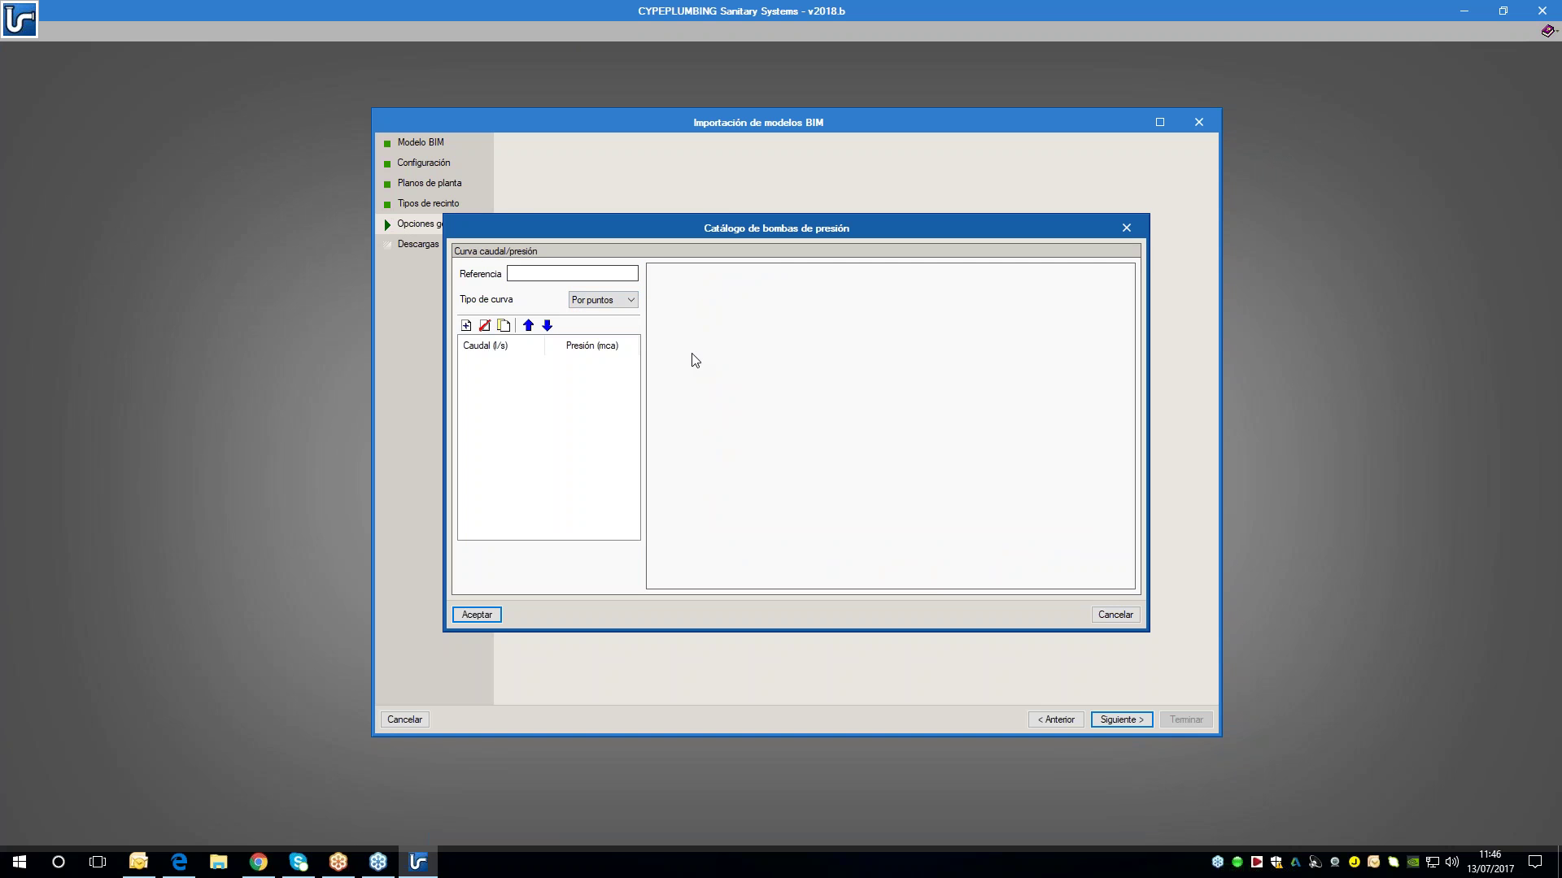
{"action": "key", "text": "Escape"}
{"action": "key", "text": "Escape"}
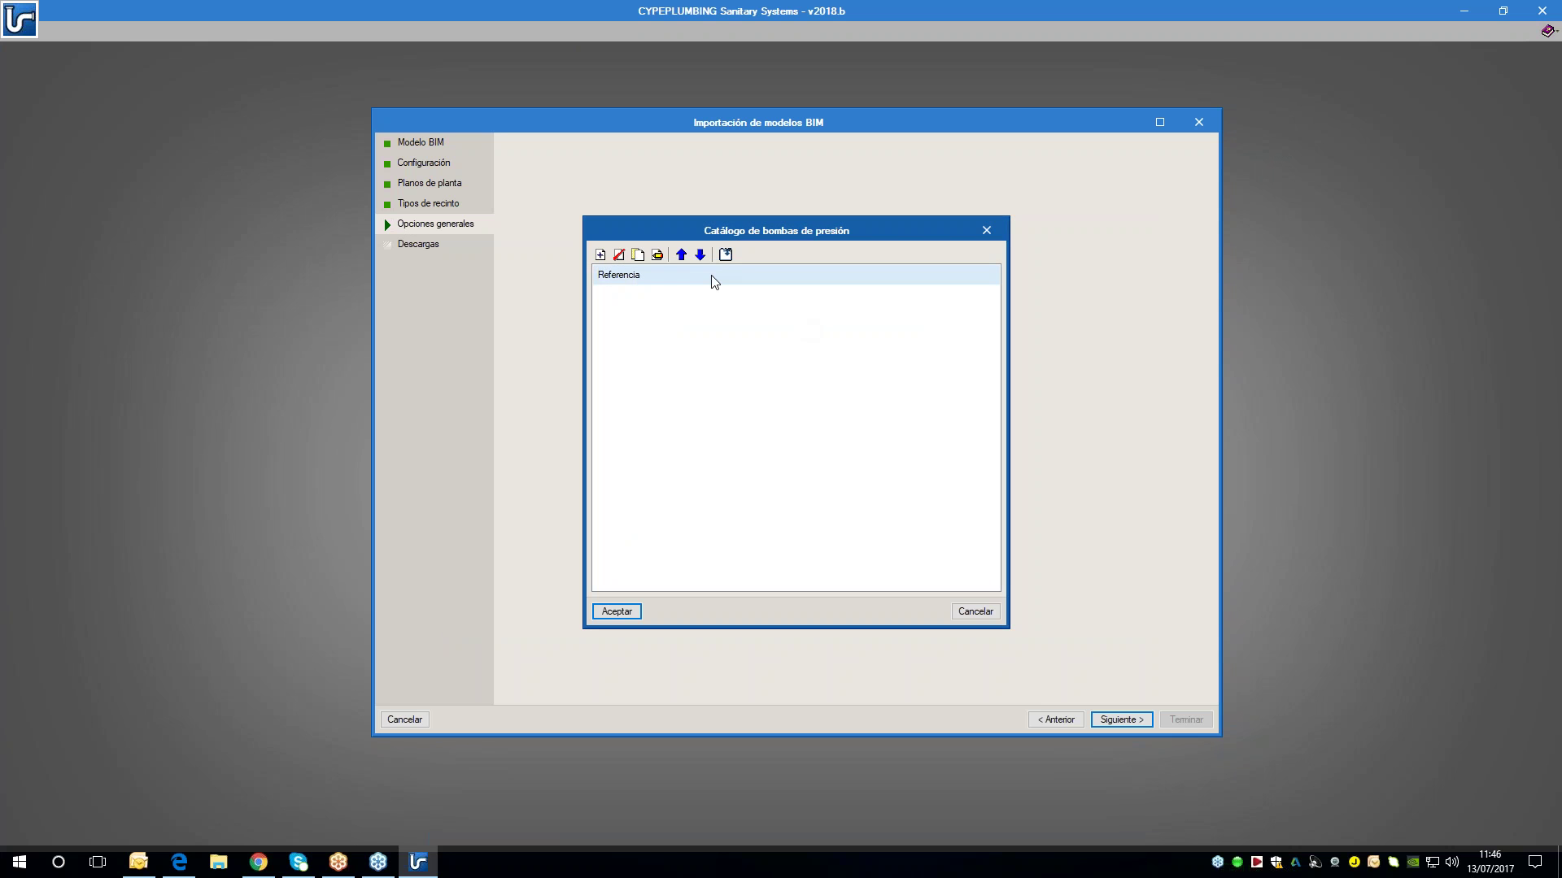
- Import Electrobombas sumergibles tipo 1 and tipo 2 into the pressure pump catalogue, review the Tipo 1 (0.5 kW) curve, and accept the catalogue
{"action": "left_click", "coordinate": [726, 255]}
{"action": "left_click", "coordinate": [616, 562]}
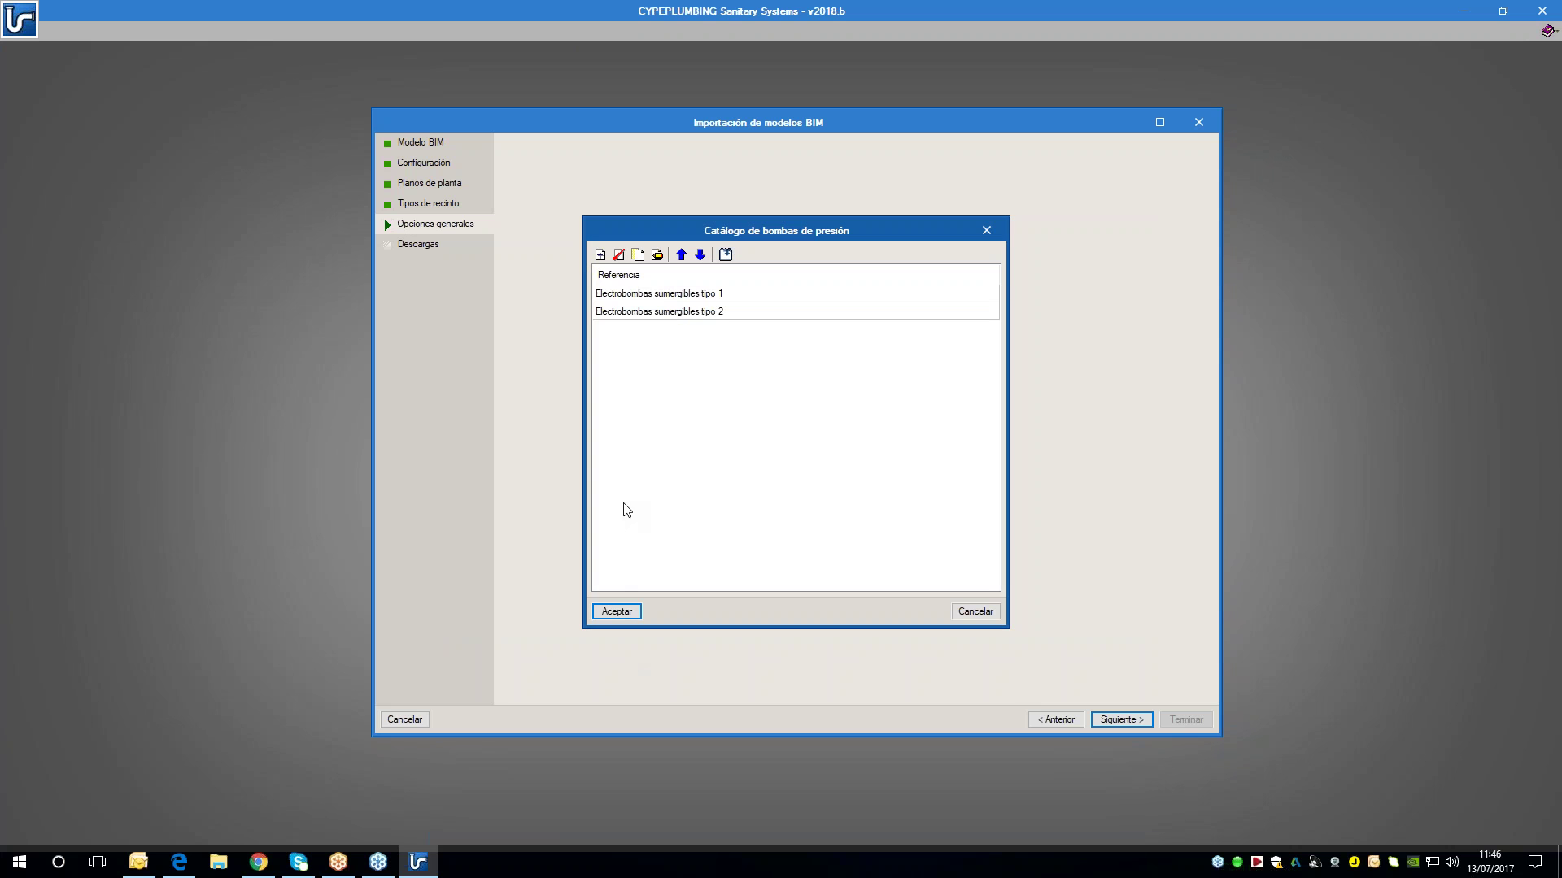
{"action": "double_click", "coordinate": [637, 295]}
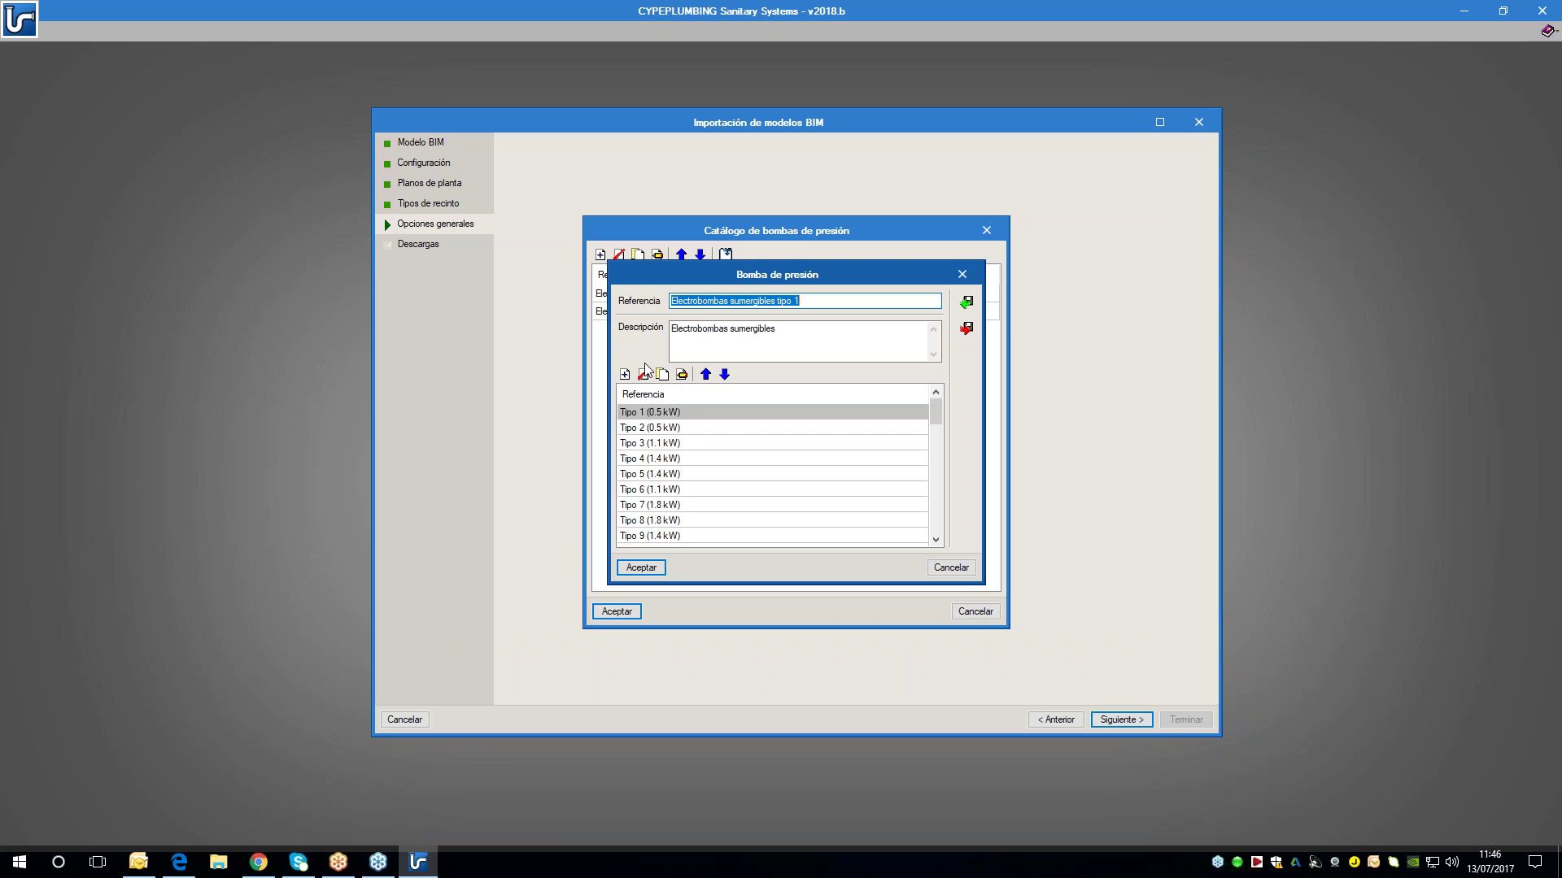
{"action": "double_click", "coordinate": [694, 412]}
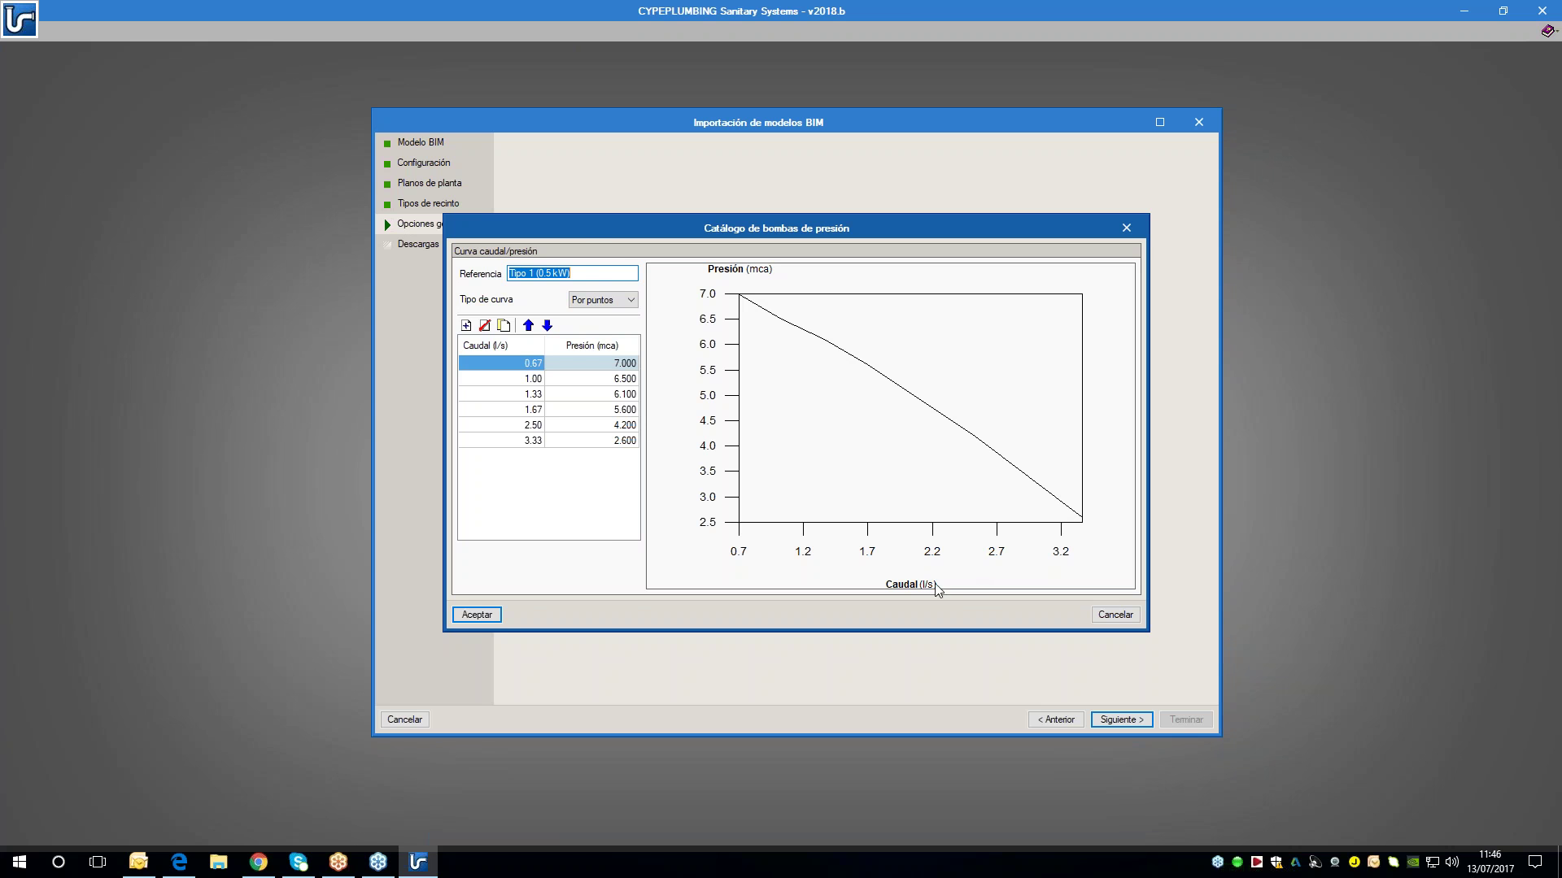
{"action": "left_click", "coordinate": [486, 615]}
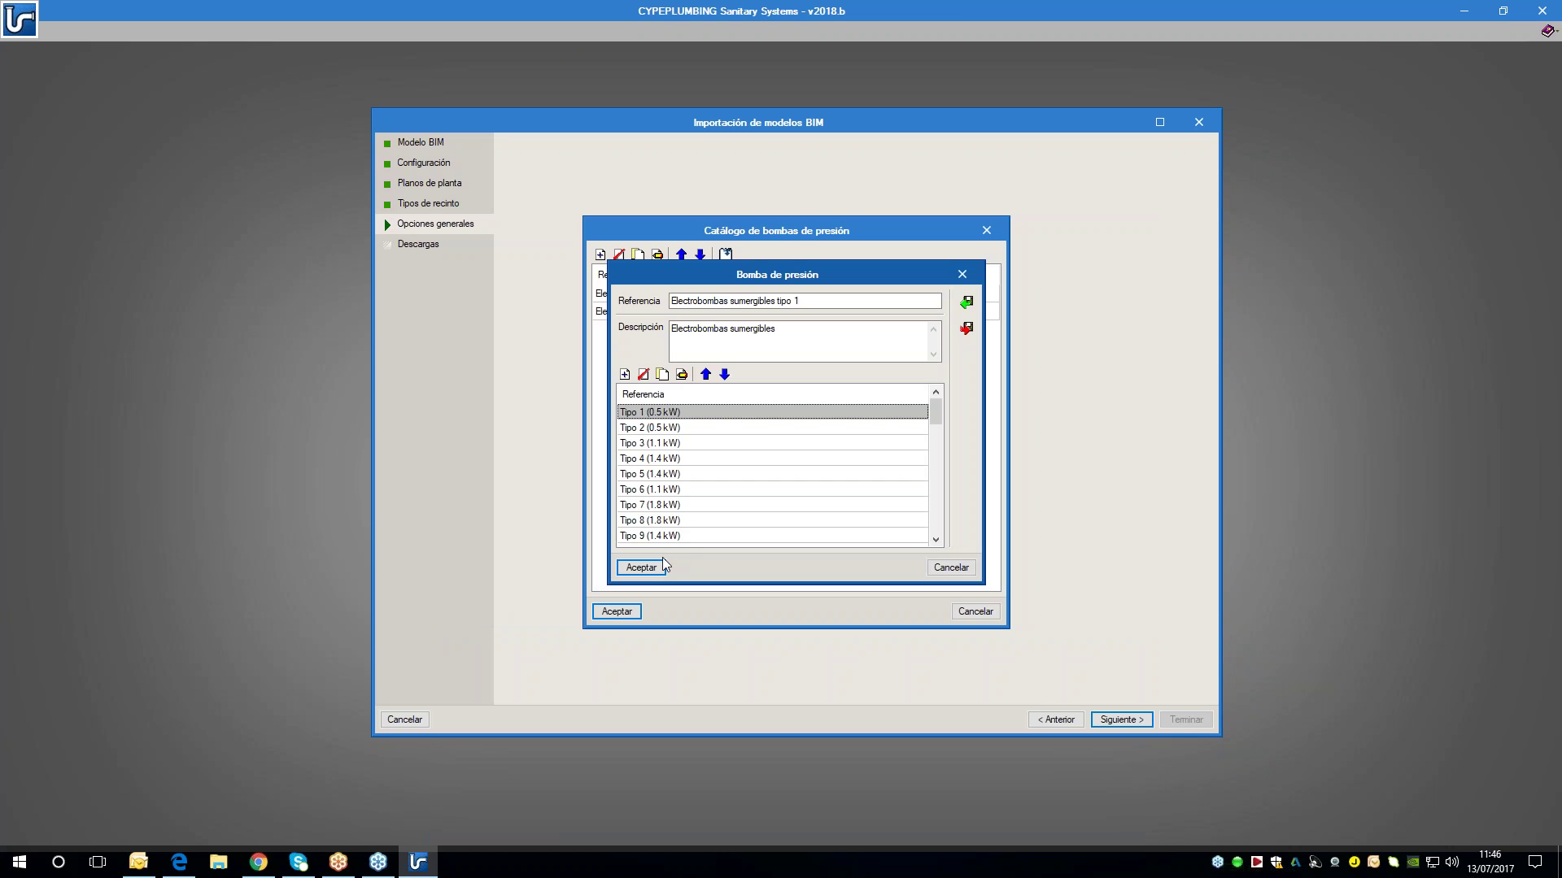
{"action": "left_click", "coordinate": [660, 567]}
{"action": "left_click", "coordinate": [606, 611]}
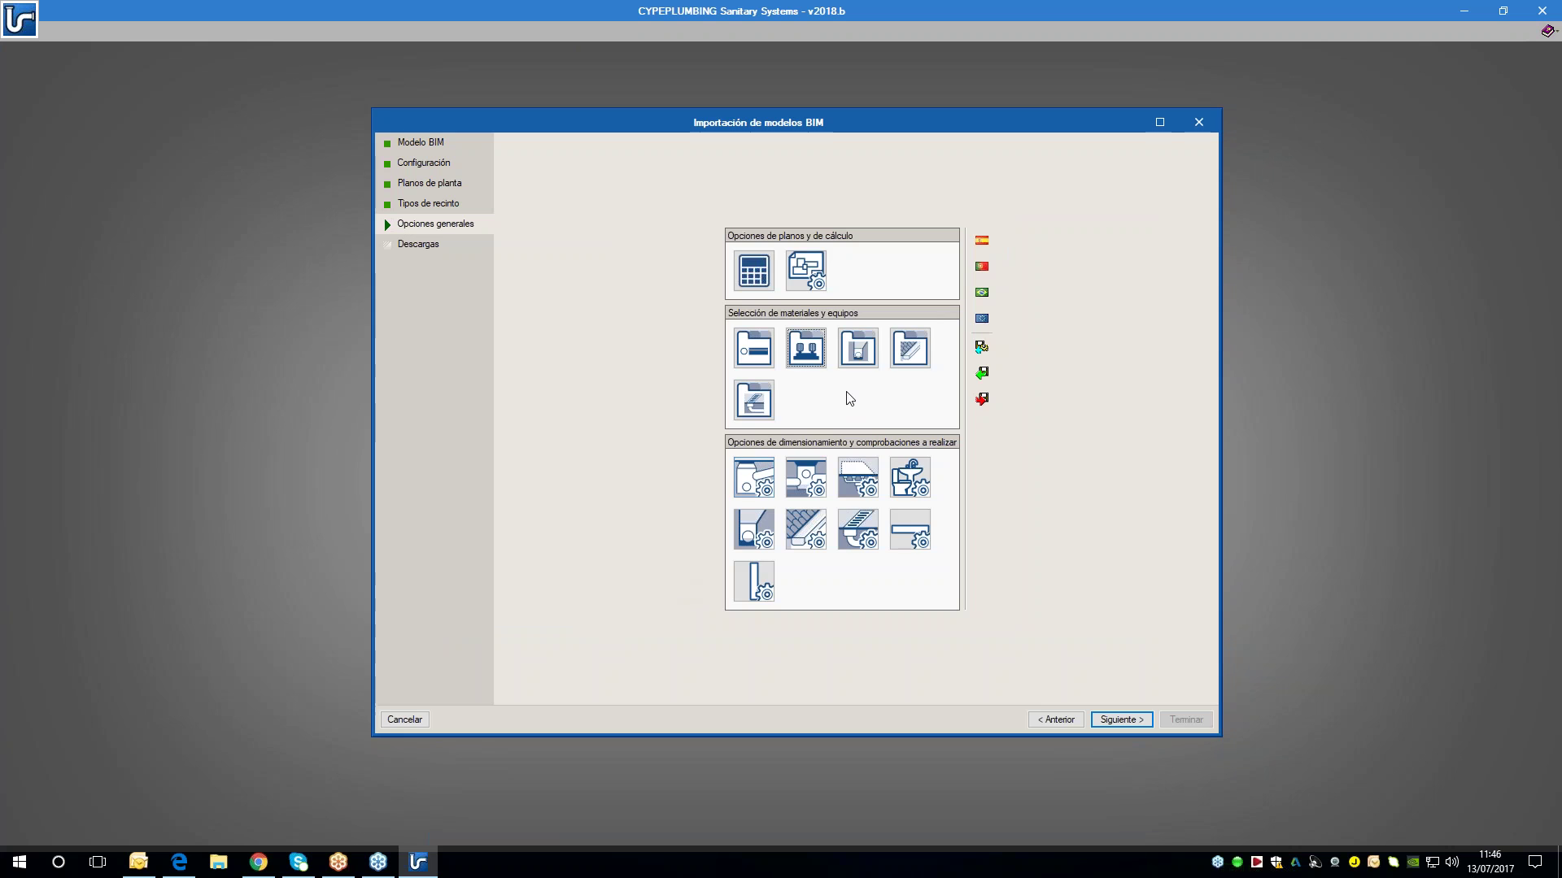
- Look through the drainage pipe catalogue and the material catalogue beside it, and recheck the pressure pump catalogue
{"action": "left_click", "coordinate": [865, 363]}
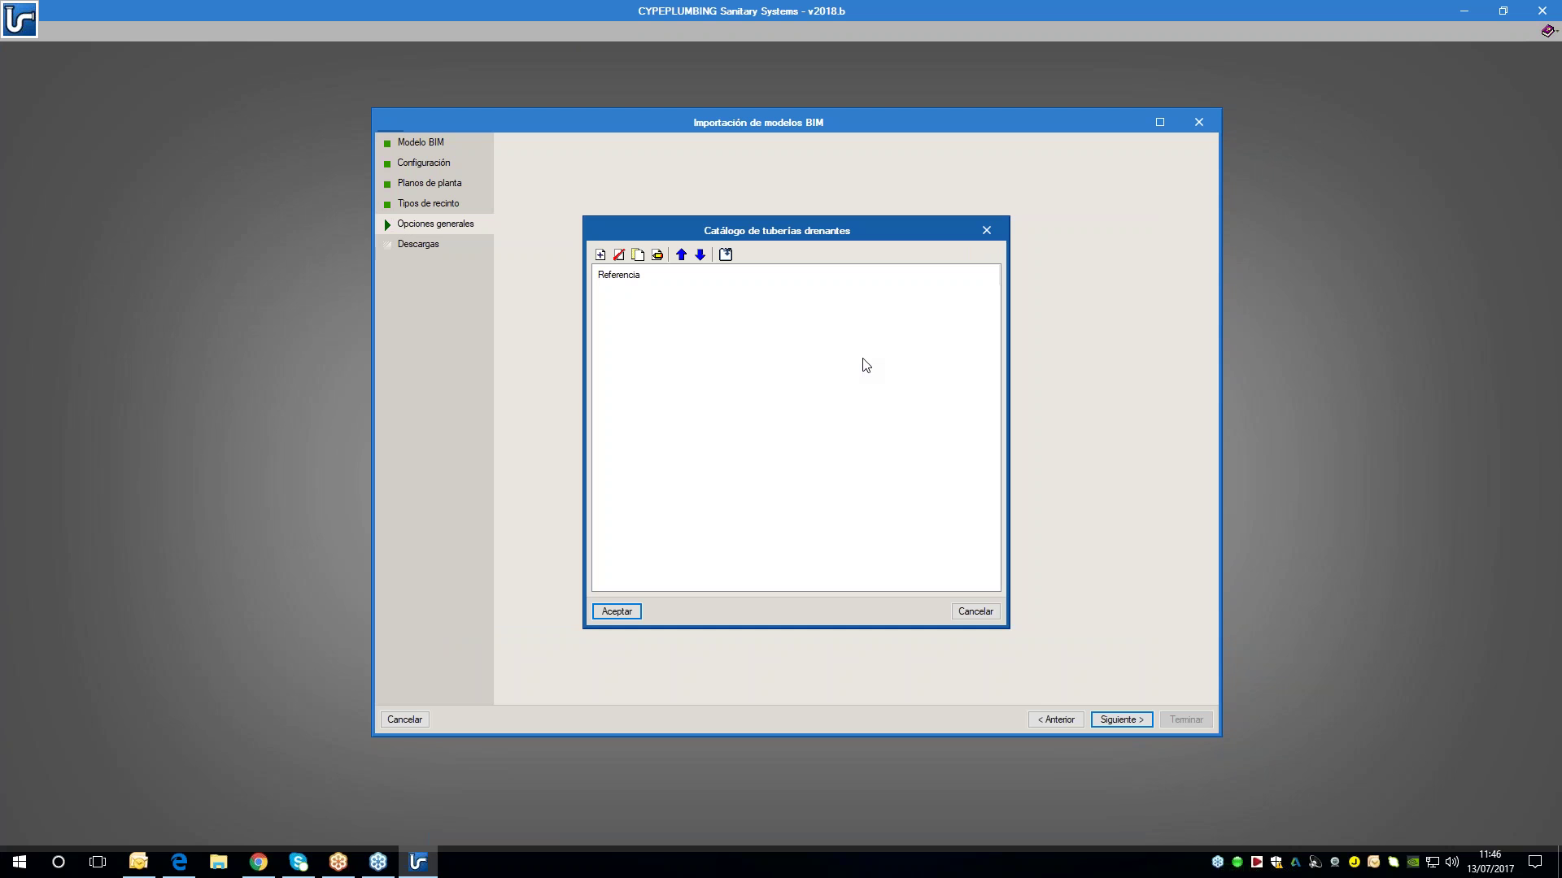
{"action": "left_click", "coordinate": [601, 255]}
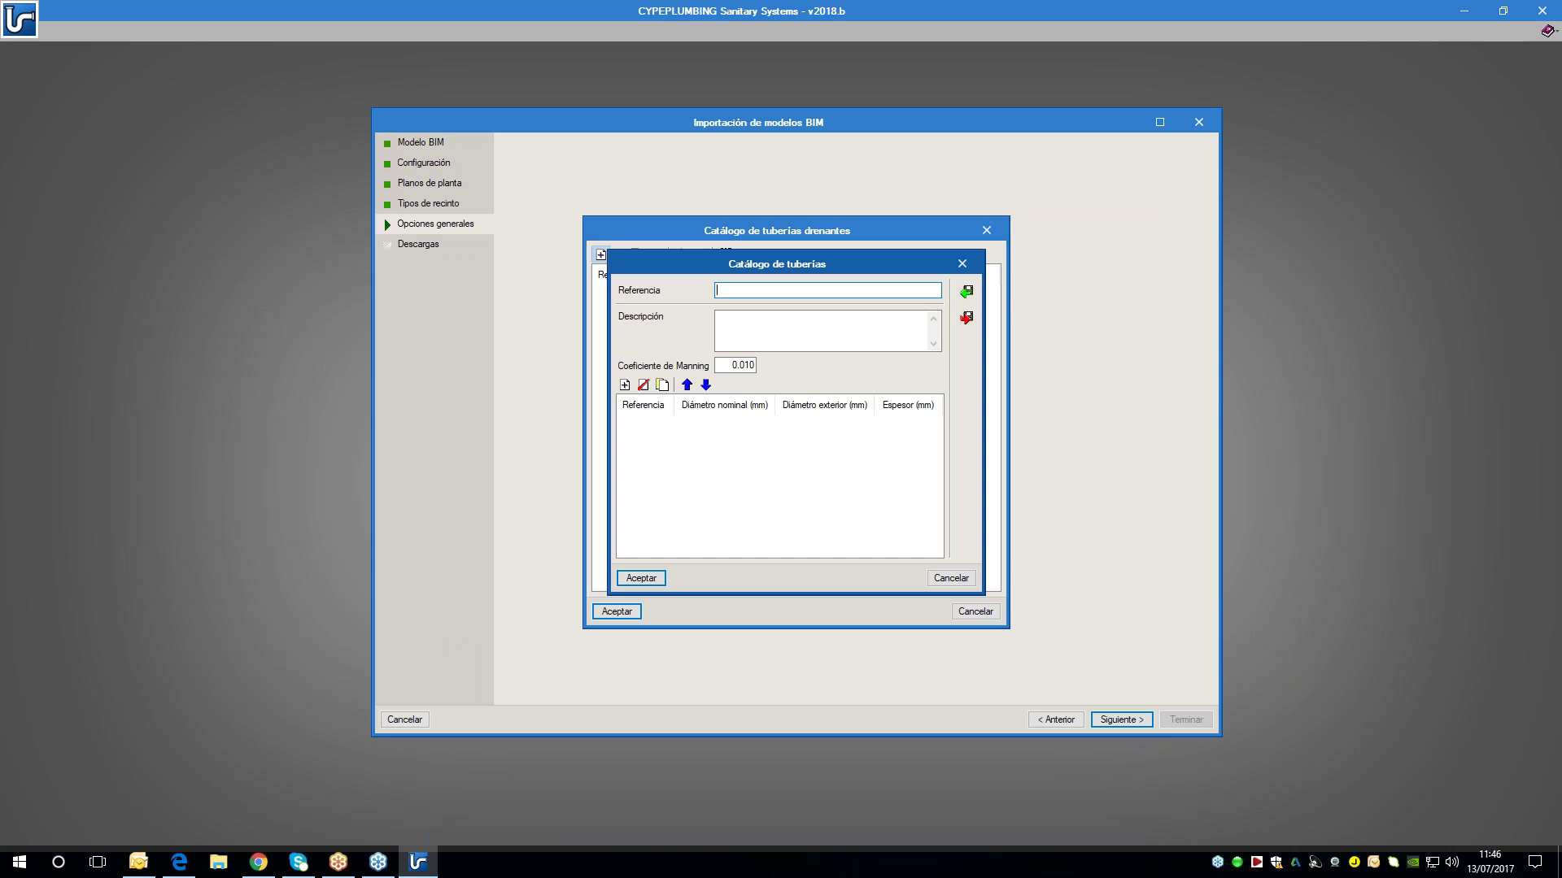
{"action": "key", "text": "Escape"}
{"action": "key", "text": "Escape"}
{"action": "left_click", "coordinate": [912, 358]}
{"action": "key", "text": "Escape"}
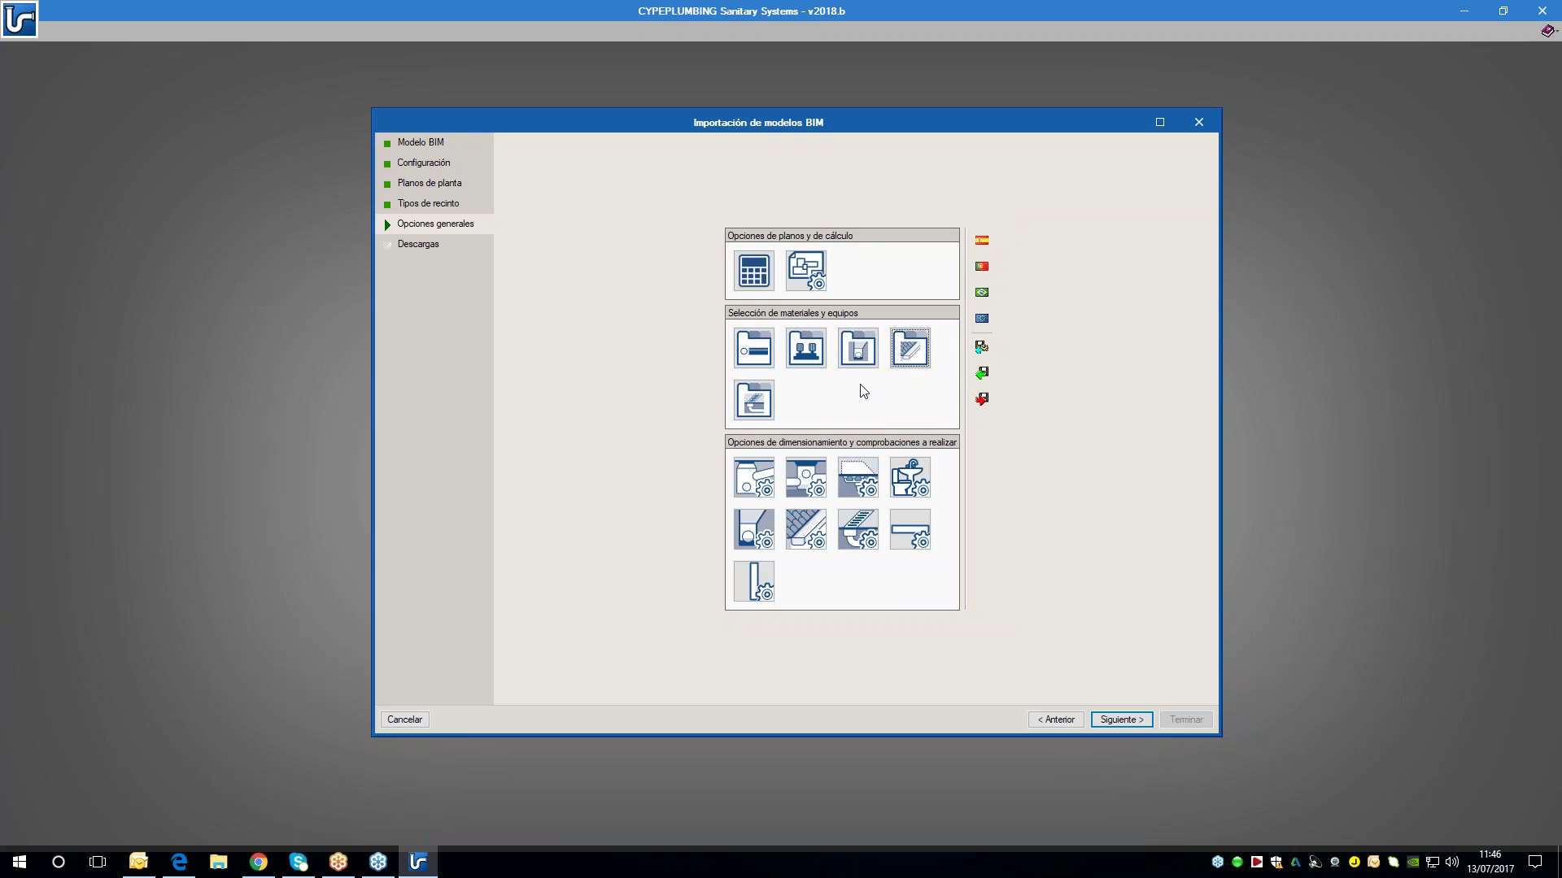
{"action": "left_click", "coordinate": [813, 350]}
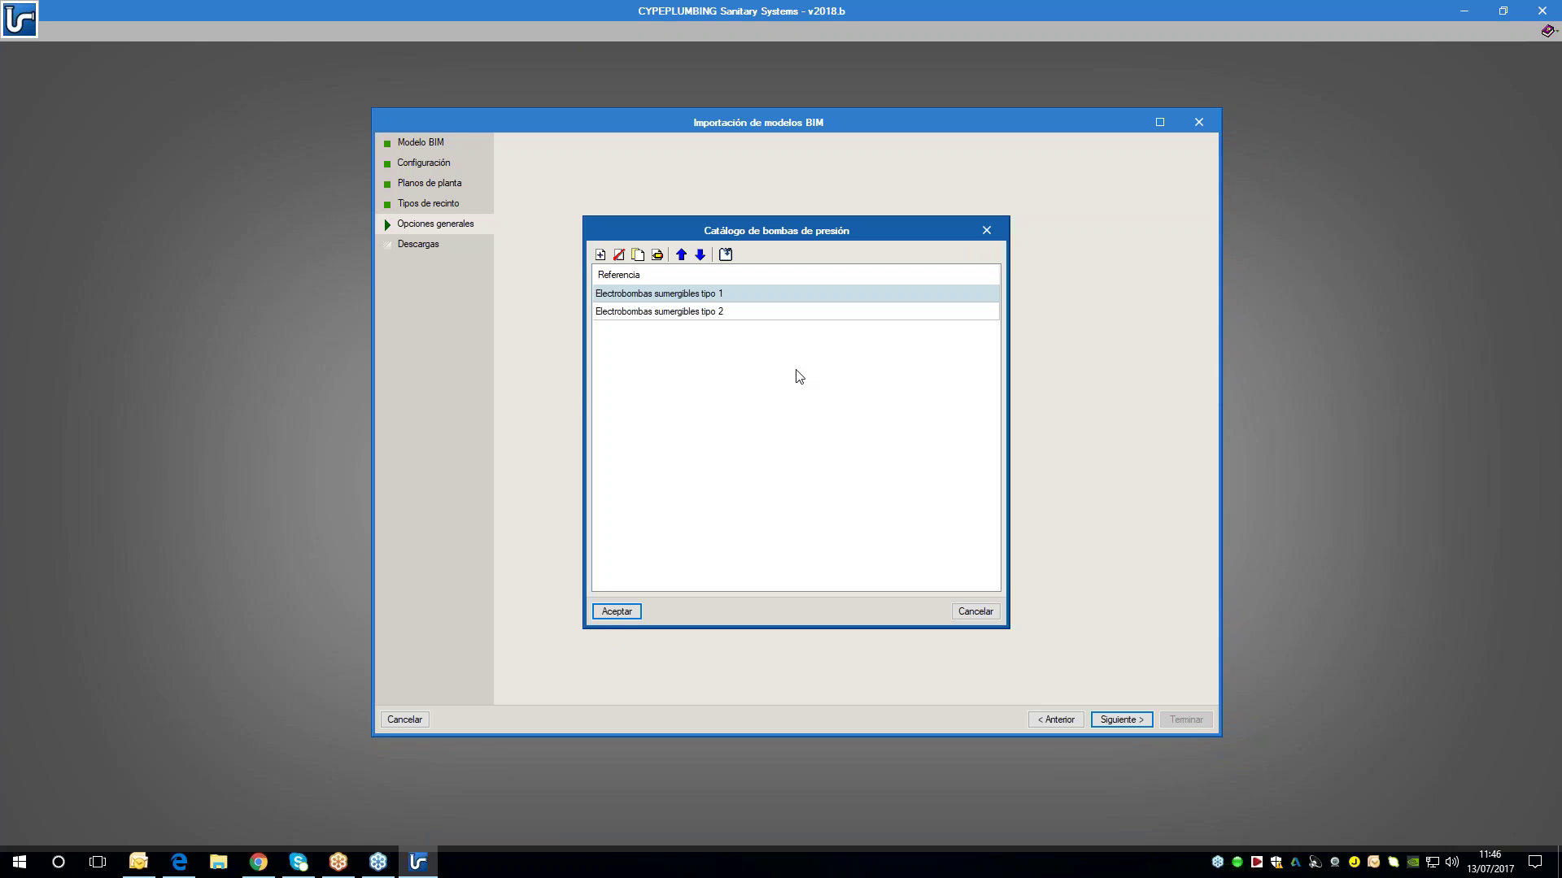
{"action": "left_click", "coordinate": [617, 616]}
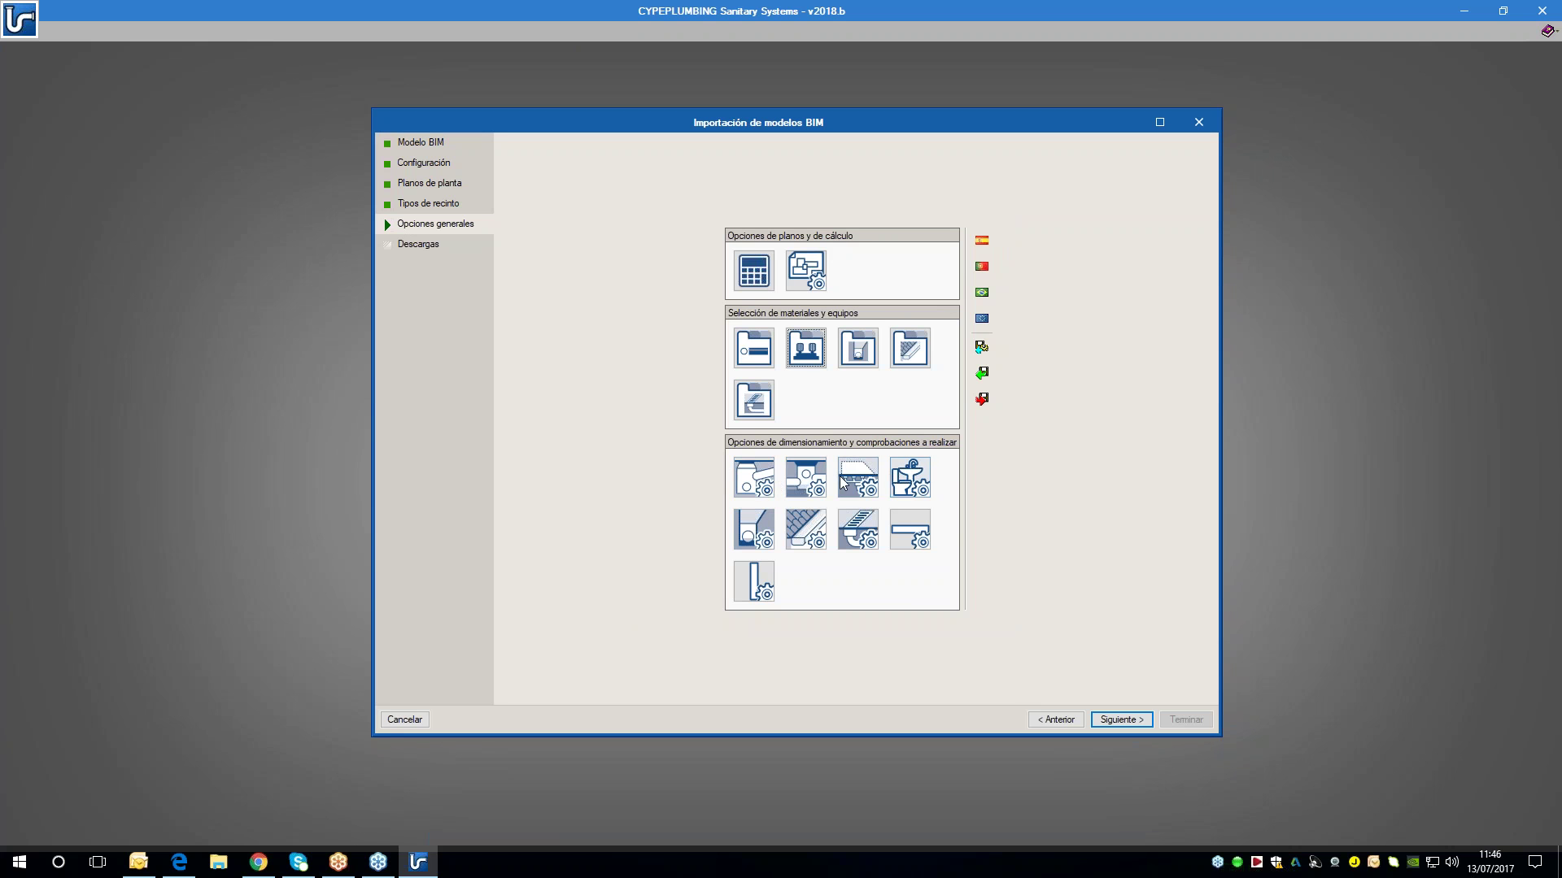
- Import the Spanish predefined connection point Punto de acometida into the sizing options, and review and accept its settings
{"action": "left_click", "coordinate": [757, 482]}
{"action": "left_click", "coordinate": [758, 482]}
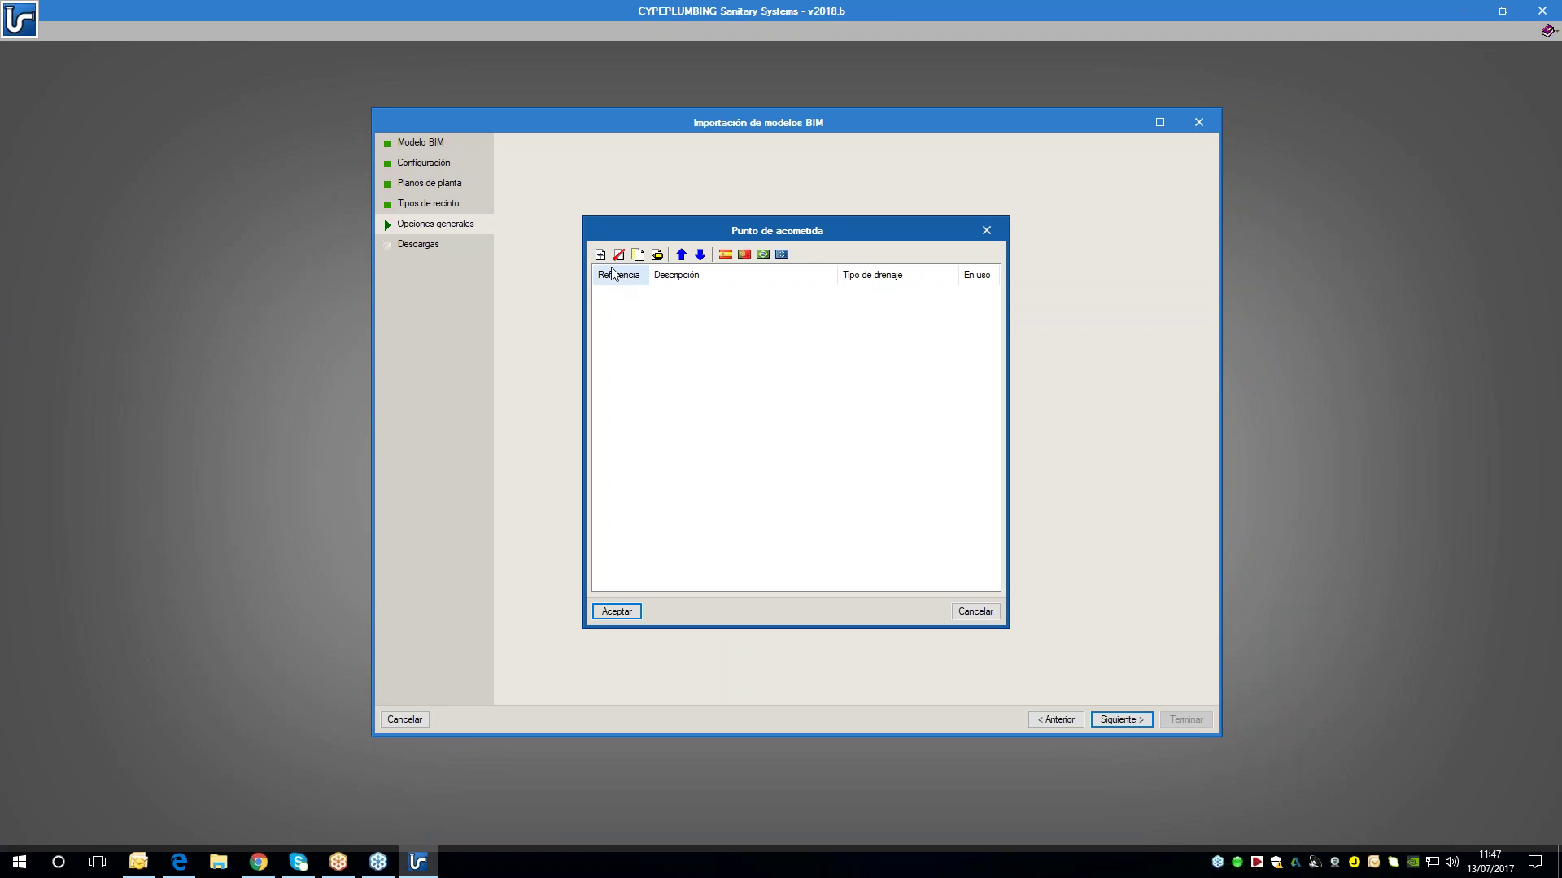
{"action": "left_click", "coordinate": [726, 255]}
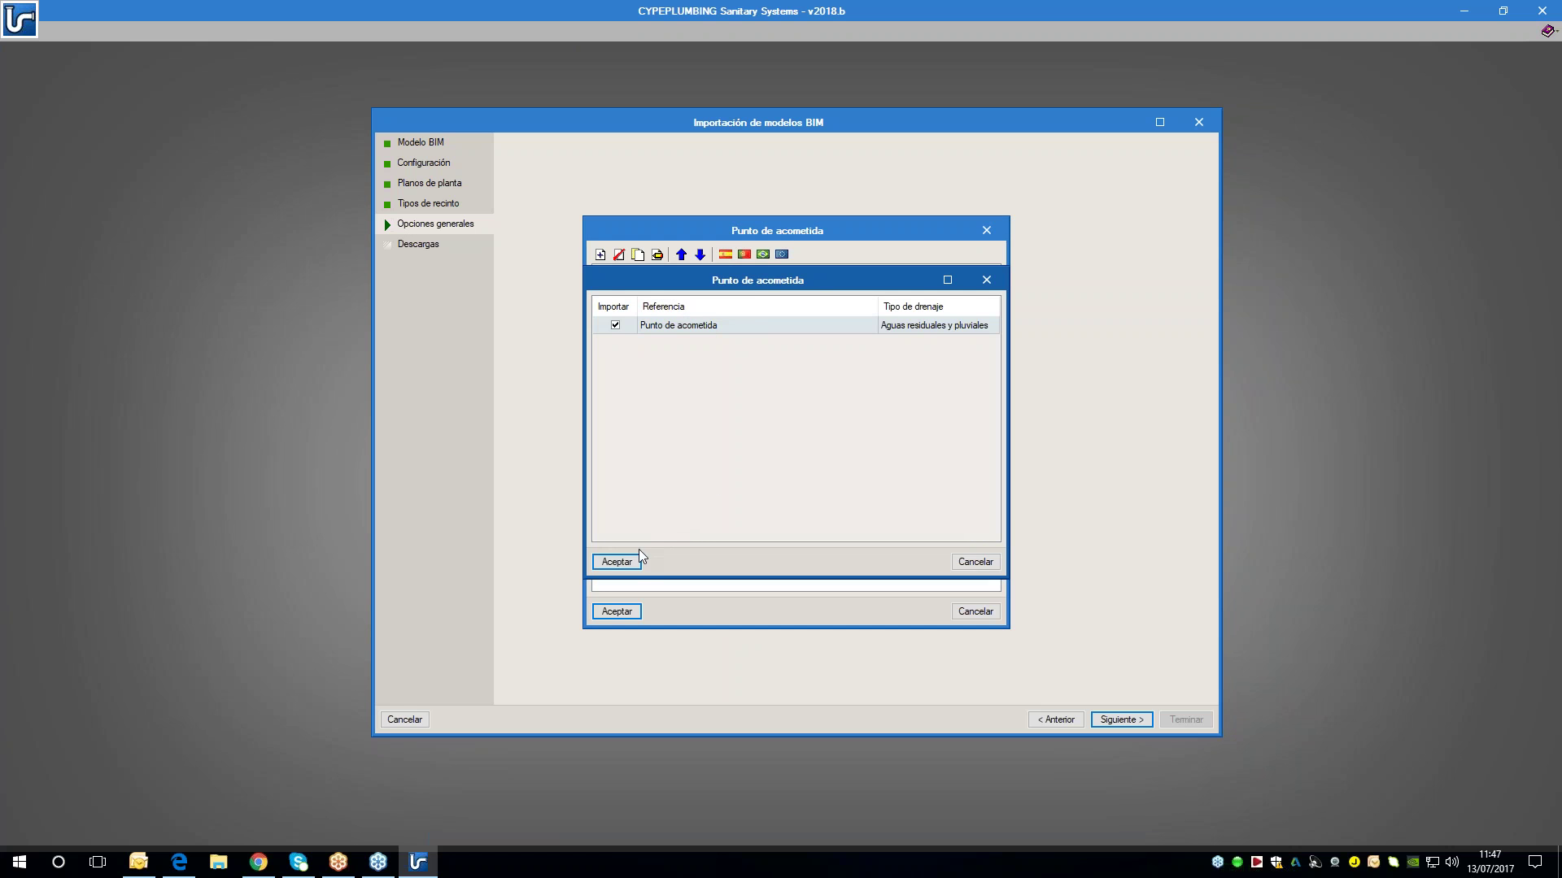
{"action": "left_click", "coordinate": [617, 562]}
{"action": "double_click", "coordinate": [653, 295]}
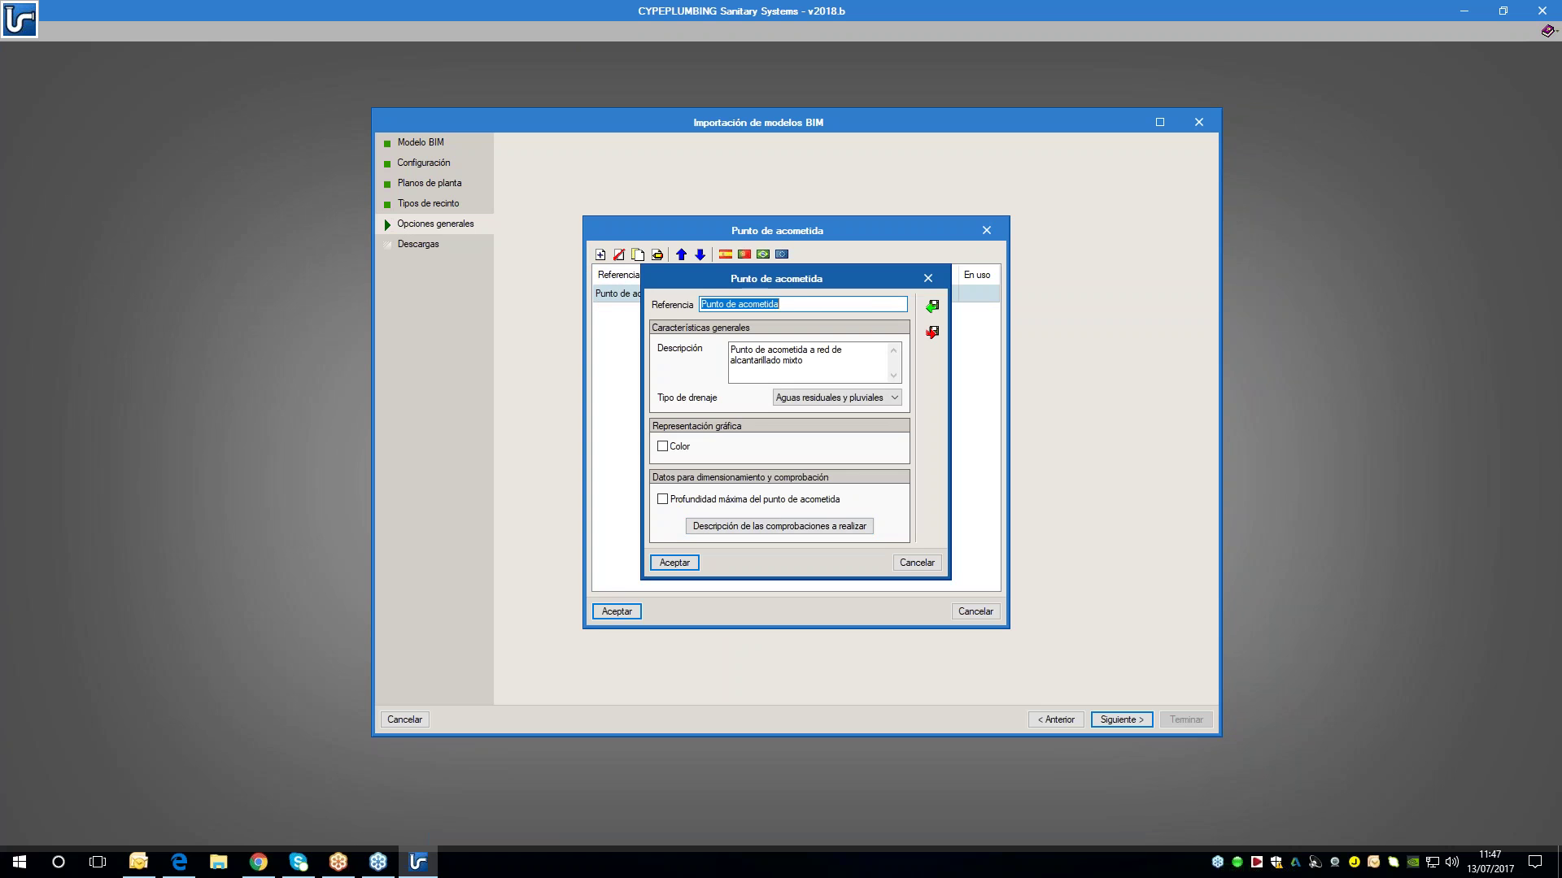
{"action": "key", "text": "Return"}
- Add a second connection point for Aguas residuales with a blue representation colour and no maximum depth limit
{"action": "left_click", "coordinate": [600, 255]}
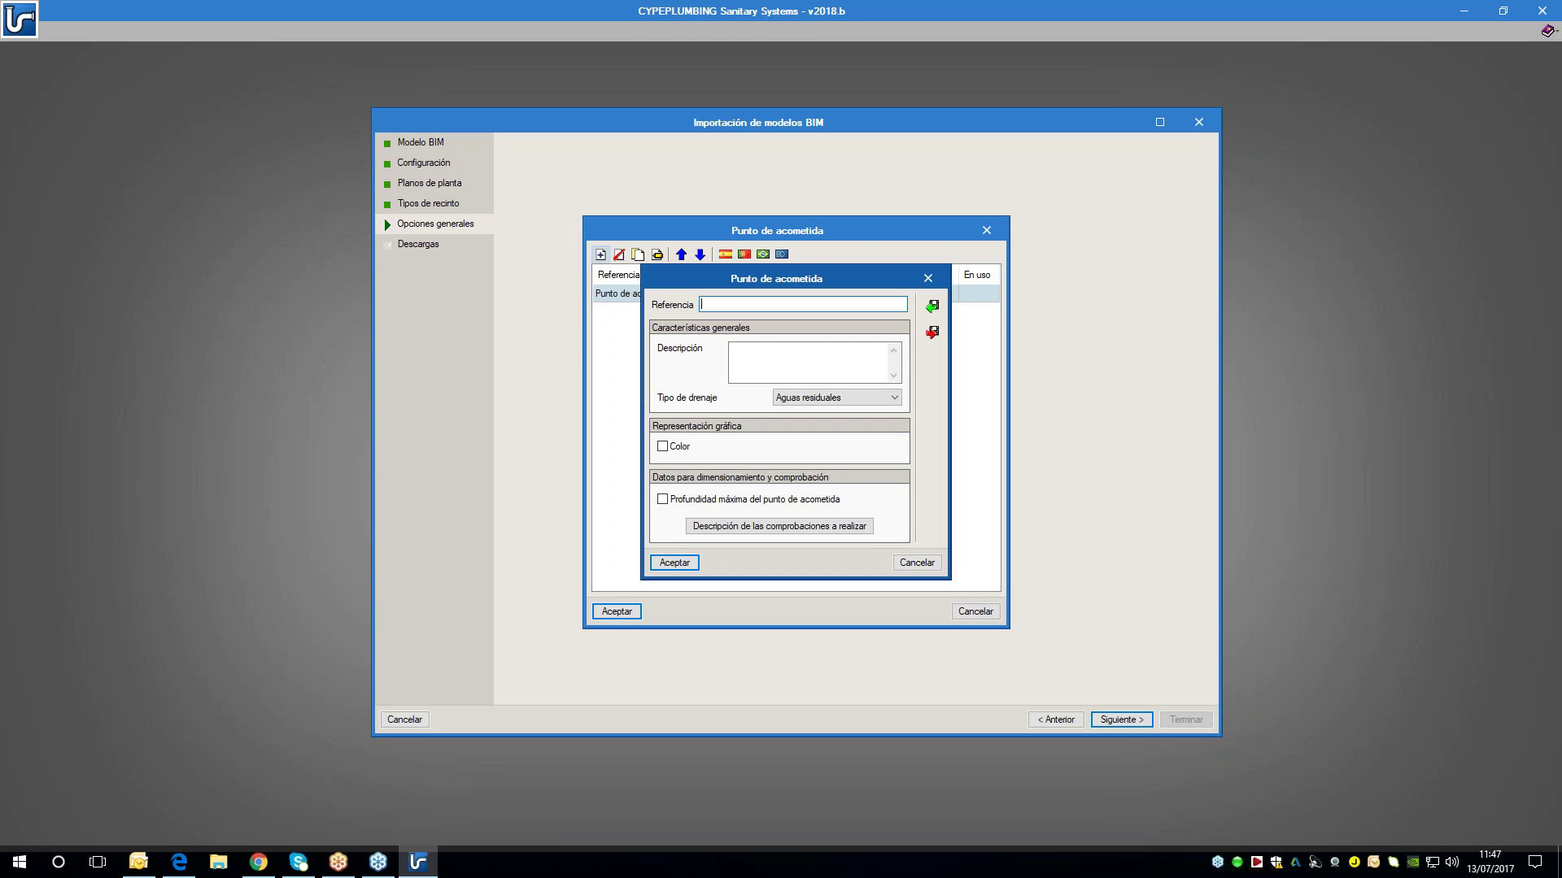
{"action": "left_click", "coordinate": [680, 446]}
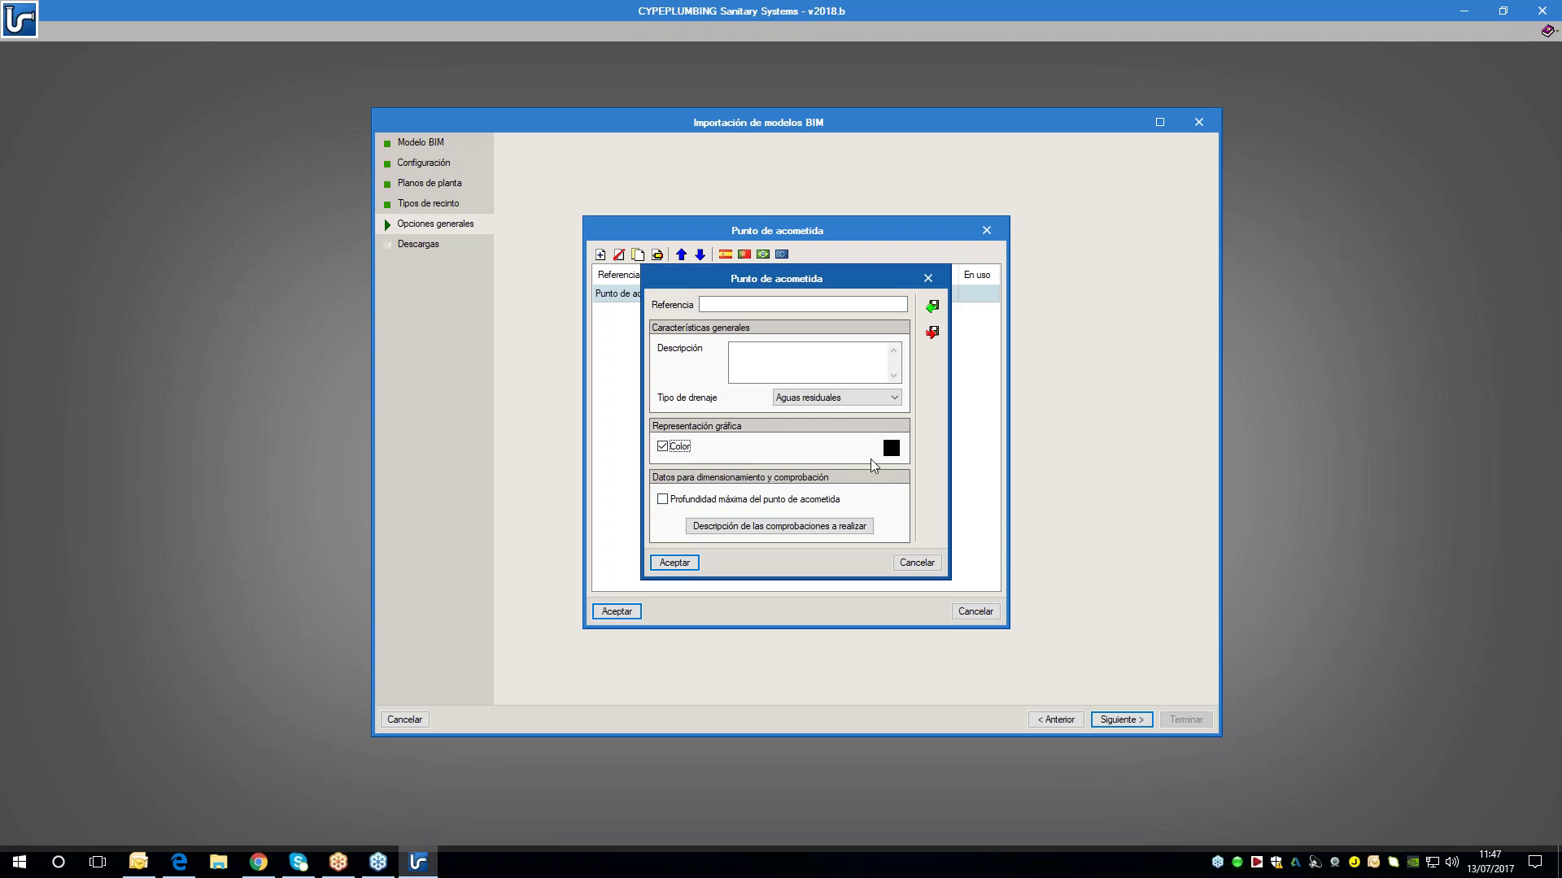
{"action": "left_click", "coordinate": [890, 449]}
{"action": "left_click", "coordinate": [854, 469]}
{"action": "left_click", "coordinate": [621, 560]}
{"action": "left_click", "coordinate": [685, 500]}
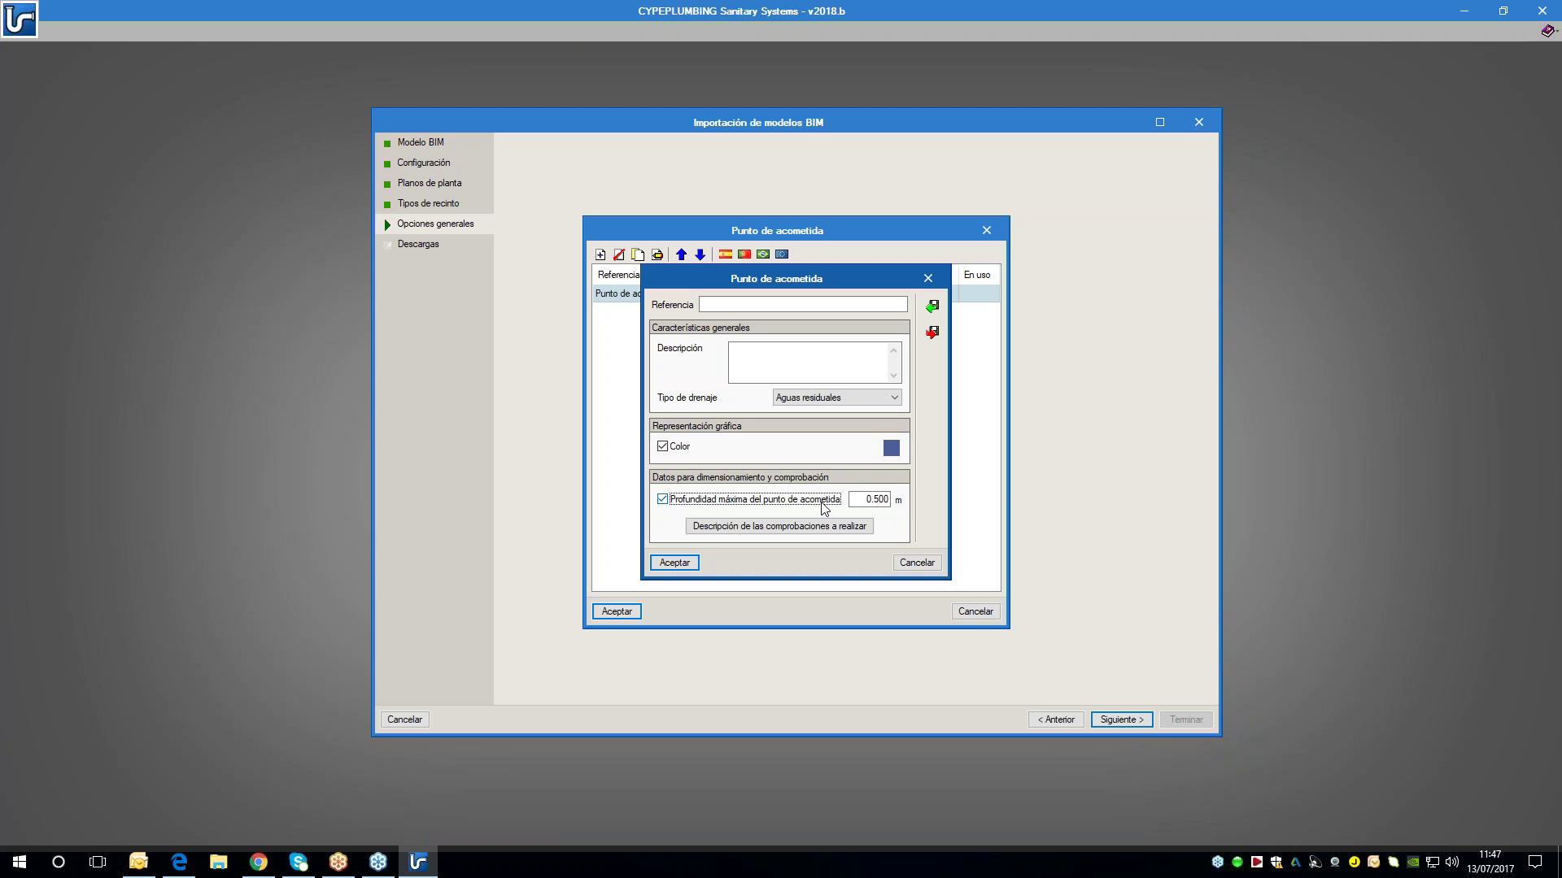
{"action": "left_click", "coordinate": [725, 500]}
{"action": "left_click", "coordinate": [693, 563]}
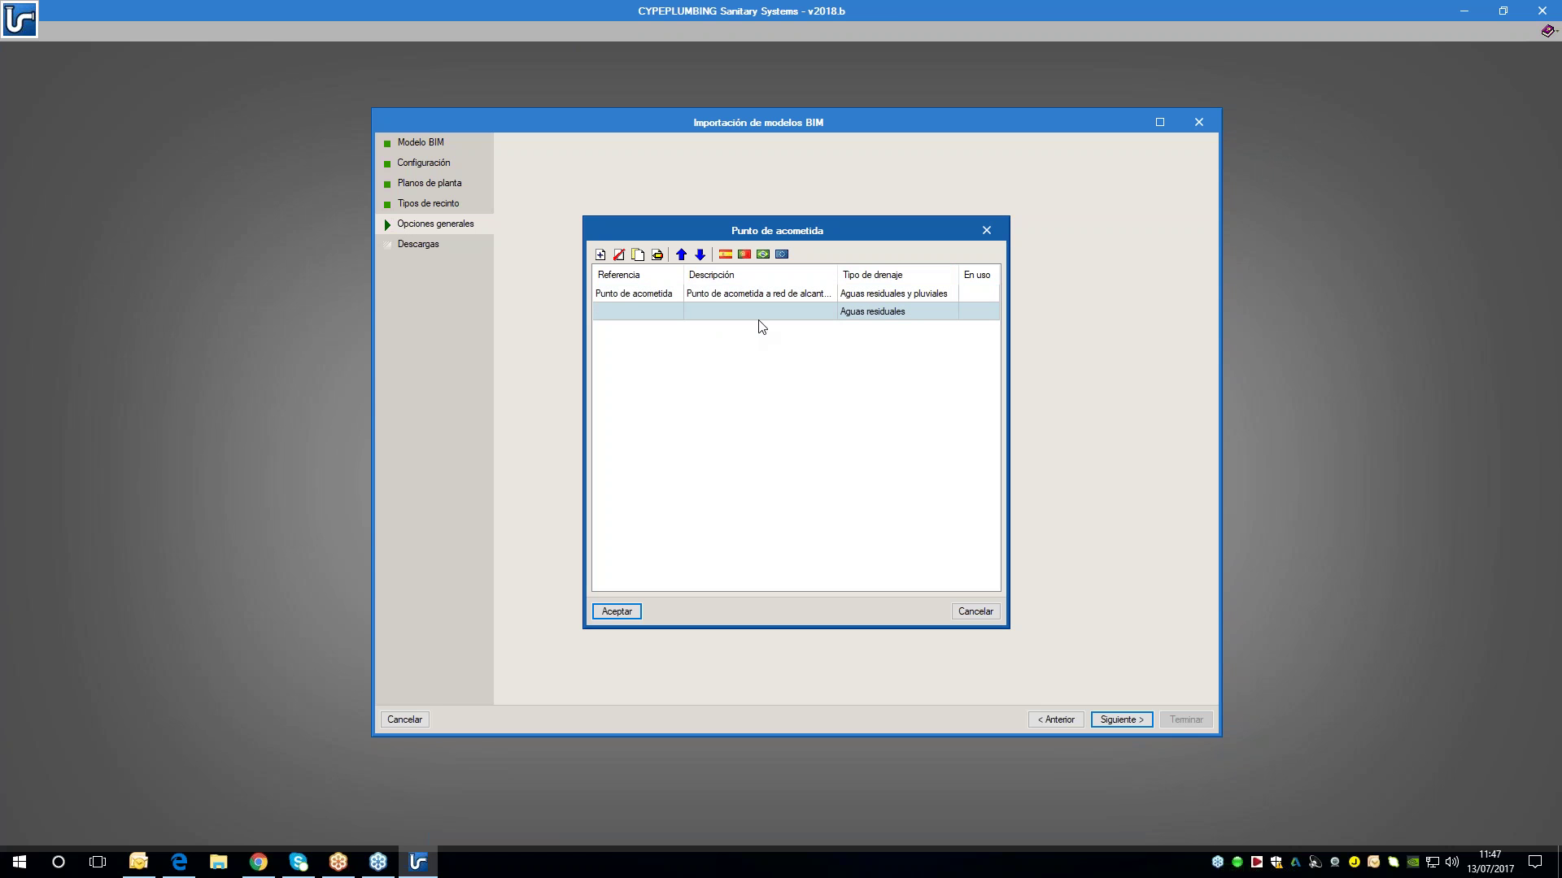
- Give the new connection point the reference "punto" and accept the connection point options
{"action": "double_click", "coordinate": [714, 311]}
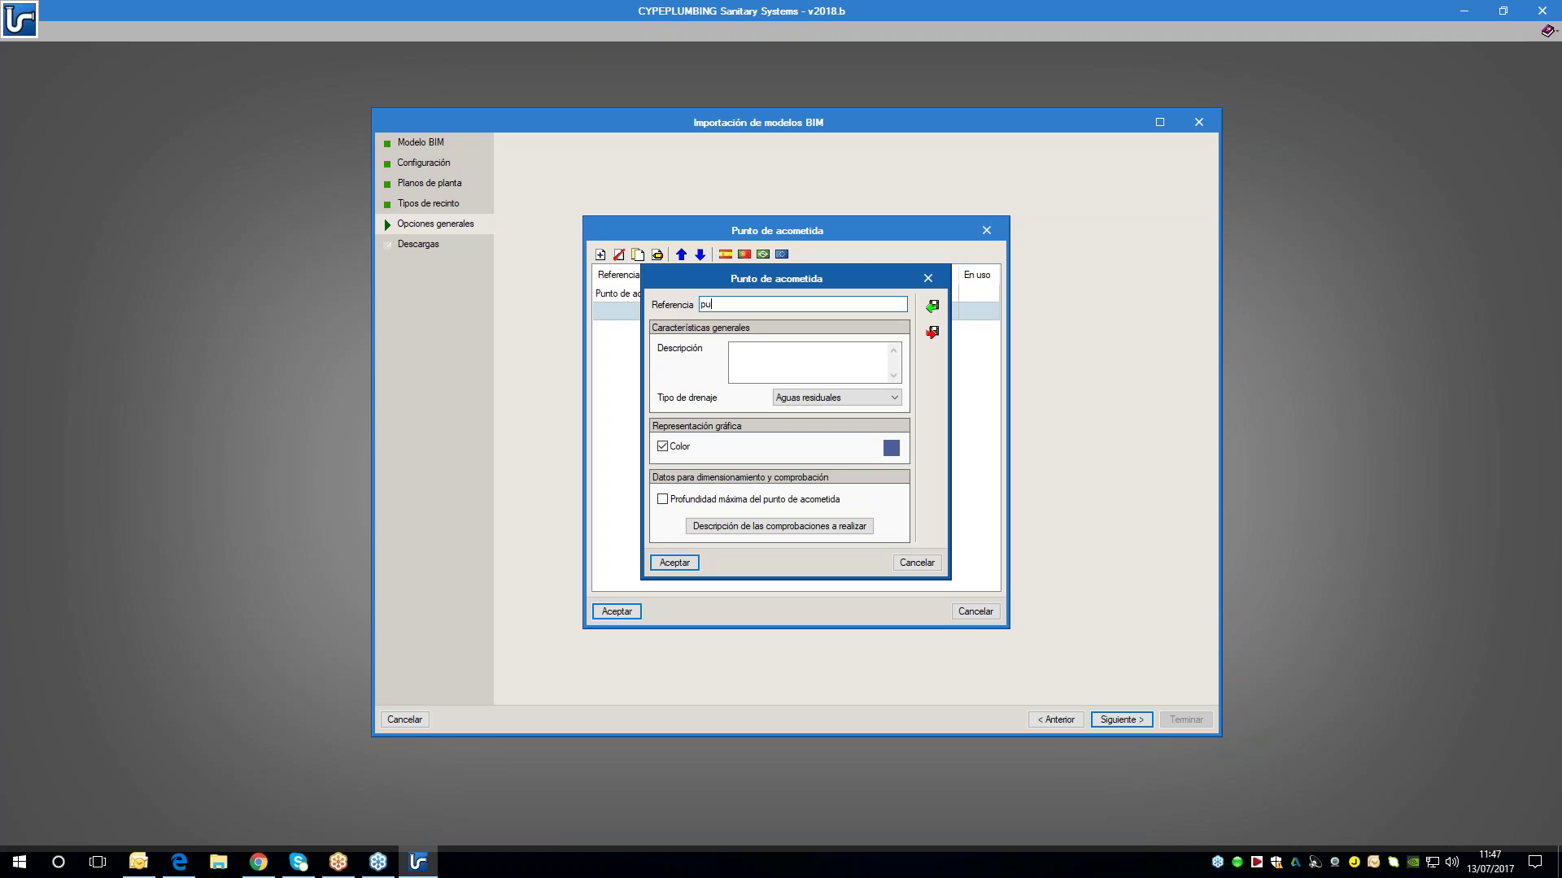
{"action": "type", "text": "punto"}
{"action": "left_click", "coordinate": [675, 563]}
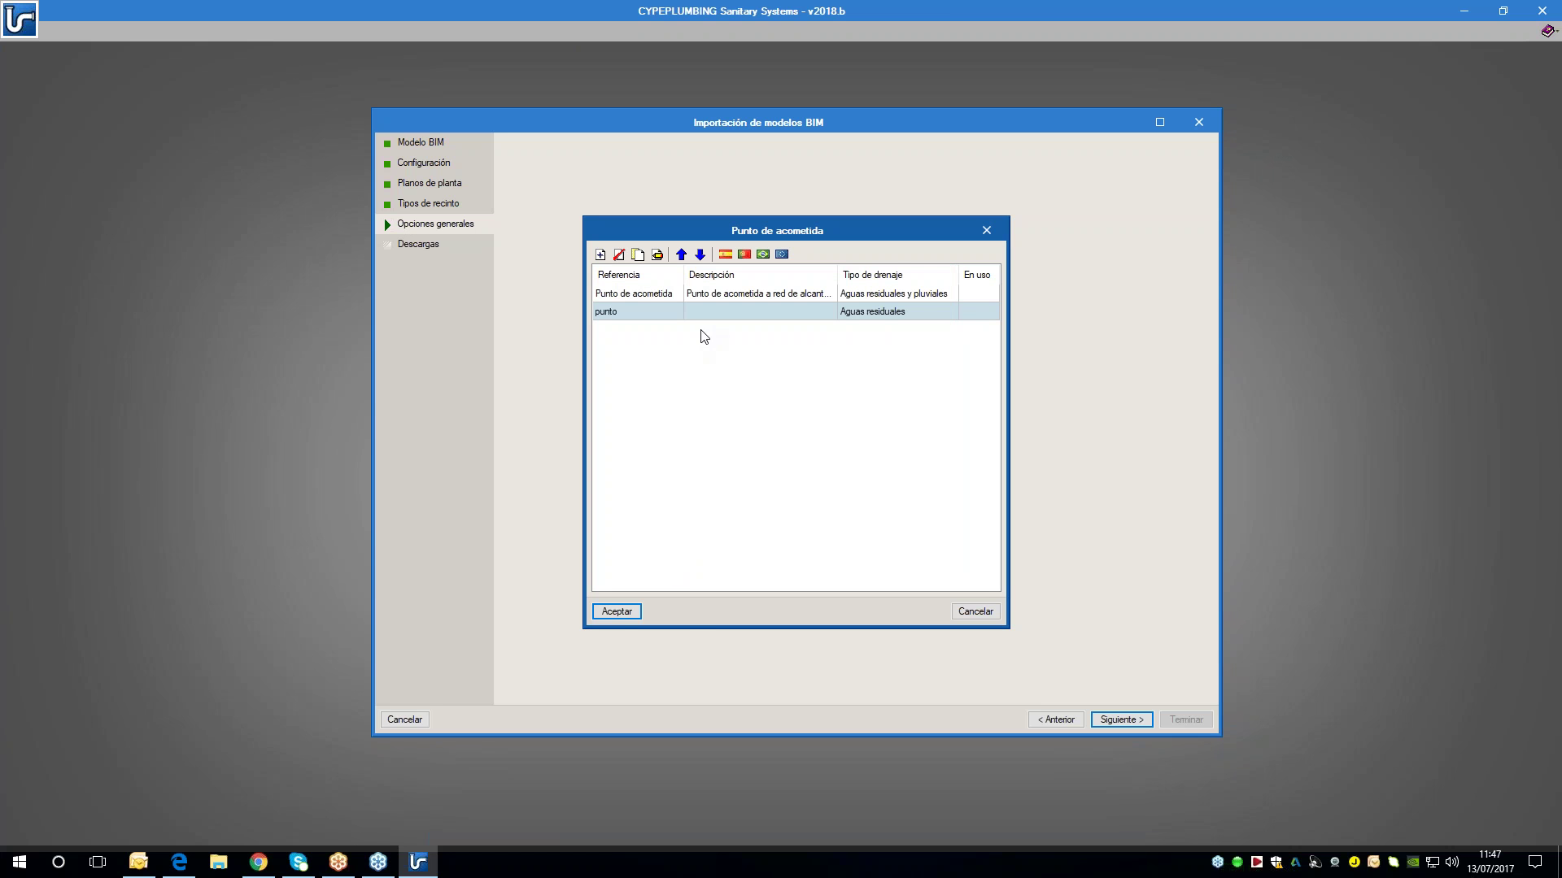
{"action": "left_click", "coordinate": [617, 611]}
- Examine the settings and available icons for a new manhole (Arqueta), and close the manhole options without adding one
{"action": "left_click", "coordinate": [815, 475]}
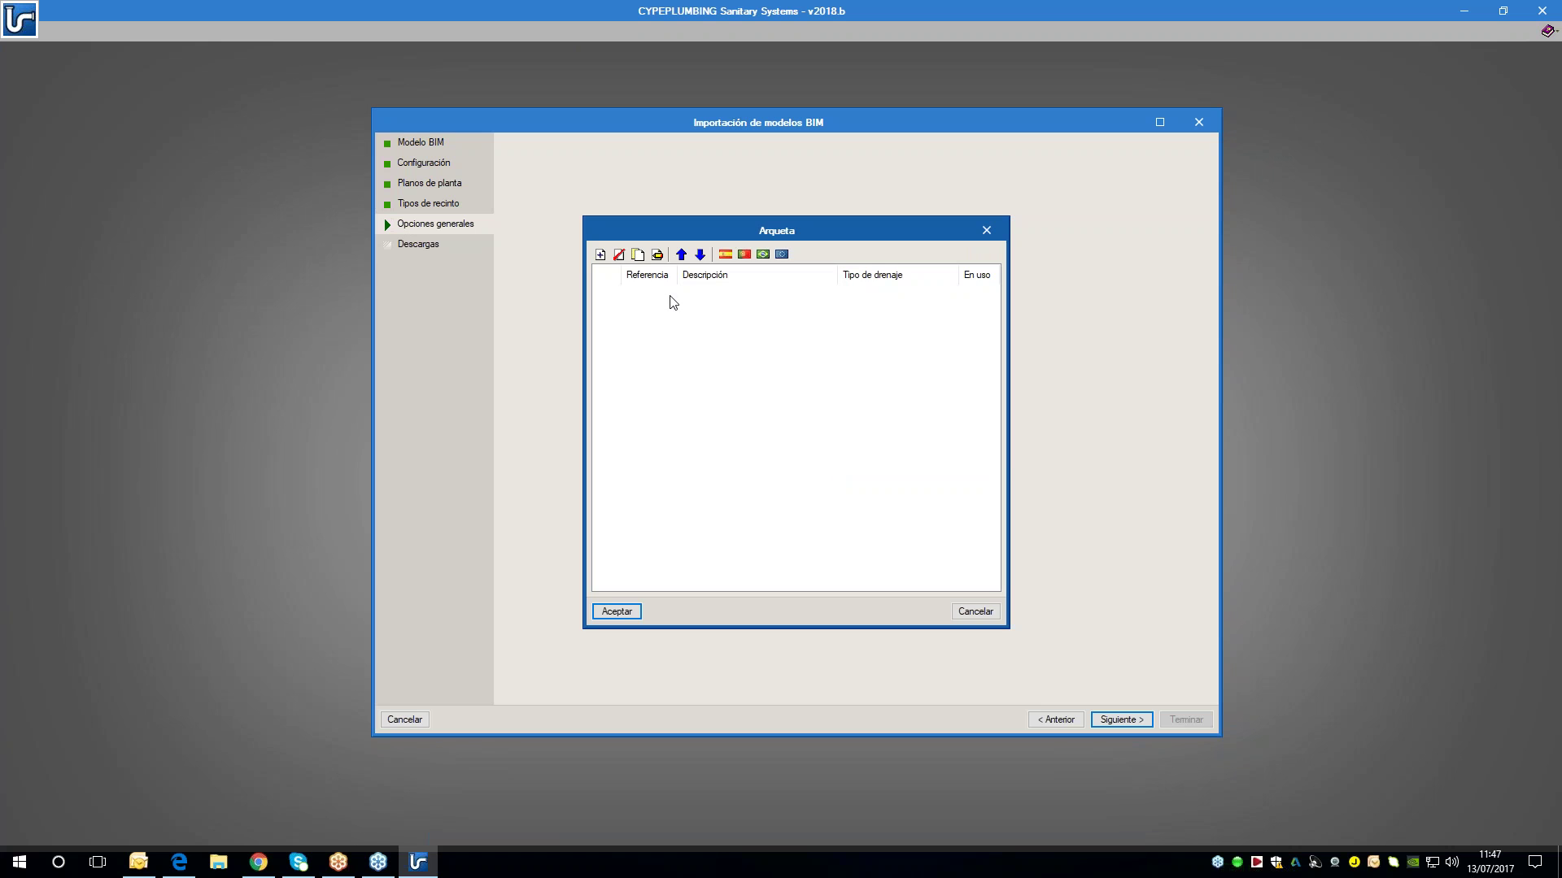
{"action": "left_click", "coordinate": [601, 254]}
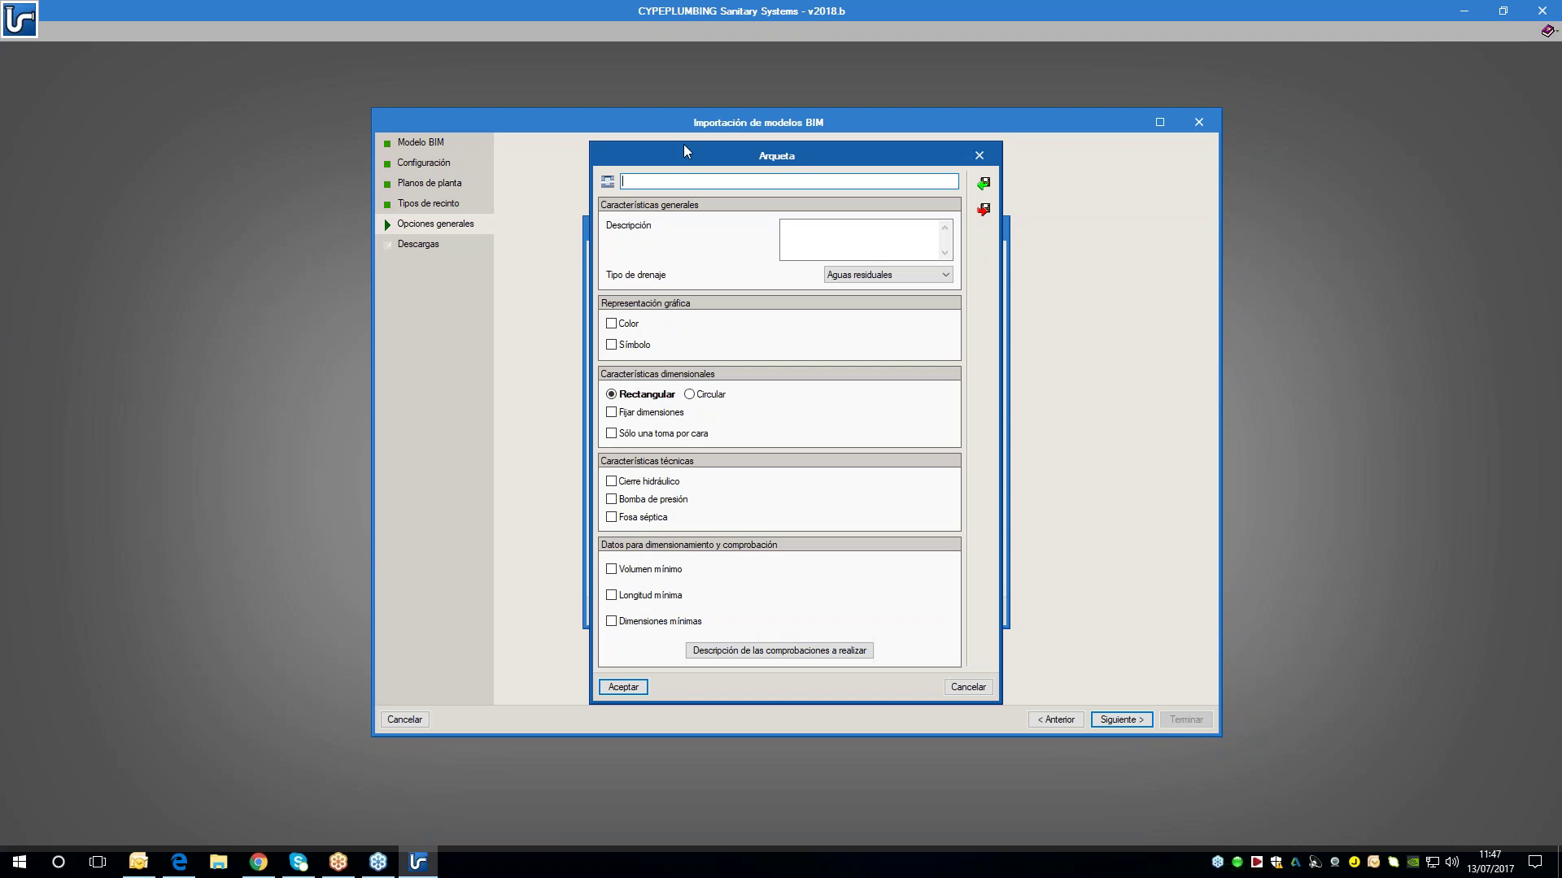
{"action": "left_click", "coordinate": [607, 181]}
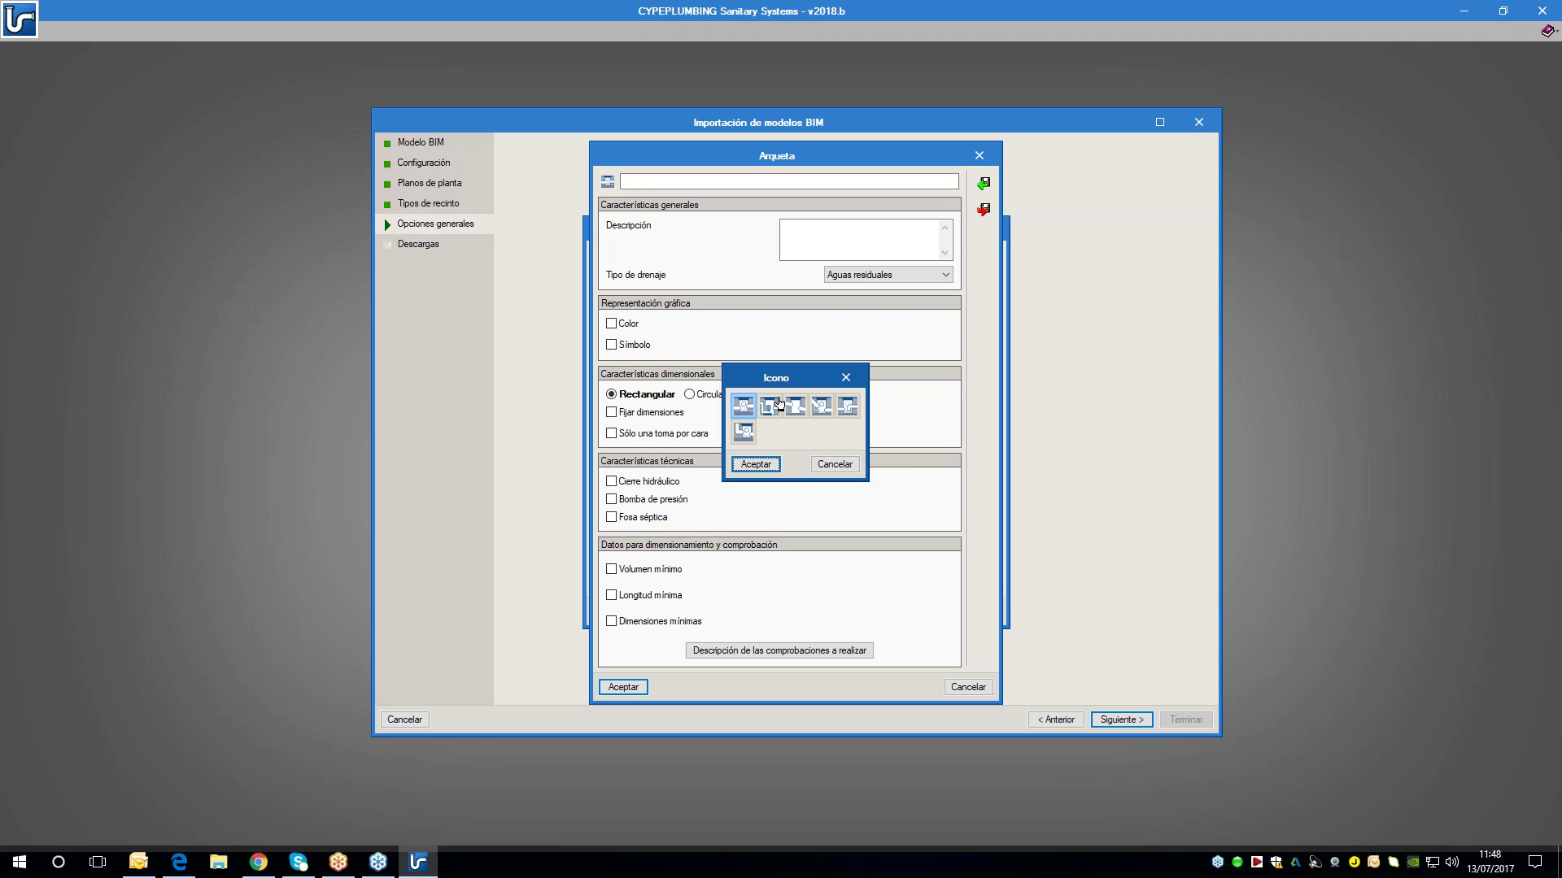
{"action": "left_click", "coordinate": [820, 466]}
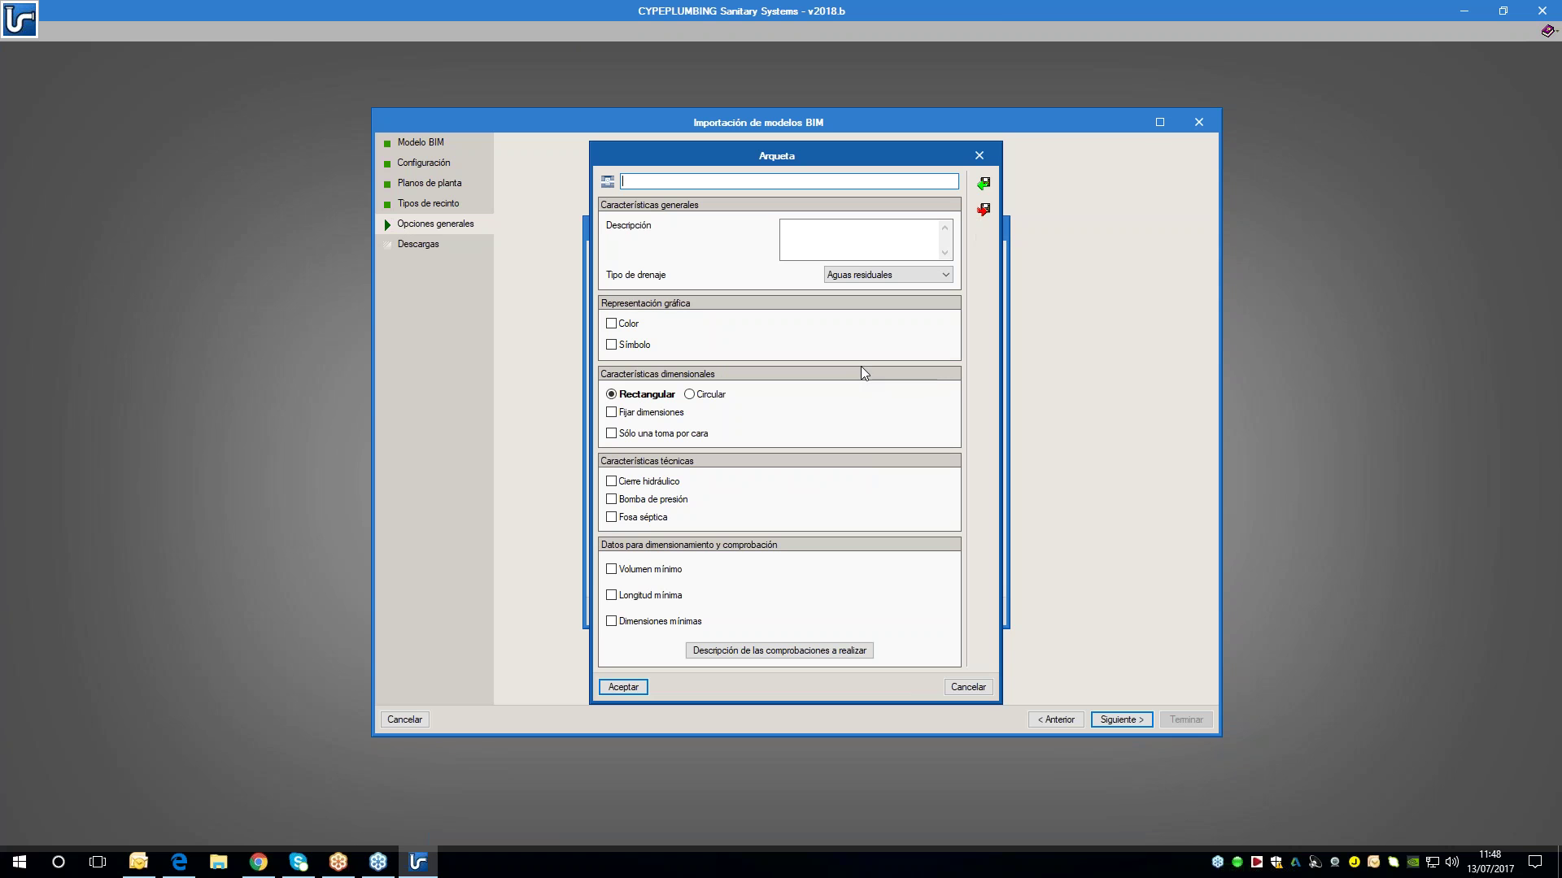
{"action": "left_click", "coordinate": [989, 687]}
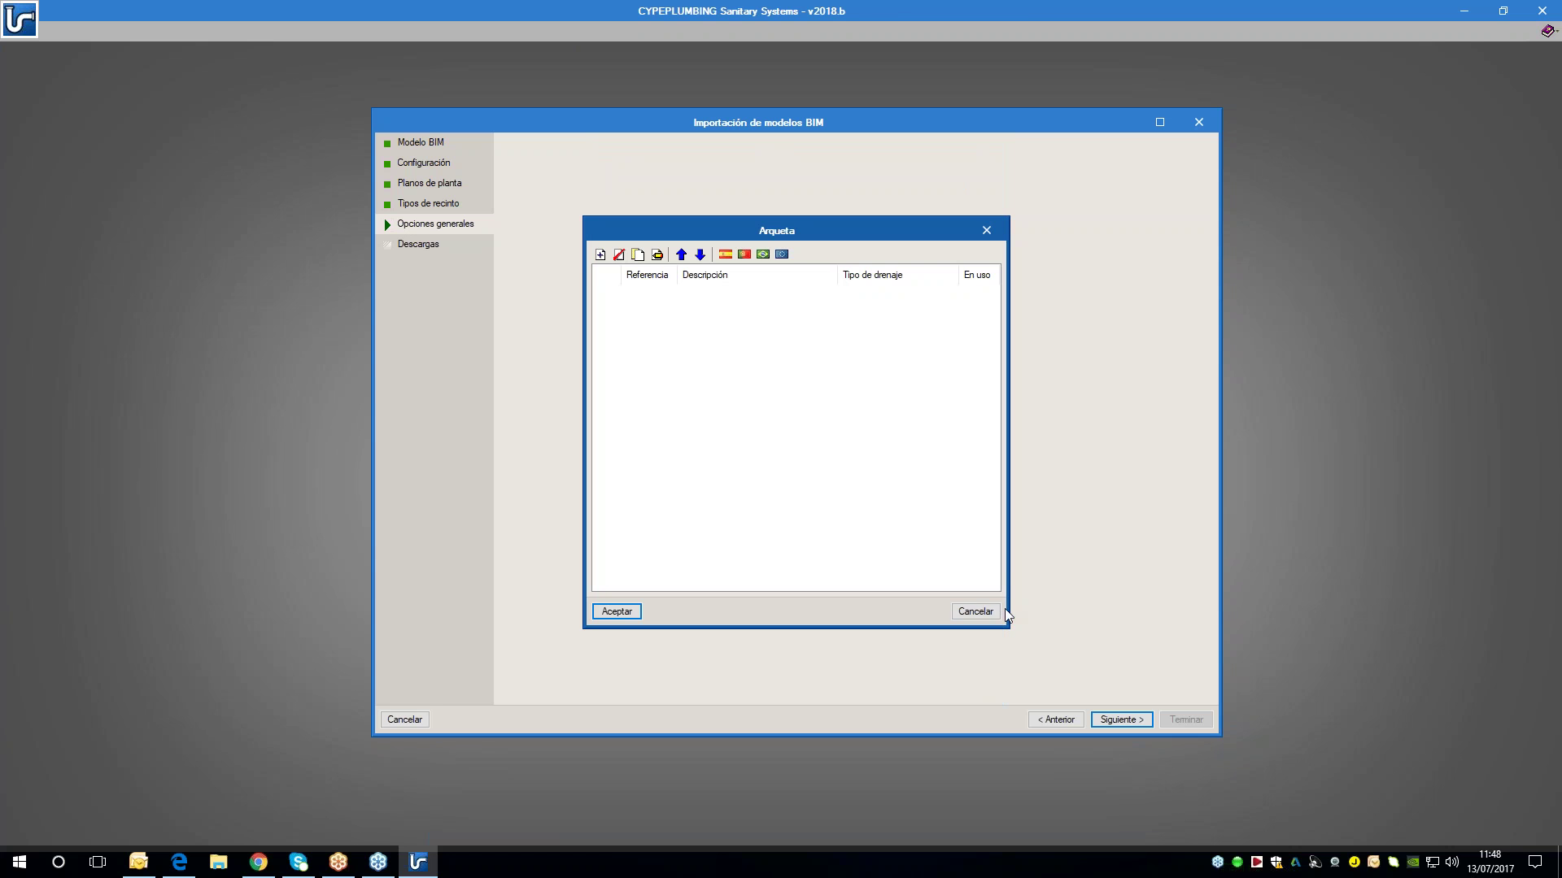
{"action": "left_click", "coordinate": [975, 612]}
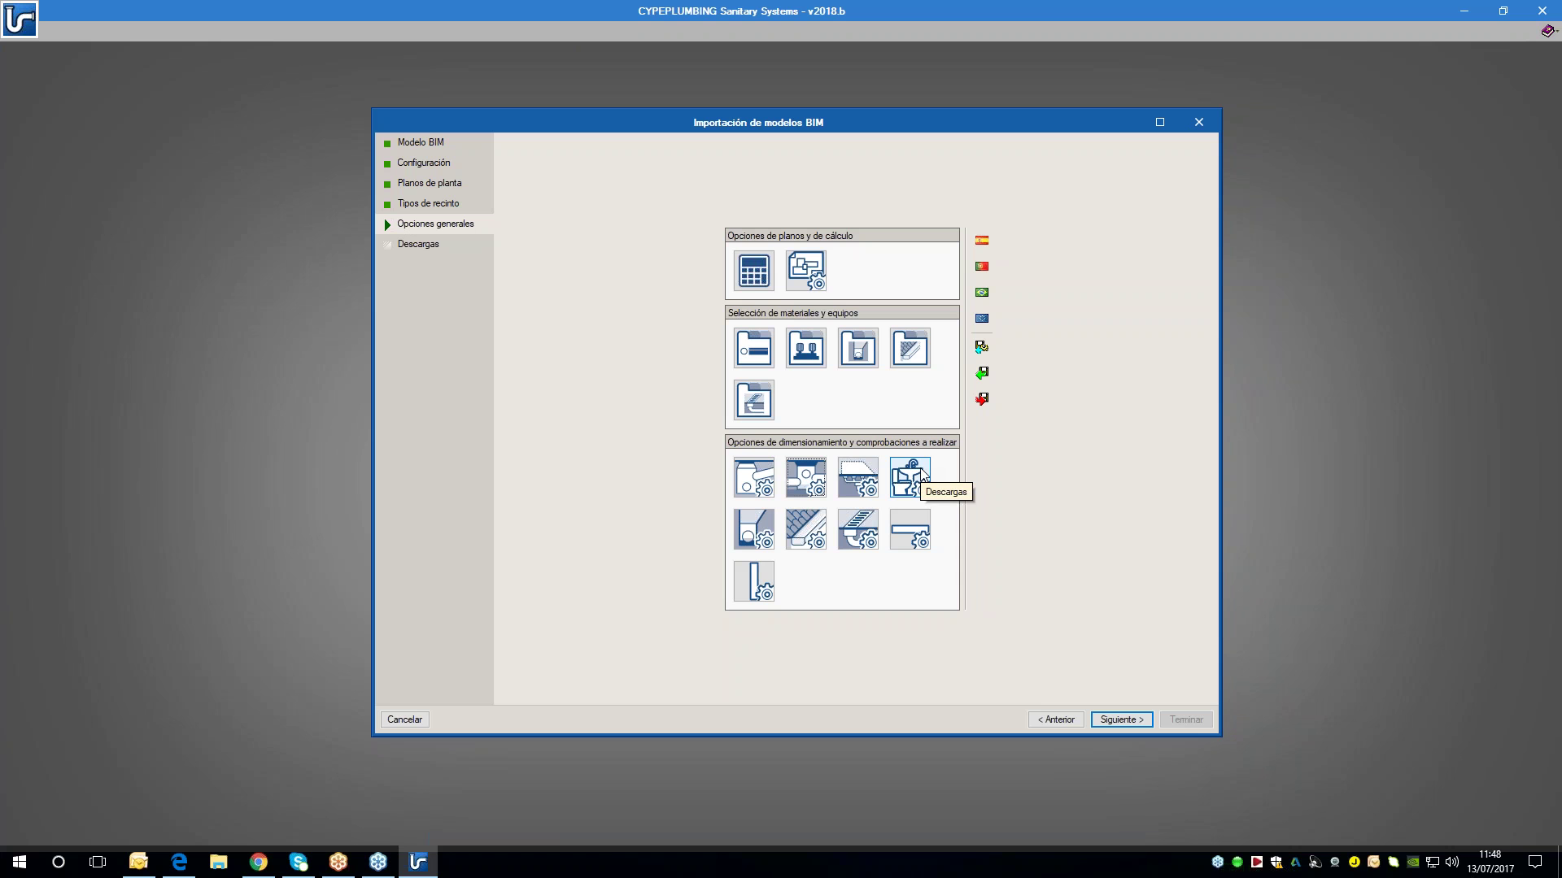
- Start a new drainage area in the sizing options with the reference "Area" and the drainage type Aguas residuales
{"action": "left_click", "coordinate": [869, 486]}
{"action": "left_click", "coordinate": [601, 254]}
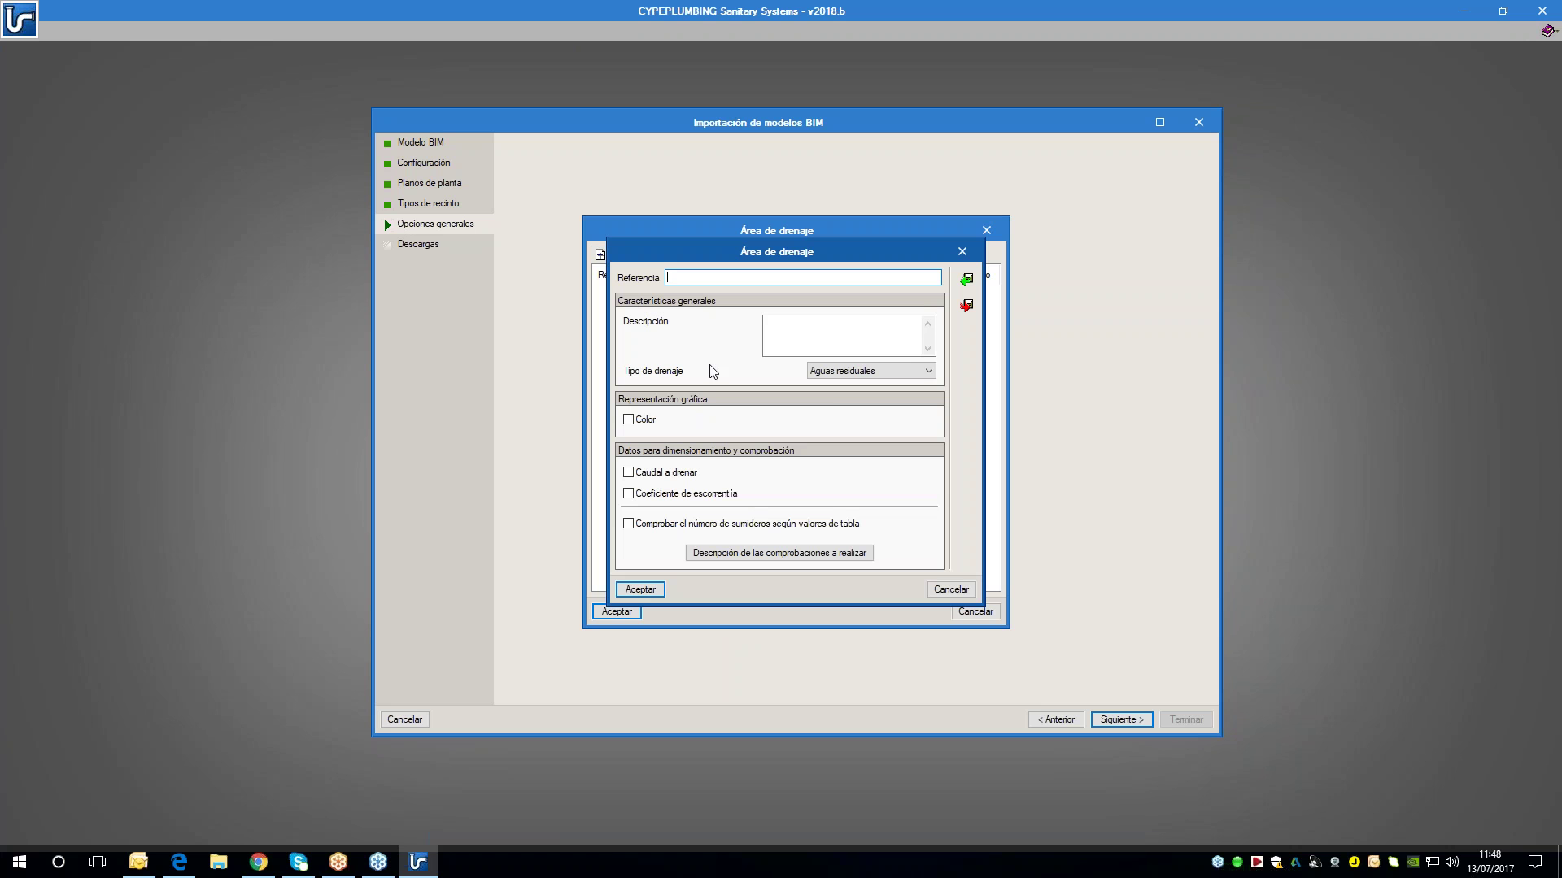
{"action": "type", "text": "Area"}
{"action": "left_click", "coordinate": [842, 372]}
{"action": "left_click", "coordinate": [850, 417]}
{"action": "left_click", "coordinate": [846, 374]}
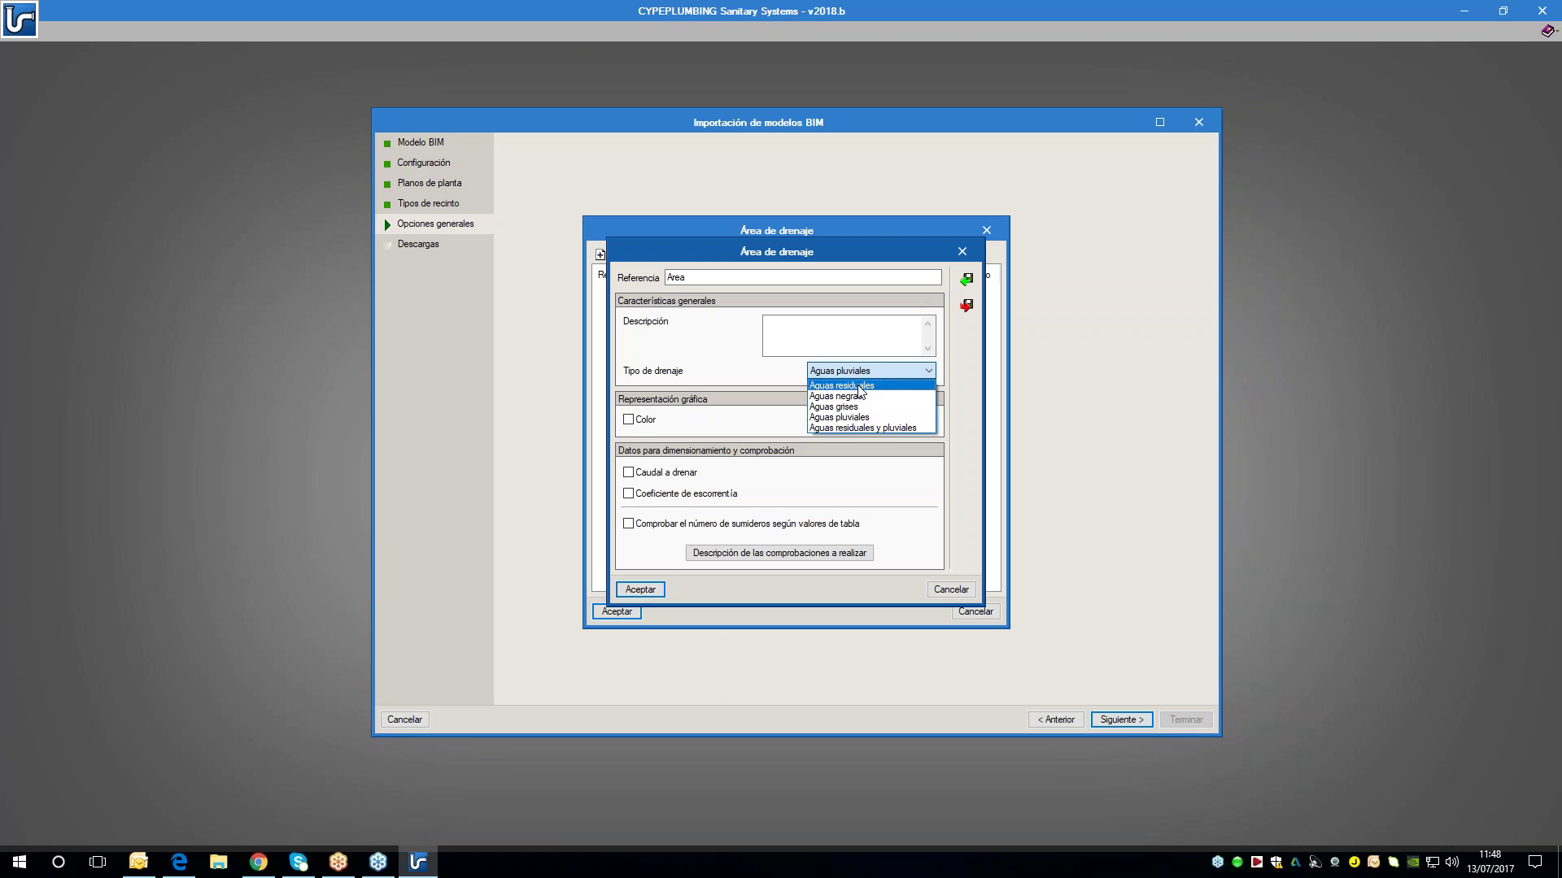
{"action": "left_click", "coordinate": [855, 381]}
- Try out the drained flow and runoff coefficient settings of the drainage area, and discard the area and its list
{"action": "left_click", "coordinate": [681, 473]}
{"action": "key", "text": "Tab"}
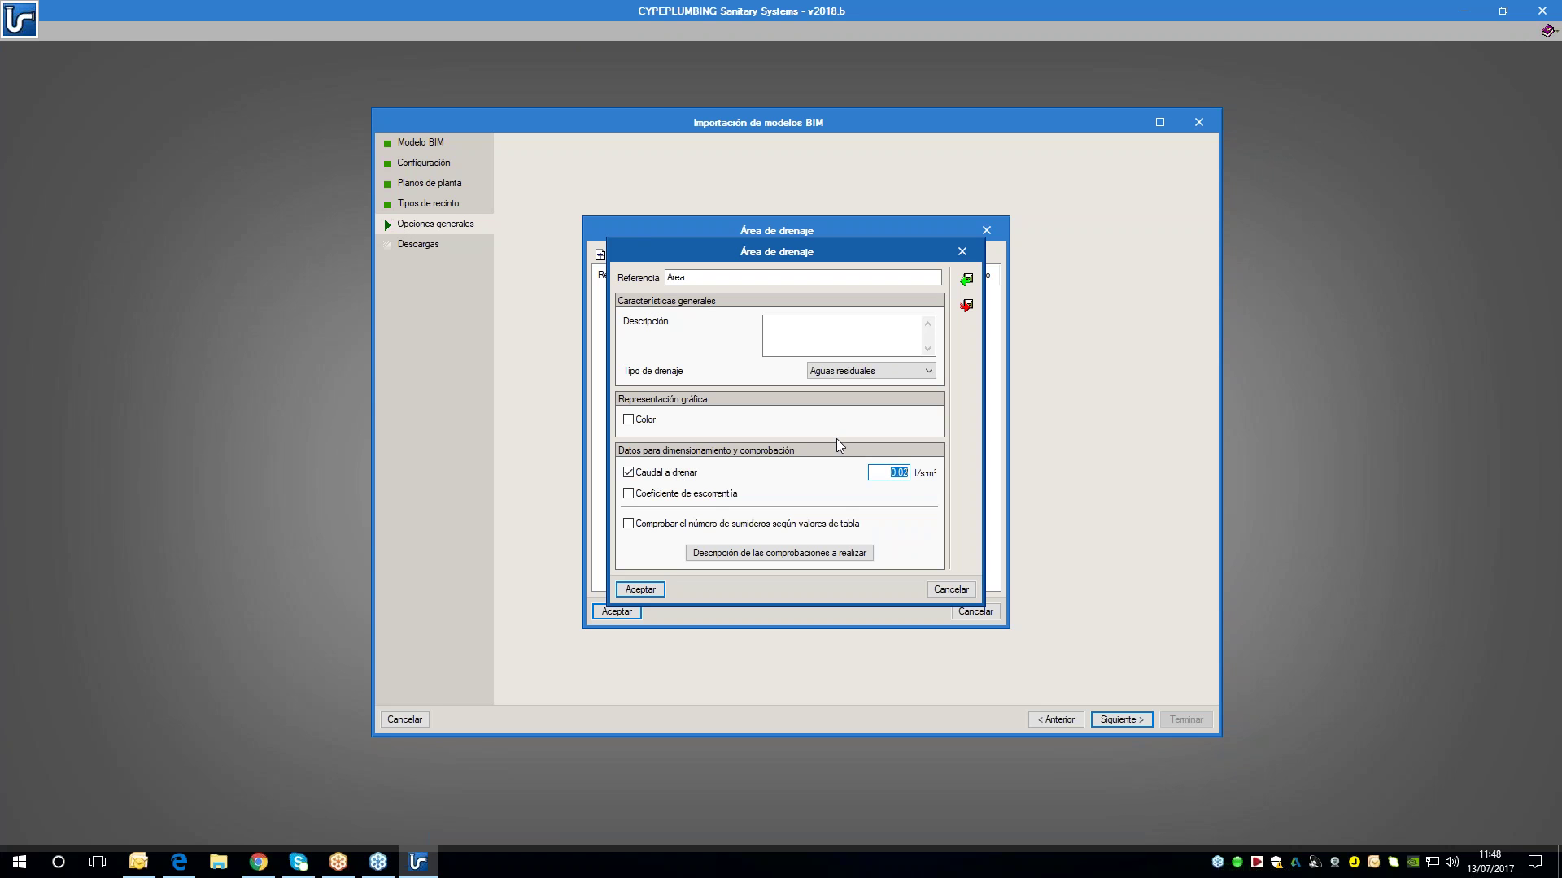
{"action": "left_click", "coordinate": [708, 496]}
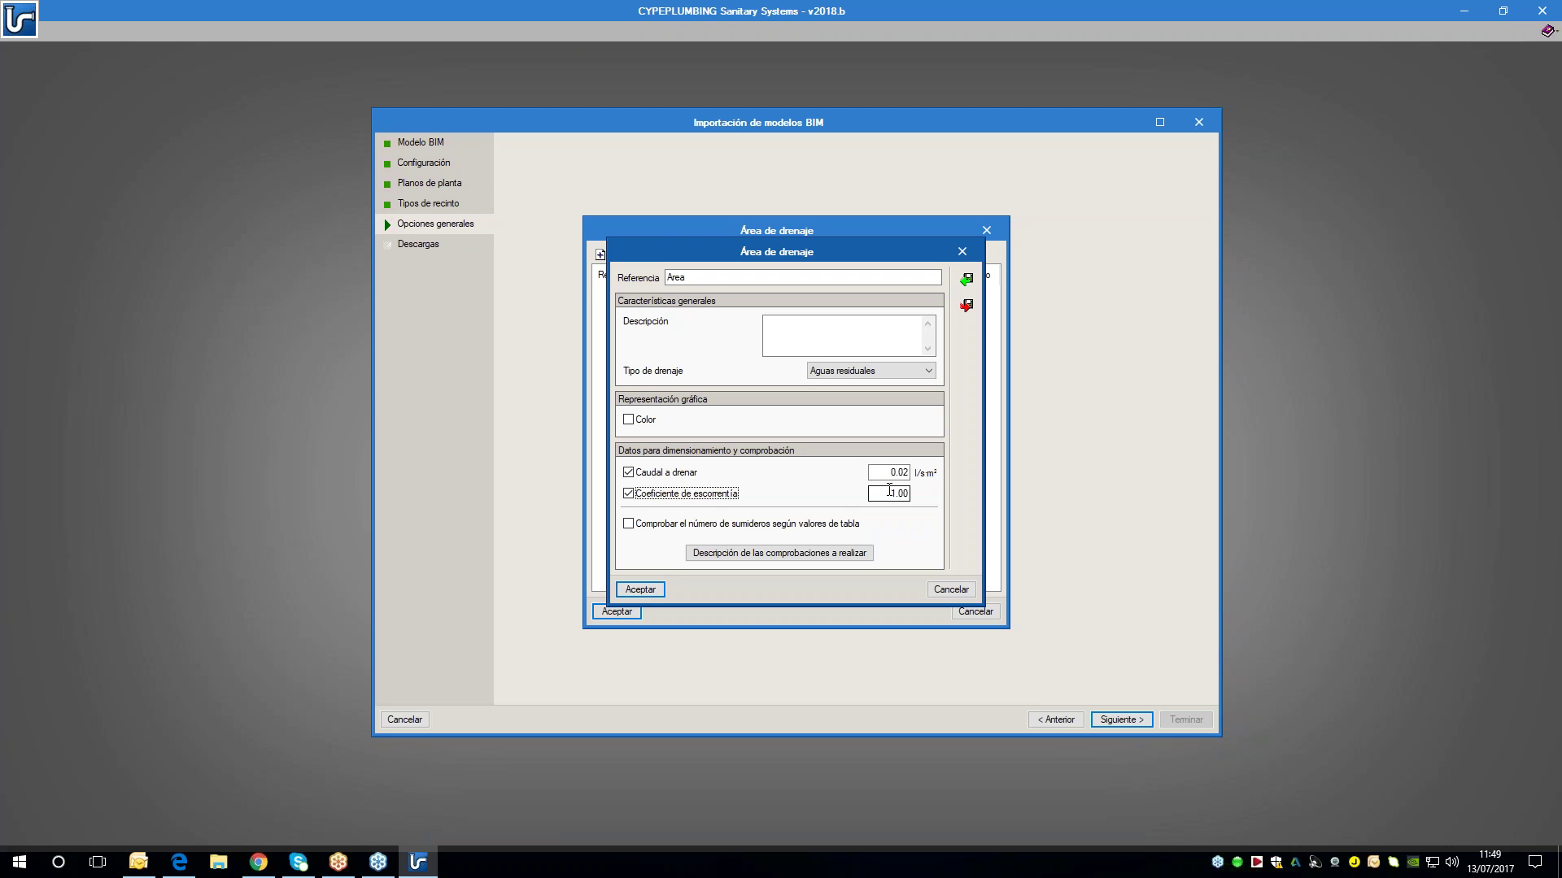
{"action": "left_click", "coordinate": [684, 496]}
{"action": "left_click", "coordinate": [965, 591]}
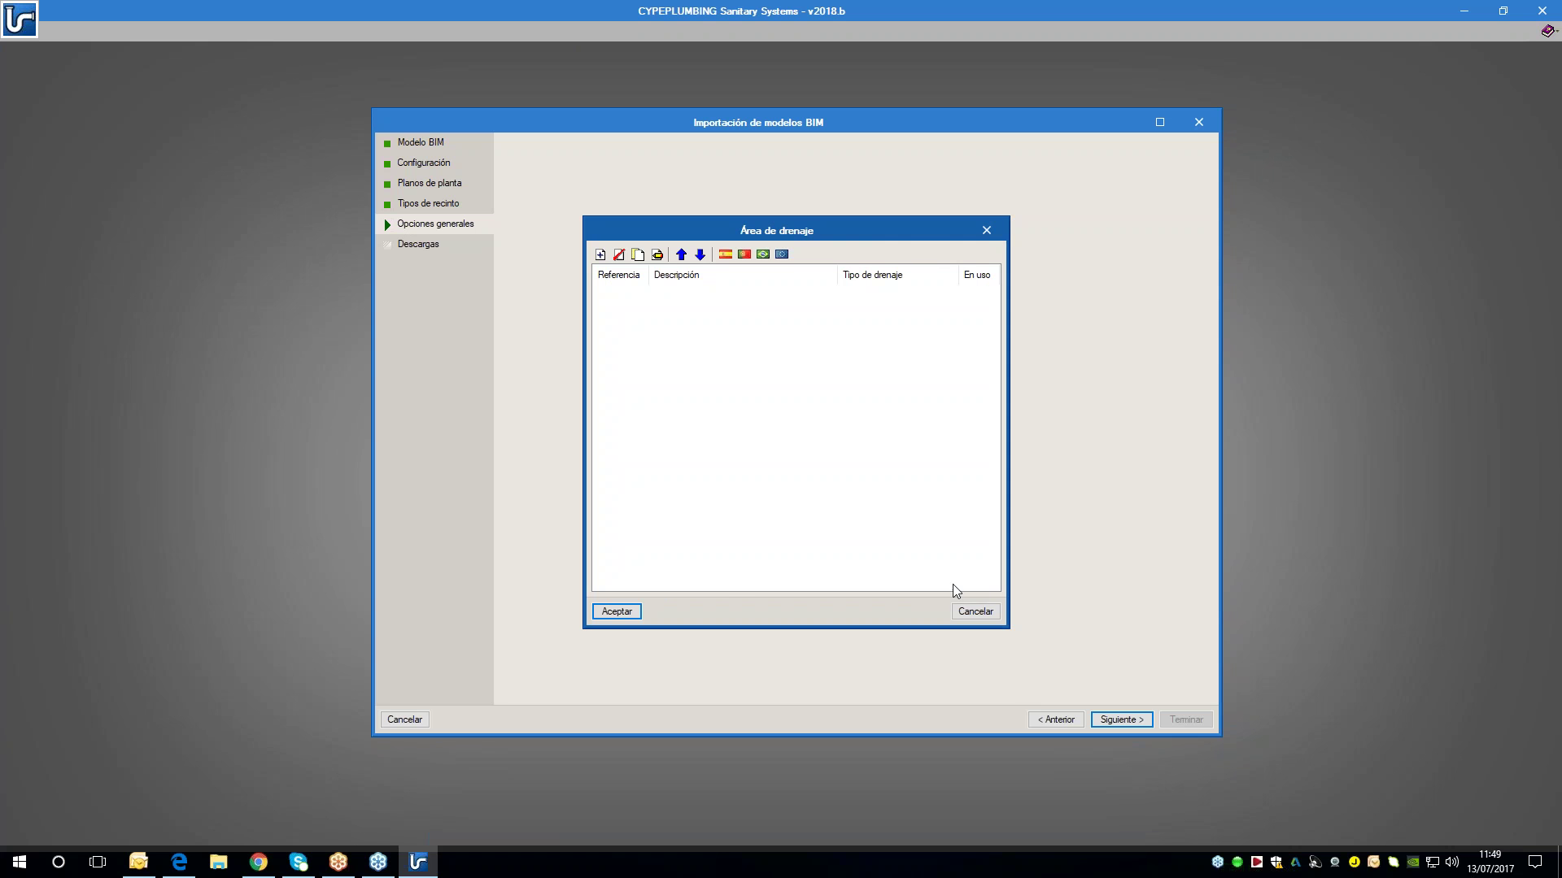
{"action": "left_click", "coordinate": [976, 611]}
- Start a new discharge (Descarga) in the sizing options and assign it the toilet icon
{"action": "left_click", "coordinate": [917, 490]}
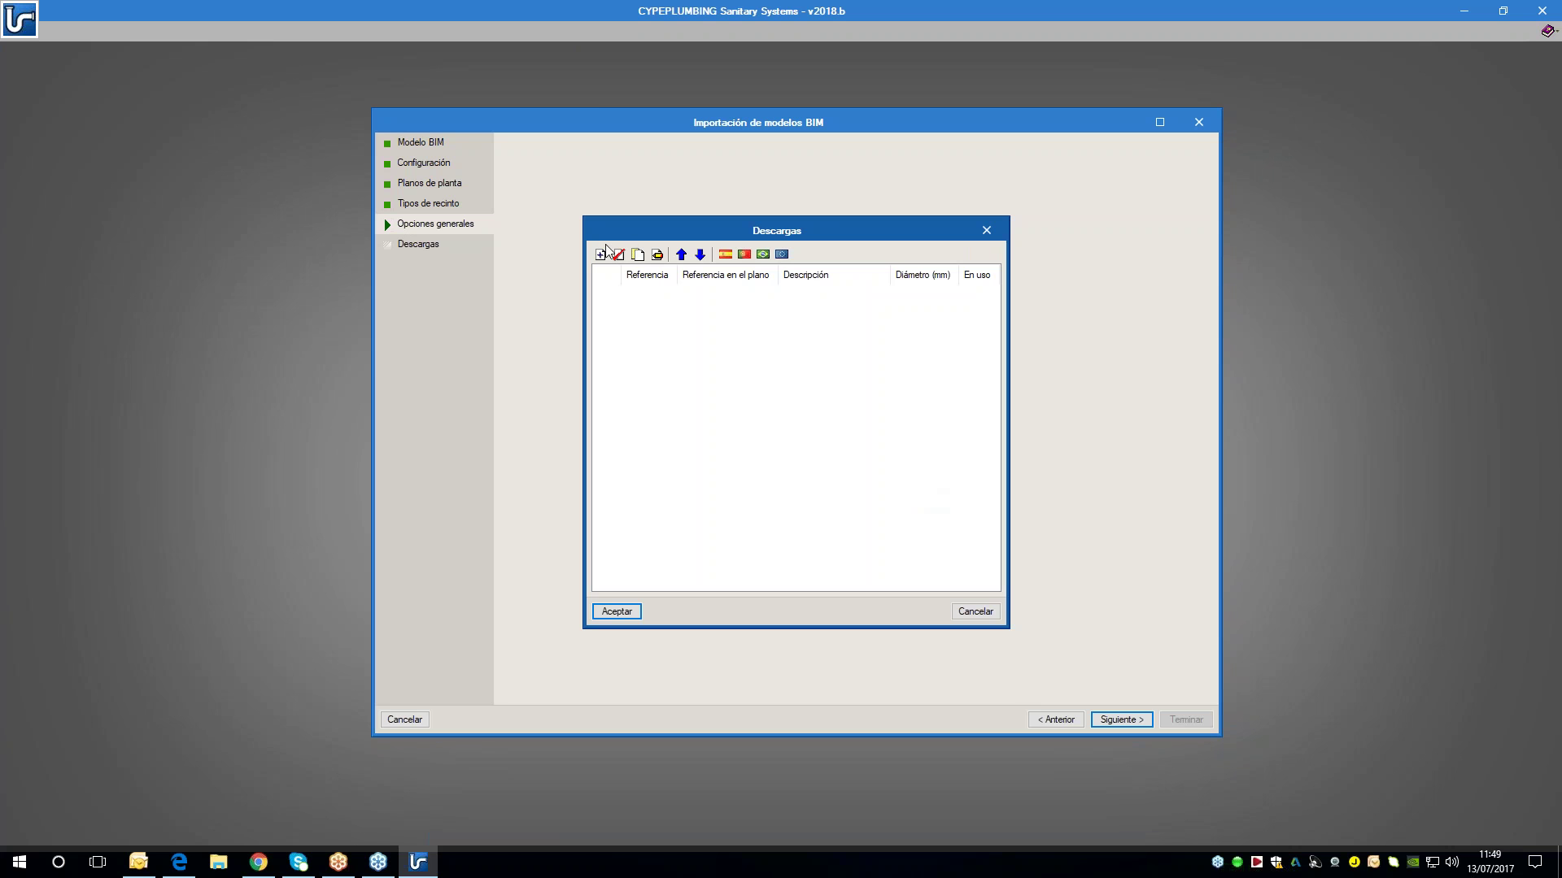
{"action": "left_click", "coordinate": [600, 254]}
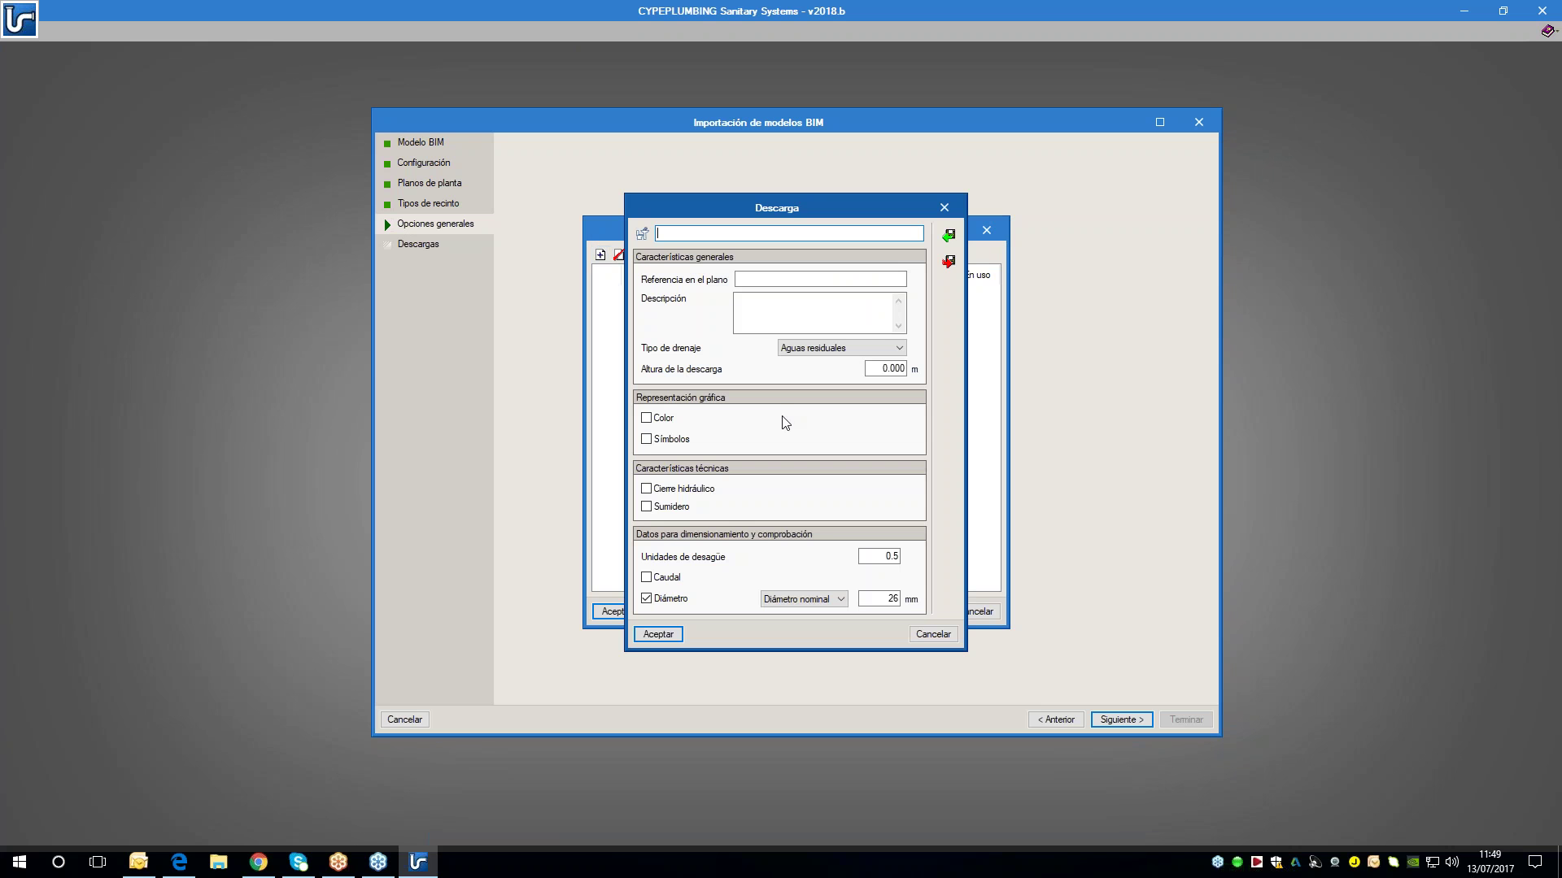
{"action": "left_click", "coordinate": [641, 235]}
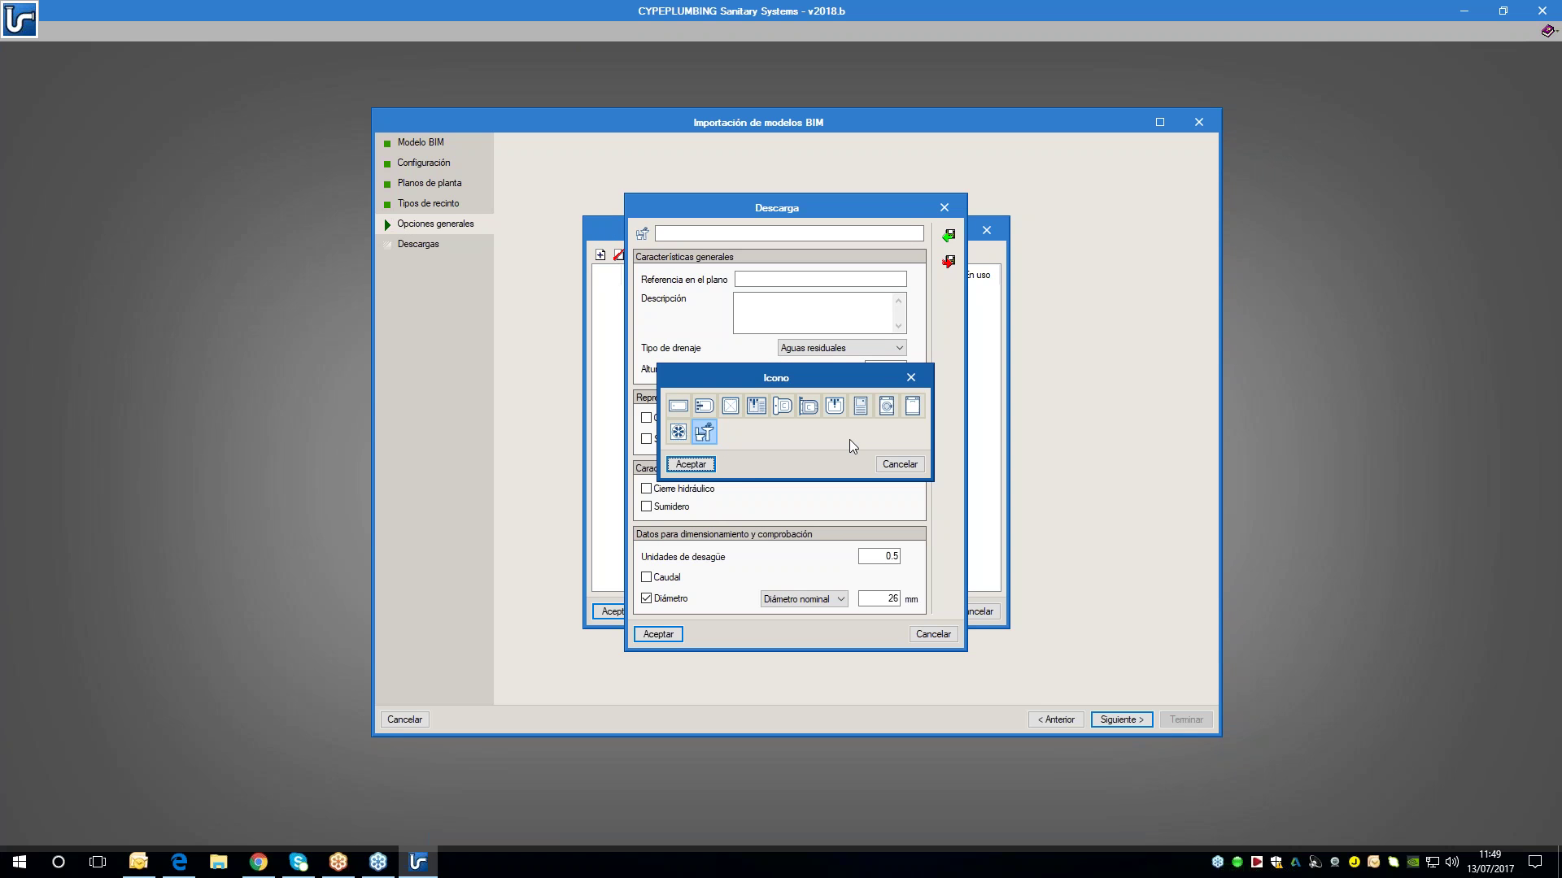
{"action": "left_click", "coordinate": [809, 406]}
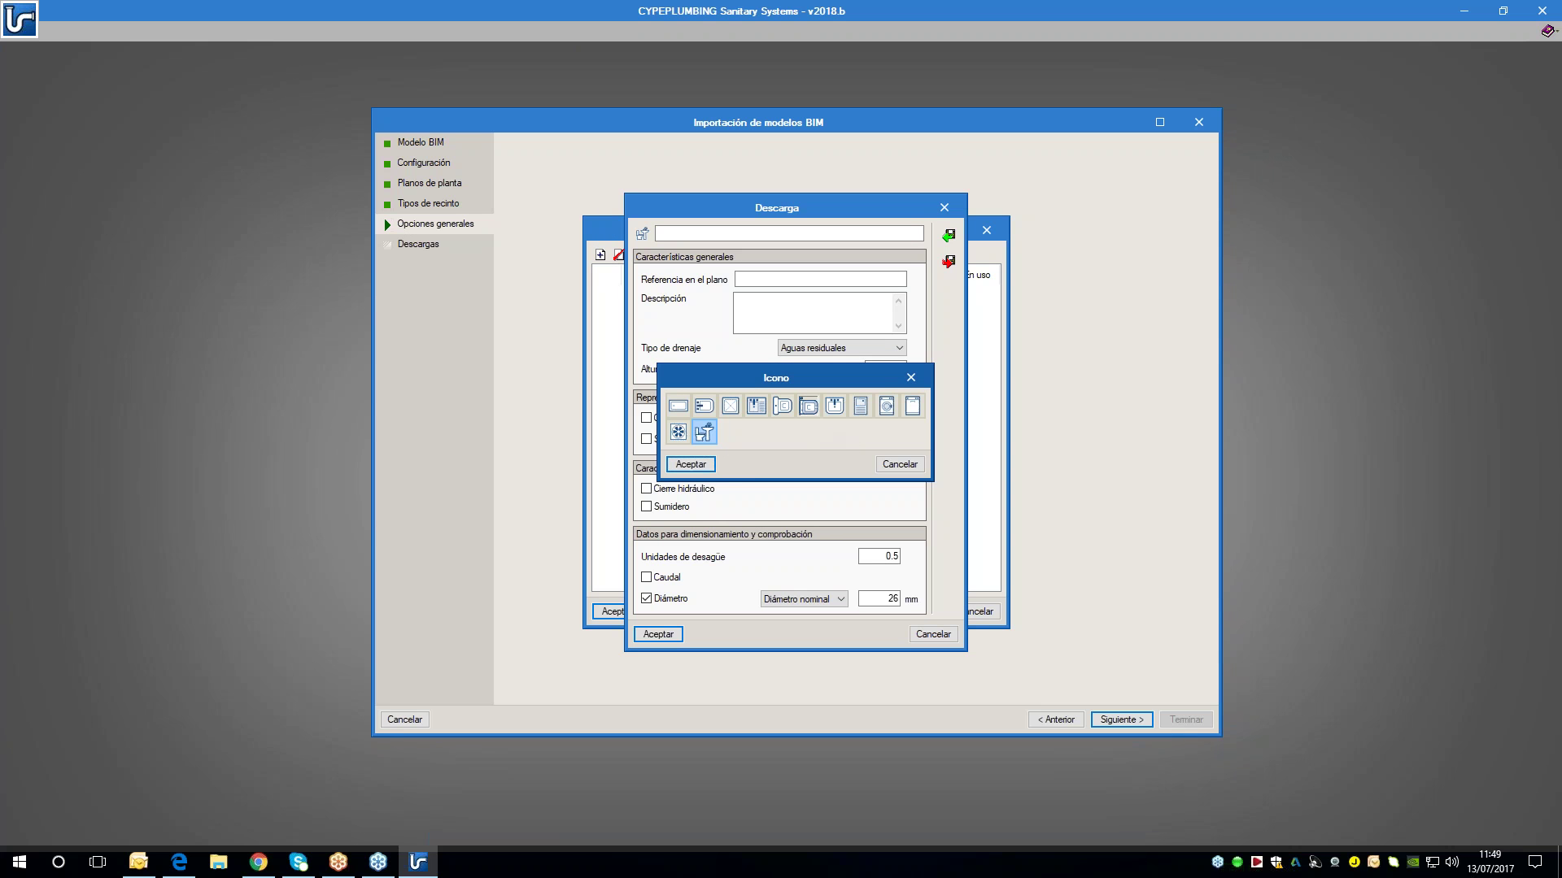
{"action": "left_click", "coordinate": [690, 464]}
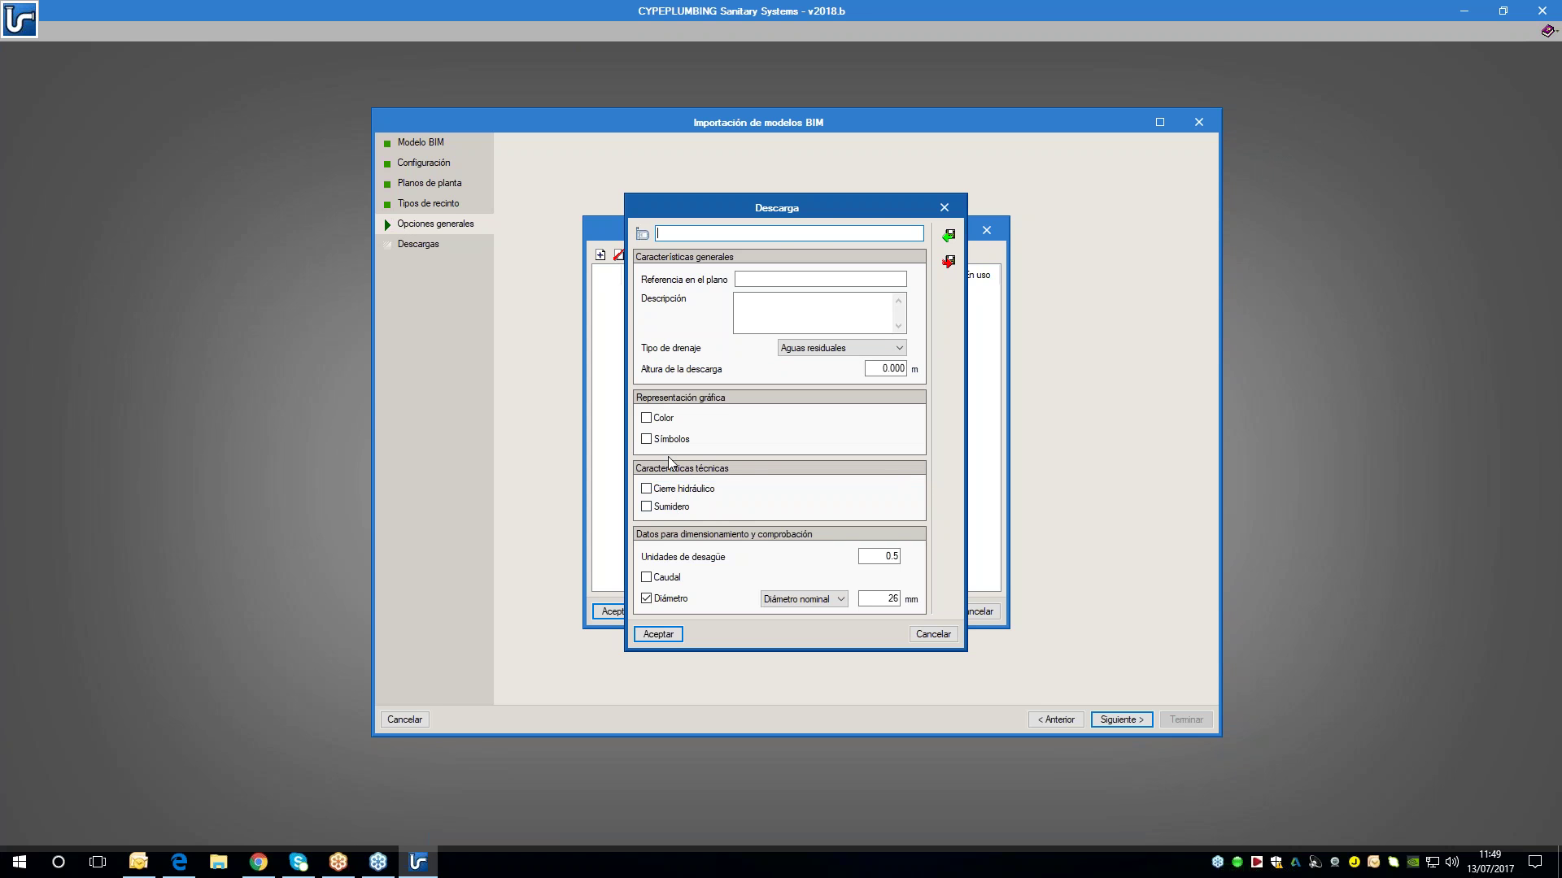
- Name the discharge "Inodoro" with the drawing reference "In", keeping the drainage type Aguas residuales
{"action": "left_click", "coordinate": [800, 230]}
{"action": "type", "text": "Inodoro"}
{"action": "left_click", "coordinate": [786, 280]}
{"action": "type", "text": "In"}
{"action": "left_click", "coordinate": [757, 317]}
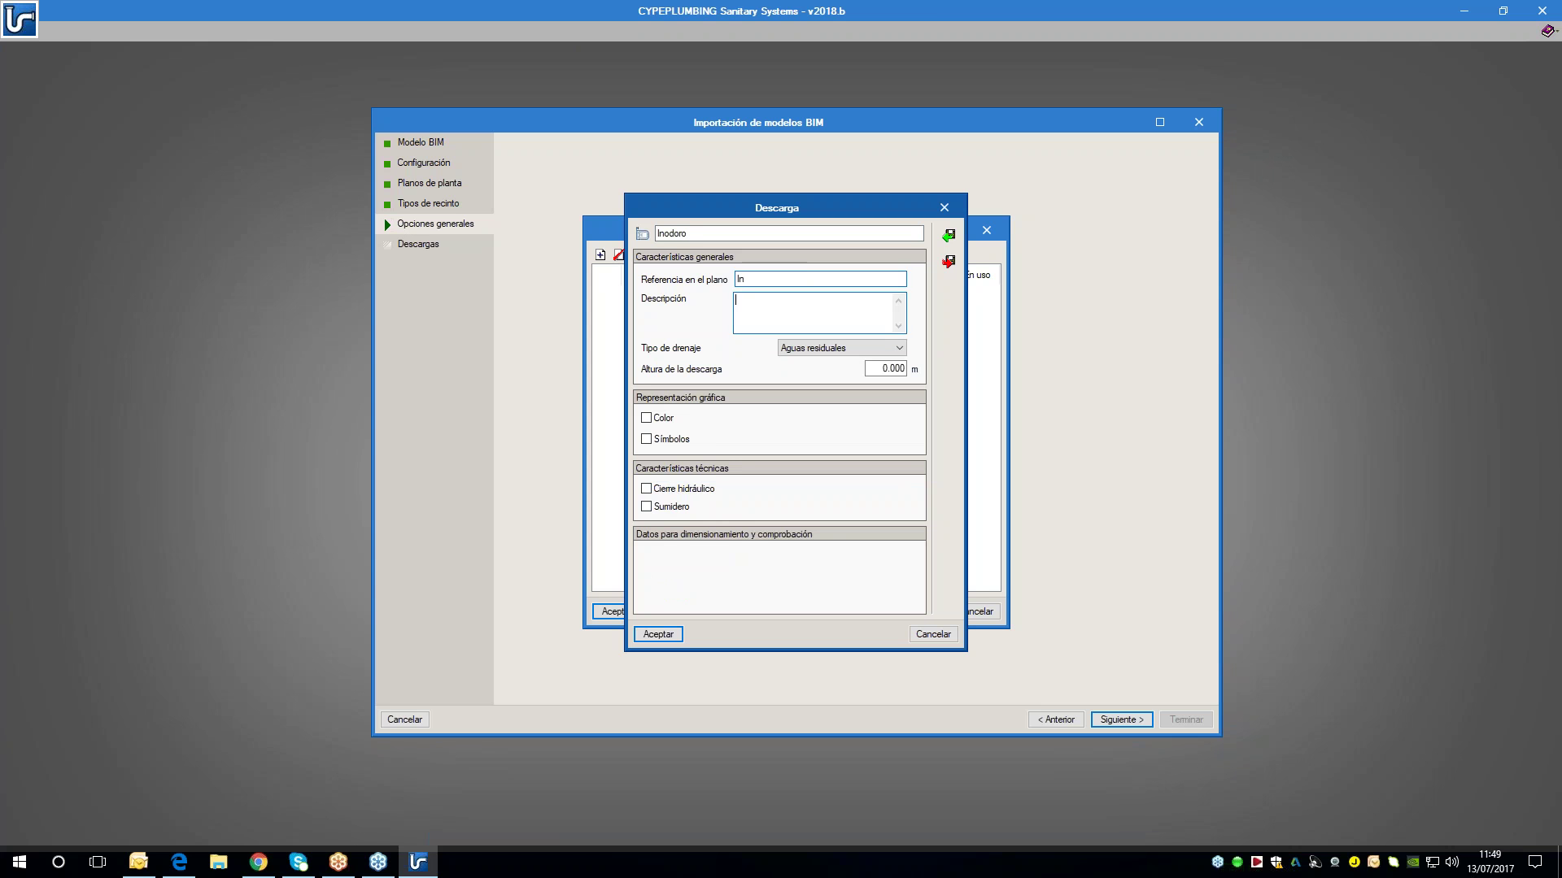
{"action": "left_click", "coordinate": [801, 349]}
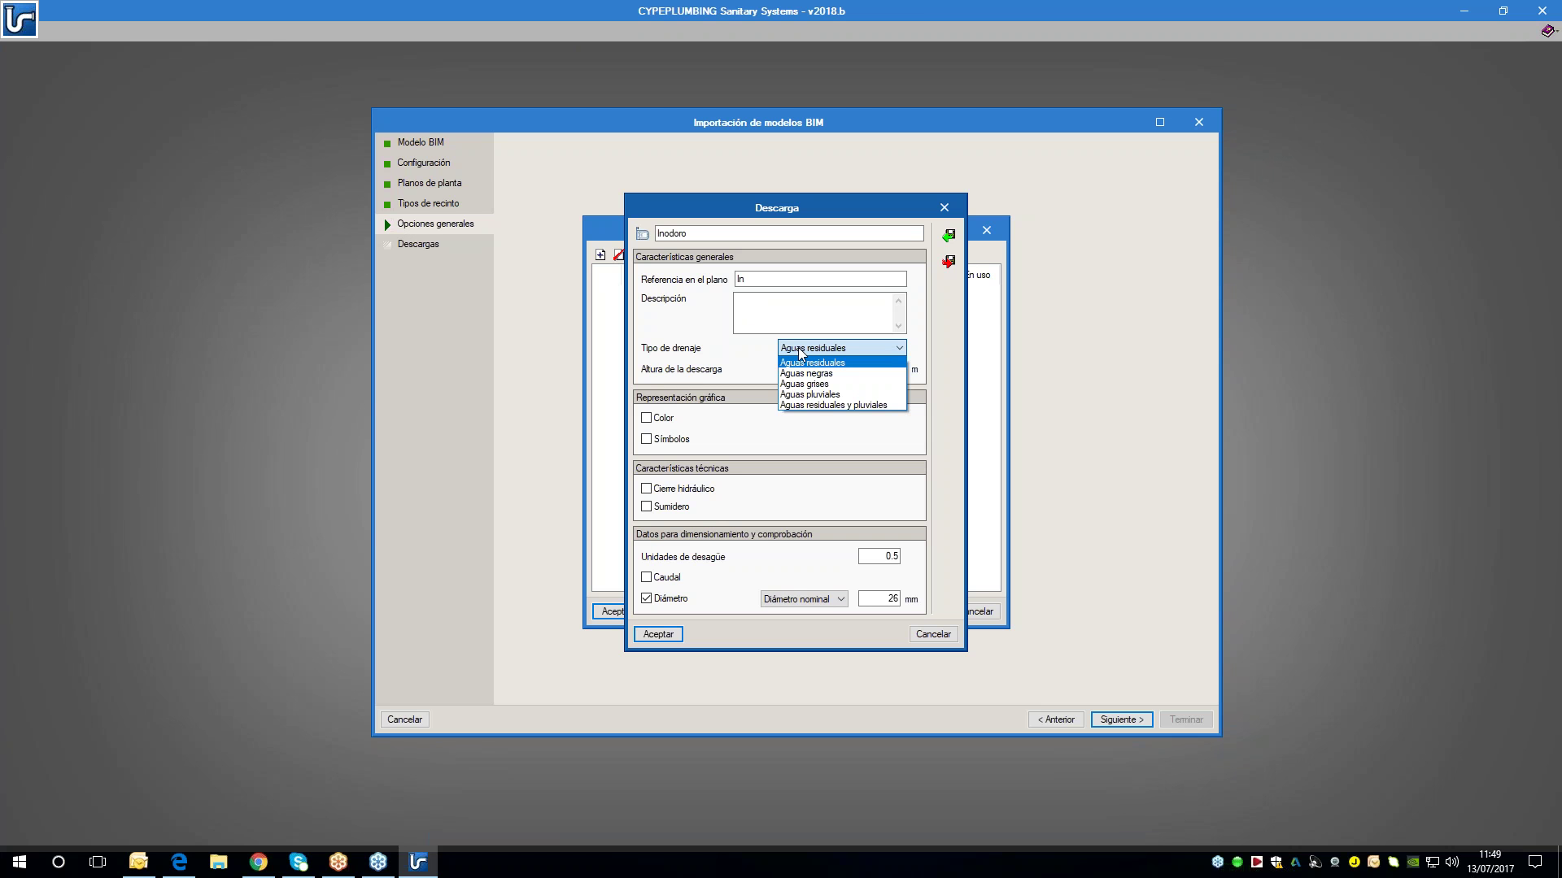
{"action": "left_click", "coordinate": [800, 352]}
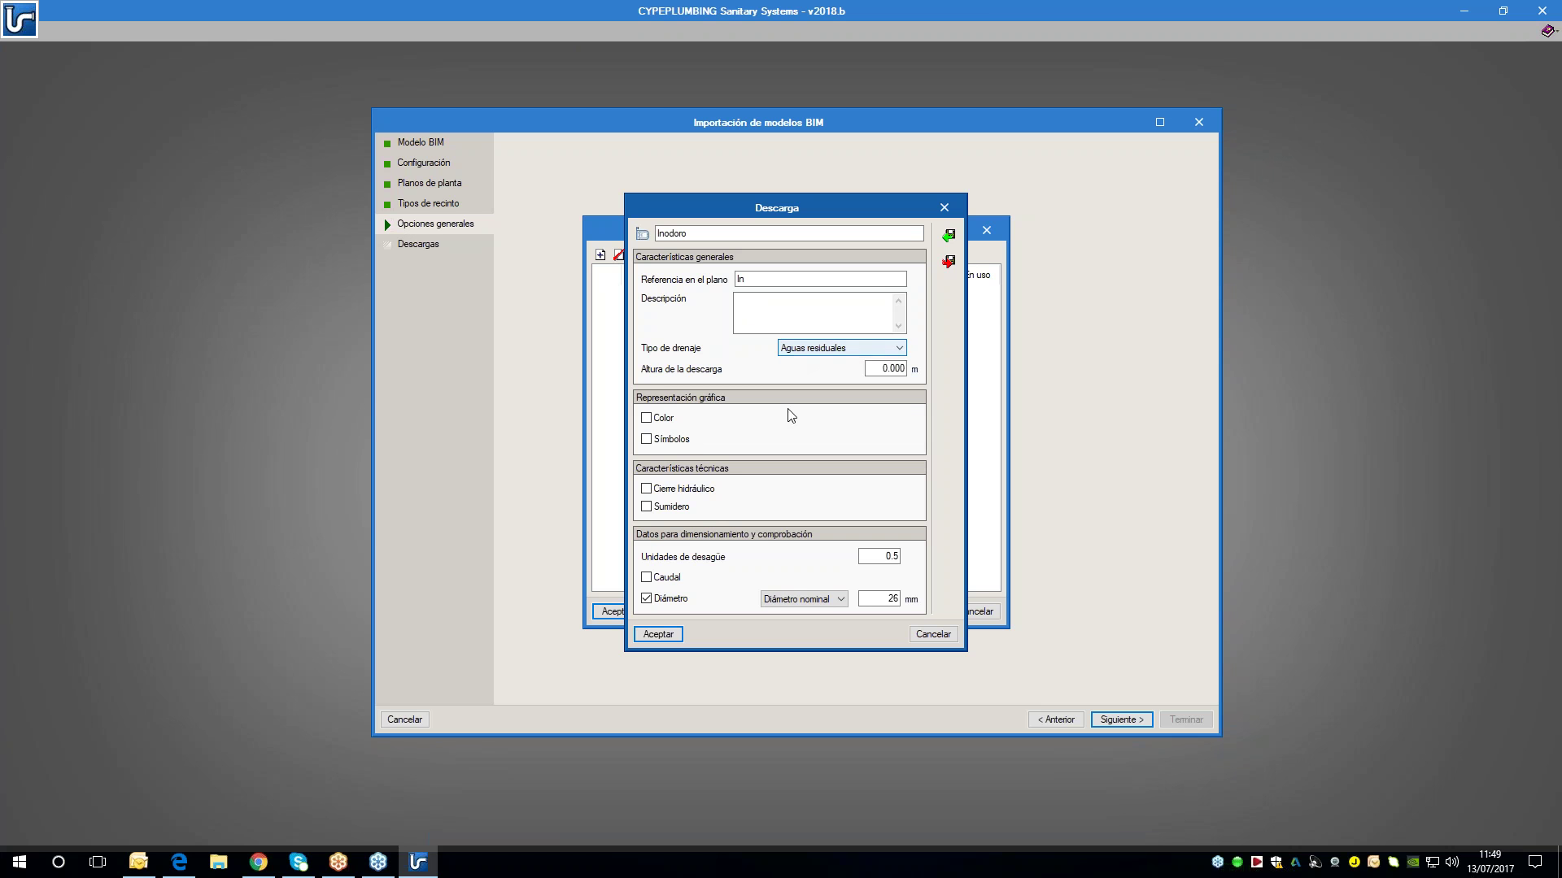
- Review the colour and symbol representation options of the Inodoro discharge, leaving both disabled
{"action": "left_click", "coordinate": [666, 425]}
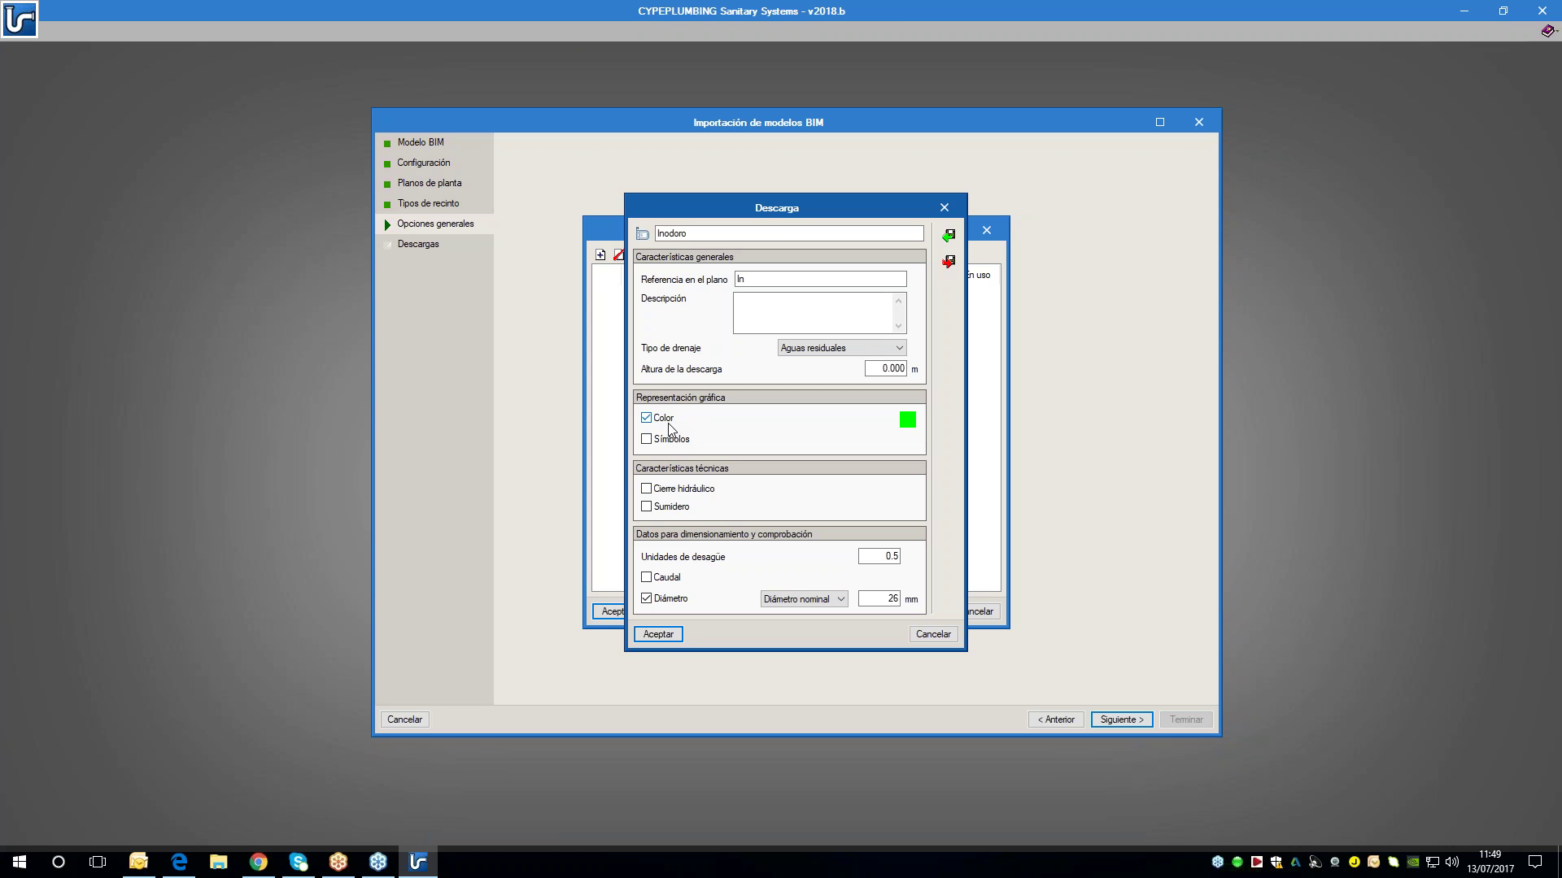
{"action": "left_click", "coordinate": [668, 425]}
{"action": "left_click", "coordinate": [647, 439]}
{"action": "left_click", "coordinate": [910, 440]}
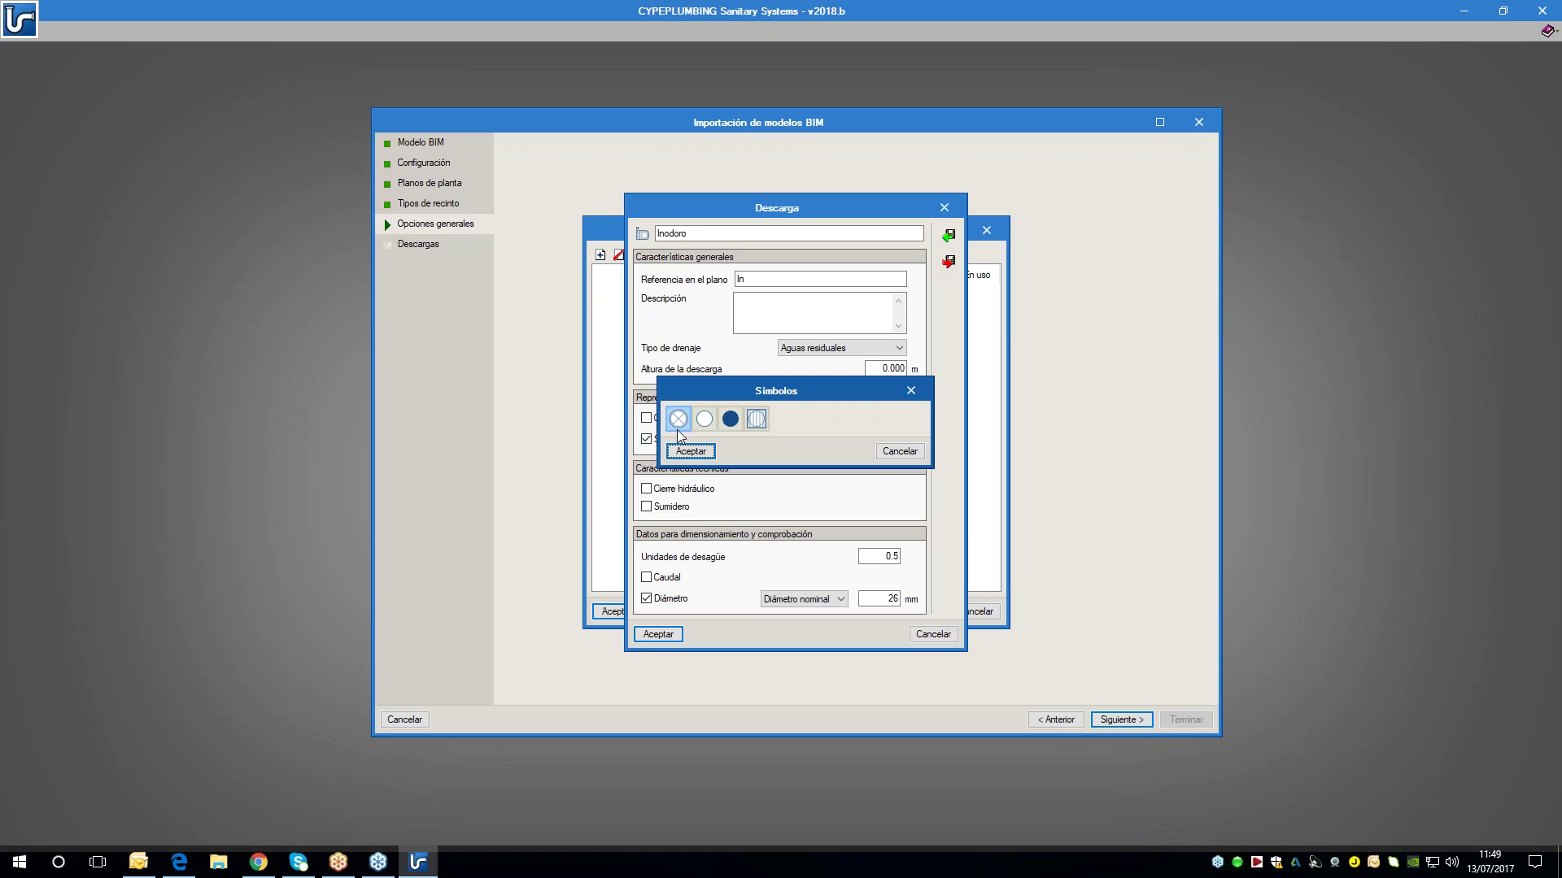
{"action": "key", "text": "Escape"}
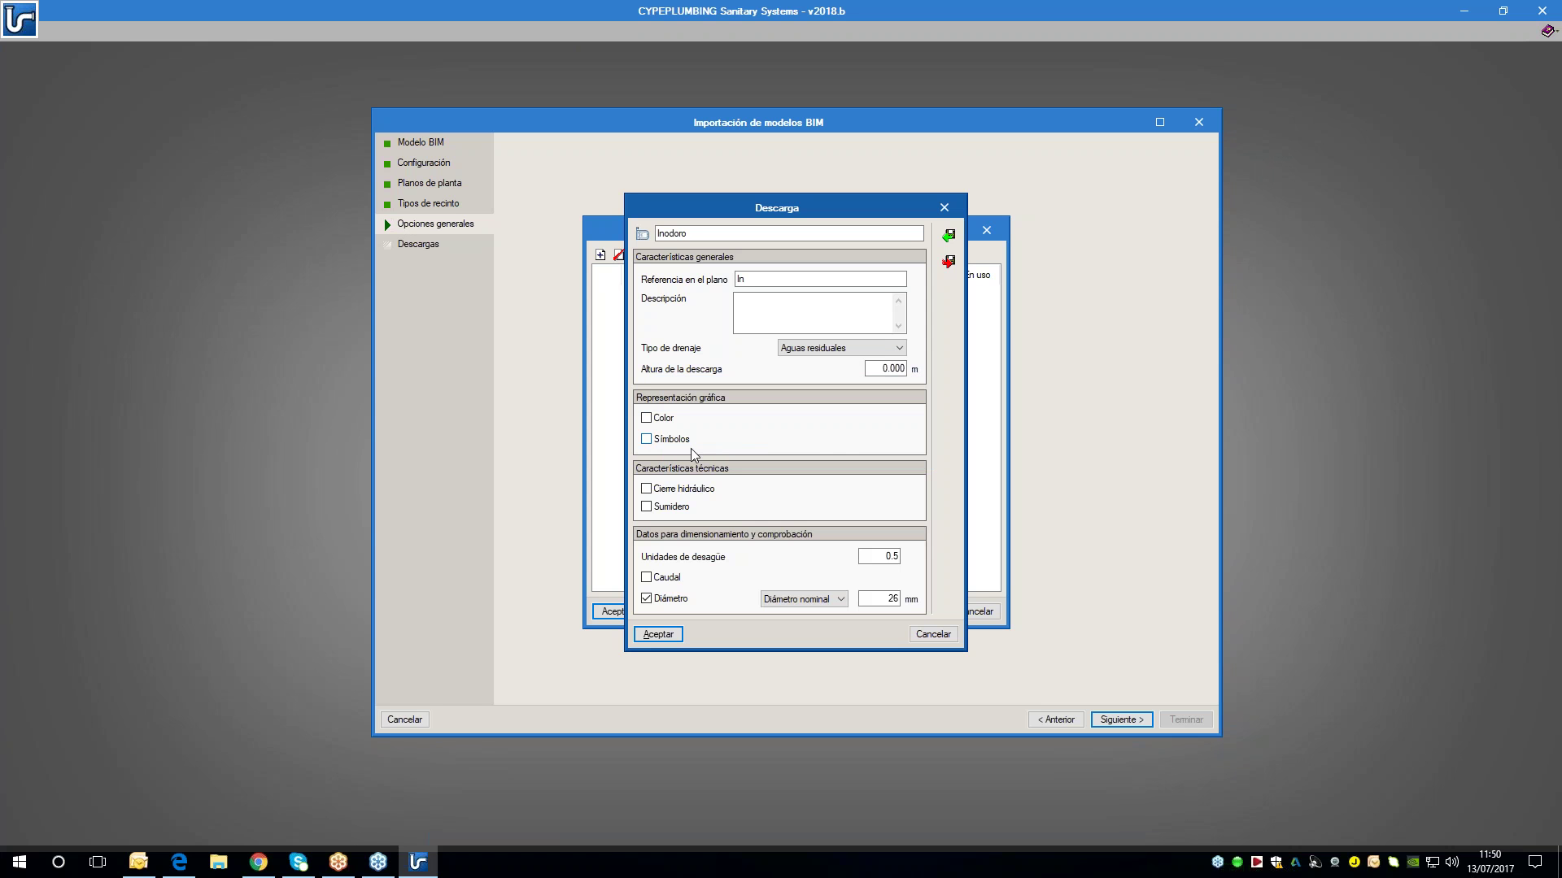
- Enable the hydraulic seal (Cierre hidráulico) and drain (Sumidero) characteristics for the Inodoro discharge
{"action": "left_click", "coordinate": [692, 490]}
{"action": "double_click", "coordinate": [679, 234]}
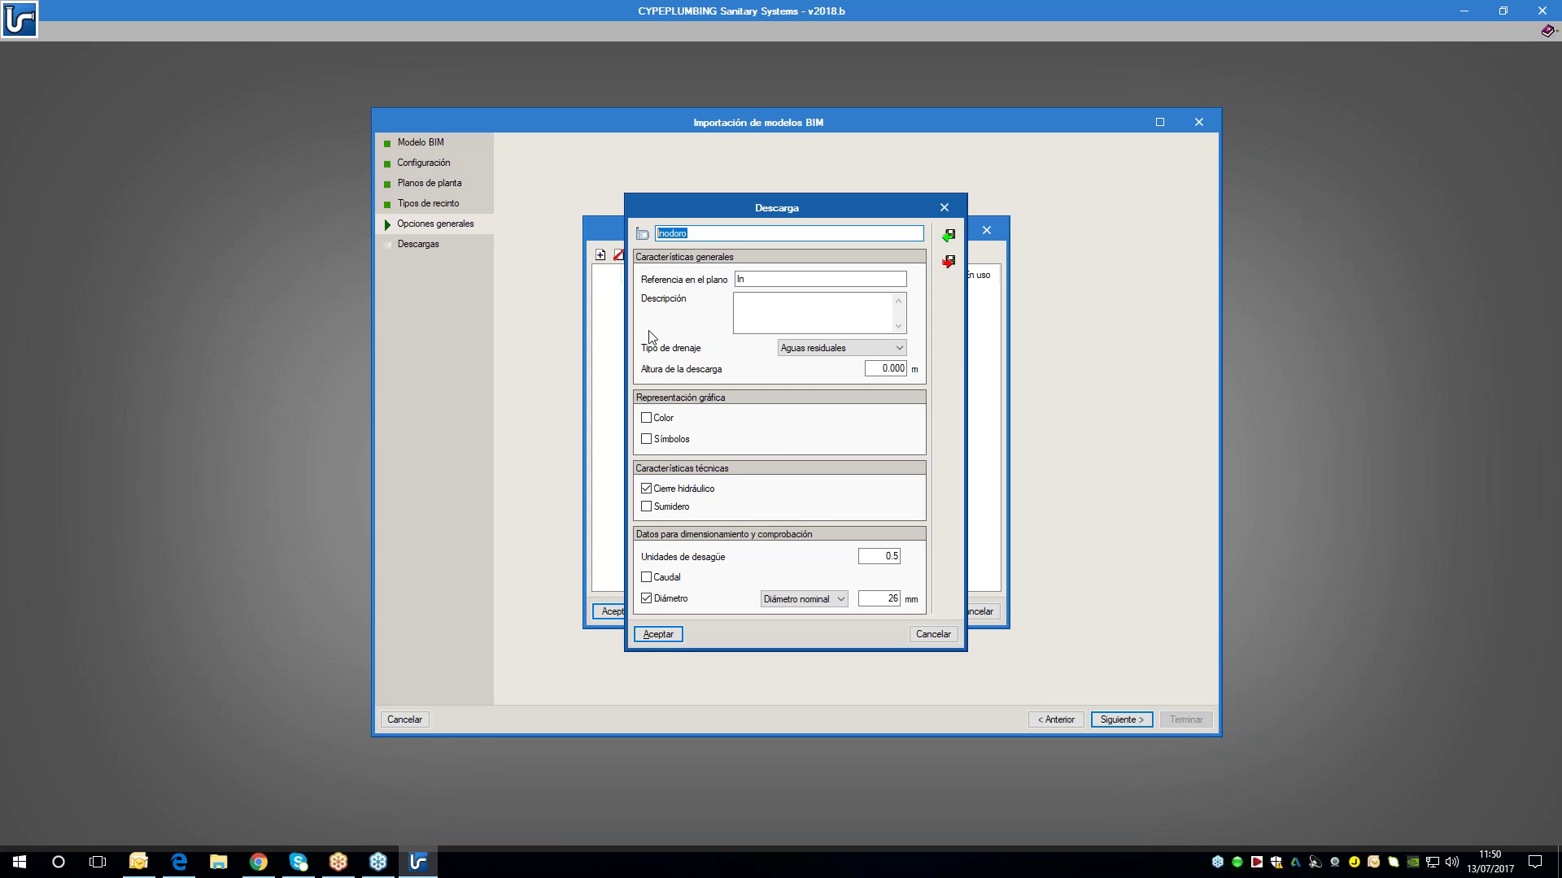
{"action": "left_click", "coordinate": [672, 518]}
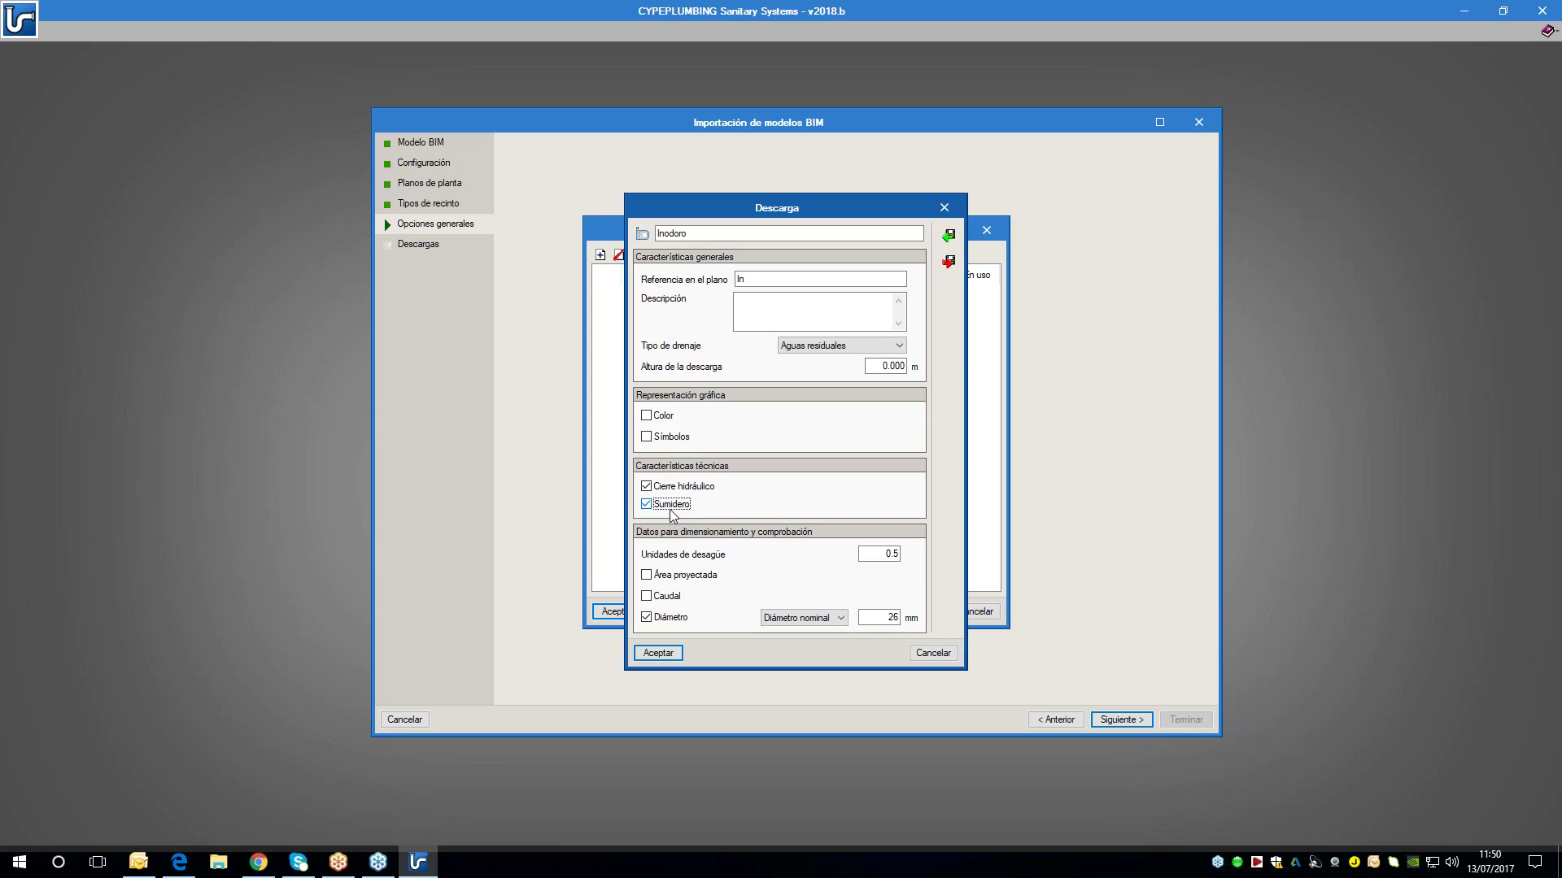
{"action": "left_click", "coordinate": [671, 515]}
{"action": "left_click", "coordinate": [670, 506]}
- Try out the projected area (Área proyectada) and flow (Caudal) sizing options of the discharge, leaving both disabled
{"action": "left_click", "coordinate": [675, 575]}
{"action": "left_click", "coordinate": [675, 575]}
{"action": "left_click", "coordinate": [667, 597]}
{"action": "left_click", "coordinate": [666, 599]}
{"action": "left_click", "coordinate": [665, 578]}
{"action": "left_click", "coordinate": [666, 598]}
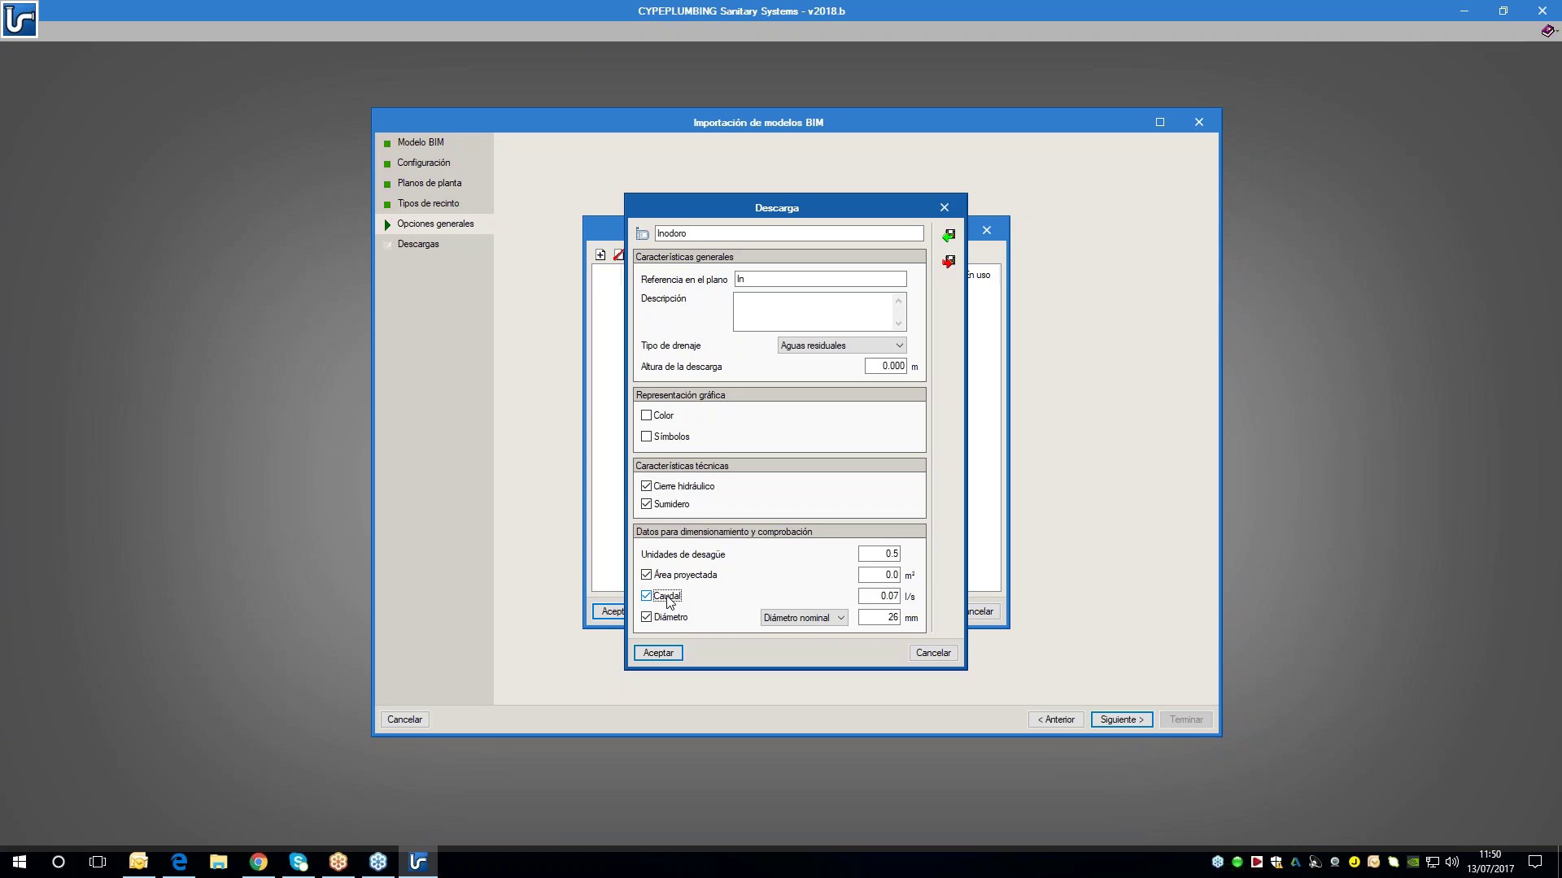
{"action": "left_click", "coordinate": [667, 598]}
{"action": "left_click", "coordinate": [669, 578]}
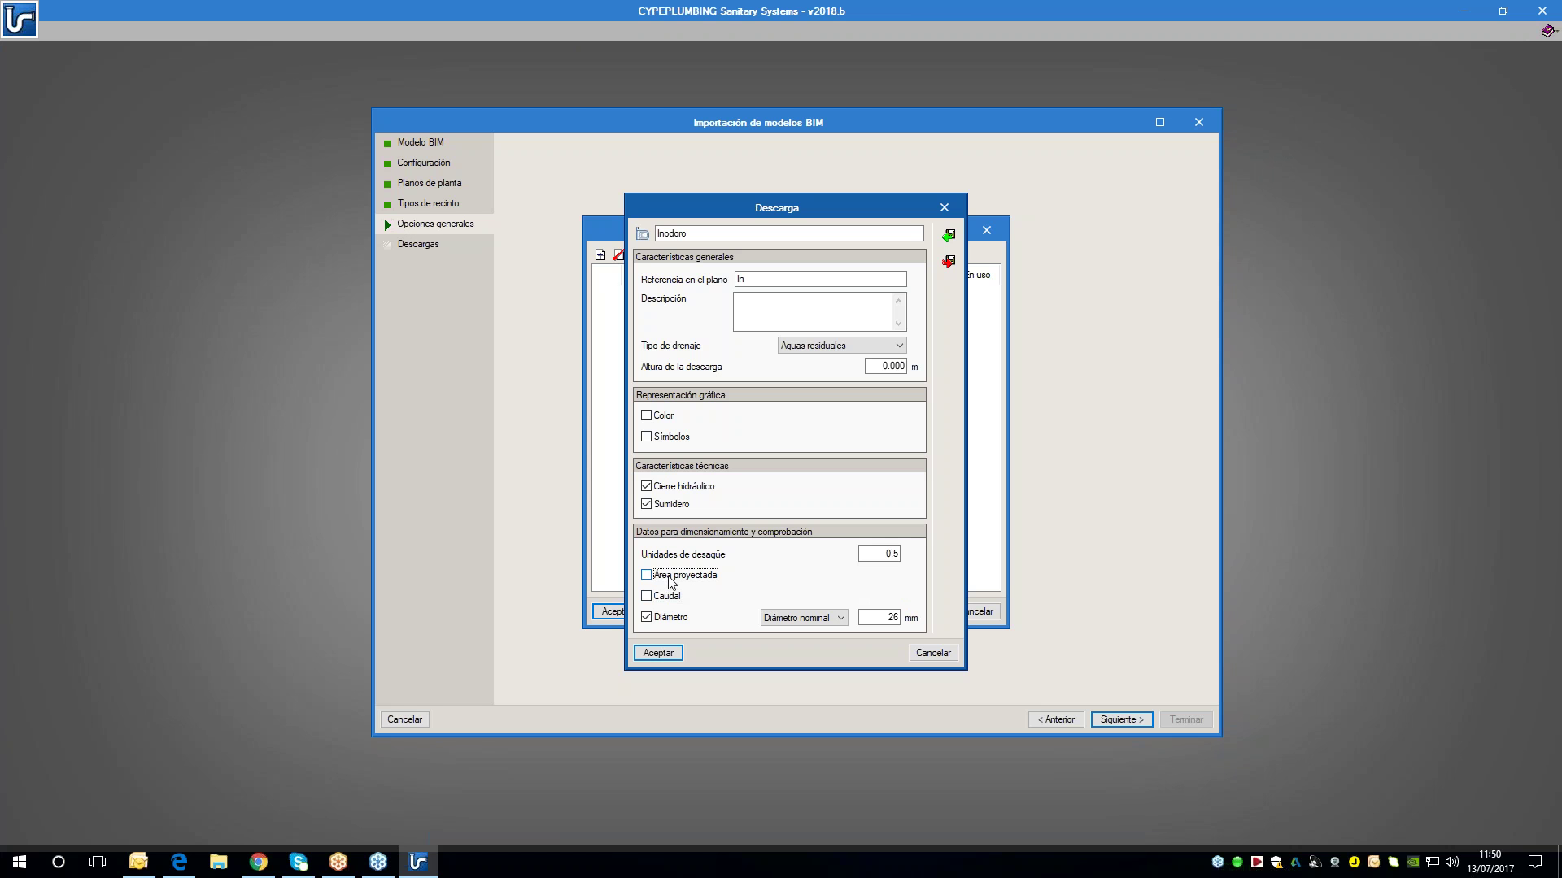
- Set the Inodoro discharge to a nominal diameter of 110 mm and 6 drainage units
{"action": "left_click", "coordinate": [879, 554]}
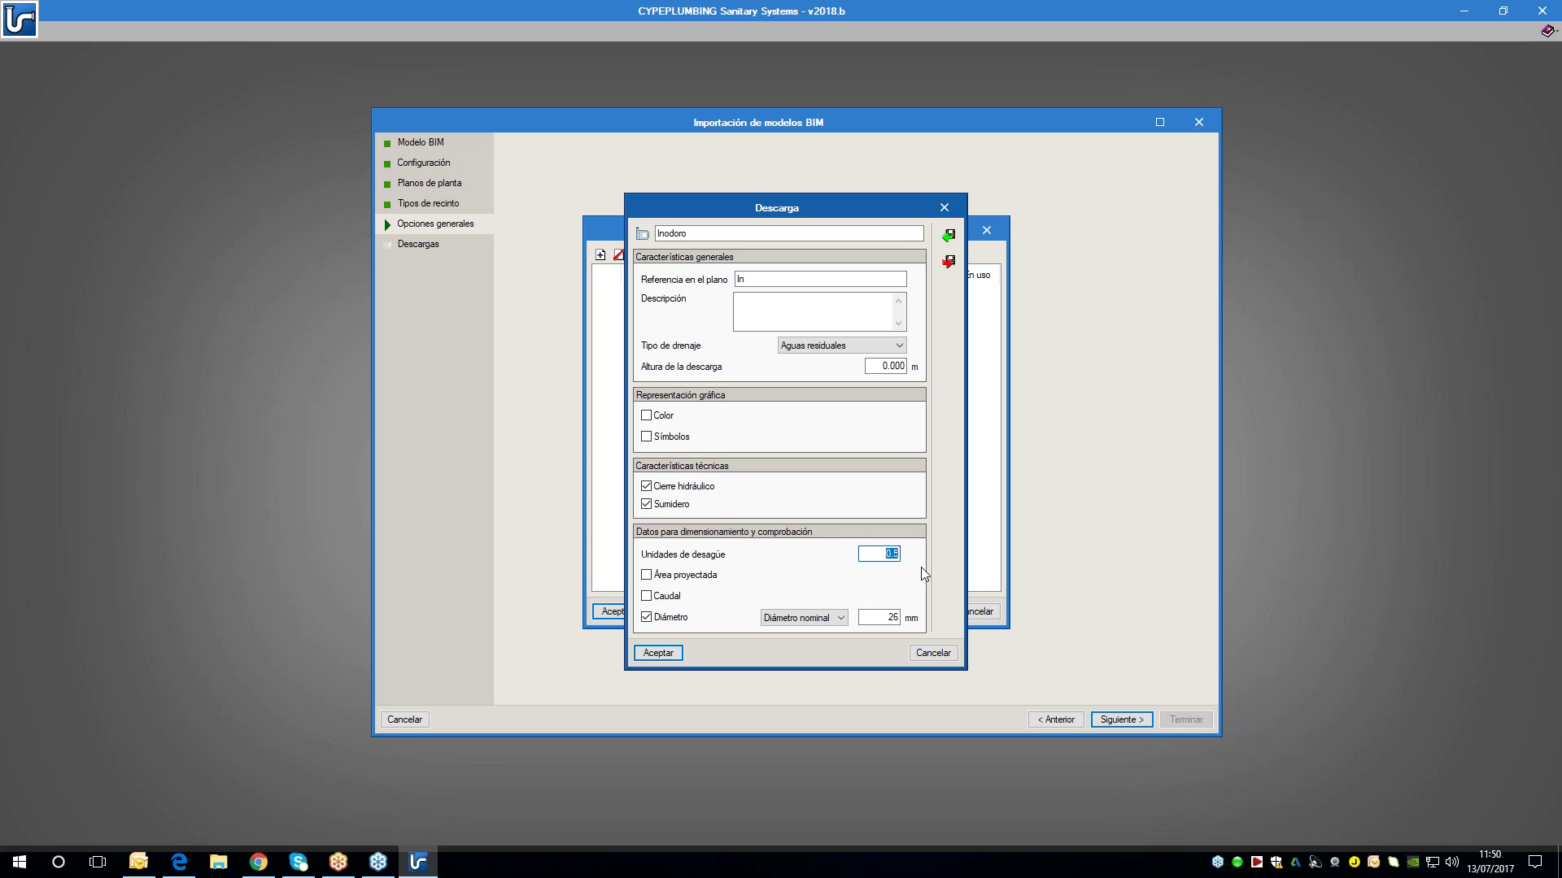
{"action": "left_click", "coordinate": [651, 620]}
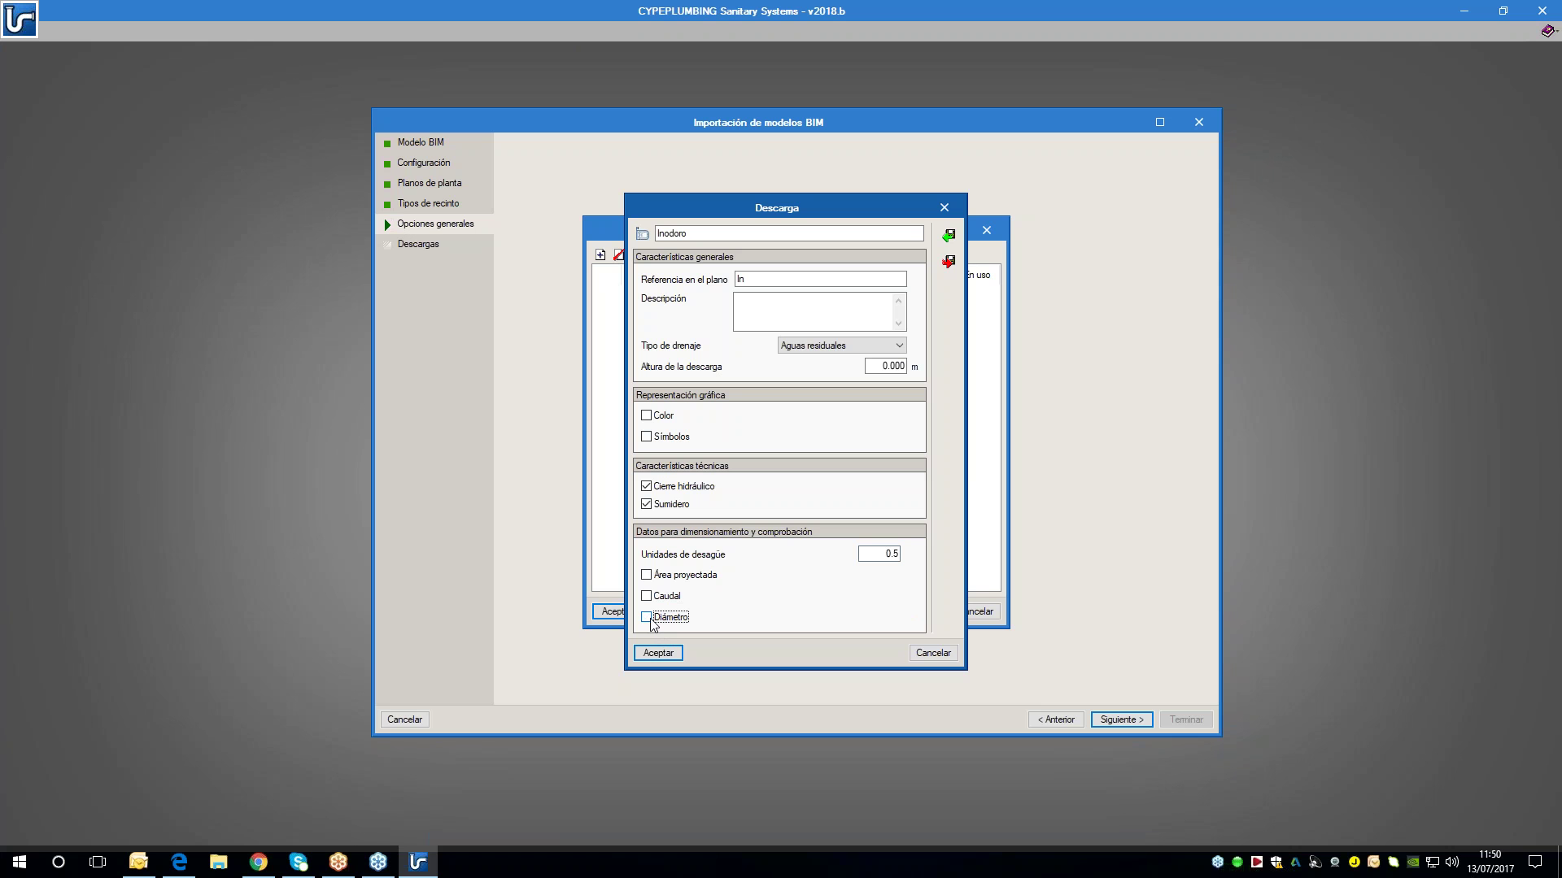
{"action": "left_click", "coordinate": [651, 620]}
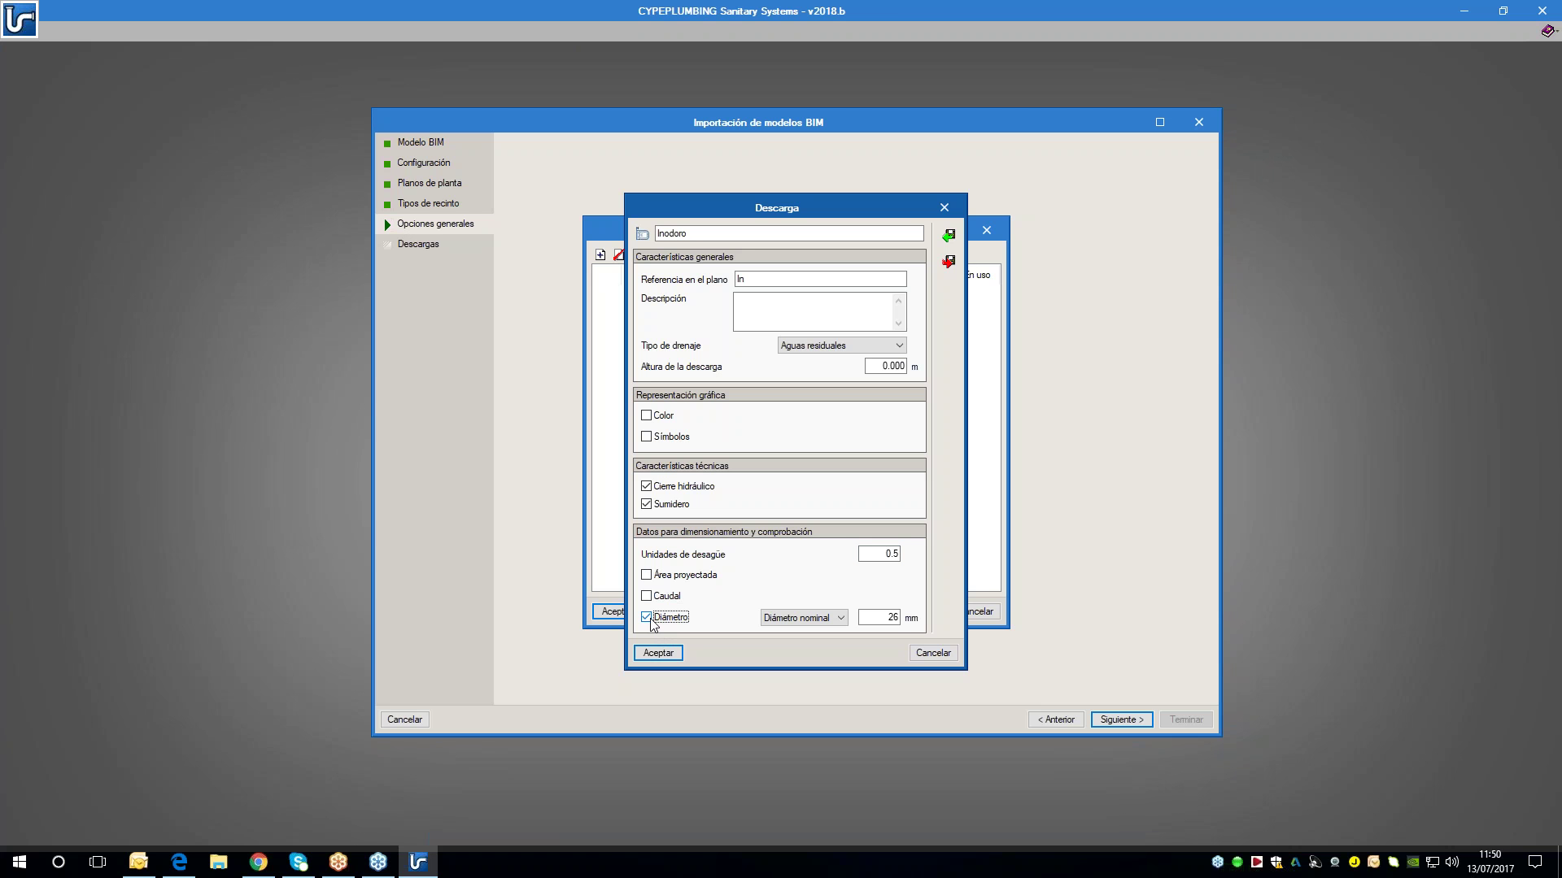
{"action": "double_click", "coordinate": [891, 617]}
{"action": "double_click", "coordinate": [893, 553]}
{"action": "type", "text": "6"}
- Give the Inodoro discharge a flow of 2 l/s and accept it, and close the discharge list without saving
{"action": "left_click", "coordinate": [665, 596]}
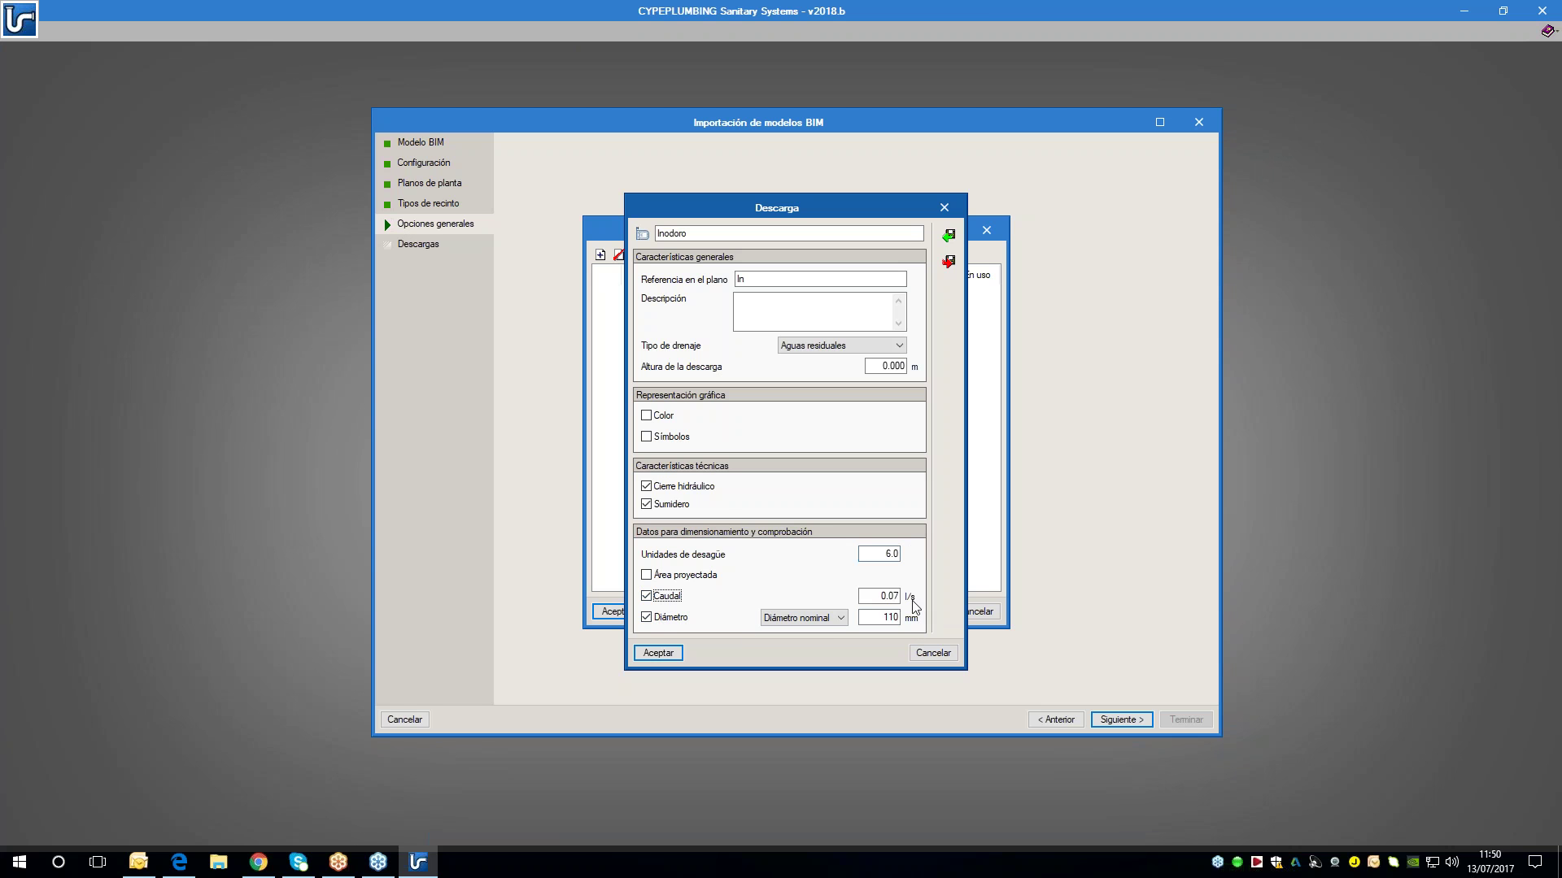
{"action": "double_click", "coordinate": [889, 596]}
{"action": "type", "text": "2"}
{"action": "left_click", "coordinate": [659, 654]}
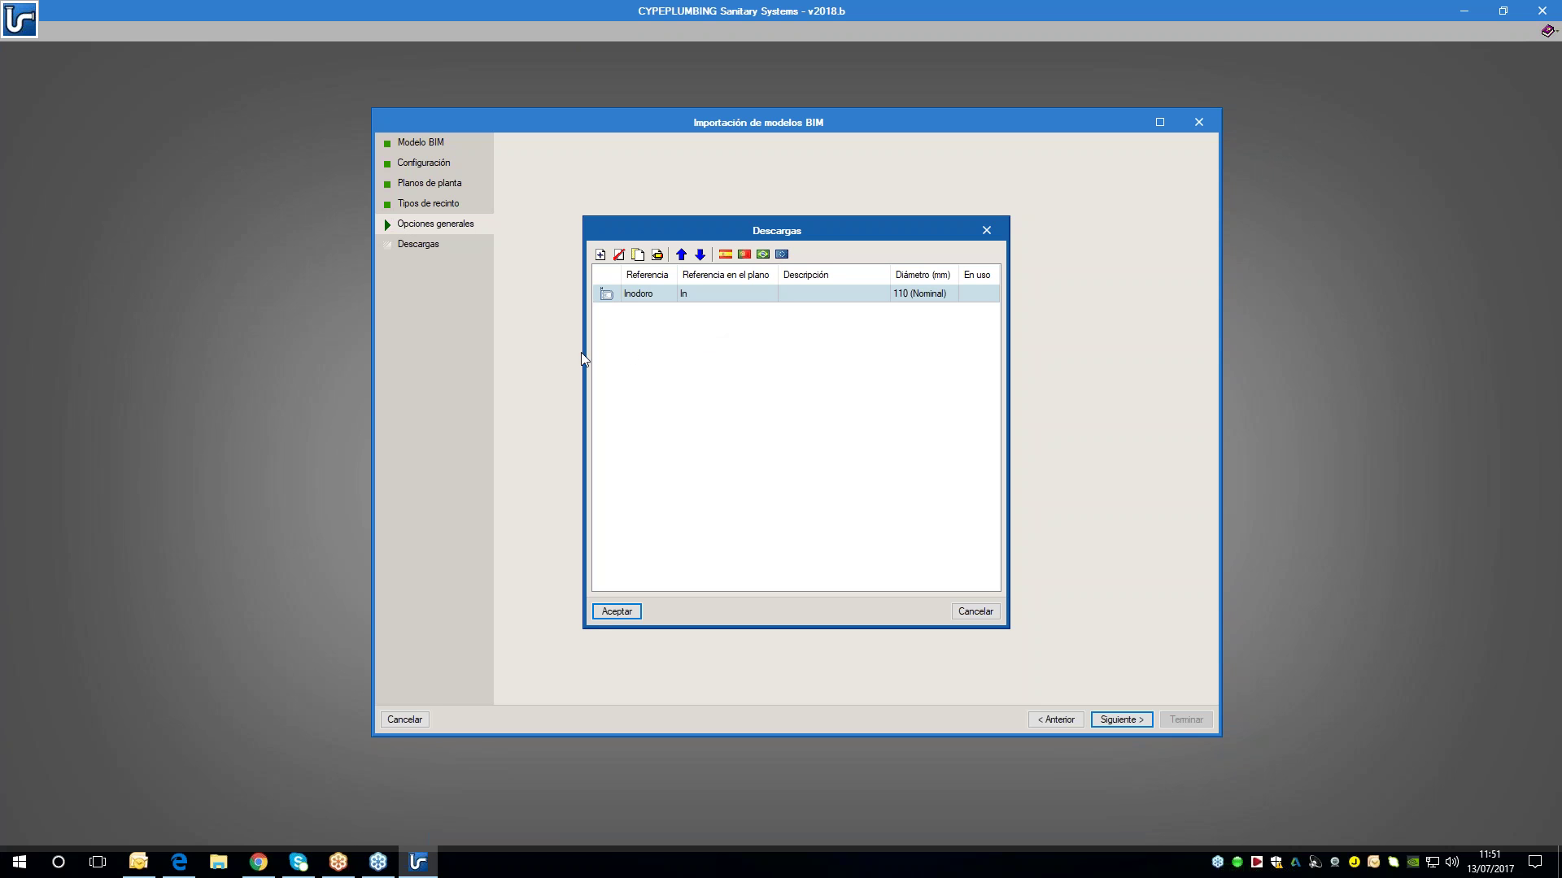
{"action": "left_click", "coordinate": [962, 611]}
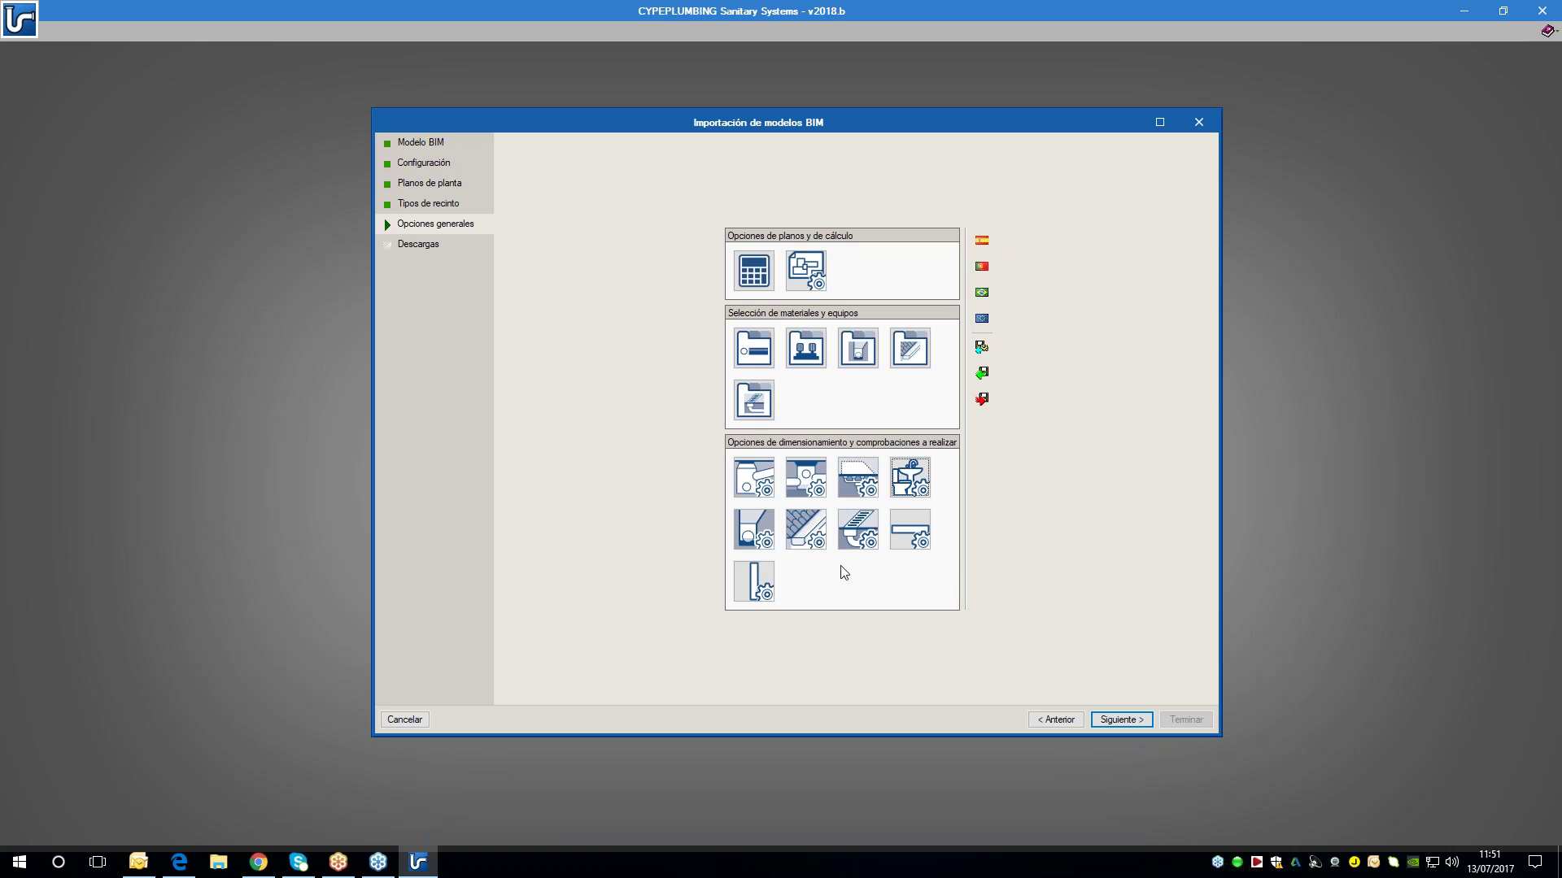
- Import the predefined PVC liso, PVC liso SN-2 and PVC liso SN-4 pipes into the pipe catalogue required for horizontal pipes, and accept it
{"action": "left_click", "coordinate": [910, 530]}
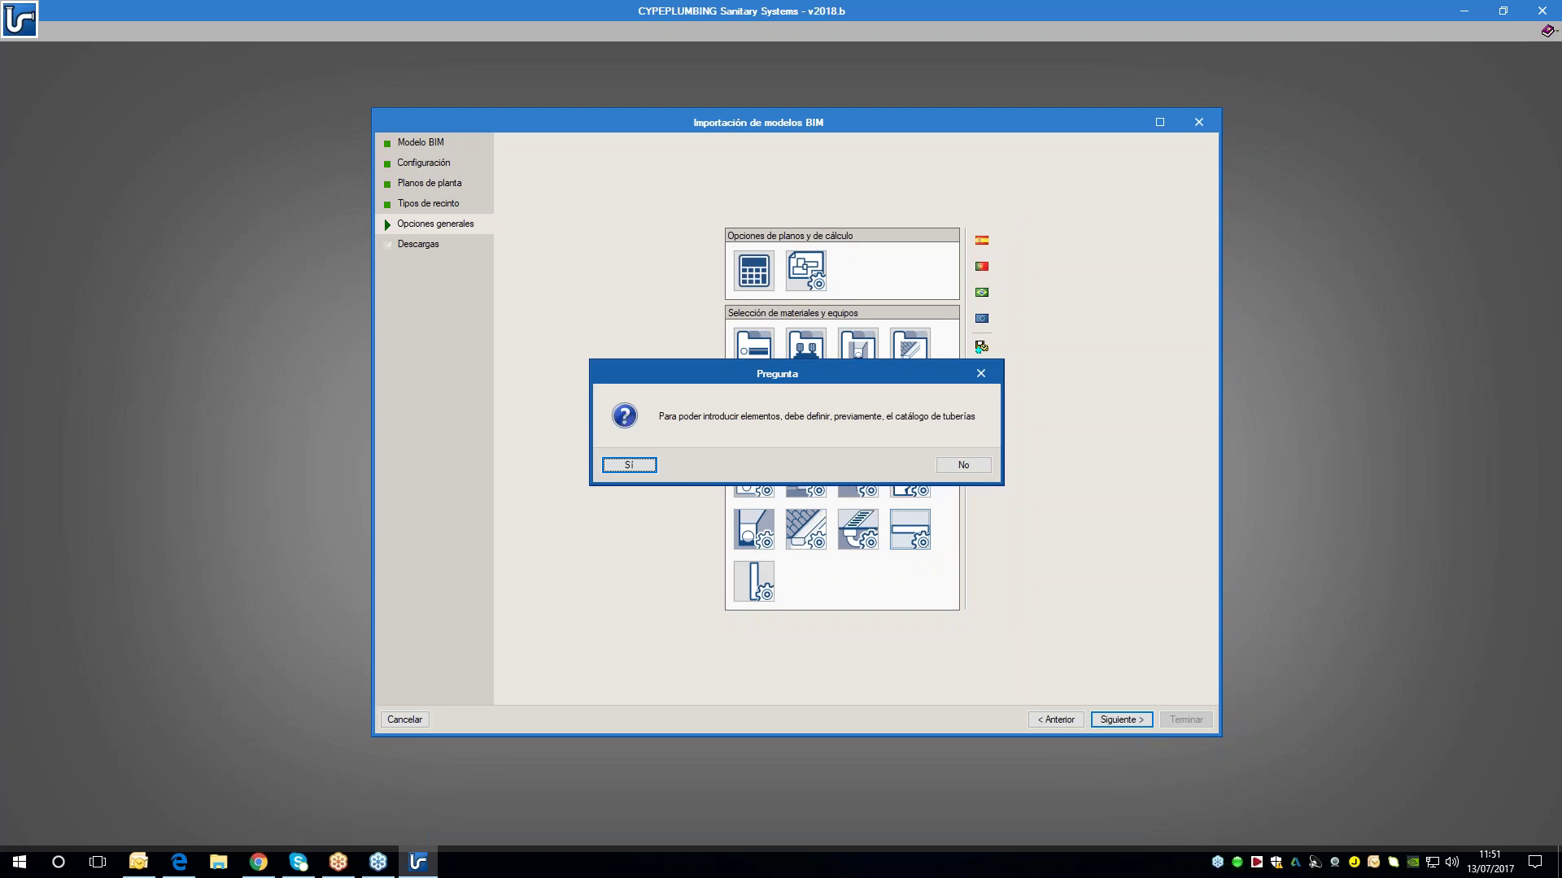
{"action": "left_click", "coordinate": [645, 468]}
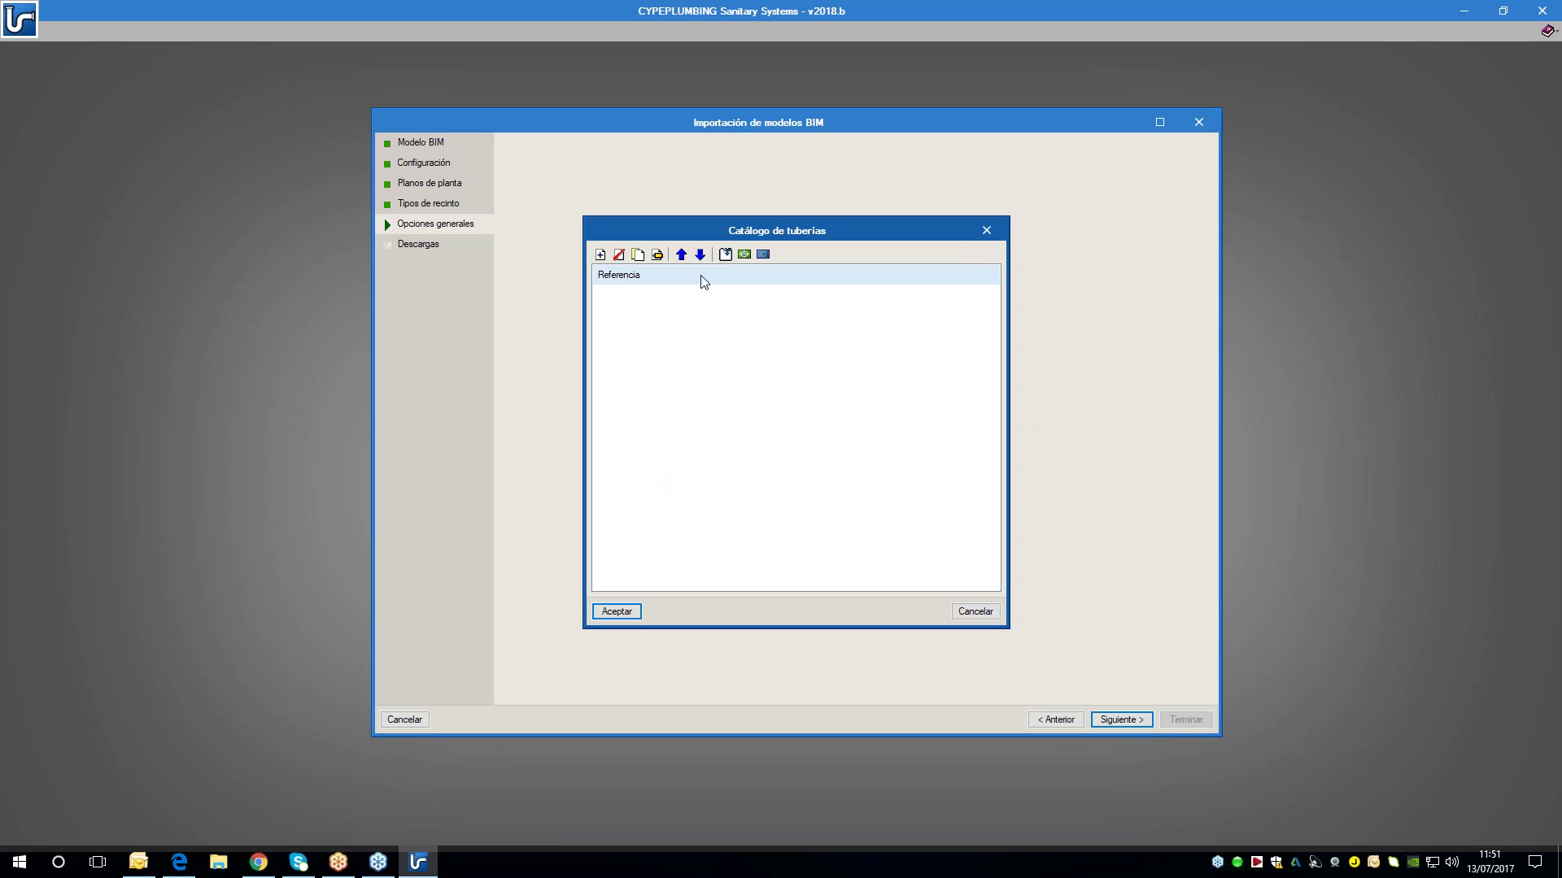
{"action": "left_click", "coordinate": [725, 254]}
{"action": "left_click", "coordinate": [633, 562]}
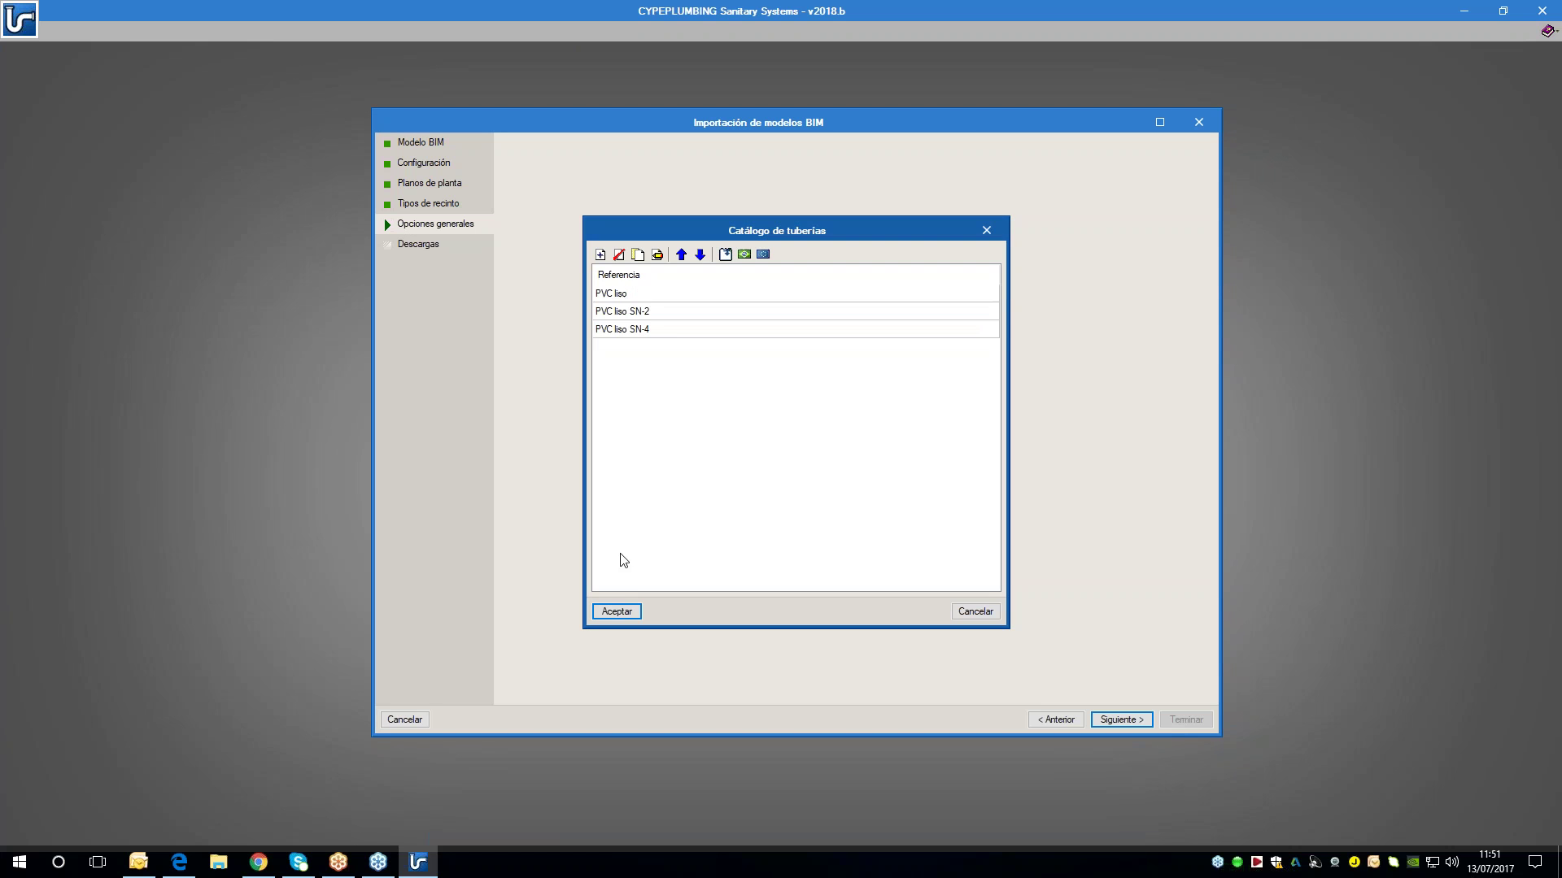
{"action": "left_click", "coordinate": [621, 611]}
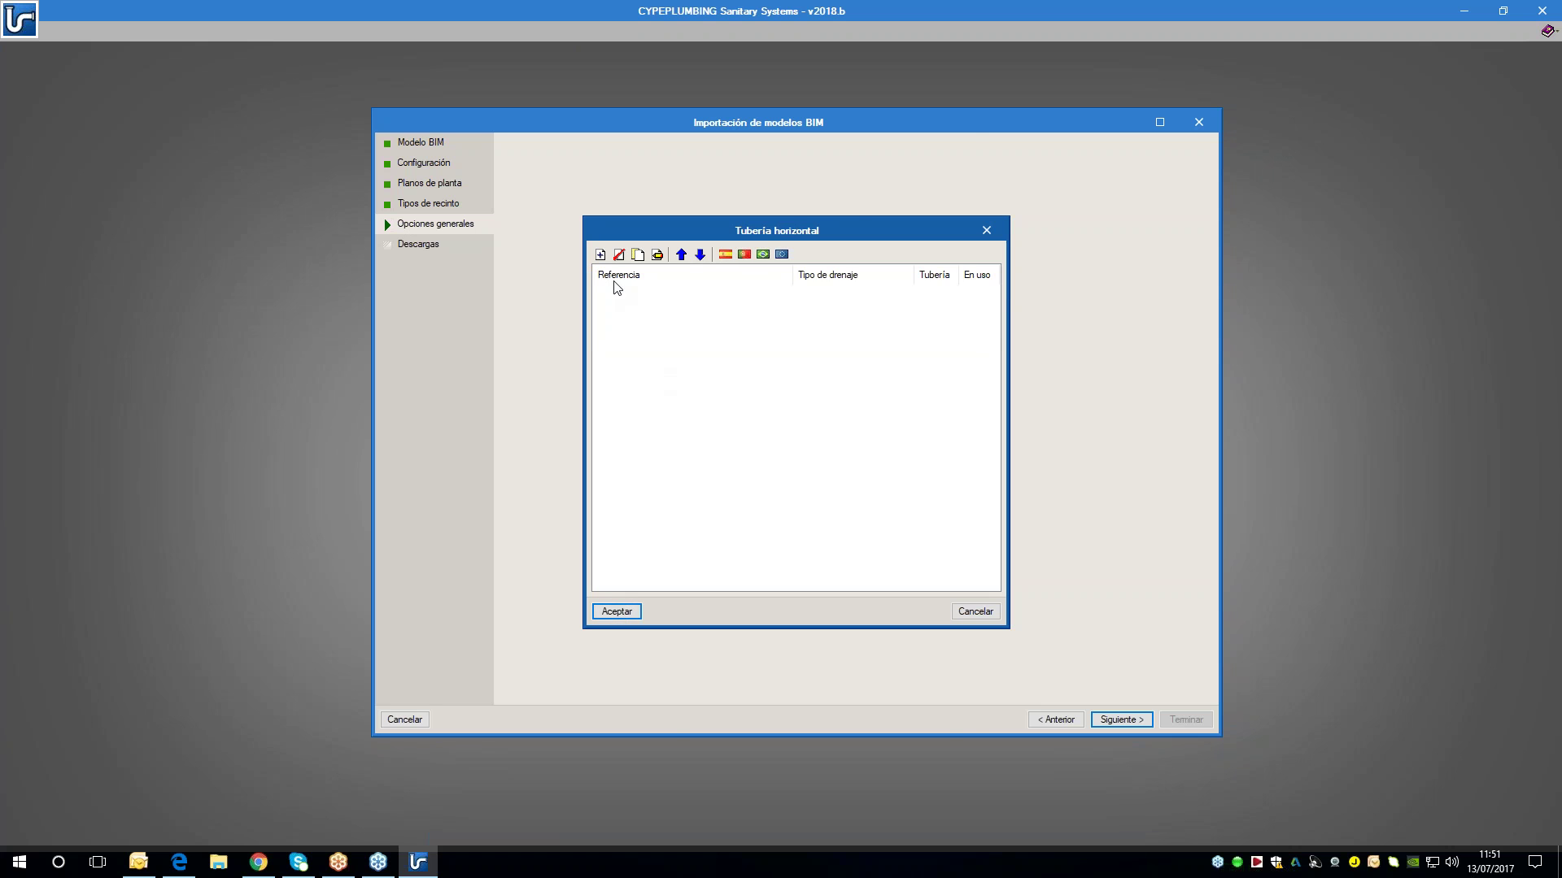
- Examine the settings and drainage types for a new horizontal pipe, and close the horizontal pipe options without adding one
{"action": "left_click", "coordinate": [601, 254]}
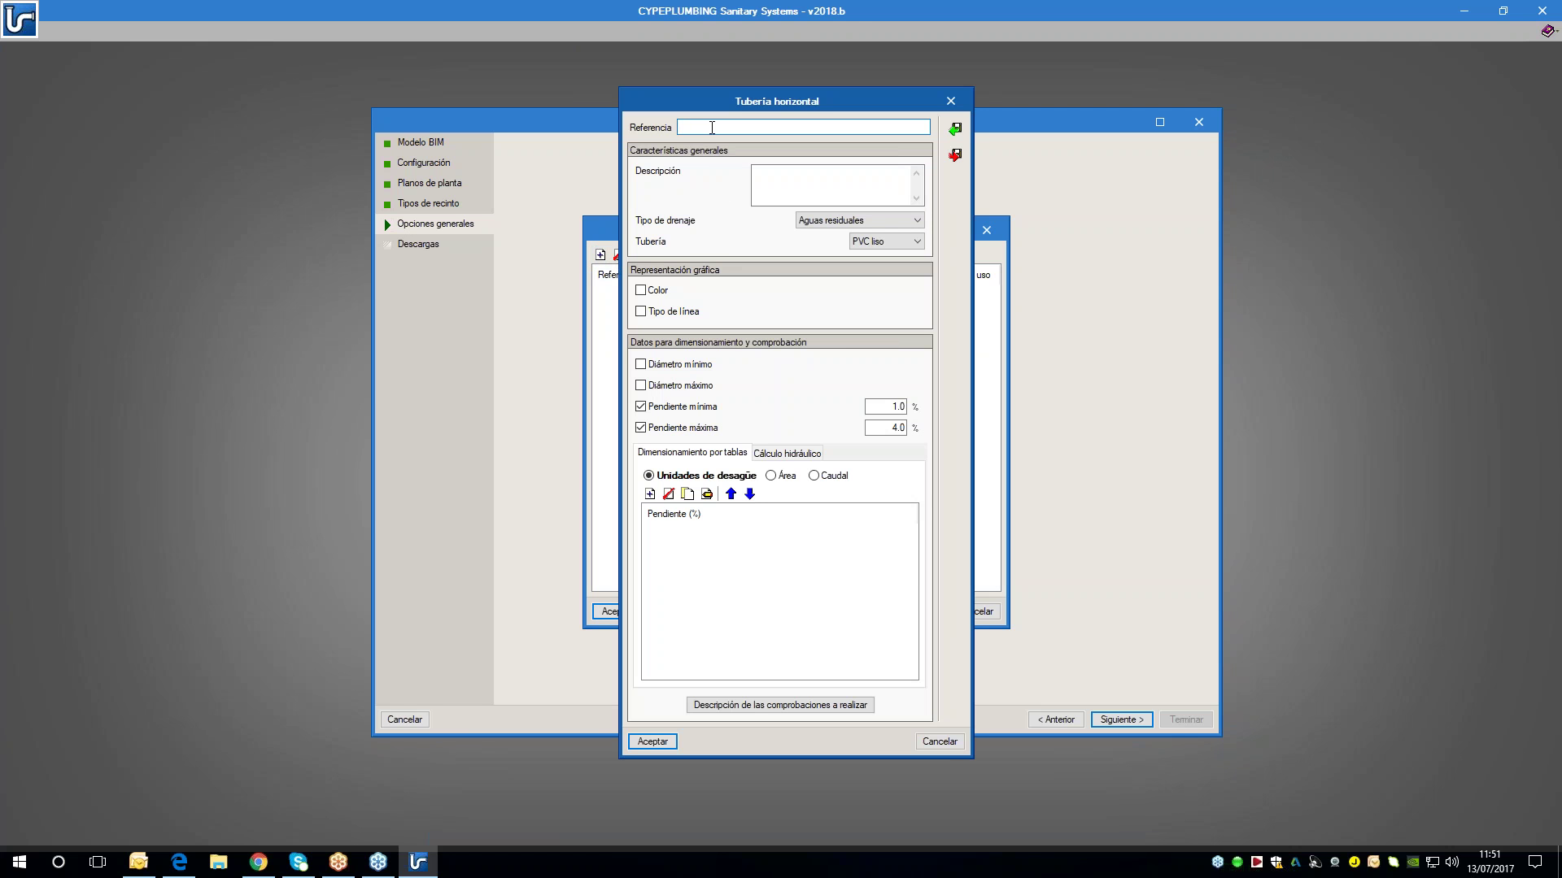
{"action": "left_click", "coordinate": [849, 218]}
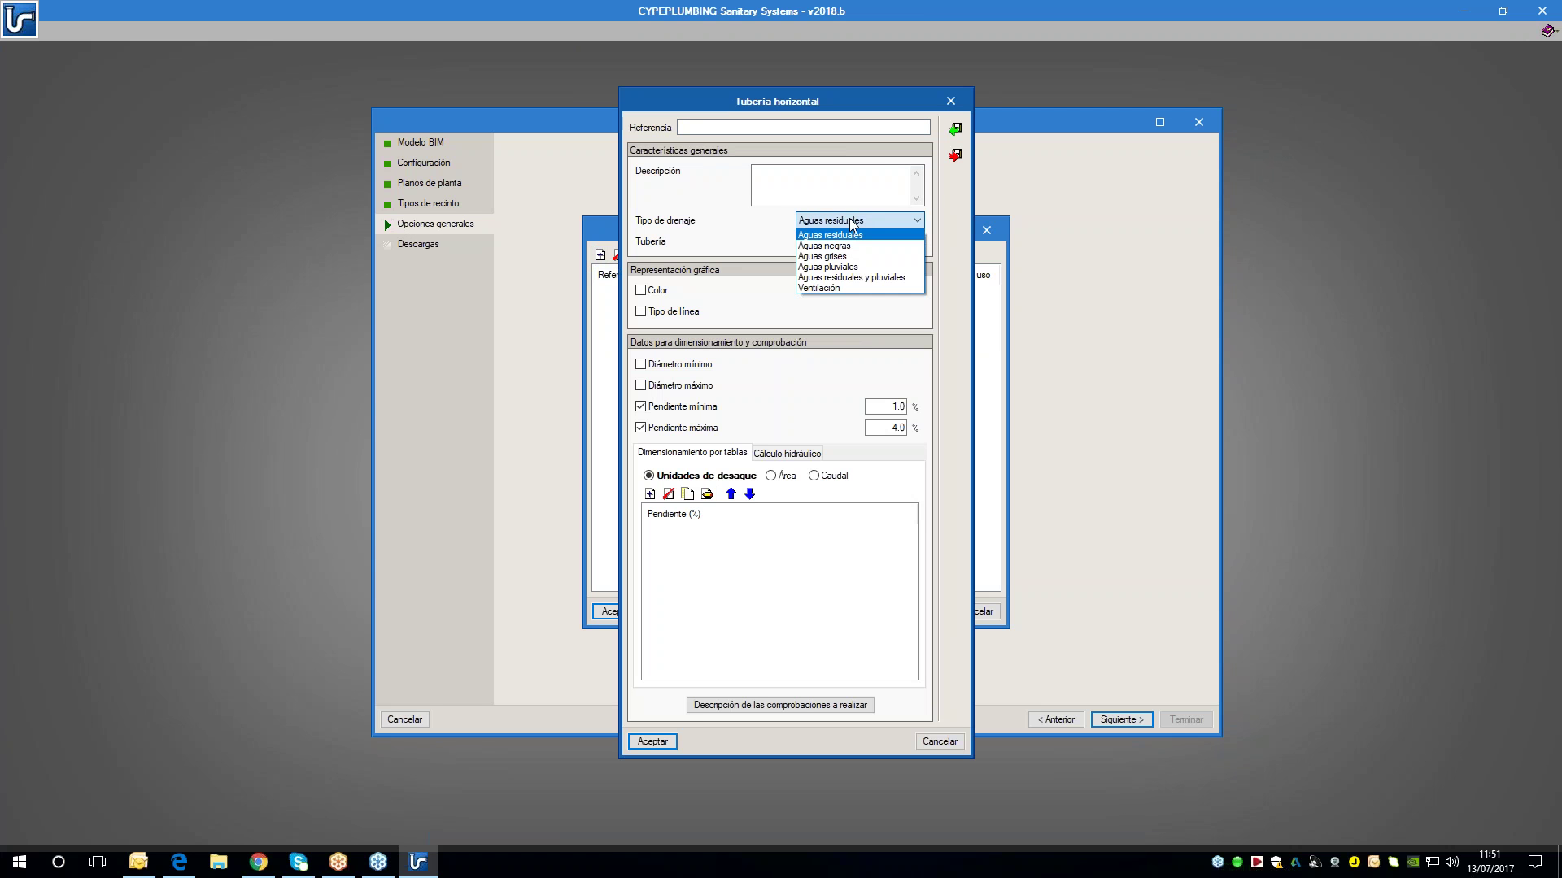
{"action": "left_click", "coordinate": [849, 218]}
{"action": "left_click", "coordinate": [810, 183]}
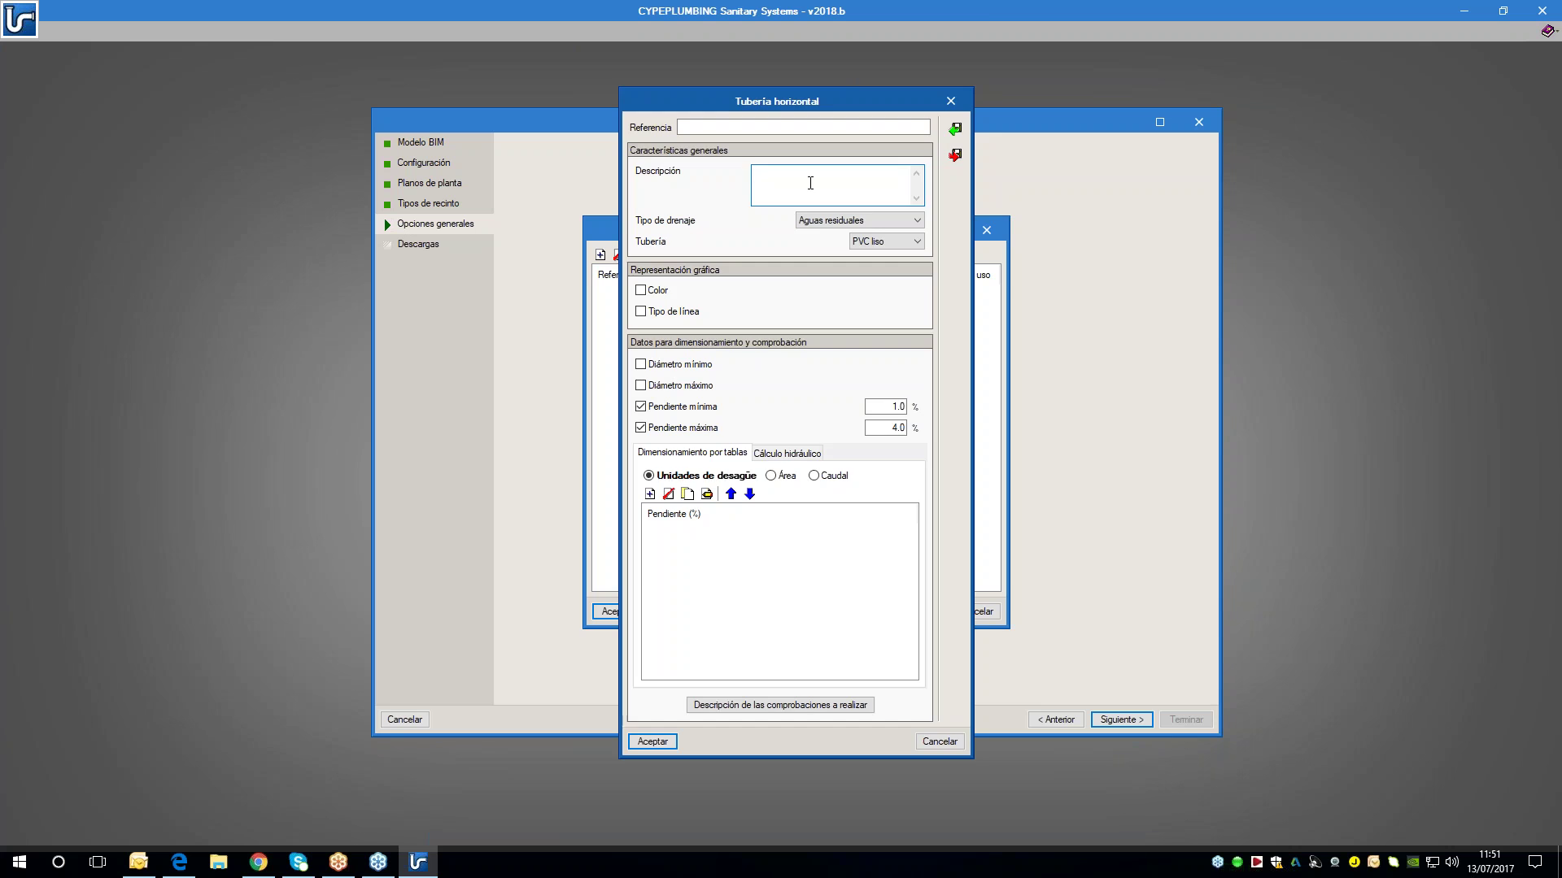
{"action": "key", "text": "Escape"}
{"action": "key", "text": "Escape"}
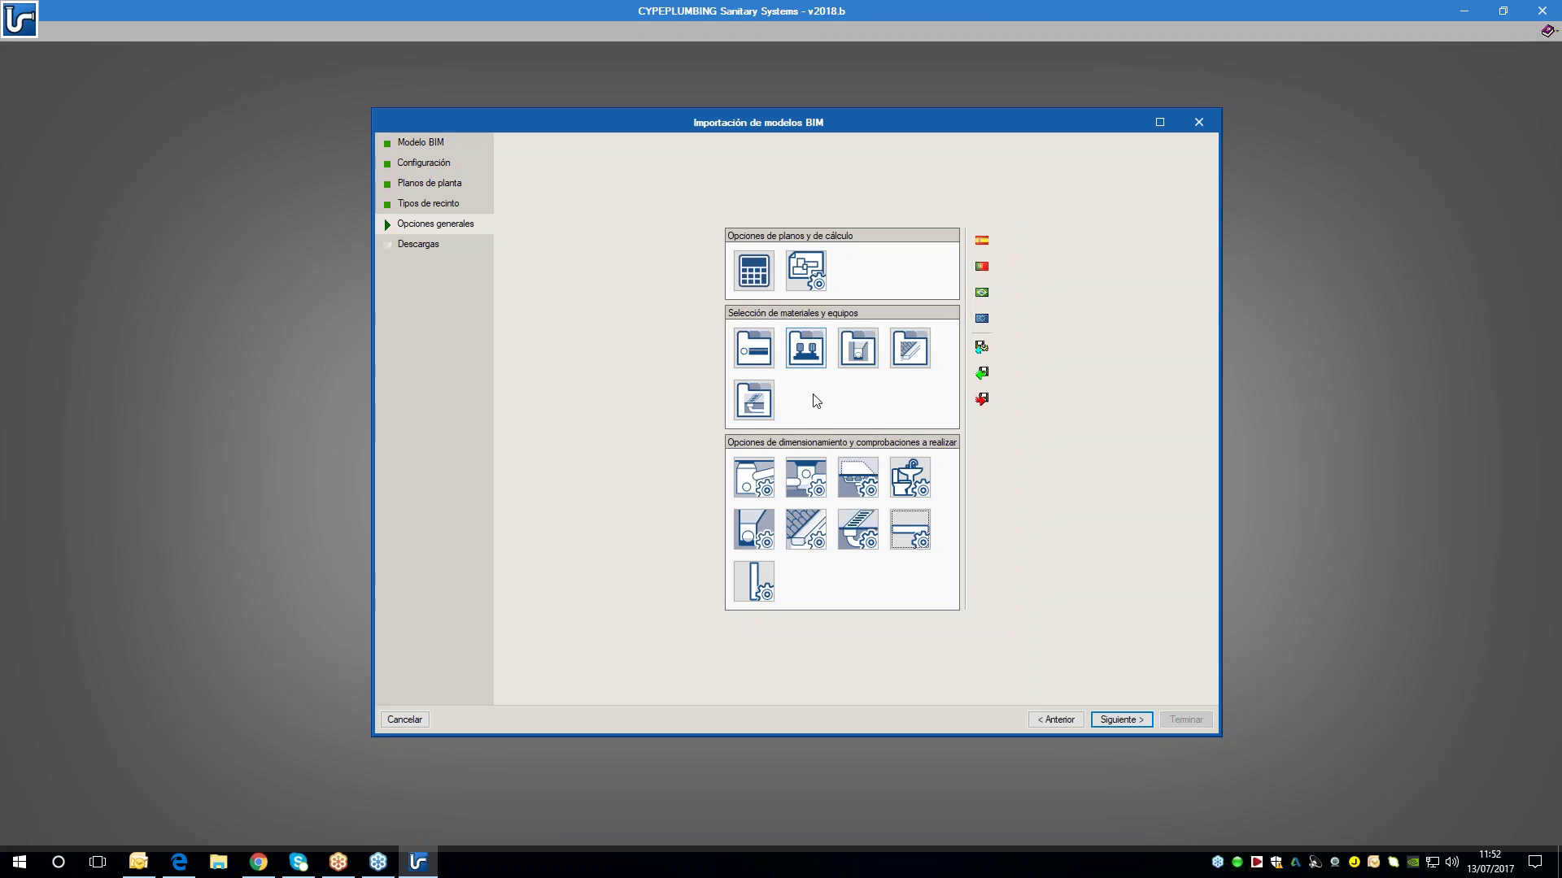
- Examine the description, Manning coefficient and diameters of the PVC liso pipe in the pipe catalogue, and accept it
{"action": "left_click", "coordinate": [755, 356]}
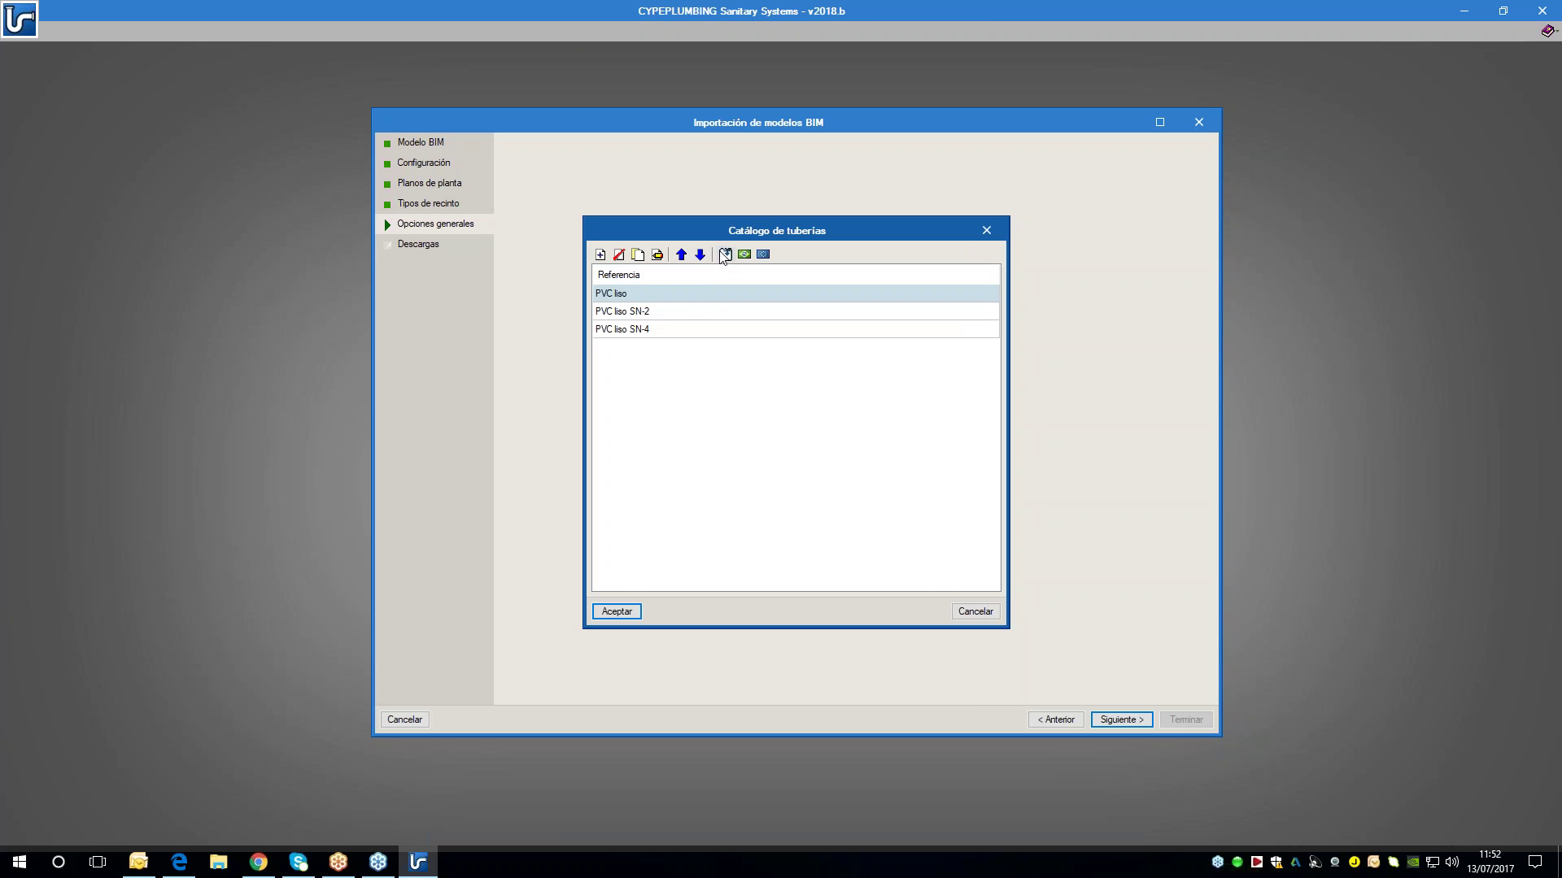
{"action": "double_click", "coordinate": [642, 299]}
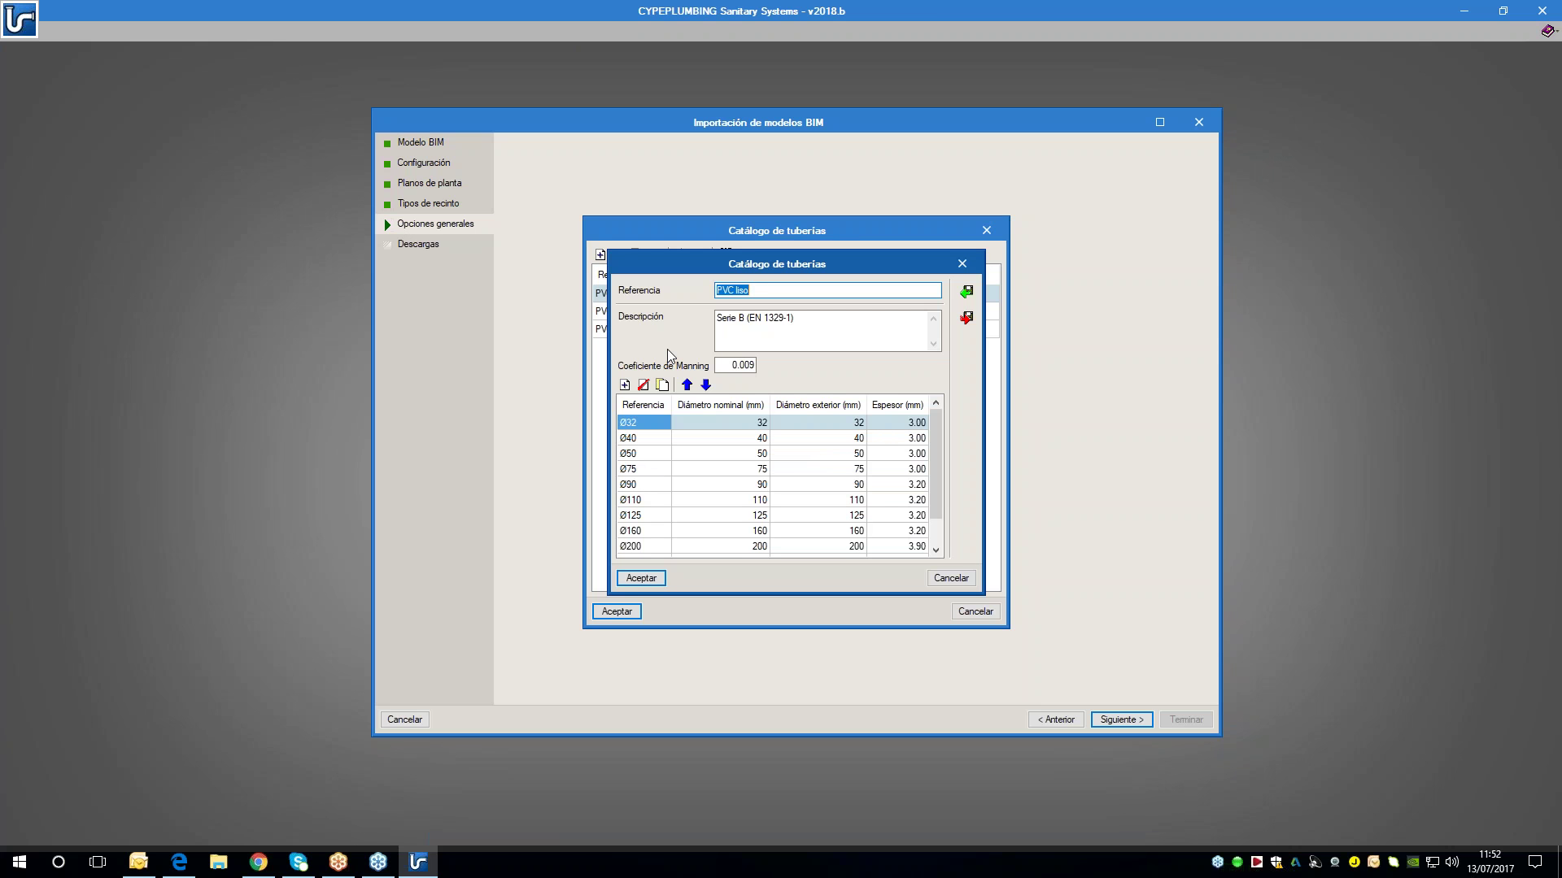
{"action": "left_click_drag", "start_coordinate": [717, 318], "coordinate": [795, 334]}
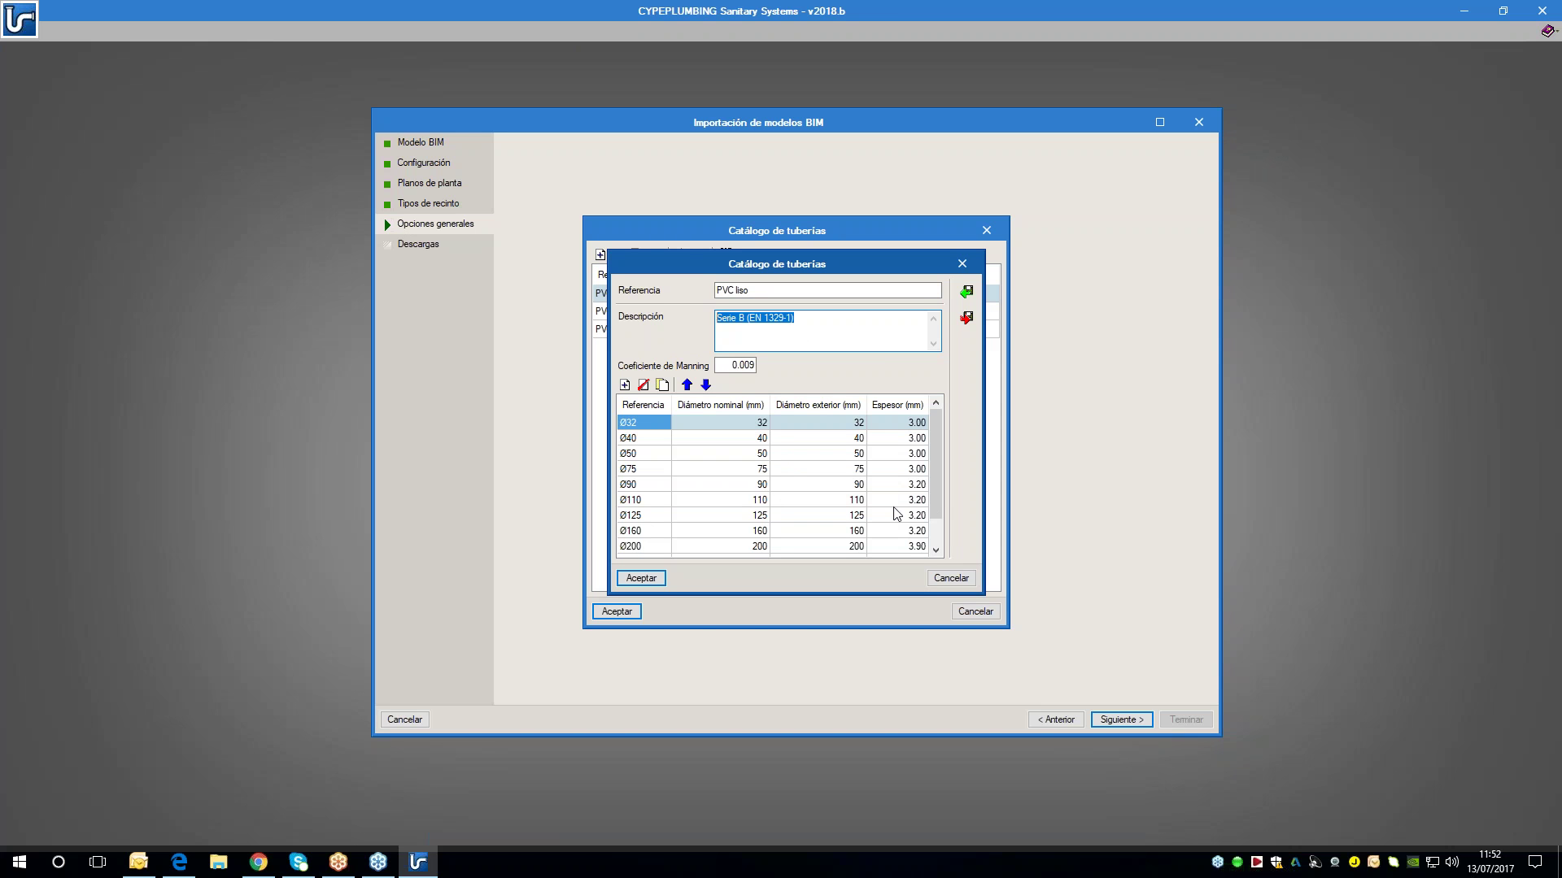
{"action": "left_click", "coordinate": [639, 578]}
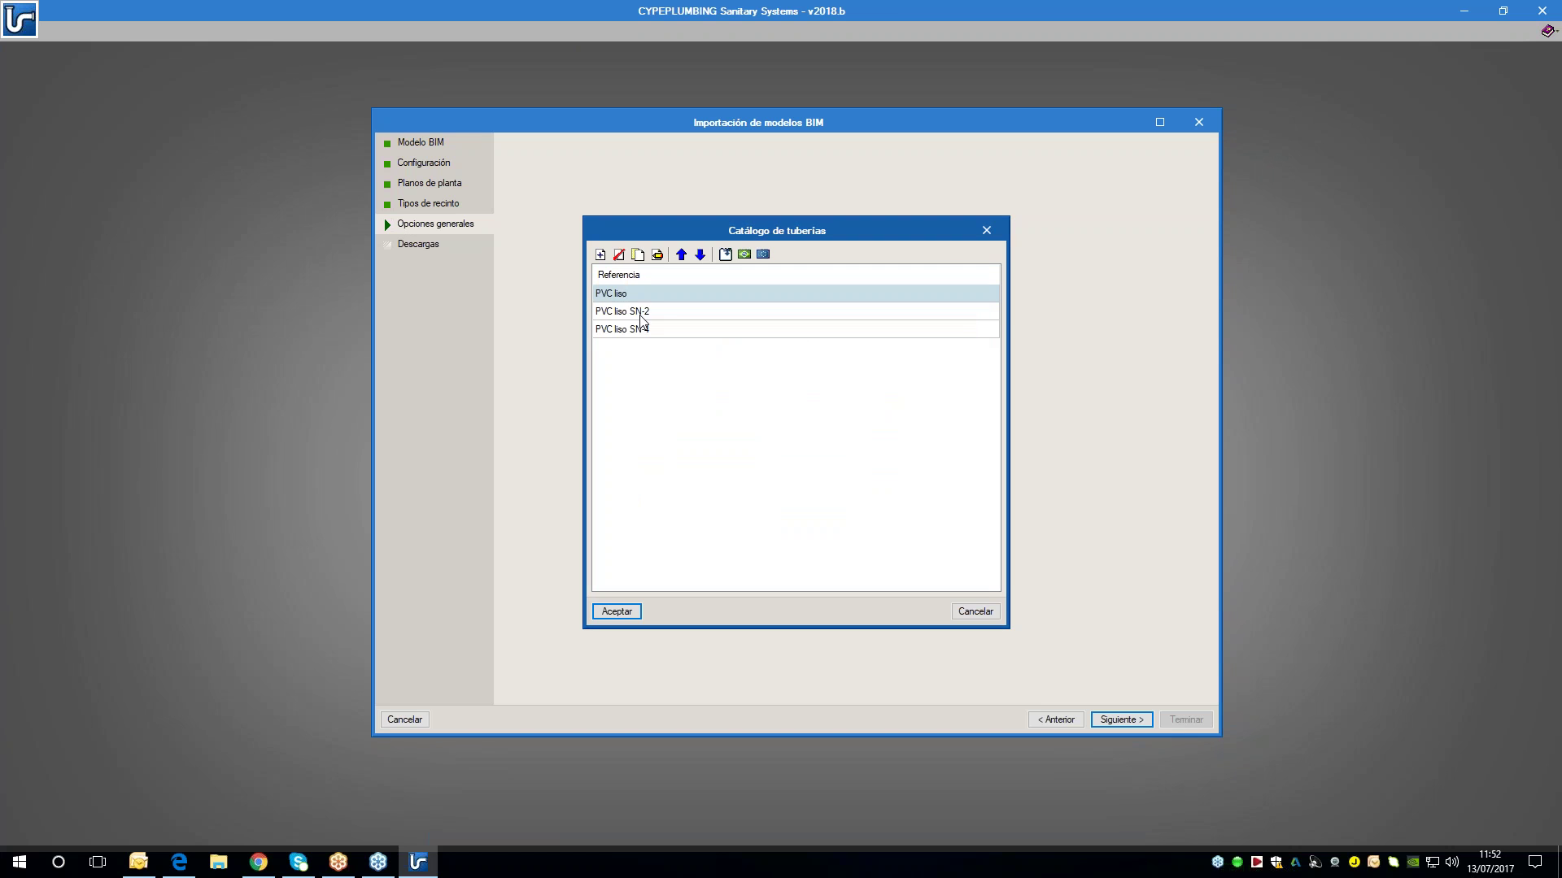
- Try adding a new pipe with one diameter row to the pipe catalogue, and cancel it
{"action": "left_click", "coordinate": [600, 255]}
{"action": "left_click", "coordinate": [624, 385]}
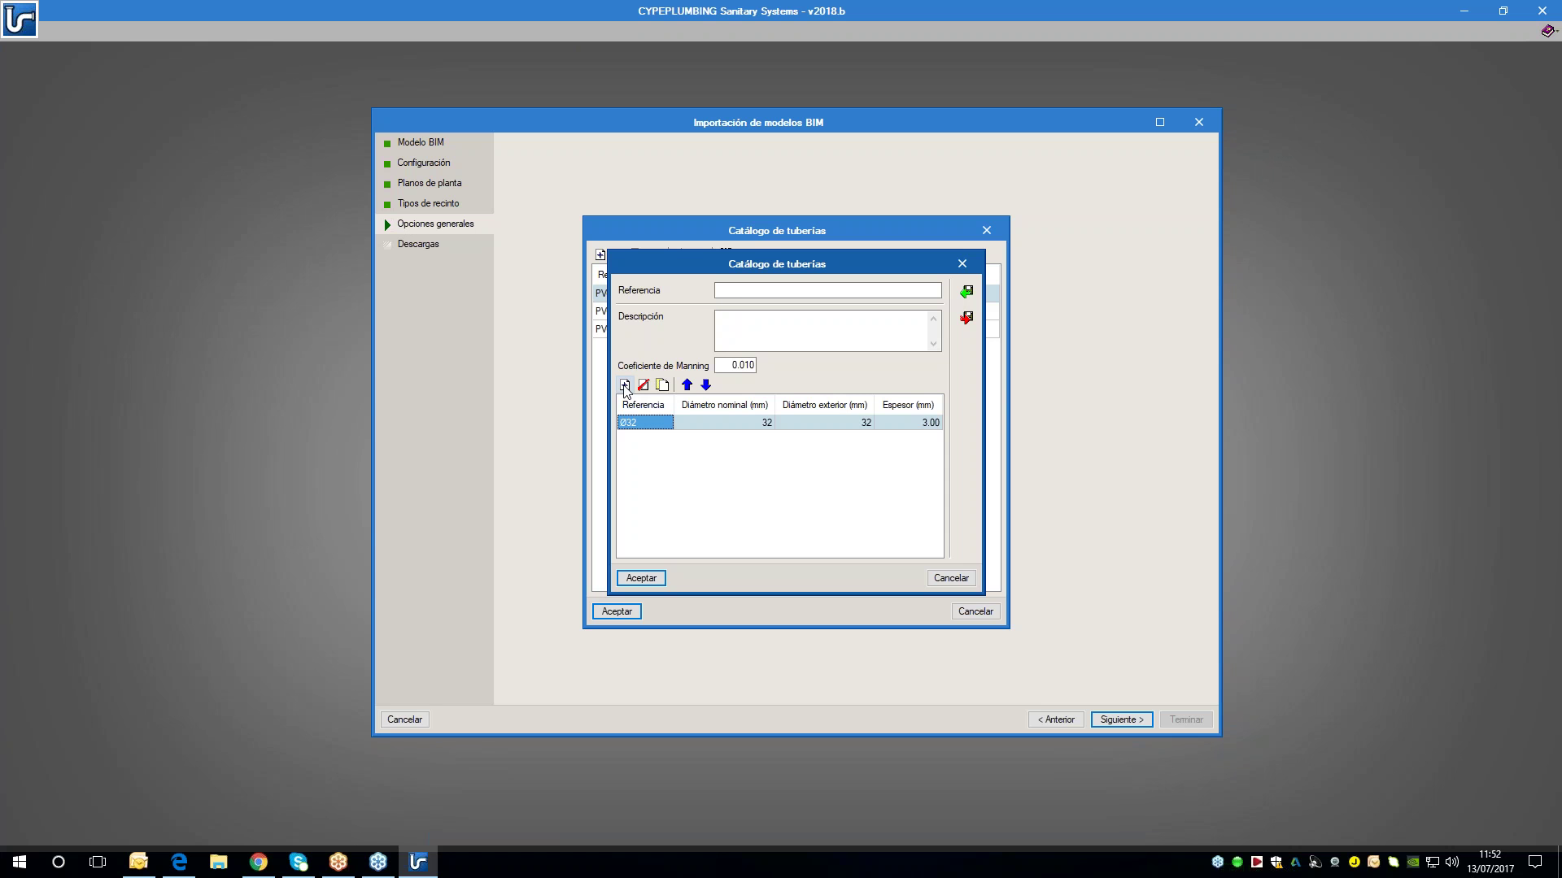
{"action": "left_click", "coordinate": [949, 580]}
- Examine the diameter list of the PVC liso SN-2 pipe and close it without changes
{"action": "double_click", "coordinate": [677, 314]}
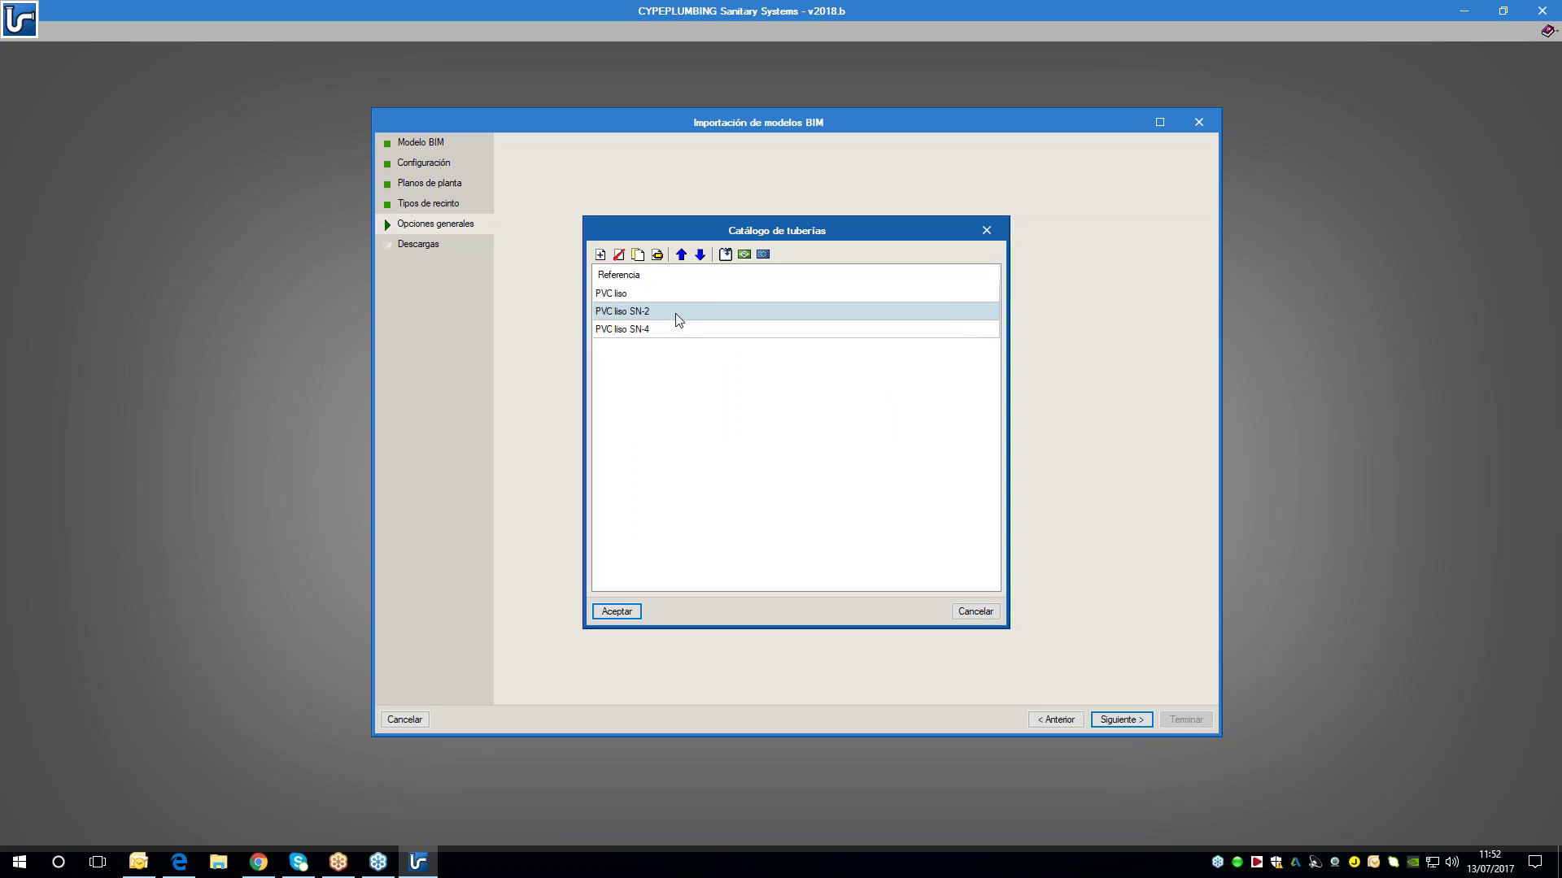
{"action": "key", "text": "Escape"}
{"action": "double_click", "coordinate": [679, 316]}
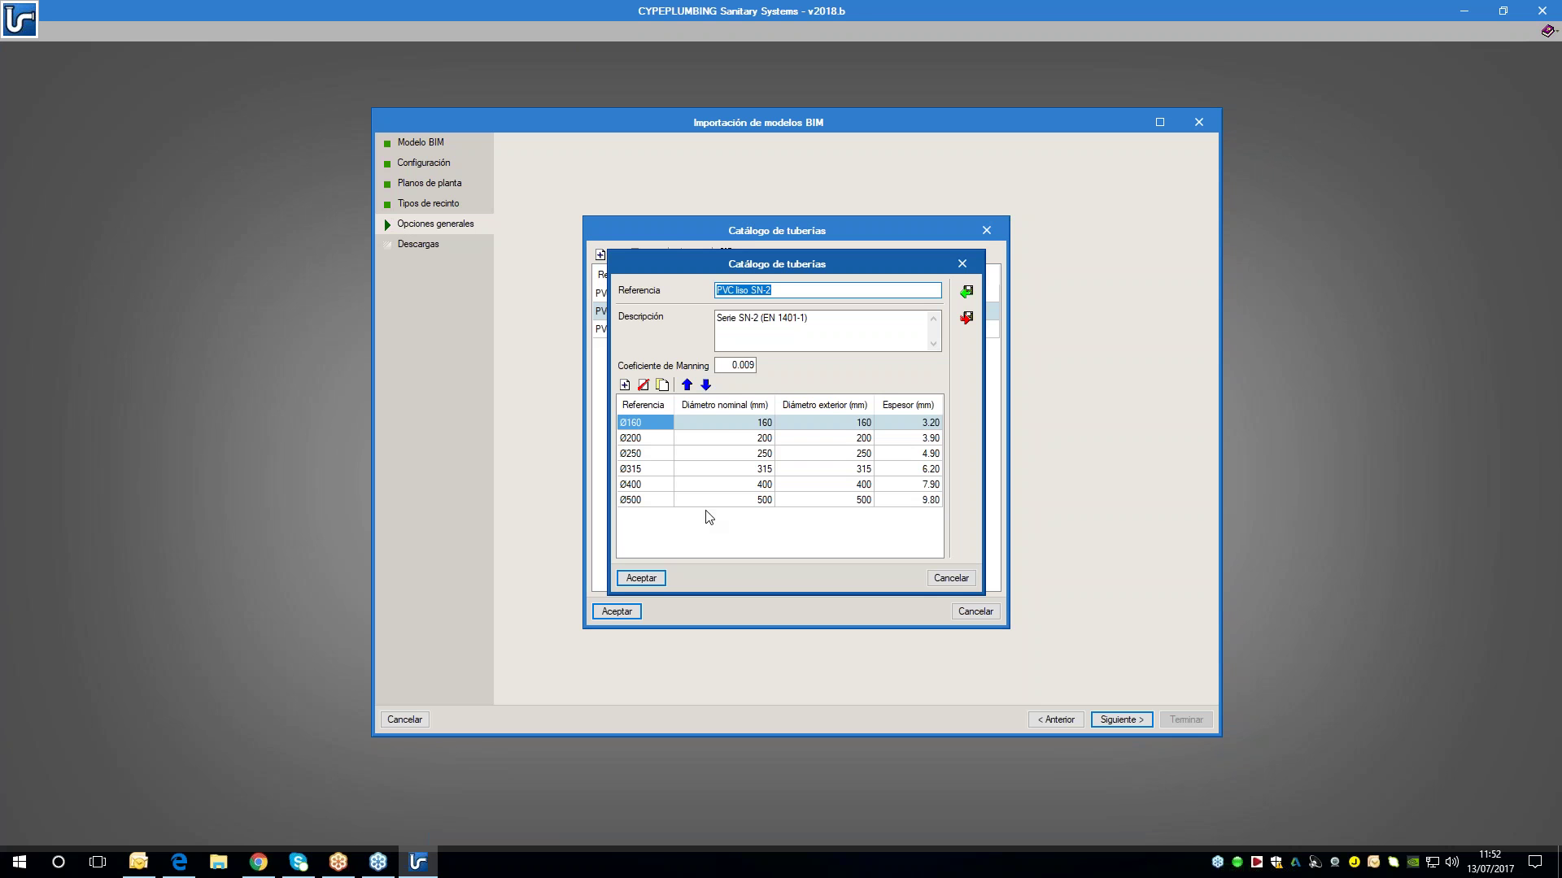
{"action": "key", "text": "Escape"}
- Duplicate the PVC liso SN-2 pipe, review the copy's data, and close the pipe catalogue
{"action": "left_click", "coordinate": [638, 255]}
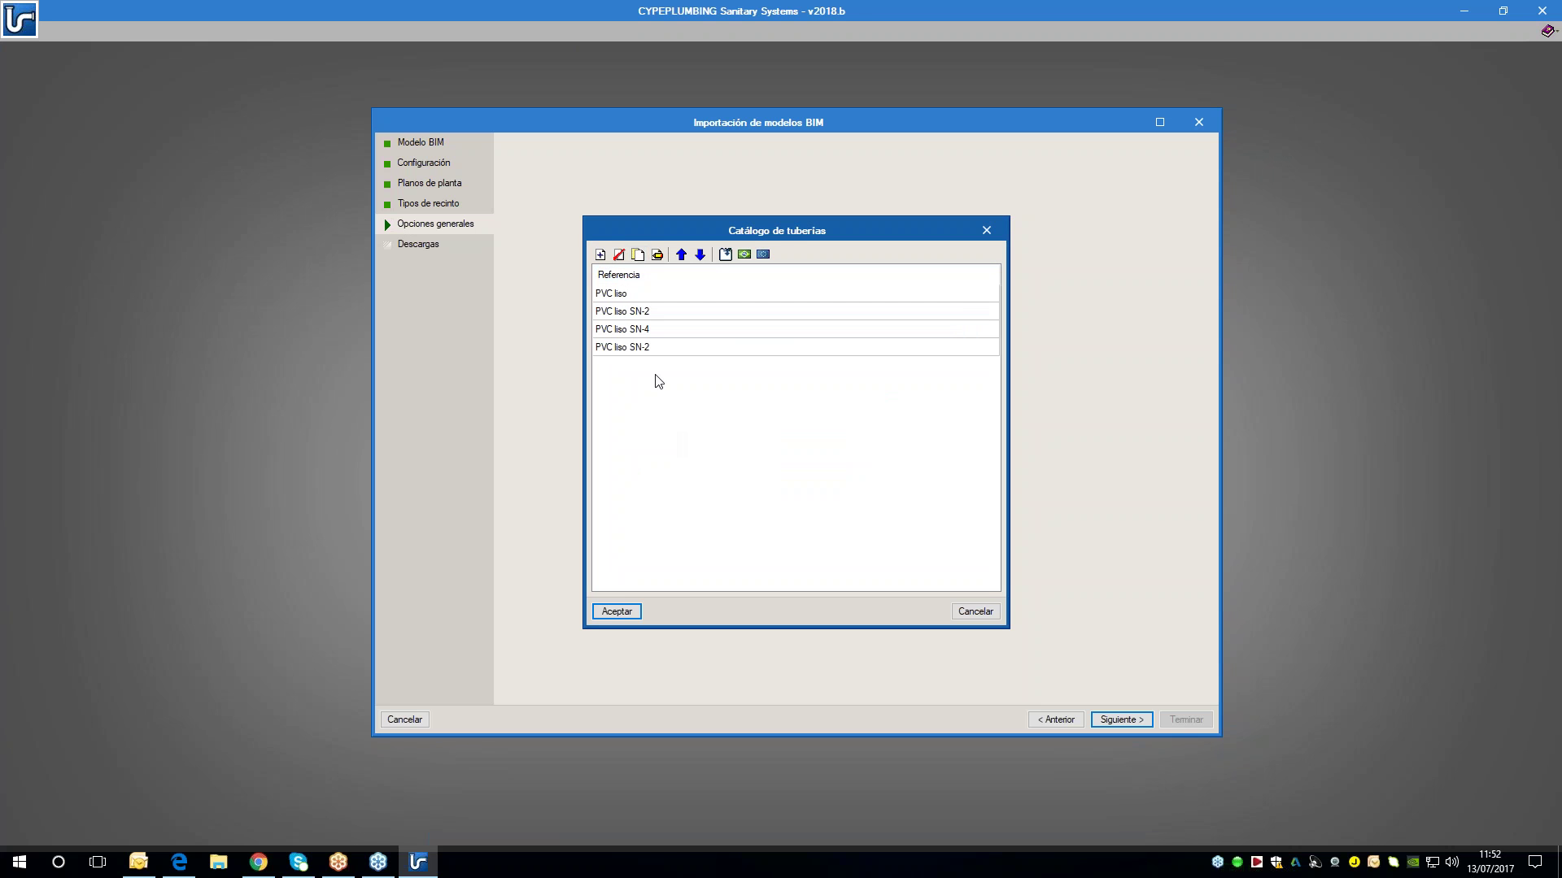
{"action": "double_click", "coordinate": [665, 347]}
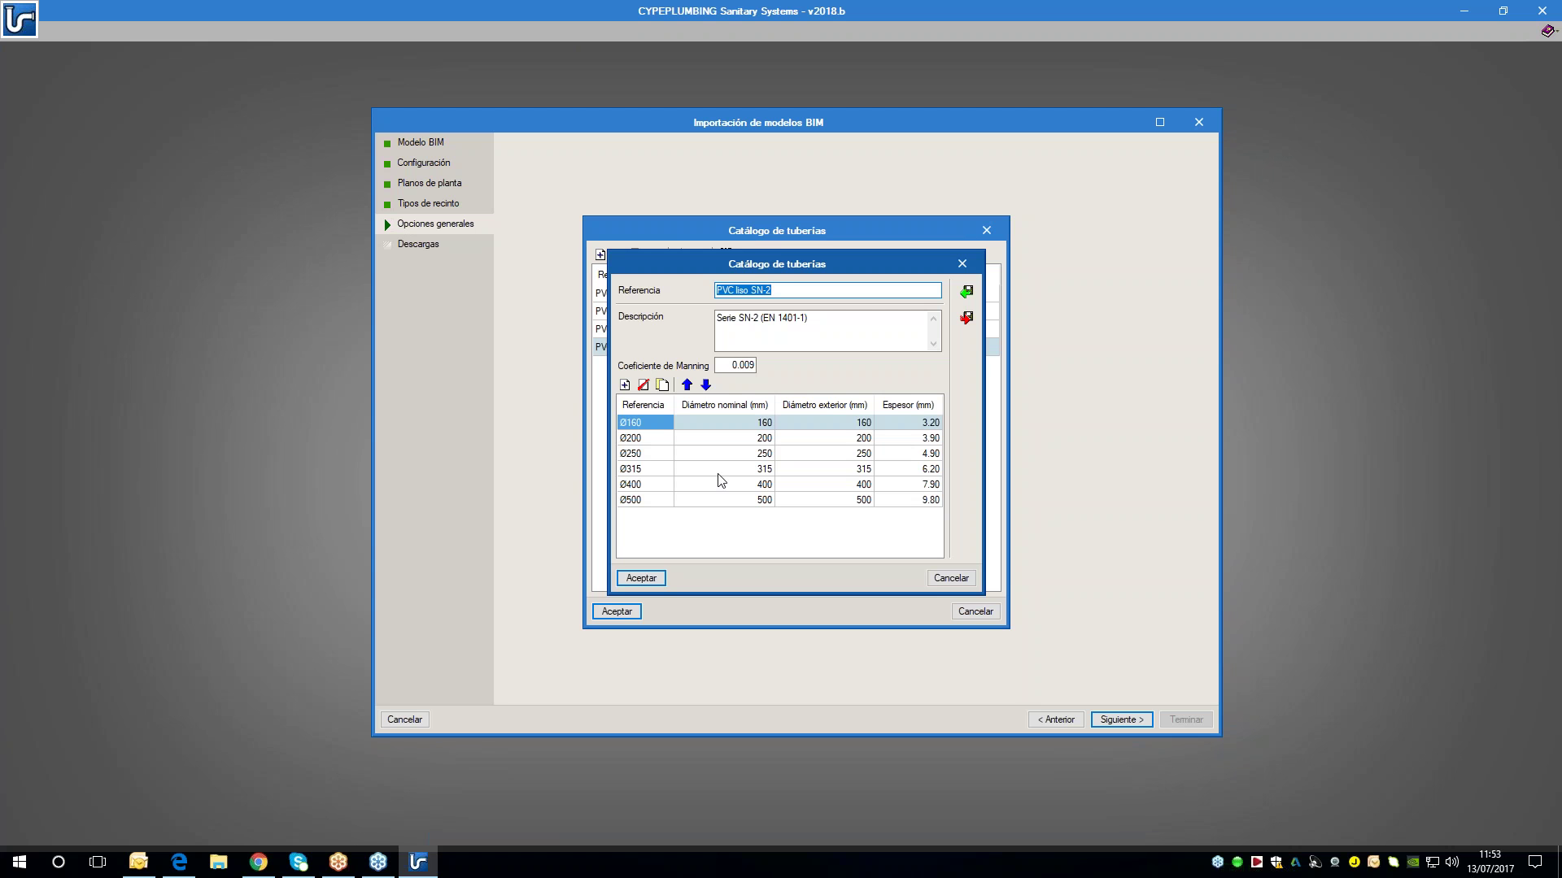
{"action": "key", "text": "Return"}
{"action": "key", "text": "Return"}
- Examine the flow-pressure curve of Tipo 1 (0.5 kW) in the Electrobombas sumergibles tipo 1 series, and close the pressure pump catalogue
{"action": "left_click", "coordinate": [805, 348]}
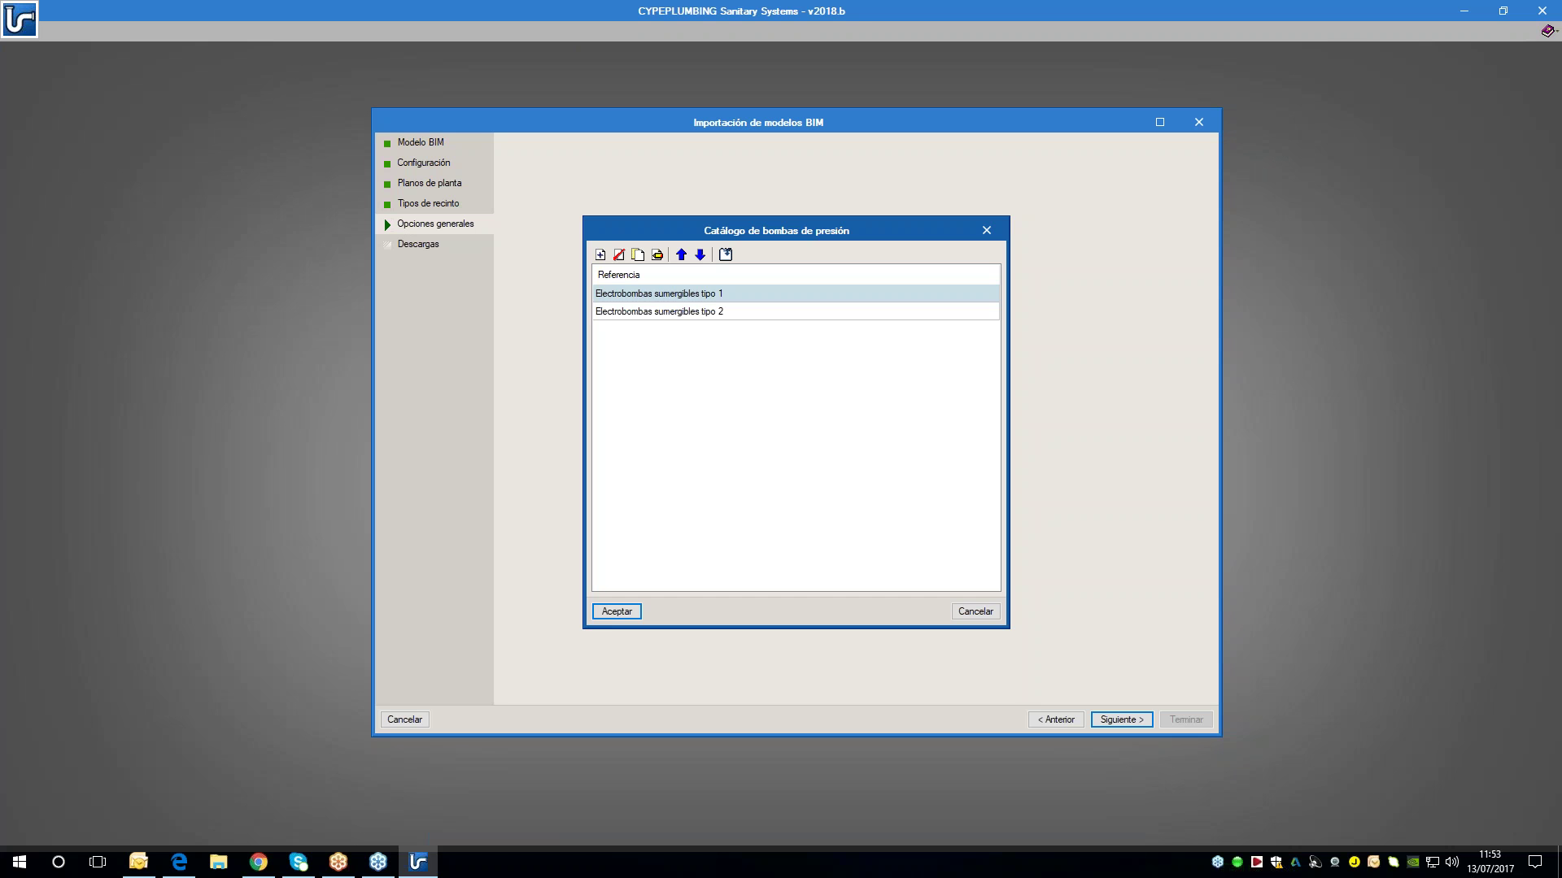
{"action": "double_click", "coordinate": [688, 300]}
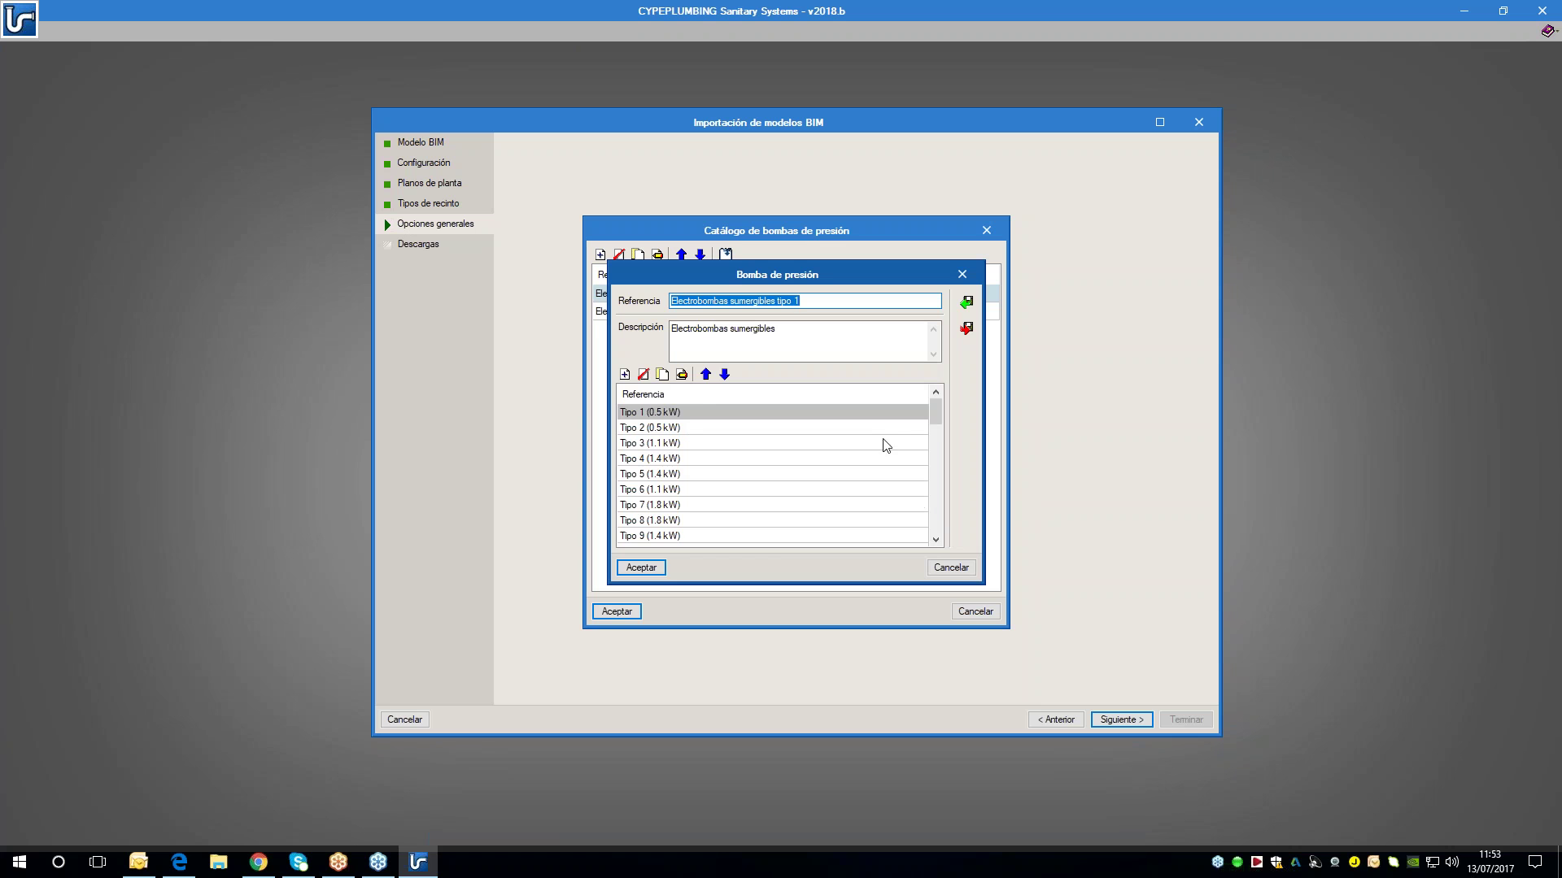
{"action": "mouse_move", "coordinate": [935, 413]}
{"action": "left_mouse_down"}
{"action": "mouse_move", "coordinate": [950, 534]}
{"action": "mouse_move", "coordinate": [949, 394]}
{"action": "left_mouse_up"}
{"action": "double_click", "coordinate": [693, 410]}
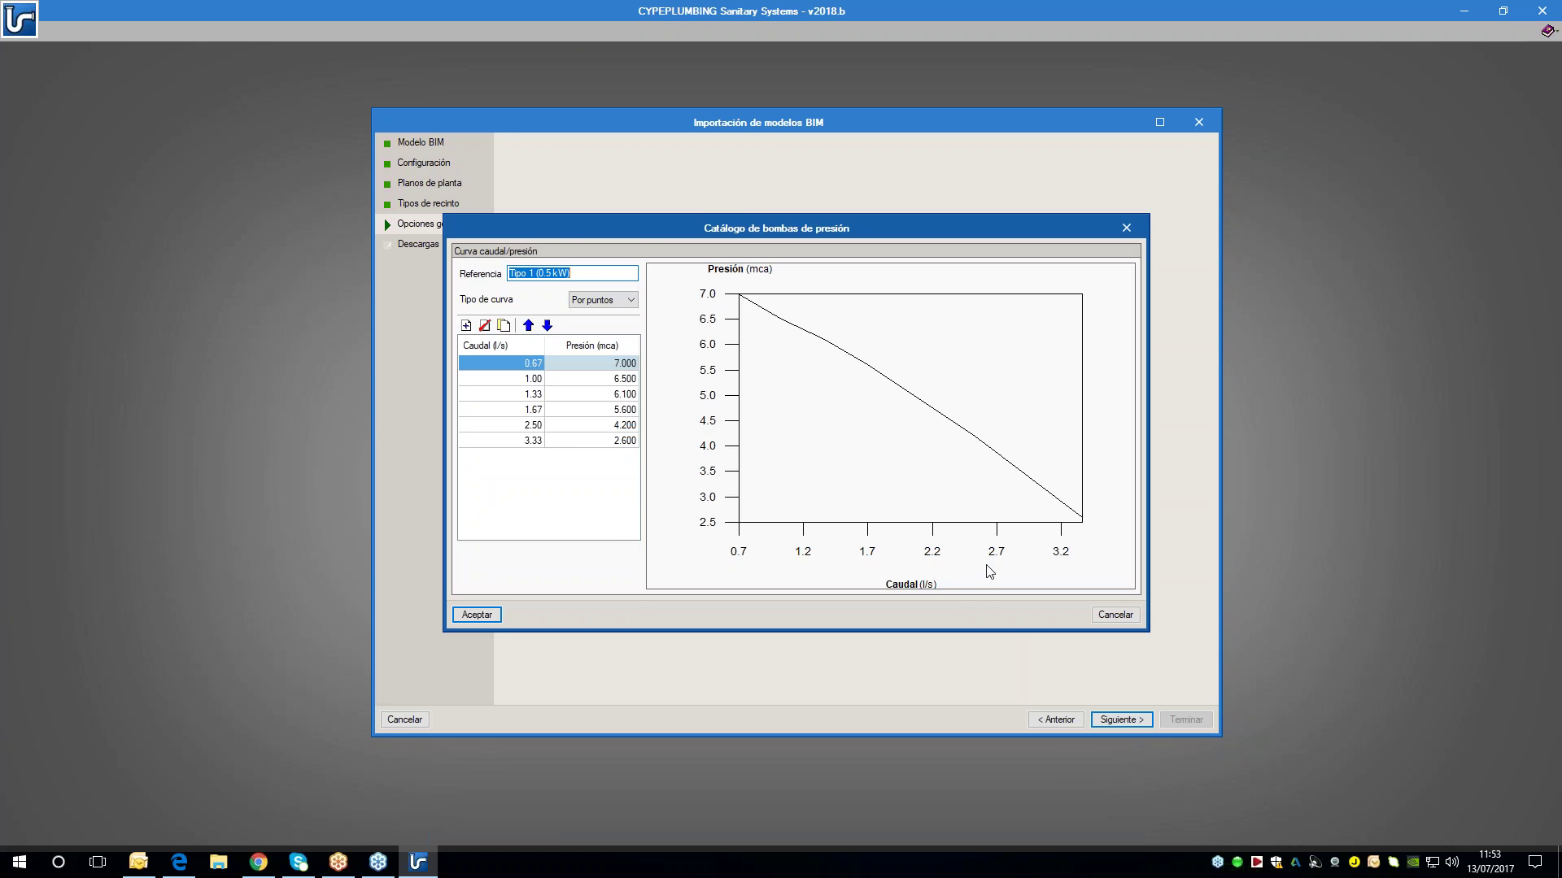
{"action": "key", "text": "Escape"}
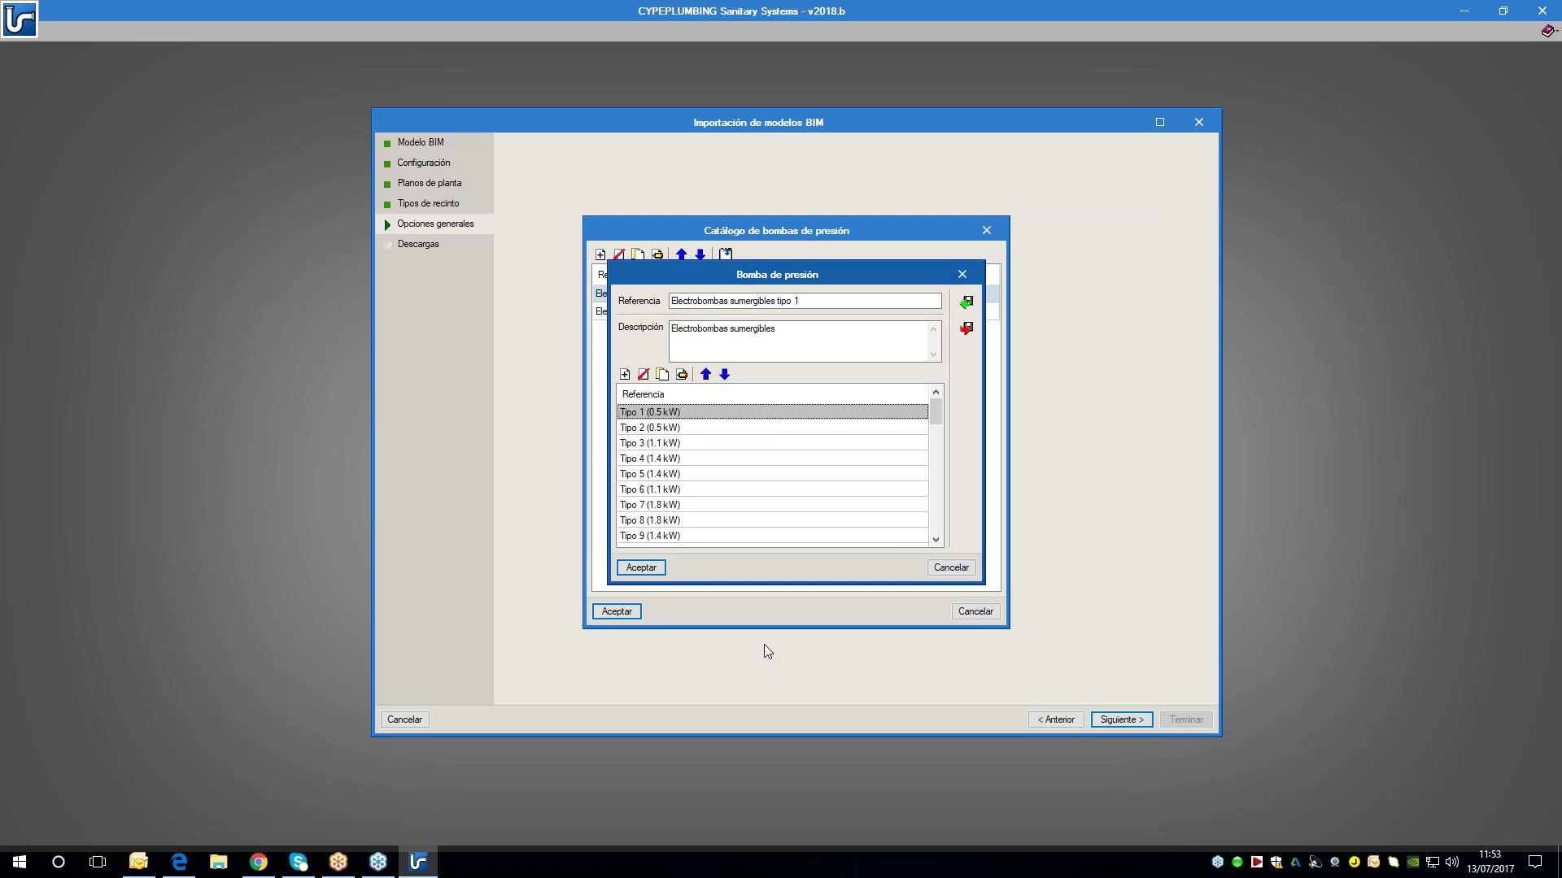
{"action": "key", "text": "Escape"}
{"action": "key", "text": "Escape"}
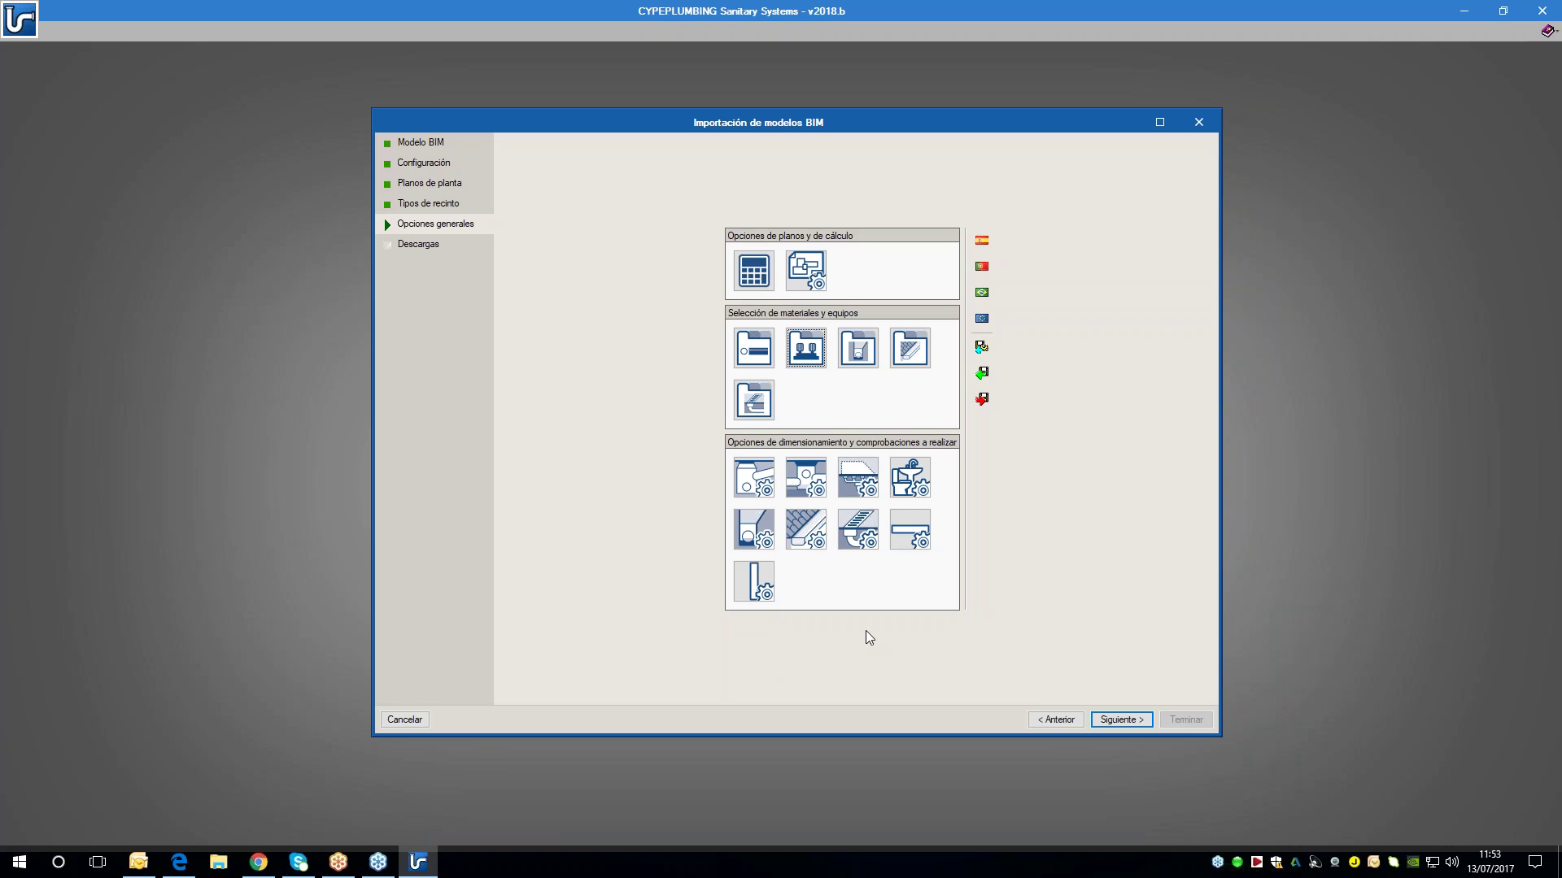
- Examine how a new horizontal pipe's drainage-unit table is defined by slope and diameter, and cancel without adding the pipe
{"action": "left_click", "coordinate": [917, 540]}
{"action": "left_click", "coordinate": [599, 255]}
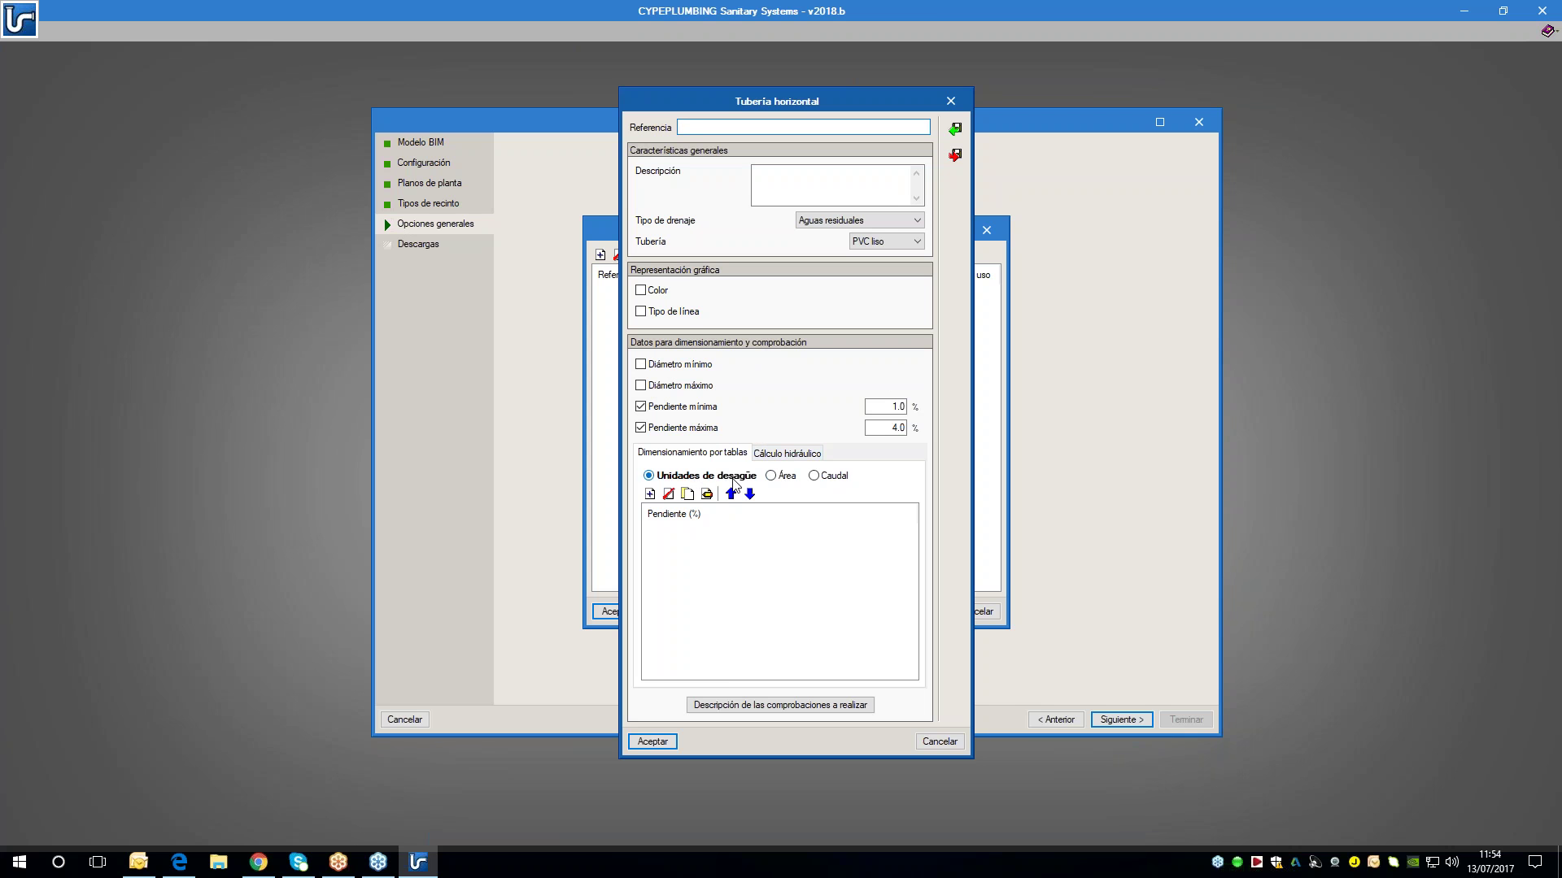
{"action": "left_click", "coordinate": [650, 494]}
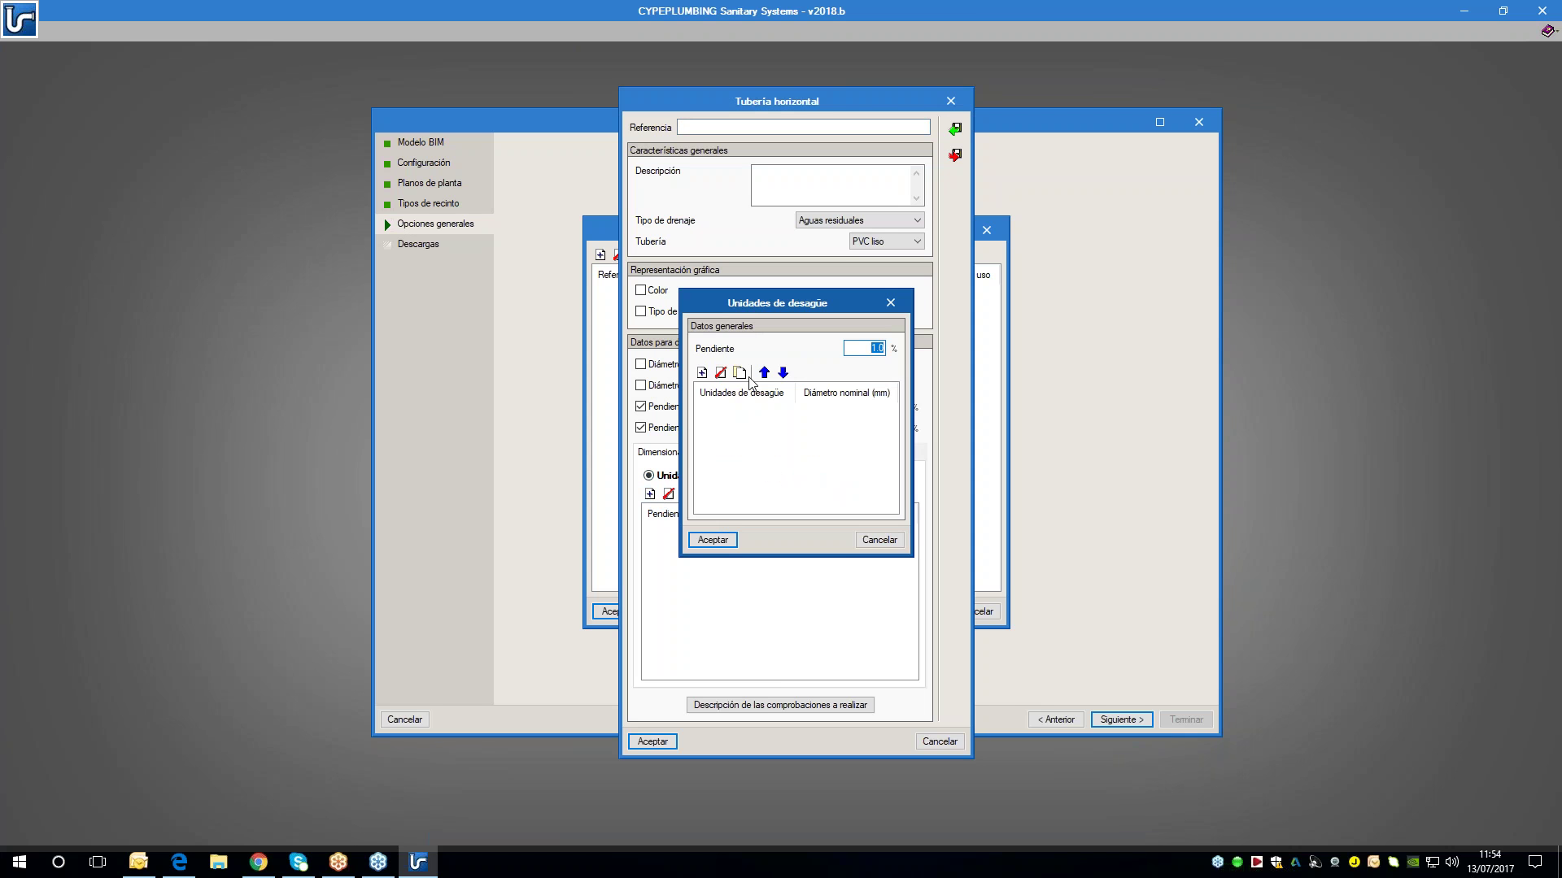
{"action": "left_click", "coordinate": [702, 373]}
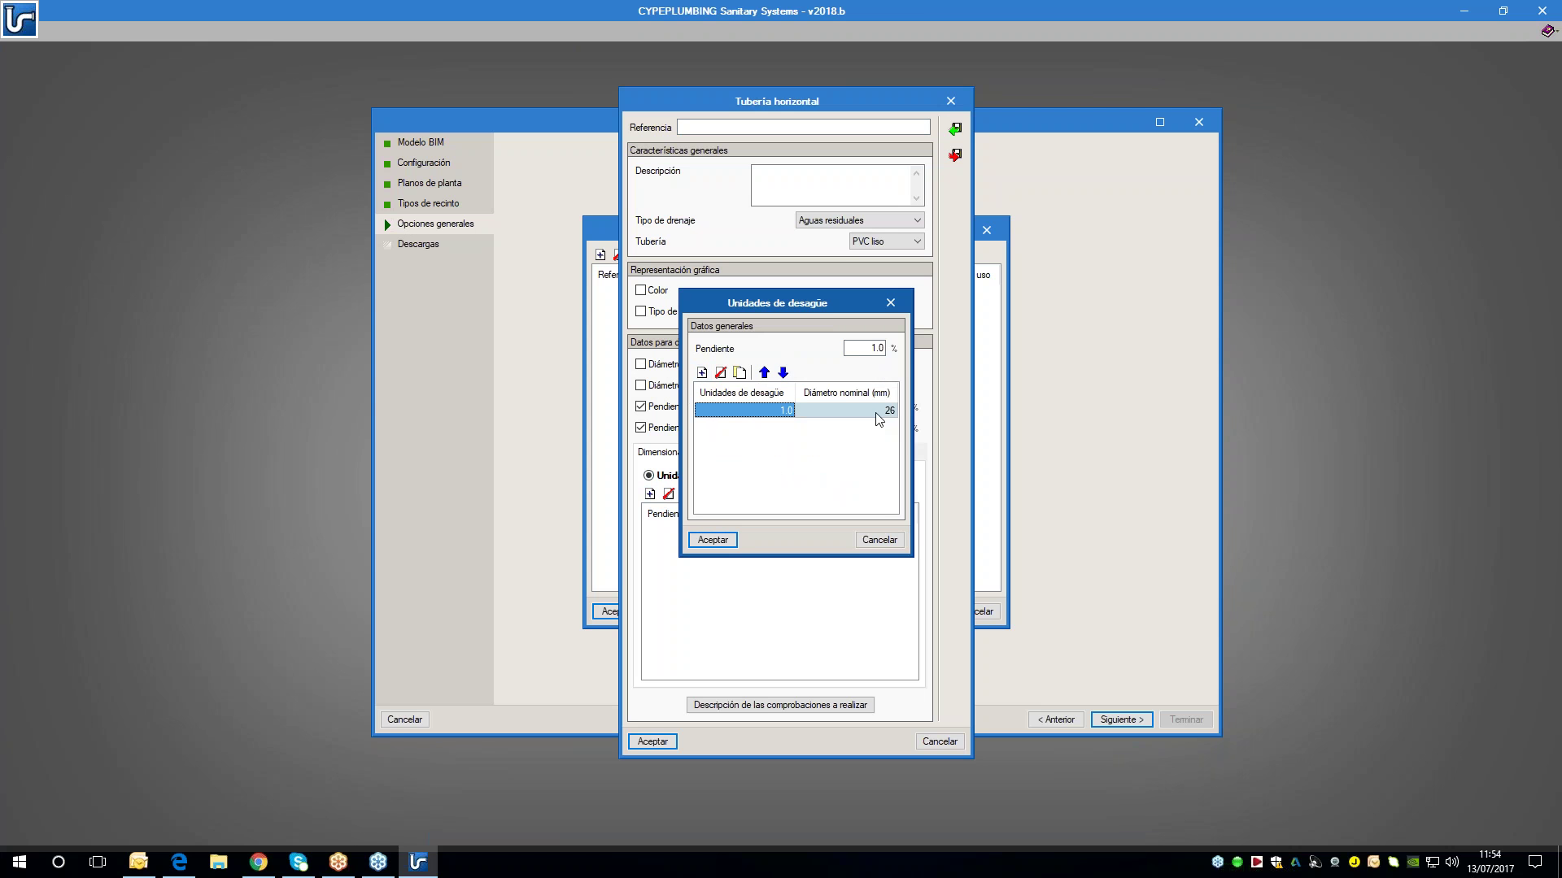
{"action": "left_click", "coordinate": [879, 540]}
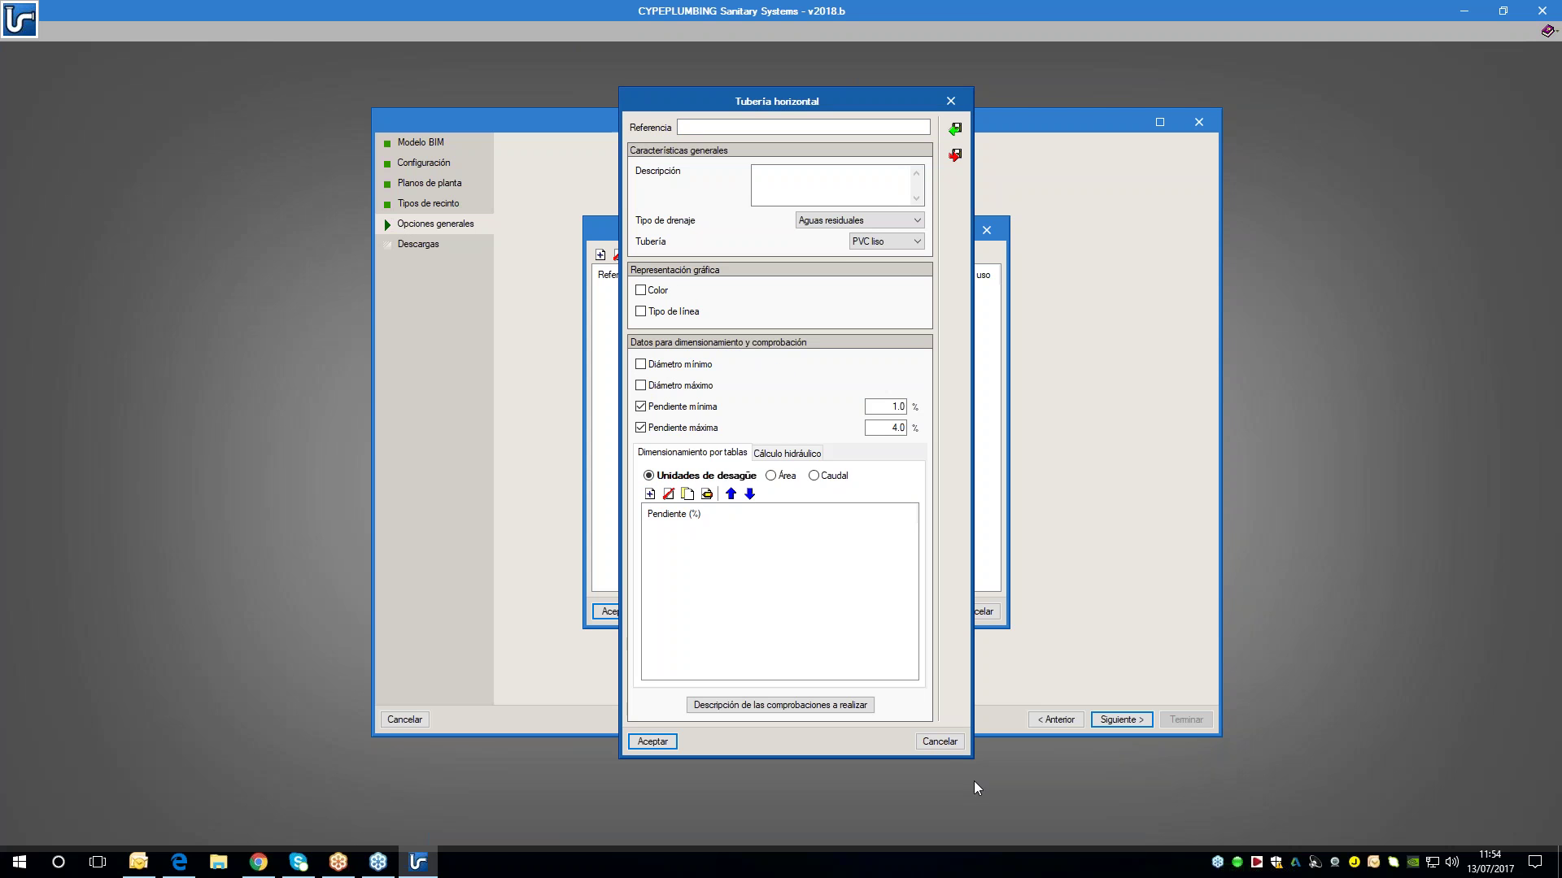
{"action": "left_click", "coordinate": [954, 743]}
{"action": "left_click", "coordinate": [976, 617]}
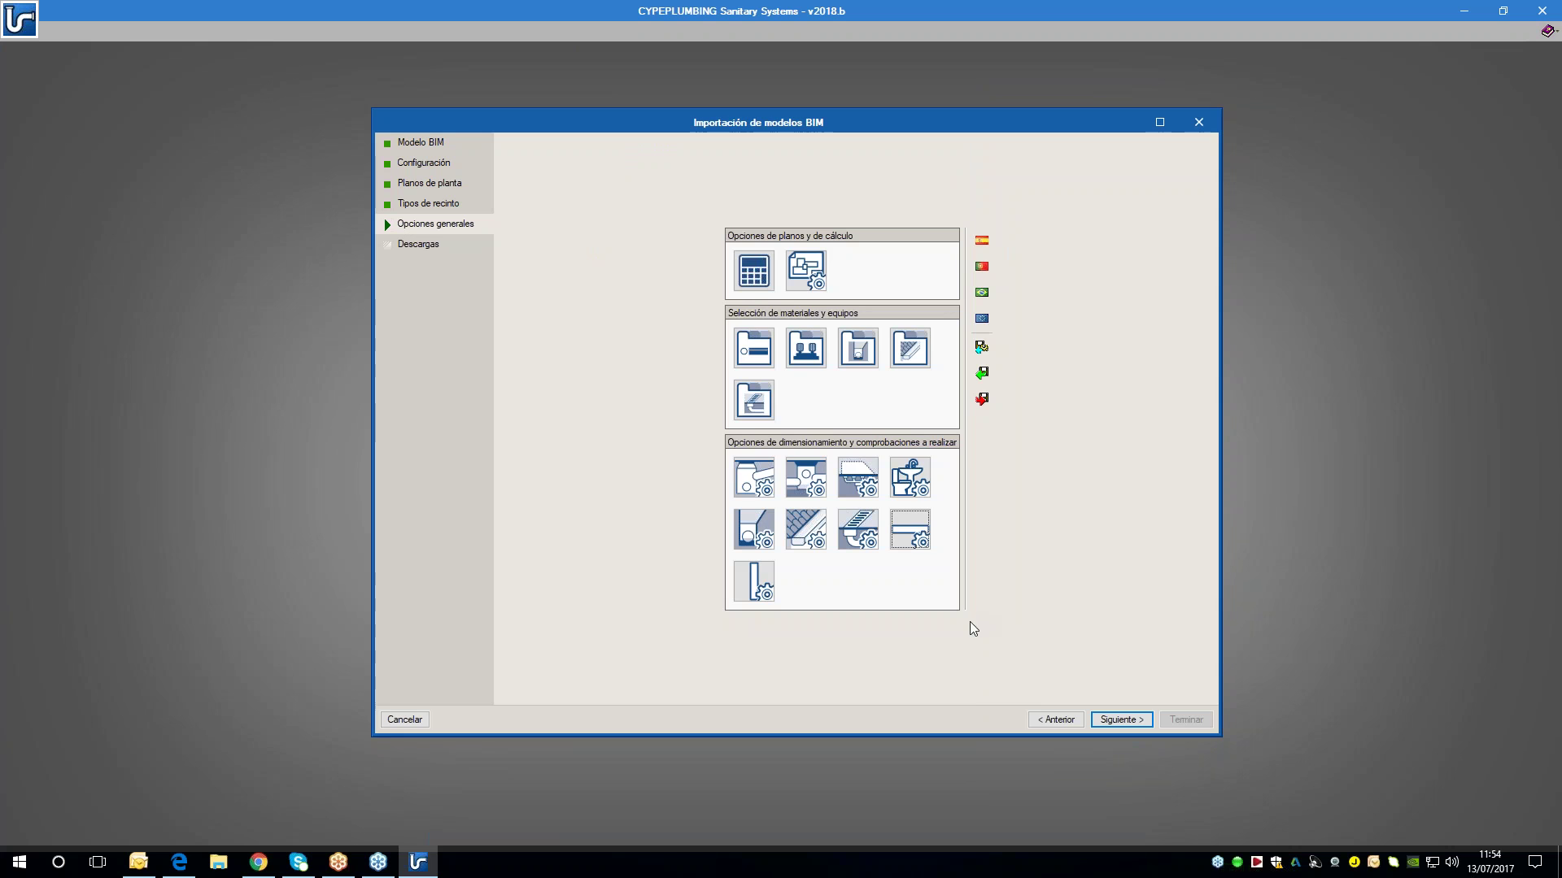
- Apply the Spanish HS 5 Evacuación de aguas predefined options with Cálculo hidráulico enabled
{"action": "left_click", "coordinate": [982, 240]}
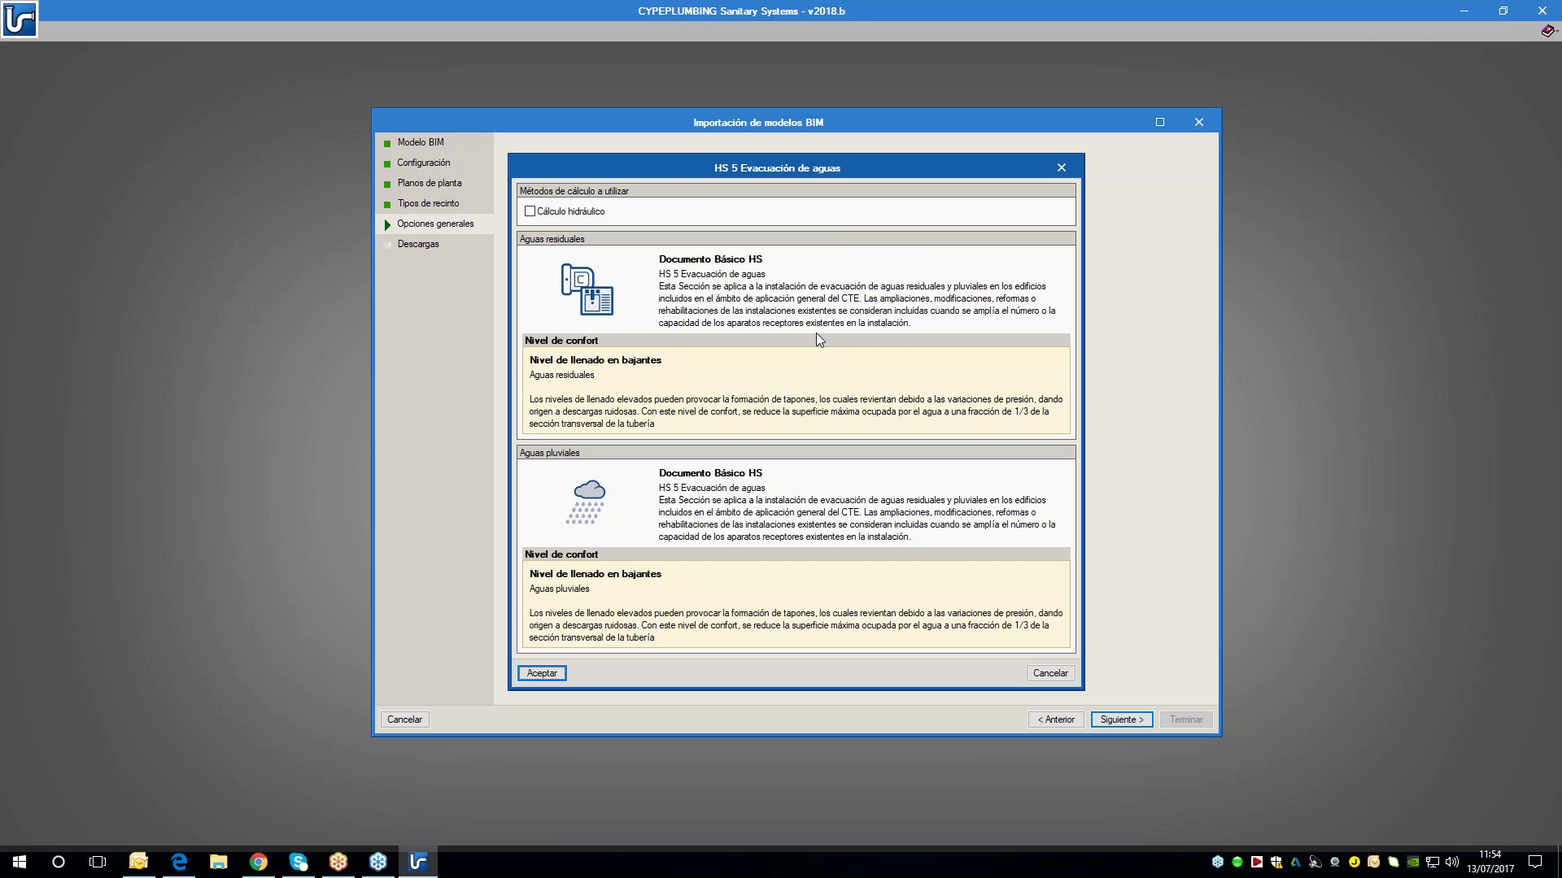
{"action": "left_click", "coordinate": [567, 211]}
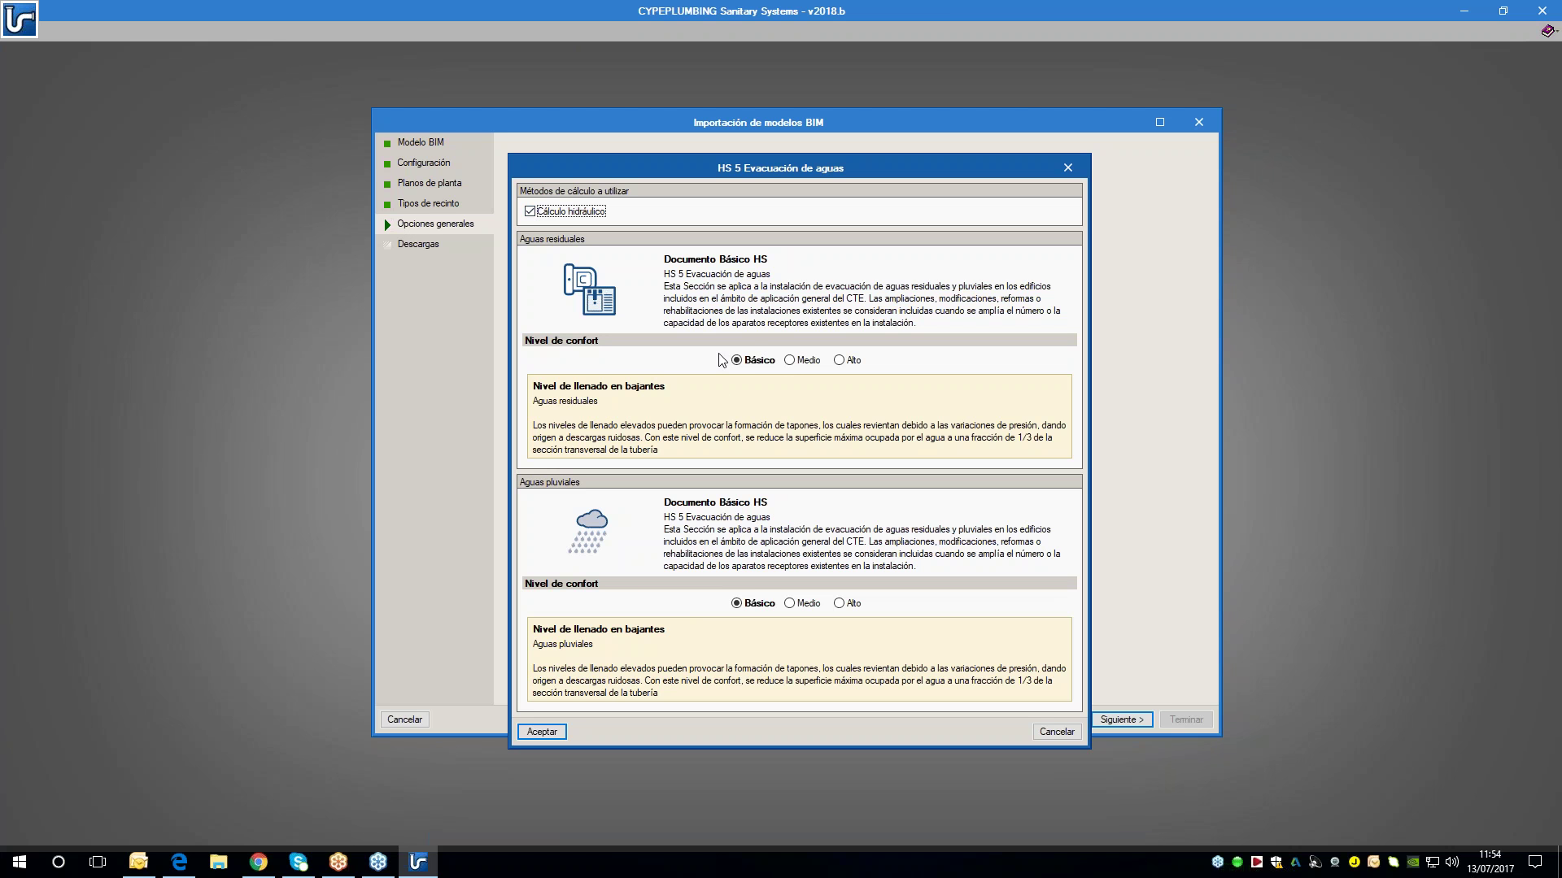
{"action": "left_click", "coordinate": [558, 732]}
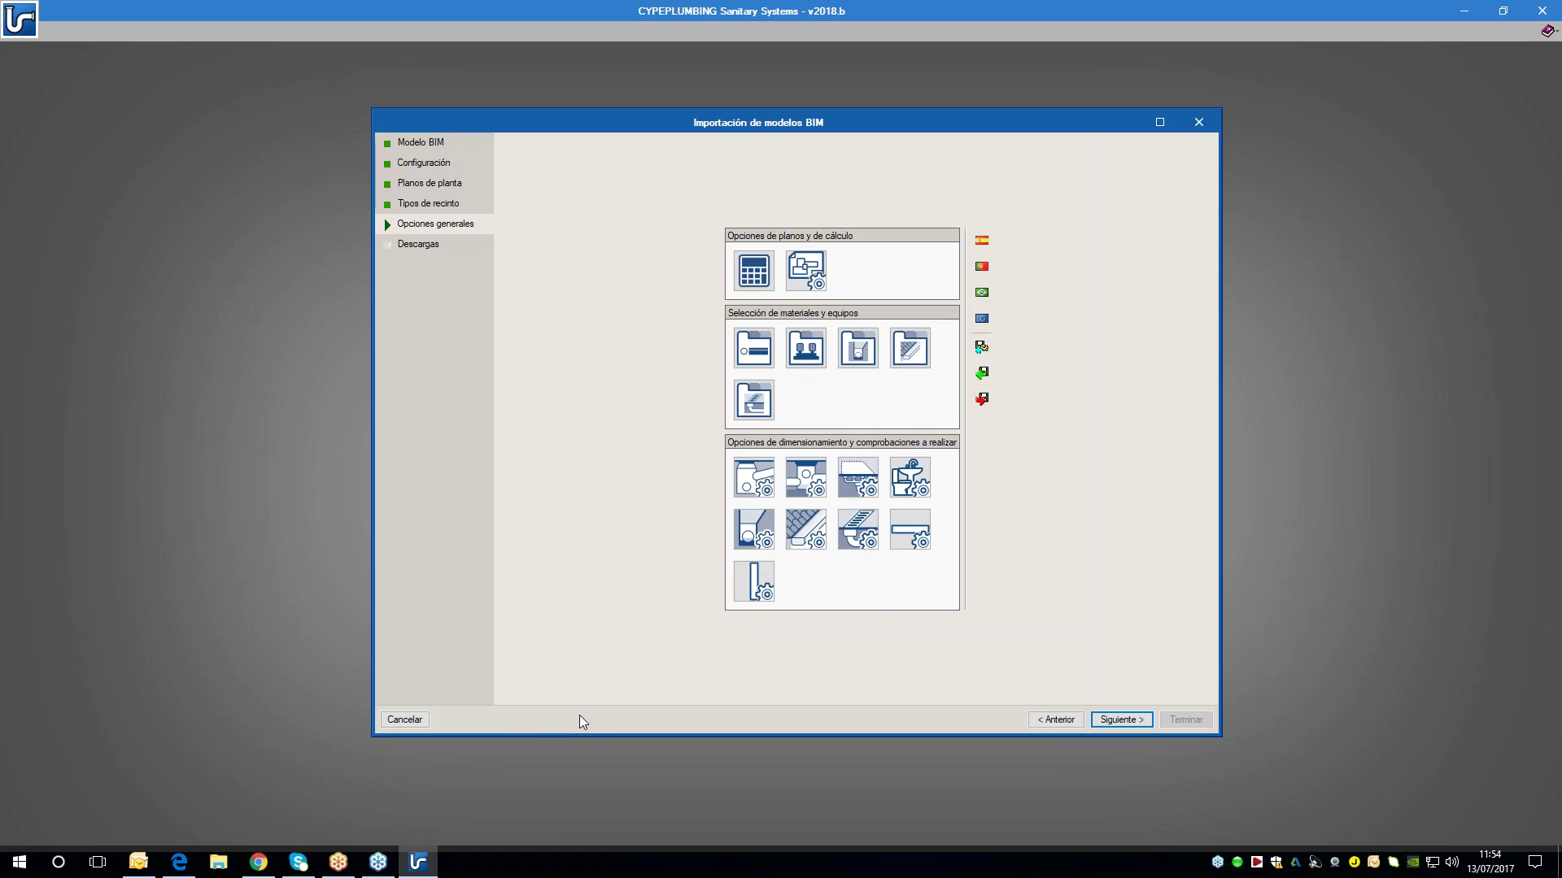
- Review the first four material and equipment catalogues, starting with pipes and pressure pumps, and close each without changes
{"action": "left_click", "coordinate": [773, 359]}
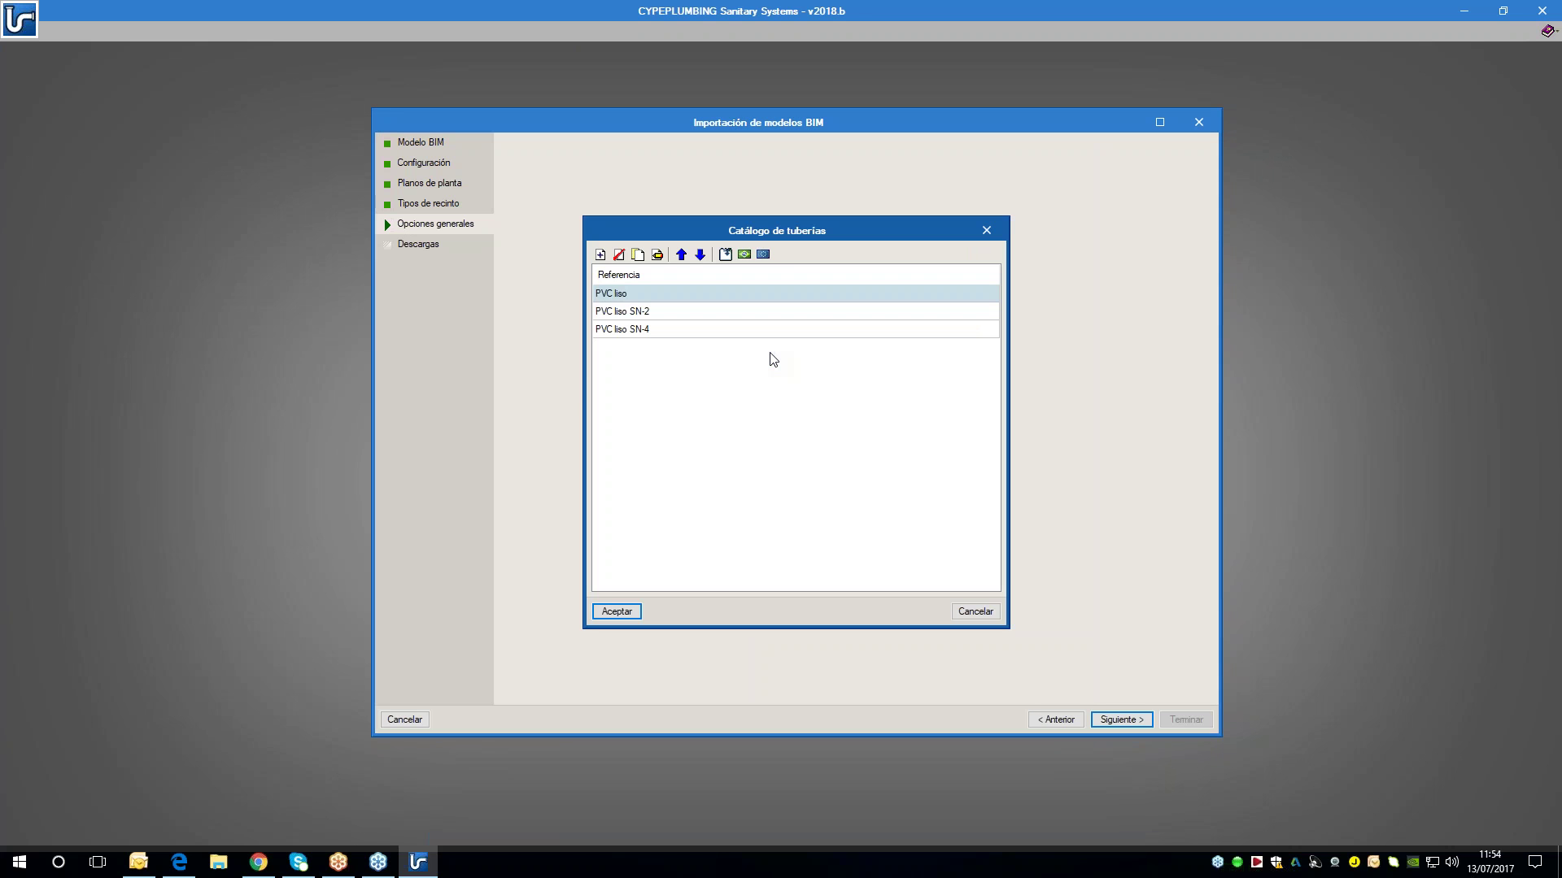
{"action": "key", "text": "Escape"}
{"action": "left_click", "coordinate": [793, 353]}
{"action": "key", "text": "Escape"}
{"action": "left_click", "coordinate": [852, 353]}
{"action": "key", "text": "Escape"}
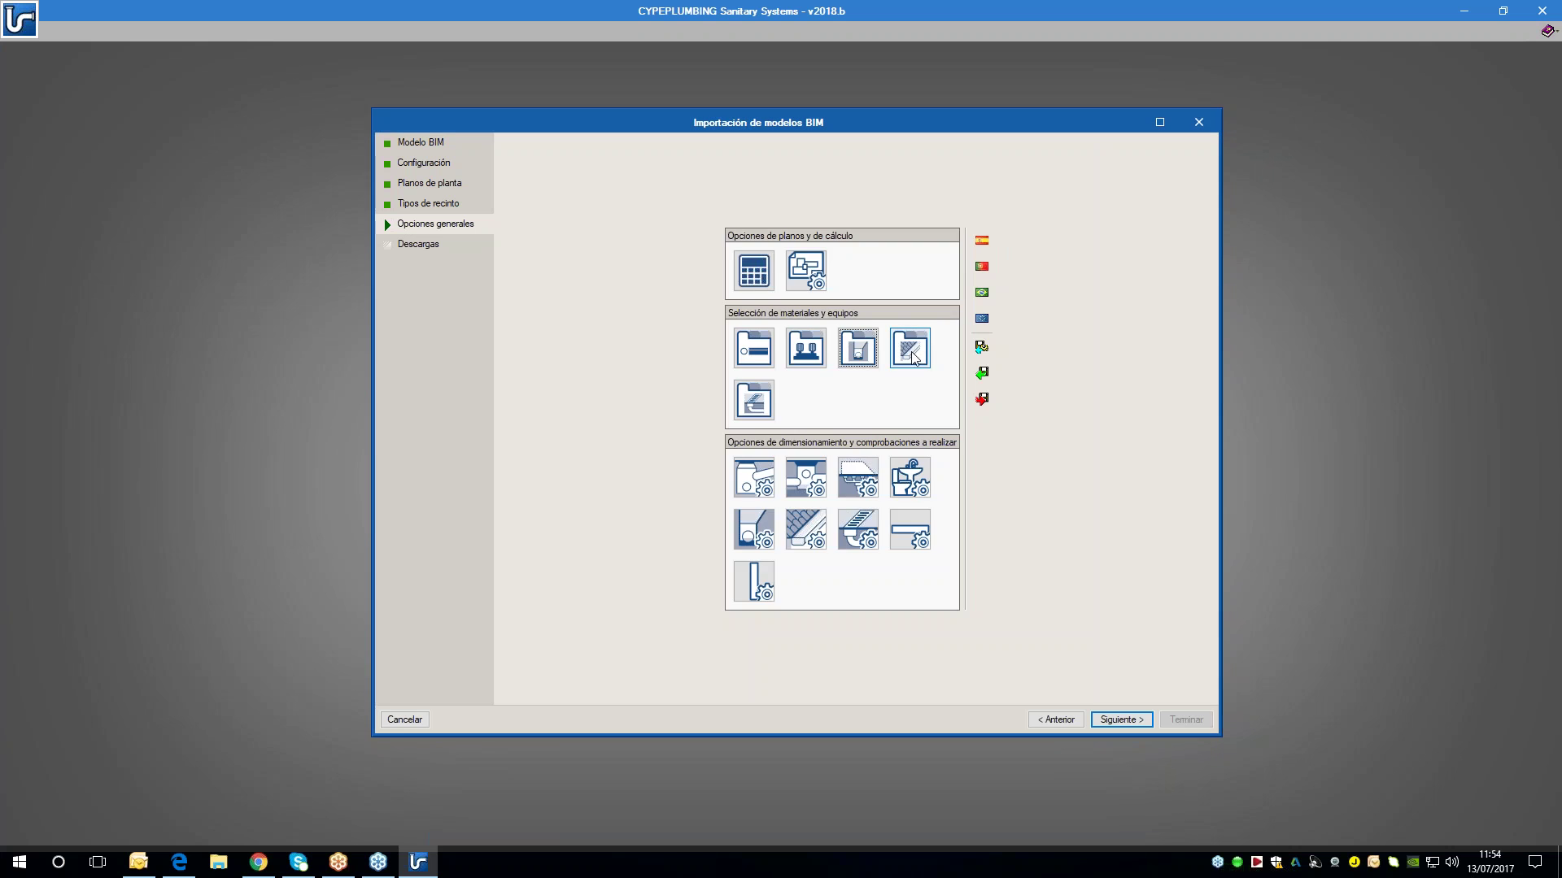
{"action": "left_click", "coordinate": [914, 357]}
{"action": "key", "text": "Escape"}
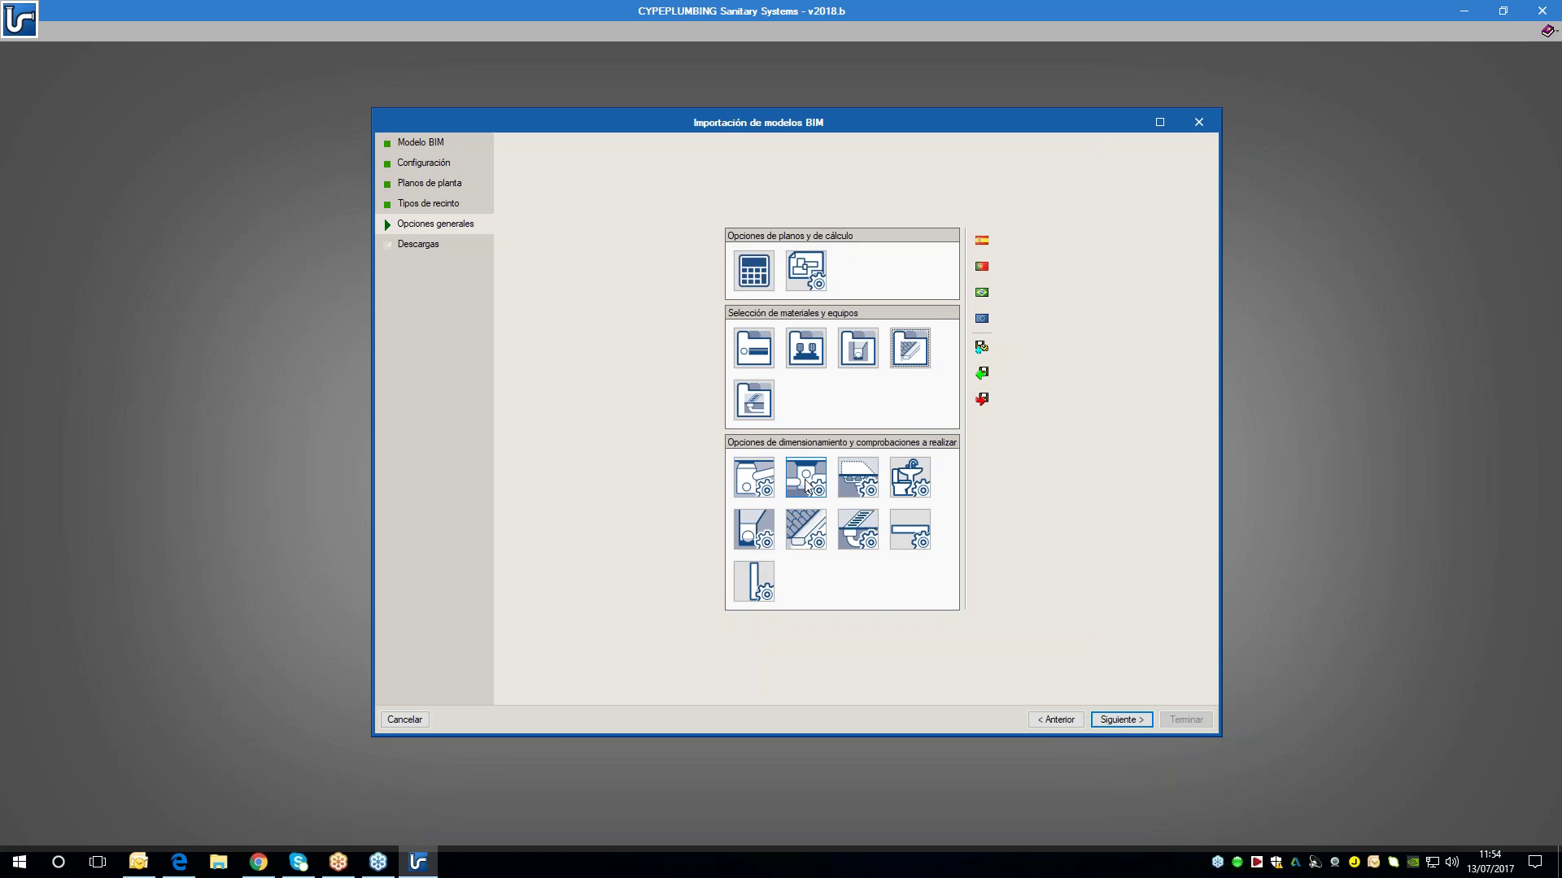
- Examine the Arqueta de bombeo settings and the Spanish predefined chambers without importing any, and accept the chamber list
{"action": "left_click", "coordinate": [795, 485]}
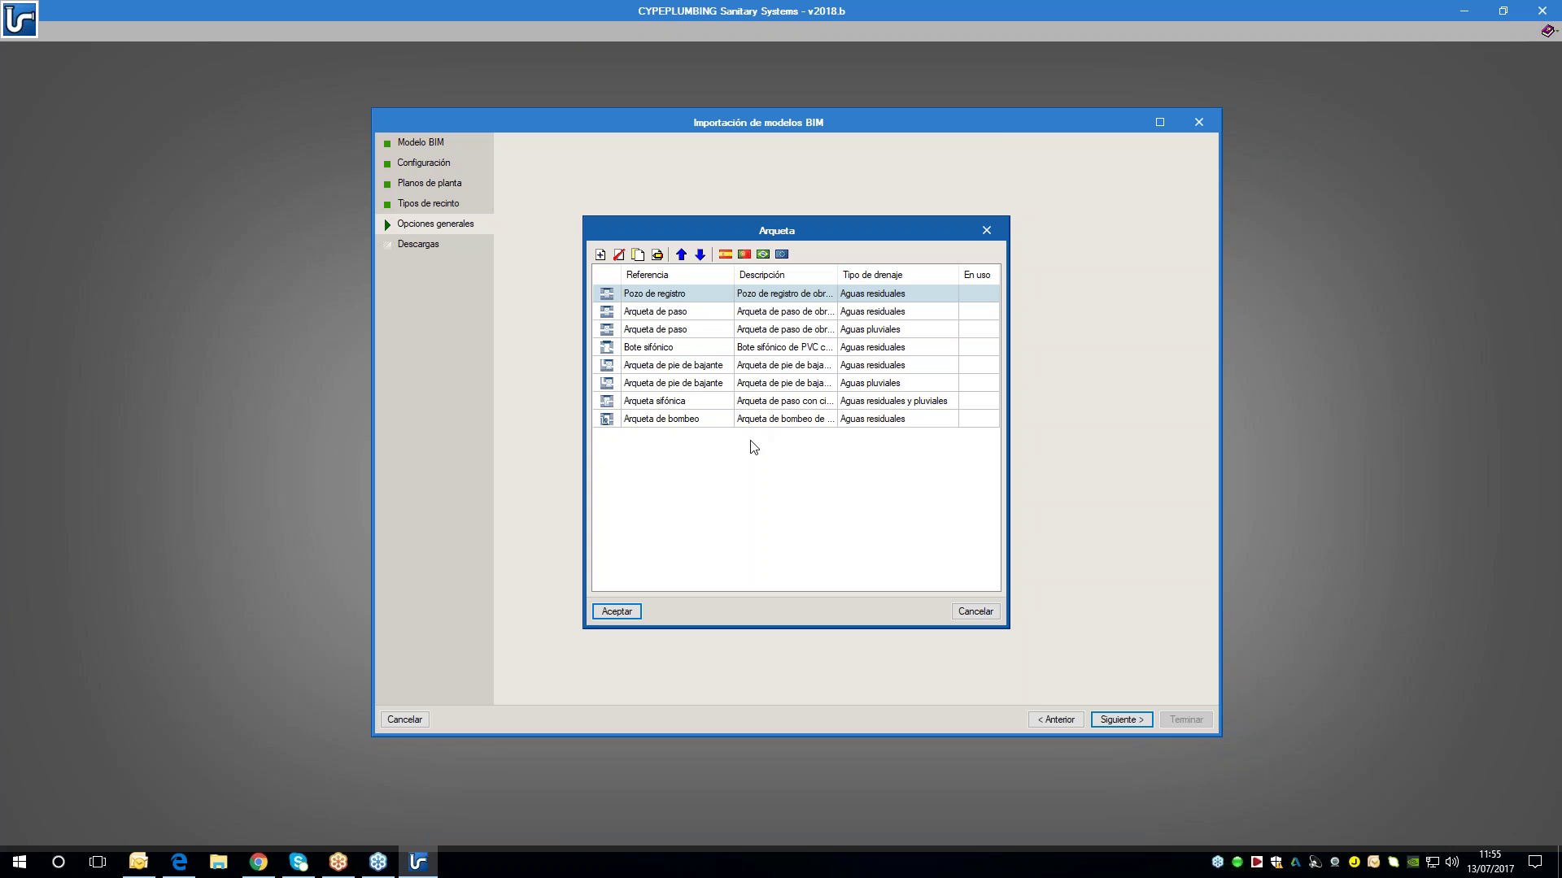
{"action": "double_click", "coordinate": [718, 419]}
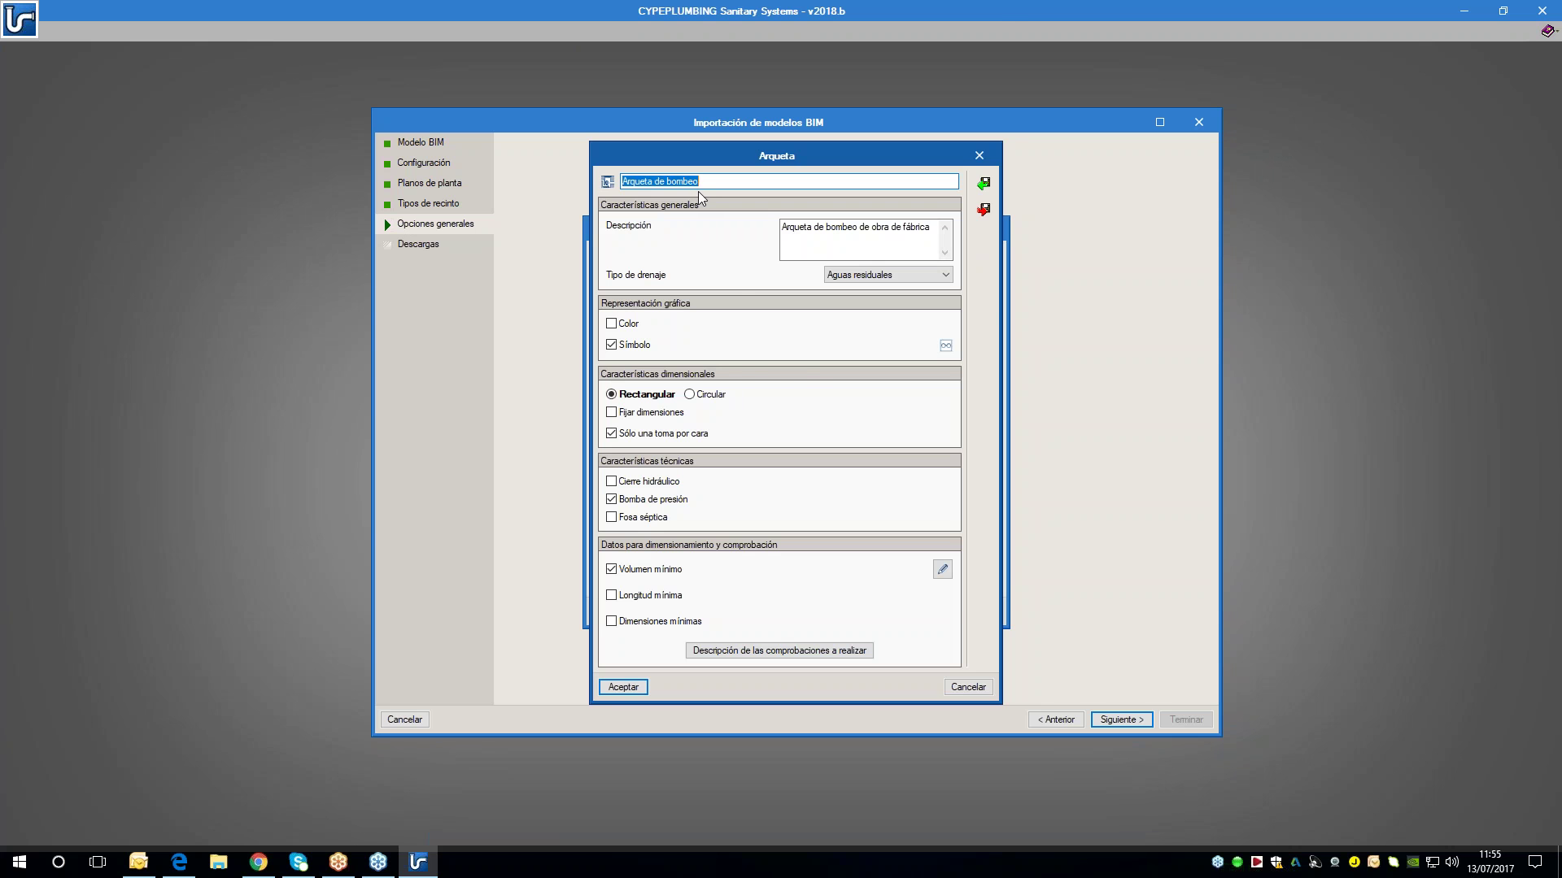
{"action": "key", "text": "Return"}
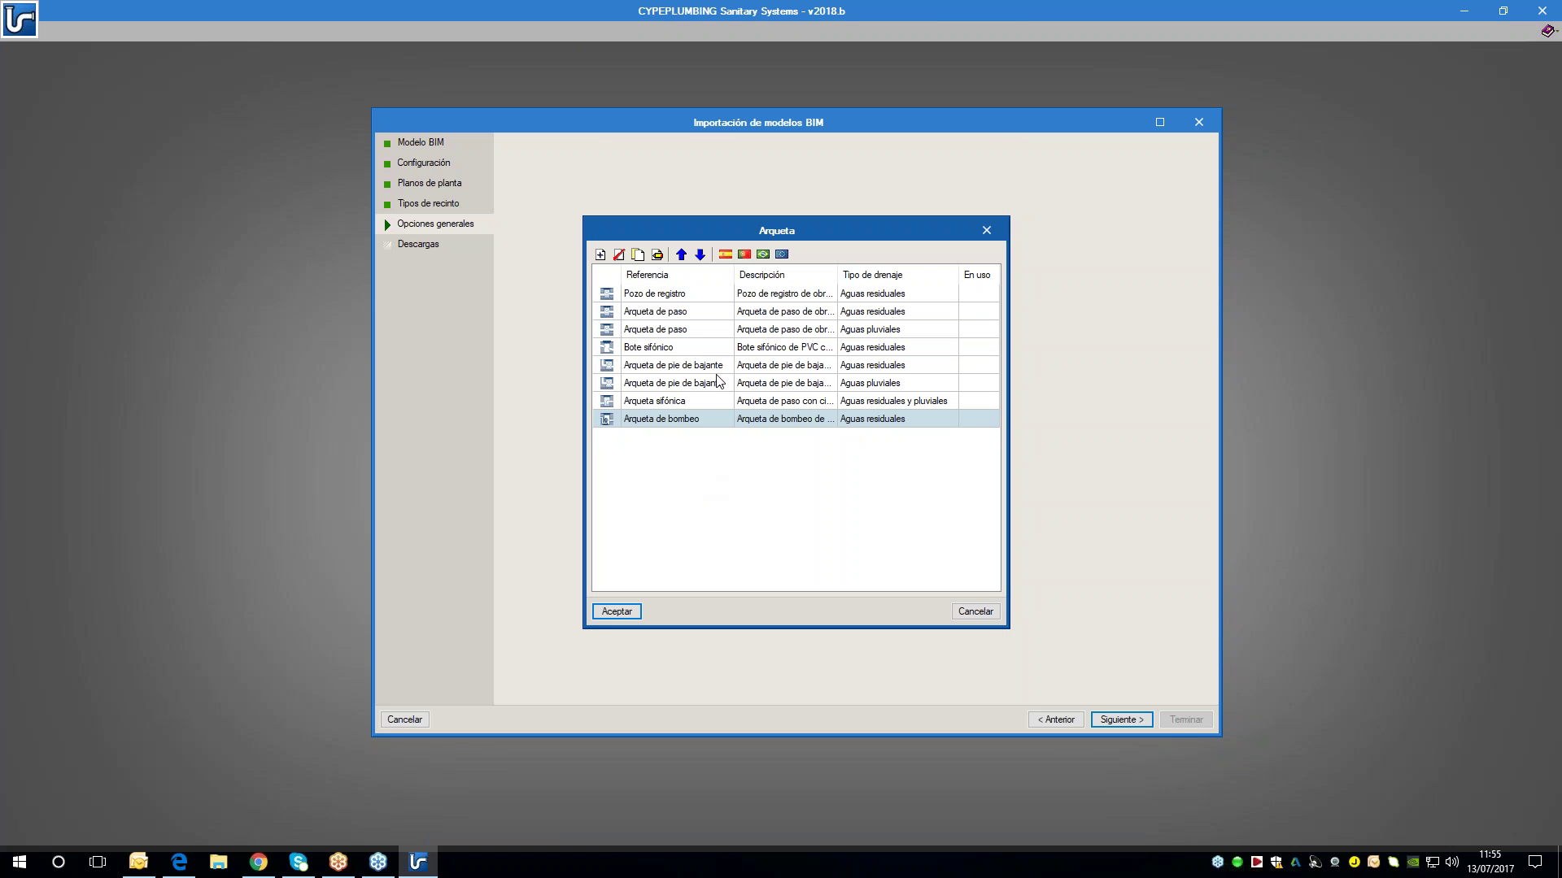
{"action": "left_click", "coordinate": [726, 255]}
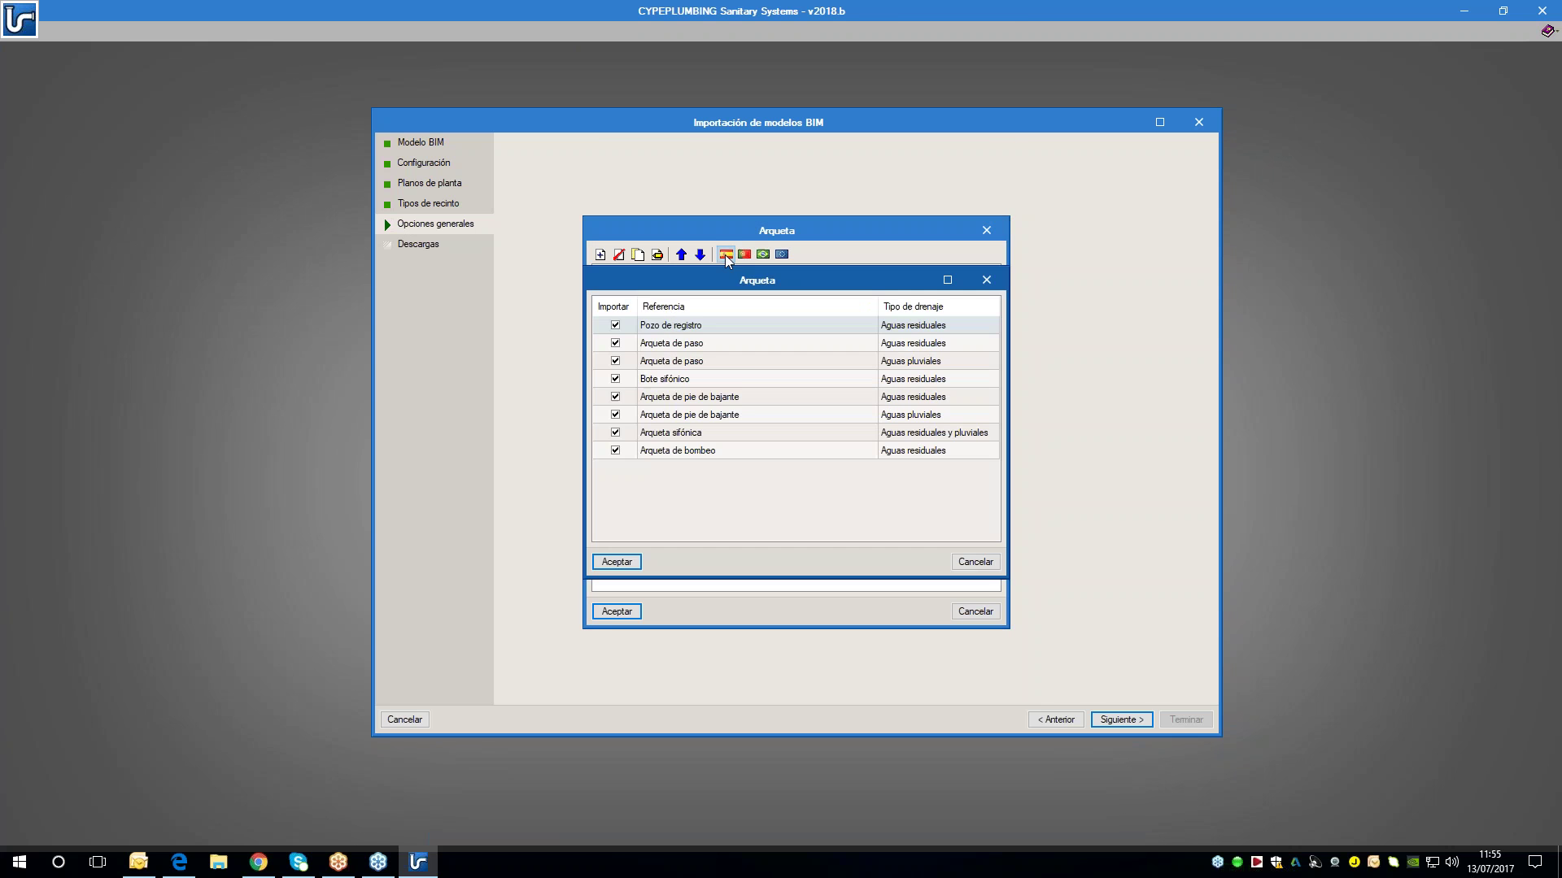
{"action": "left_click", "coordinate": [986, 562]}
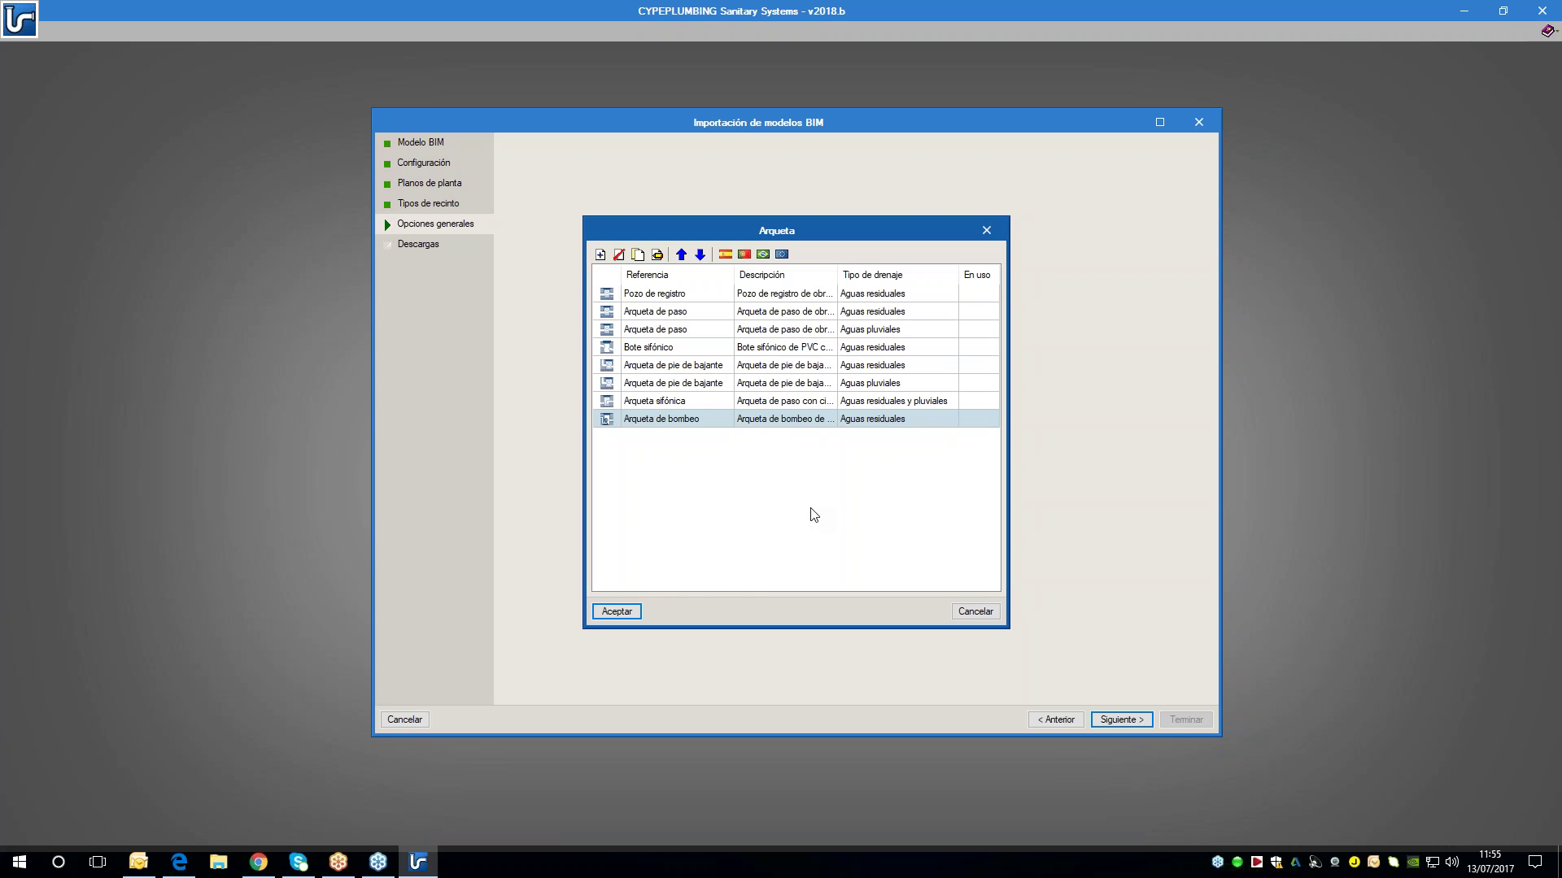
{"action": "left_click", "coordinate": [620, 612]}
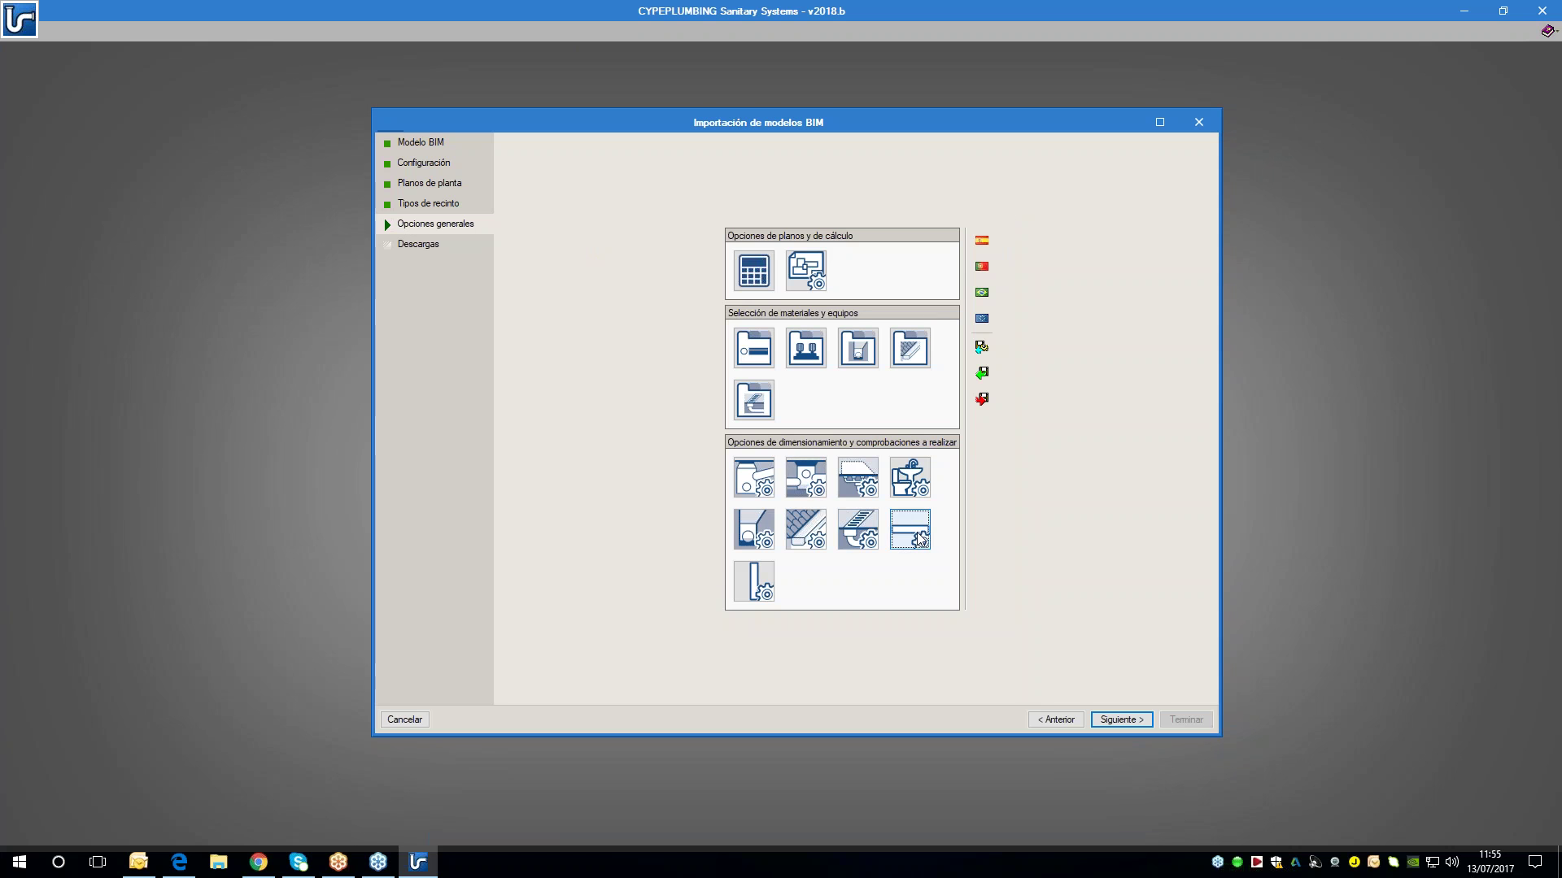
- Set the wastewater Ramal colector horizontal pipe's minimum slope to 2 % and its maximum slope to 3 %, keeping both limits enabled
{"action": "left_click", "coordinate": [919, 540]}
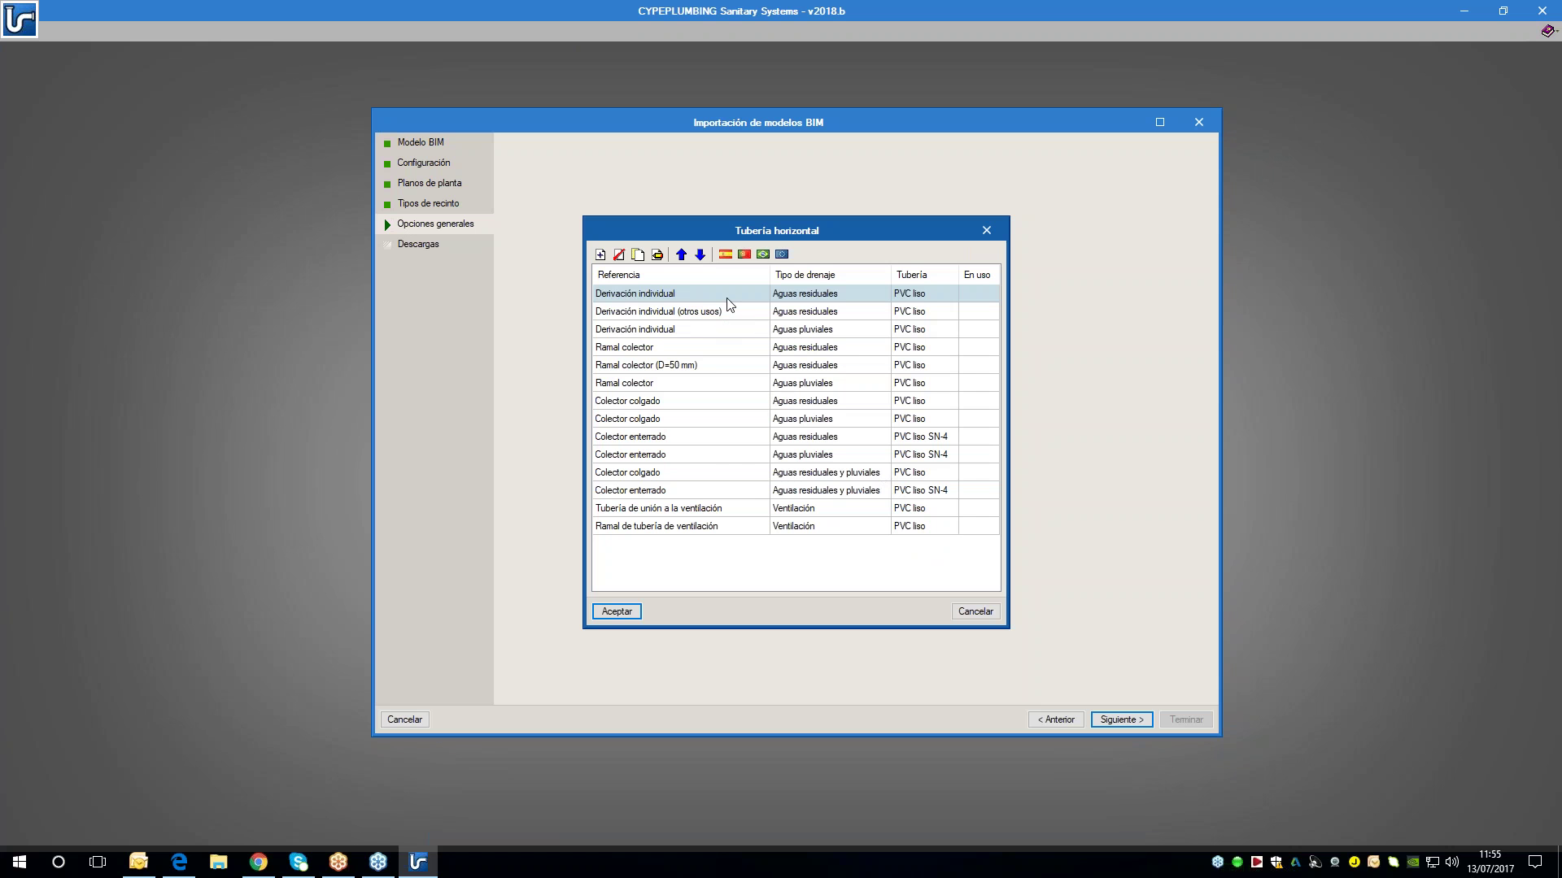
{"action": "double_click", "coordinate": [715, 350]}
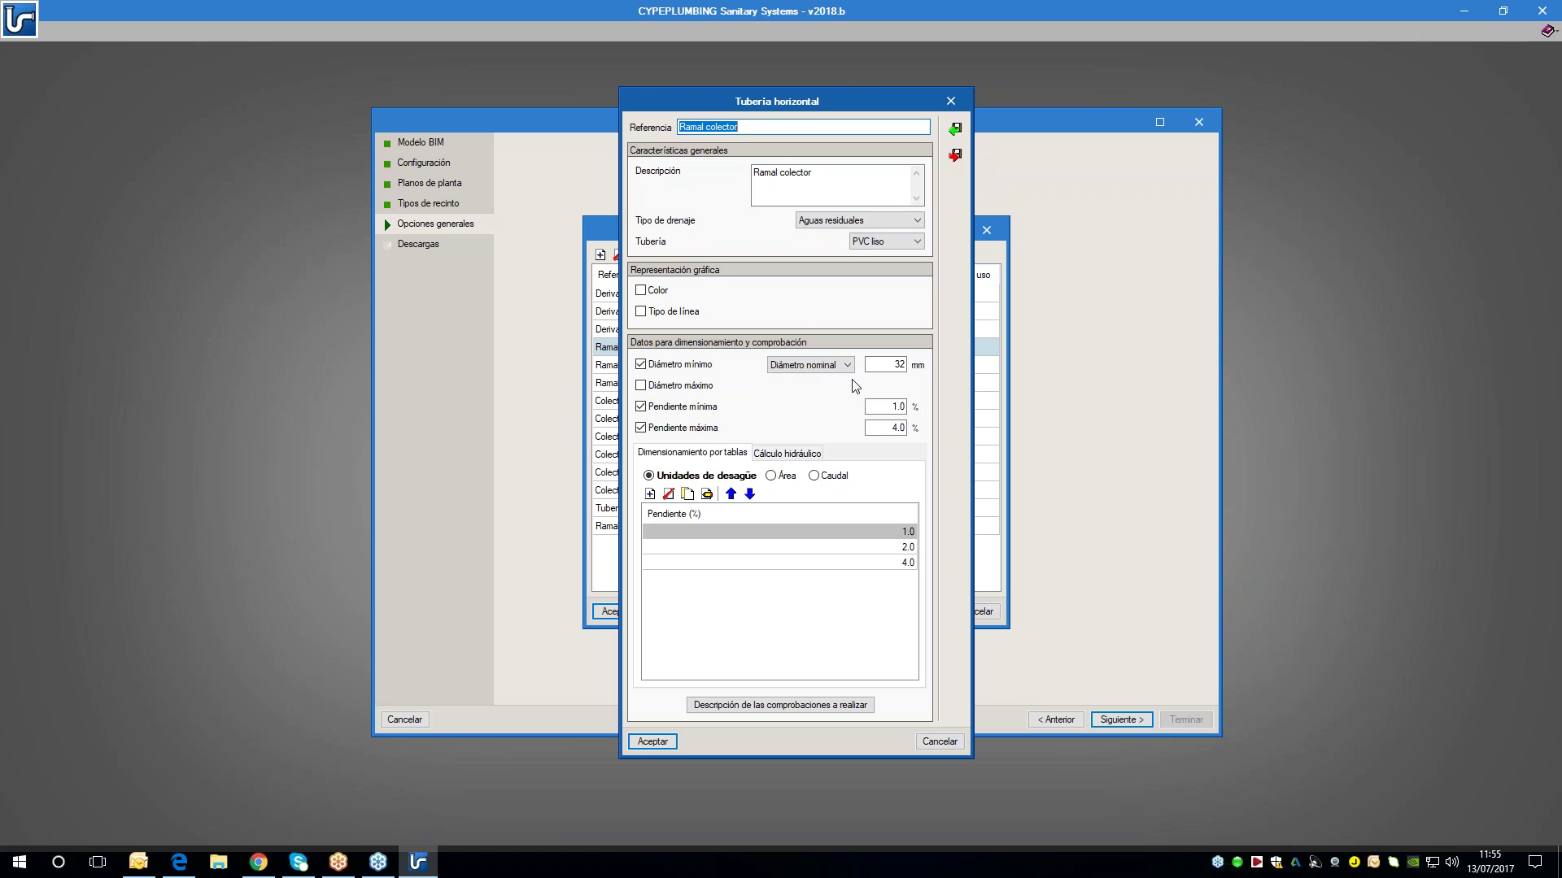
{"action": "left_click", "coordinate": [664, 409]}
{"action": "left_click", "coordinate": [666, 415]}
{"action": "left_click", "coordinate": [665, 415]}
{"action": "left_click", "coordinate": [665, 415]}
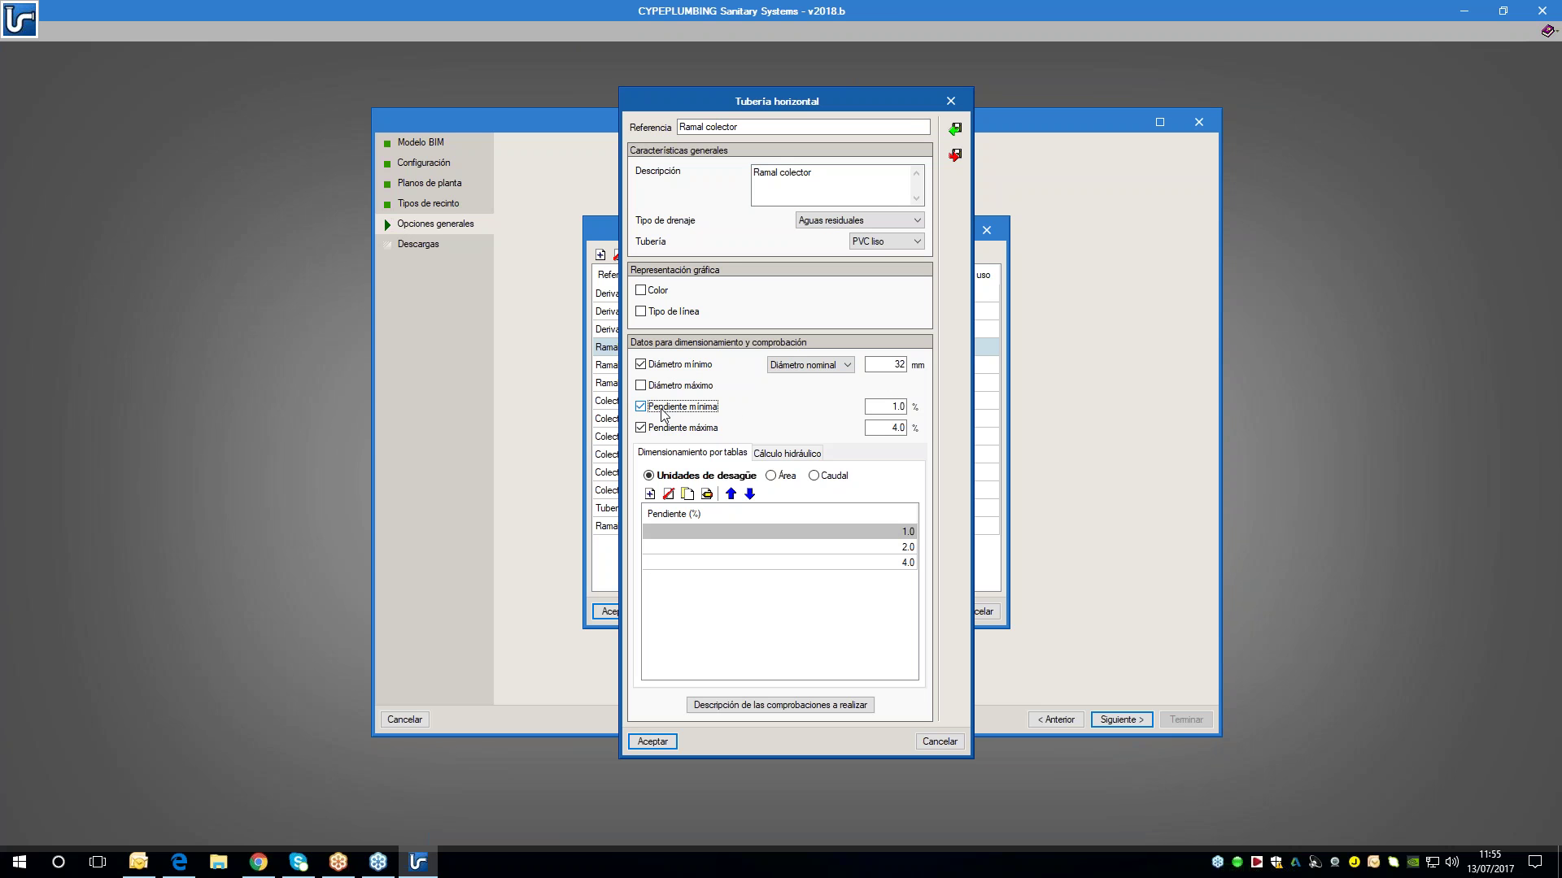
{"action": "key", "text": "Tab"}
{"action": "type", "text": "2"}
{"action": "key", "text": "Tab"}
{"action": "type", "text": "3"}
{"action": "left_click", "coordinate": [892, 407]}
- Examine the Ramal colector's discharge-unit sizing tables for the 1 % and 2 % slopes, leaving both tables unchanged
{"action": "double_click", "coordinate": [798, 536]}
{"action": "left_click", "coordinate": [786, 412]}
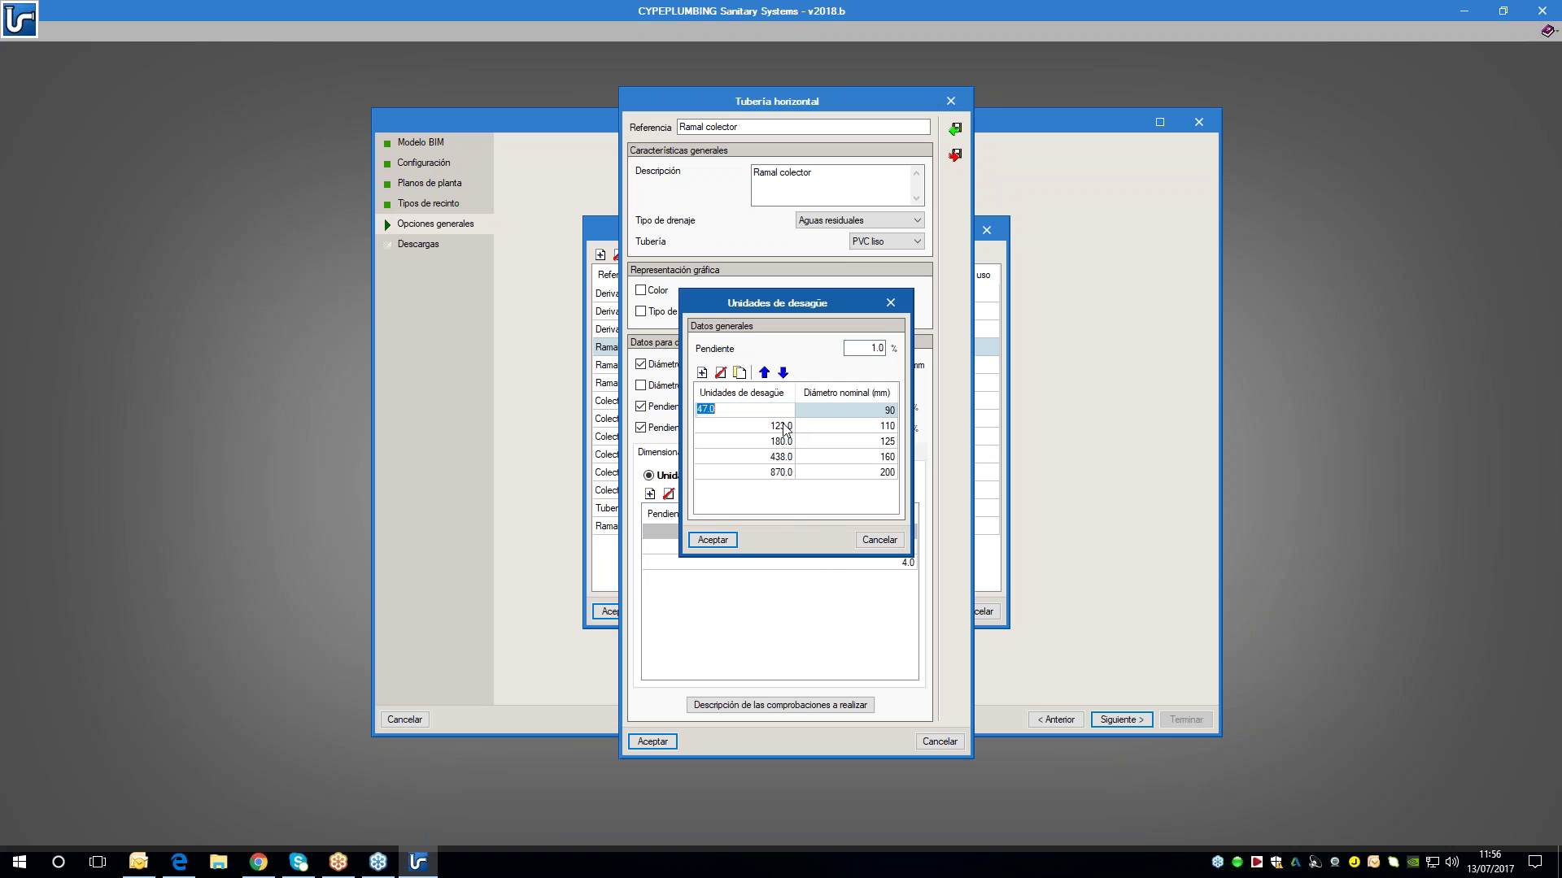
{"action": "left_click", "coordinate": [783, 427]}
{"action": "left_click", "coordinate": [781, 442]}
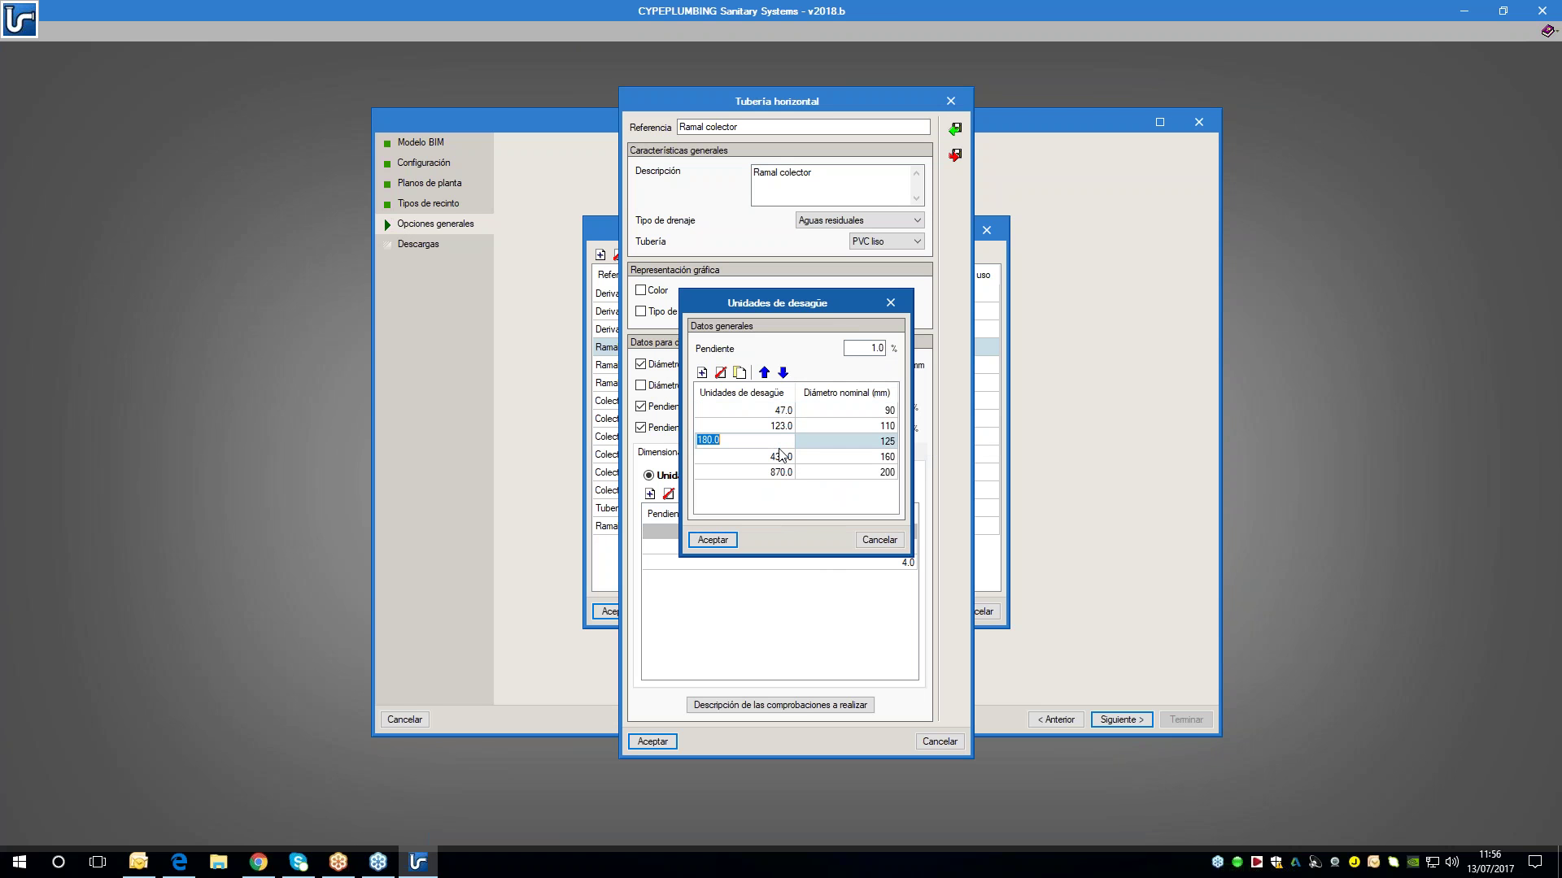
{"action": "key", "text": "Return"}
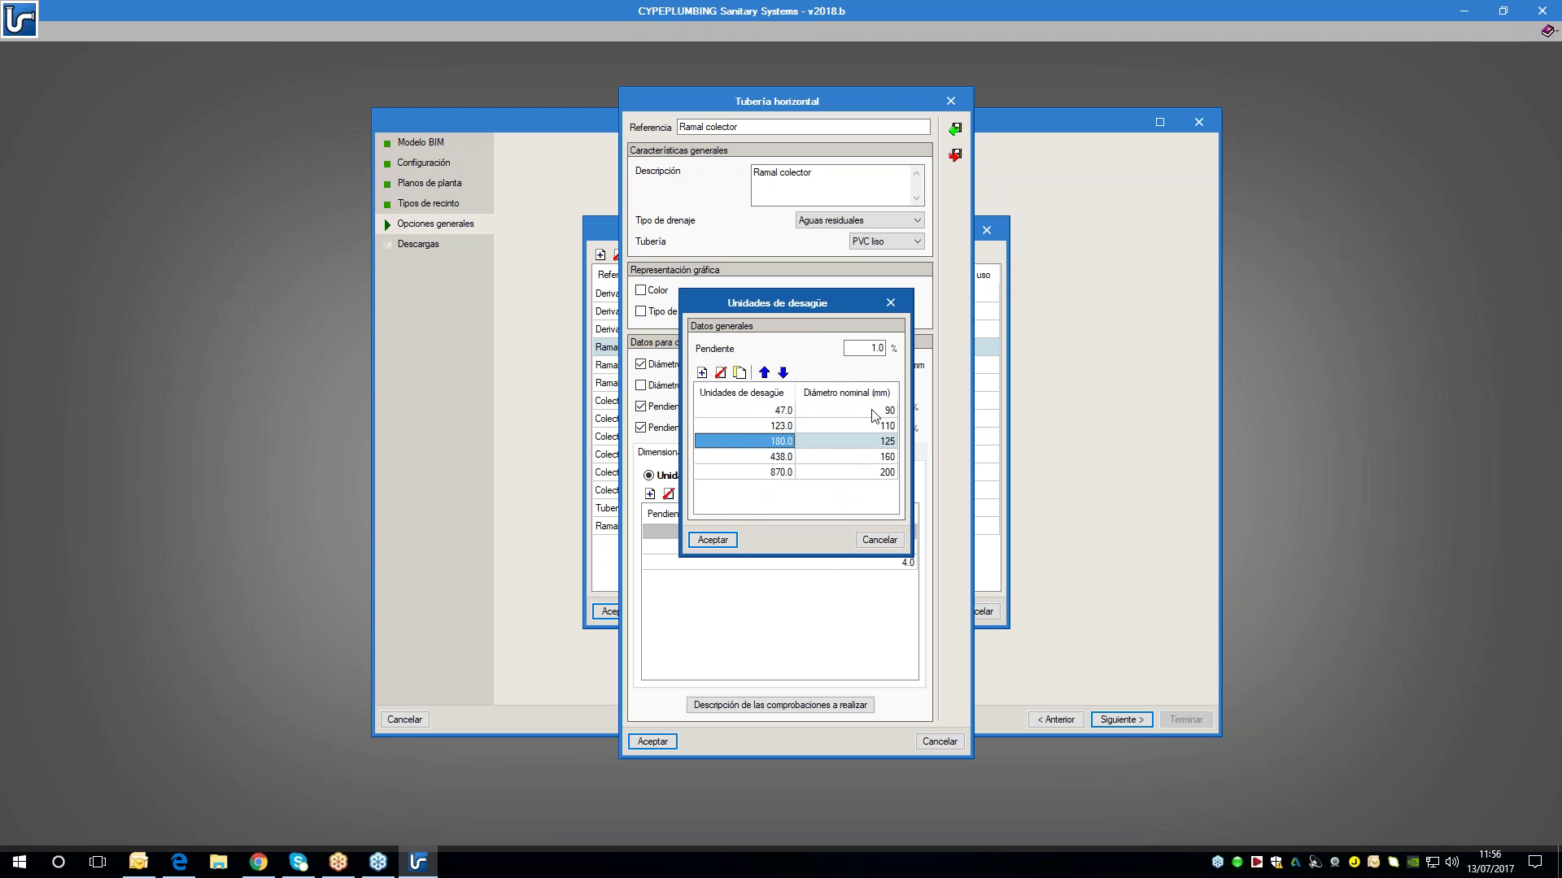
{"action": "left_click", "coordinate": [862, 348]}
{"action": "left_click", "coordinate": [880, 542]}
{"action": "double_click", "coordinate": [884, 549]}
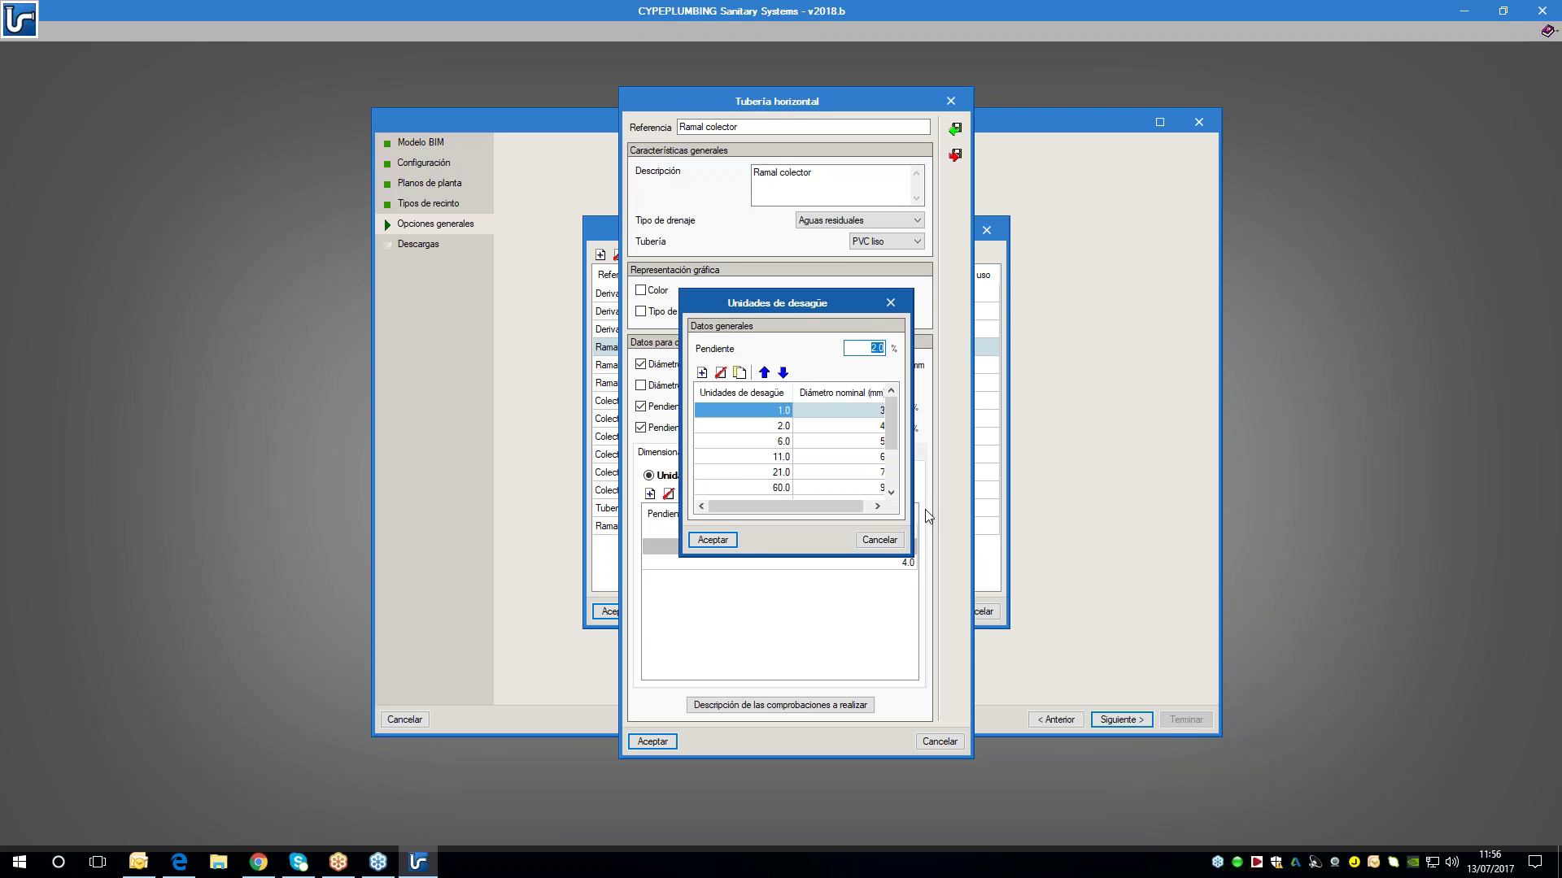
{"action": "left_click", "coordinate": [898, 542]}
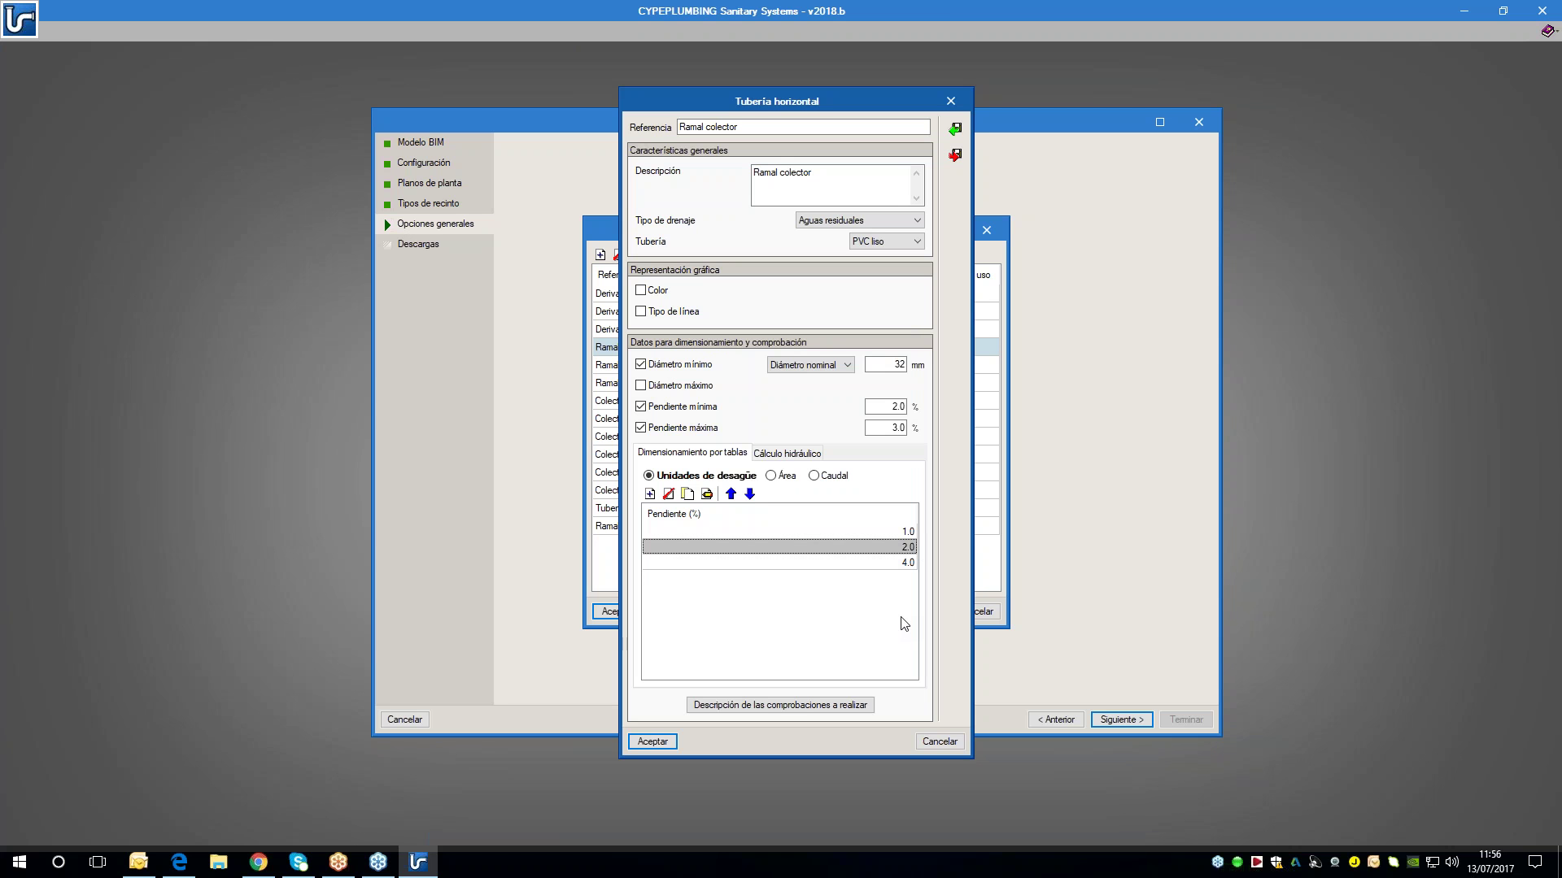
- Try a 40 % maximum fill level and 1 m/s minimum velocity for the Ramal colector, discard the edits, and accept the horizontal pipe list
{"action": "left_click", "coordinate": [787, 454]}
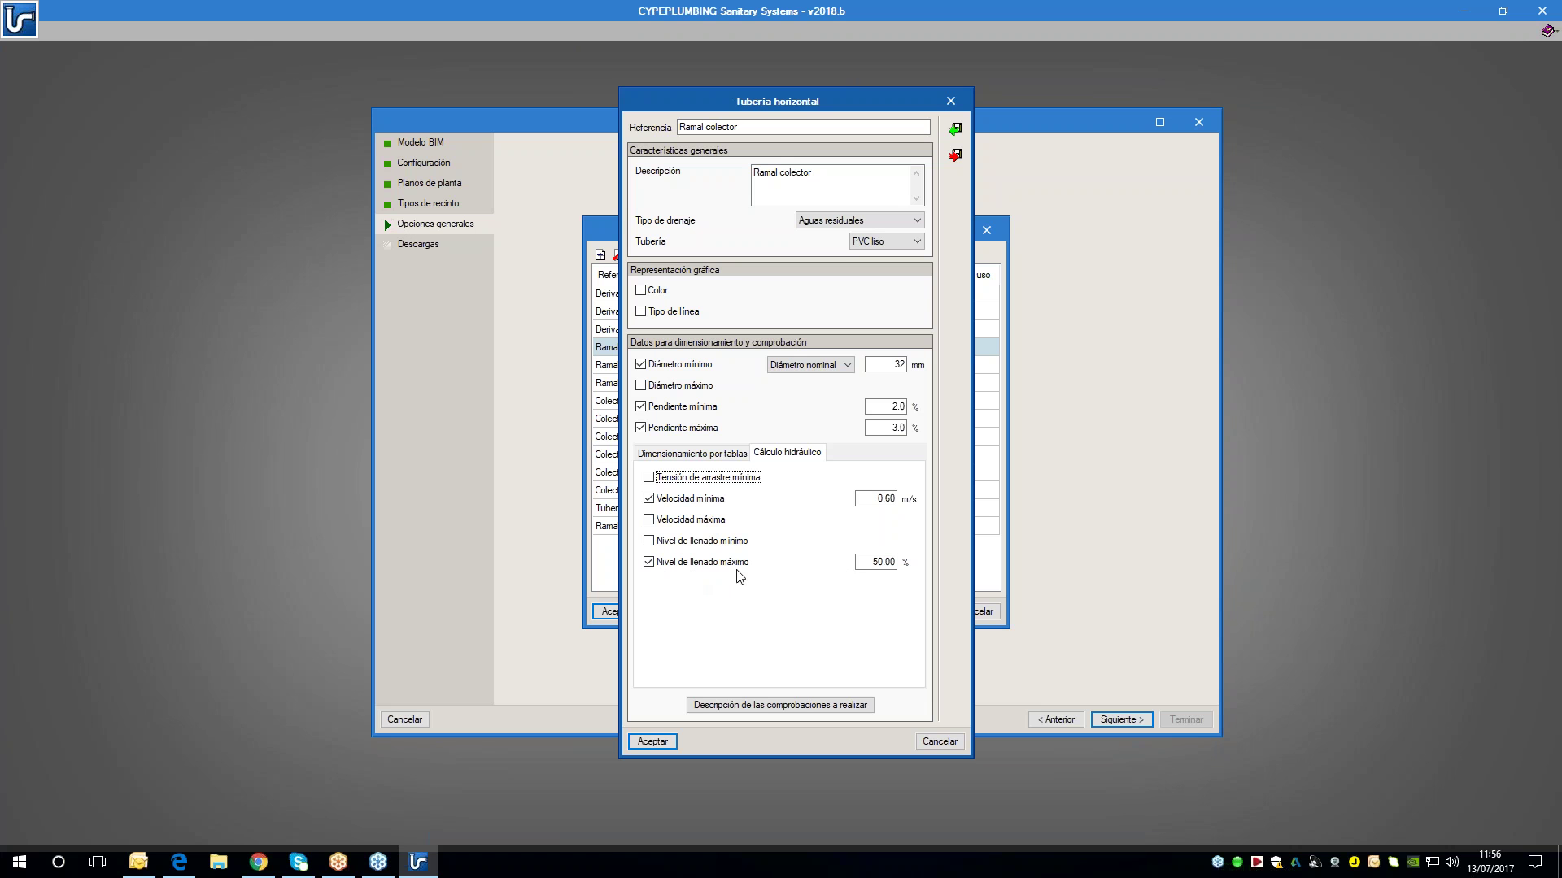
{"action": "left_click", "coordinate": [875, 562]}
{"action": "type", "text": "40"}
{"action": "left_click", "coordinate": [877, 498]}
{"action": "type", "text": "1"}
{"action": "left_click", "coordinate": [949, 743]}
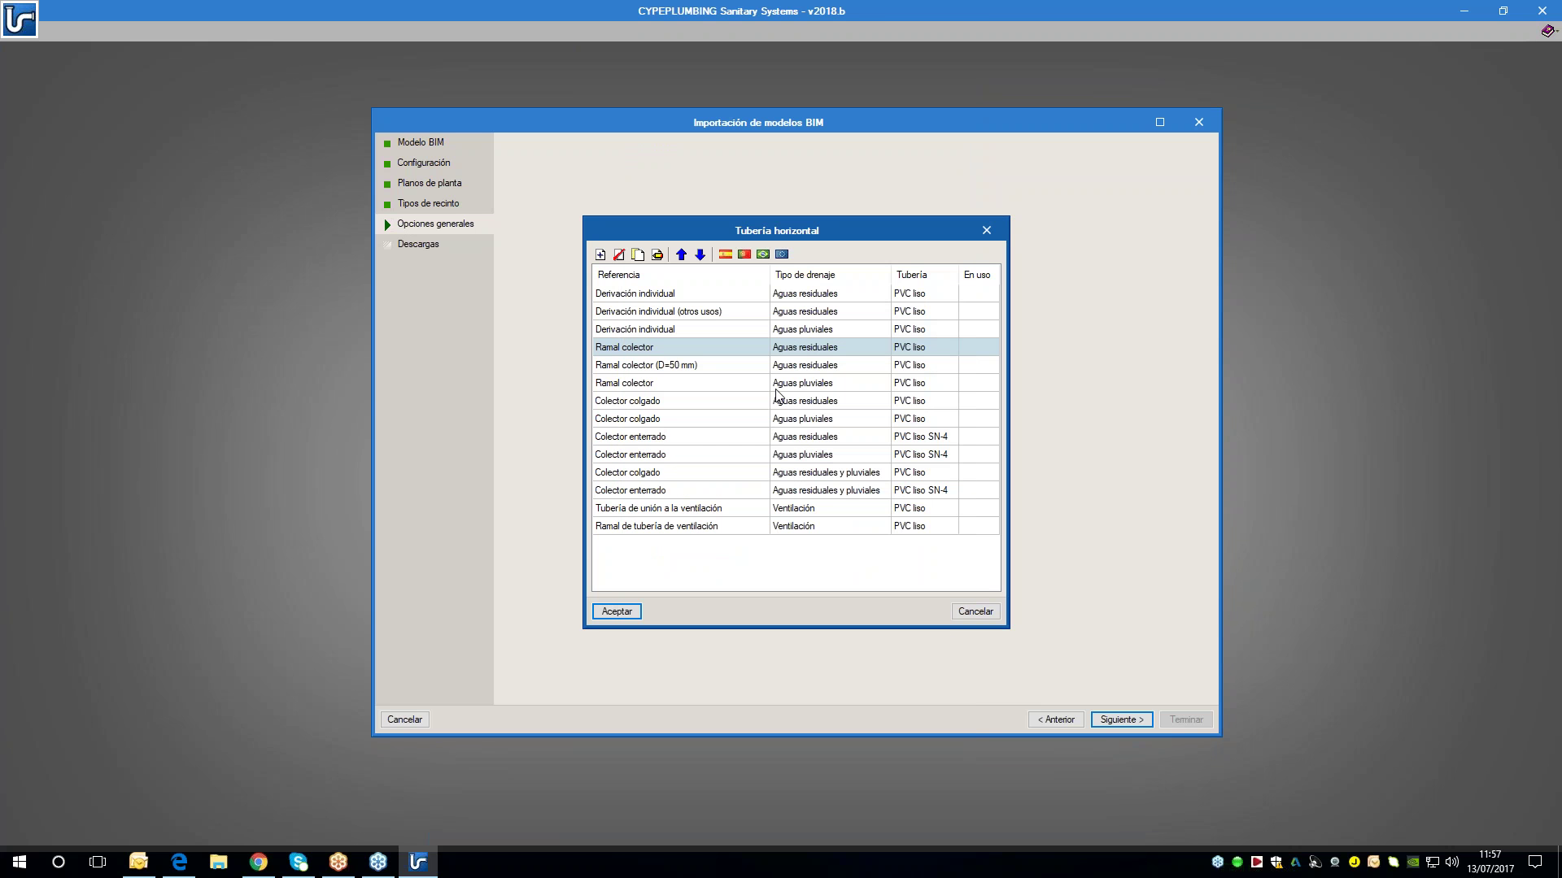
{"action": "left_click", "coordinate": [617, 612]}
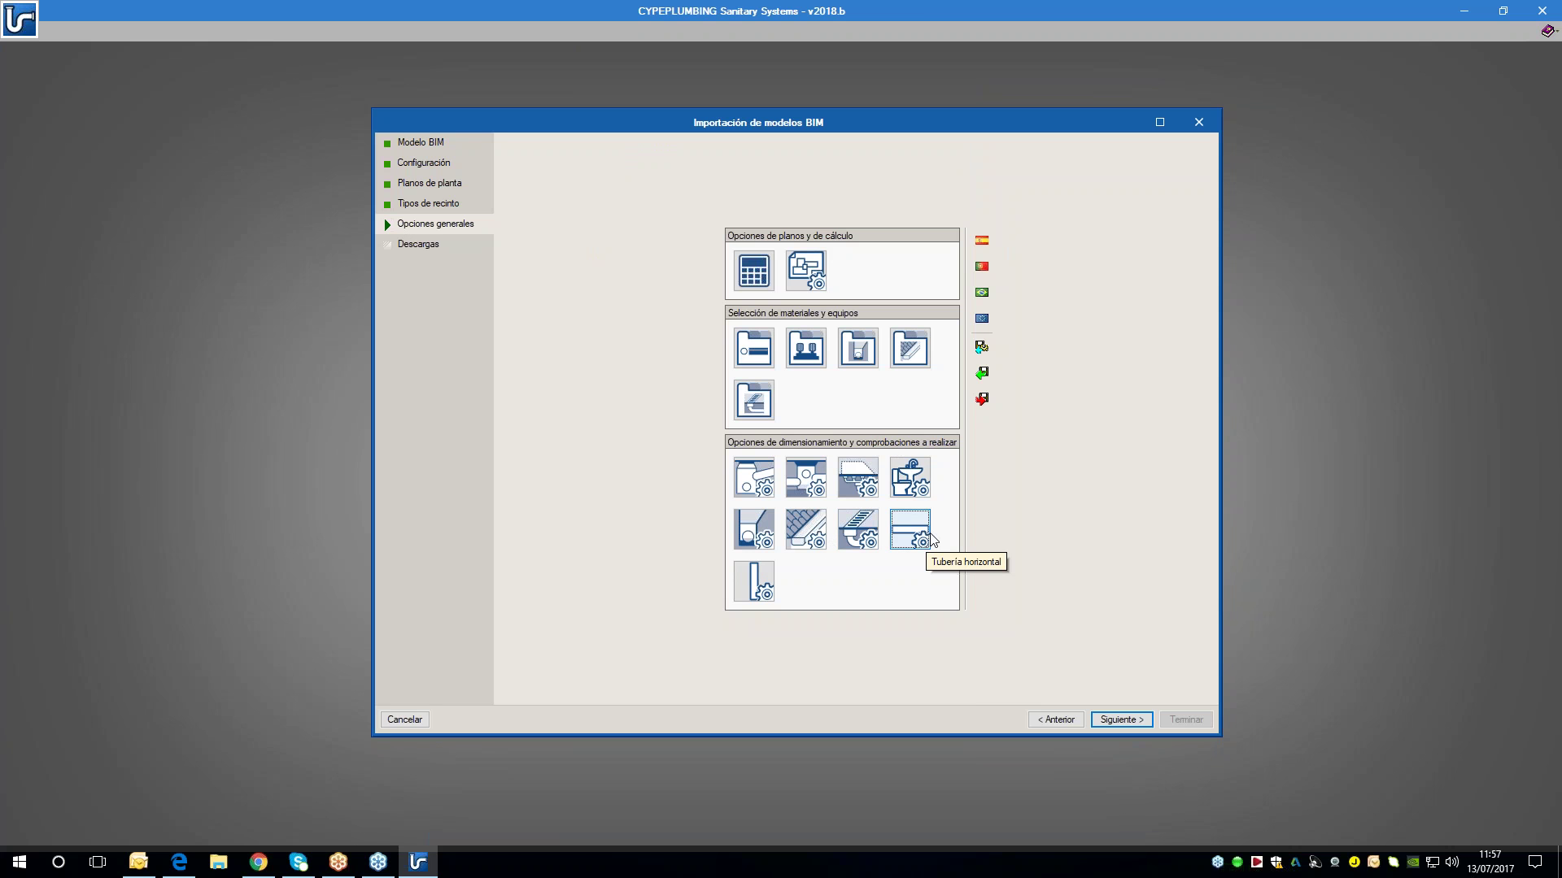
- Export the general options to a file named Plurifamiliar without marking them as initial values, and check the initial-values file selection without importing
{"action": "left_click", "coordinate": [983, 400]}
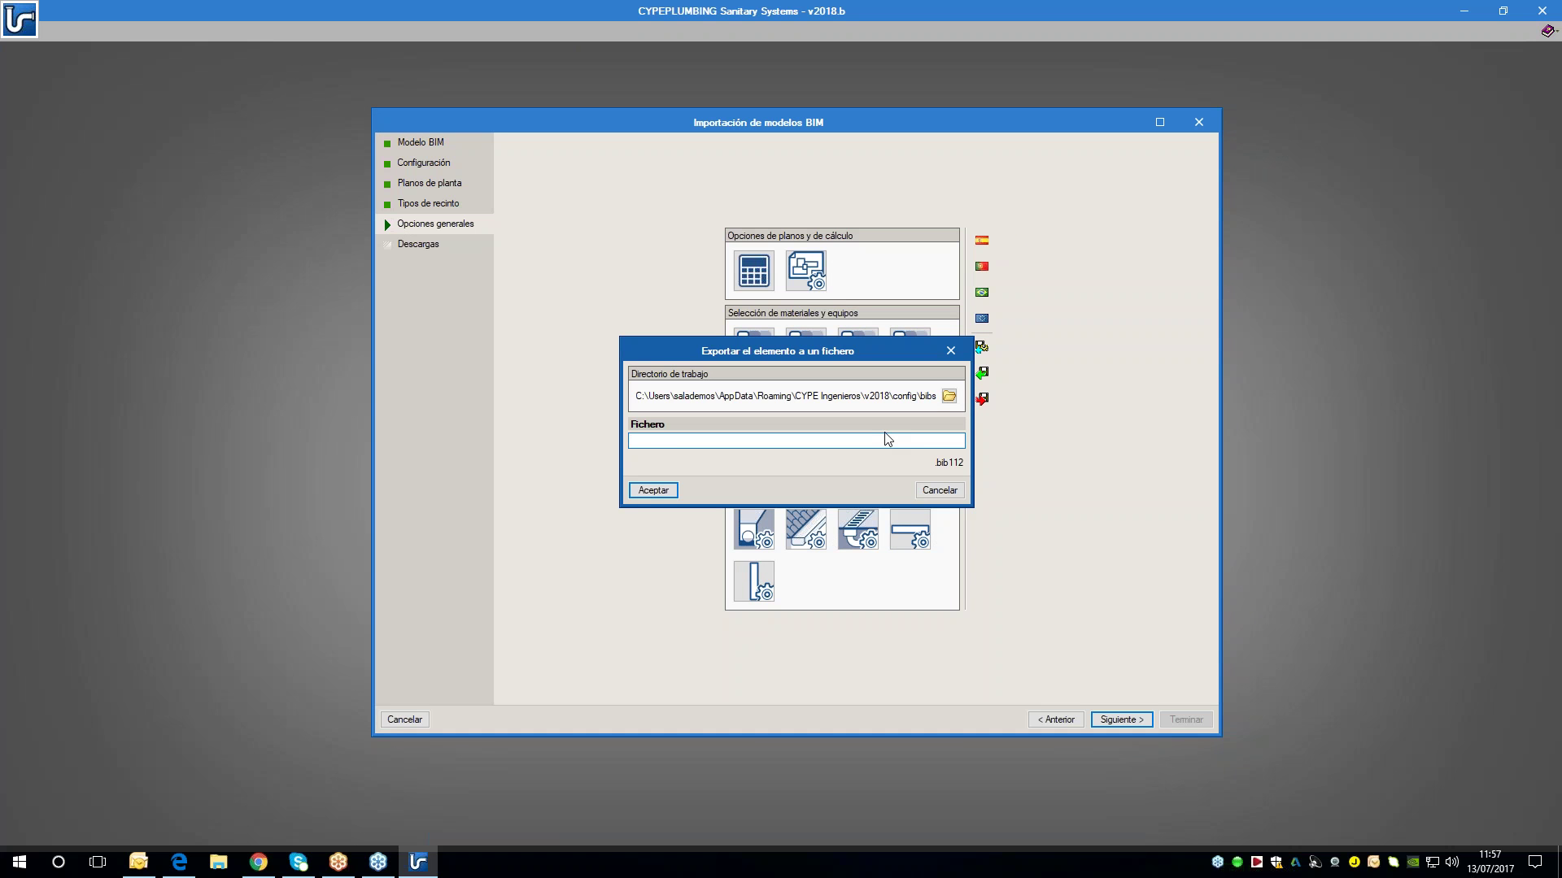
{"action": "type", "text": "Plurifamiliar"}
{"action": "left_click_drag", "start_coordinate": [862, 441], "coordinate": [568, 443]}
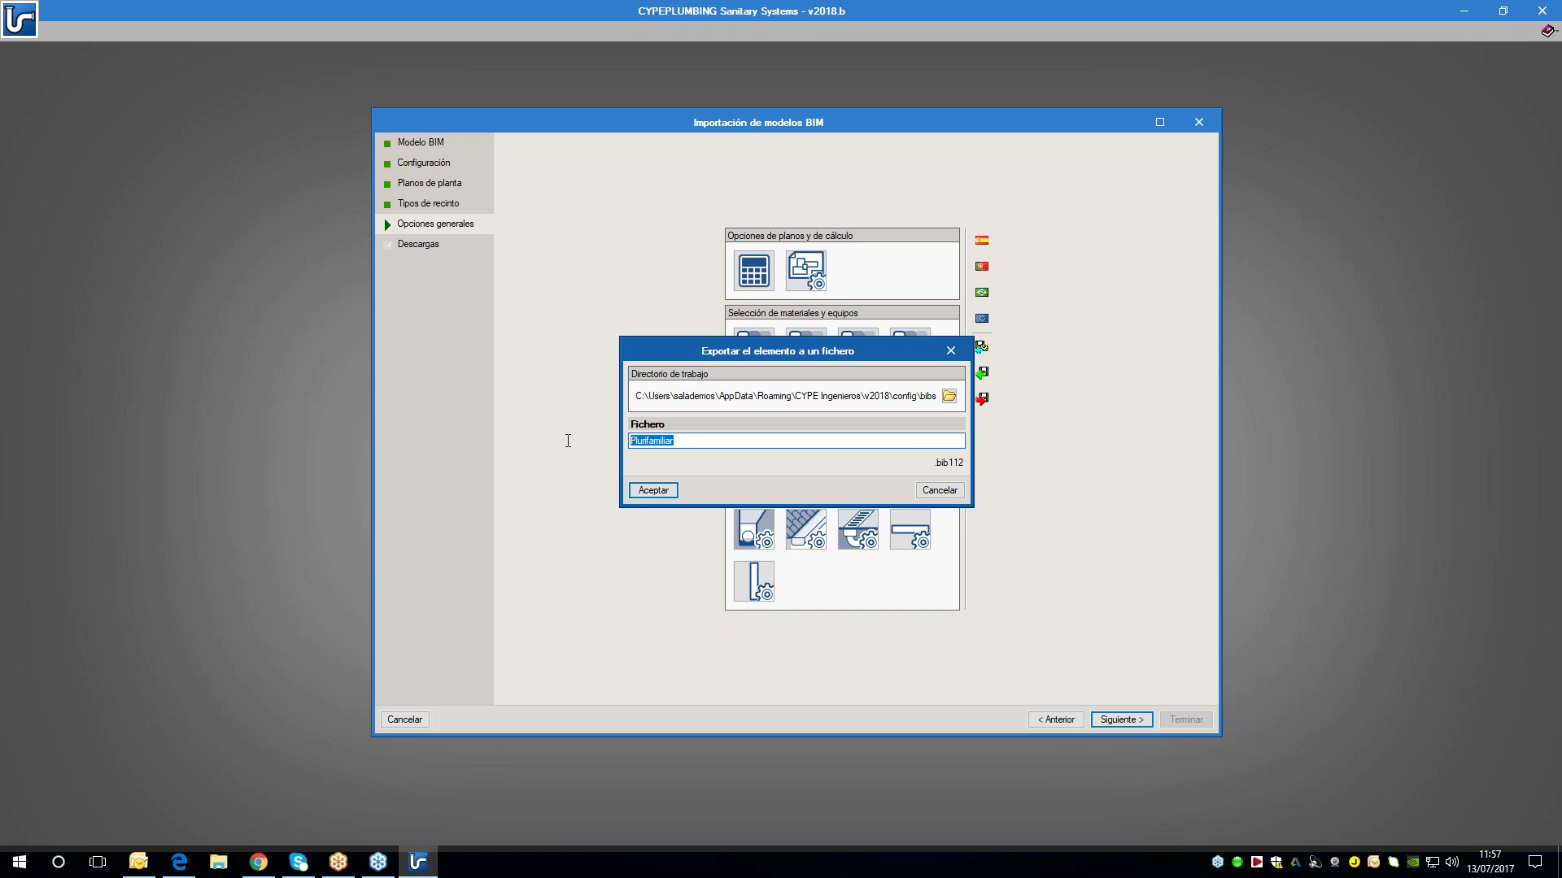
{"action": "left_click", "coordinate": [651, 492]}
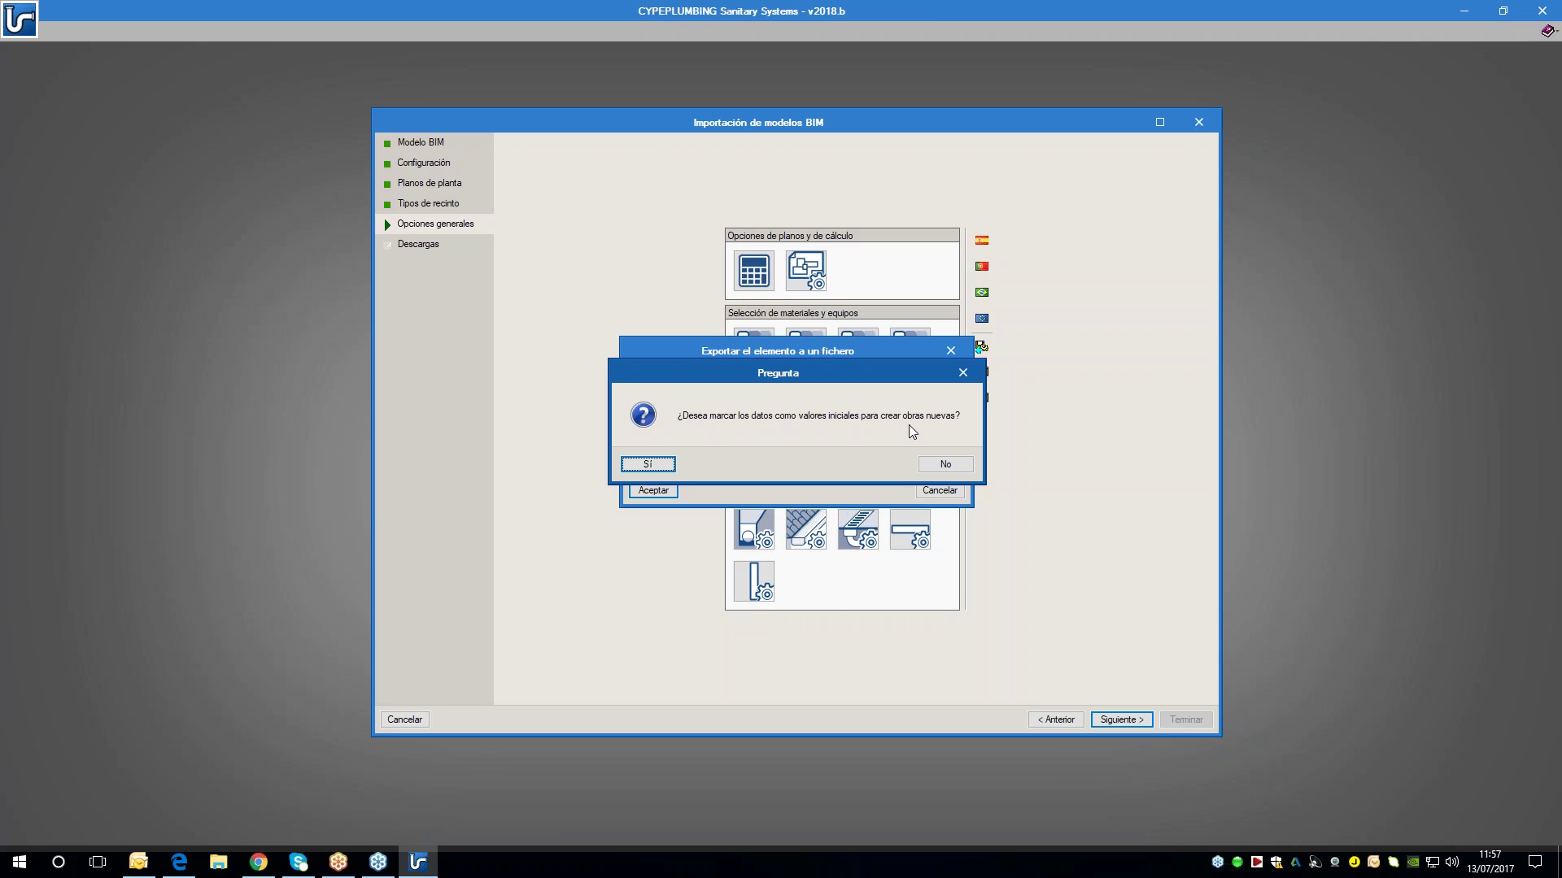
{"action": "left_click", "coordinate": [942, 466]}
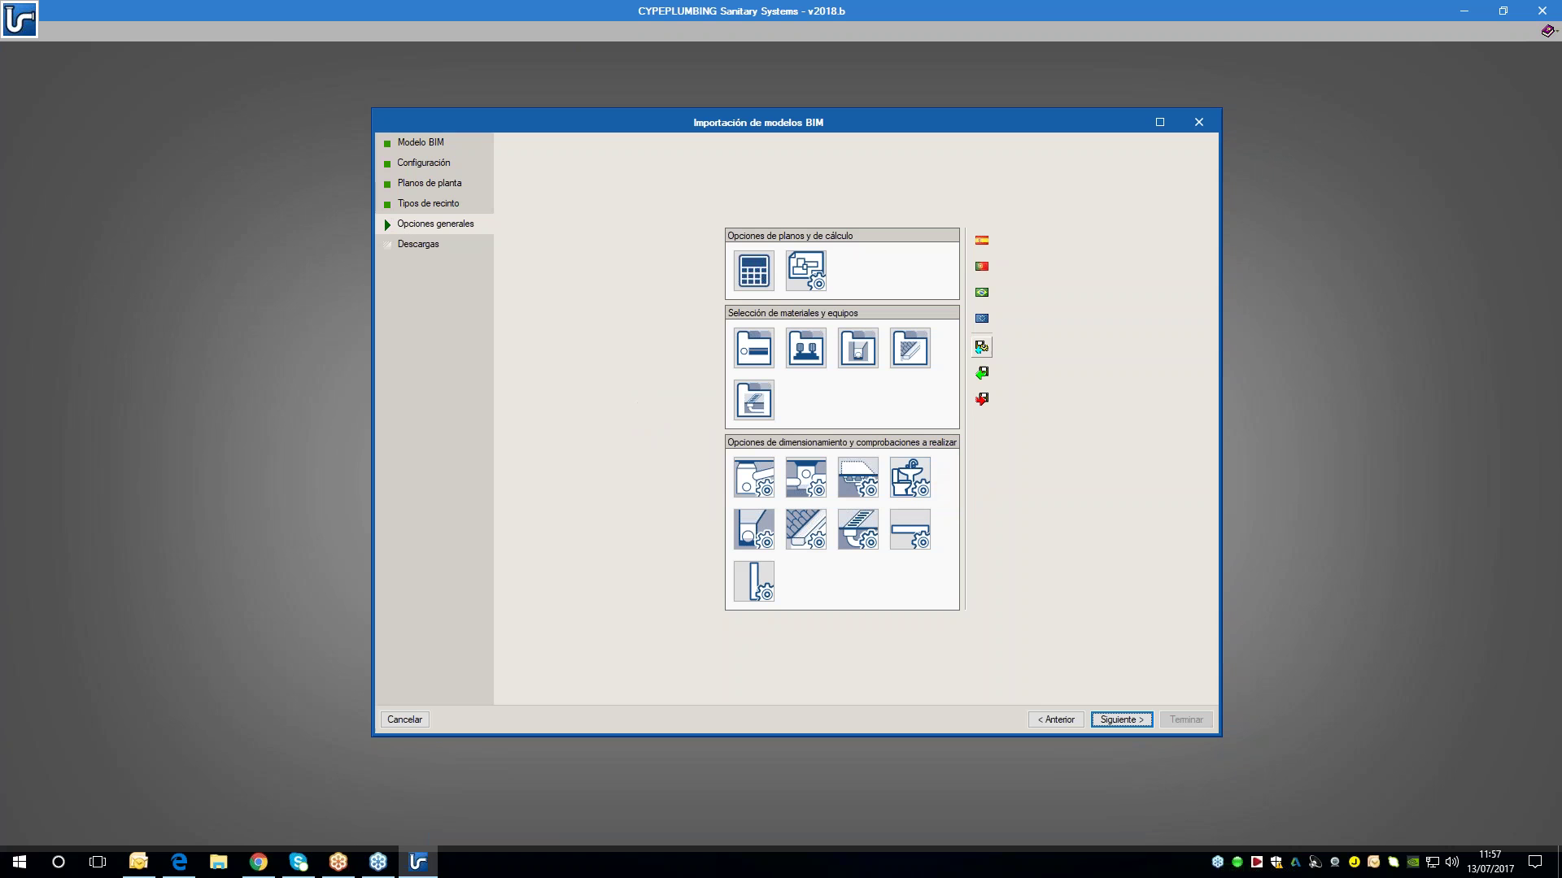
{"action": "left_click", "coordinate": [982, 349]}
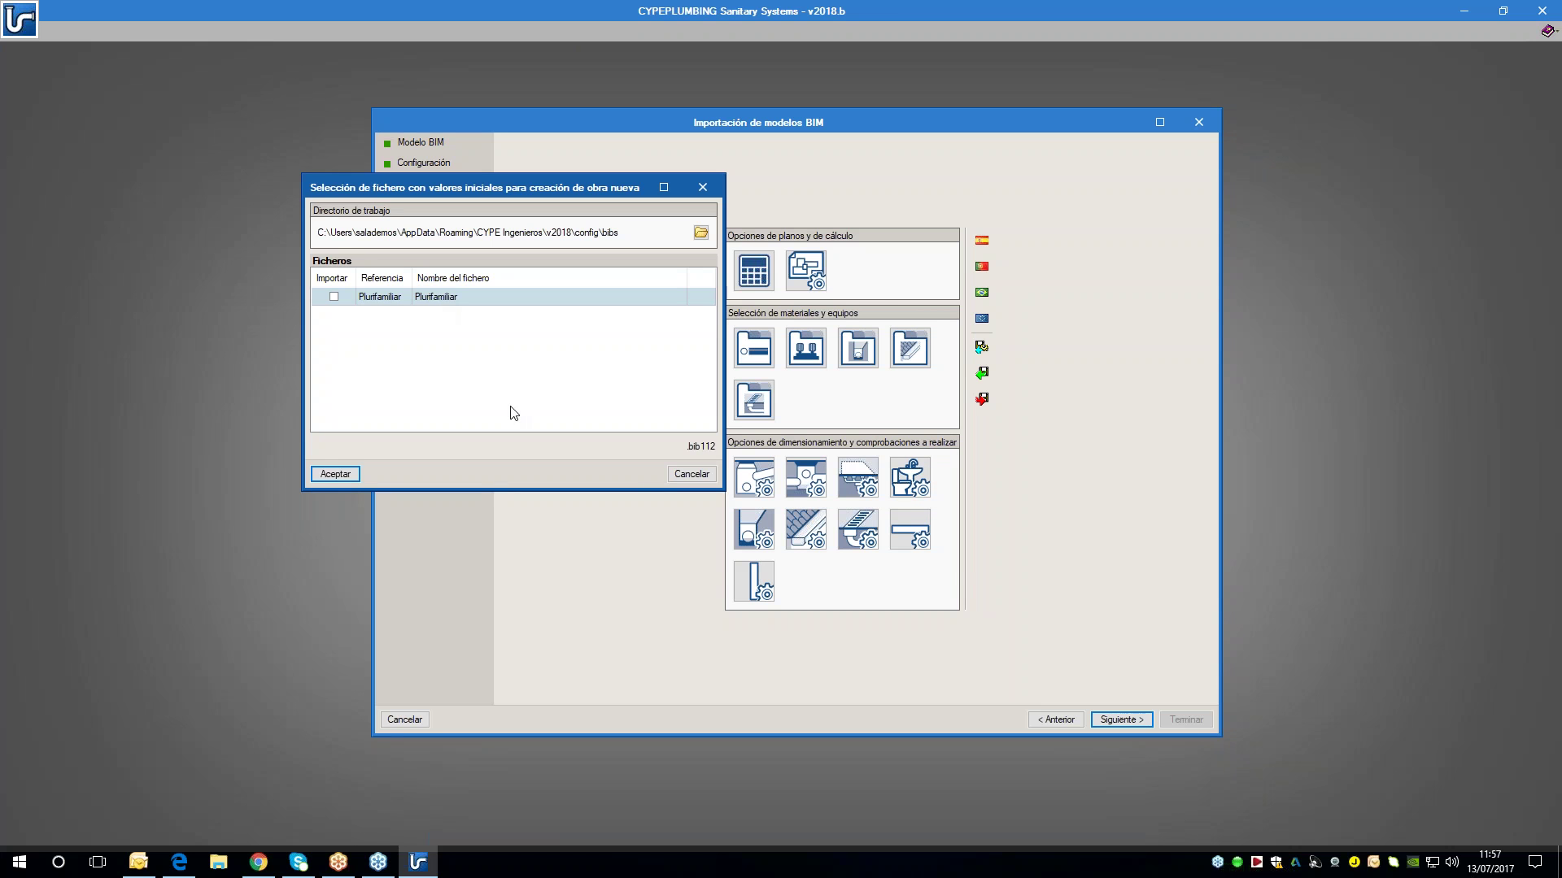
{"action": "left_click", "coordinate": [683, 475]}
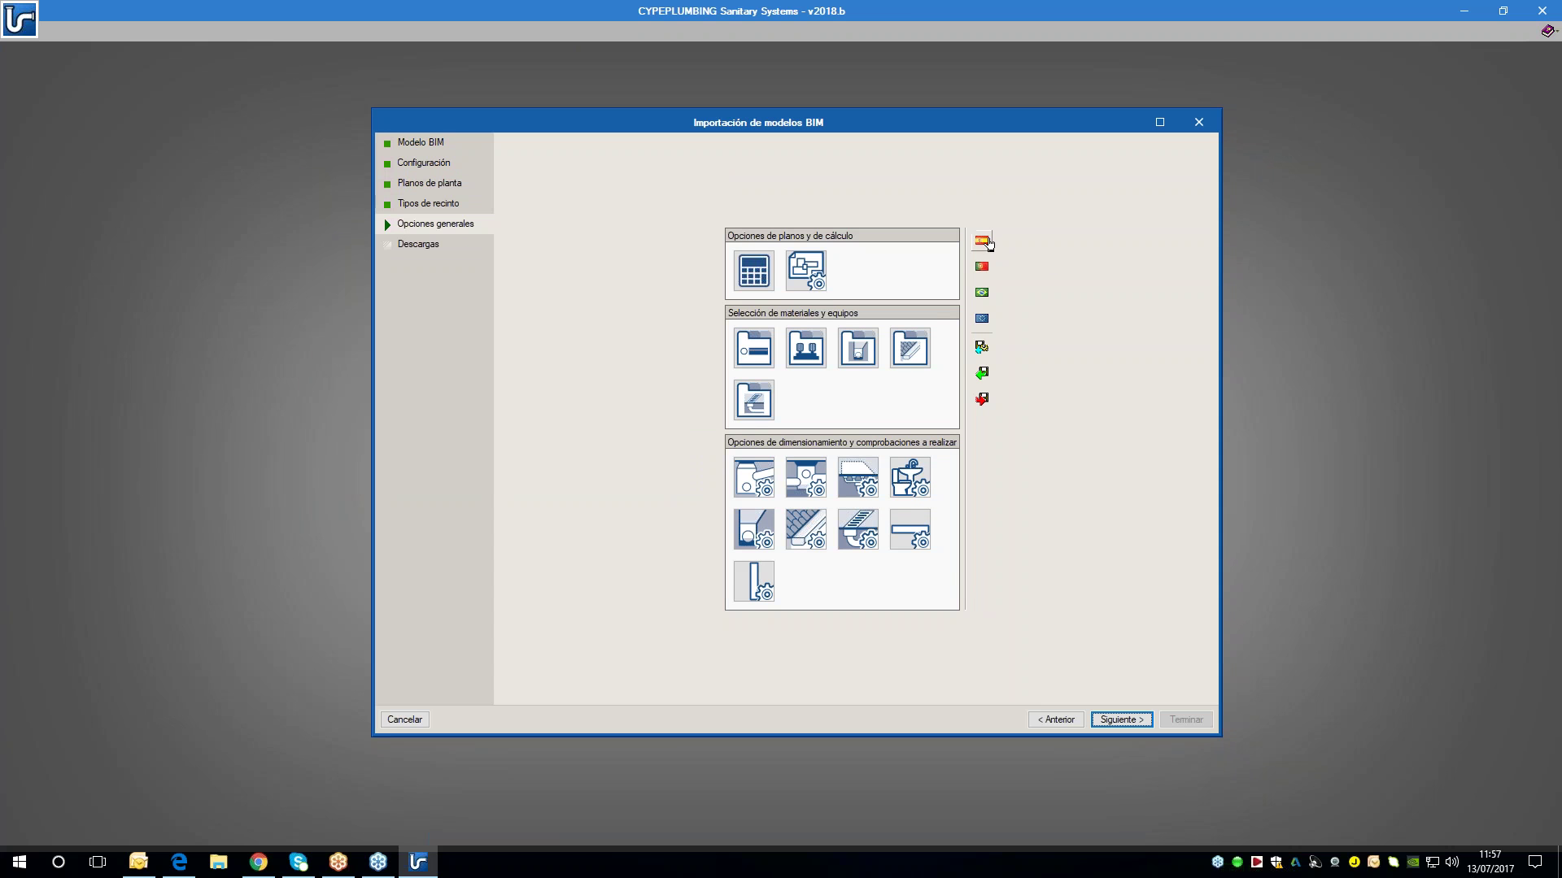
- Examine both discharge-unit sizing tables of the wastewater Bajante de aguas vertical pipe, with and without the maximum floor count, changing nothing
{"action": "left_click", "coordinate": [757, 579]}
{"action": "double_click", "coordinate": [686, 297]}
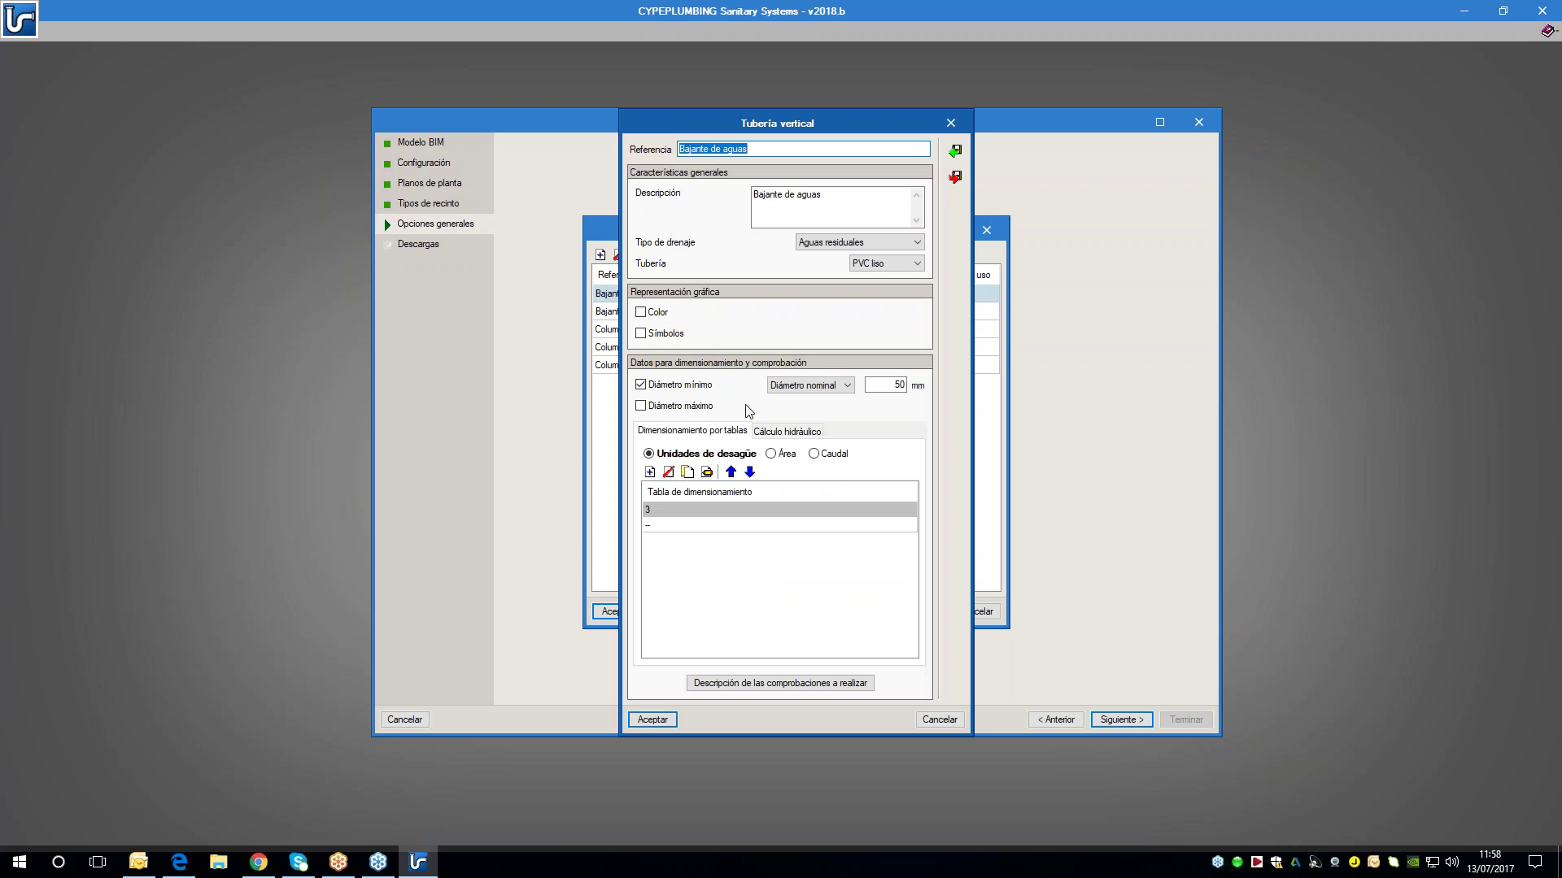
{"action": "double_click", "coordinate": [769, 512]}
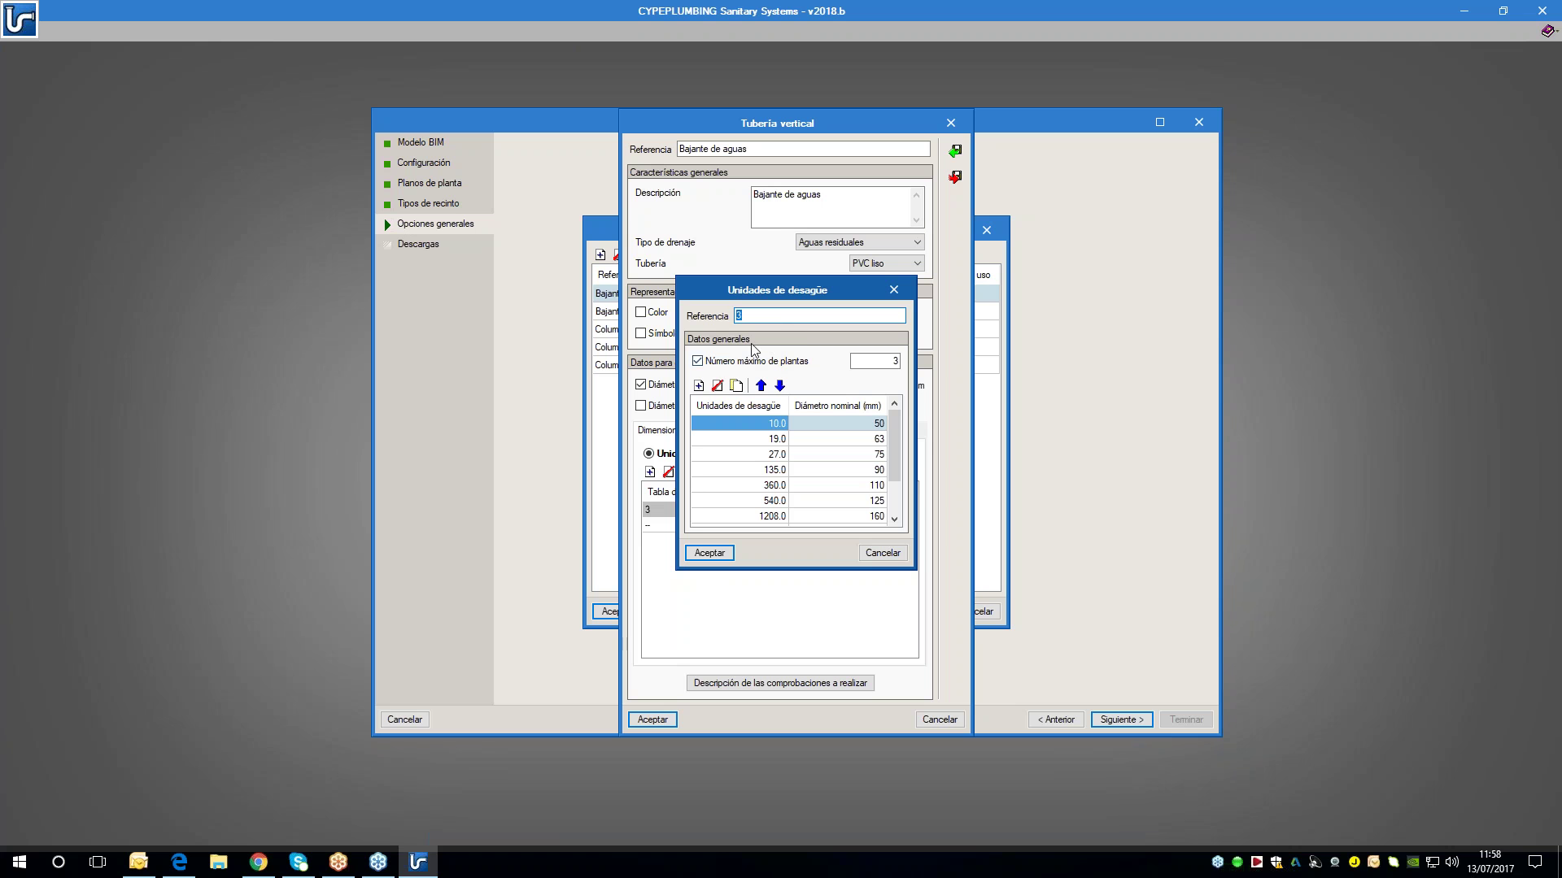
{"action": "left_click", "coordinate": [893, 557]}
{"action": "left_click", "coordinate": [734, 529]}
{"action": "double_click", "coordinate": [734, 531]}
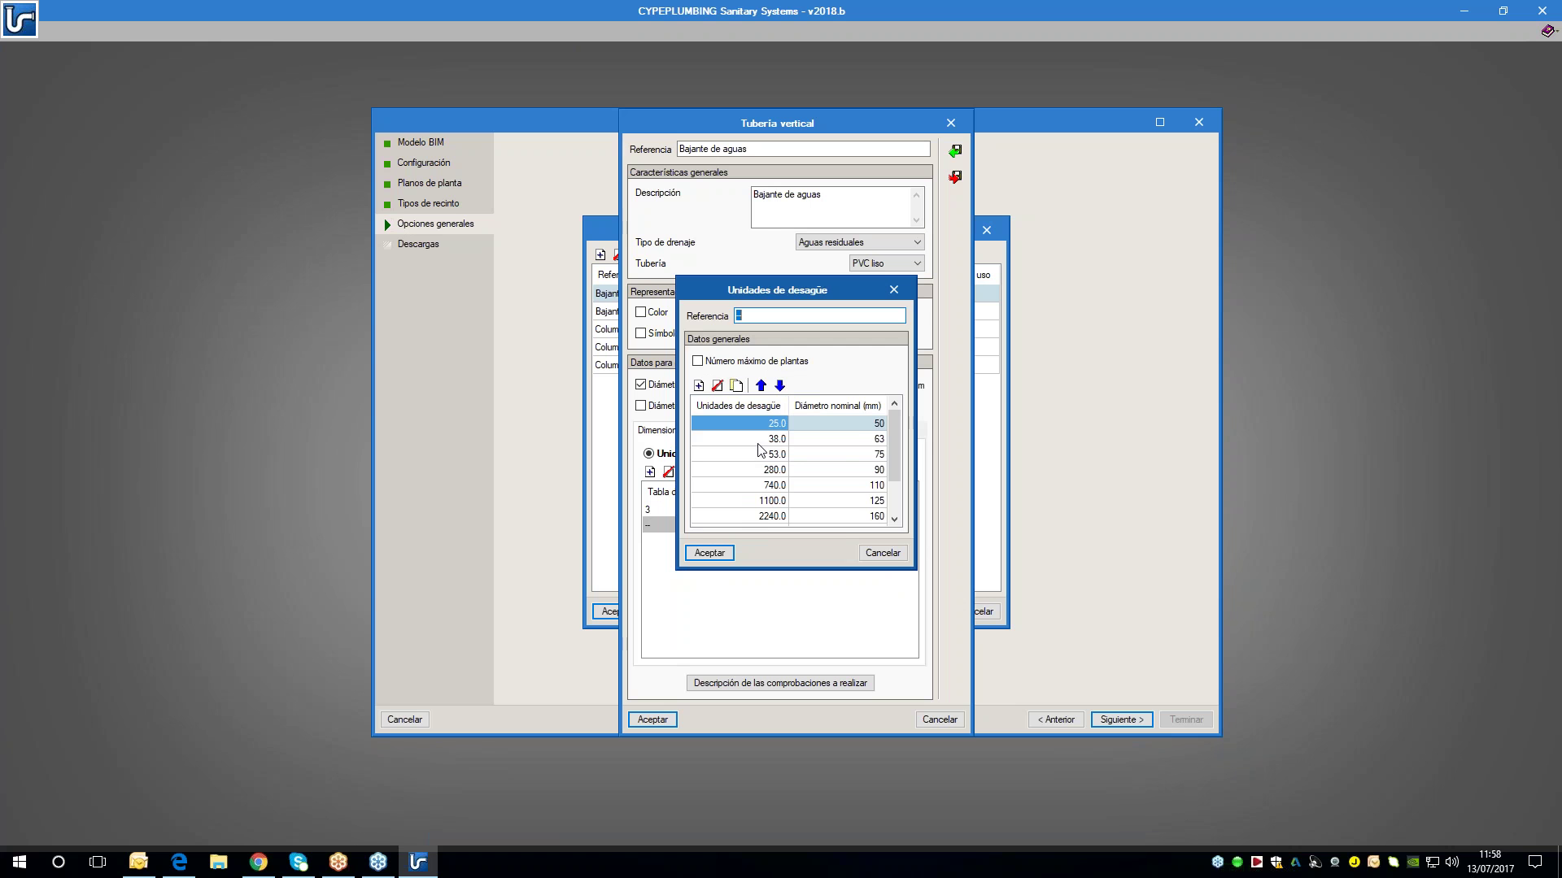
{"action": "left_click", "coordinate": [892, 554]}
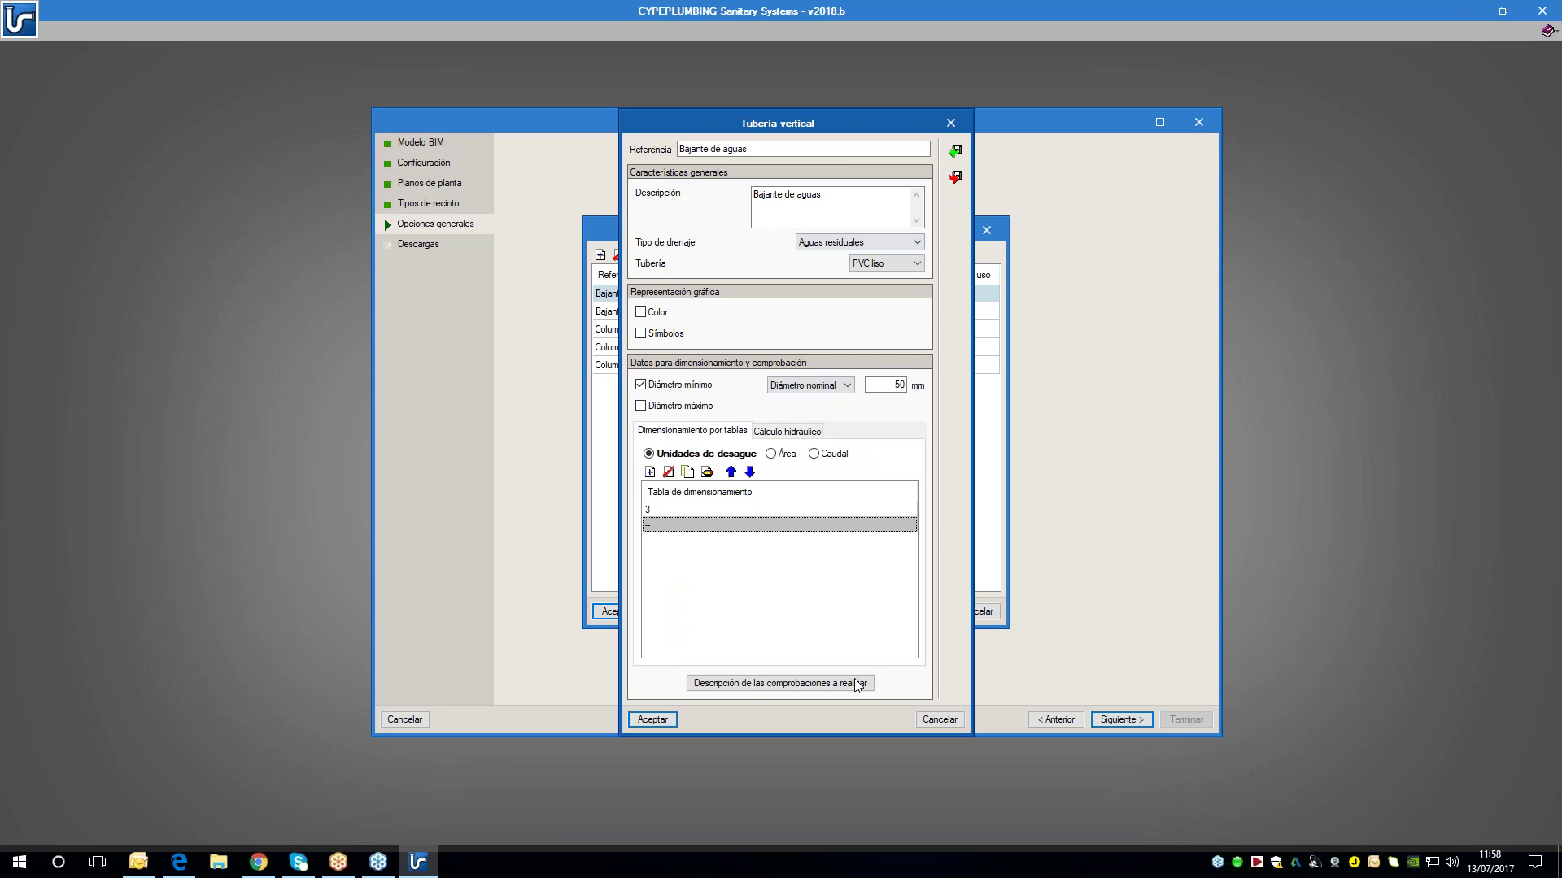
- Try a 20 % maximum fill level in the wastewater Bajante de aguas hydraulic calculation and discard the edit
{"action": "left_click", "coordinate": [787, 431]}
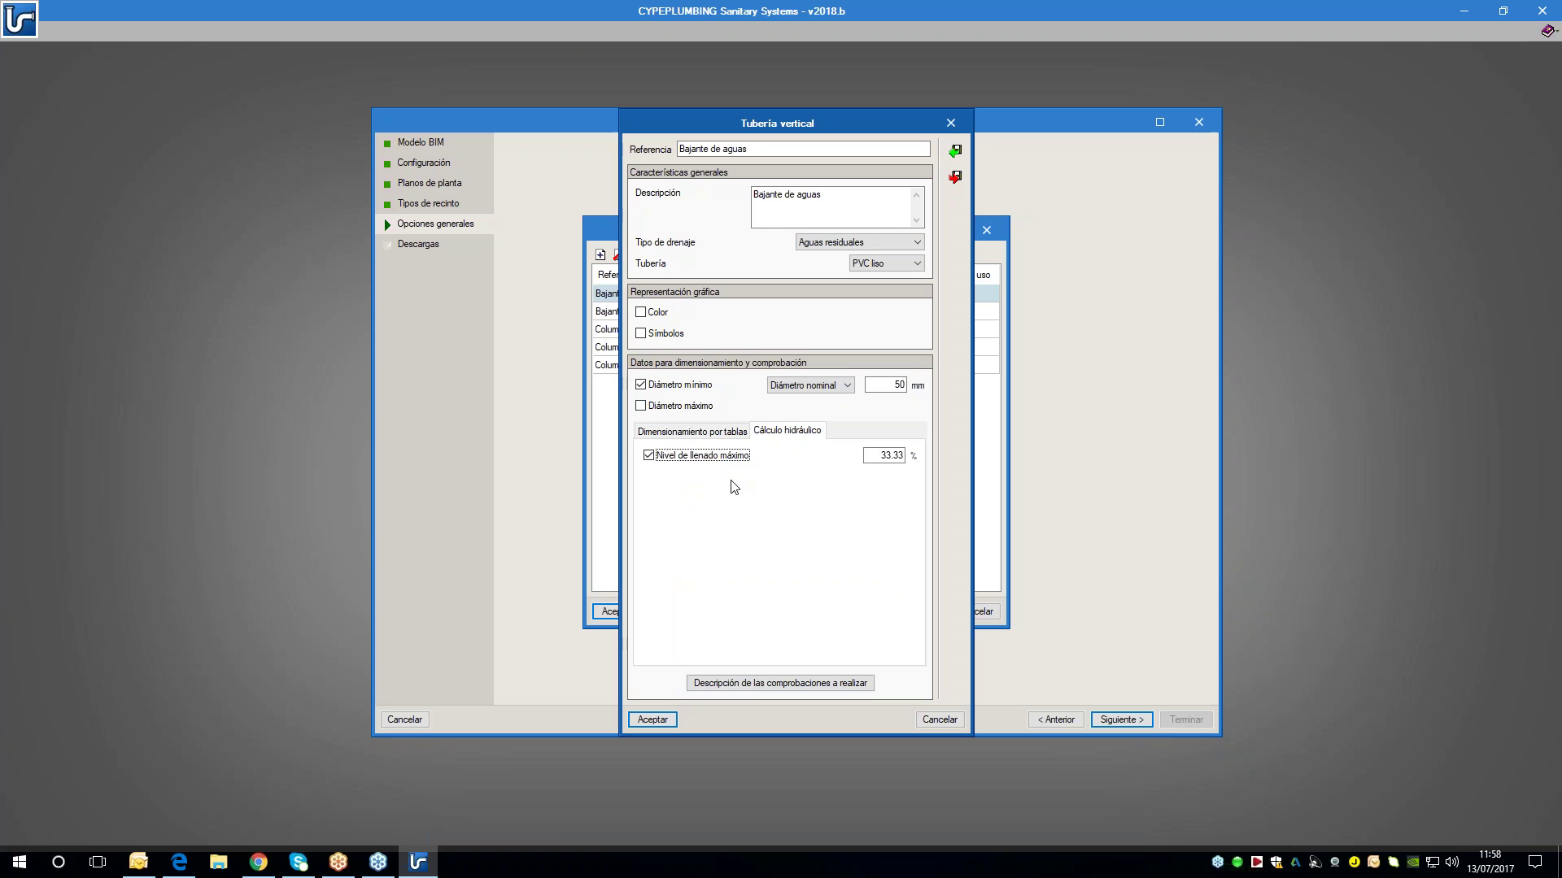
{"action": "left_click", "coordinate": [871, 455]}
{"action": "type", "text": "20"}
{"action": "left_click", "coordinate": [944, 724]}
- Examine the rainwater Bajante de aguas hydraulic calculation settings and its Aguas pluviales area sizing table
{"action": "double_click", "coordinate": [716, 314]}
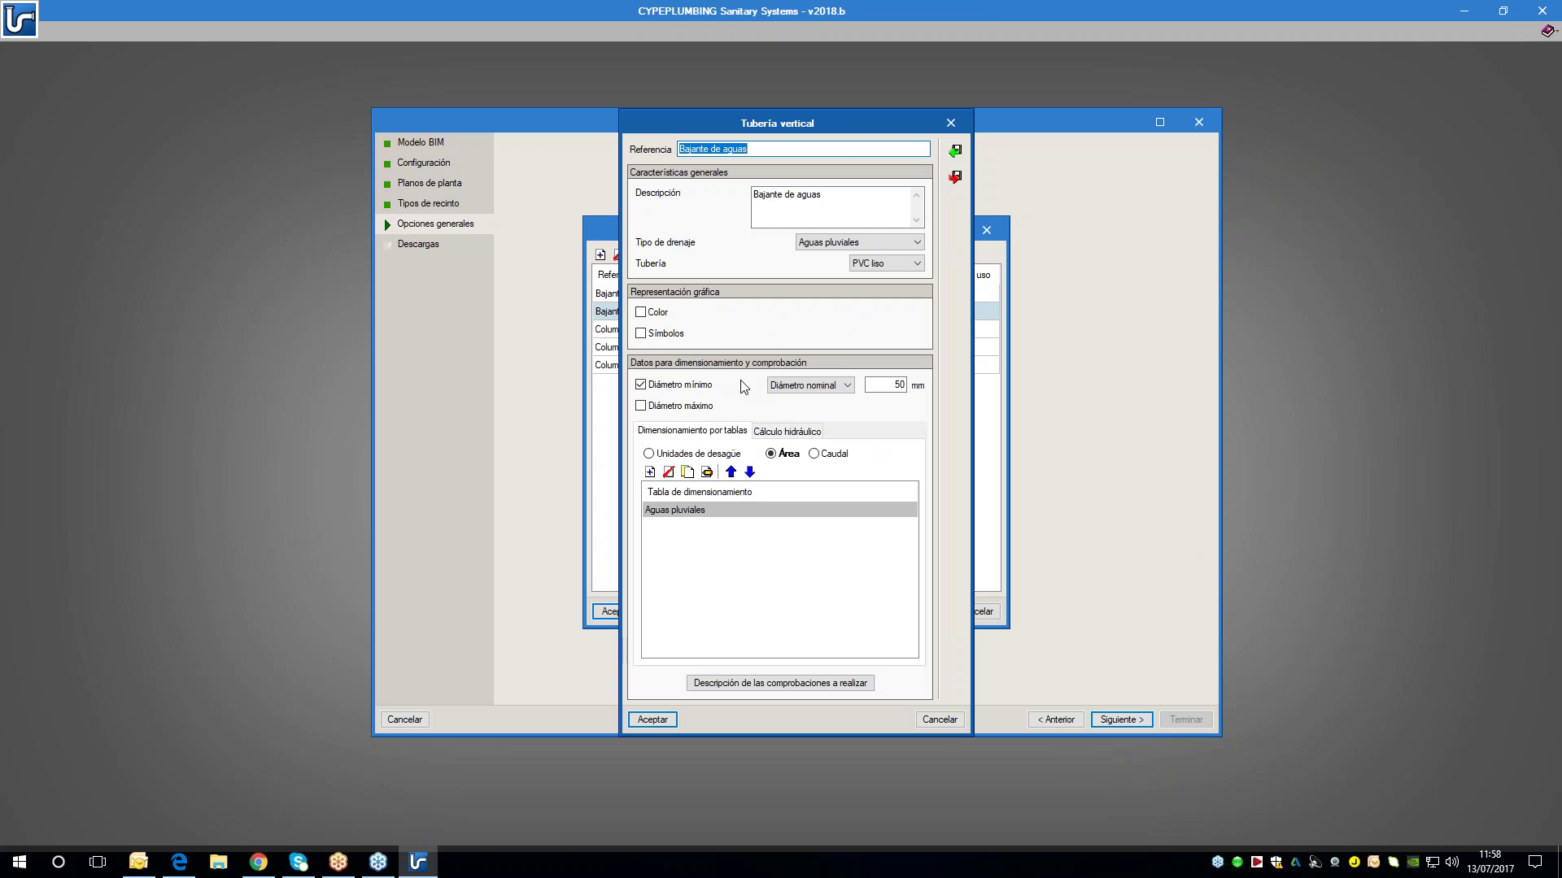
{"action": "left_click", "coordinate": [789, 431]}
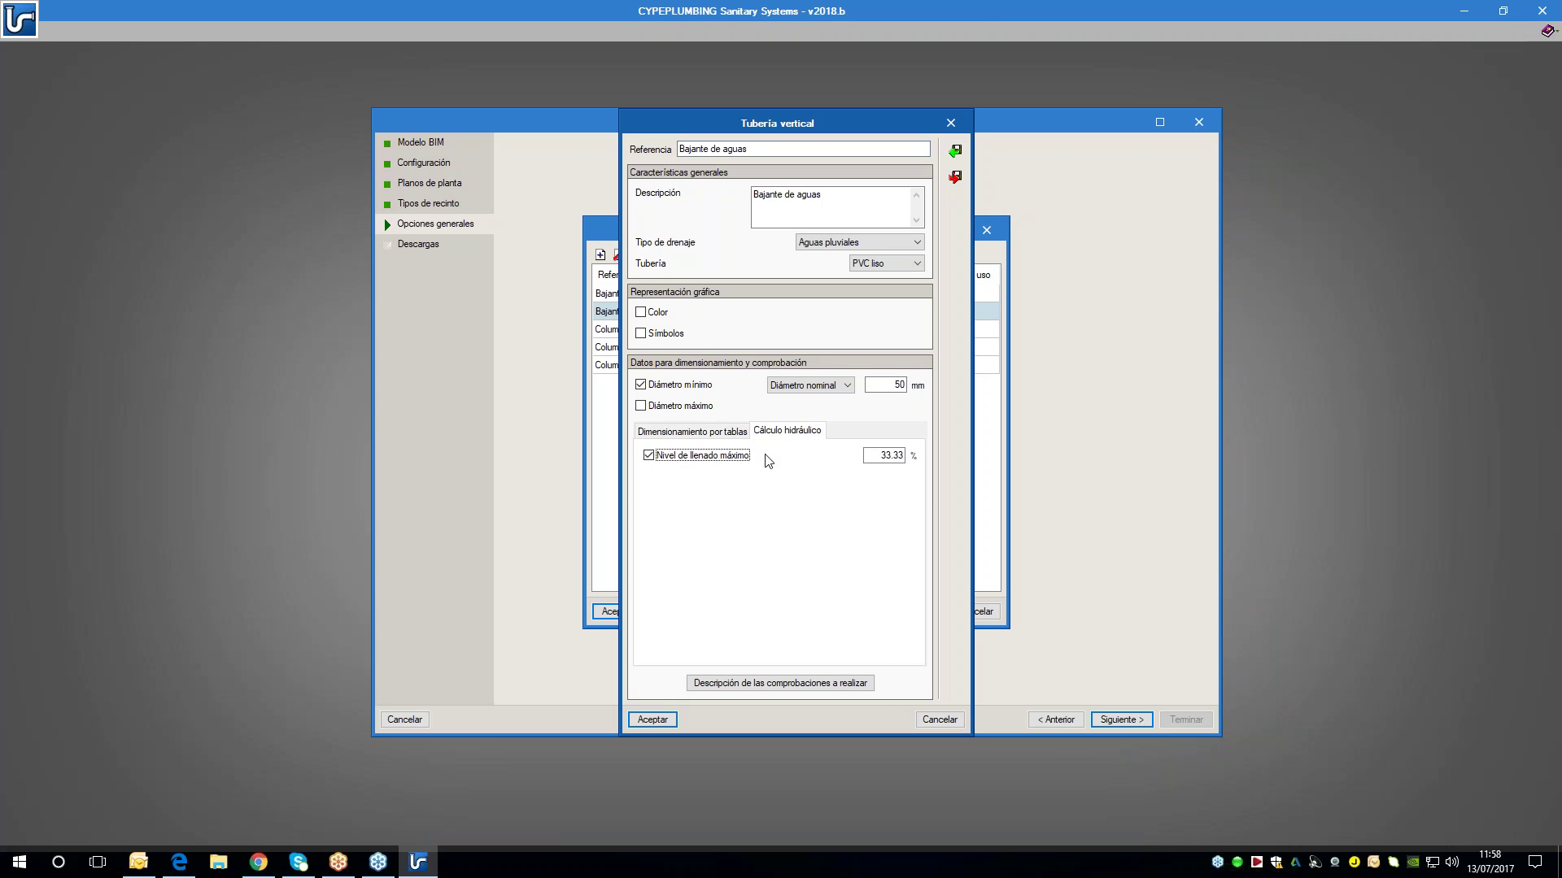
{"action": "left_click", "coordinate": [730, 435]}
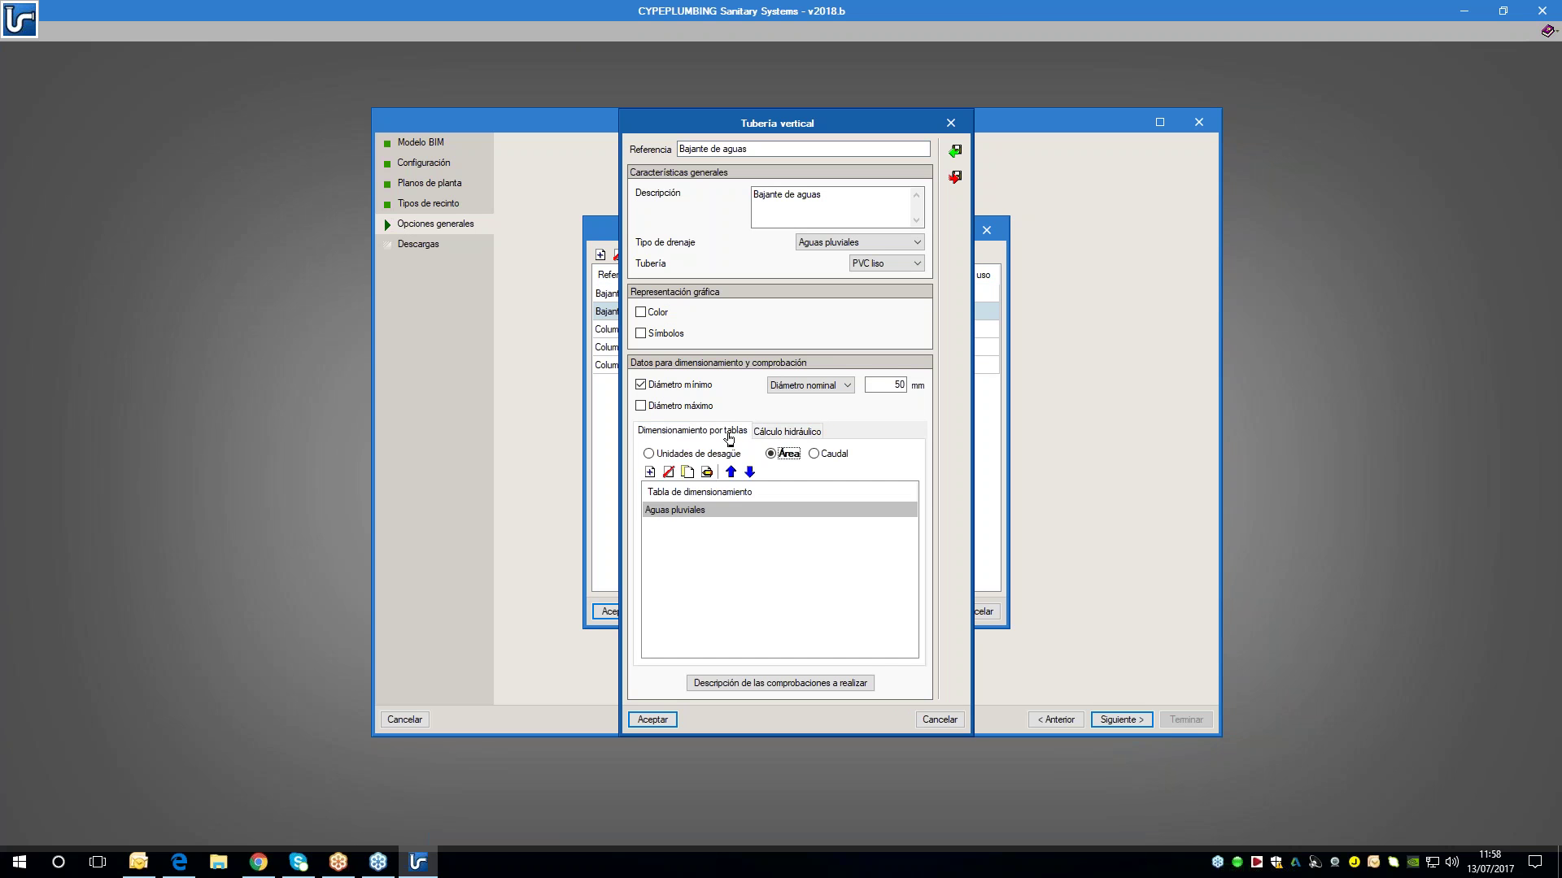
{"action": "double_click", "coordinate": [739, 511]}
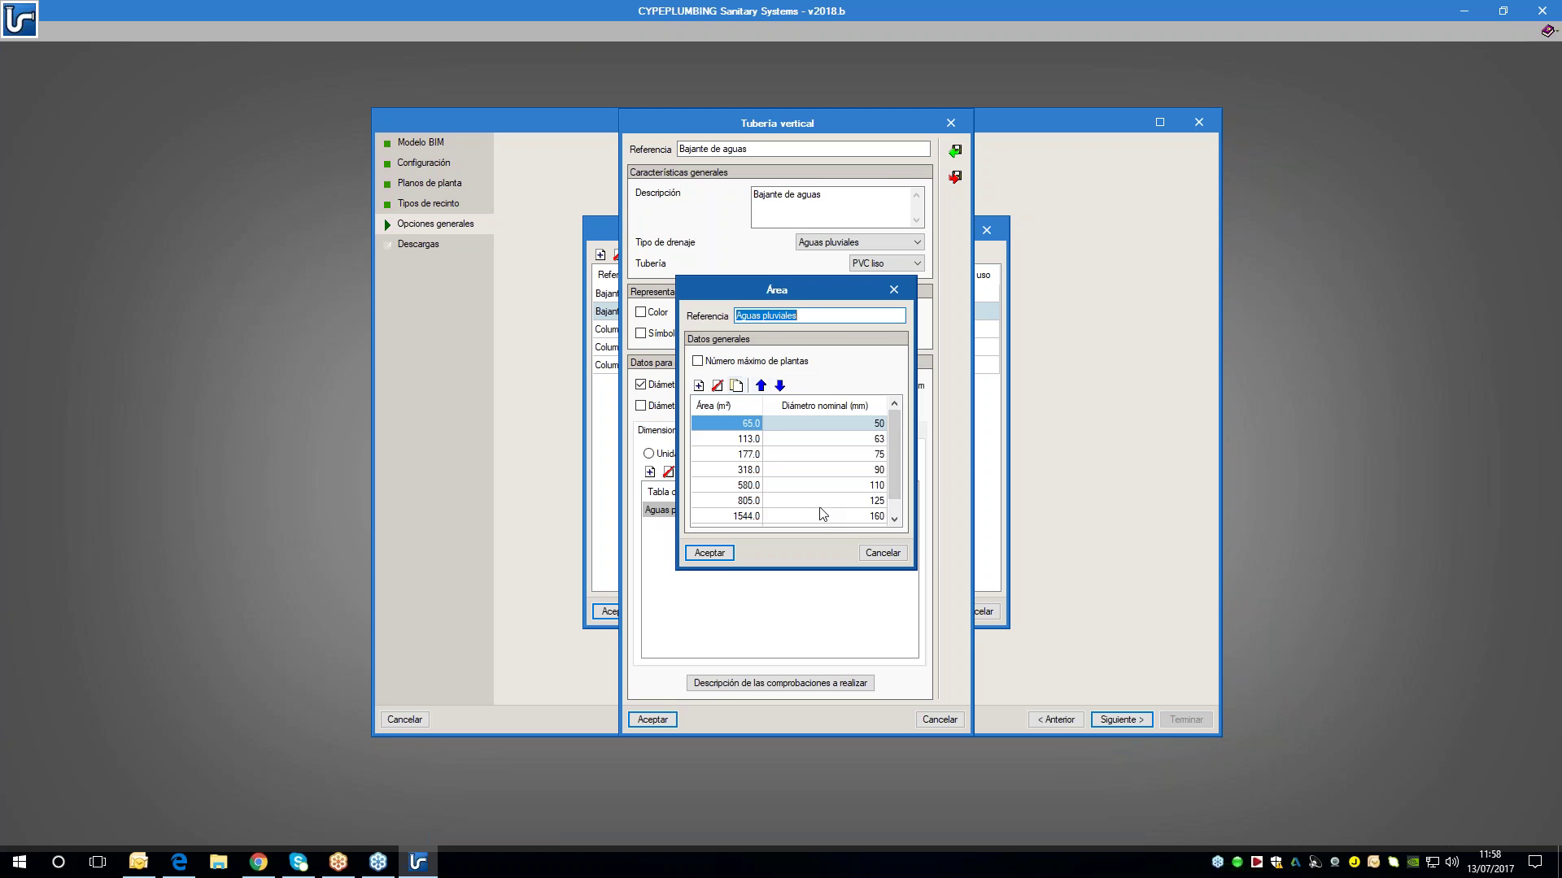
{"action": "key", "text": "Return"}
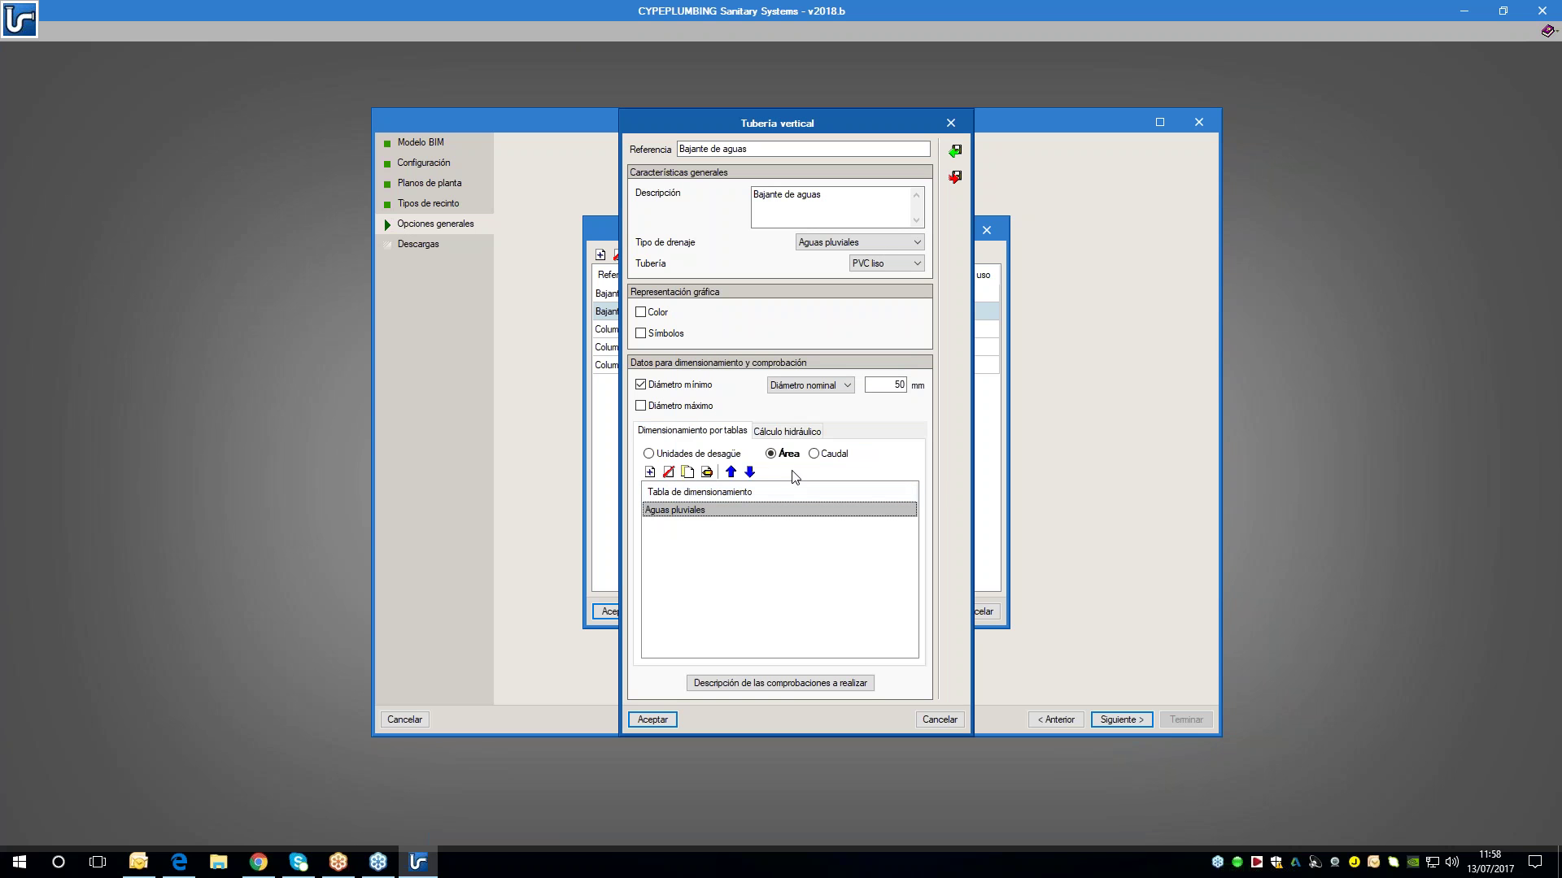
{"action": "double_click", "coordinate": [724, 511]}
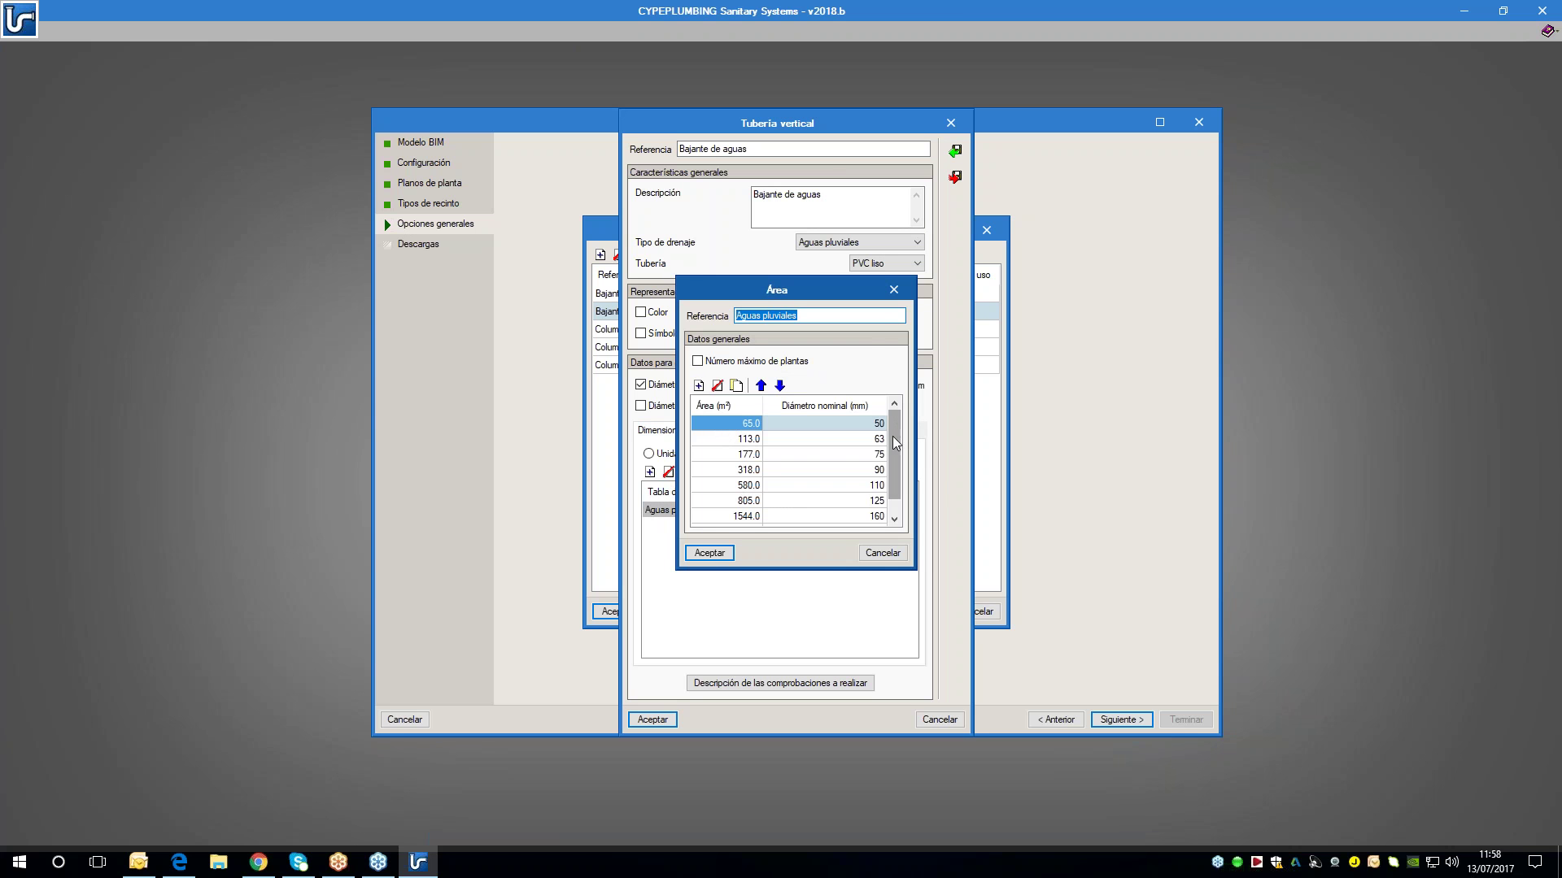
{"action": "left_click", "coordinate": [727, 555]}
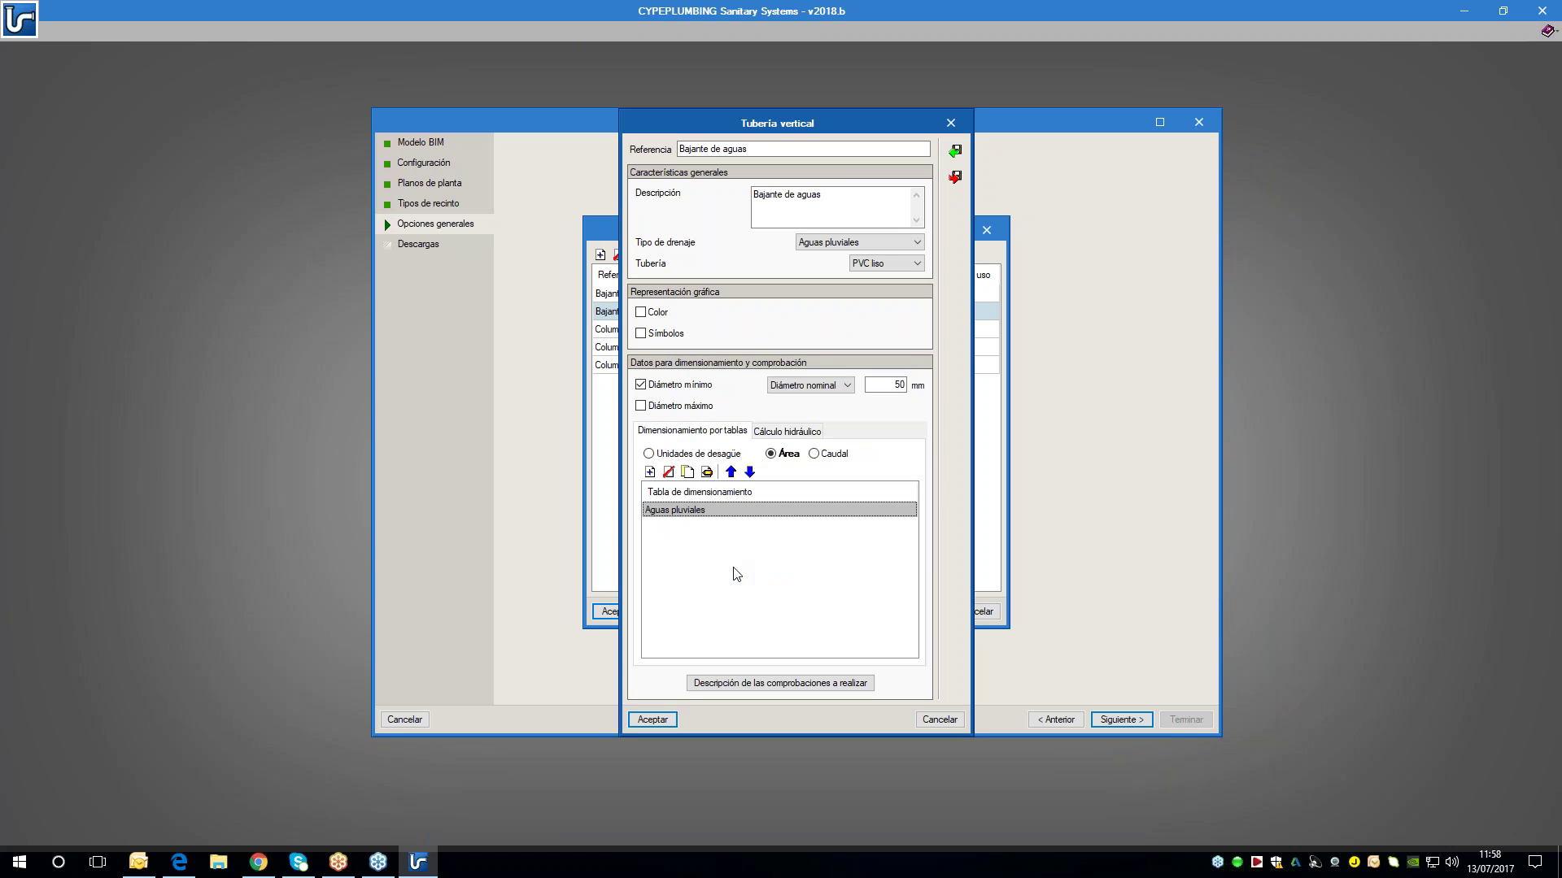
- Read the check descriptions of the rainwater Bajante de aguas and close the vertical pipe settings without changes
{"action": "left_click", "coordinate": [778, 687]}
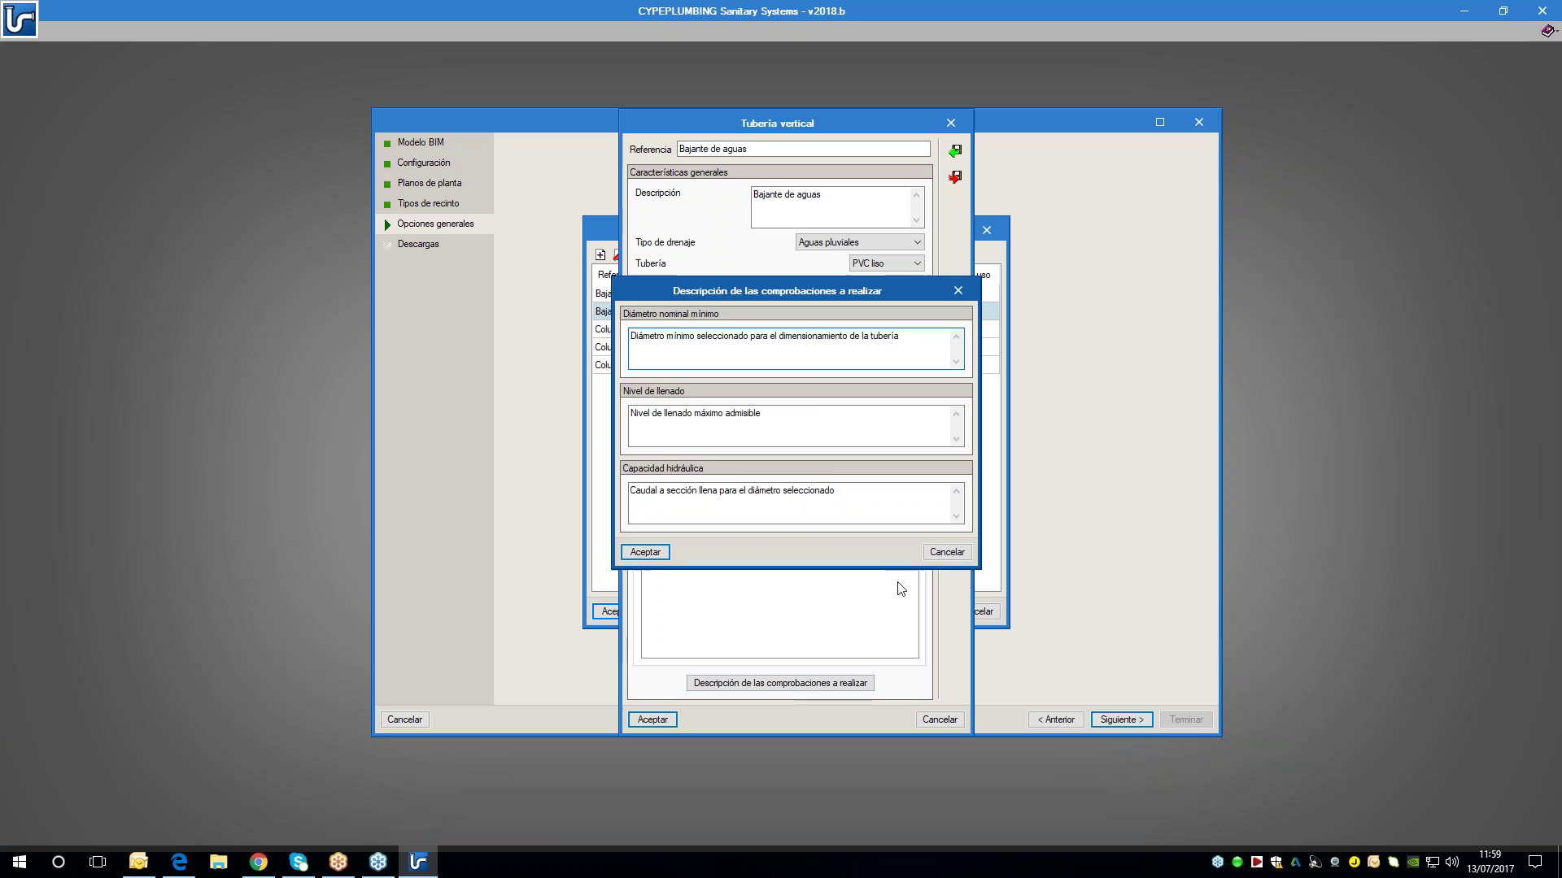
{"action": "left_click", "coordinate": [927, 555]}
{"action": "left_click", "coordinate": [937, 719]}
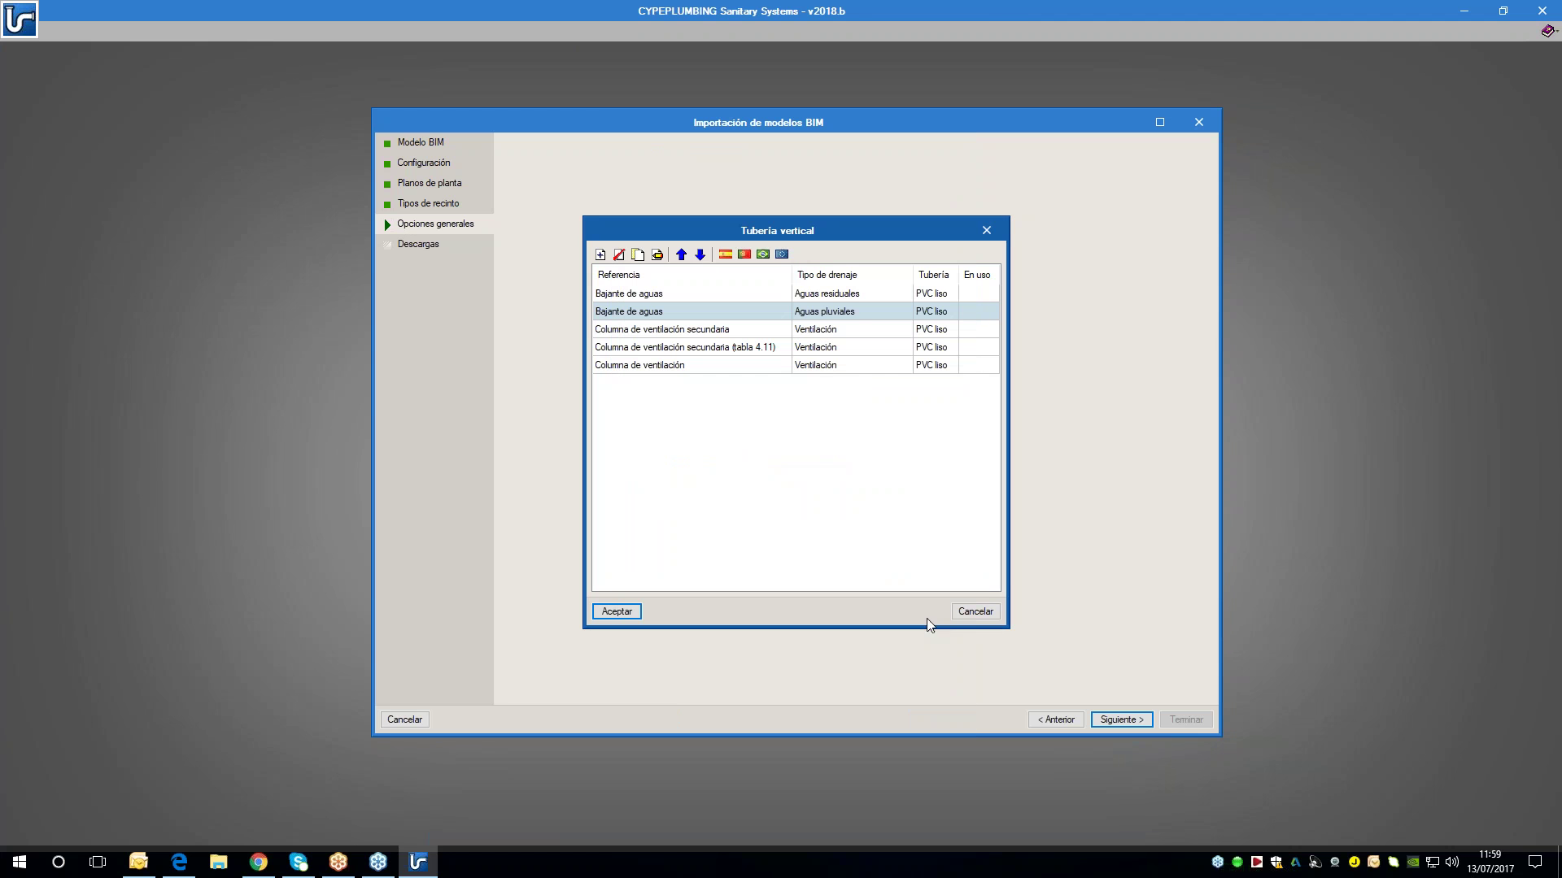
{"action": "left_click", "coordinate": [976, 612]}
- Review the rainwater Colector colgado's hydraulic settings and its check descriptions for general data, table sizing and hydraulic calculation
{"action": "left_click", "coordinate": [928, 533]}
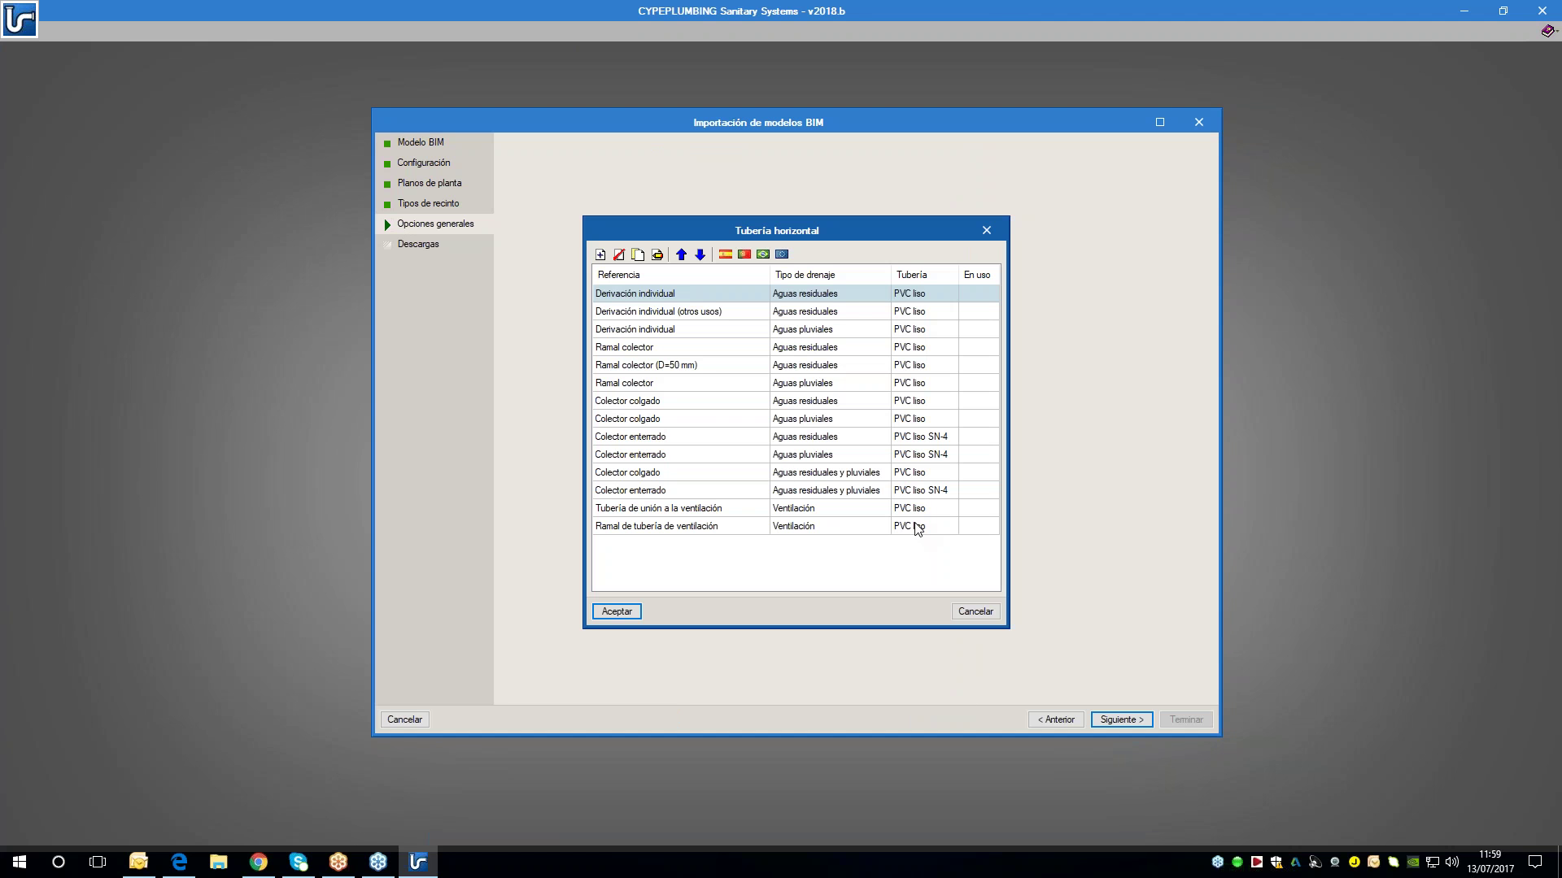
{"action": "double_click", "coordinate": [682, 419]}
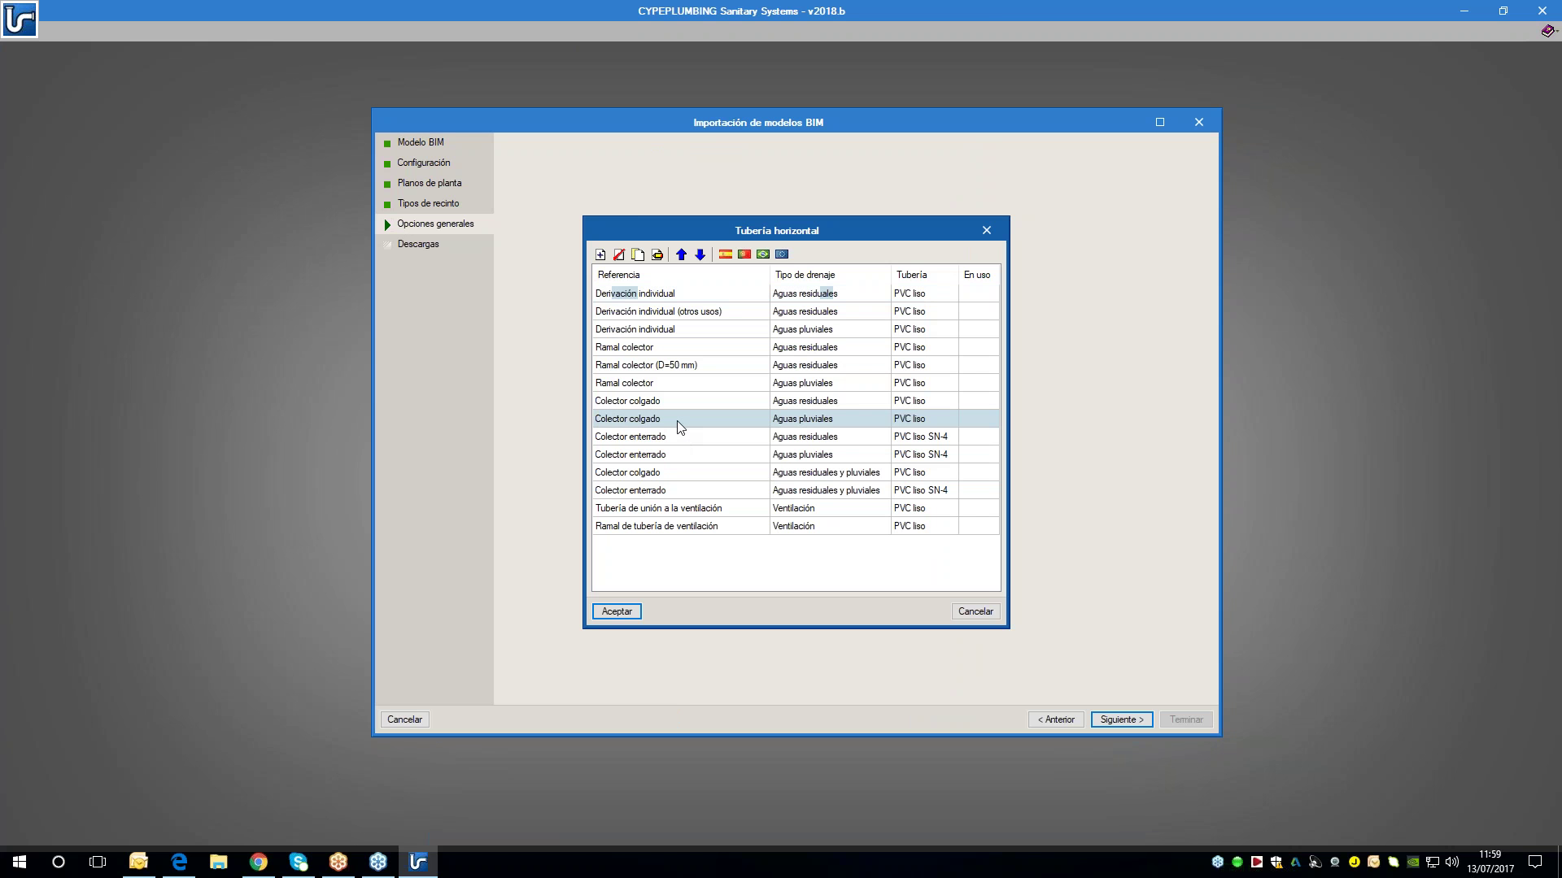
{"action": "left_click", "coordinate": [777, 453]}
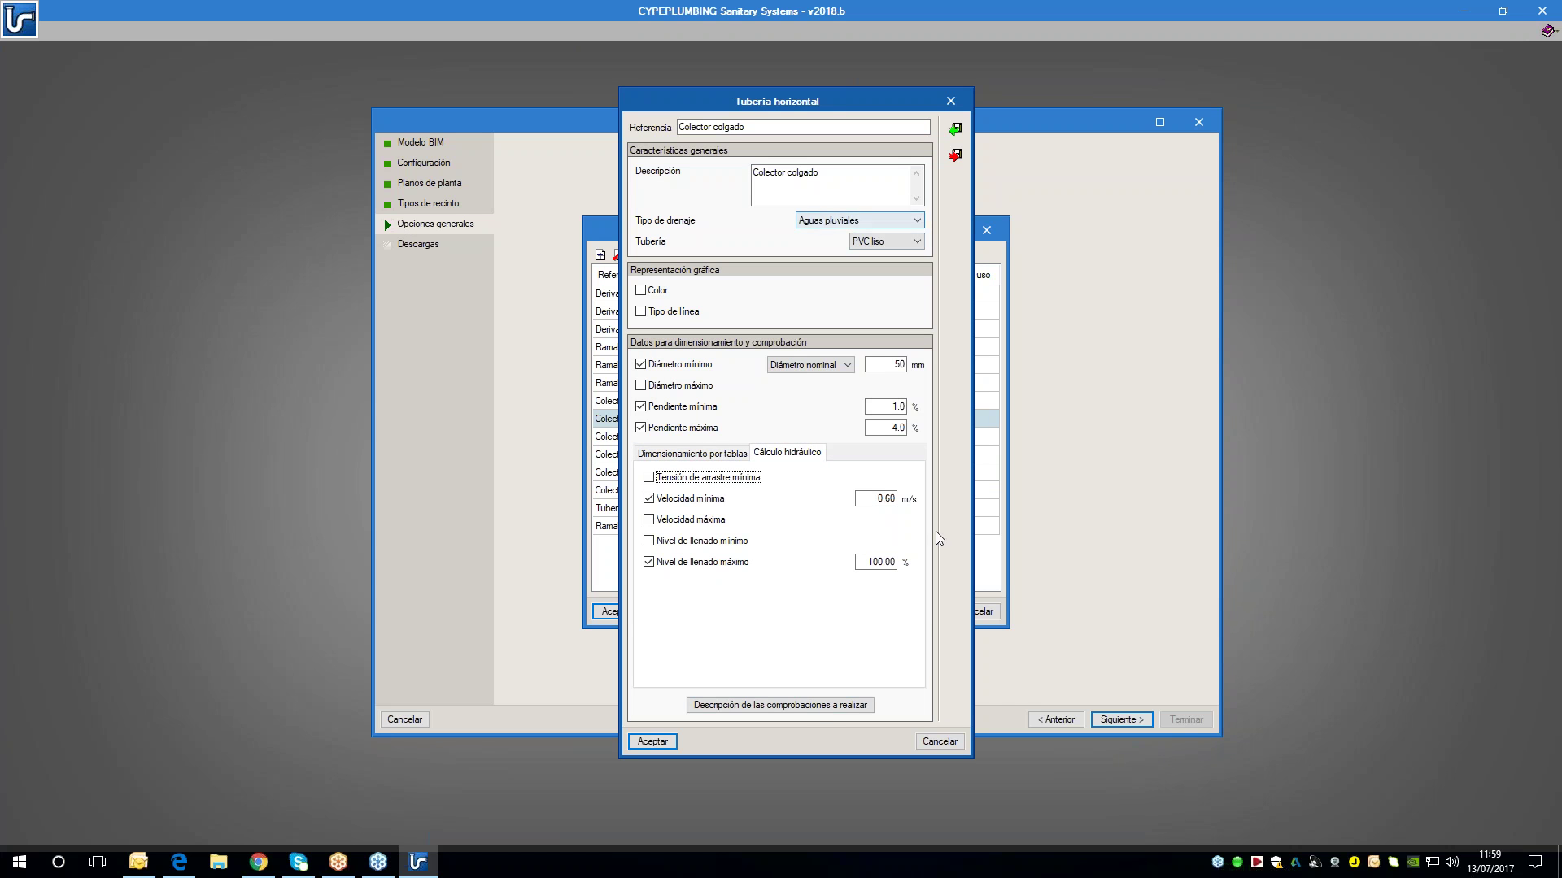
{"action": "left_click", "coordinate": [816, 705]}
{"action": "left_click_drag", "start_coordinate": [820, 393], "coordinate": [631, 382]}
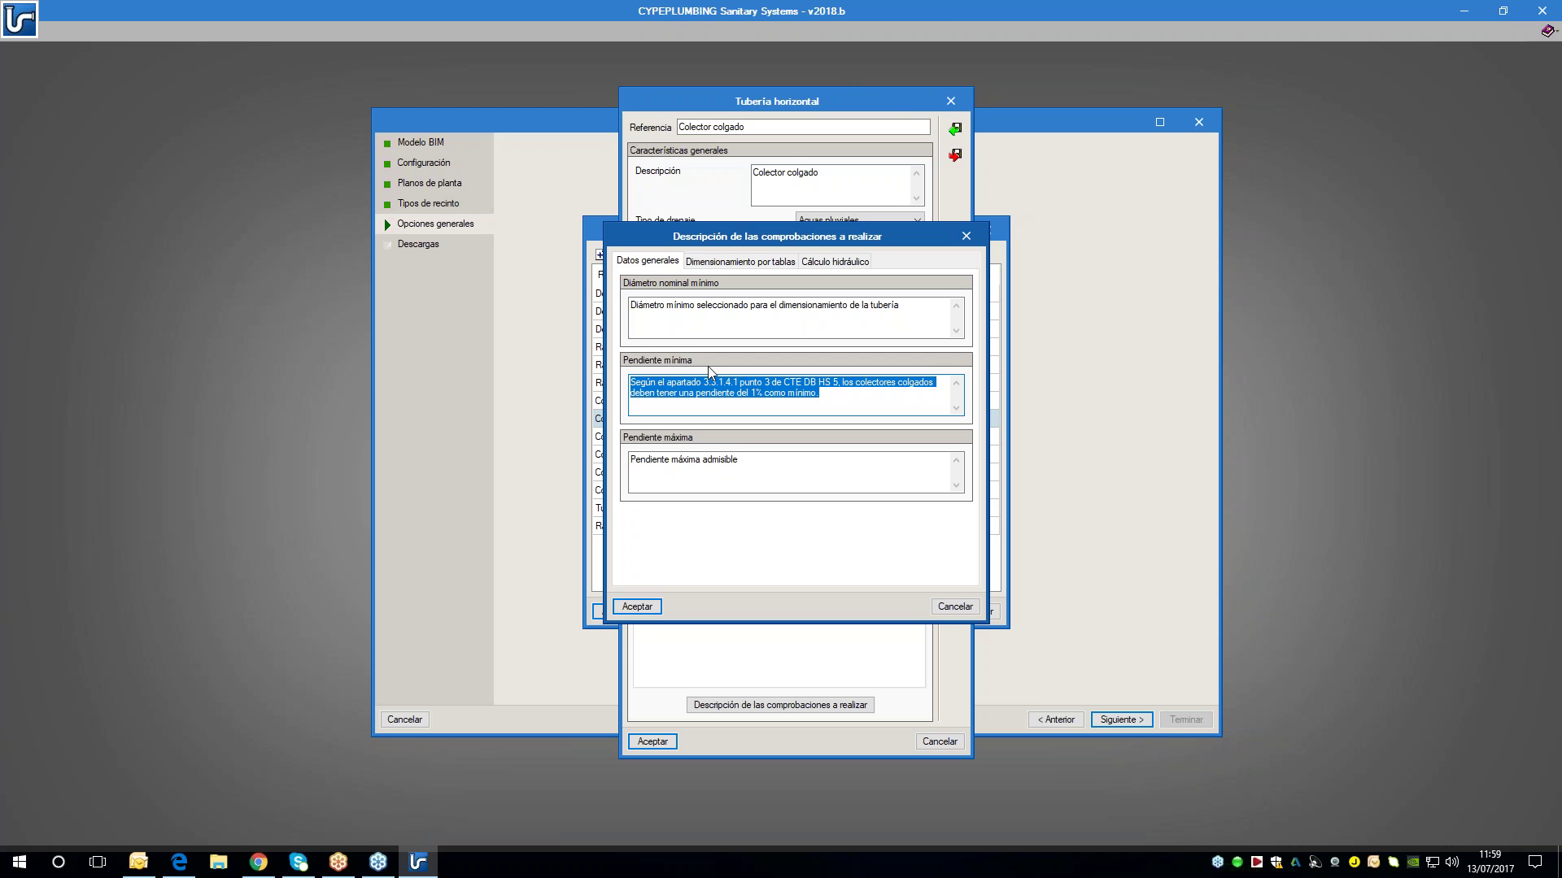
{"action": "left_click", "coordinate": [750, 397]}
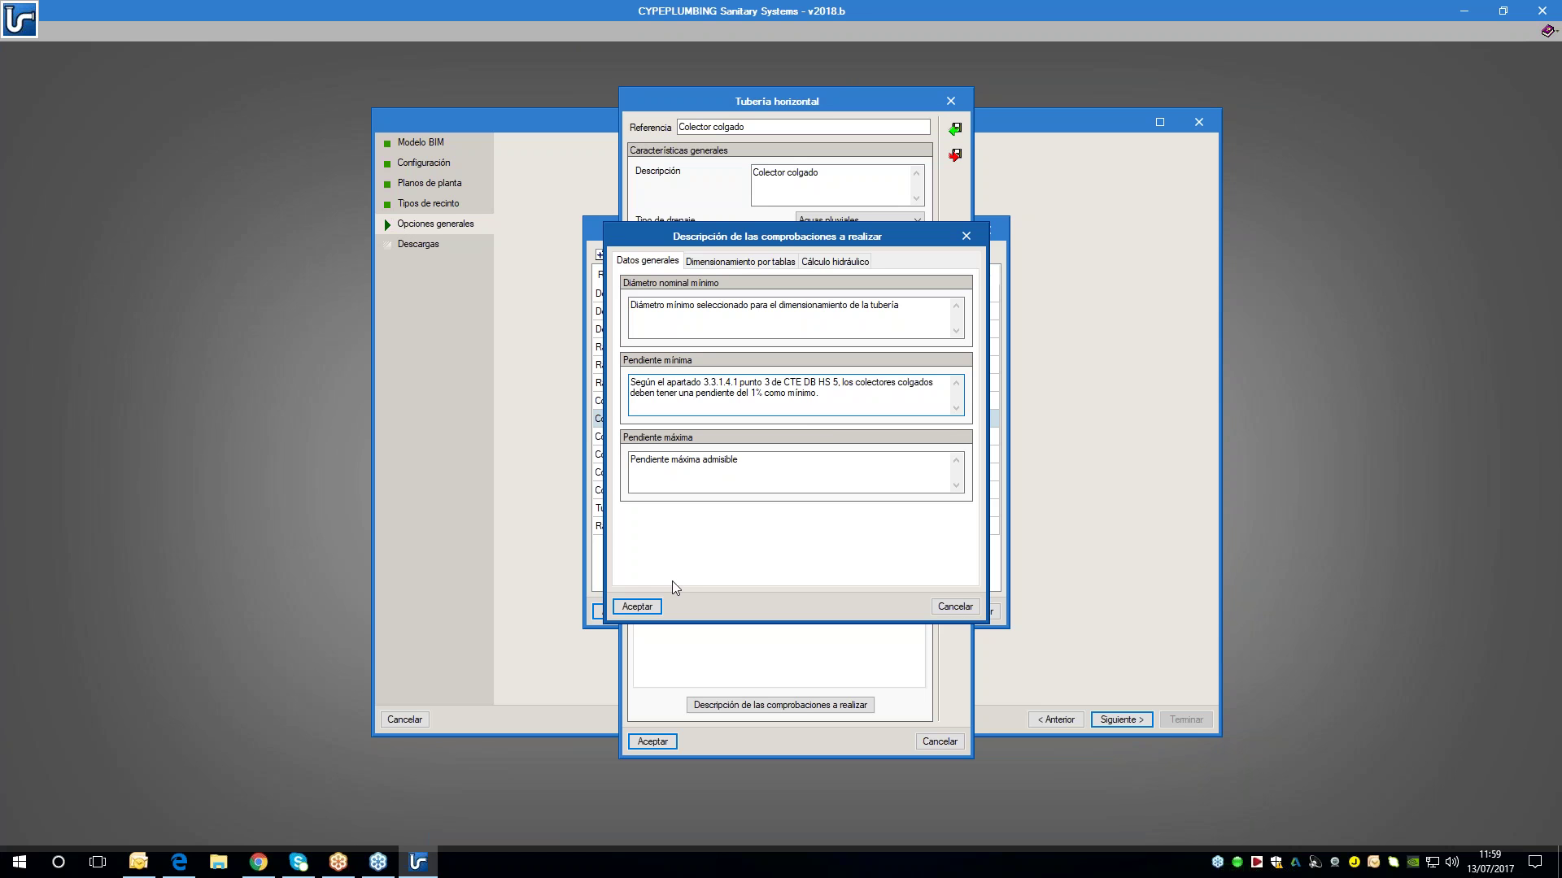
{"action": "left_click", "coordinate": [772, 258]}
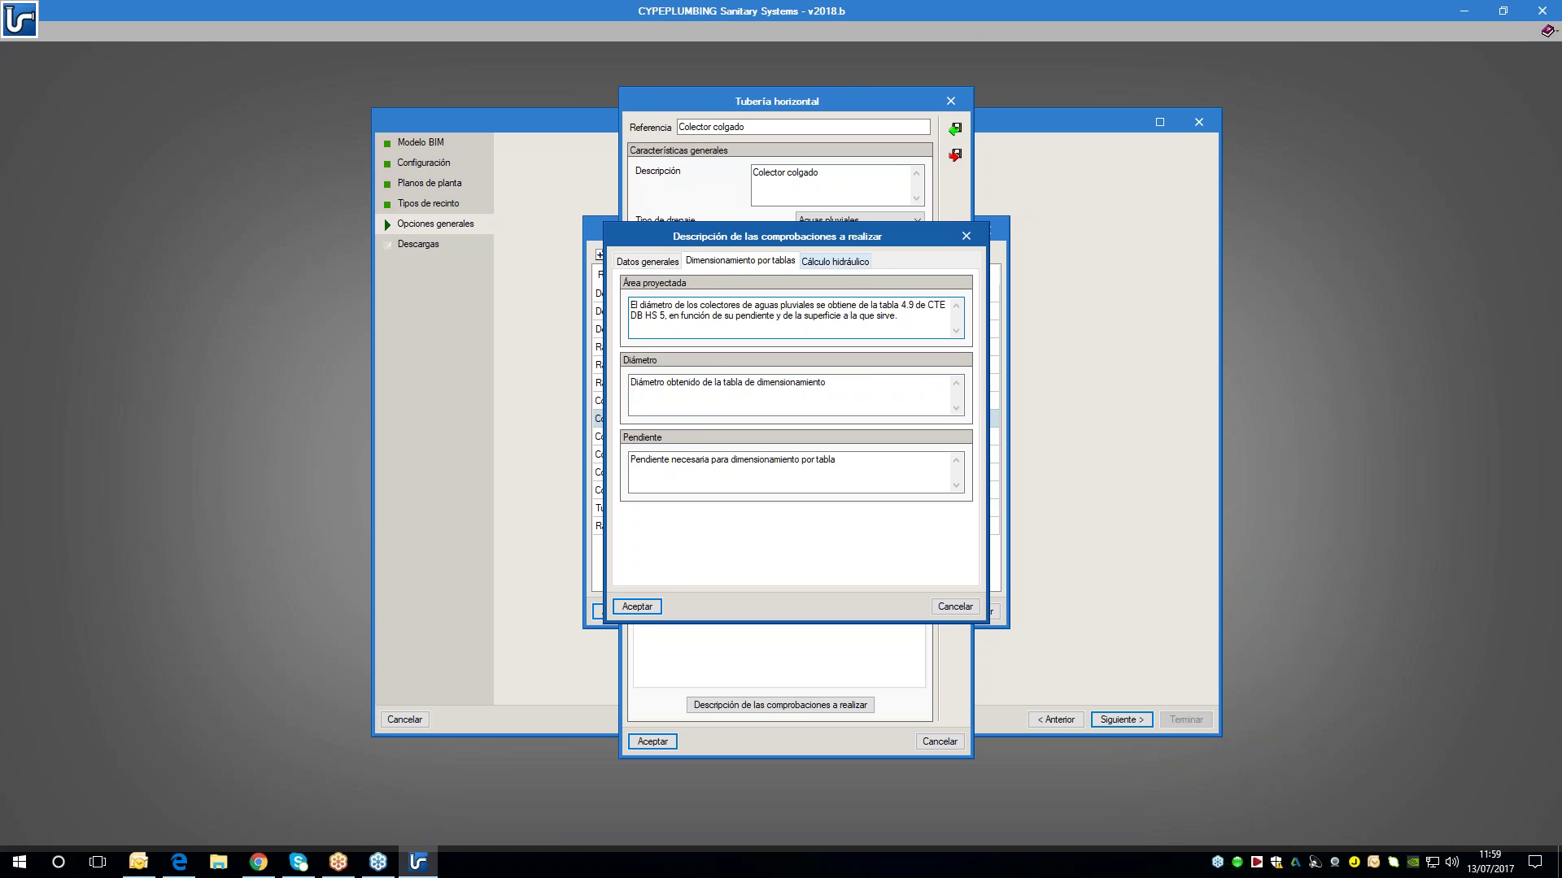
{"action": "left_click", "coordinate": [835, 261]}
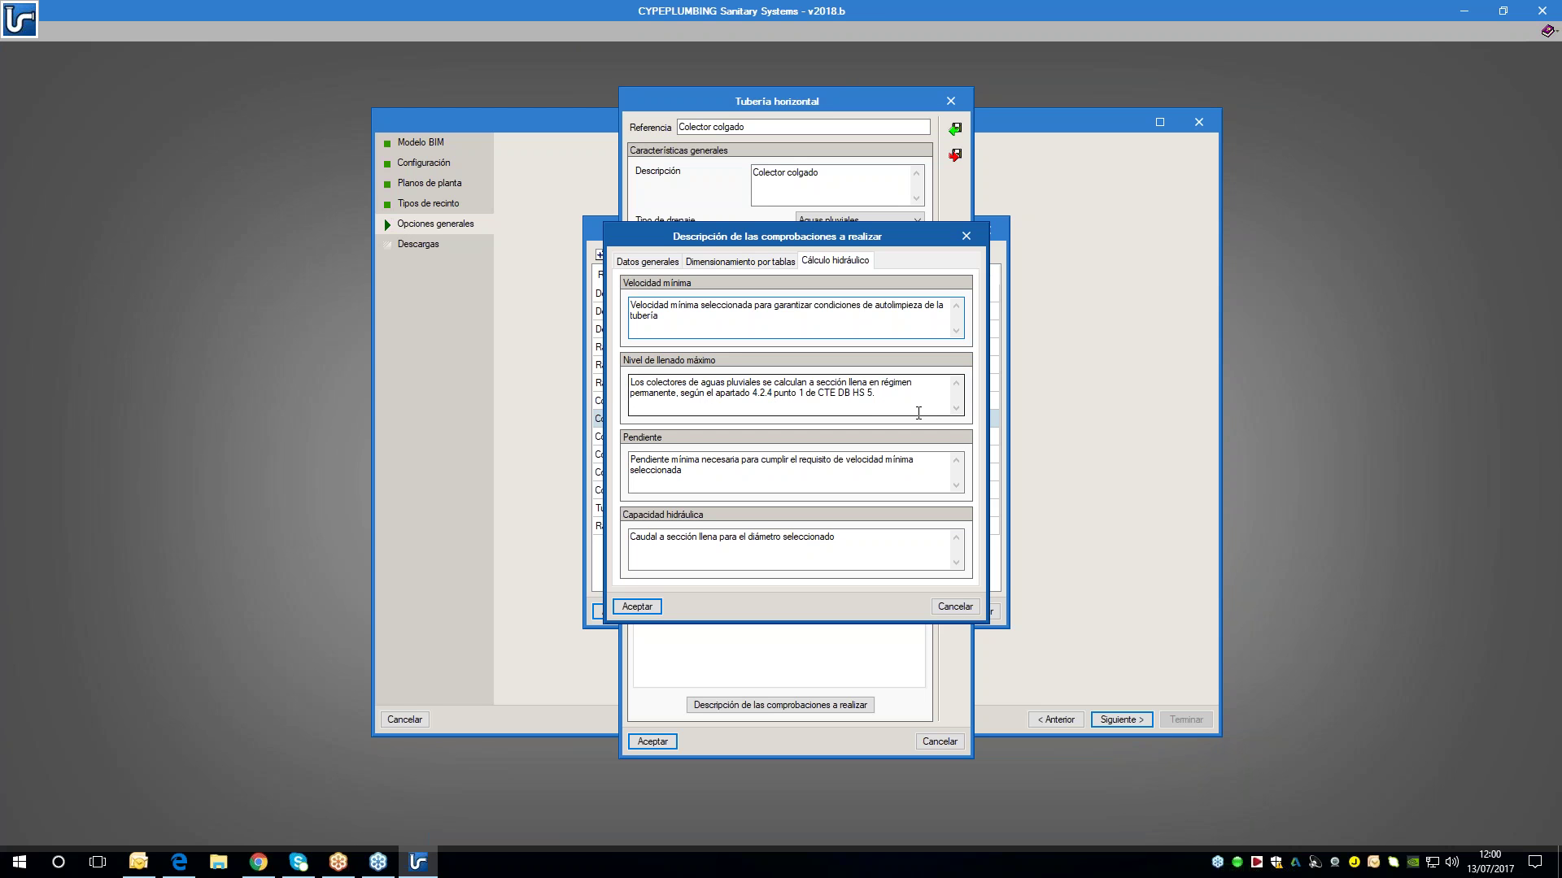
- Read the rainwater Colector colgado's maximum fill level check description and close the horizontal pipe settings
{"action": "left_click_drag", "start_coordinate": [915, 407], "coordinate": [629, 379]}
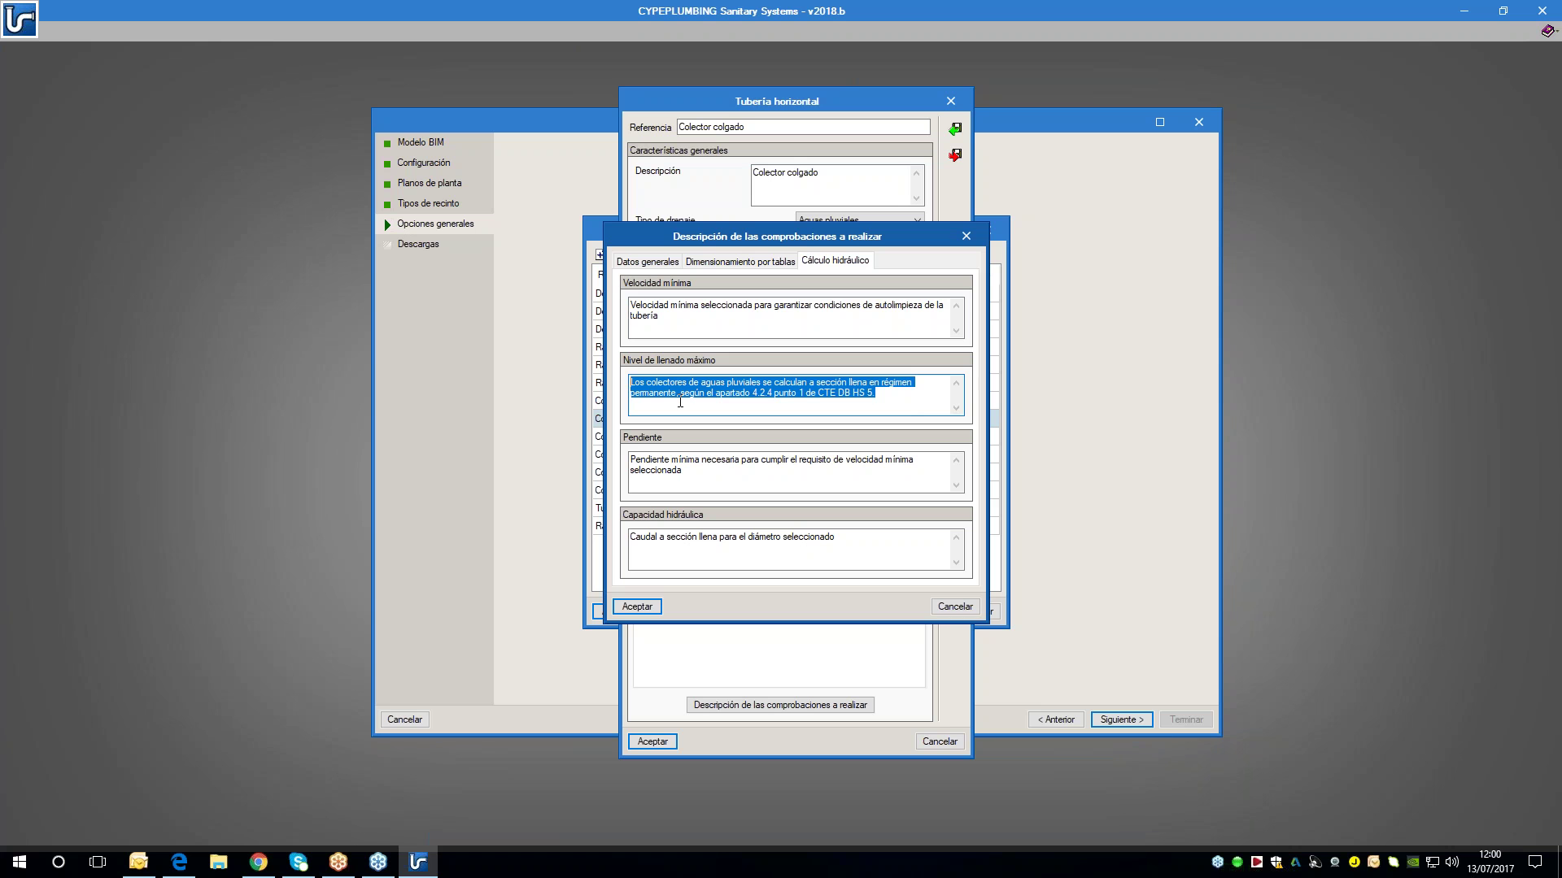
{"action": "left_click", "coordinate": [645, 605]}
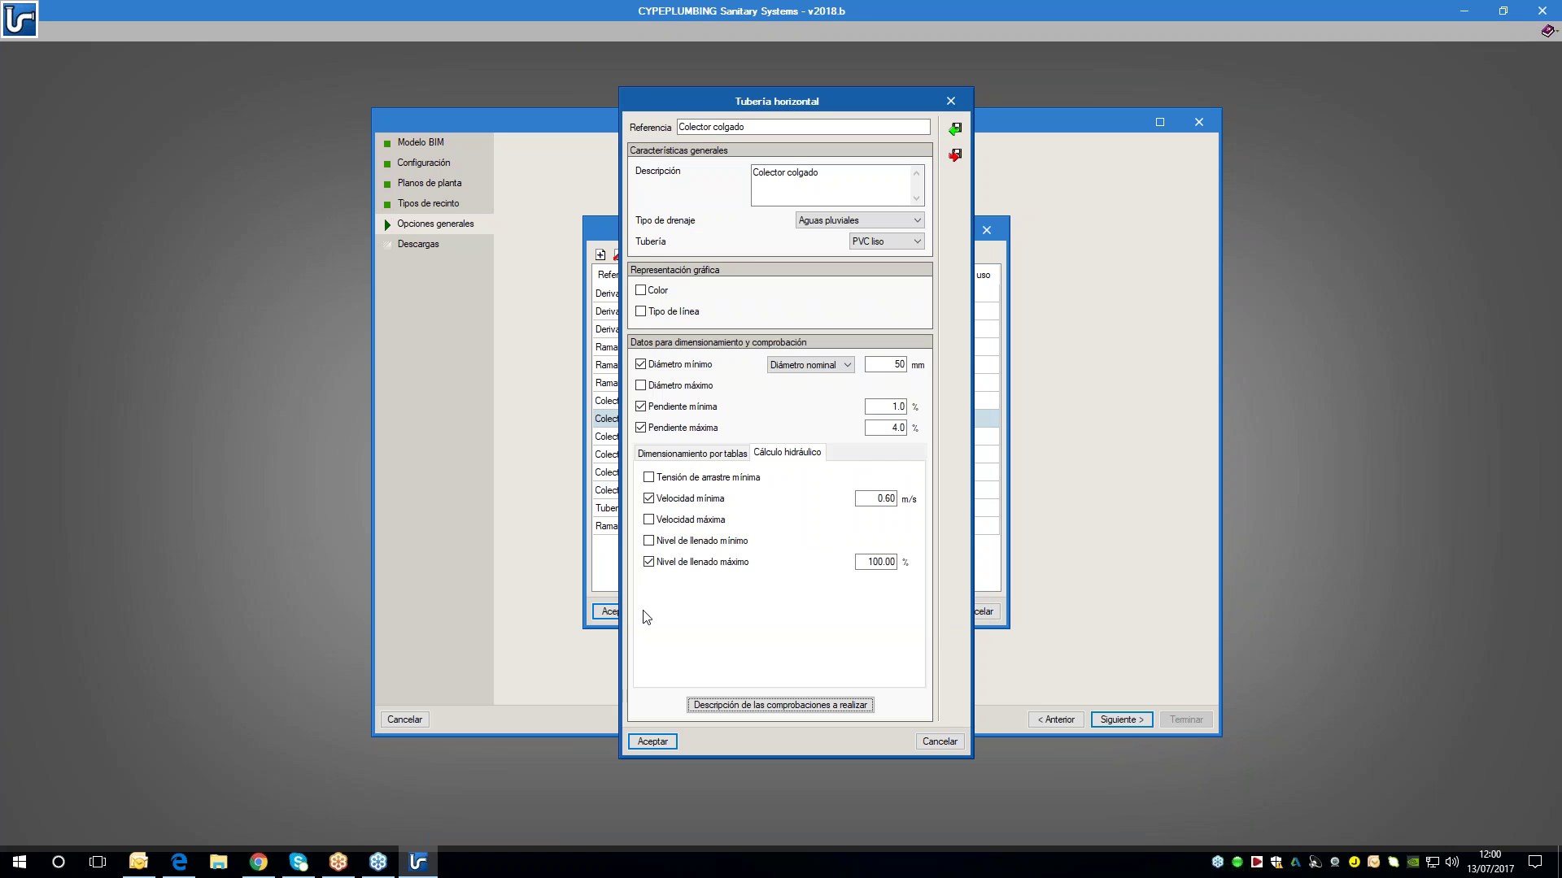
{"action": "left_click", "coordinate": [651, 742]}
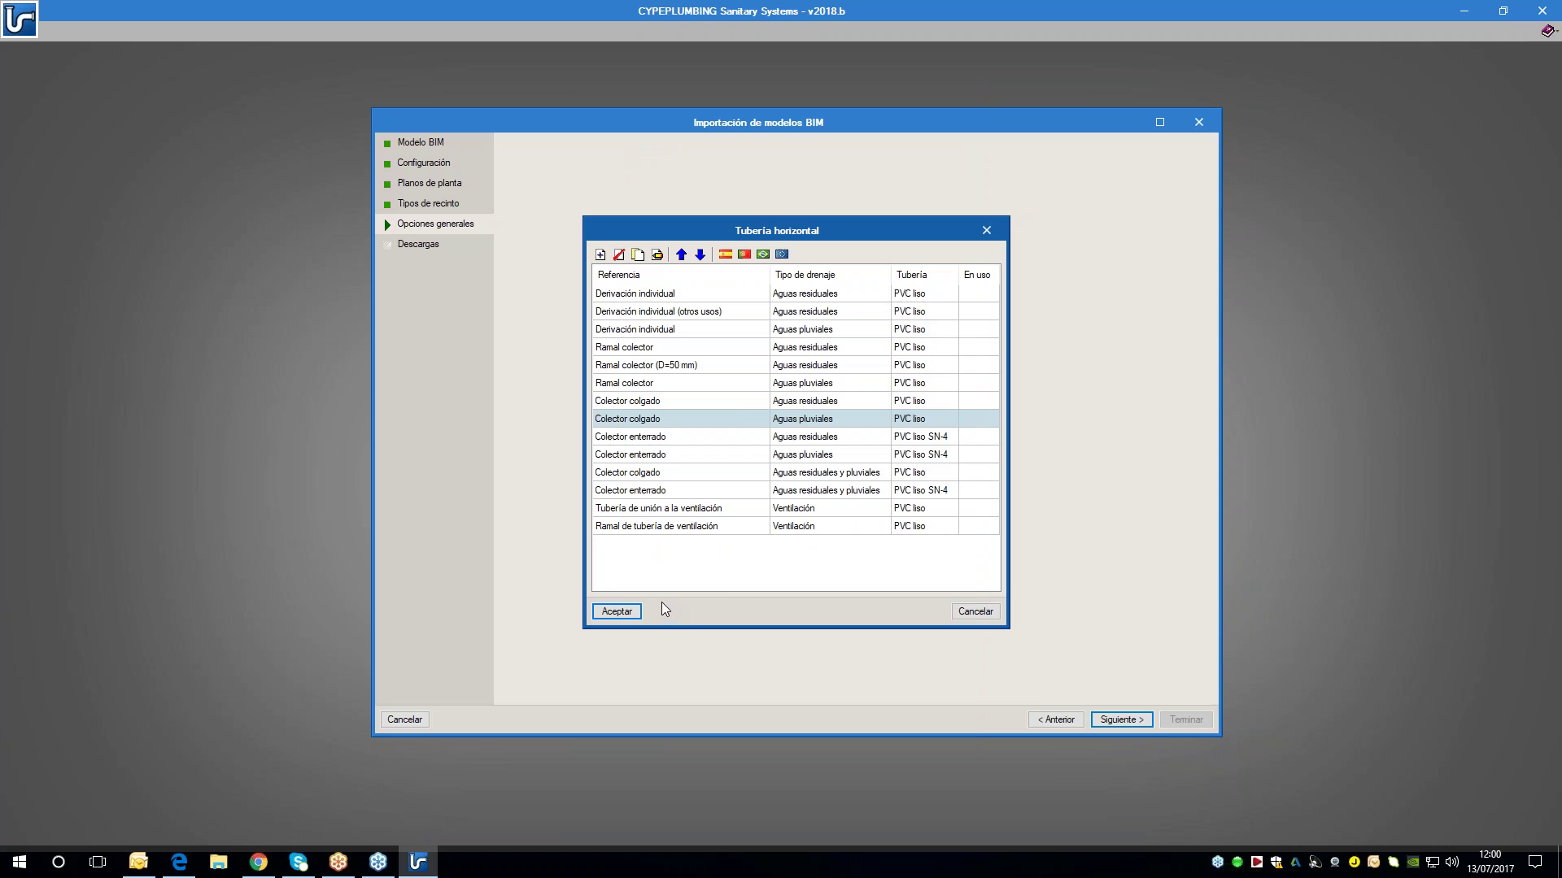
{"action": "left_click", "coordinate": [636, 614]}
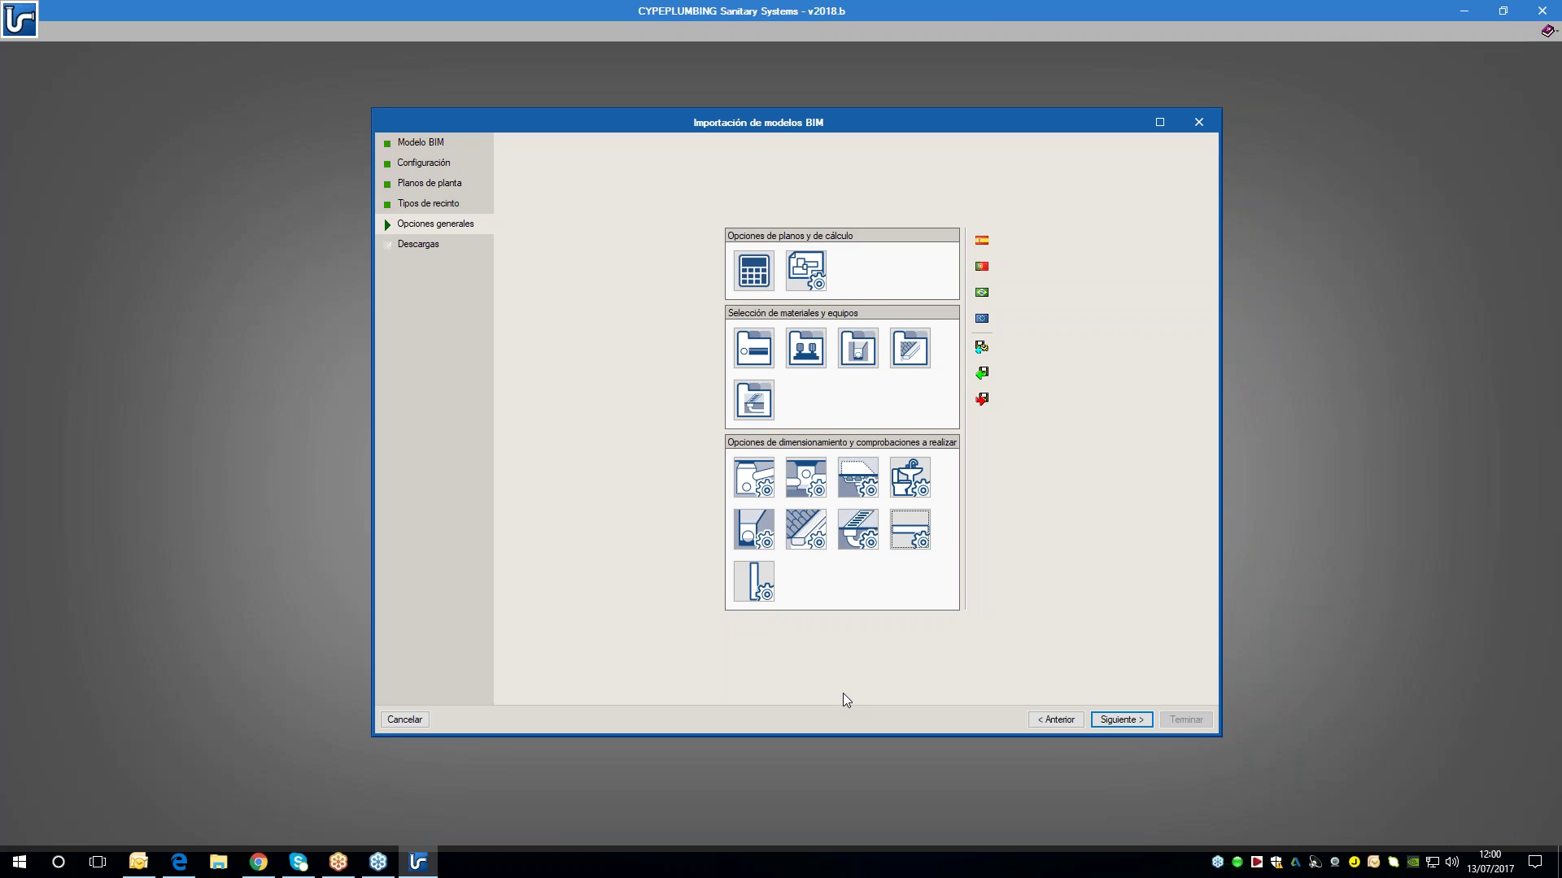
- In the Descargas stage of the BIM import, assign Bañera to Bañeras and Inodoro con cisterna to Inodoros
{"action": "left_click", "coordinate": [1119, 720]}
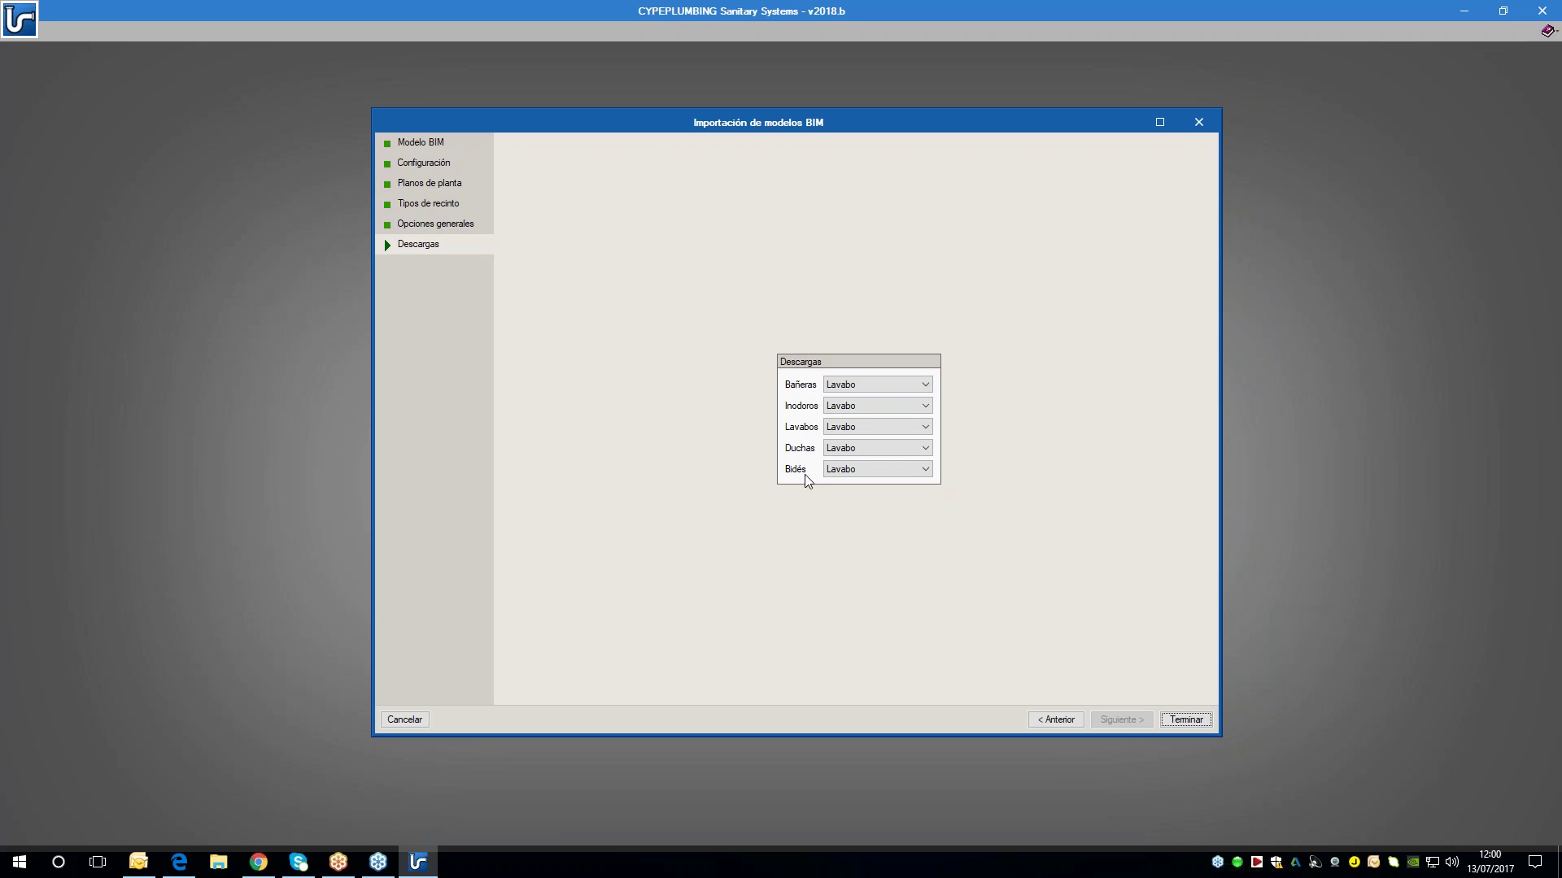
{"action": "left_click", "coordinate": [846, 392]}
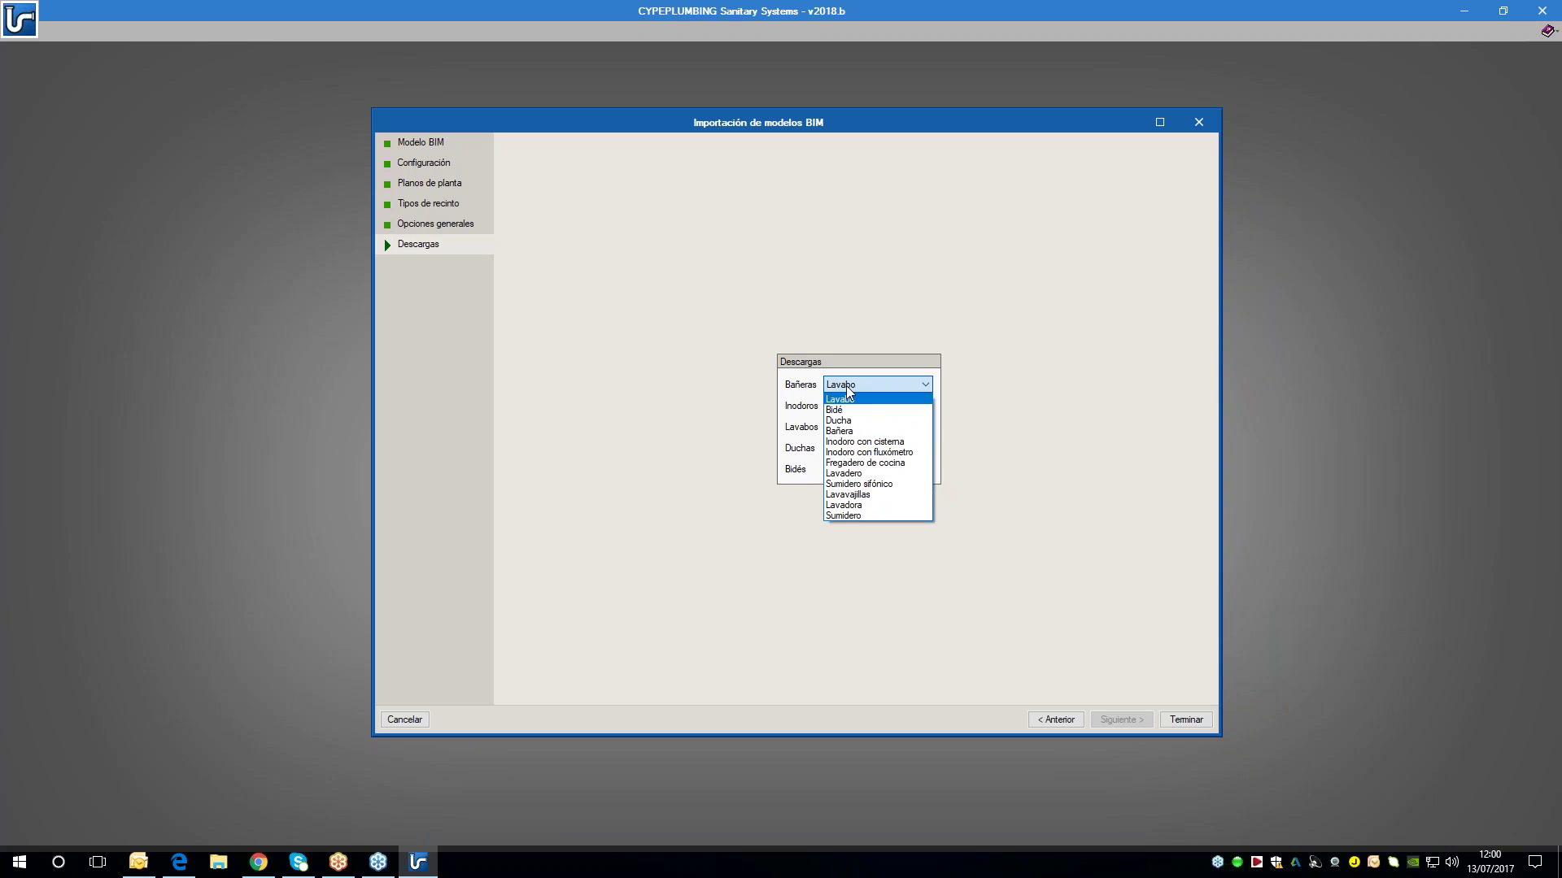
{"action": "left_click", "coordinate": [858, 432]}
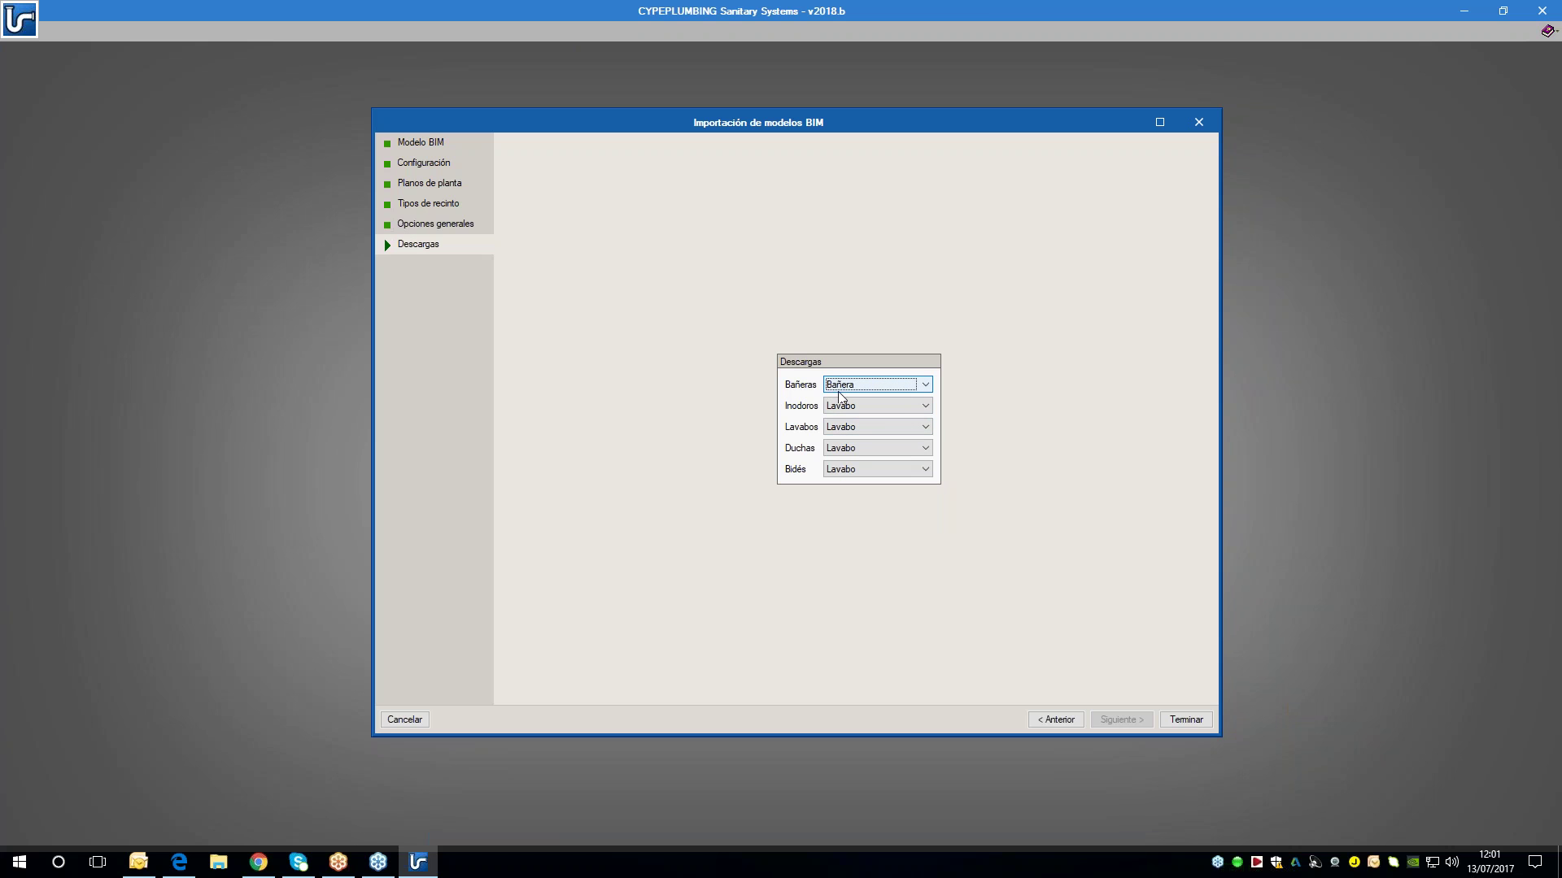
{"action": "left_click", "coordinate": [867, 407]}
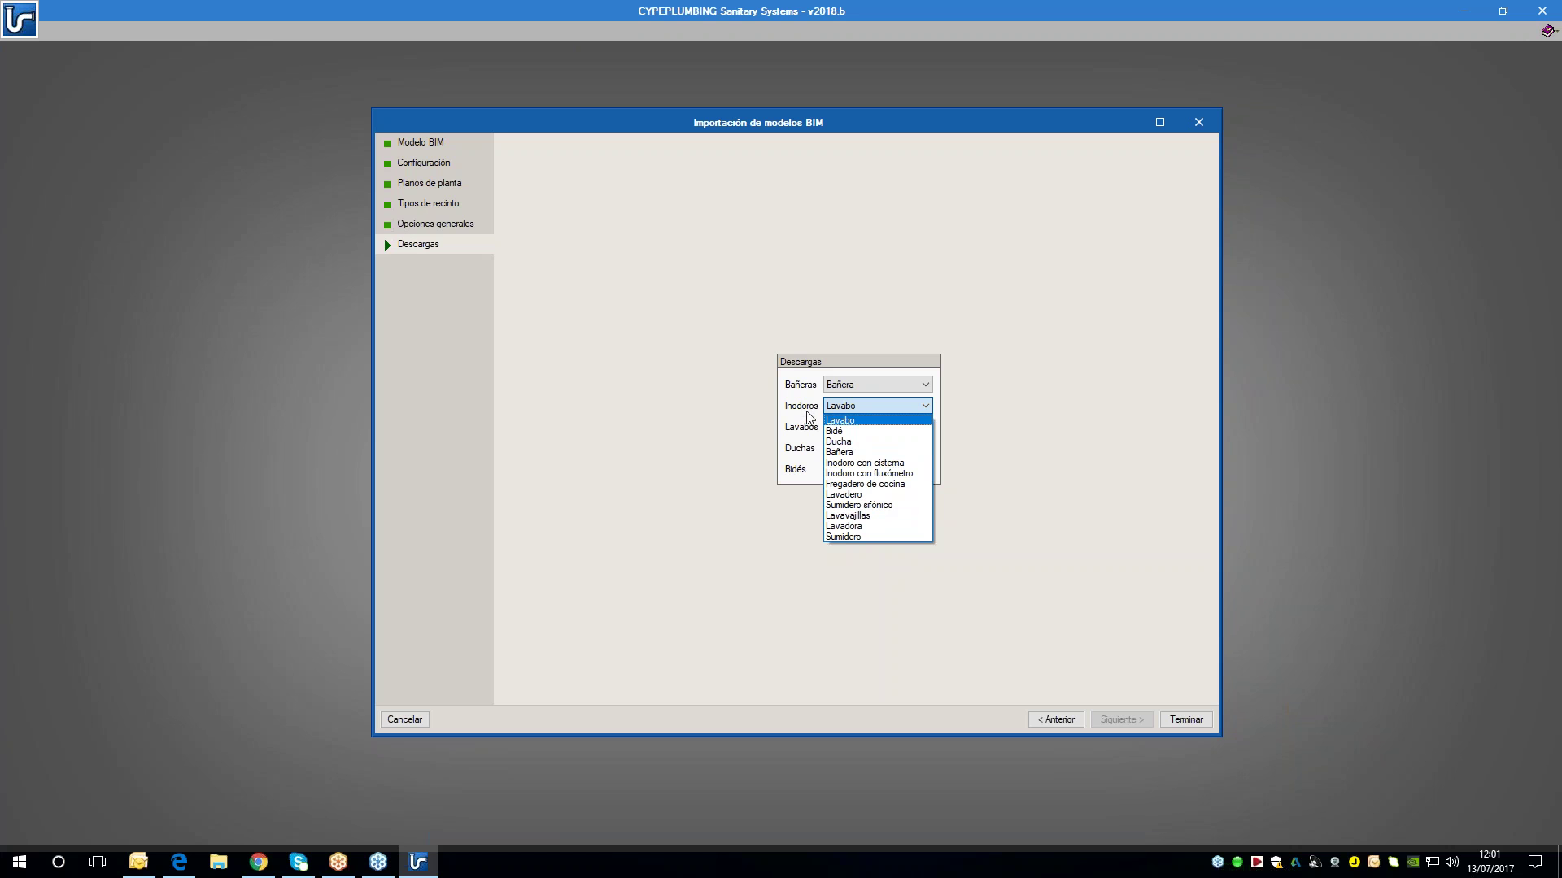
{"action": "left_click", "coordinate": [883, 463]}
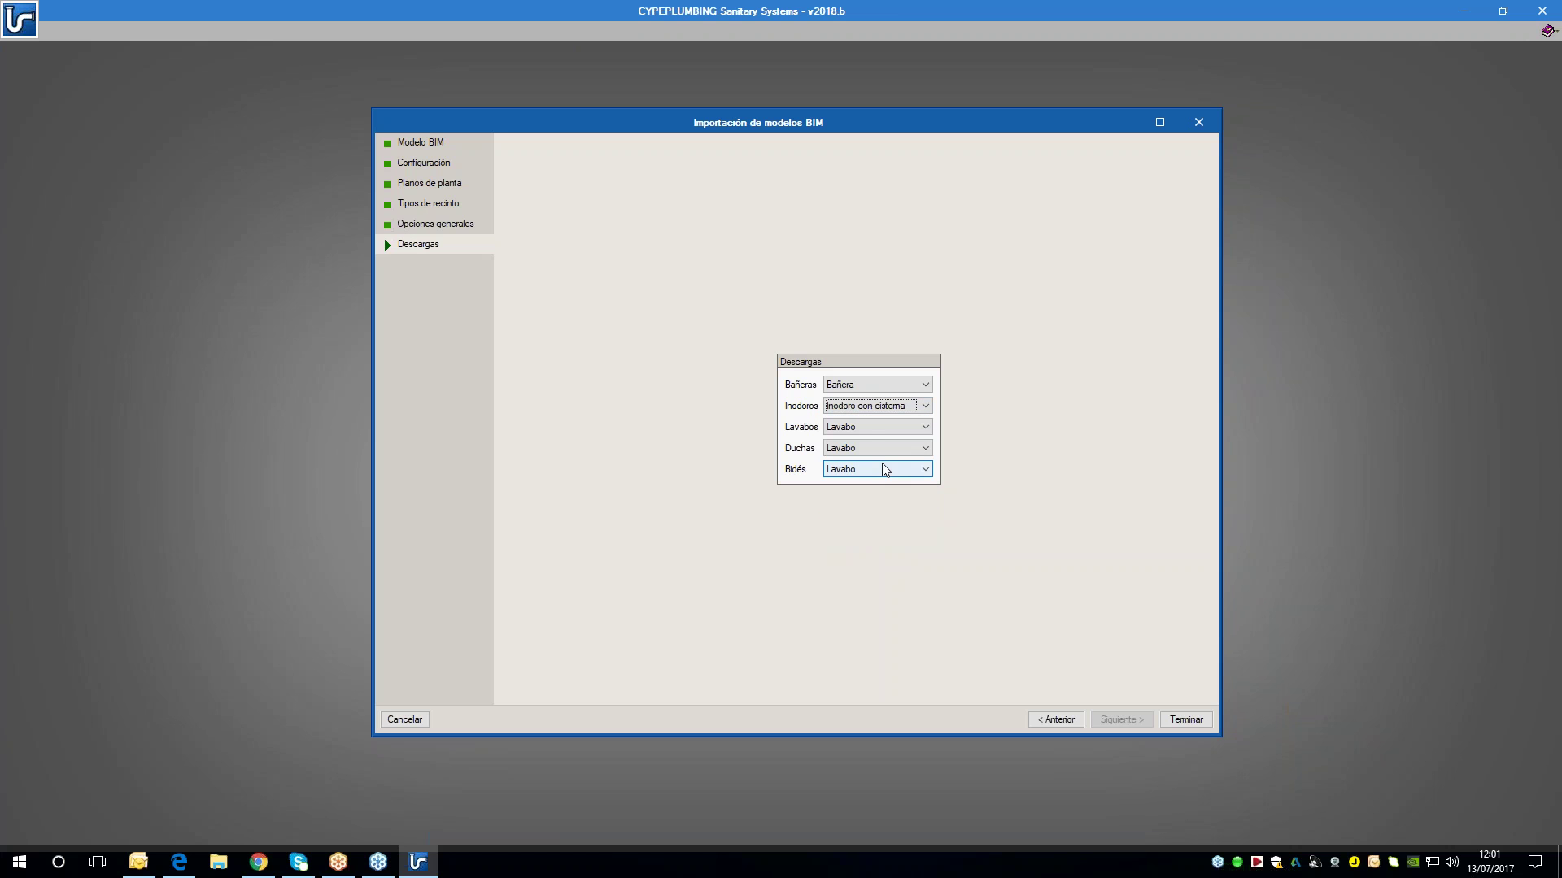
- Assign Ducha to Duchas and Bidé to Bidés, finish the BIM model import and accept its results summary
{"action": "left_click", "coordinate": [865, 451]}
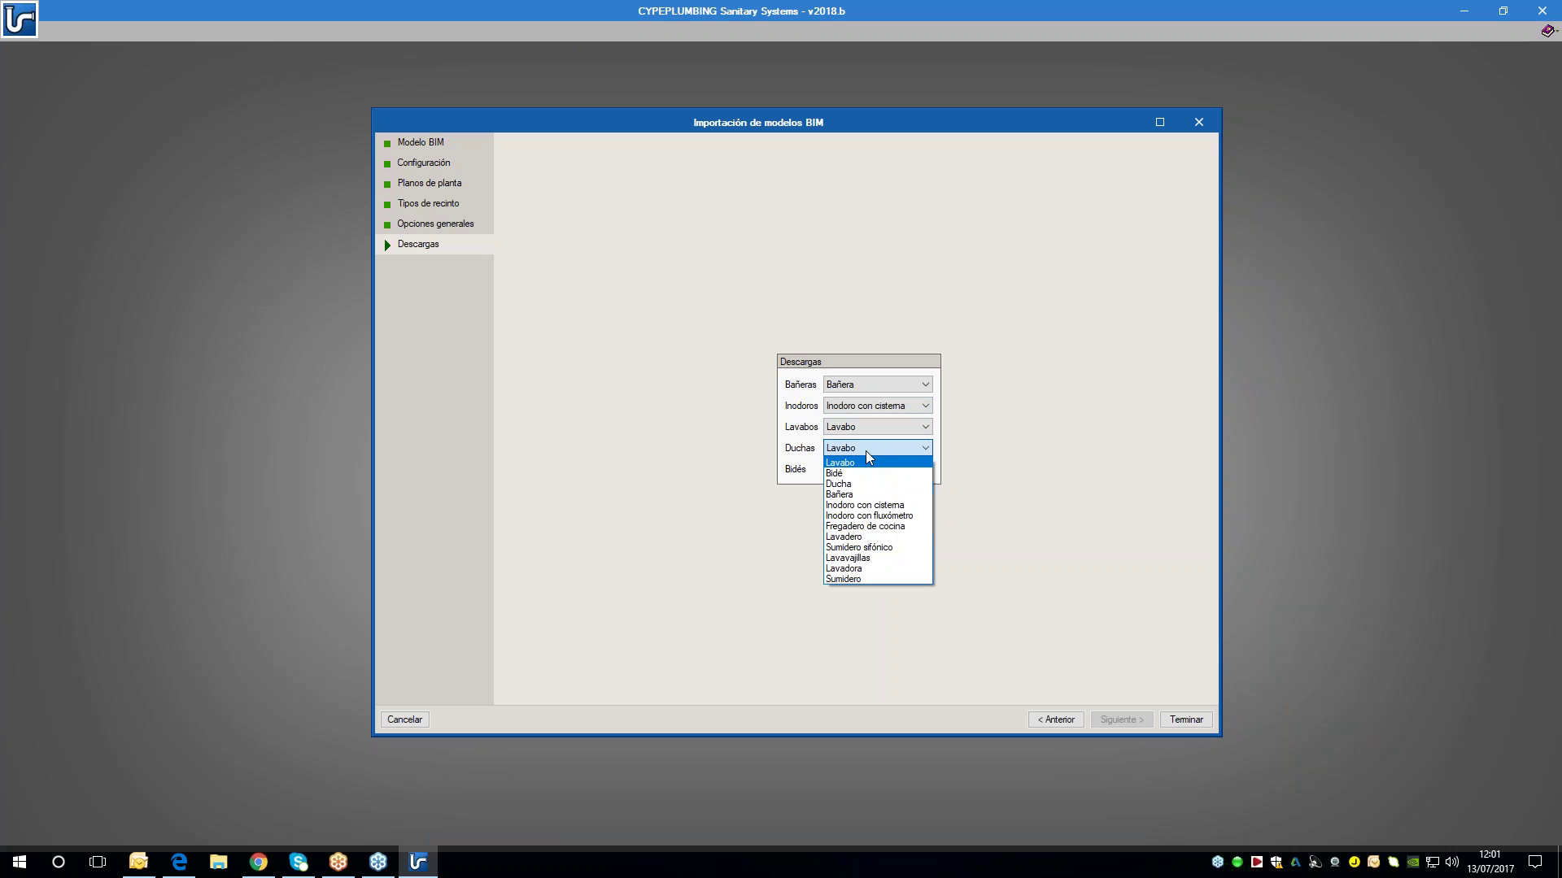
{"action": "left_click", "coordinate": [865, 483]}
{"action": "left_click", "coordinate": [865, 470]}
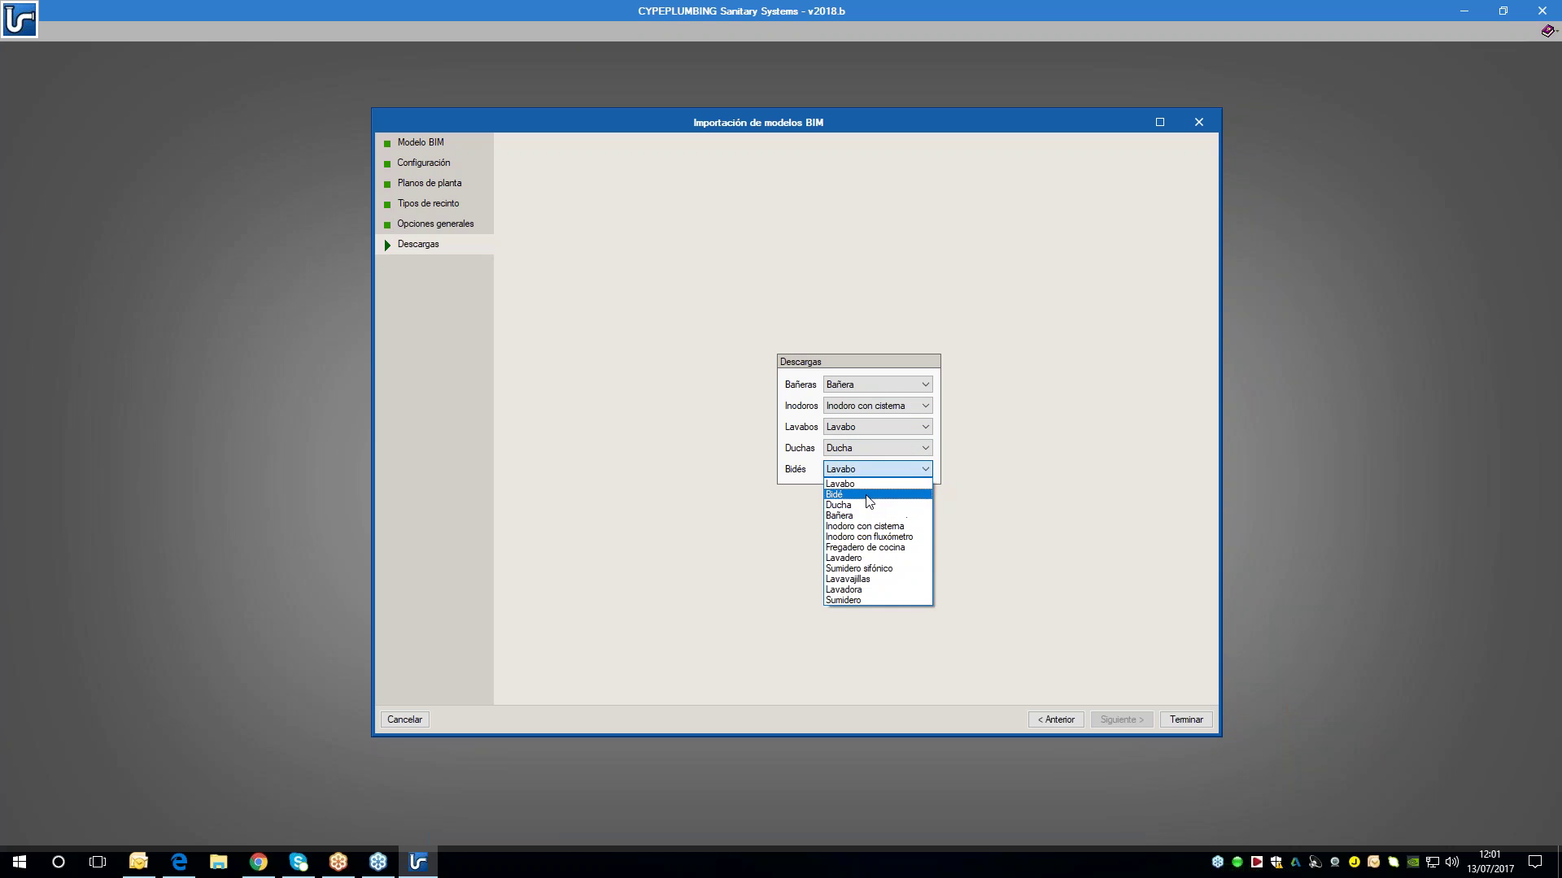
{"action": "left_click", "coordinate": [865, 497]}
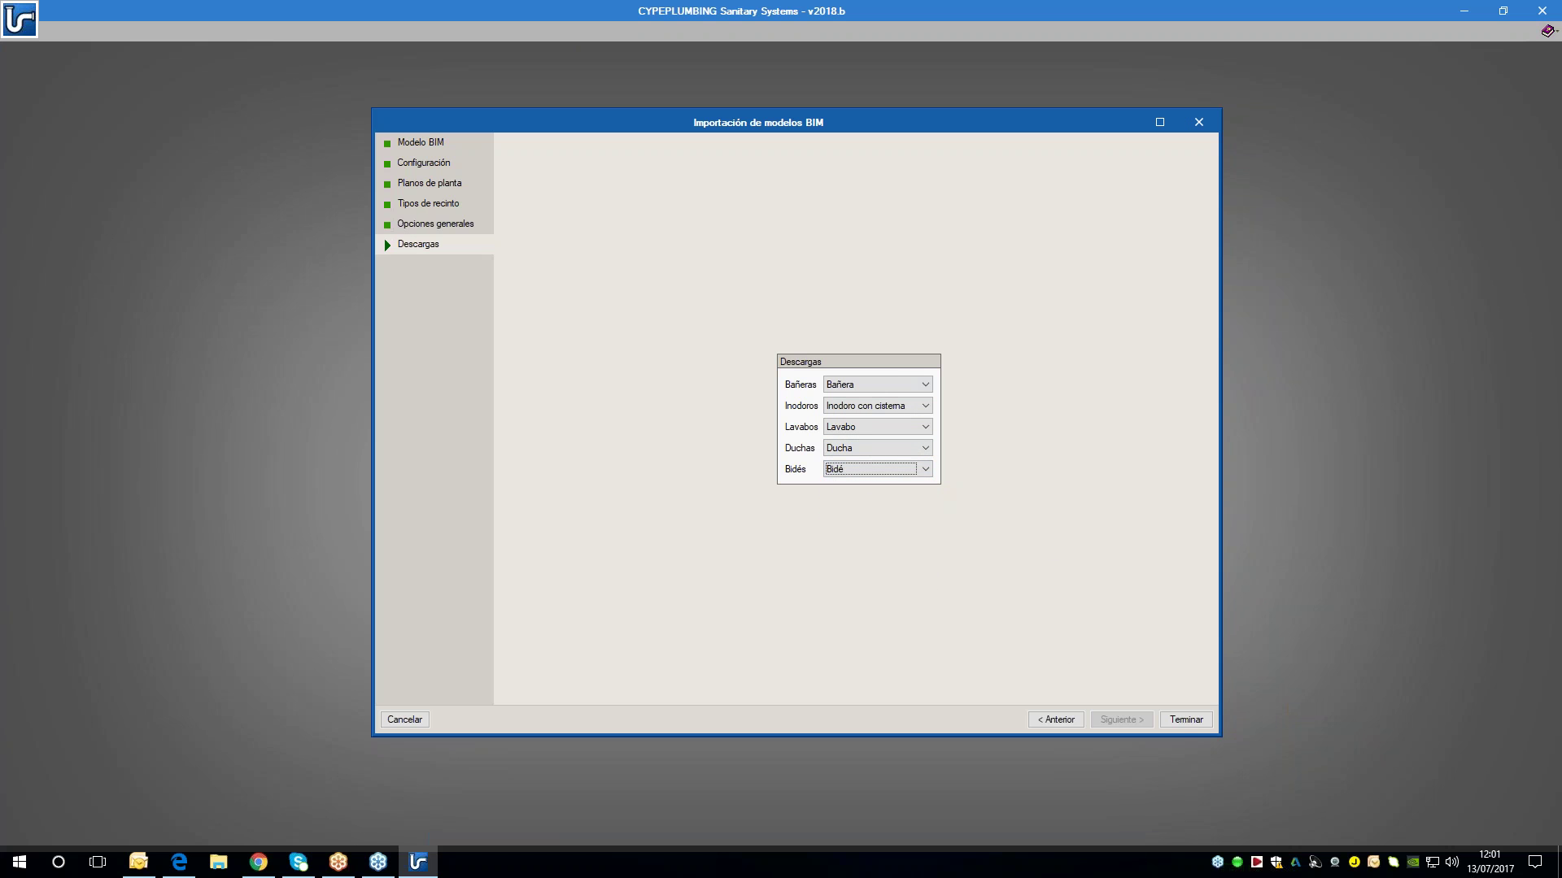
{"action": "left_click", "coordinate": [1178, 720]}
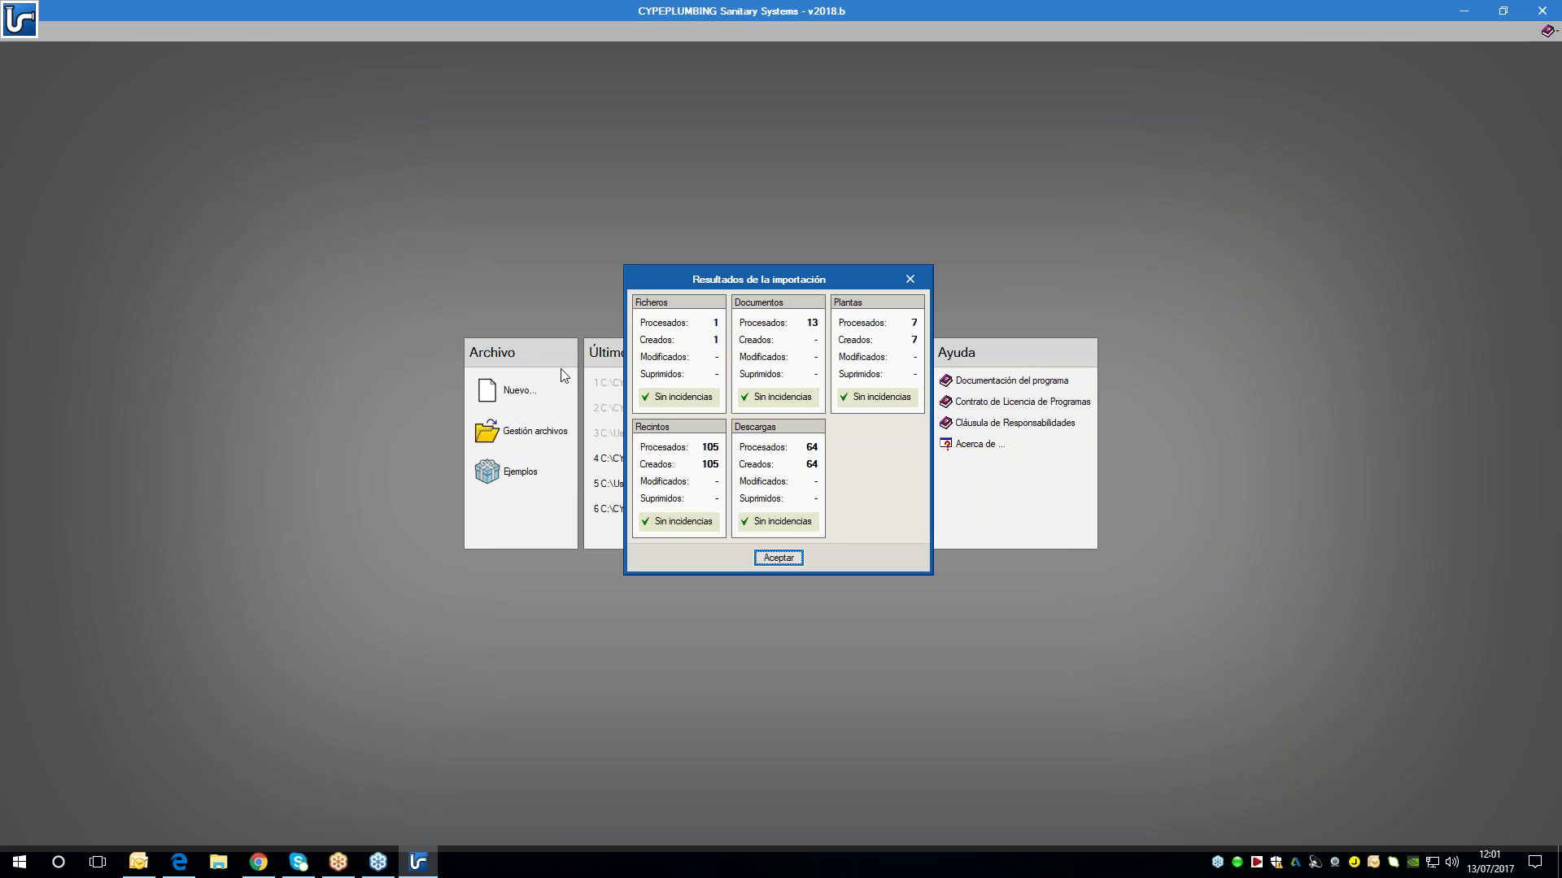
{"action": "left_click", "coordinate": [788, 558]}
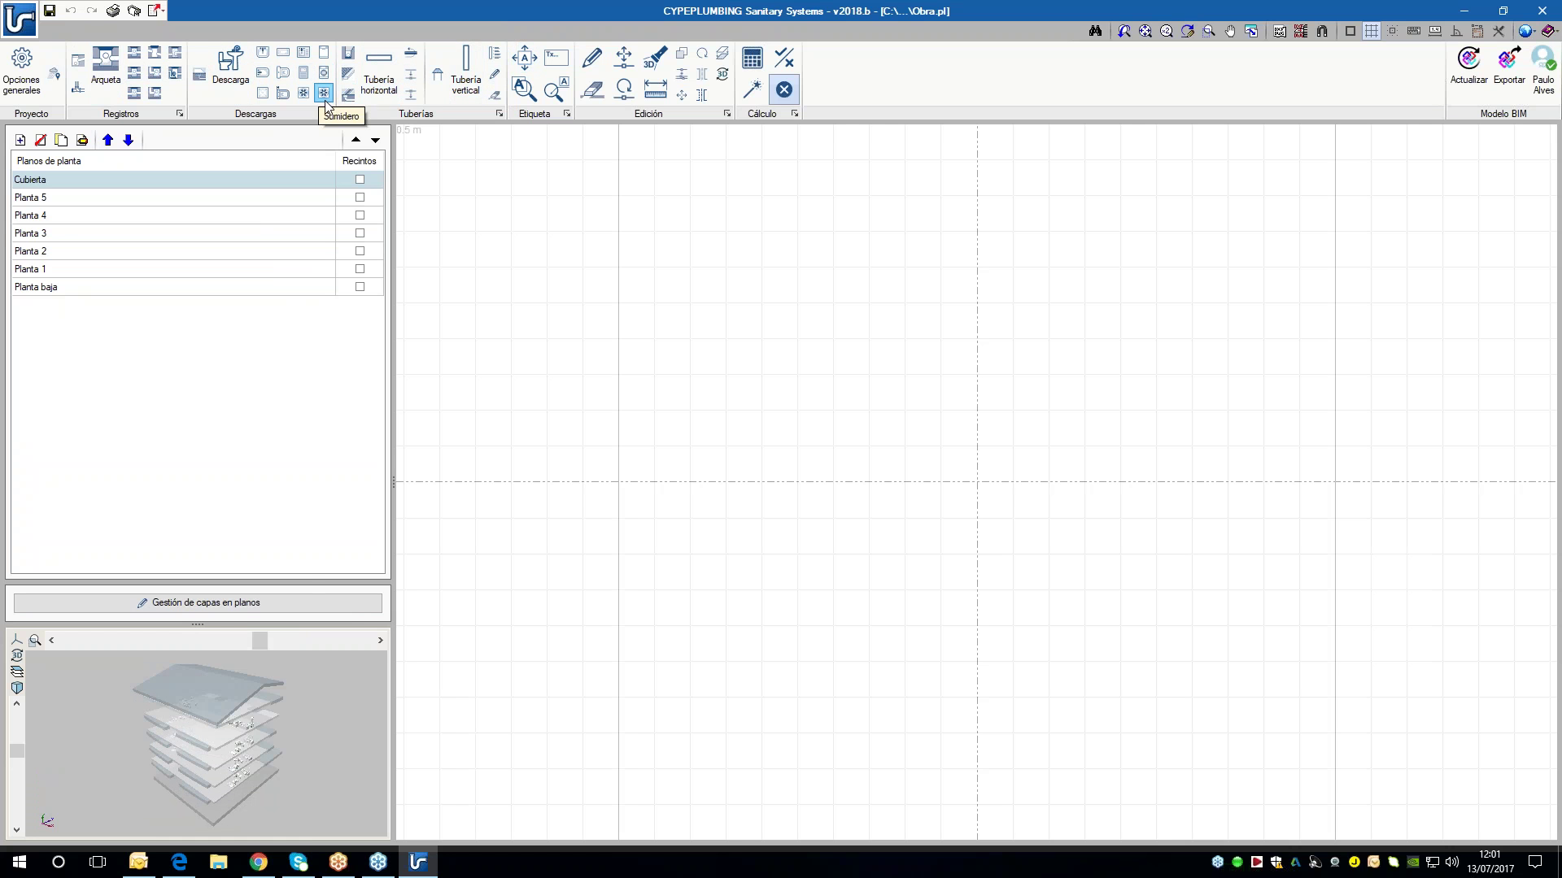
- Enlarge the 3D view and examine the sanitary fixtures imported on each floor of the building
{"action": "left_click_drag", "start_coordinate": [202, 581], "coordinate": [202, 235]}
{"action": "scroll", "coordinate": [216, 625], "scroll_direction": "up", "scroll_amount": 6}
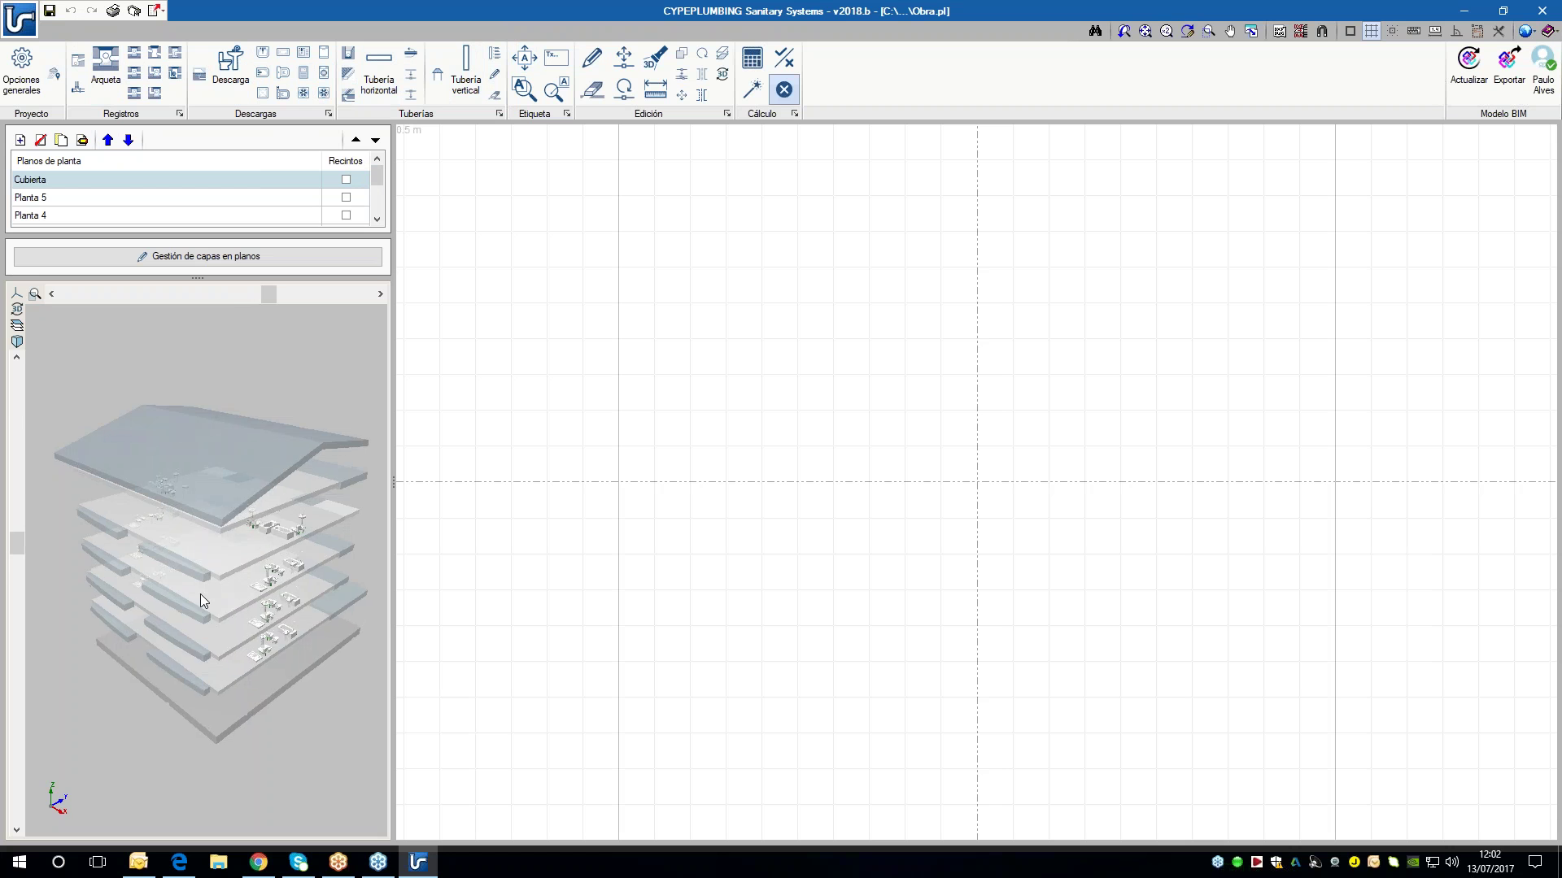
{"action": "scroll", "coordinate": [231, 571], "scroll_direction": "up", "scroll_amount": 4}
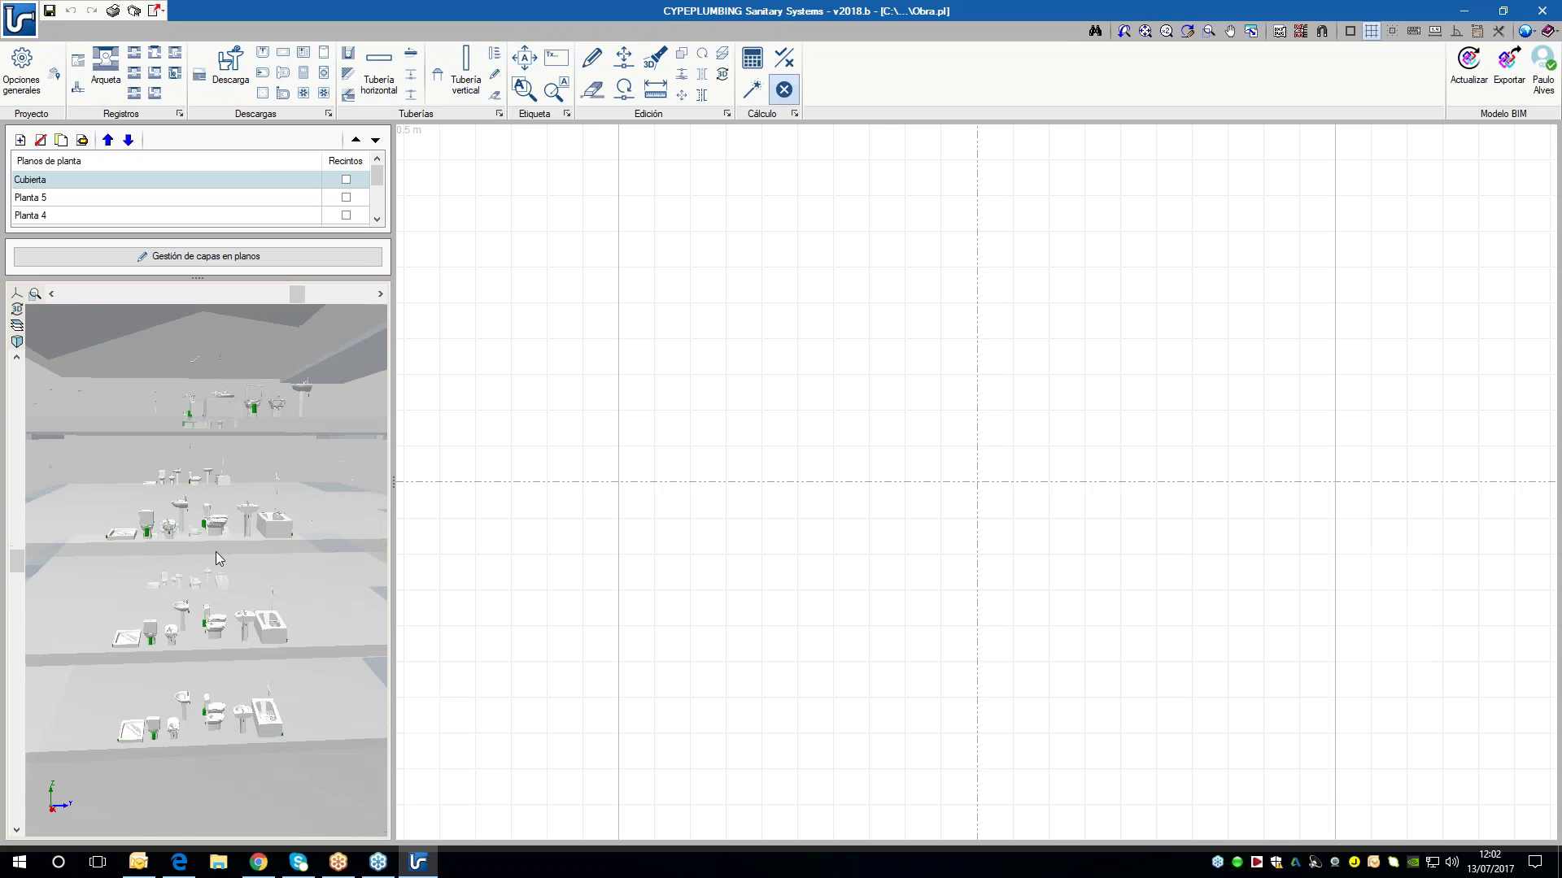
{"action": "scroll", "coordinate": [211, 484], "scroll_direction": "up", "scroll_amount": 5}
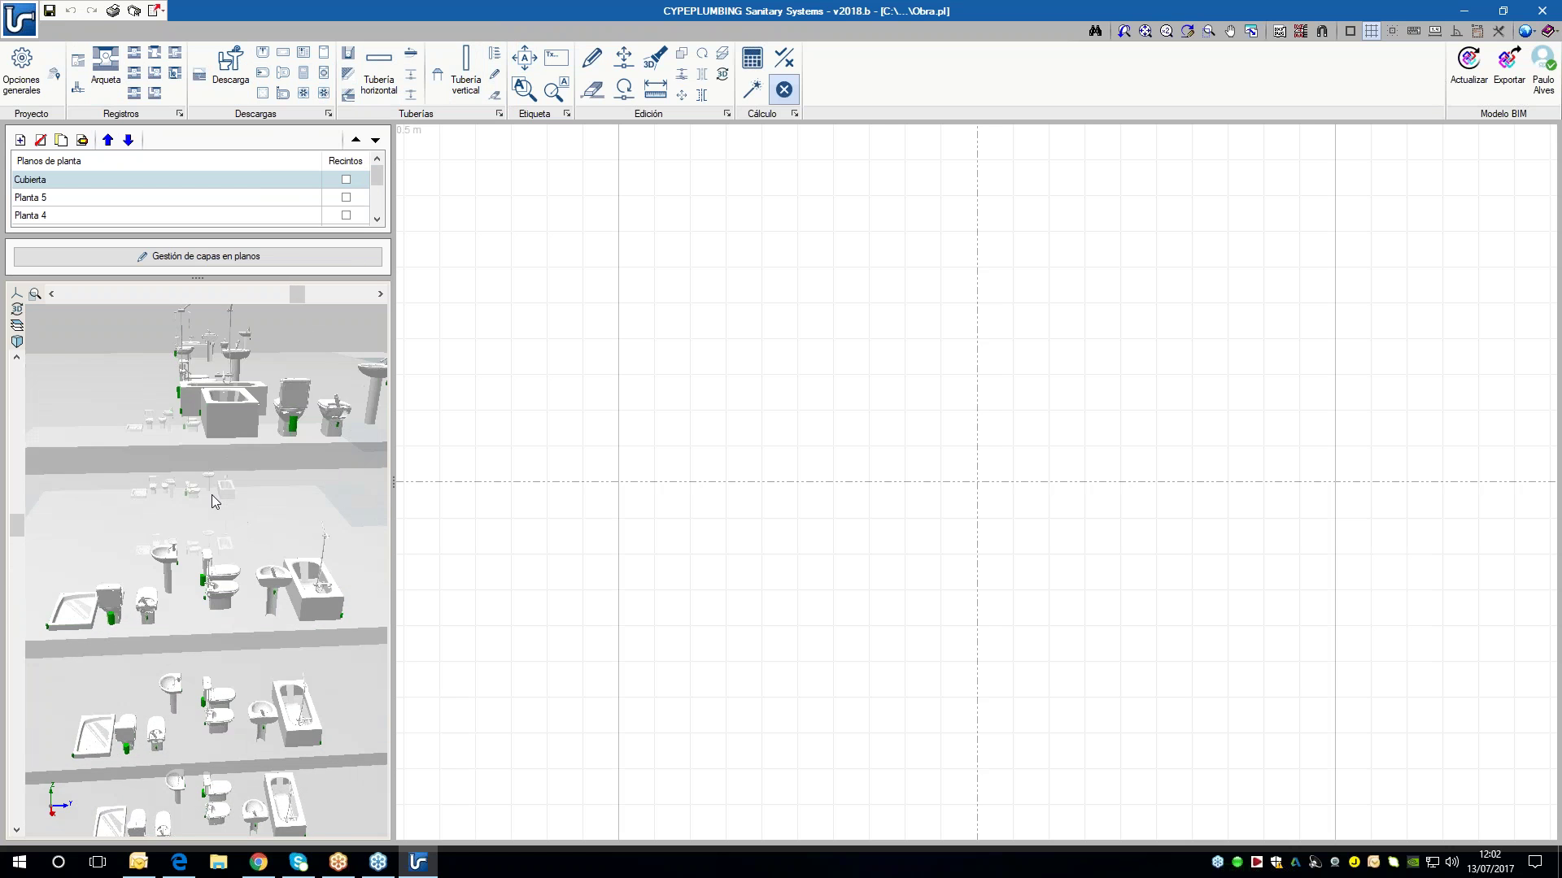
{"action": "middle_click_drag", "start_coordinate": [183, 507], "coordinate": [201, 509]}
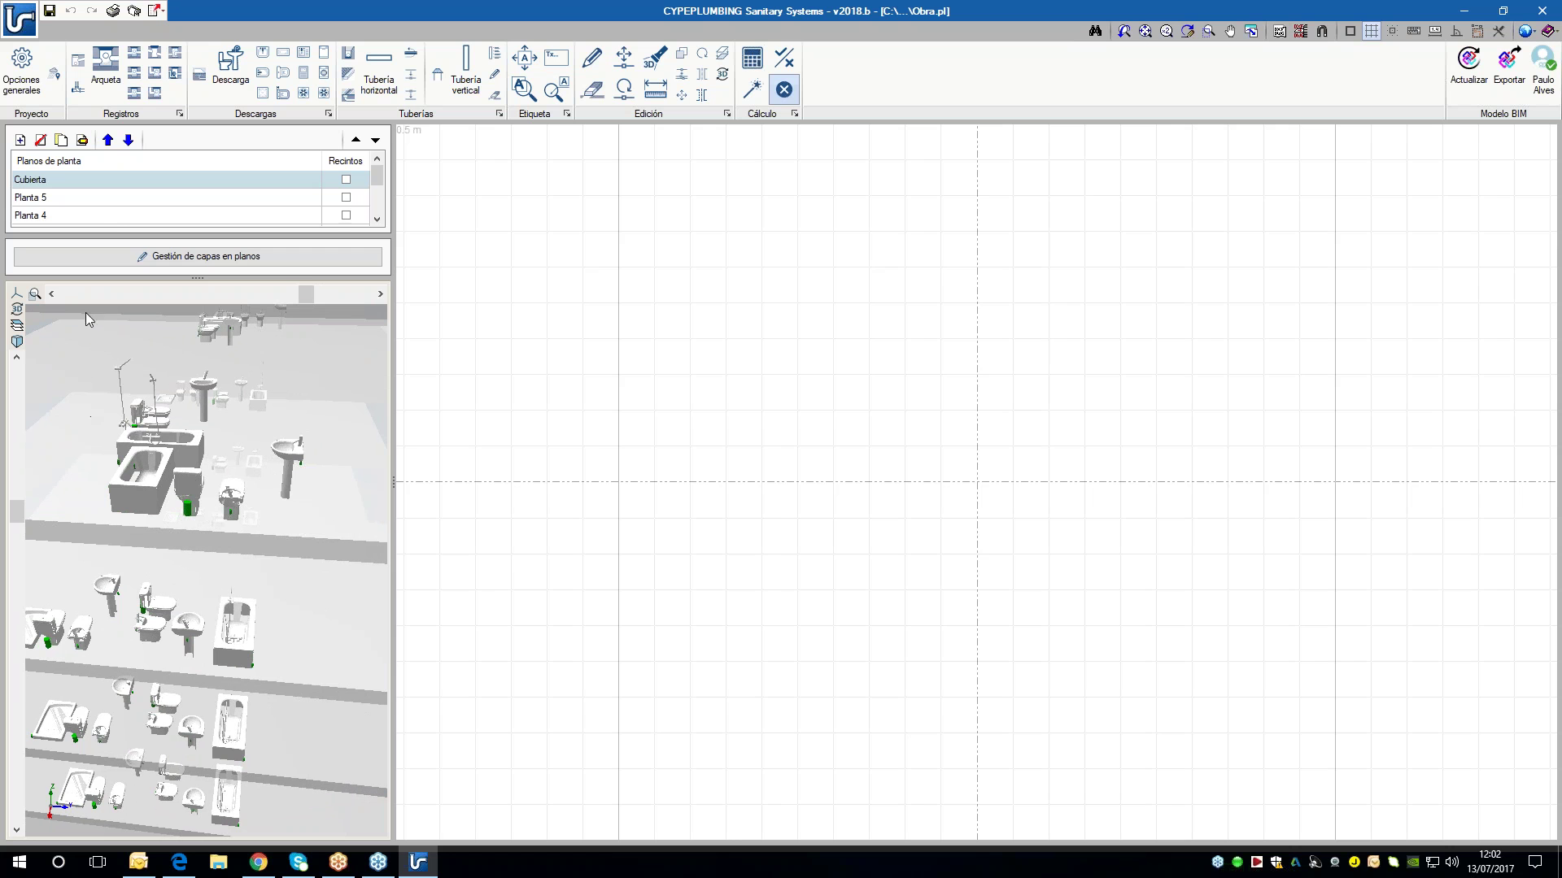
- Display the Planta 4 floor plan and compare its bathroom discharge points with the fixtures in 3D, checking the Baño 2 bathtub discharge
{"action": "left_click", "coordinate": [125, 218]}
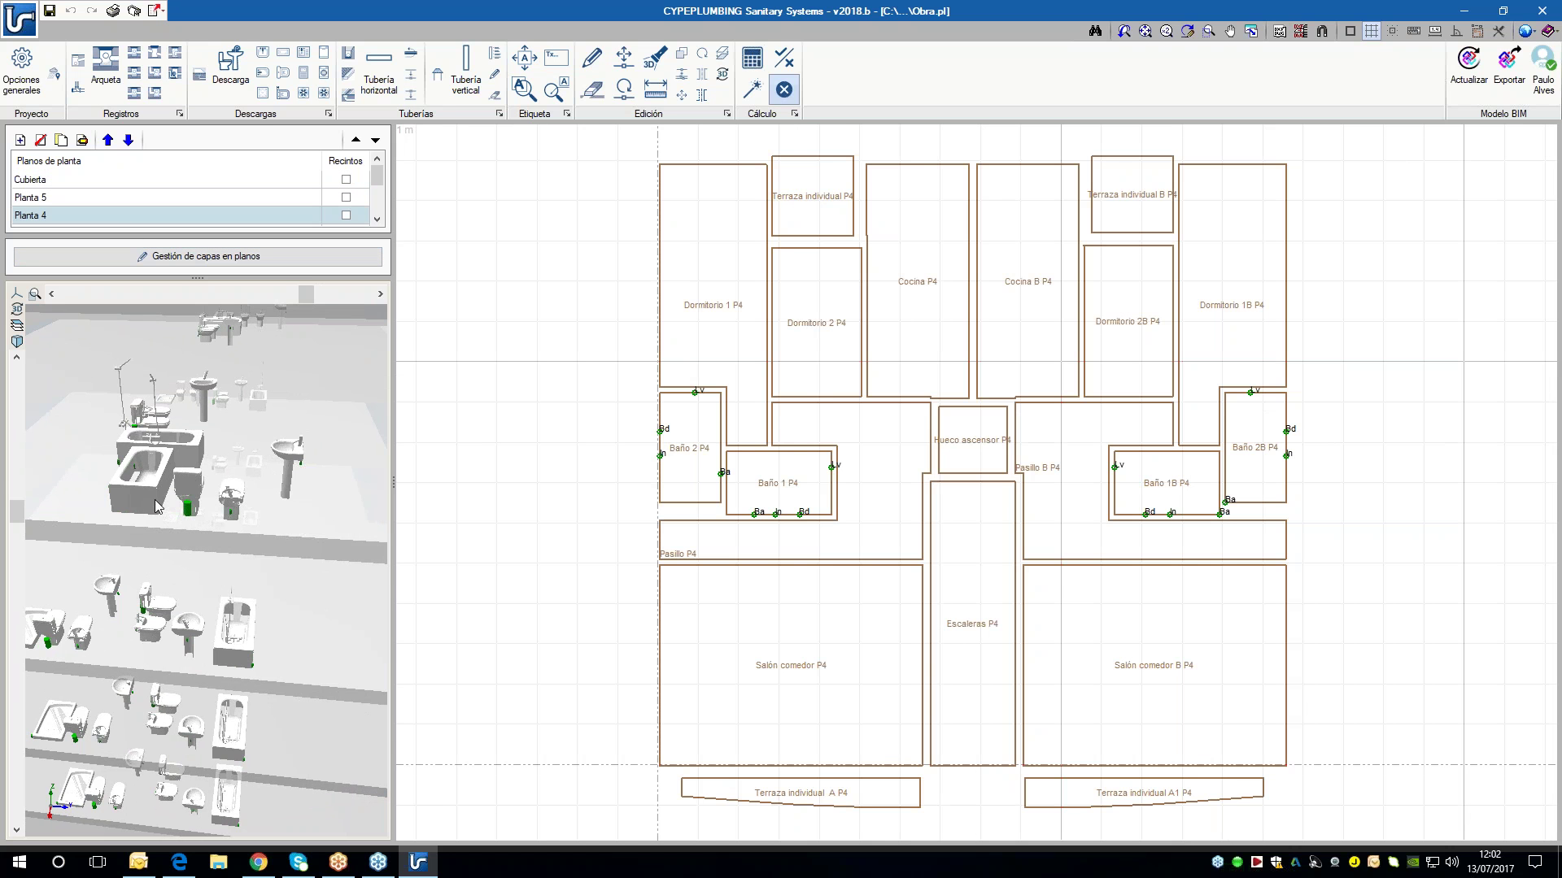
{"action": "scroll", "coordinate": [194, 494], "scroll_direction": "down", "scroll_amount": 5}
{"action": "scroll", "coordinate": [194, 493], "scroll_direction": "up", "scroll_amount": 5}
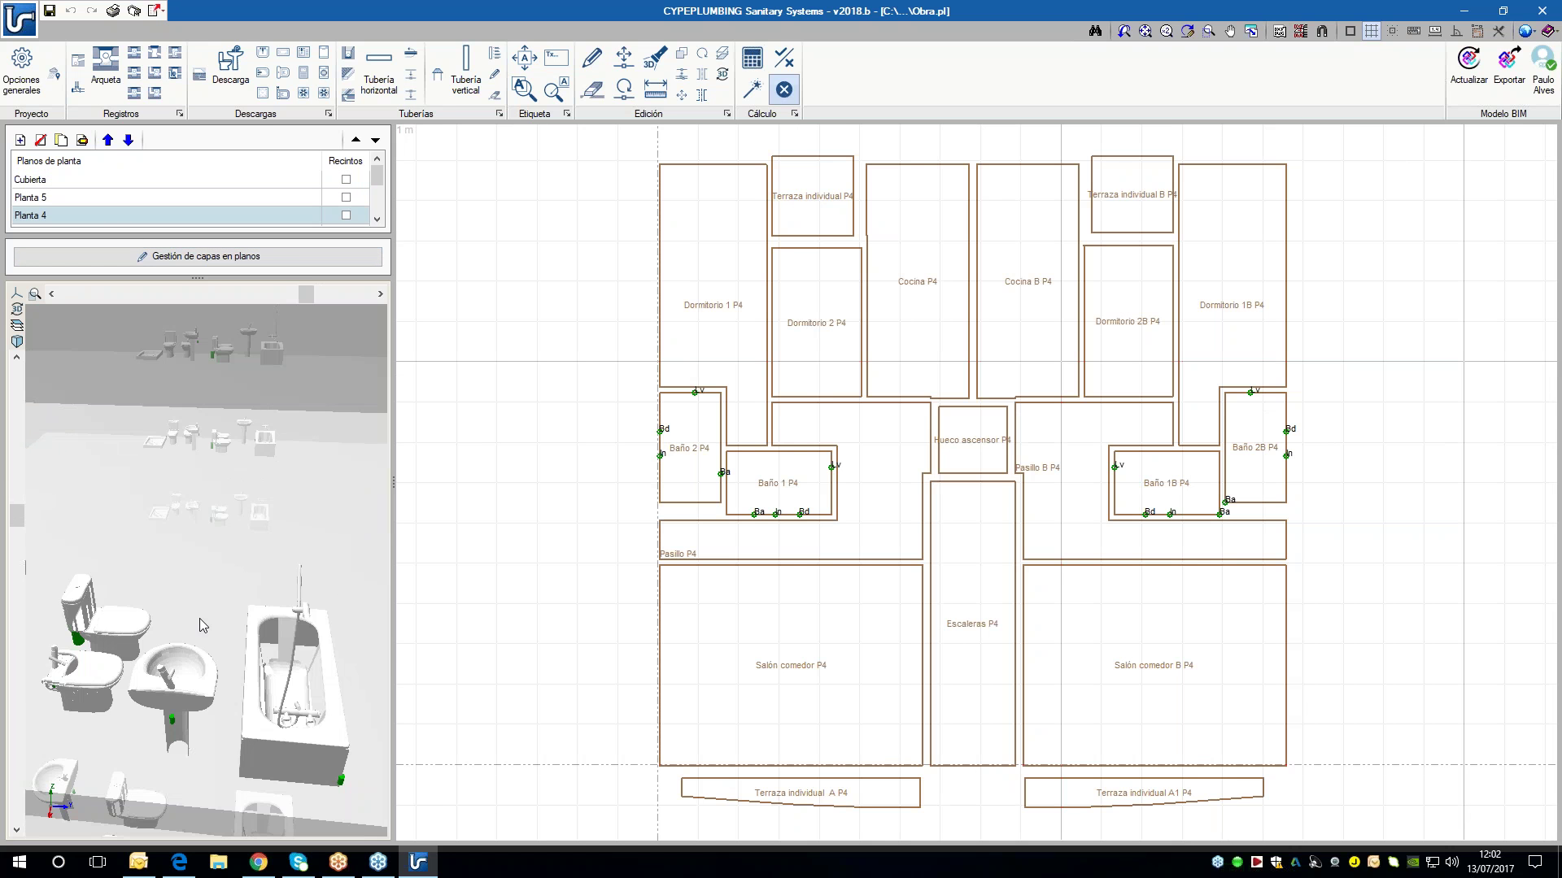
{"action": "scroll", "coordinate": [195, 716], "scroll_direction": "up", "scroll_amount": 2}
{"action": "left_click_drag", "start_coordinate": [194, 714], "coordinate": [126, 668]}
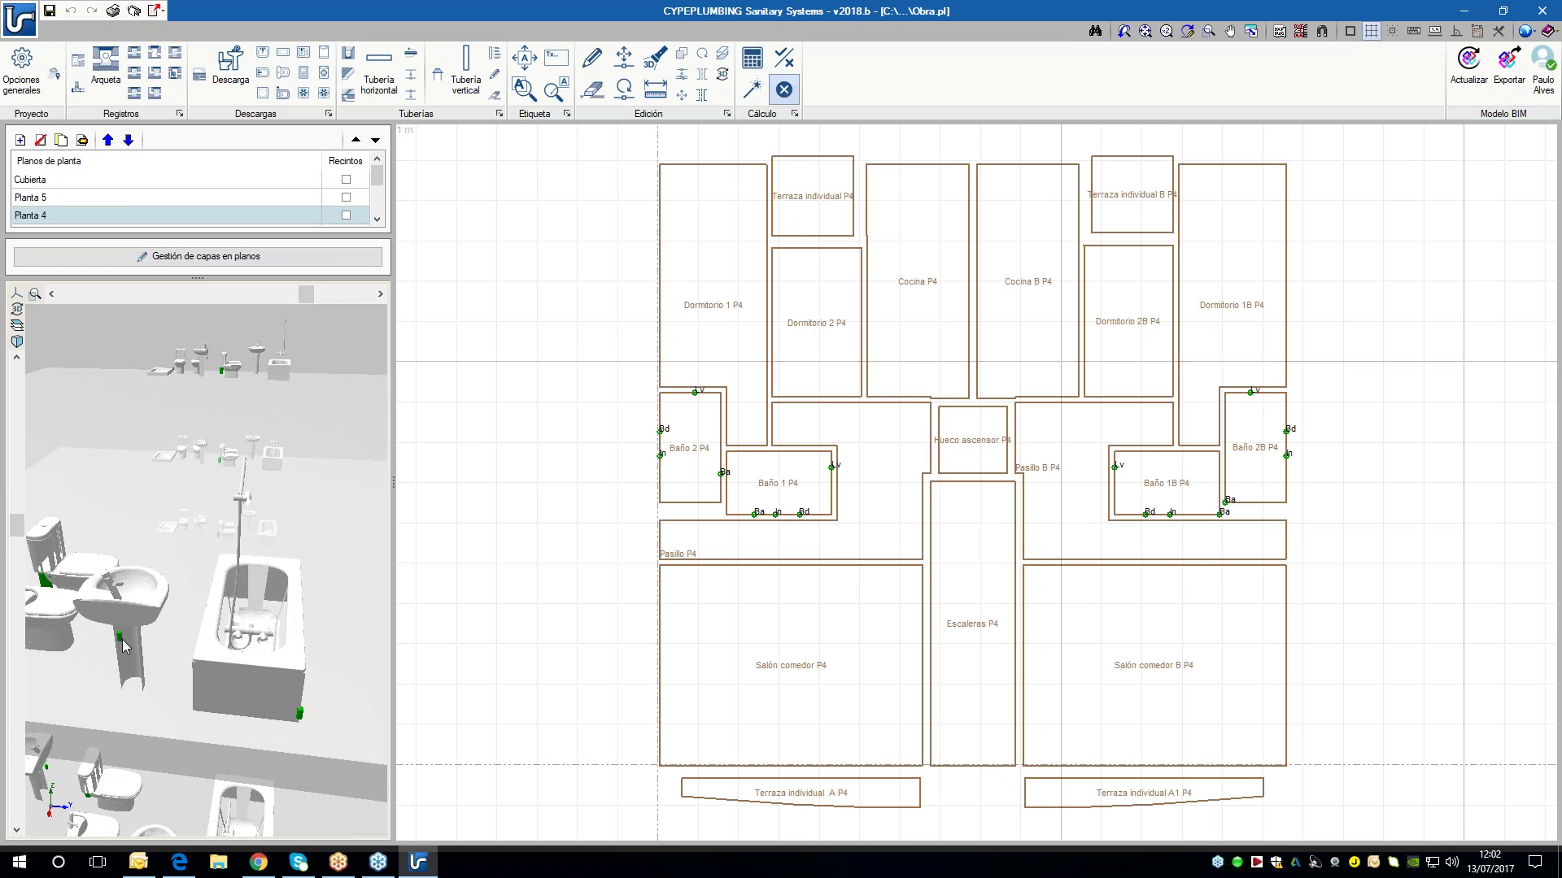
{"action": "scroll", "coordinate": [103, 626], "scroll_direction": "up", "scroll_amount": 3}
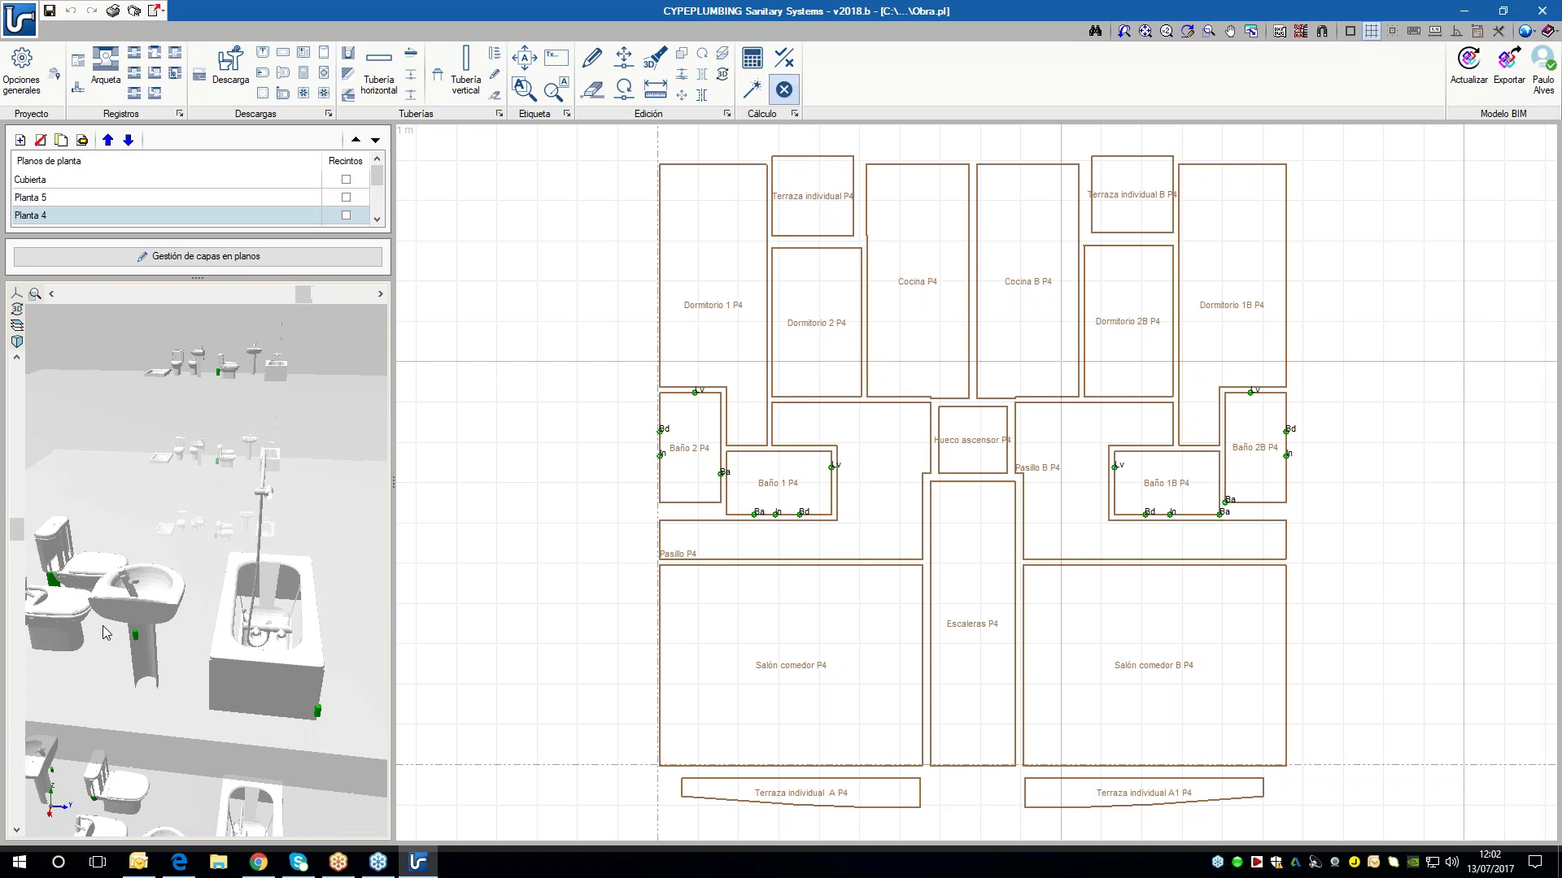
{"action": "left_click_drag", "start_coordinate": [104, 625], "coordinate": [98, 626]}
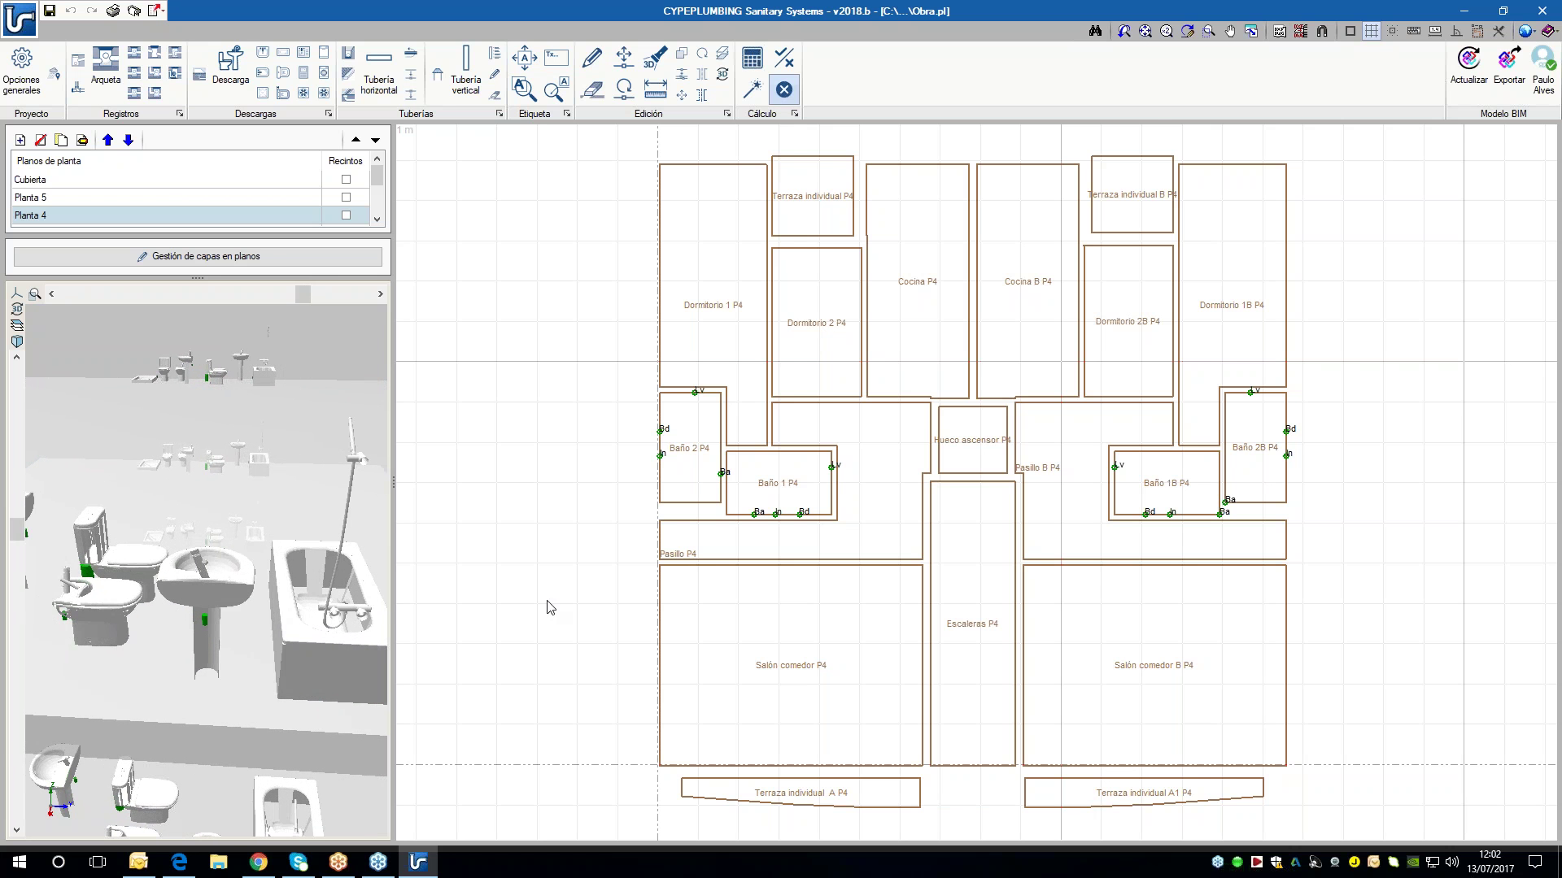
{"action": "scroll", "coordinate": [703, 463], "scroll_direction": "up", "scroll_amount": 3}
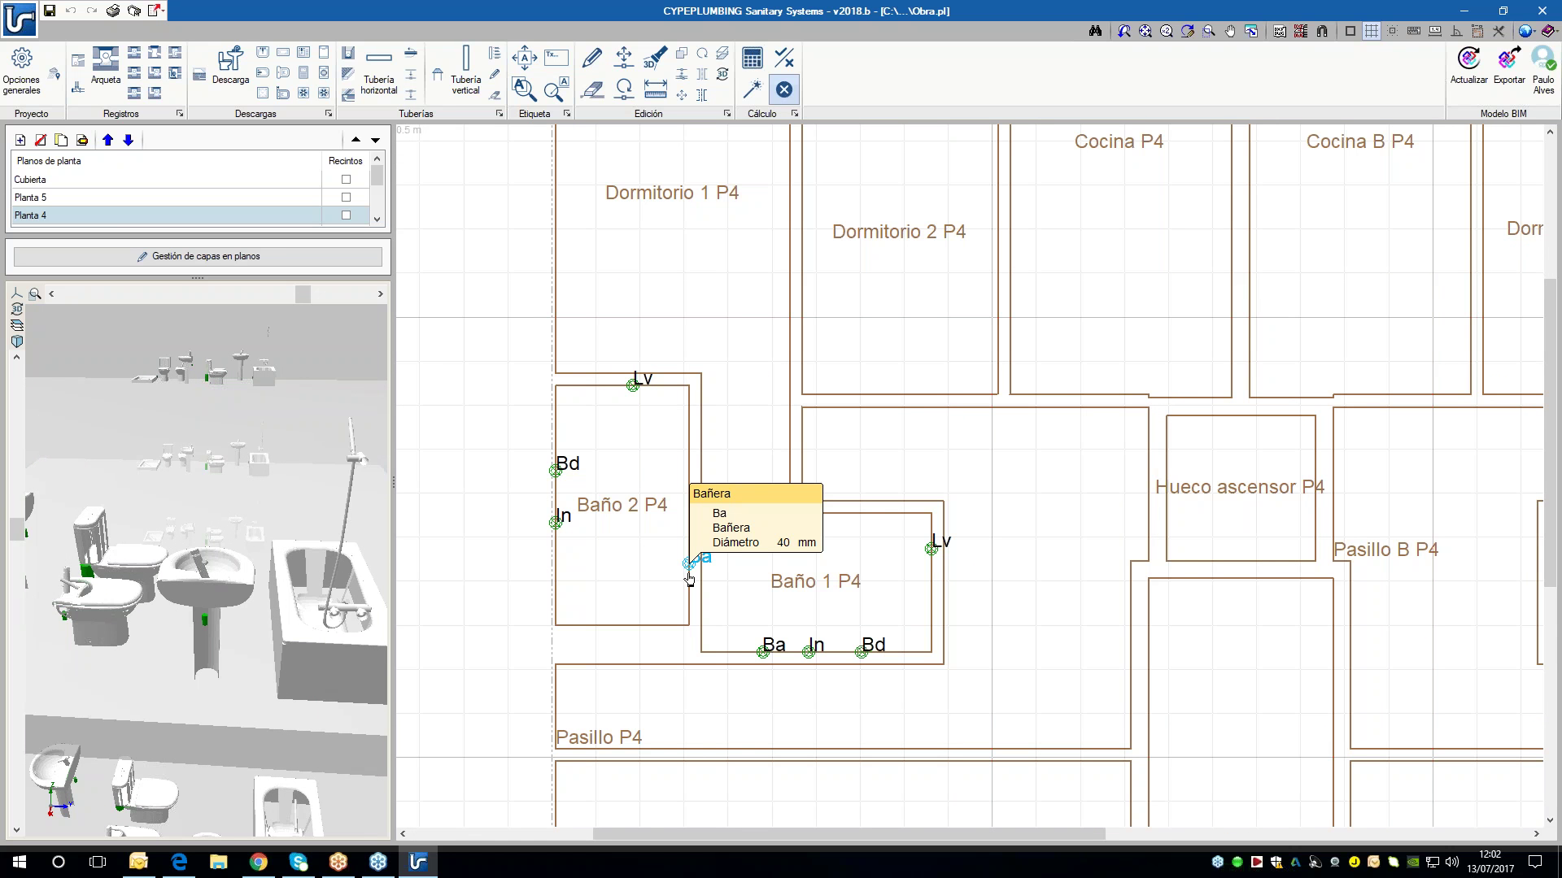
- Inspect the discharge positions on the bathtubs, washbasins, toilets and bidets in the 3D view
{"action": "scroll", "coordinate": [281, 650], "scroll_direction": "up", "scroll_amount": 4}
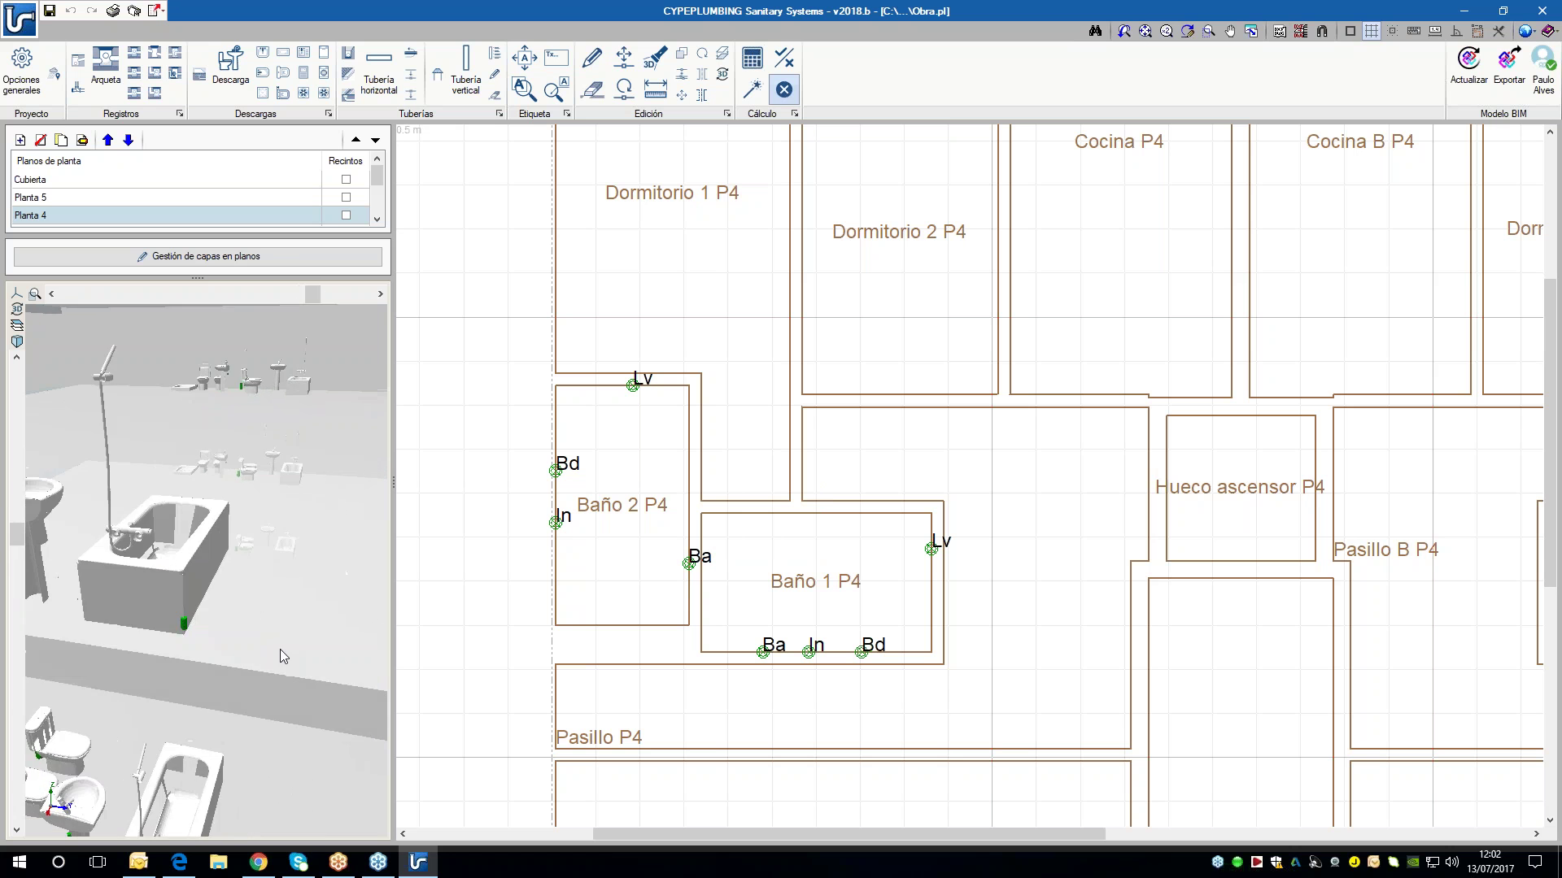
{"action": "scroll", "coordinate": [295, 655], "scroll_direction": "down", "scroll_amount": 4}
{"action": "scroll", "coordinate": [304, 658], "scroll_direction": "up", "scroll_amount": 3}
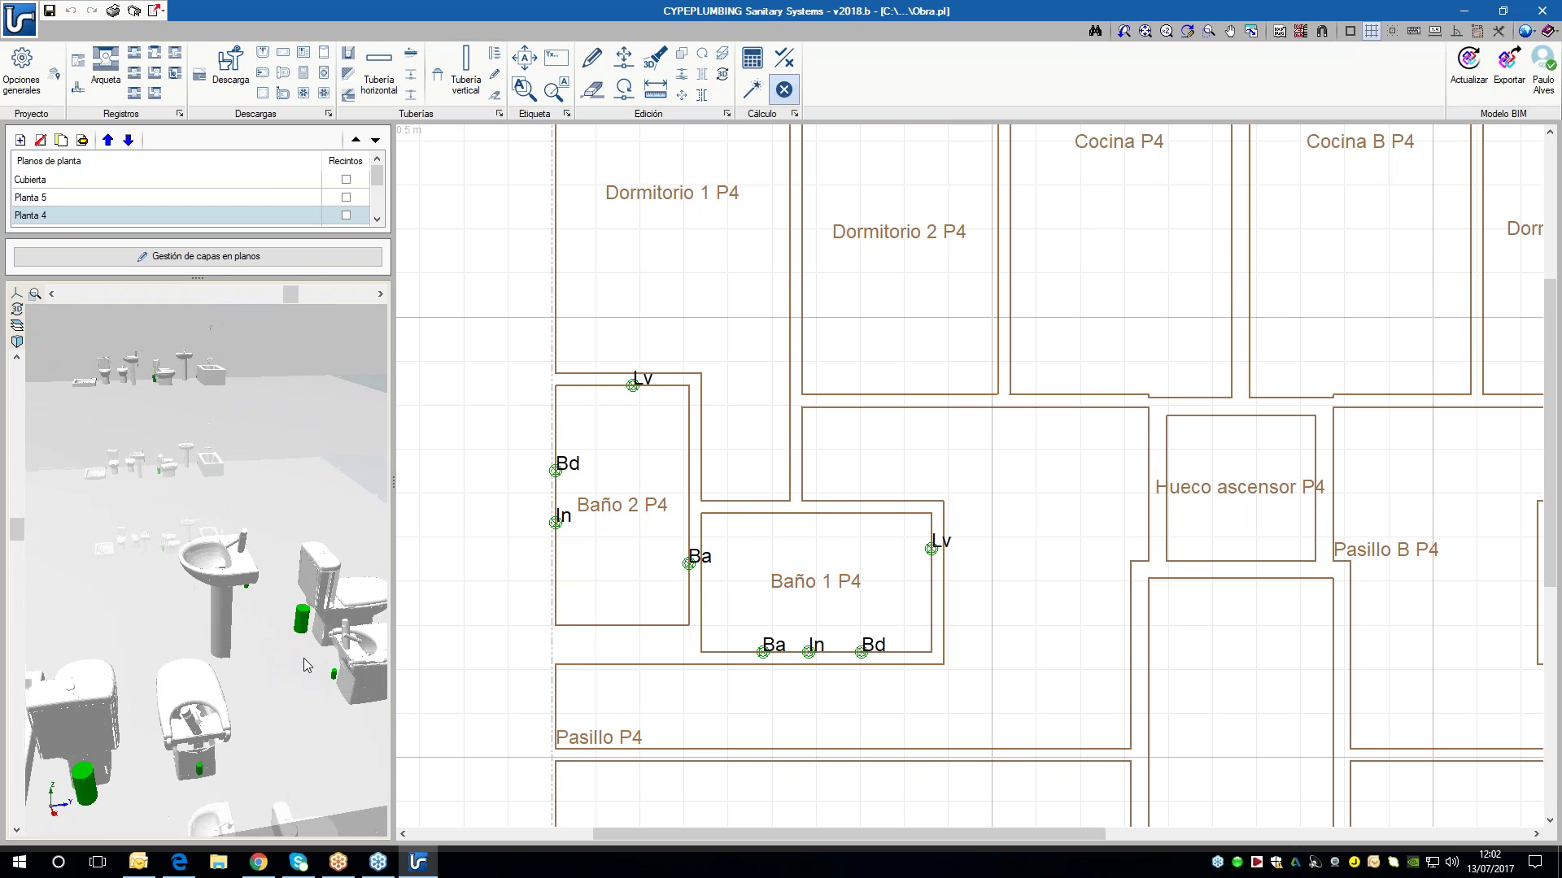
{"action": "scroll", "coordinate": [304, 657], "scroll_direction": "down", "scroll_amount": 3}
{"action": "scroll", "coordinate": [296, 656], "scroll_direction": "up", "scroll_amount": 3}
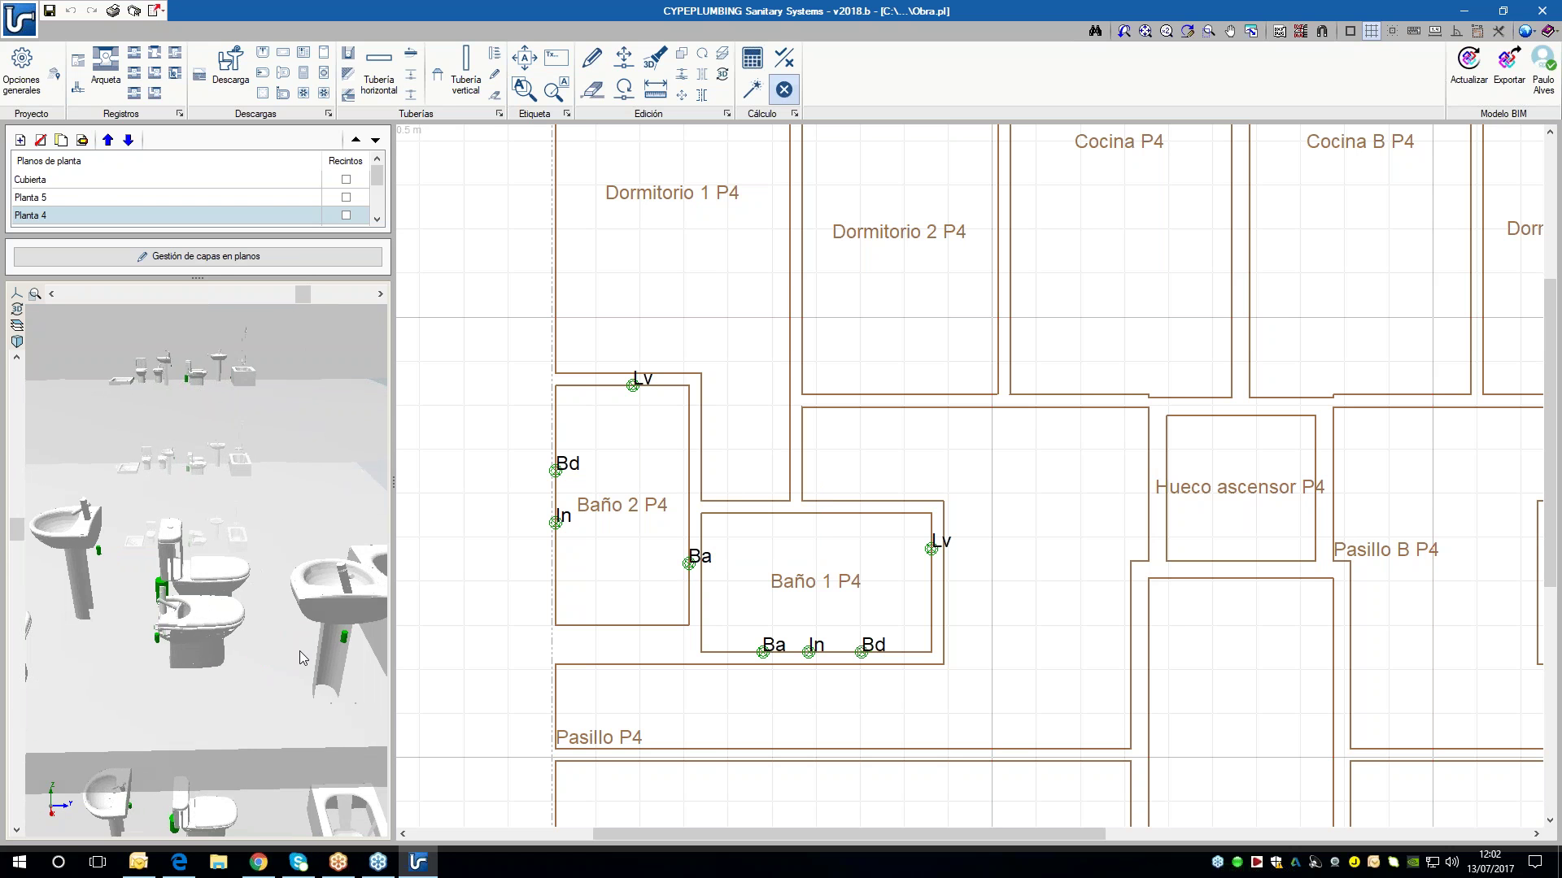
{"action": "middle_click_drag", "start_coordinate": [299, 650], "coordinate": [330, 623]}
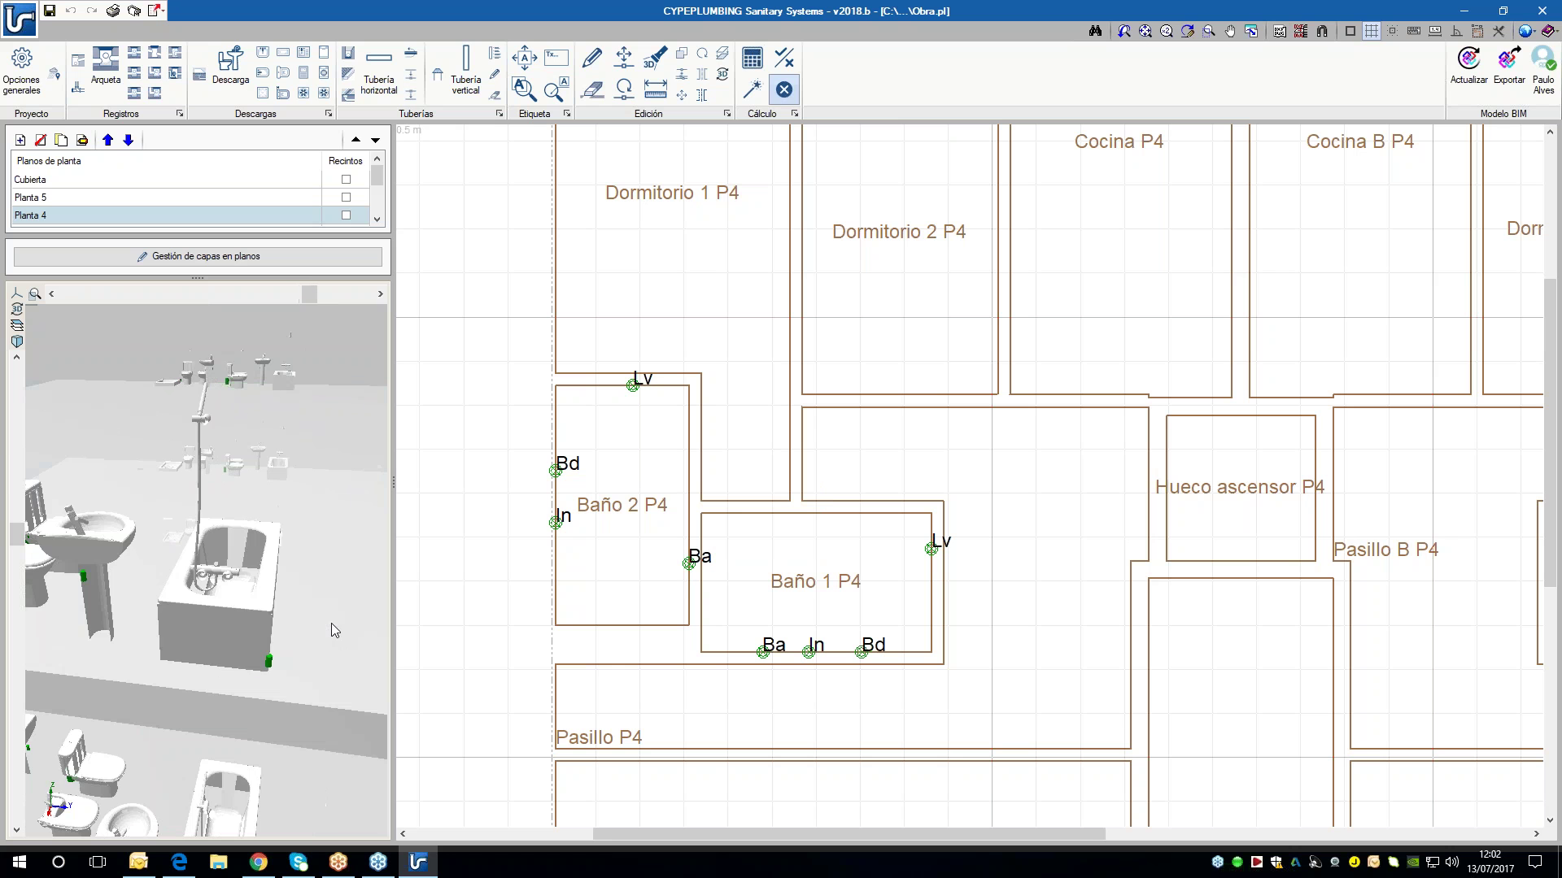
- Hide the structural elements (Elementos estructurales) in the 3D view of the building
{"action": "scroll", "coordinate": [330, 623], "scroll_direction": "down", "scroll_amount": 5}
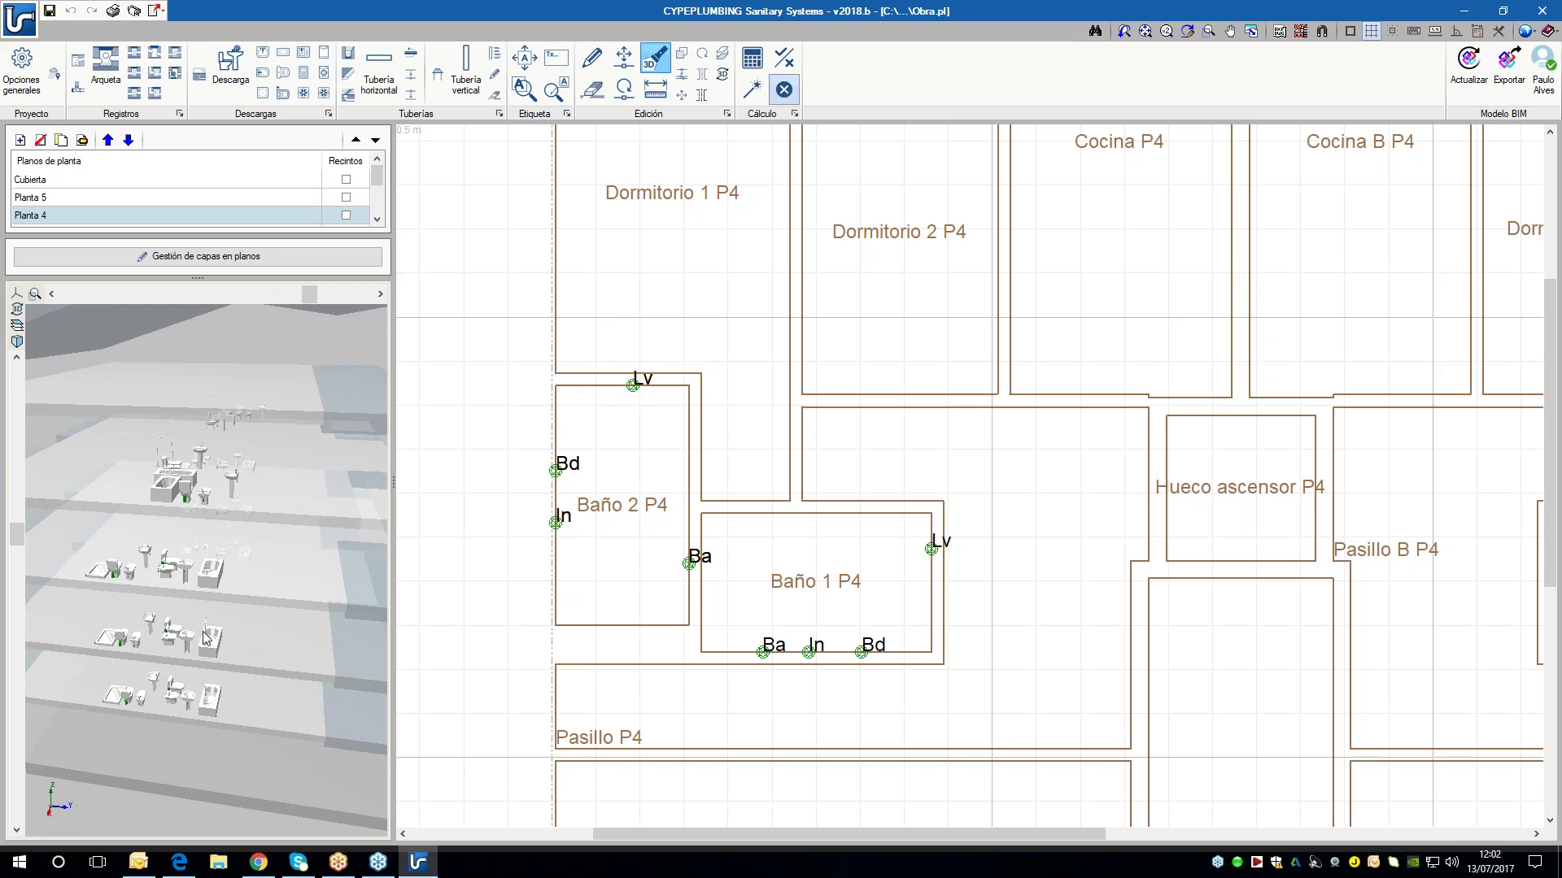
{"action": "scroll", "coordinate": [200, 622], "scroll_direction": "down", "scroll_amount": 5}
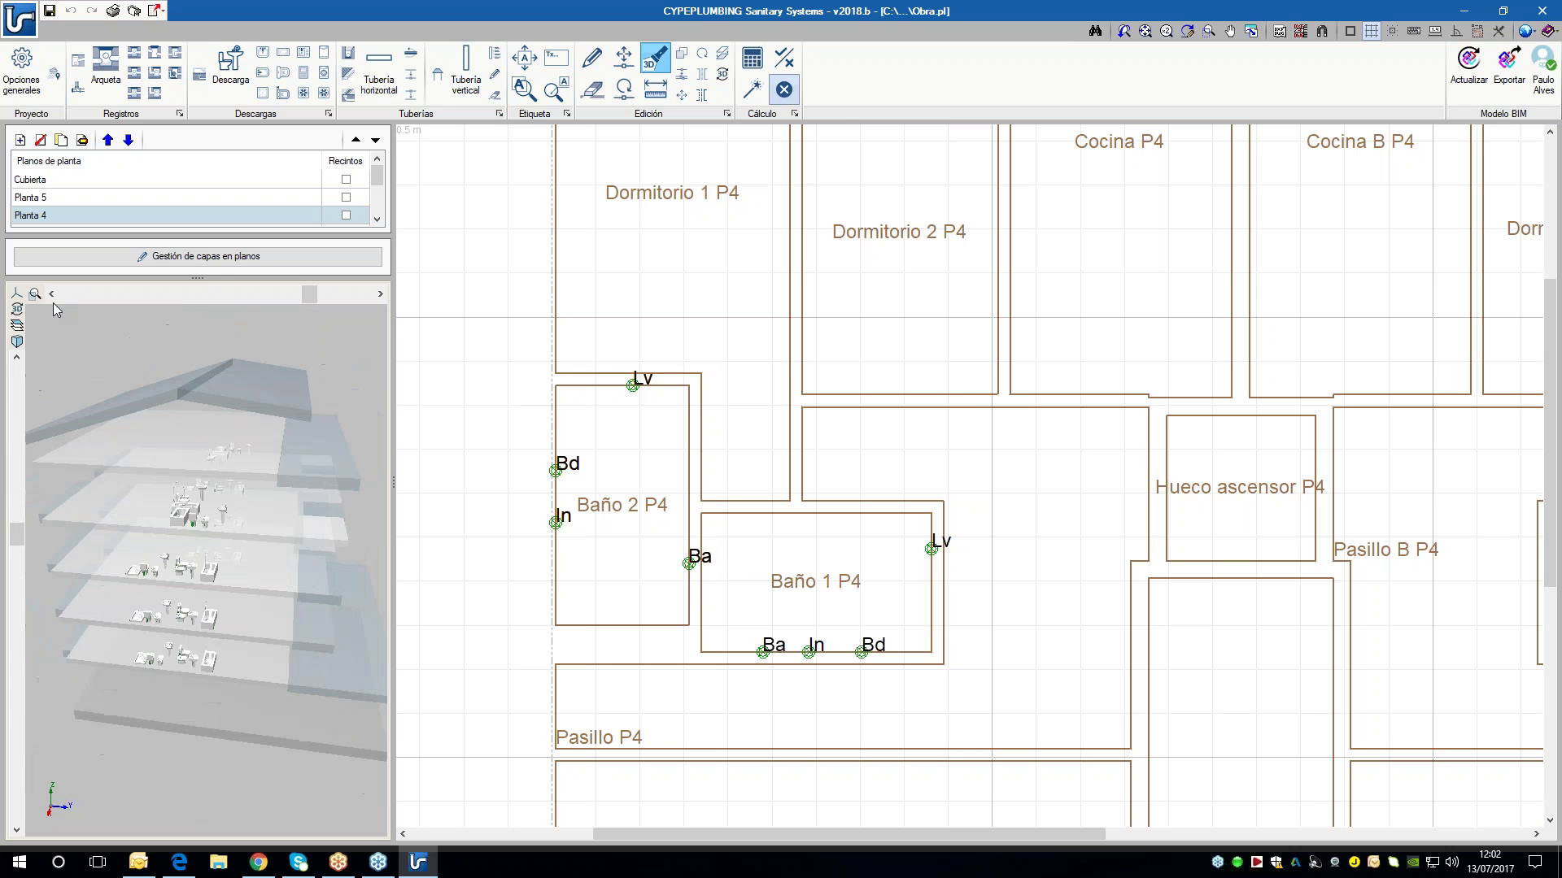
{"action": "left_click", "coordinate": [17, 325]}
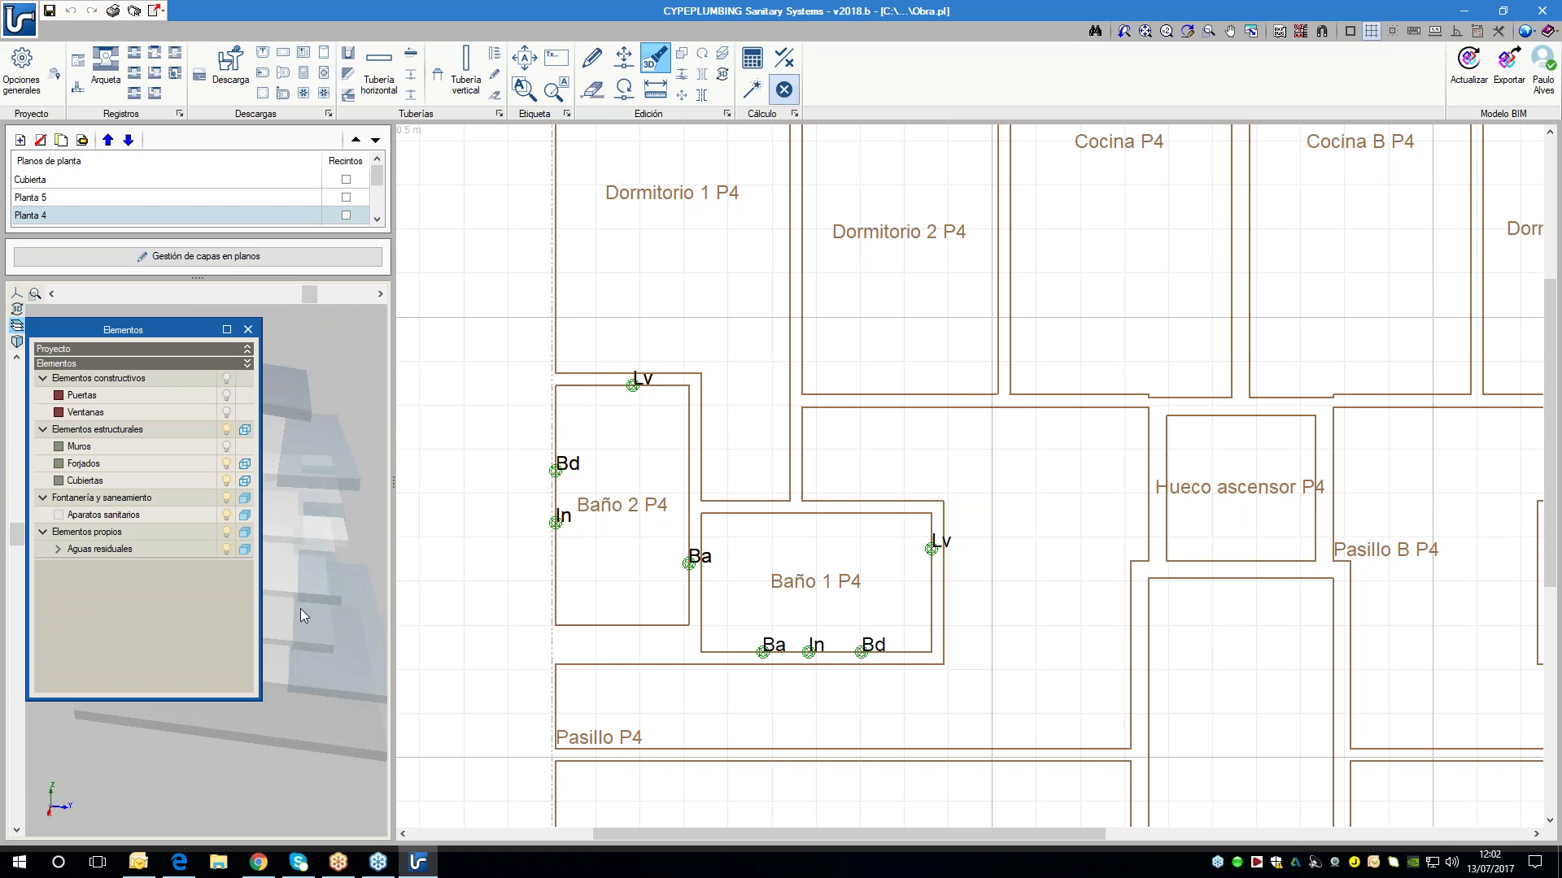
{"action": "left_click", "coordinate": [235, 429]}
{"action": "left_click", "coordinate": [248, 329]}
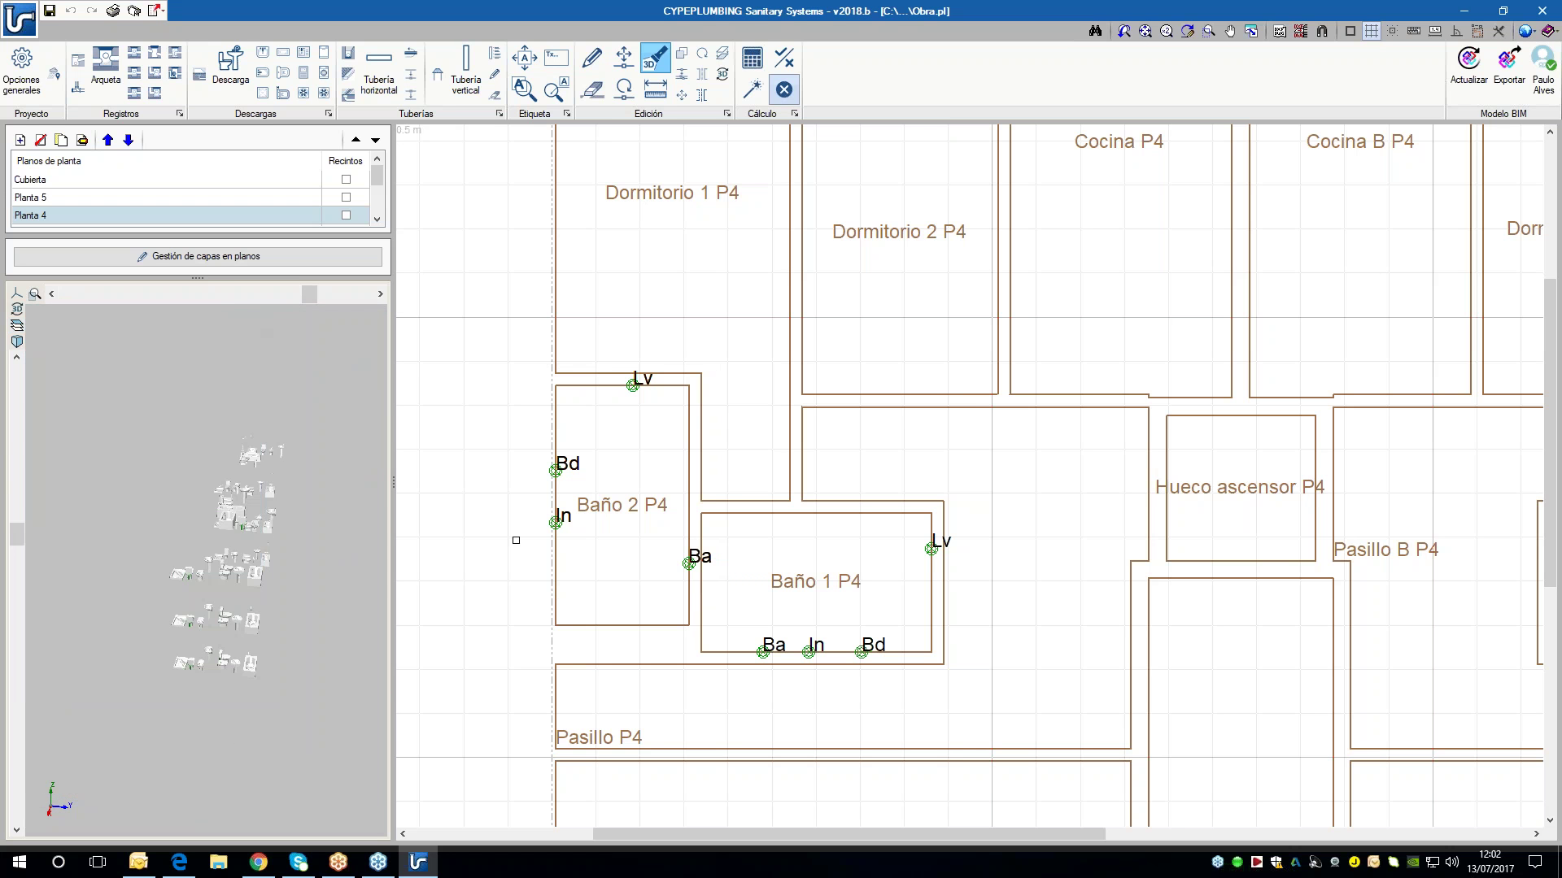
- Examine the isolated sanitary fixtures and their discharges in 3D from several angles across the floors
{"action": "middle_click_drag", "start_coordinate": [80, 576], "coordinate": [203, 537]}
{"action": "left_click_drag", "start_coordinate": [594, 535], "coordinate": [536, 434]}
{"action": "middle_click_drag", "start_coordinate": [241, 545], "coordinate": [171, 472]}
{"action": "middle_click_drag", "start_coordinate": [89, 423], "coordinate": [123, 432]}
{"action": "middle_click_drag", "start_coordinate": [257, 437], "coordinate": [159, 461]}
{"action": "middle_click_drag", "start_coordinate": [347, 476], "coordinate": [84, 449]}
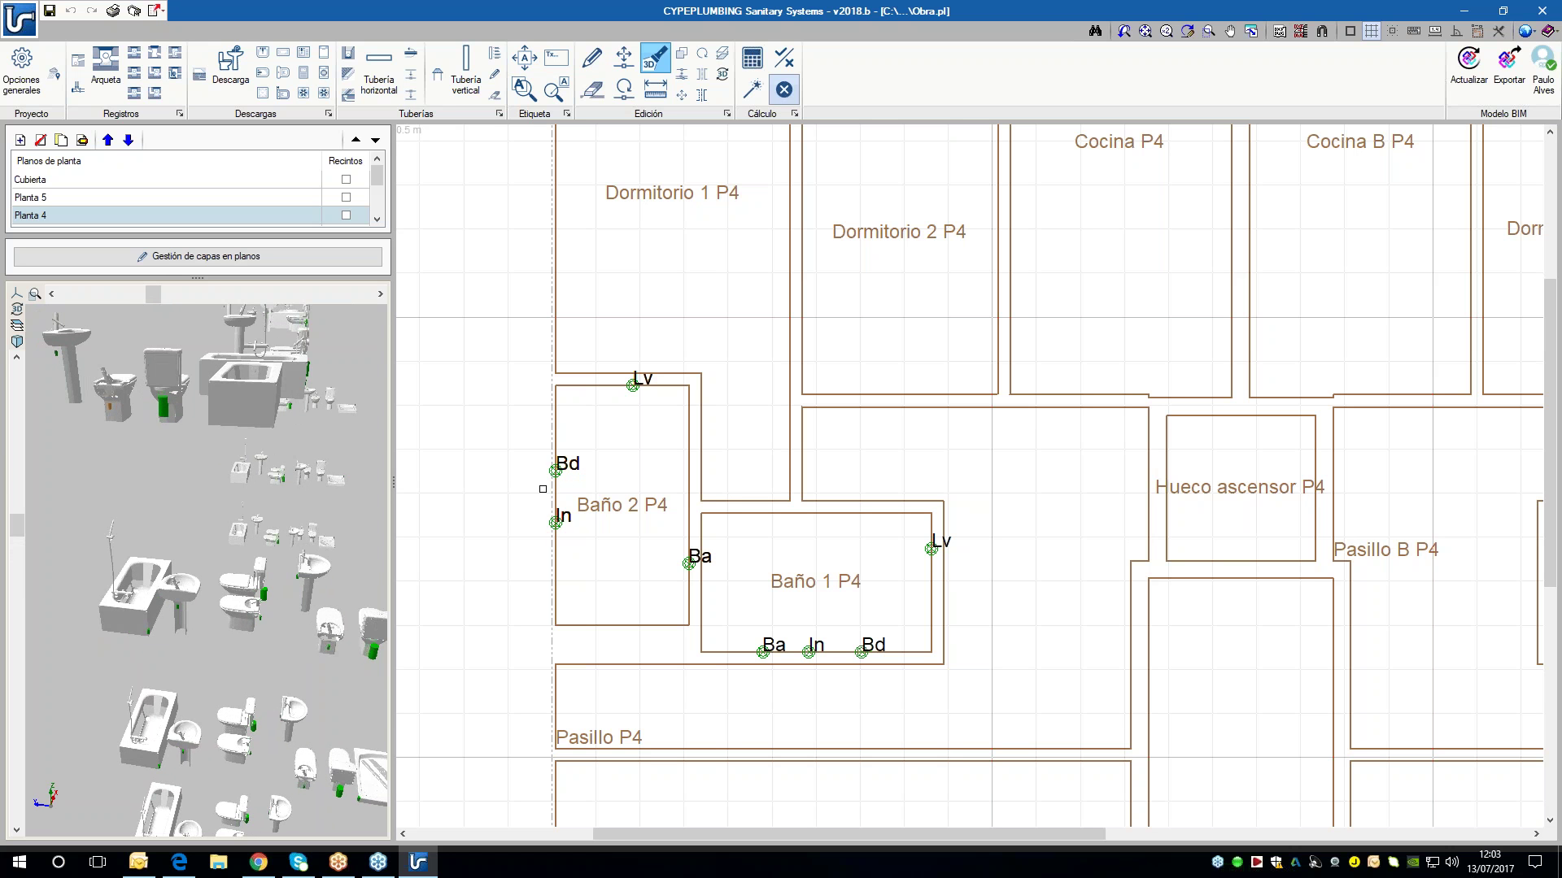
{"action": "middle_click_drag", "start_coordinate": [272, 448], "coordinate": [242, 461]}
{"action": "scroll", "coordinate": [243, 463], "scroll_direction": "up", "scroll_amount": 5}
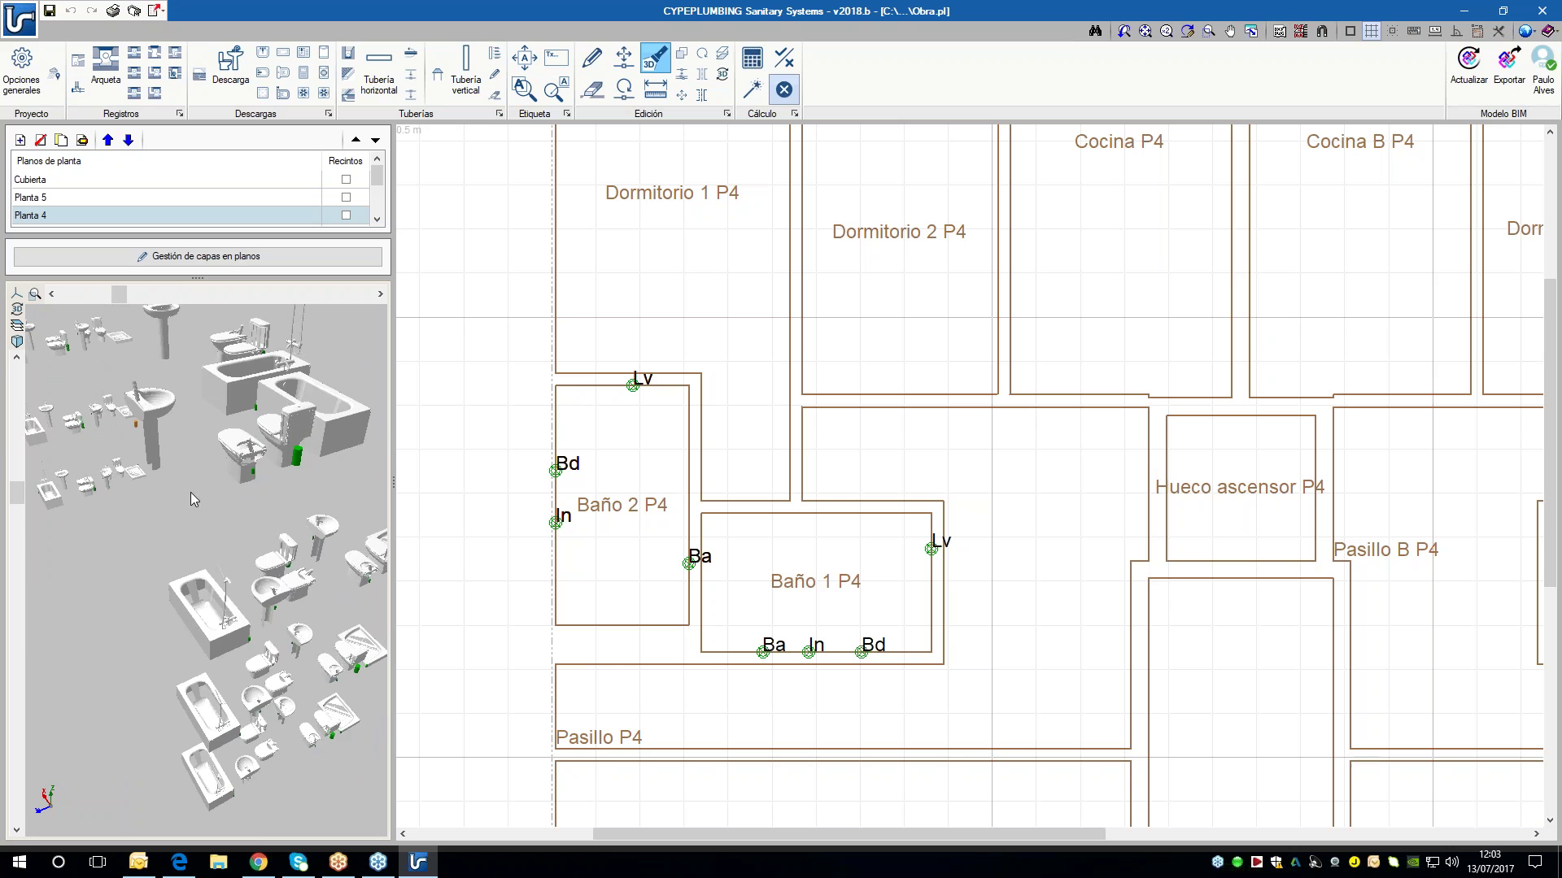
{"action": "scroll", "coordinate": [174, 475], "scroll_direction": "down", "scroll_amount": 5}
{"action": "middle_click_drag", "start_coordinate": [317, 483], "coordinate": [304, 495]}
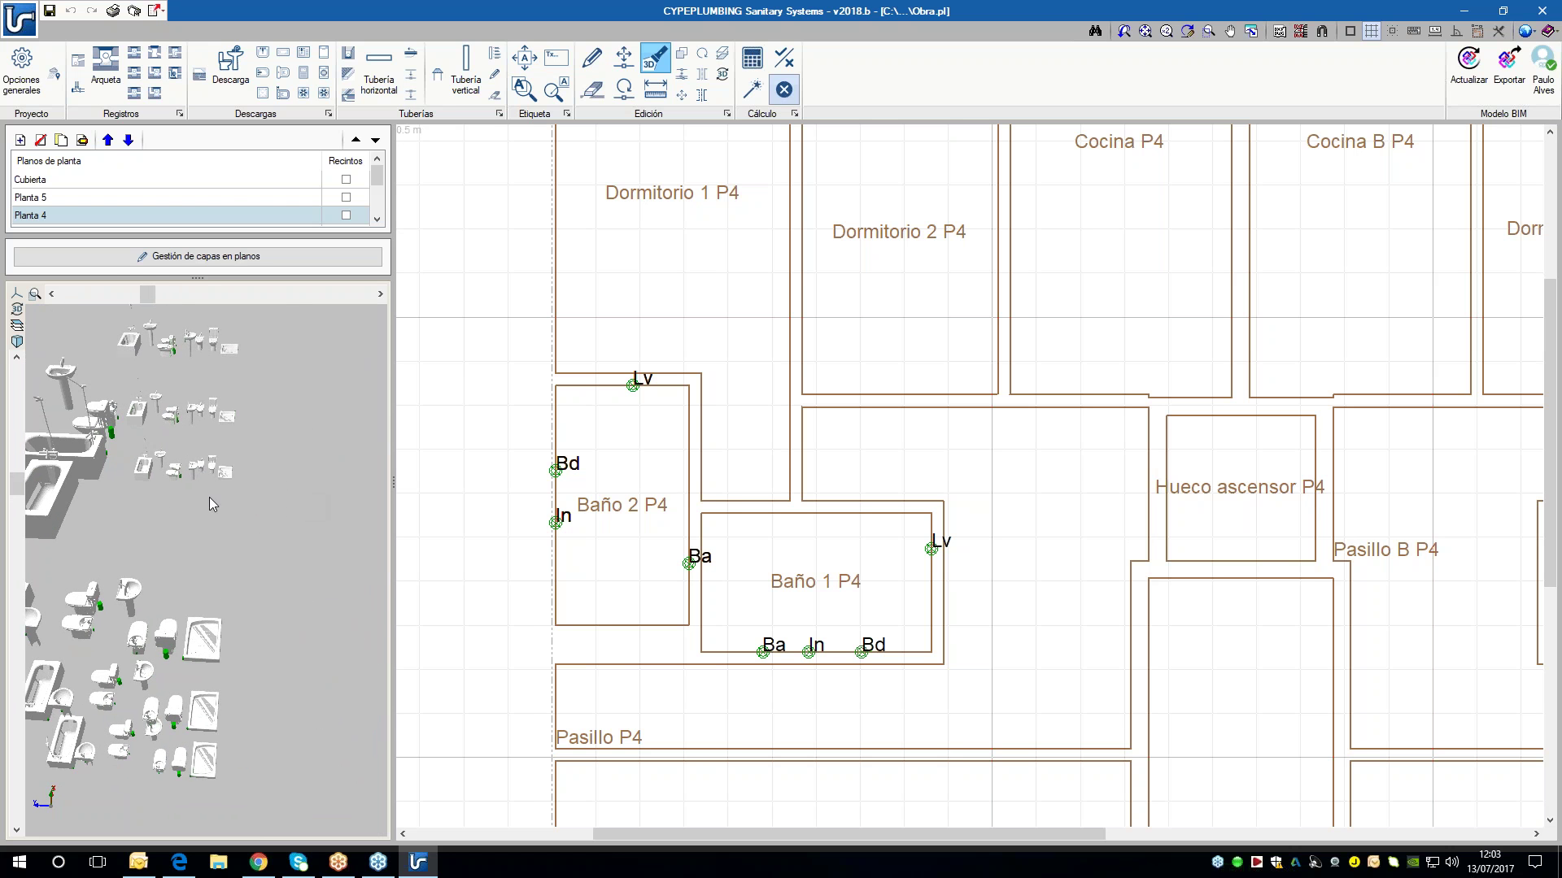
- Hide the sanitary fixtures (Aparatos sanitarios) in the 3D view and look at the discharges on their own
{"action": "scroll", "coordinate": [231, 553], "scroll_direction": "up", "scroll_amount": 4}
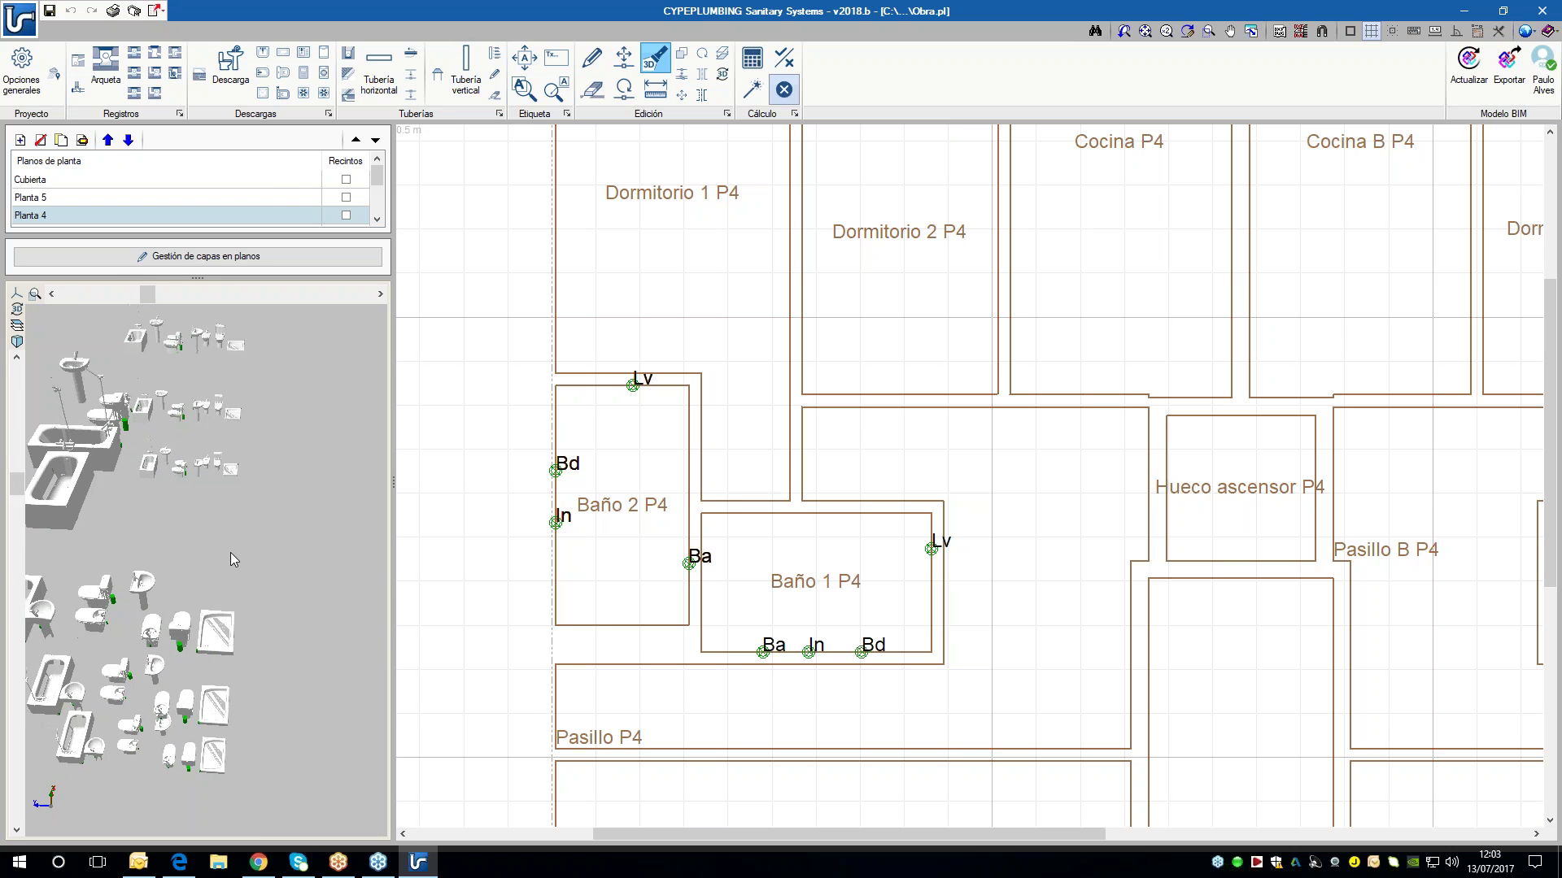
{"action": "left_click", "coordinate": [16, 324]}
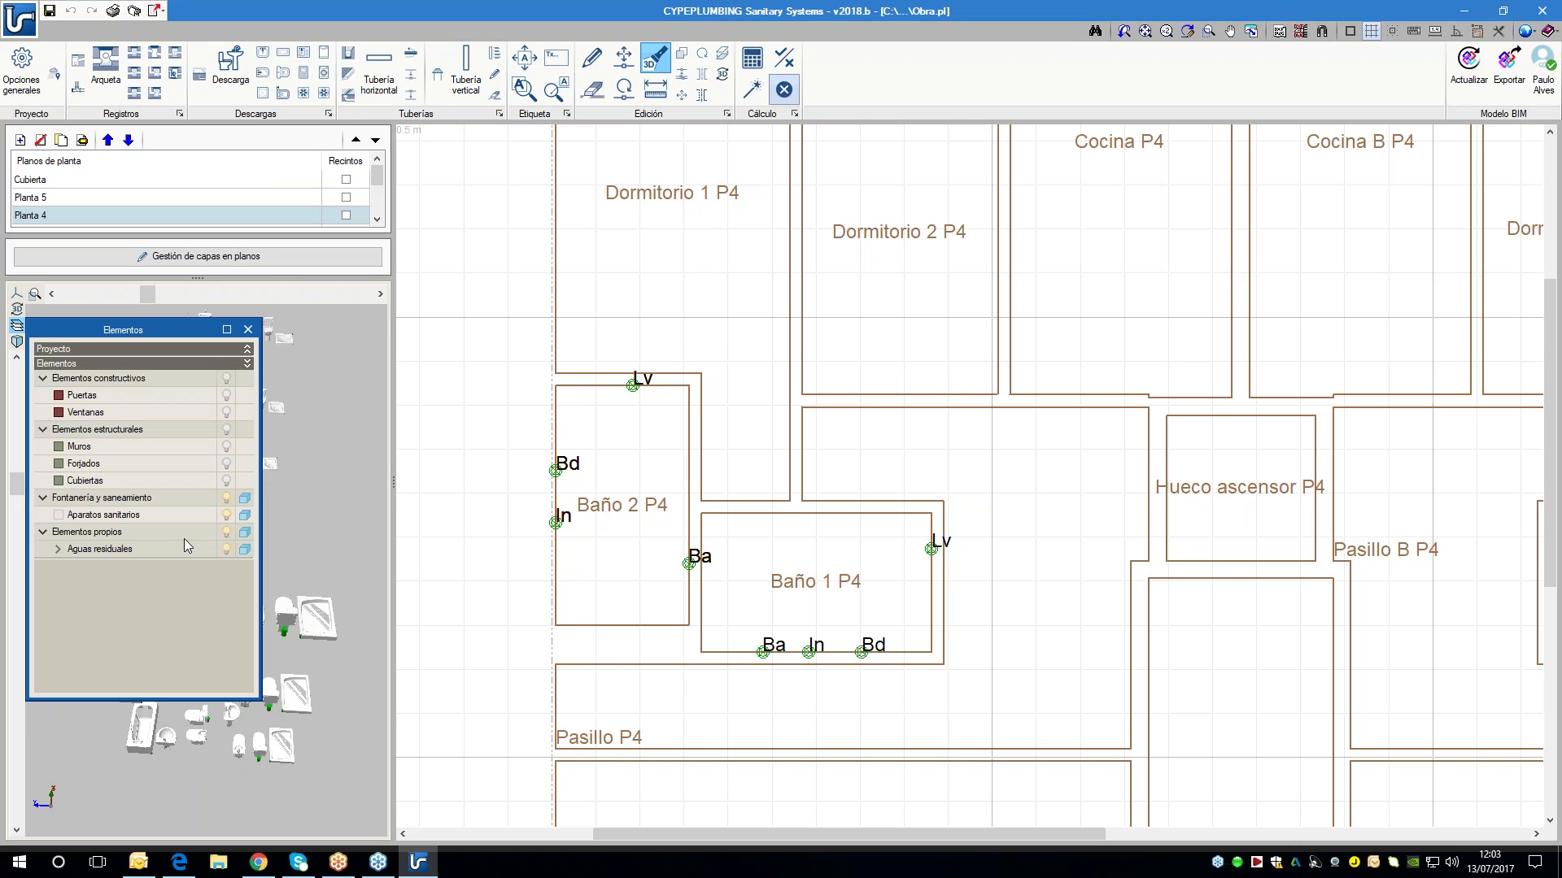
{"action": "left_click", "coordinate": [223, 515]}
{"action": "left_click", "coordinate": [248, 330]}
{"action": "left_click_drag", "start_coordinate": [158, 423], "coordinate": [233, 632]}
- Show the sanitary fixtures (Aparatos sanitarios) again in the 3D view, displayed as wireframe, and look at the discharges through them
{"action": "left_click", "coordinate": [17, 325]}
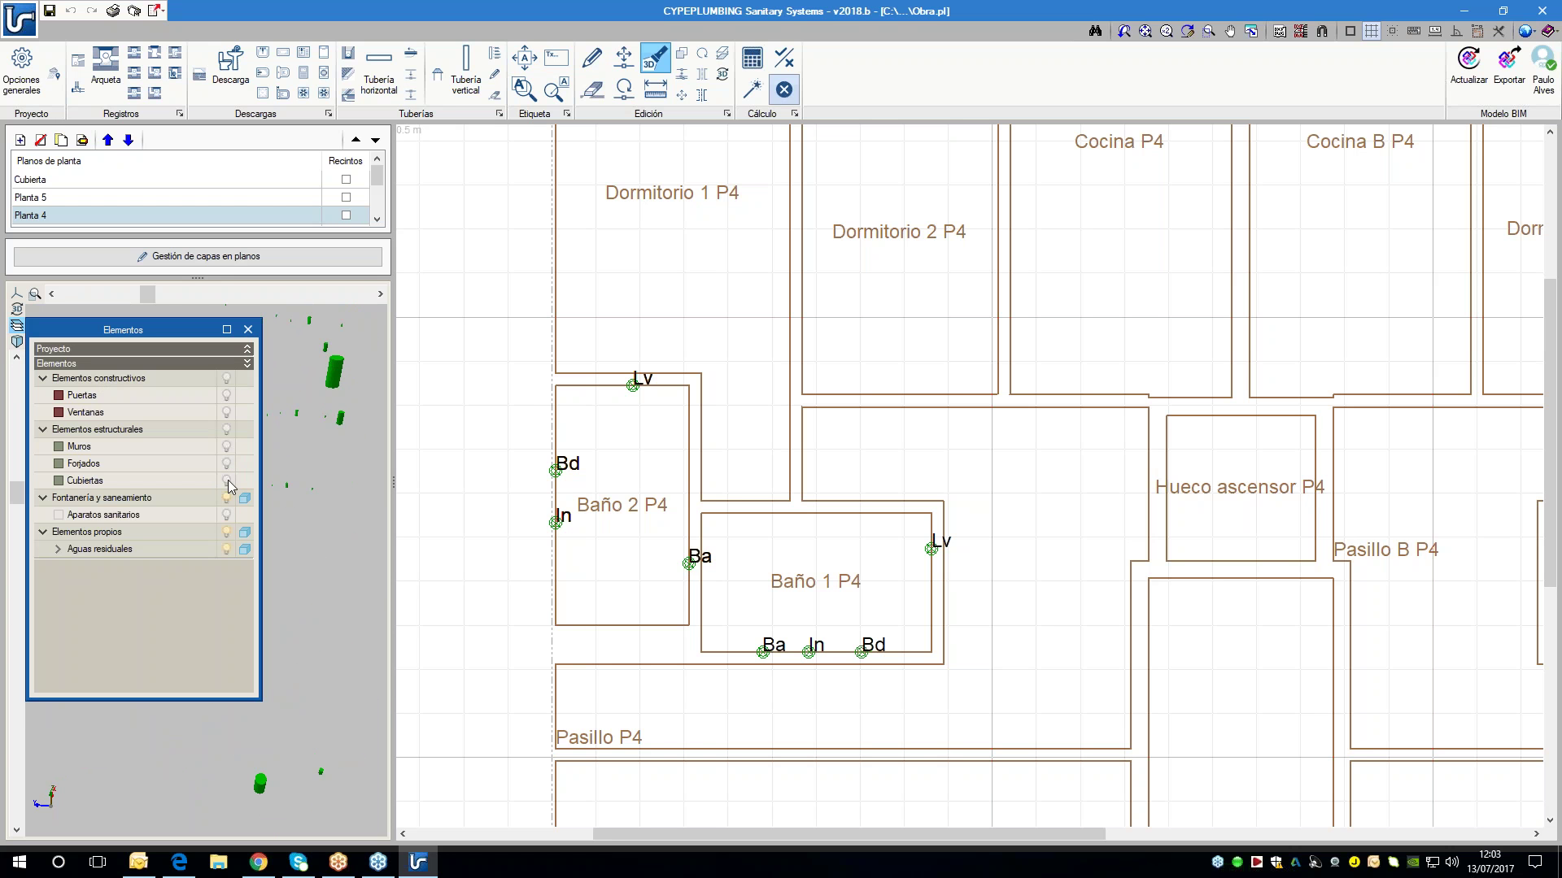
{"action": "left_click", "coordinate": [227, 514]}
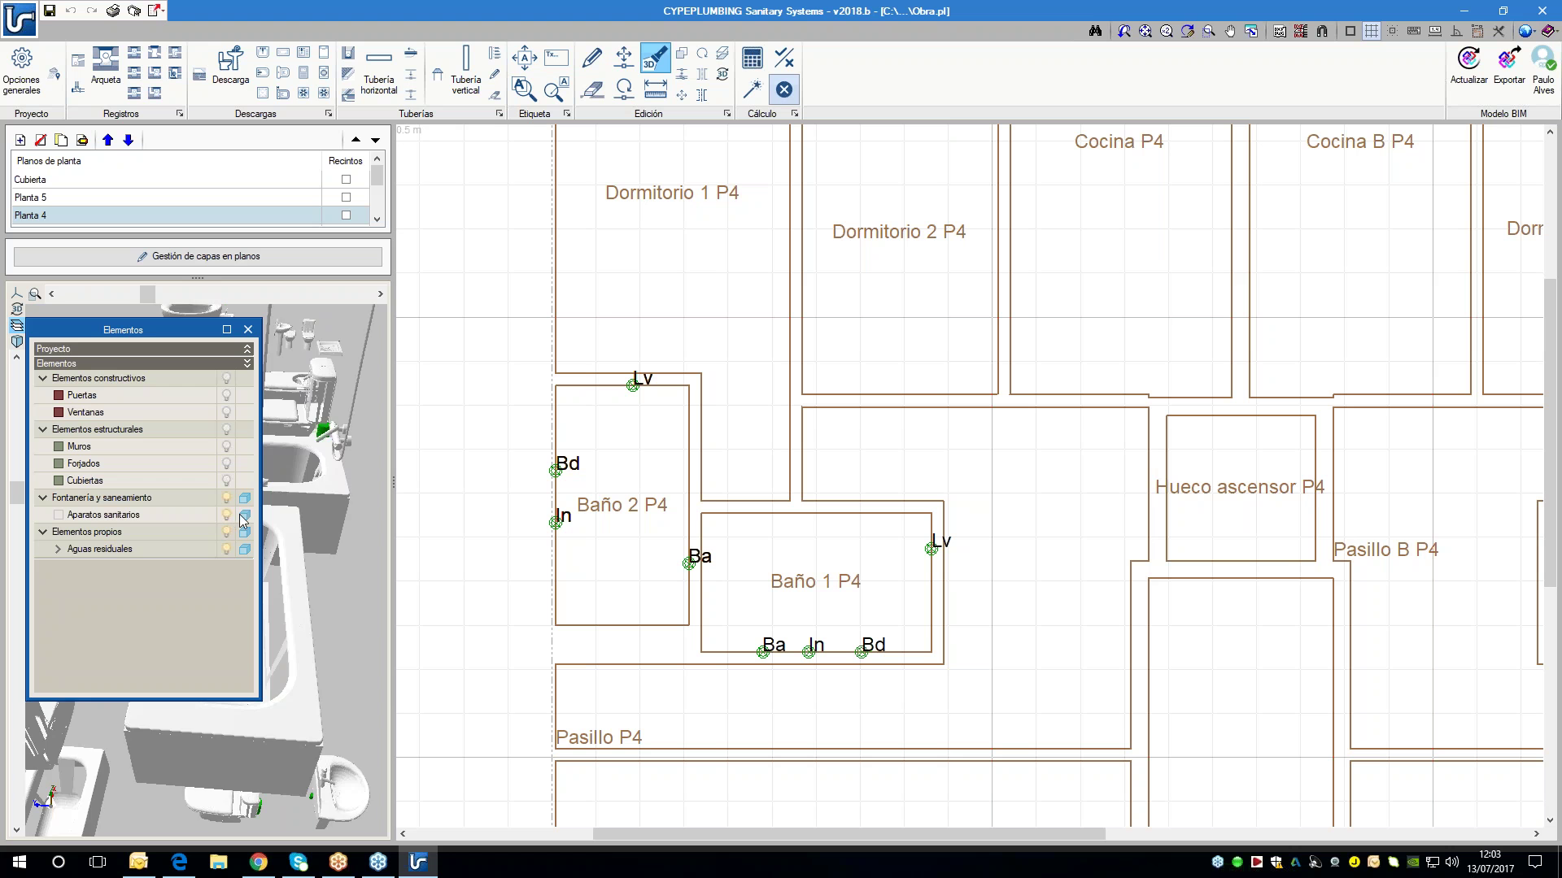
{"action": "left_click", "coordinate": [248, 332]}
{"action": "left_click_drag", "start_coordinate": [257, 432], "coordinate": [254, 510]}
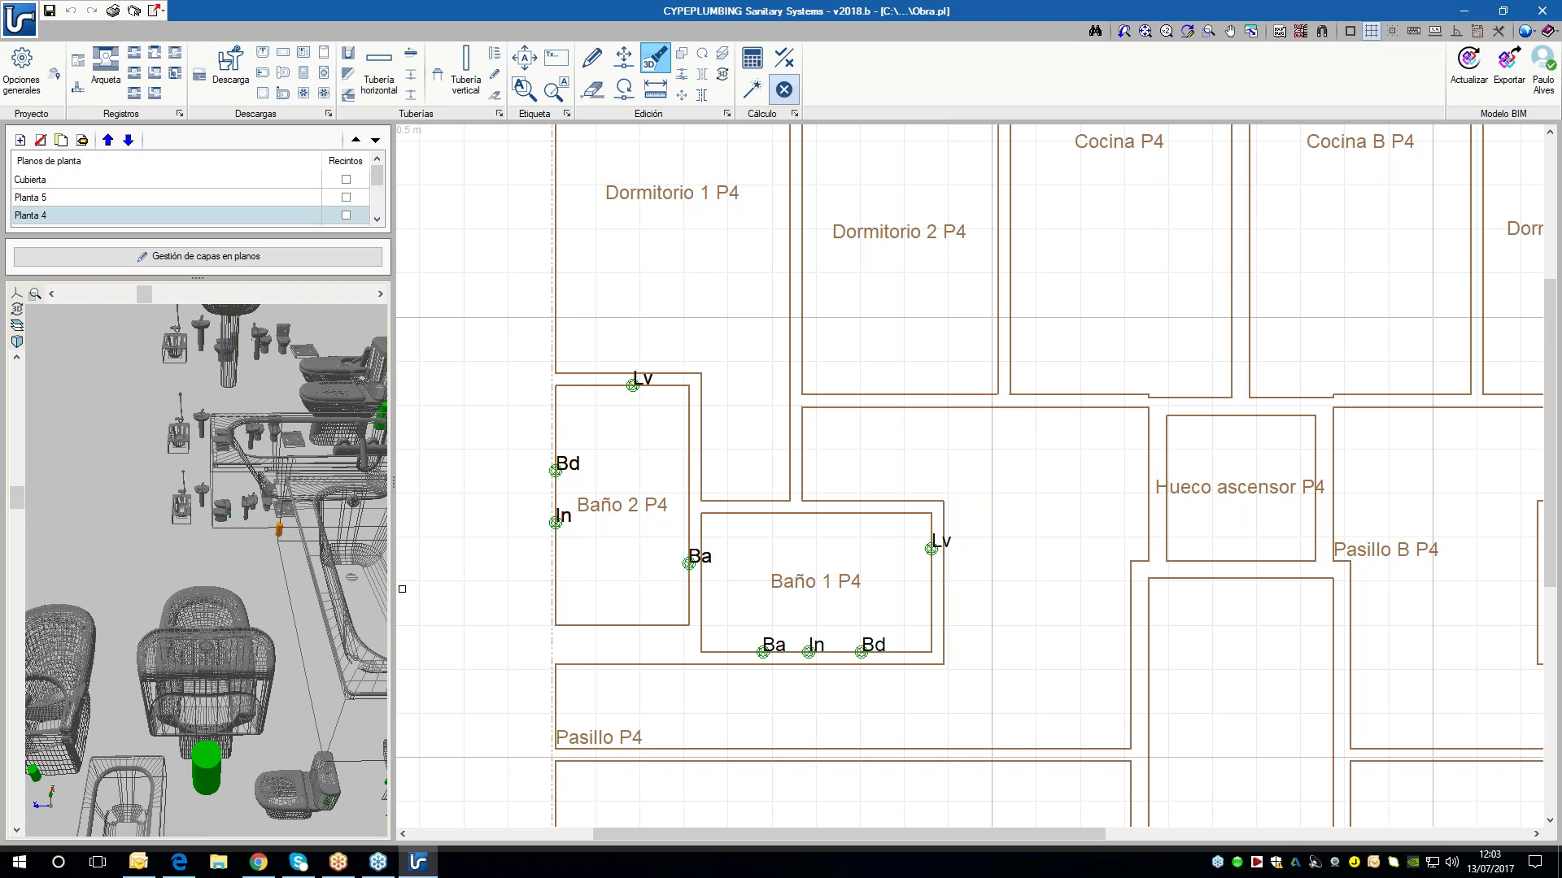
{"action": "scroll", "coordinate": [376, 594], "scroll_direction": "up", "scroll_amount": 3}
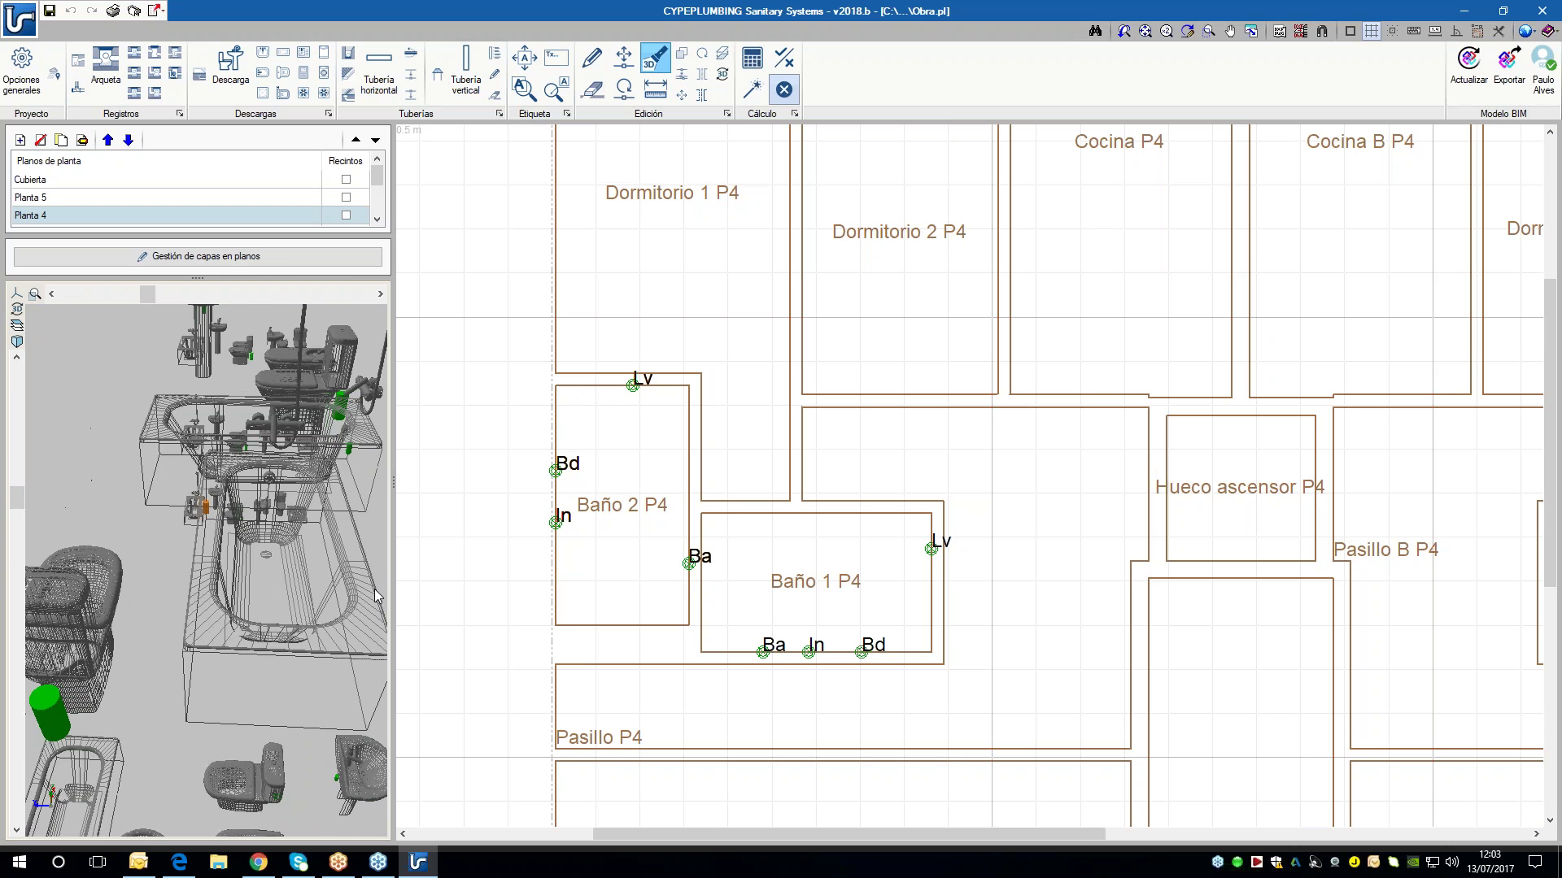
{"action": "scroll", "coordinate": [231, 549], "scroll_direction": "up", "scroll_amount": 1}
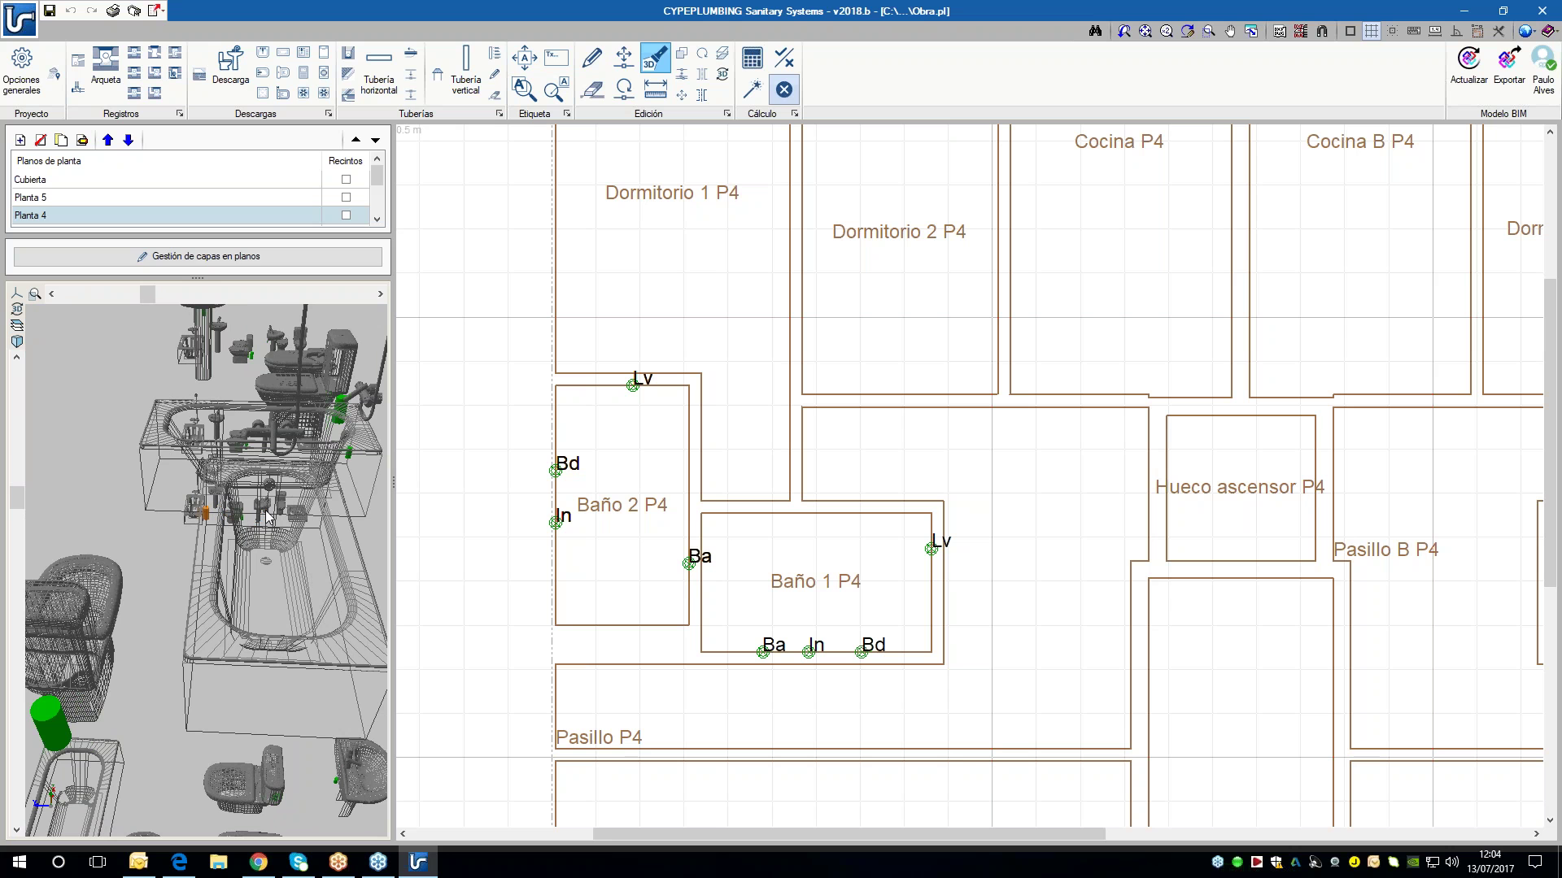
- Move the Baño 2 P4 bathtub discharge further down the shared wall and place its Ba label beside it
{"action": "left_click", "coordinate": [624, 56]}
{"action": "left_click", "coordinate": [689, 563]}
{"action": "left_click", "coordinate": [687, 593]}
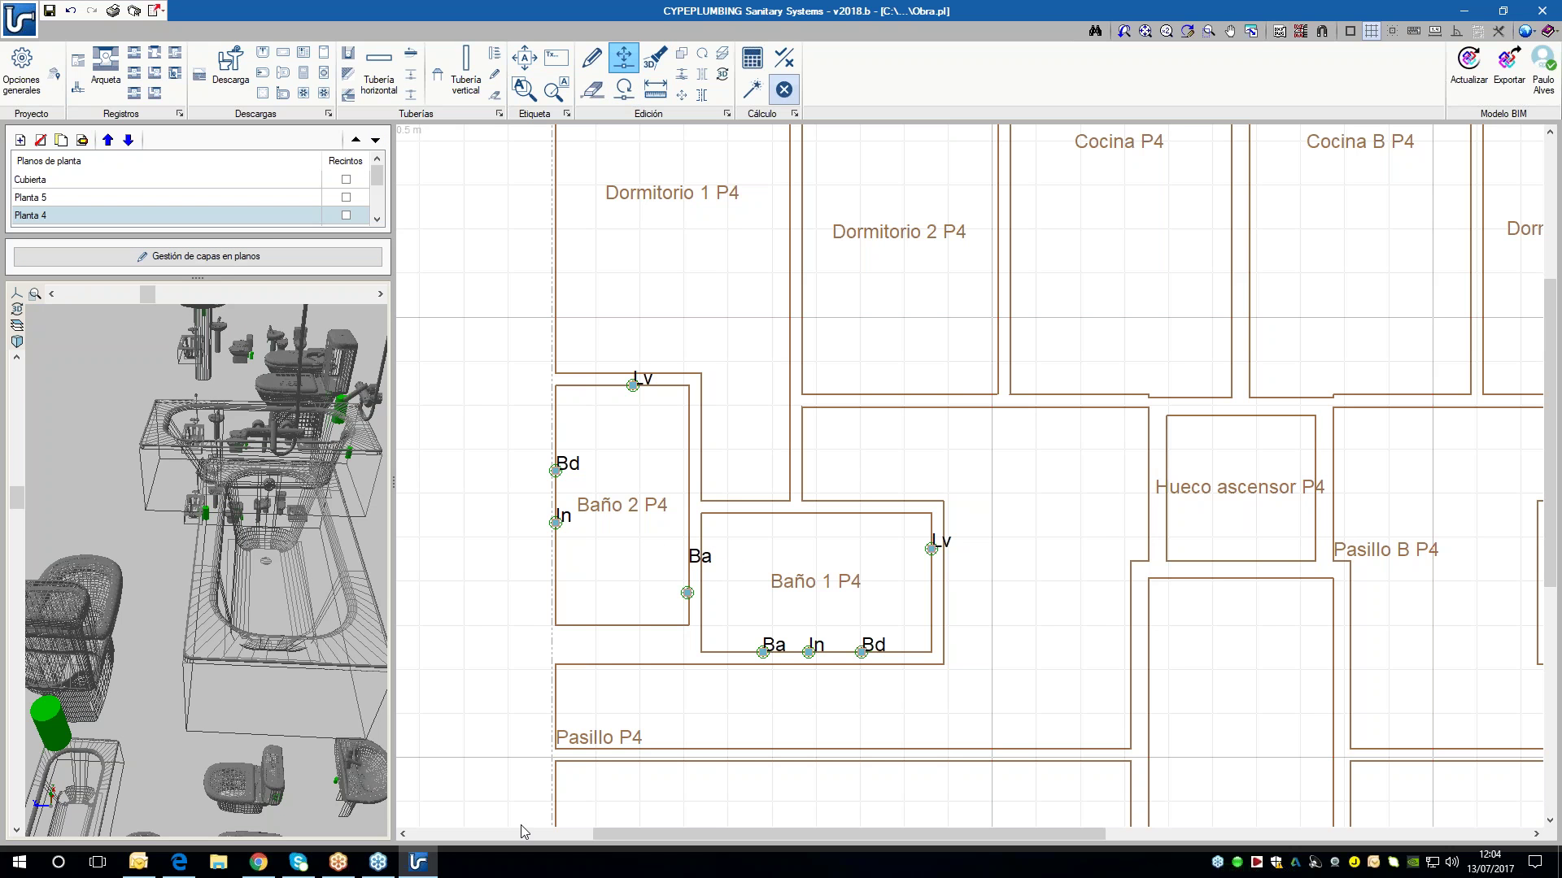
{"action": "left_click", "coordinate": [525, 59]}
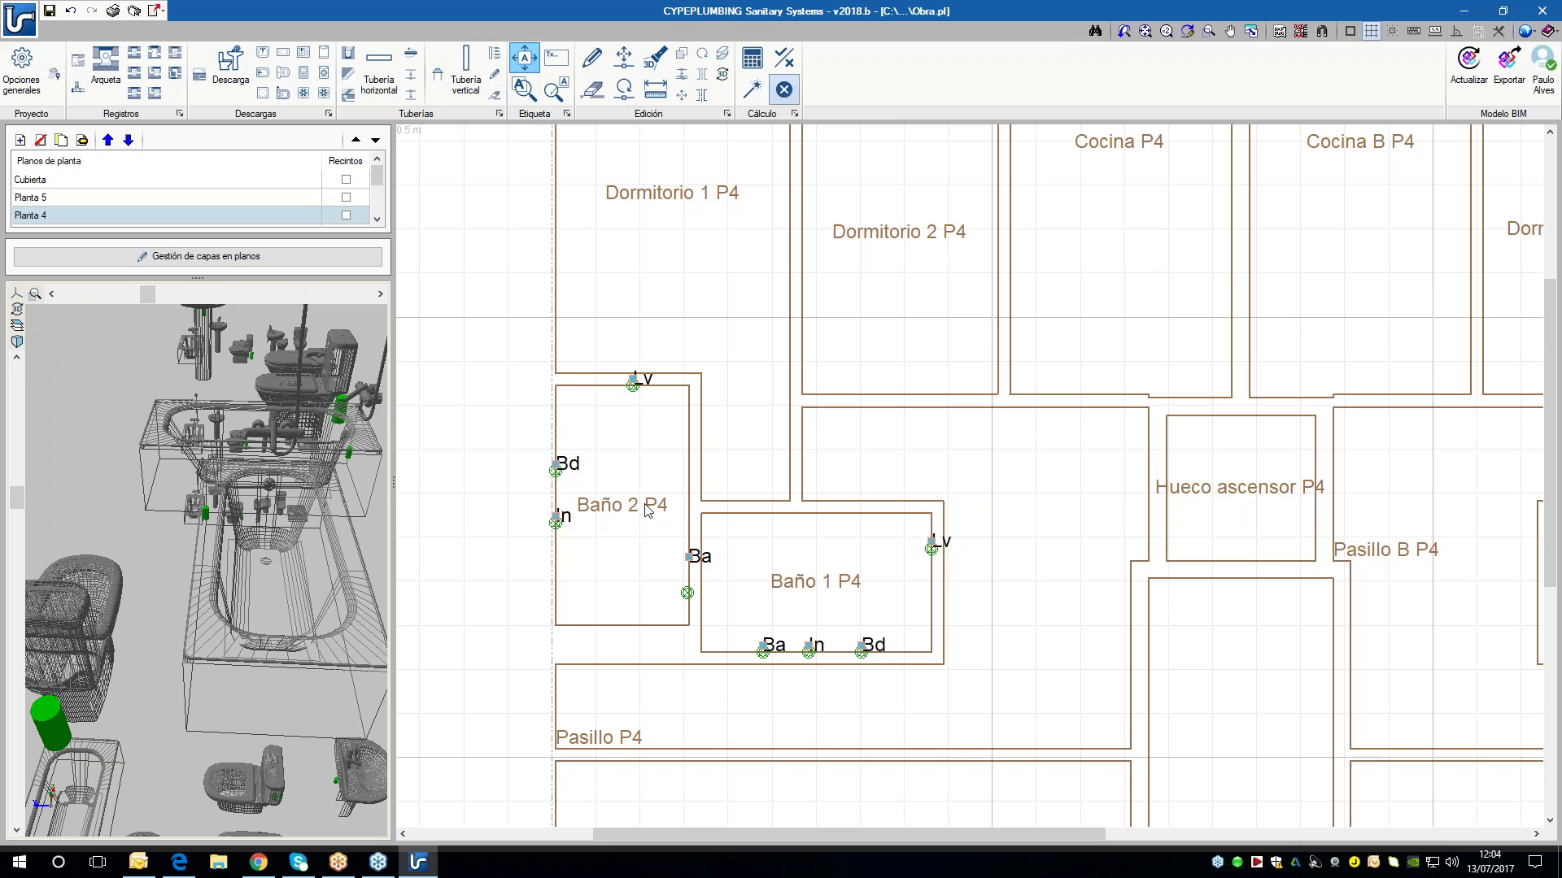
{"action": "left_click", "coordinate": [684, 559]}
{"action": "left_click", "coordinate": [693, 579]}
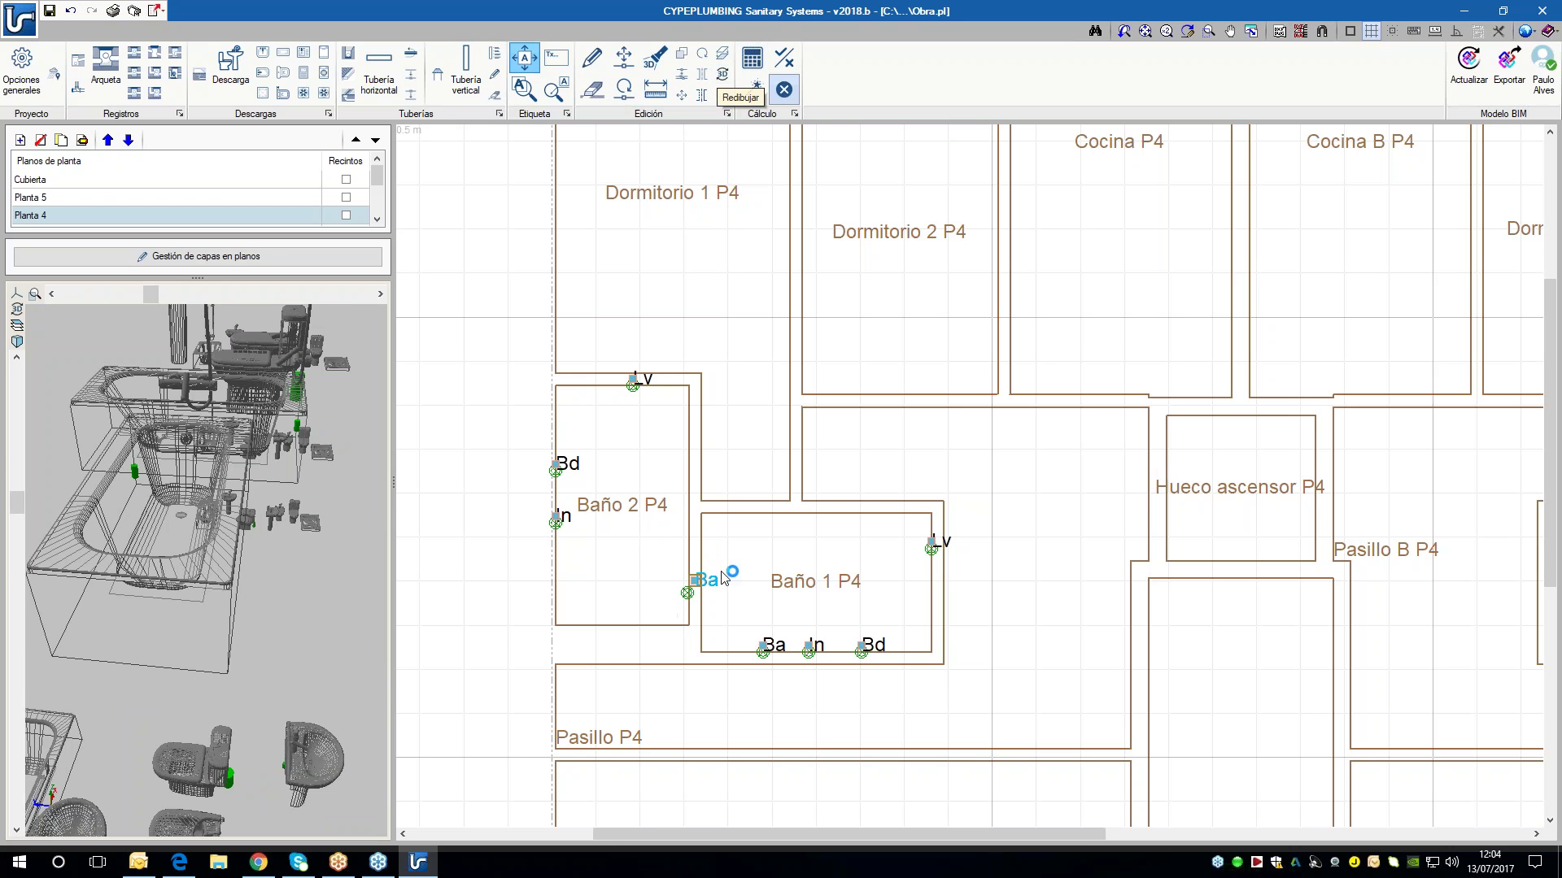
- Redraw the view and examine the moved bathtub discharge against the wireframe fixtures in 3D and in the Planta 4 plan
{"action": "left_click", "coordinate": [722, 74]}
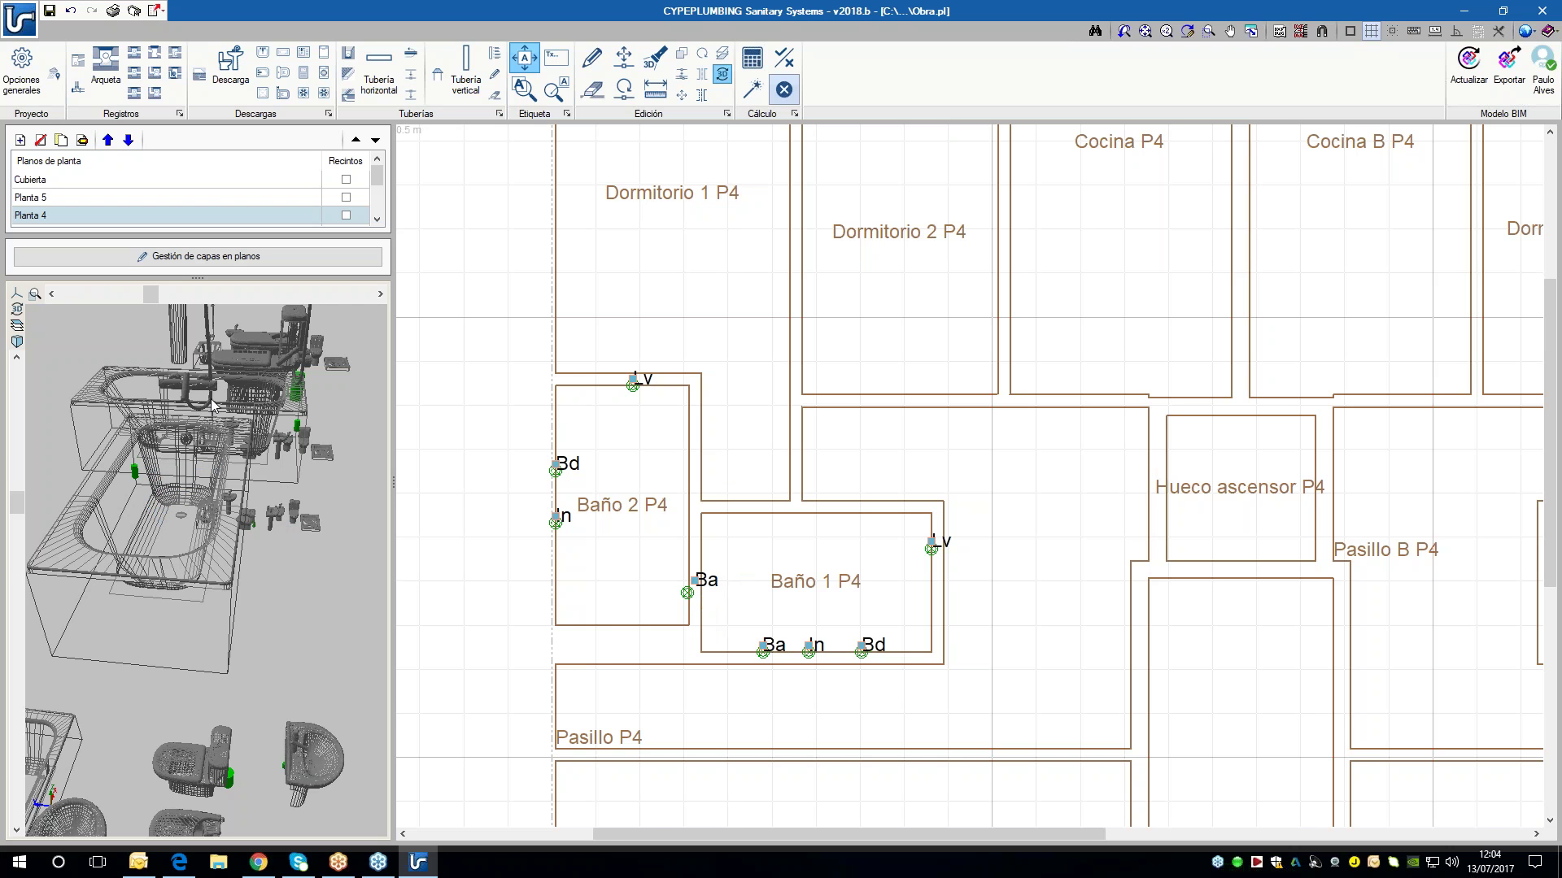
{"action": "middle_click_drag", "start_coordinate": [188, 486], "coordinate": [186, 480]}
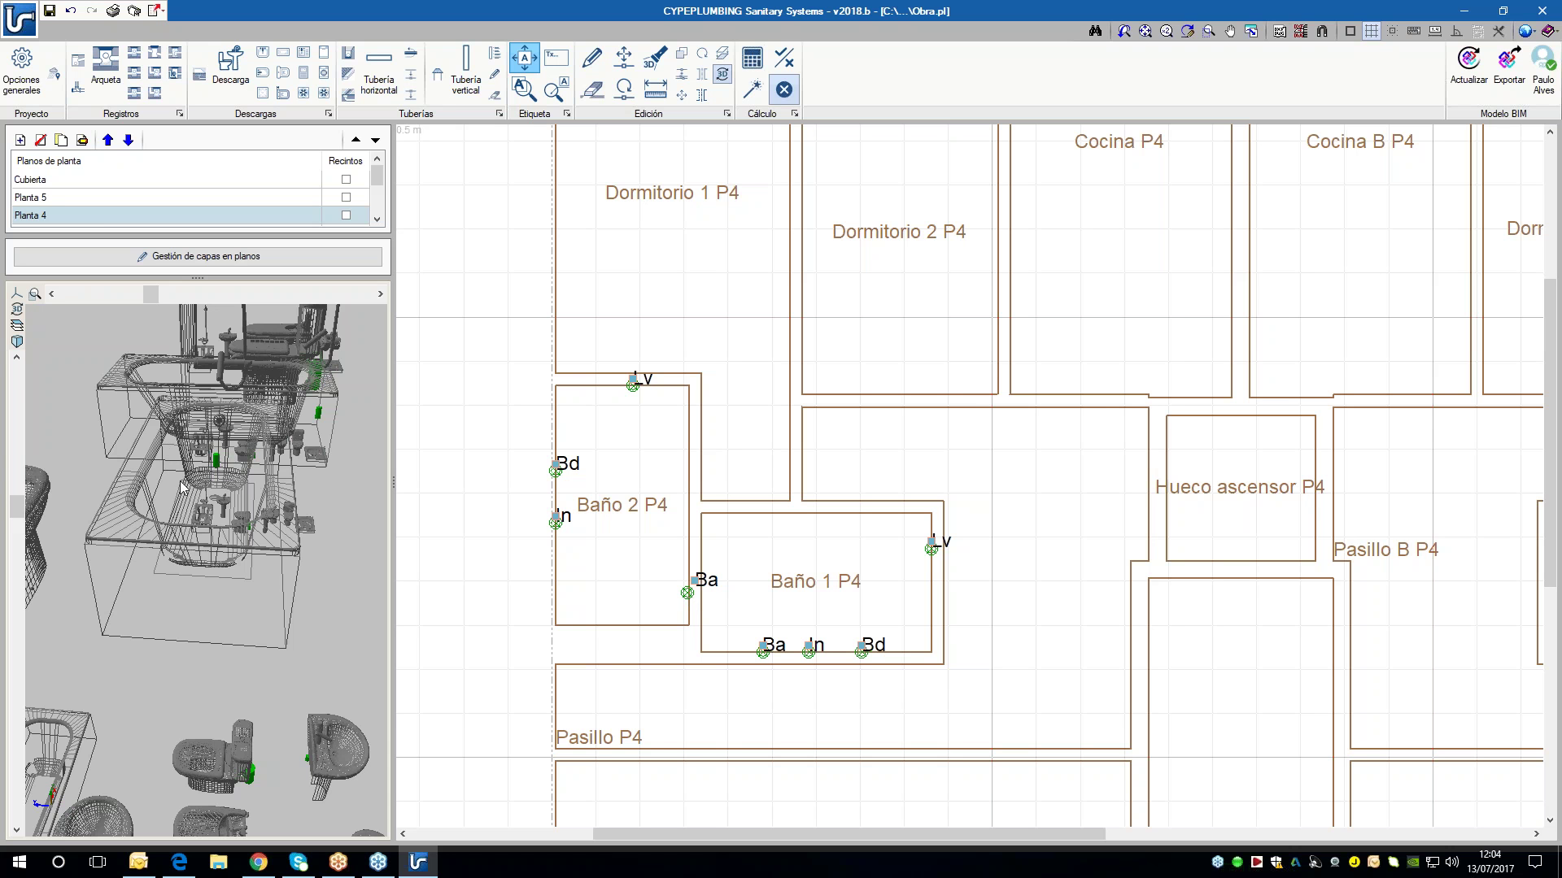
{"action": "scroll", "coordinate": [189, 504], "scroll_direction": "up", "scroll_amount": 1}
{"action": "scroll", "coordinate": [191, 512], "scroll_direction": "down", "scroll_amount": 5}
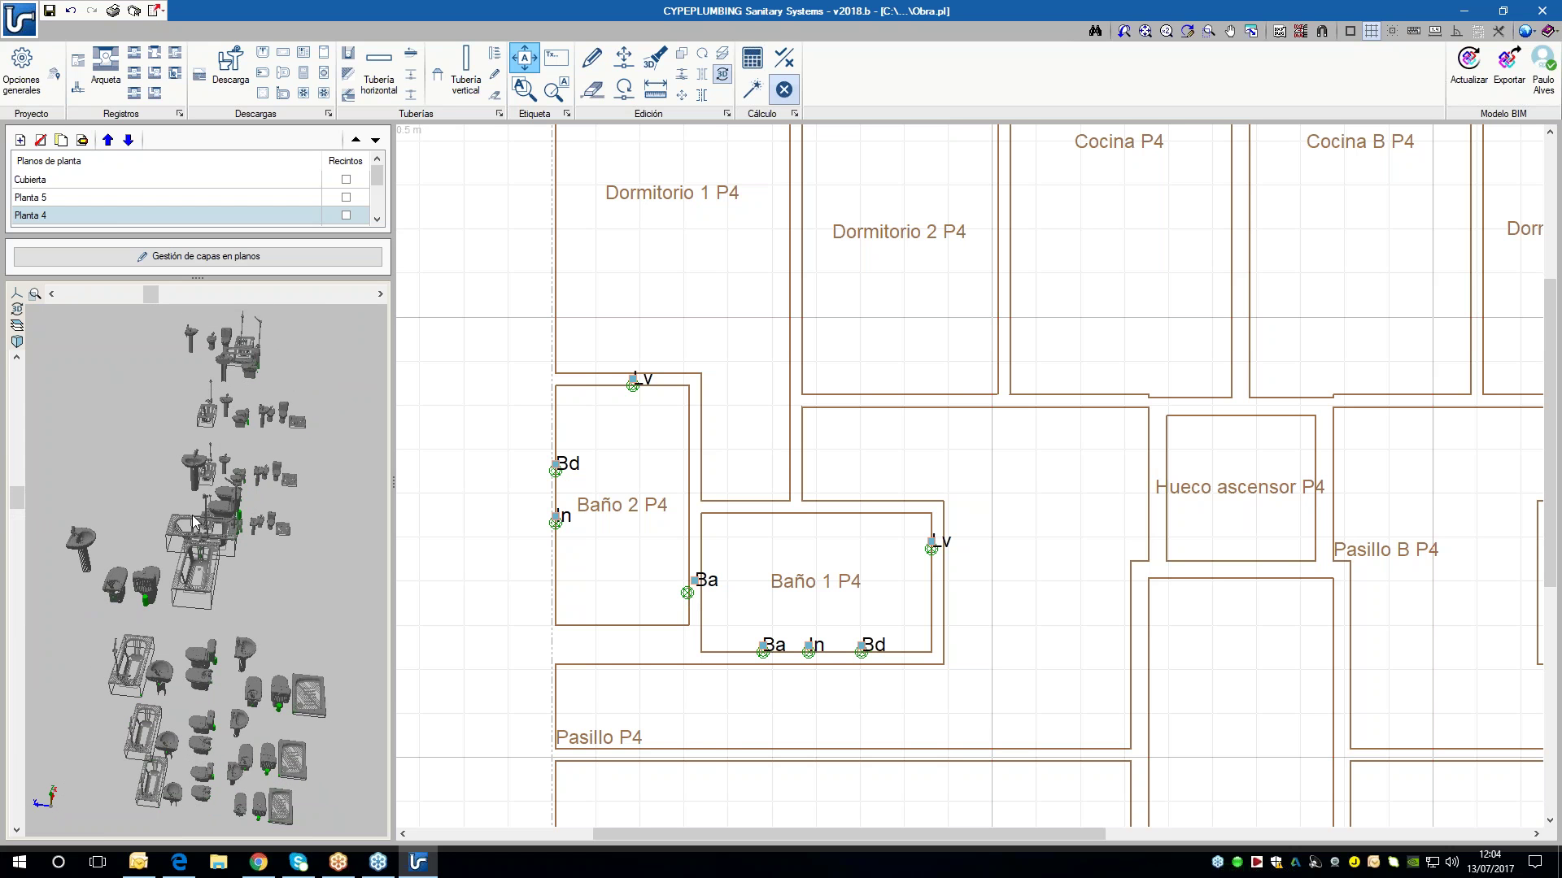
{"action": "left_click", "coordinate": [722, 74]}
{"action": "left_click_drag", "start_coordinate": [203, 602], "coordinate": [181, 579]}
{"action": "scroll", "coordinate": [166, 572], "scroll_direction": "up", "scroll_amount": 3}
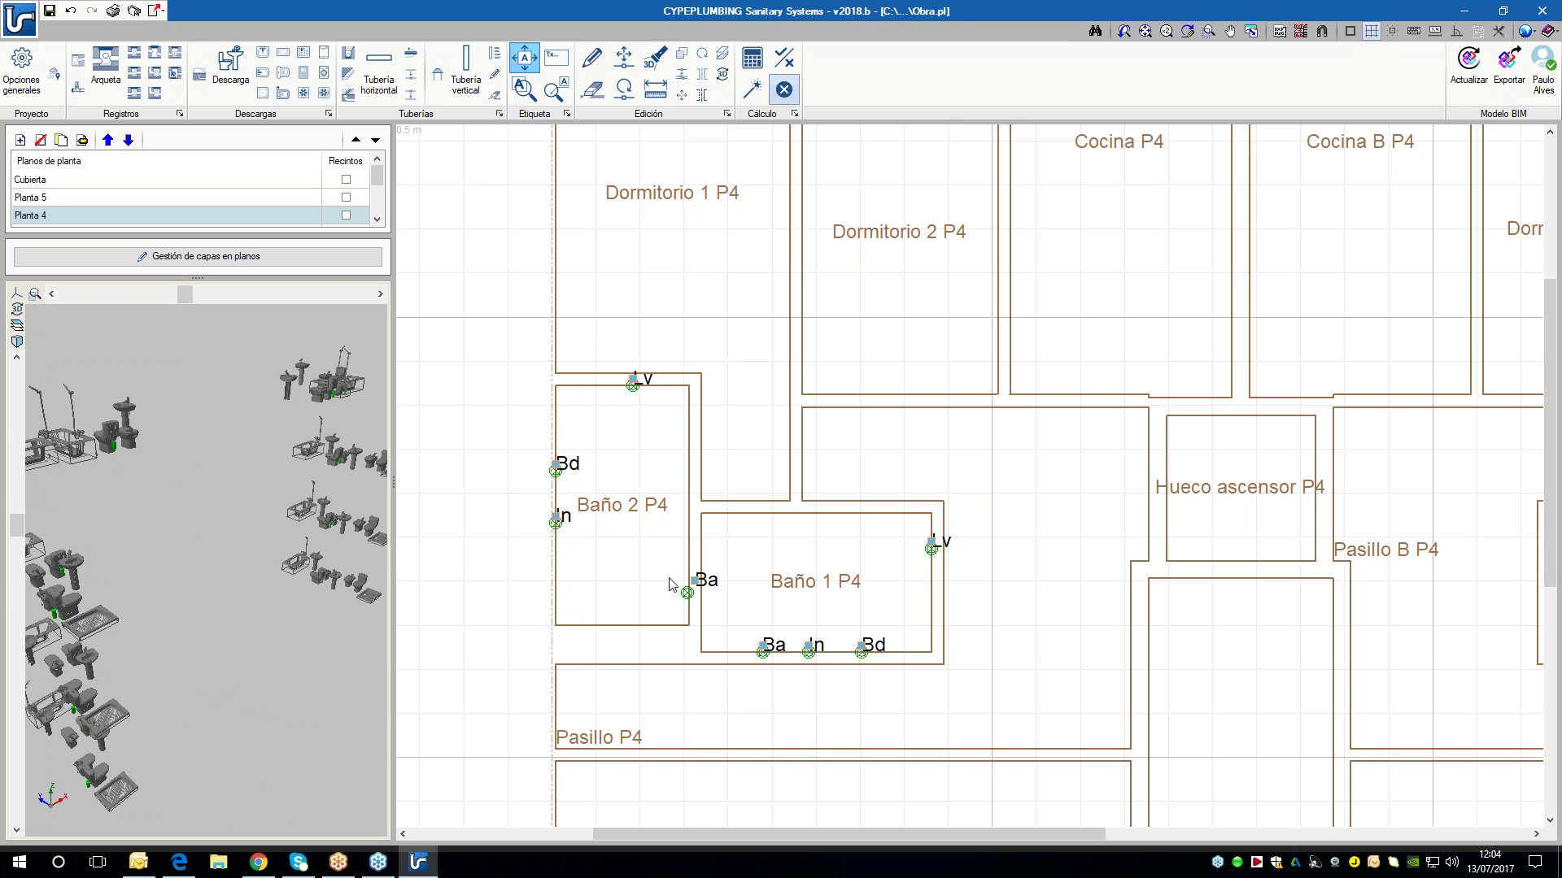
{"action": "scroll", "coordinate": [656, 575], "scroll_direction": "up", "scroll_amount": 2}
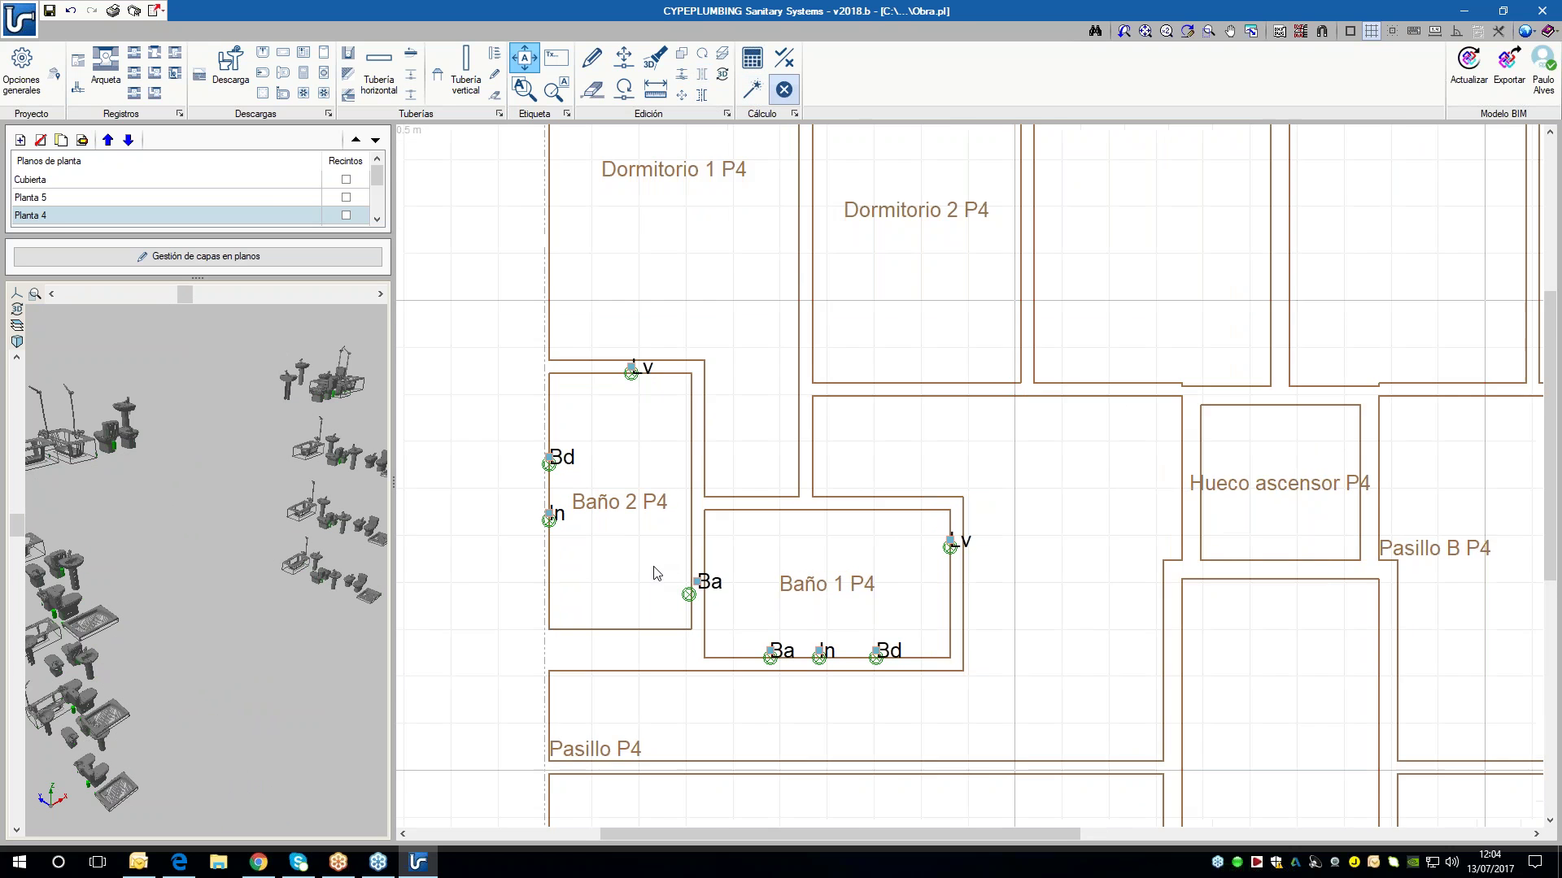
{"action": "scroll", "coordinate": [656, 571], "scroll_direction": "up", "scroll_amount": 2}
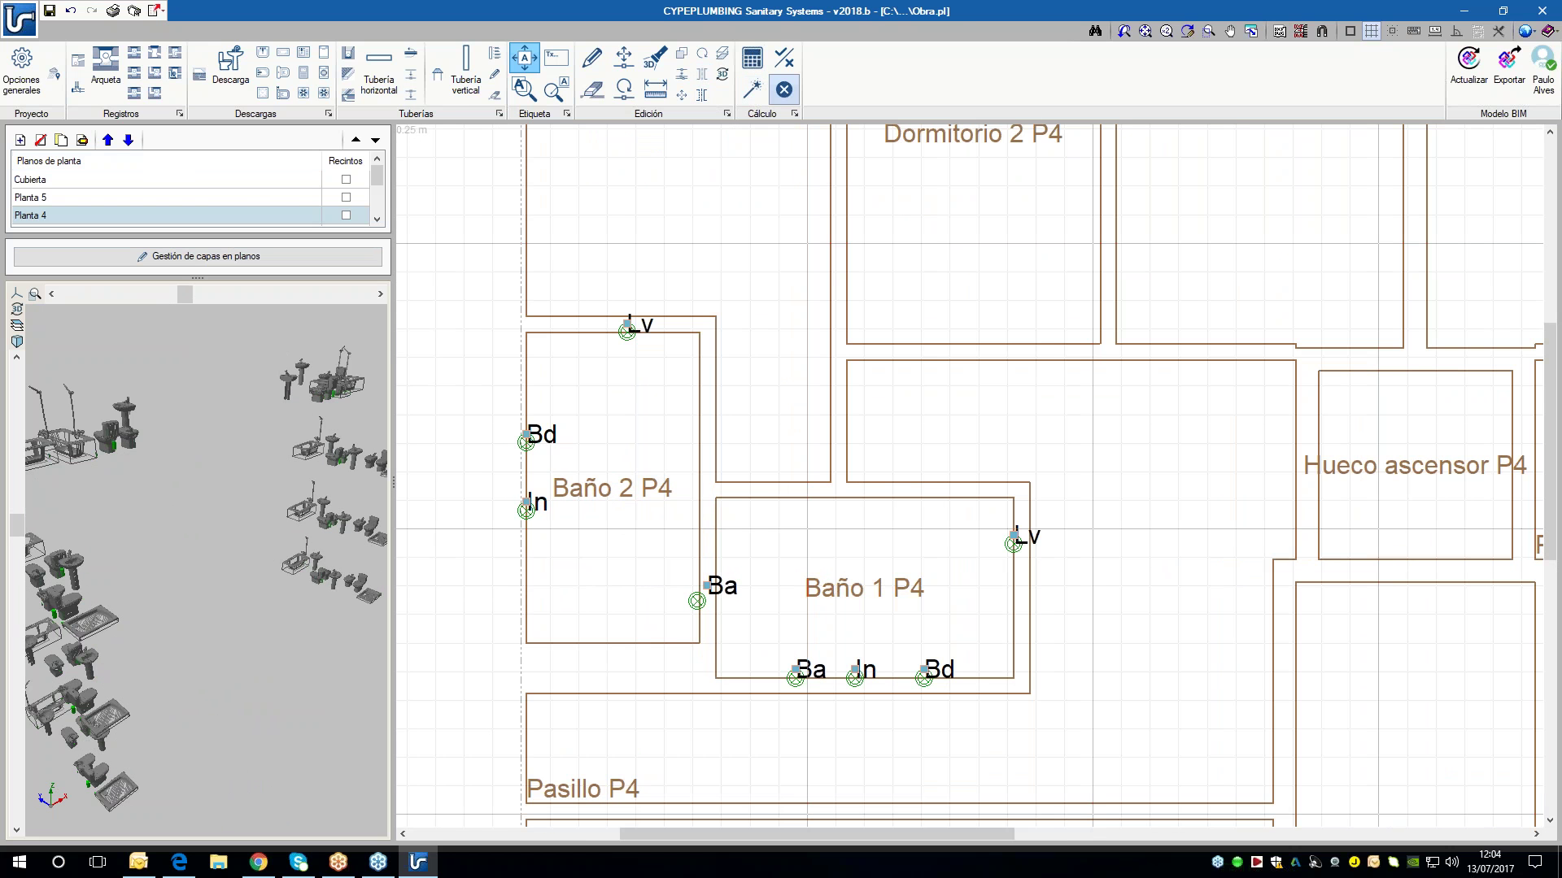
- Display the Planta 3 floor plan and check the discharges in its Baño 1 and Baño 2
{"action": "left_click", "coordinate": [377, 218]}
{"action": "left_click", "coordinate": [201, 215]}
{"action": "scroll", "coordinate": [695, 539], "scroll_direction": "up", "scroll_amount": 3}
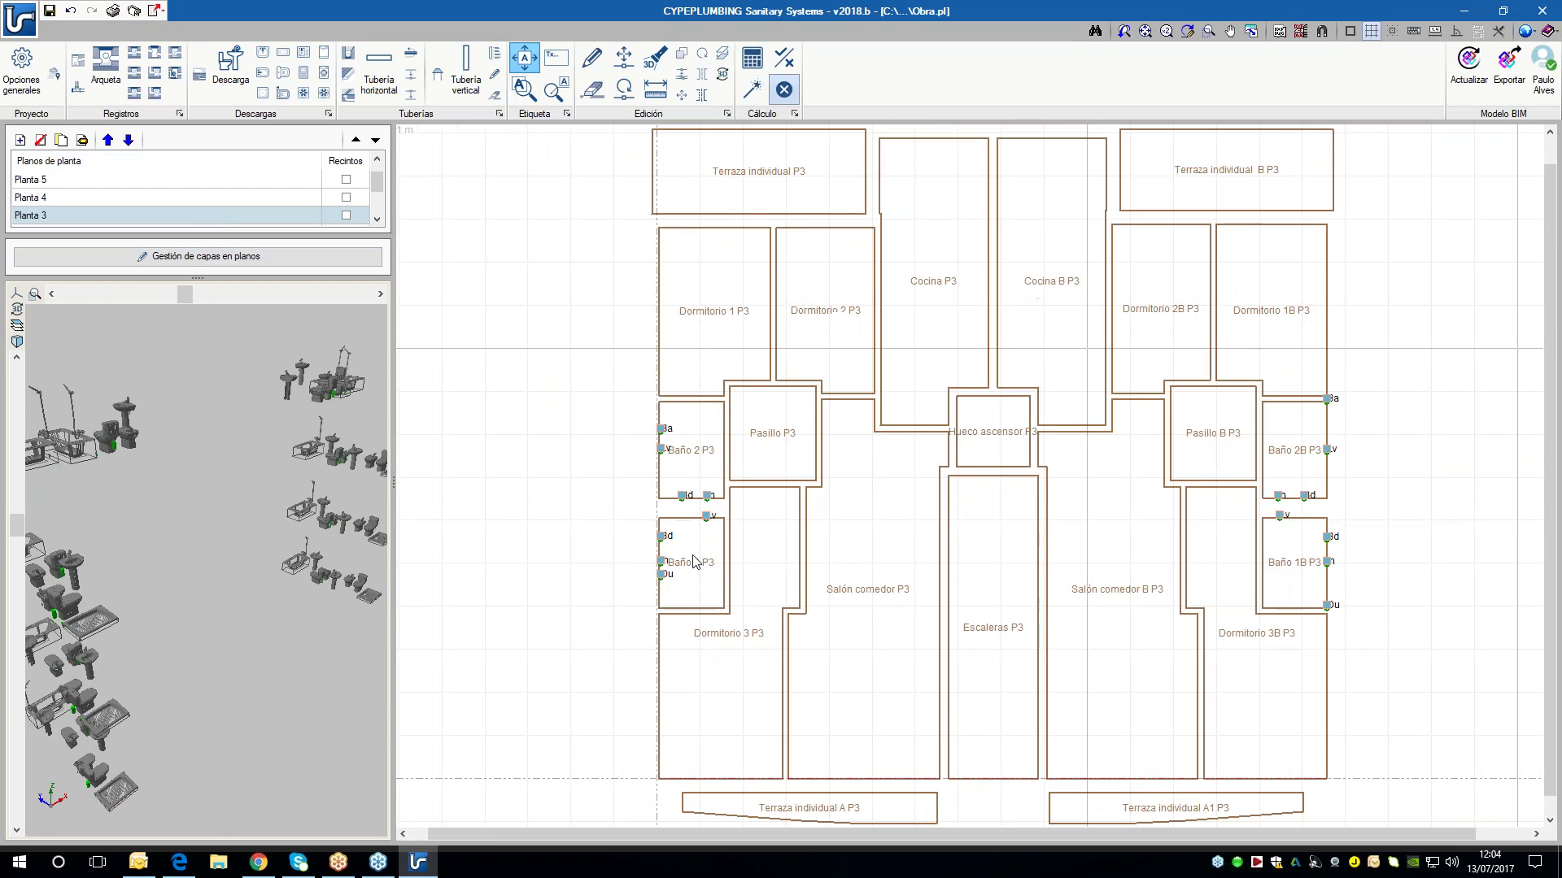
{"action": "scroll", "coordinate": [712, 468], "scroll_direction": "up", "scroll_amount": 3}
{"action": "scroll", "coordinate": [714, 470], "scroll_direction": "up", "scroll_amount": 2}
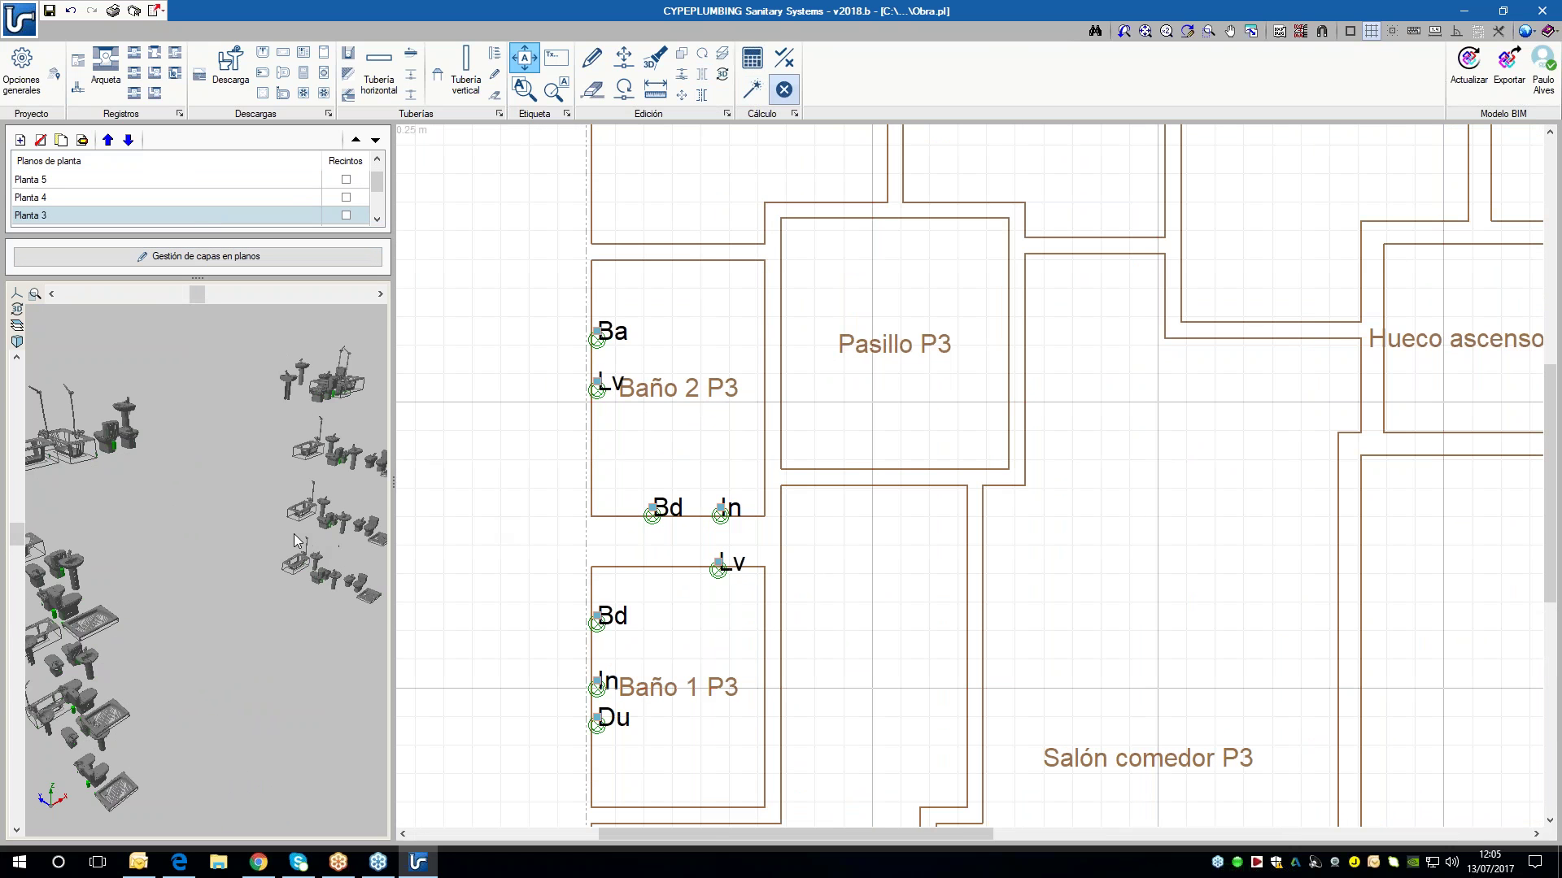
{"action": "scroll", "coordinate": [569, 488], "scroll_direction": "up", "scroll_amount": 1}
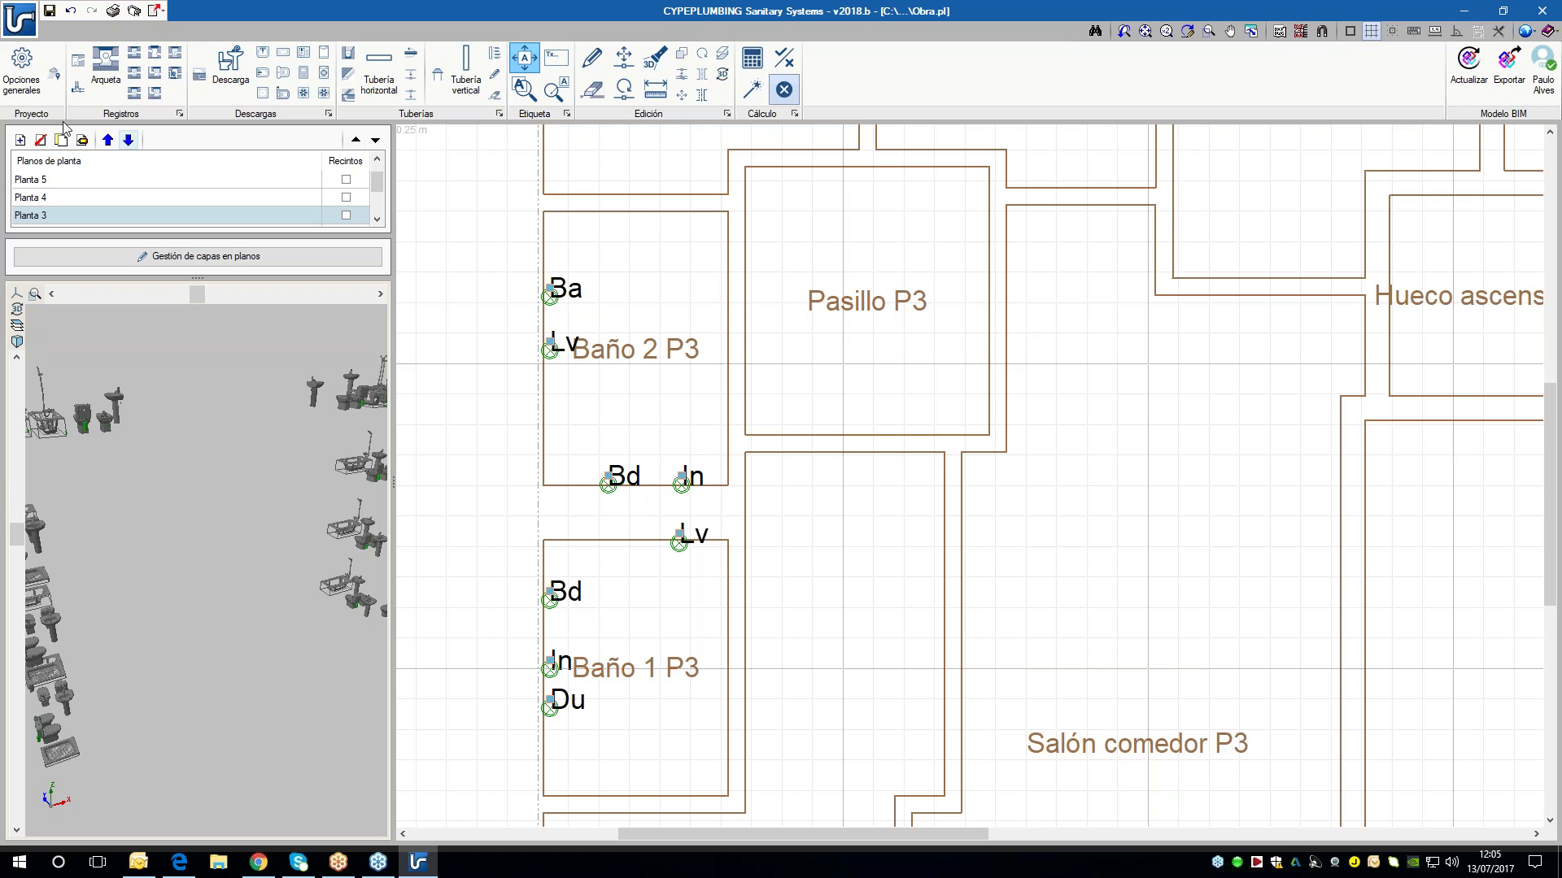
- Review the horizontal pipe types (Tubería horizontal) in the general options, including the hanging collector for waste and rainwater
{"action": "left_click", "coordinate": [30, 92]}
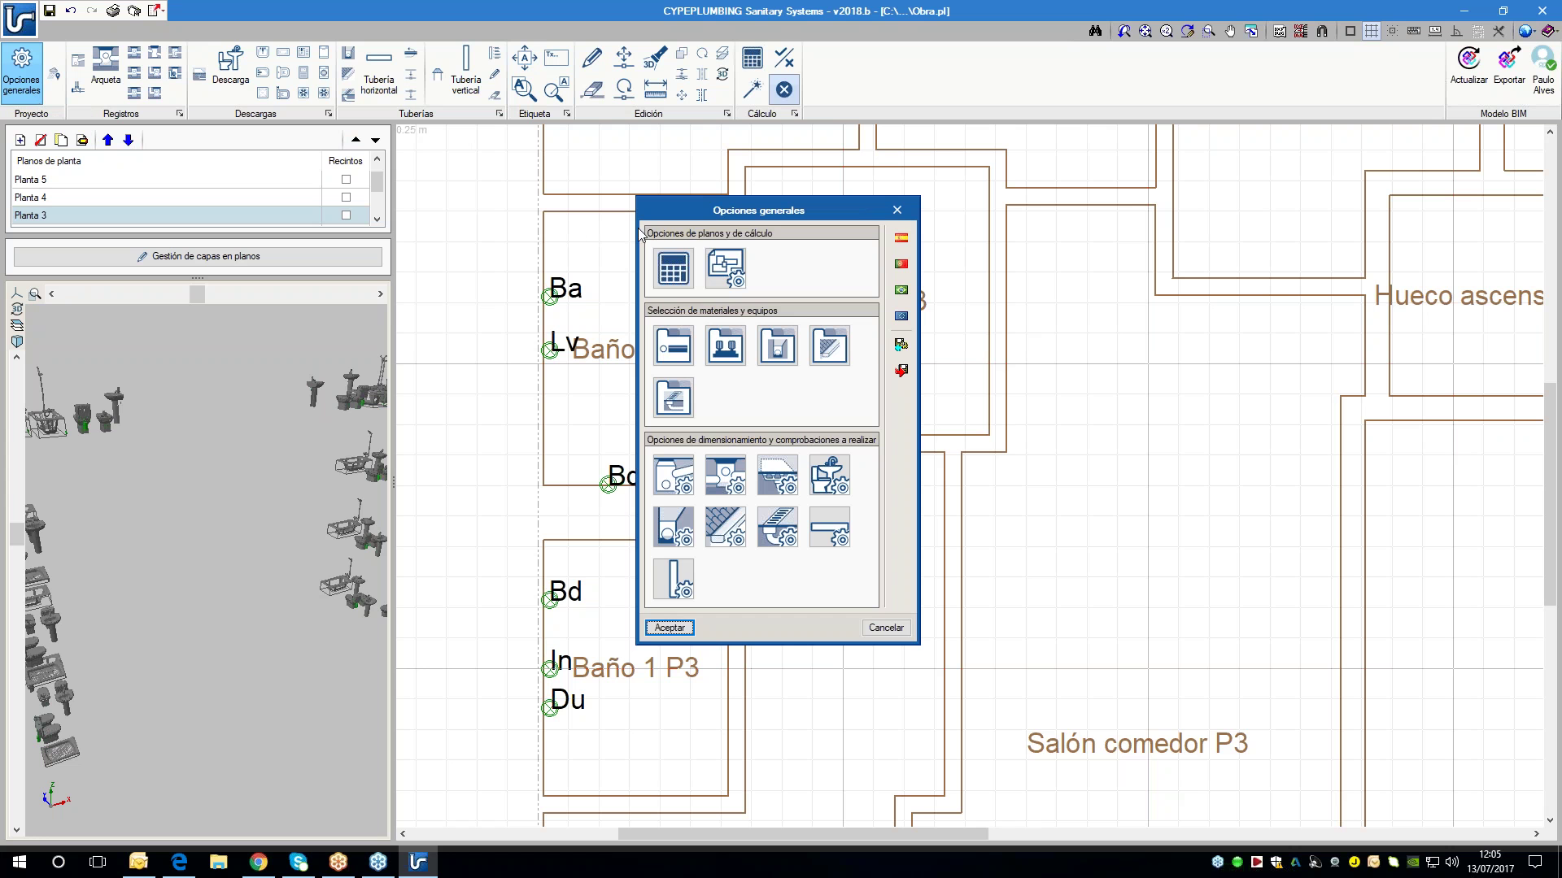
{"action": "left_click", "coordinate": [830, 527]}
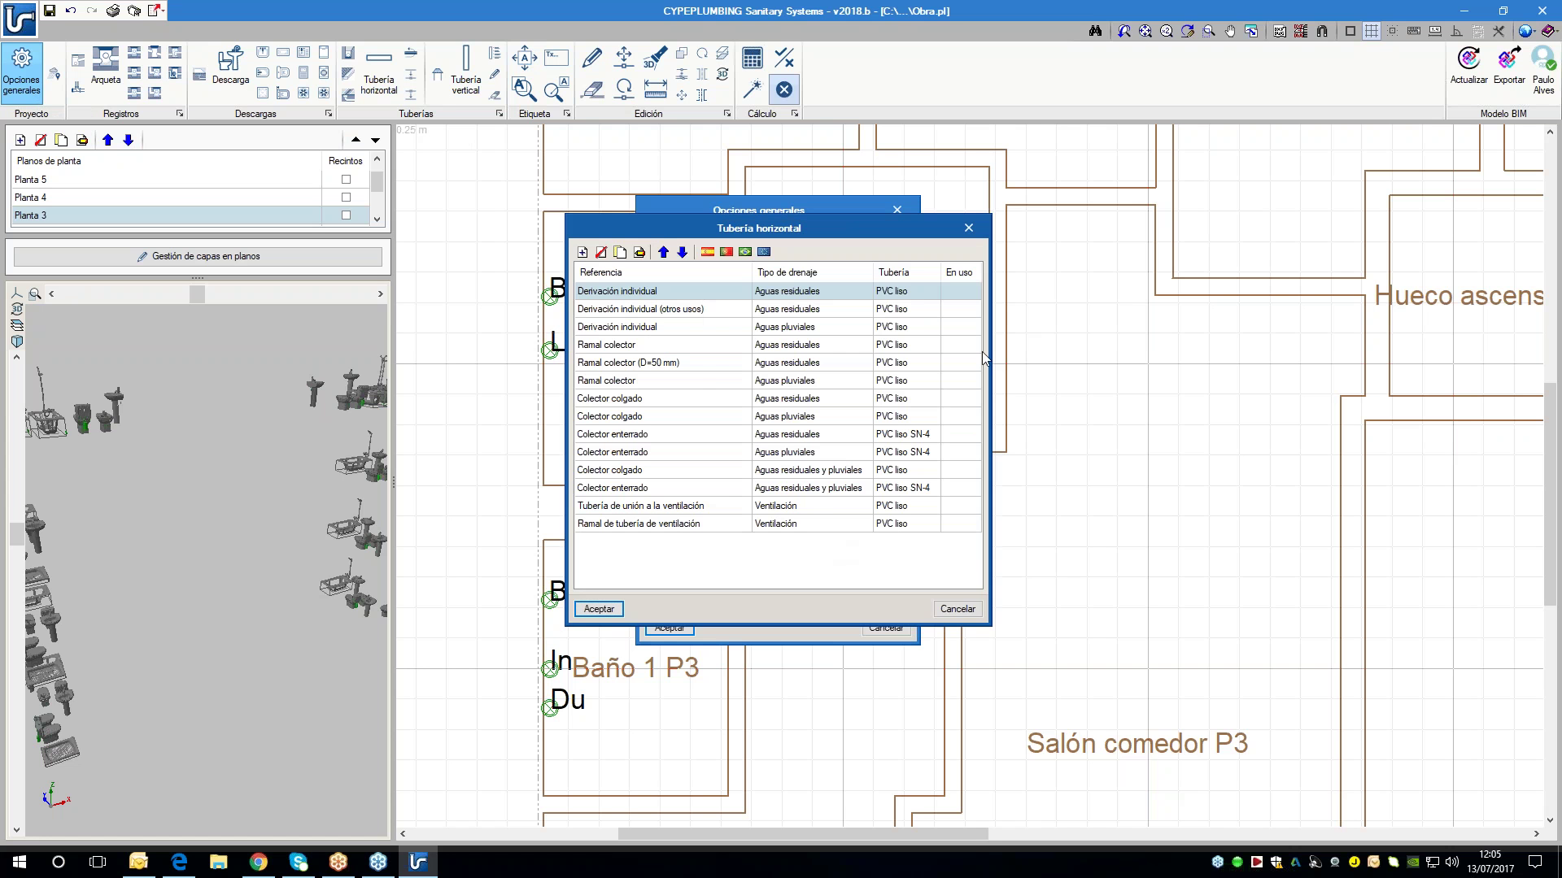
{"action": "double_click", "coordinate": [674, 472]}
{"action": "key", "text": "Escape"}
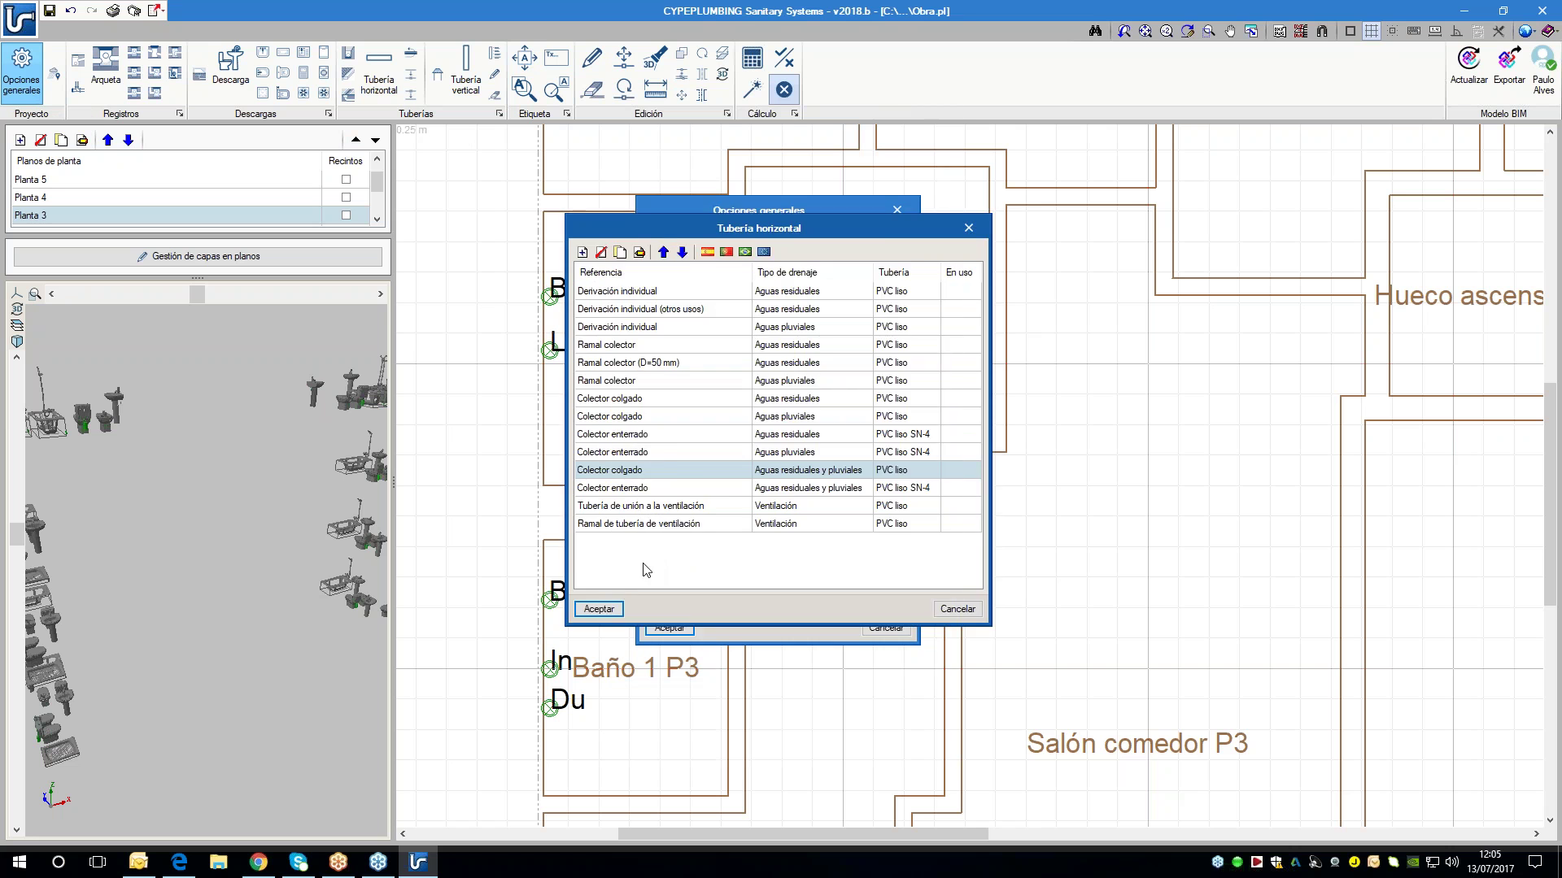
{"action": "key", "text": "Escape"}
{"action": "left_click", "coordinate": [669, 628]}
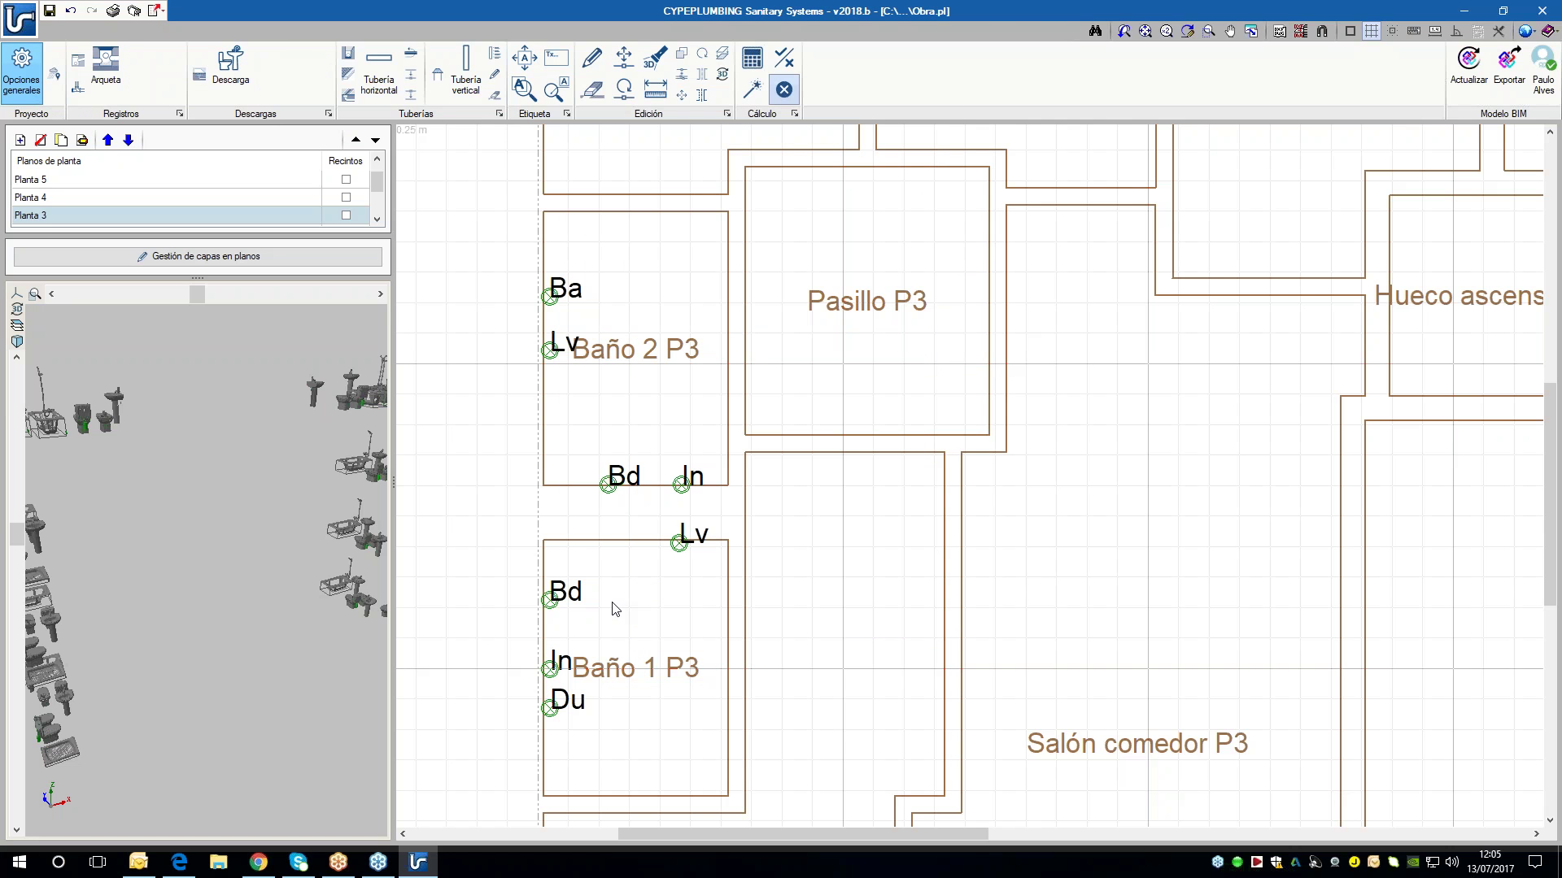
- Import the Spanish rainfall intensity settings for Alacant/Alicante with isoyeta 40
{"action": "left_click", "coordinate": [54, 74]}
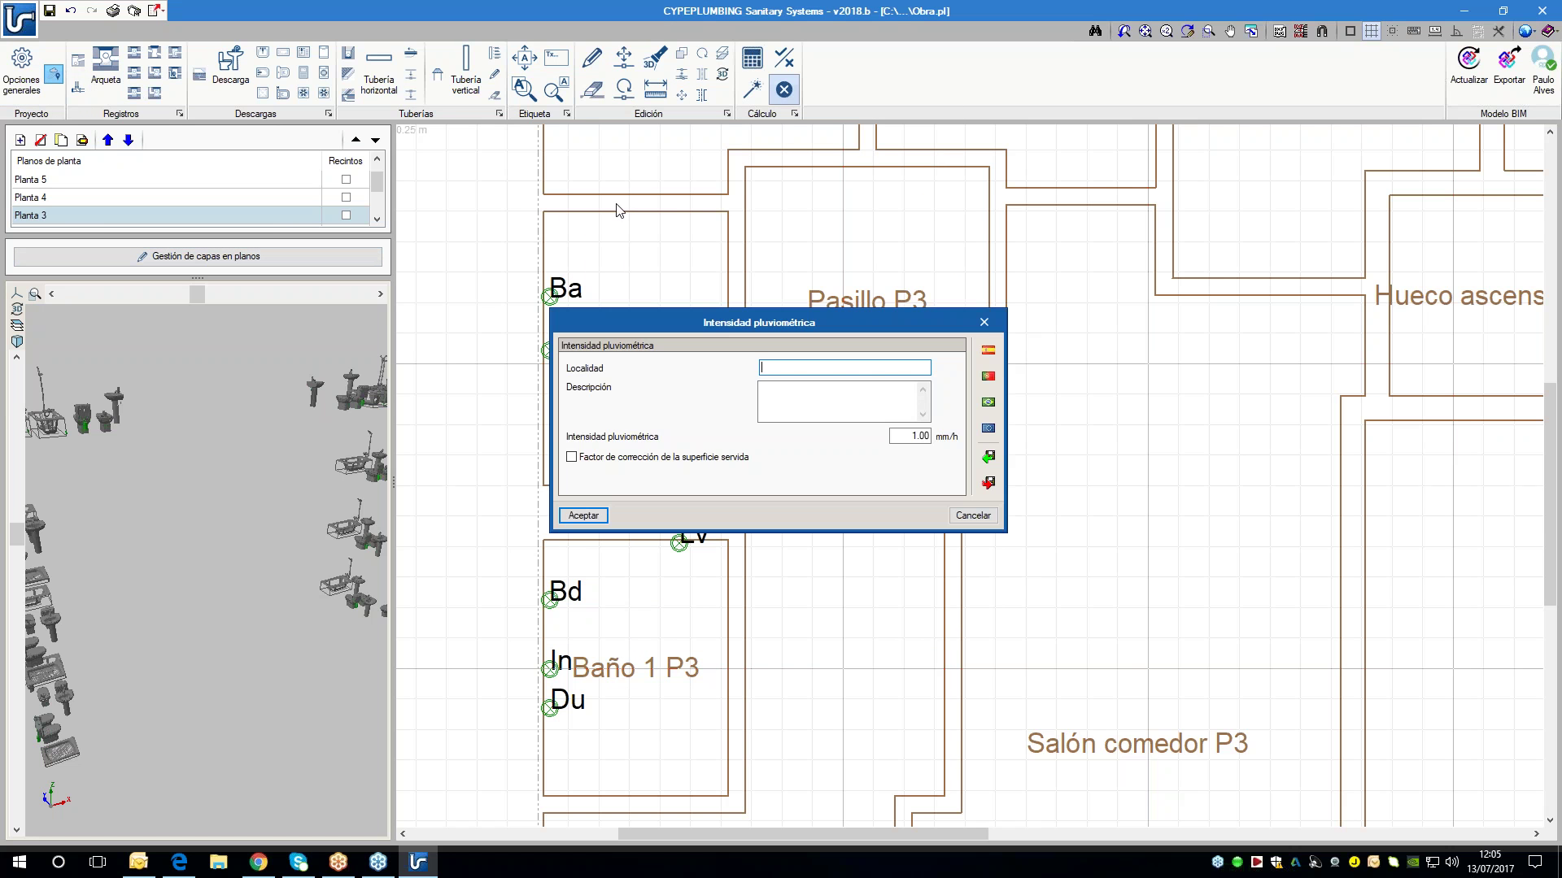
{"action": "left_click", "coordinate": [987, 350]}
{"action": "left_click", "coordinate": [908, 462]}
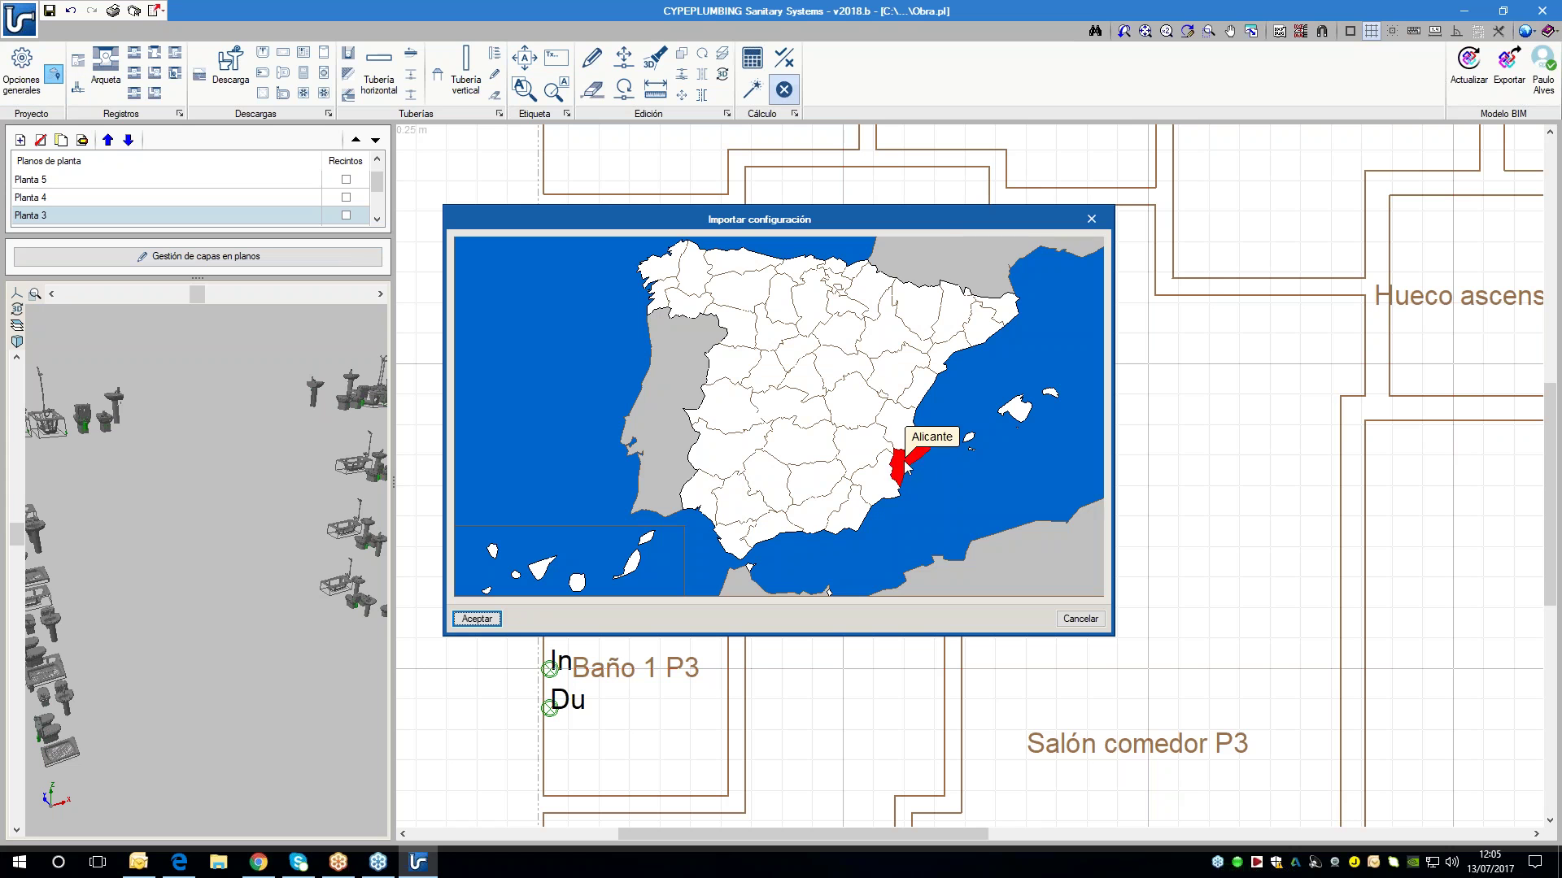
{"action": "left_click", "coordinate": [492, 621]}
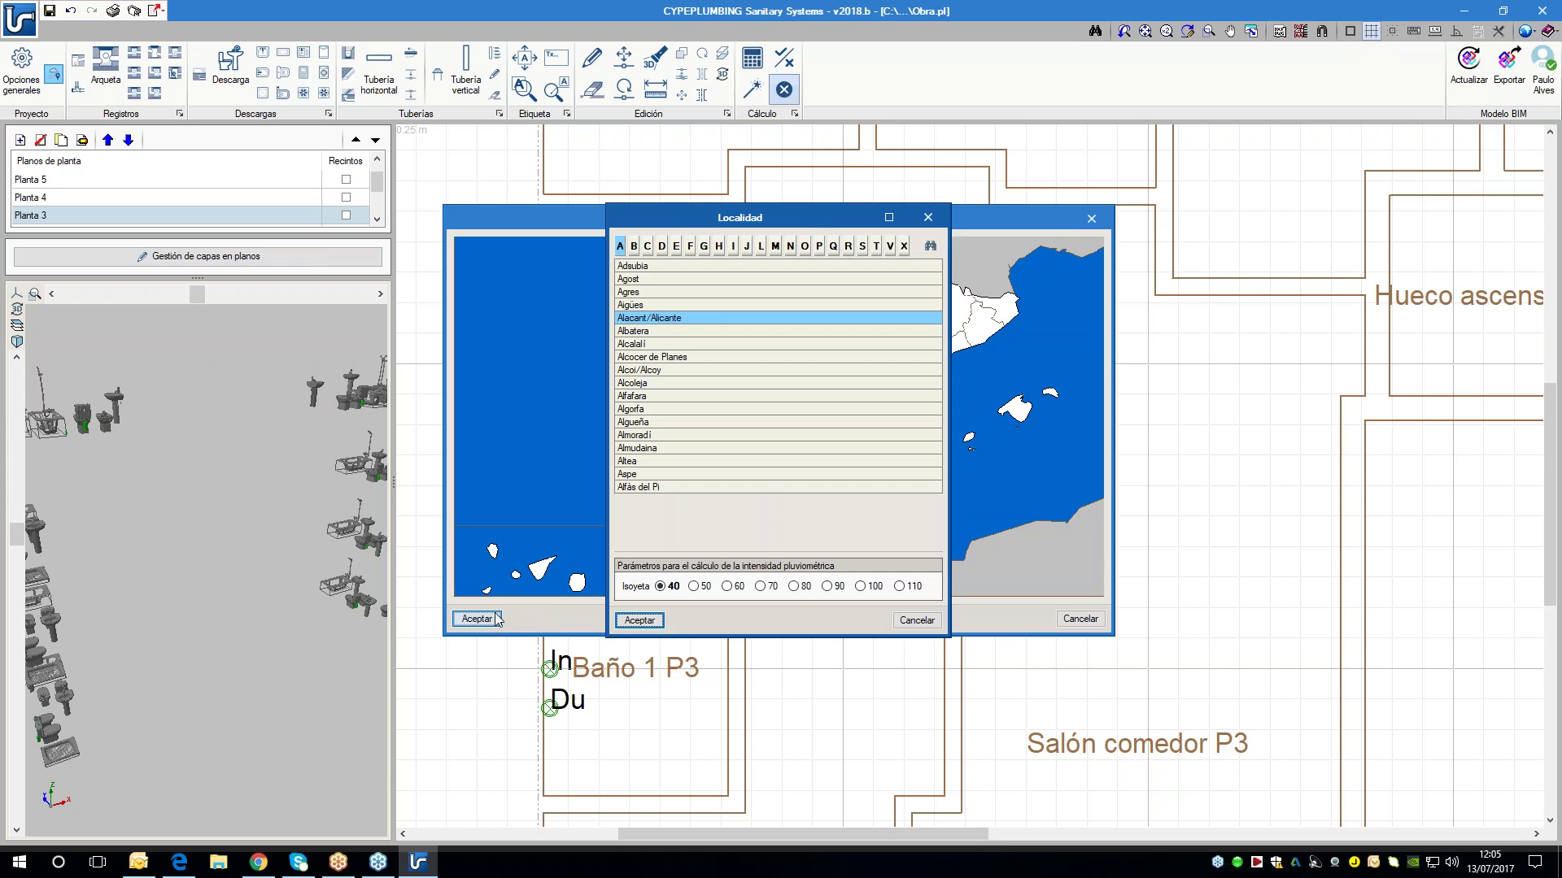
{"action": "left_click", "coordinate": [651, 621]}
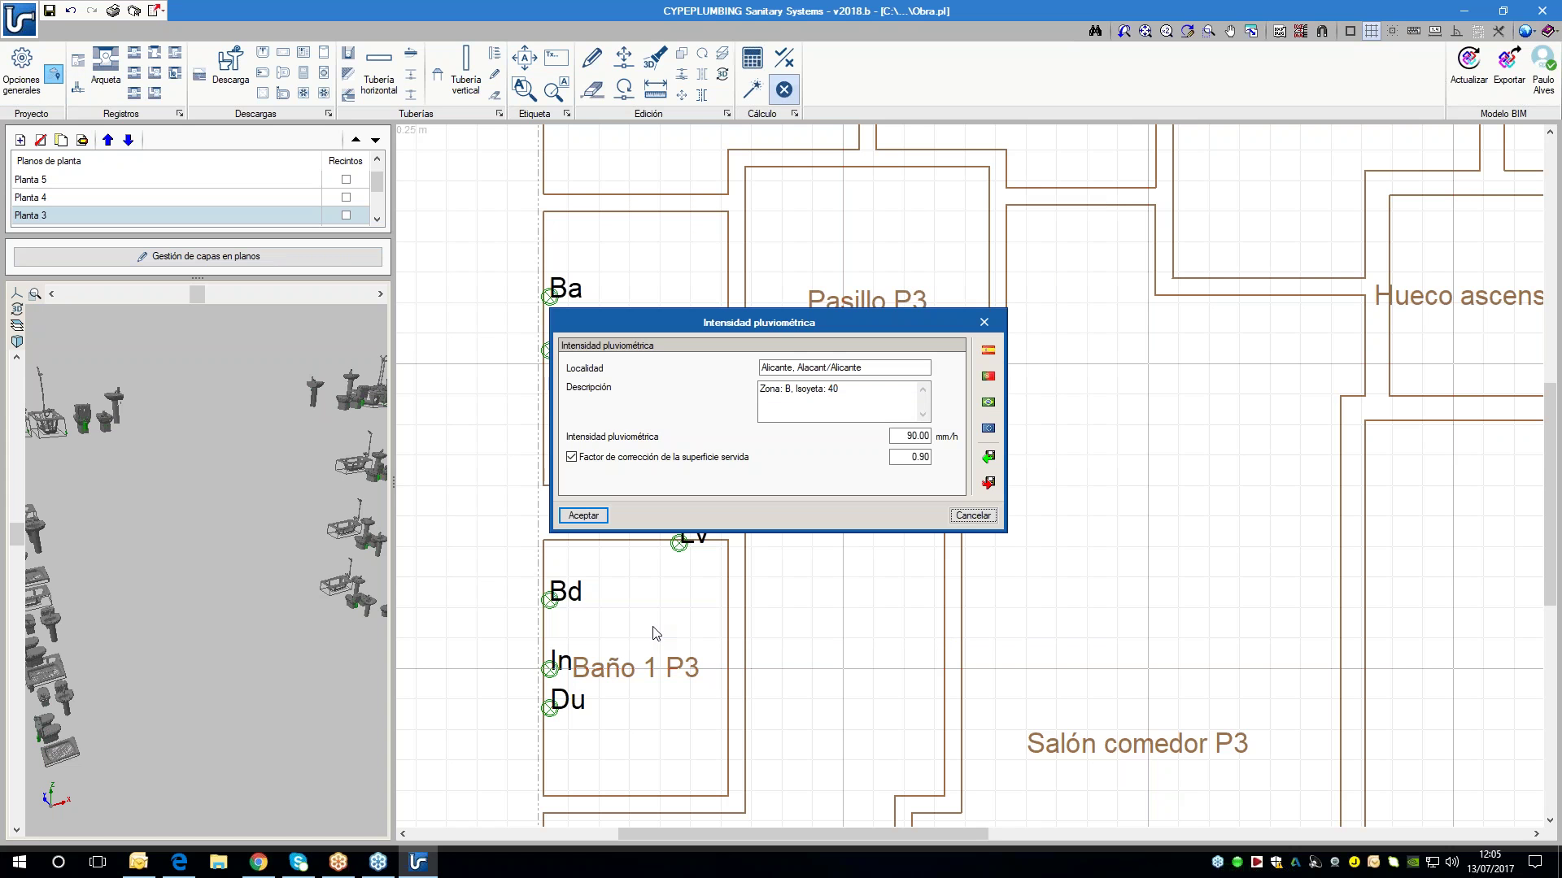
- Set the rainfall intensity (Intensidad pluviométrica) to 100 mm/h, leaving the served-surface correction factor at 0.90, and accept the settings
{"action": "left_click", "coordinate": [909, 436]}
{"action": "type", "text": "100"}
{"action": "left_click", "coordinate": [920, 459]}
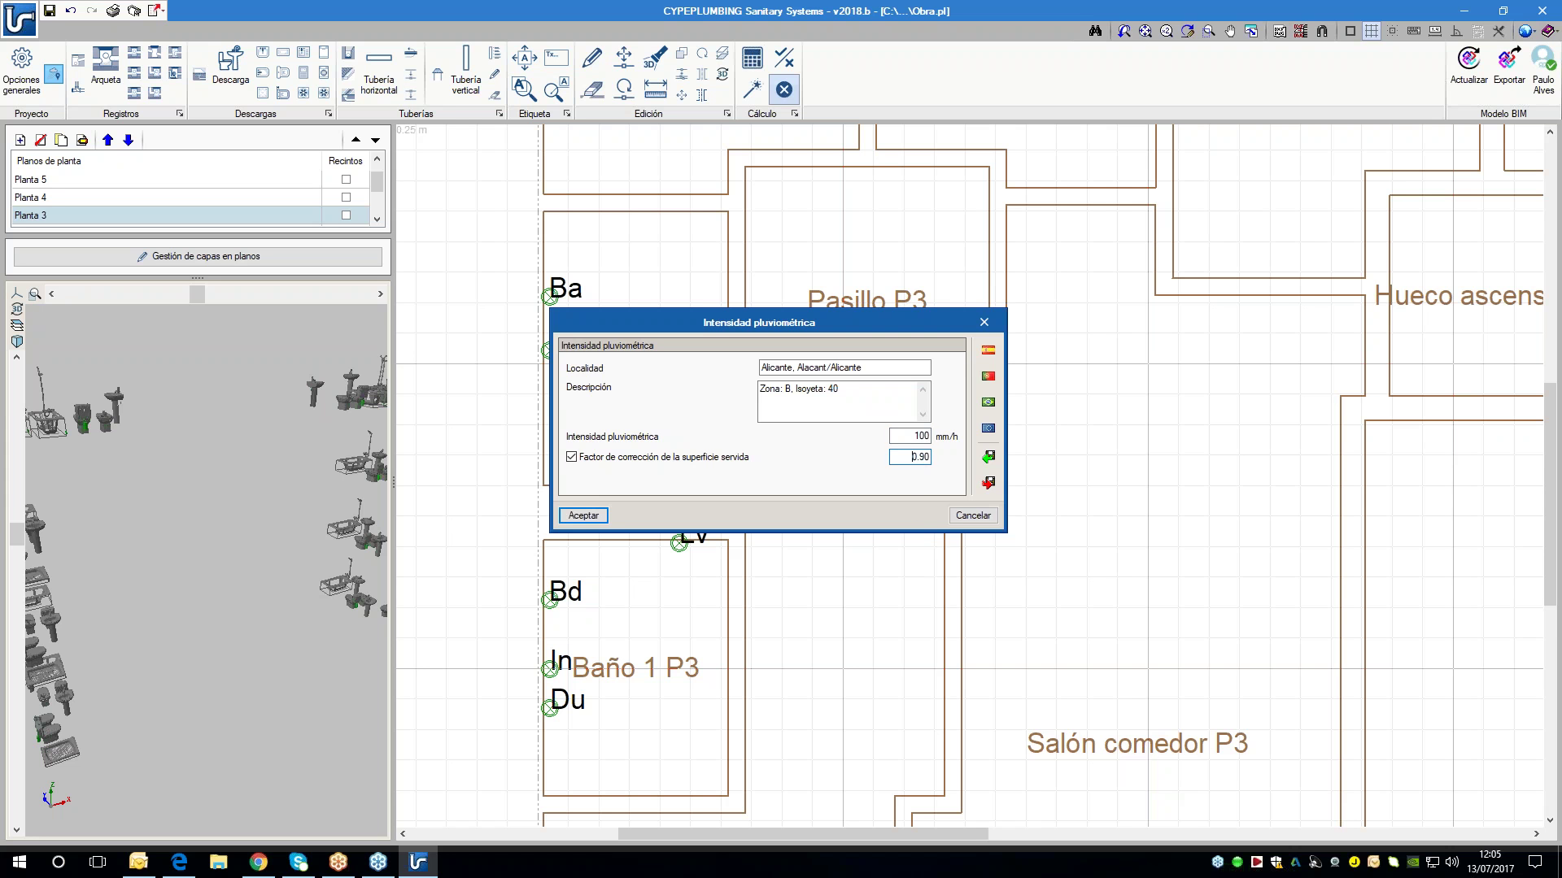
{"action": "double_click", "coordinate": [911, 457]}
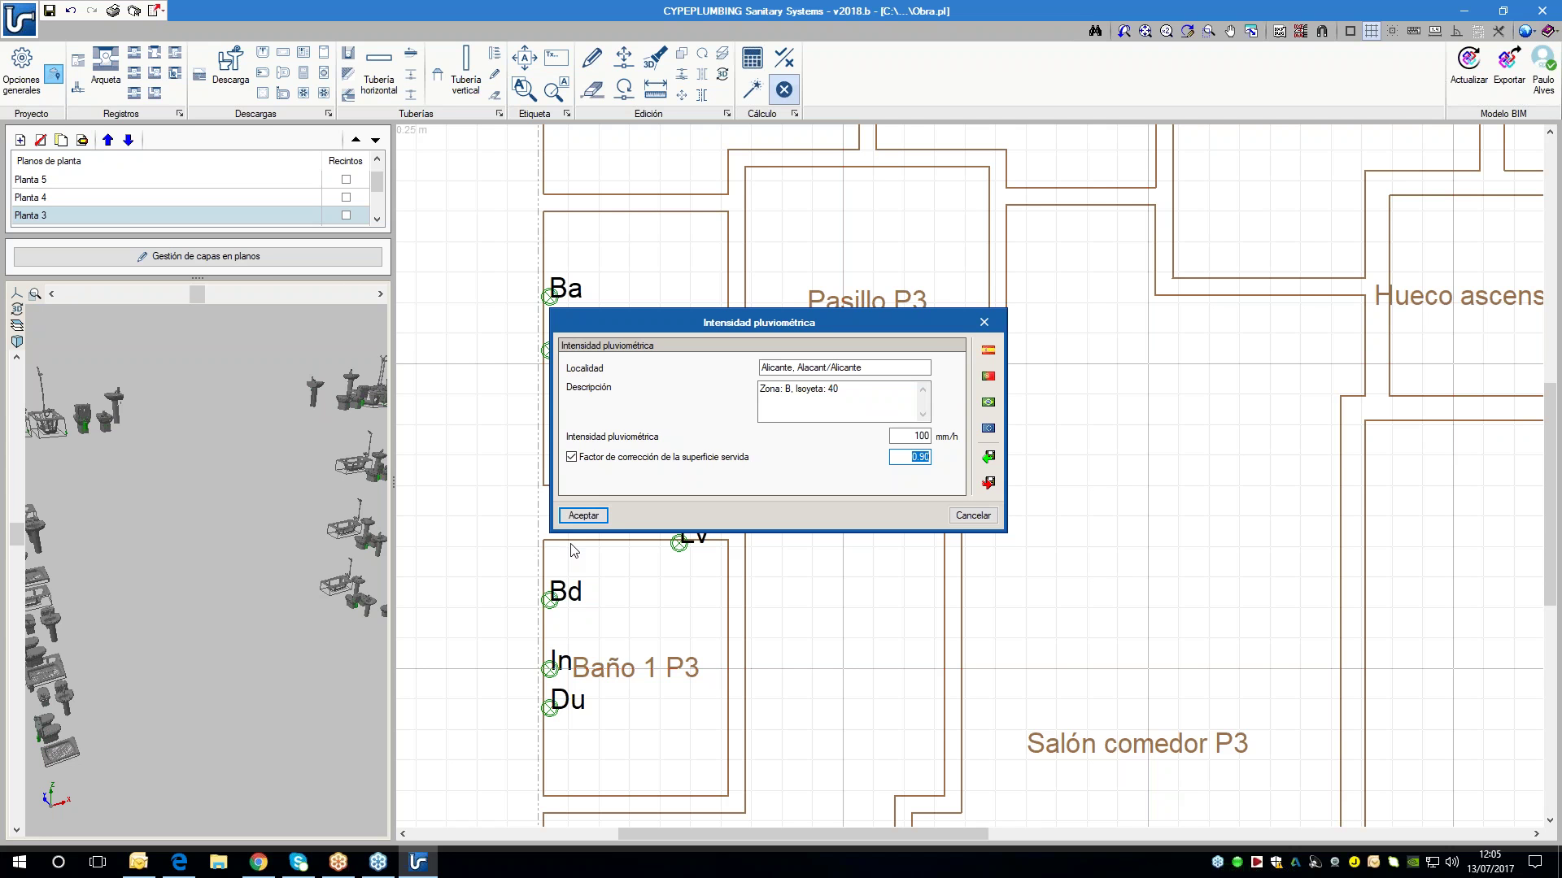
{"action": "left_click", "coordinate": [582, 516]}
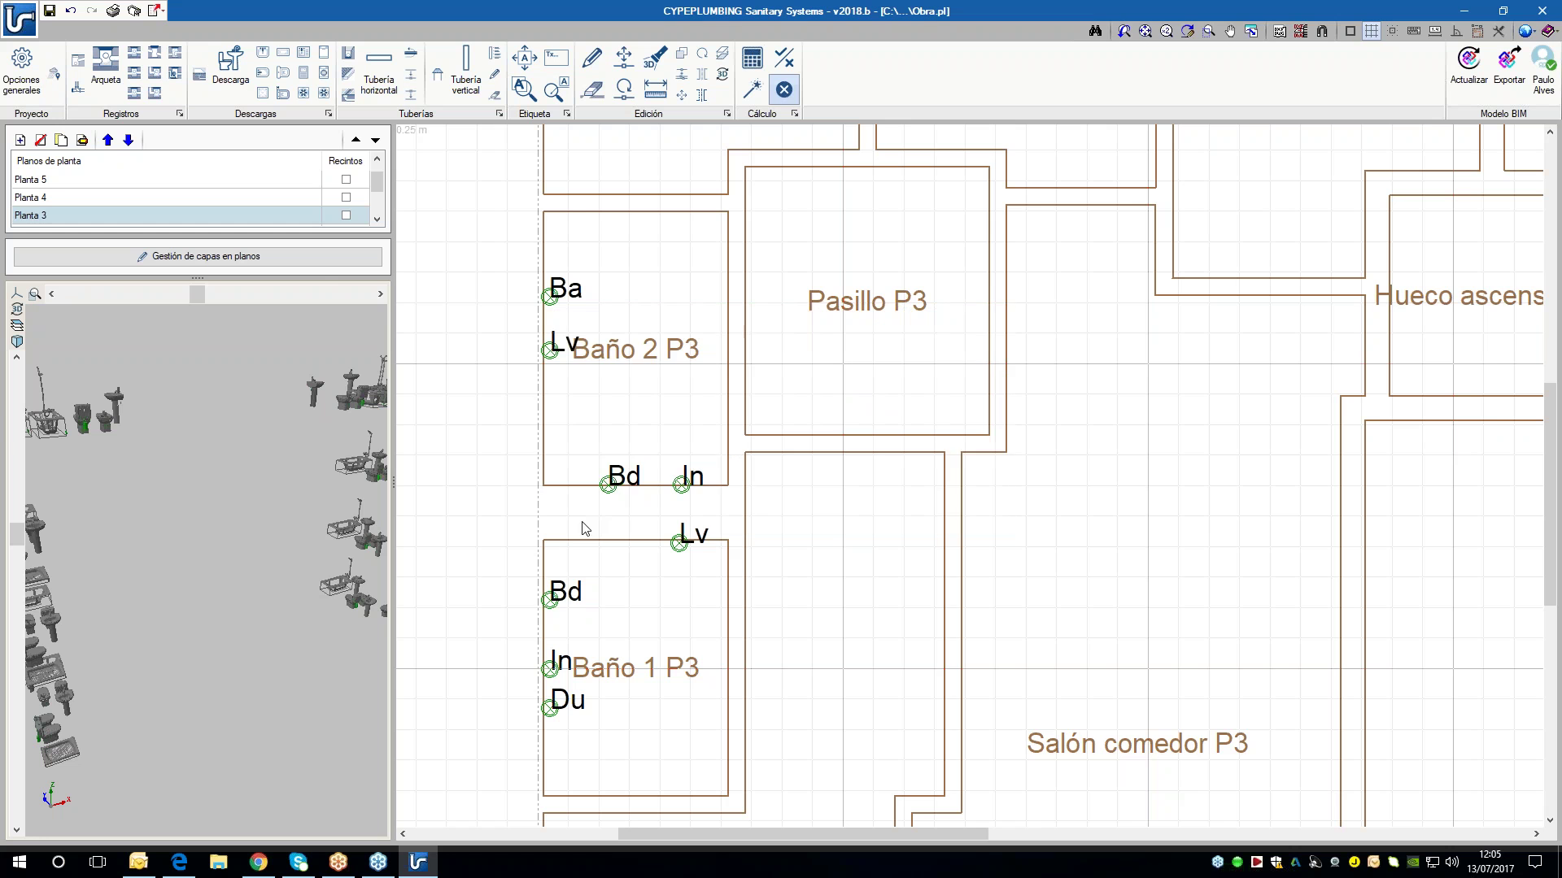
- Create a new discharge type named Lavabo especial in the general options and give it a plain circle symbol
{"action": "scroll", "coordinate": [736, 425], "scroll_direction": "up", "scroll_amount": 1}
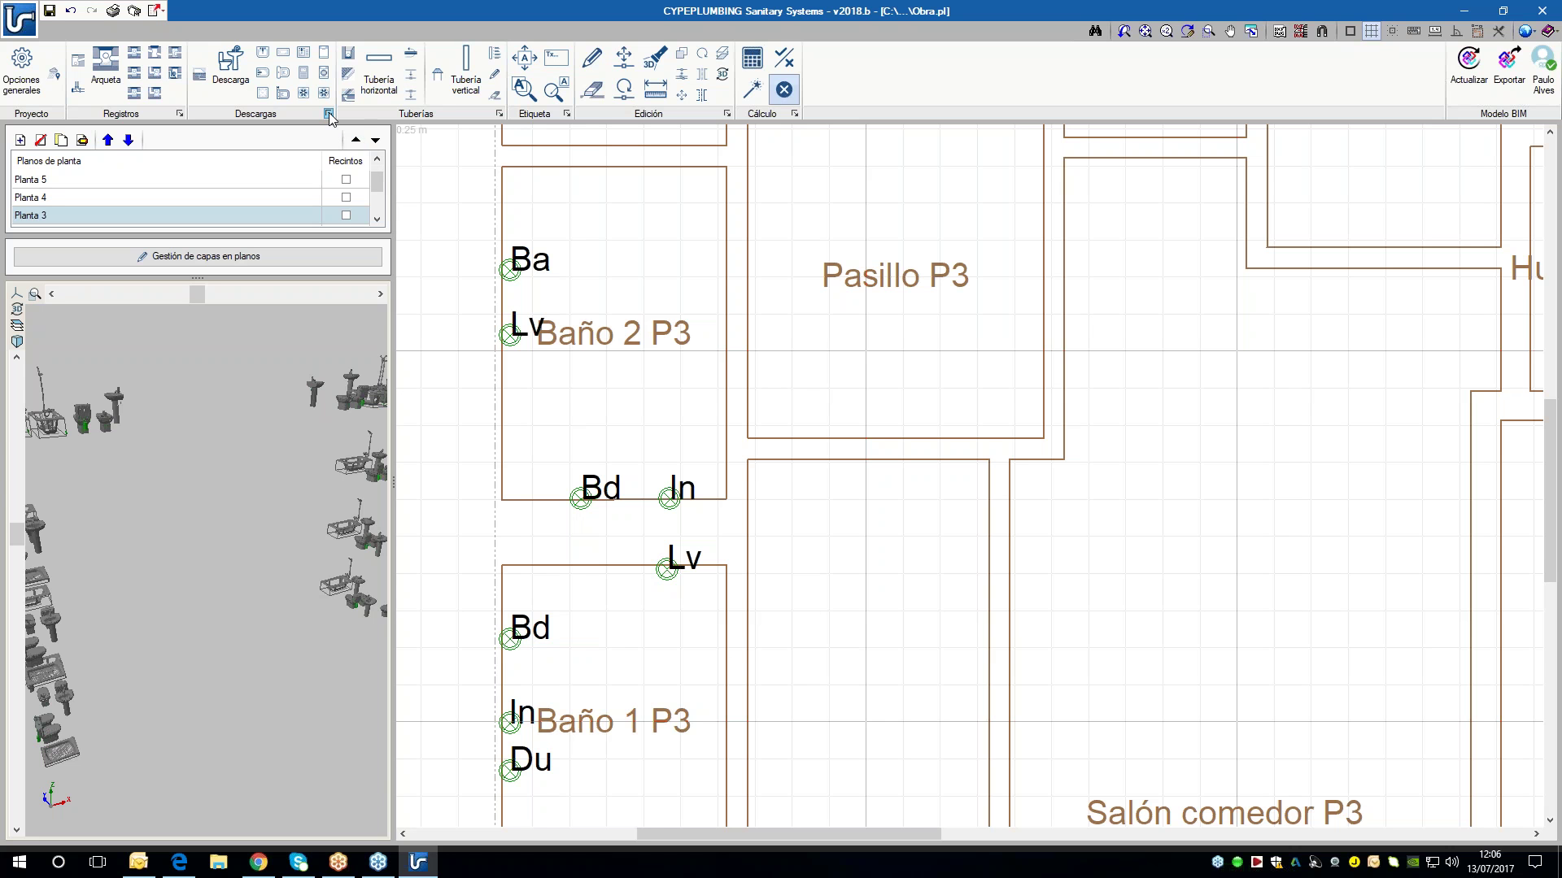
{"action": "left_click", "coordinate": [37, 90]}
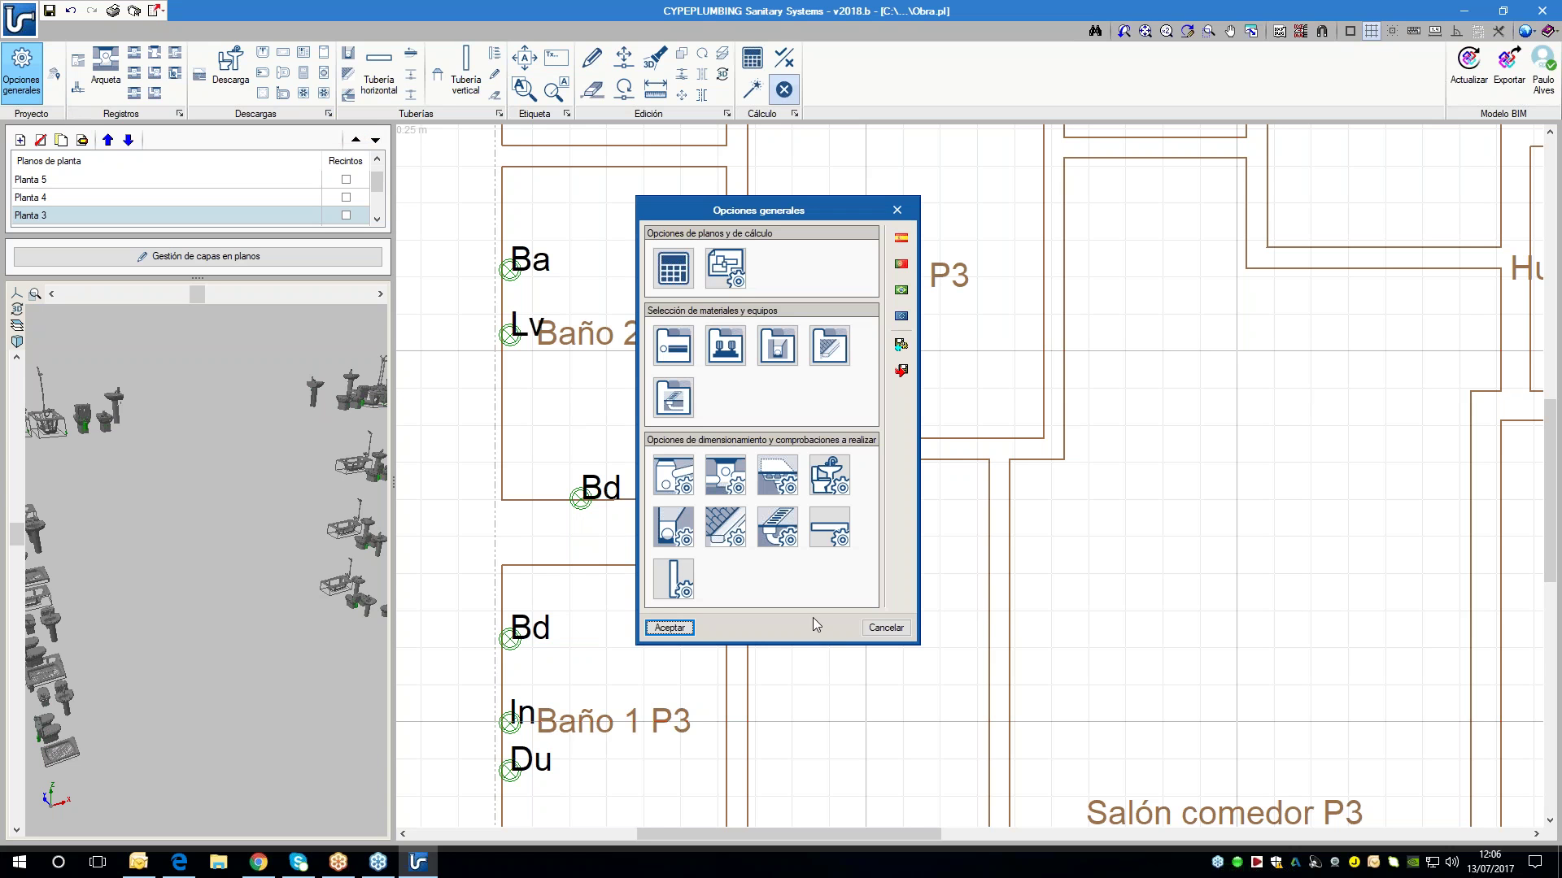
{"action": "left_click", "coordinate": [830, 476]}
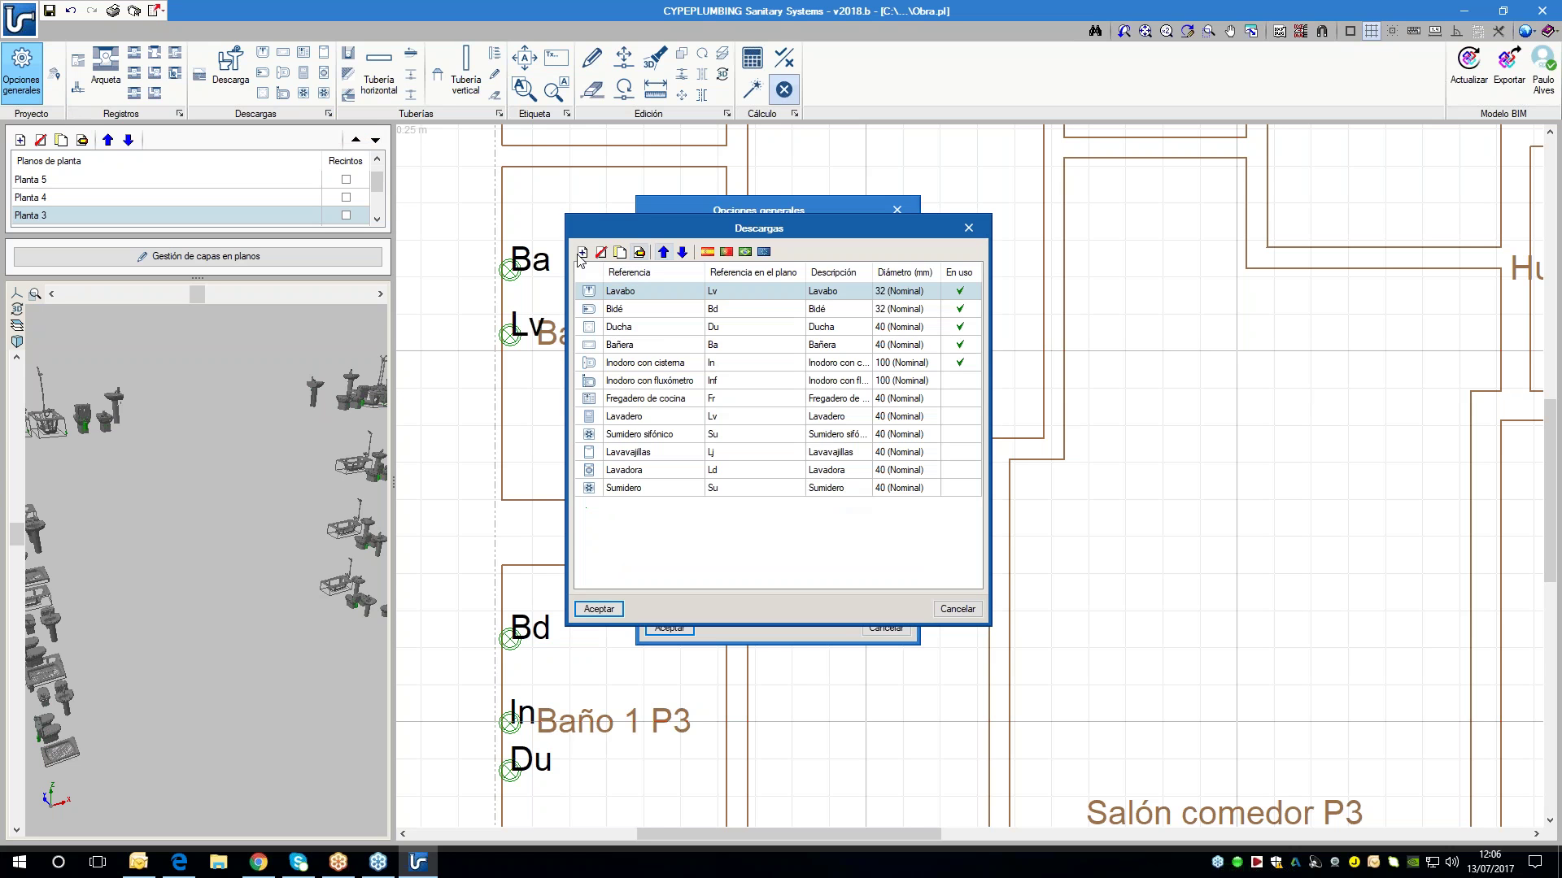
{"action": "left_click", "coordinate": [583, 252]}
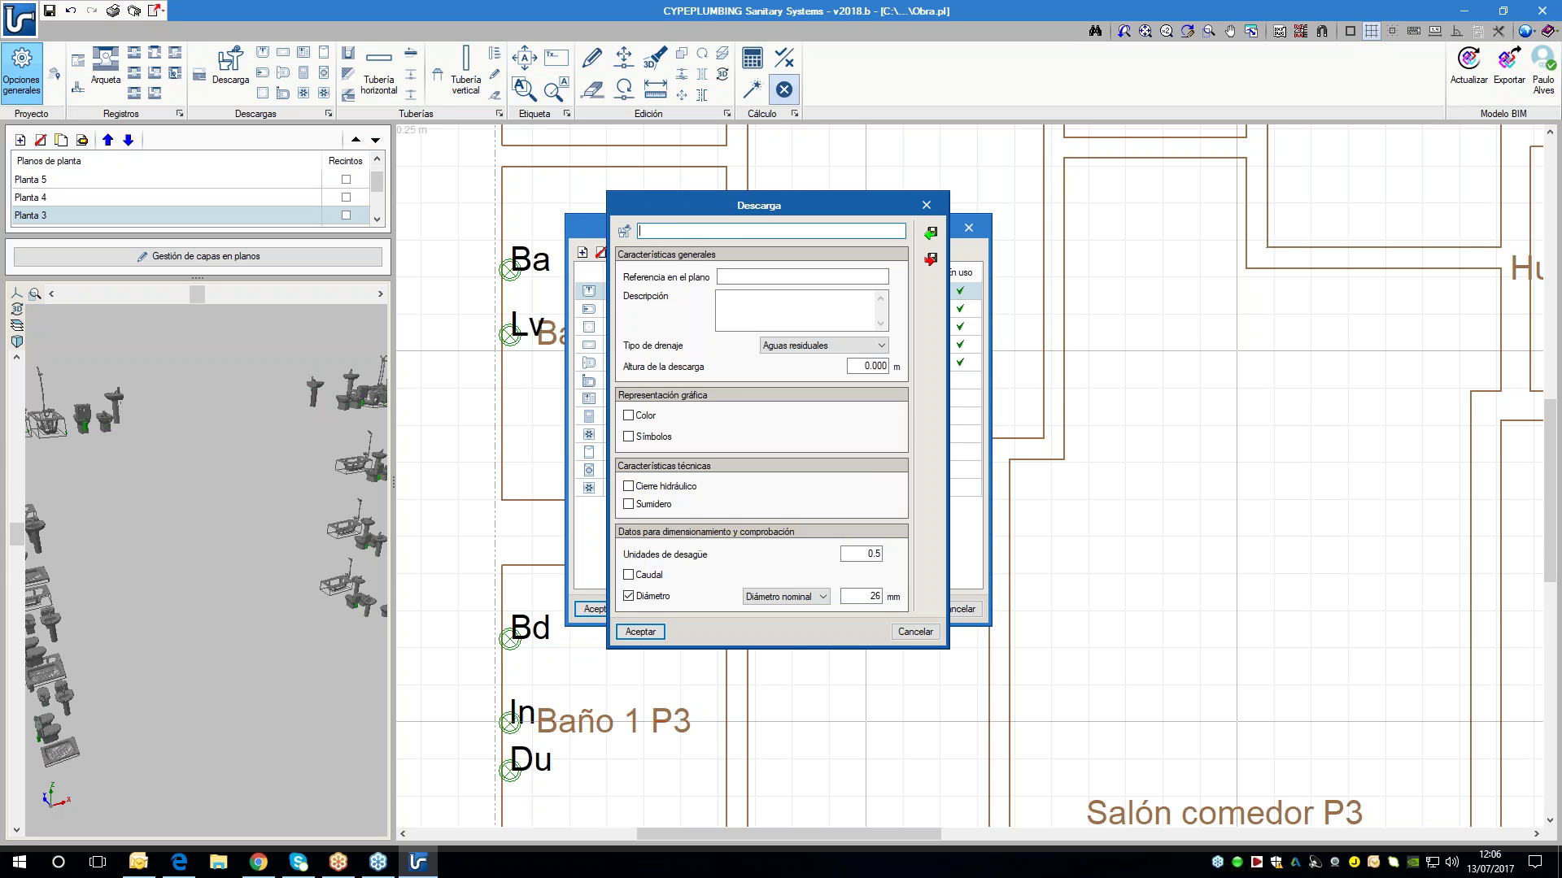
{"action": "type", "text": "Lavabo especial"}
{"action": "left_click", "coordinate": [630, 437]}
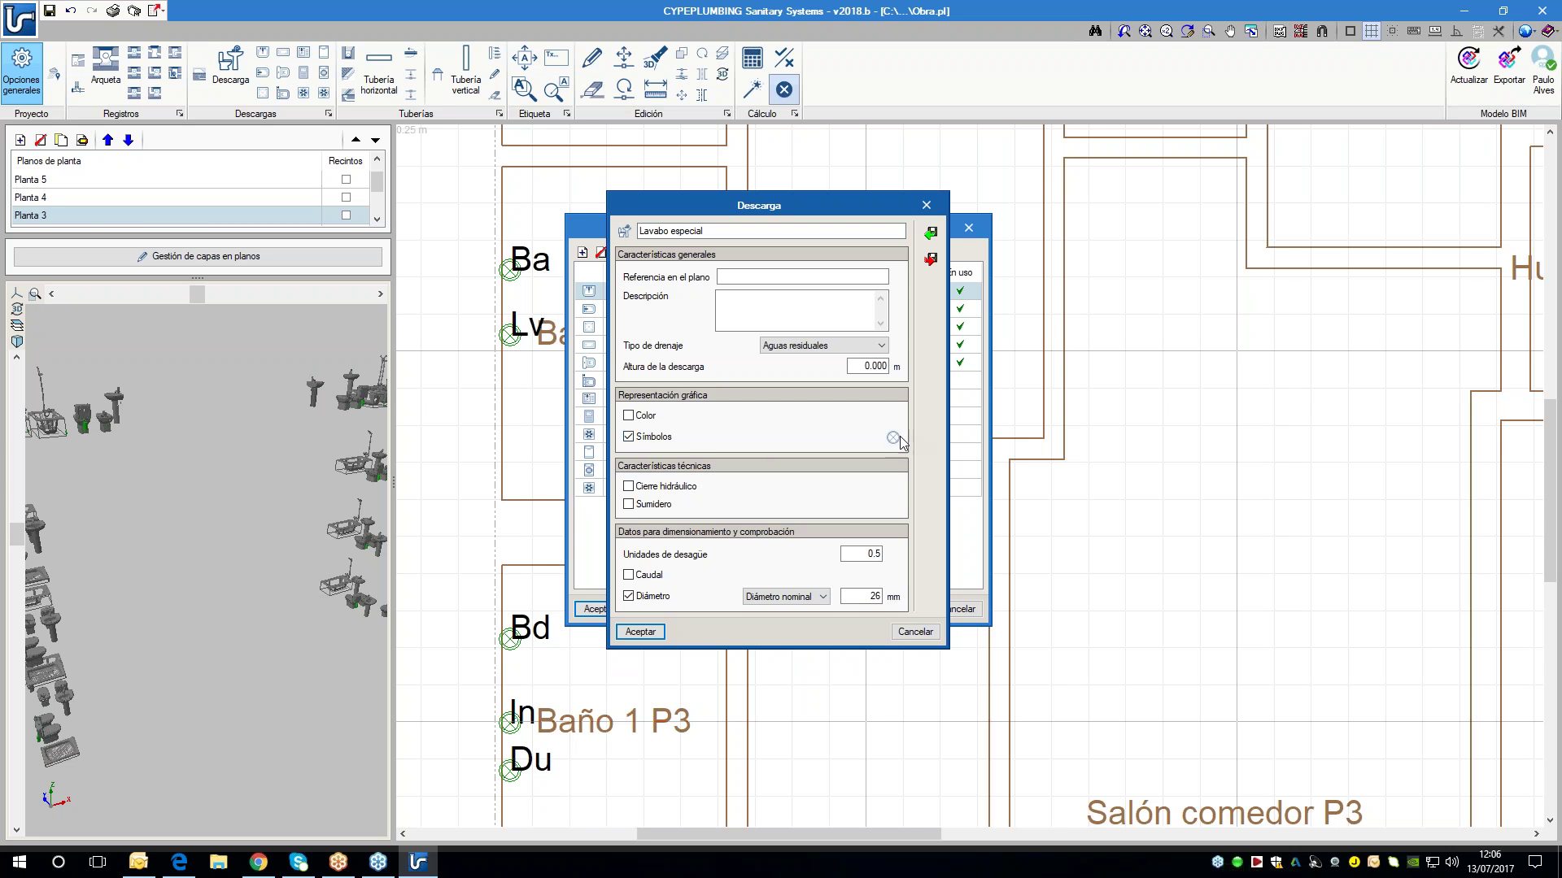
{"action": "left_click", "coordinate": [893, 438]}
{"action": "left_click", "coordinate": [687, 415]}
{"action": "left_click", "coordinate": [674, 449]}
- Specify a flow (Caudal) of 1 for the Lavabo especial discharge and add it to the Descargas list
{"action": "left_click", "coordinate": [629, 598]}
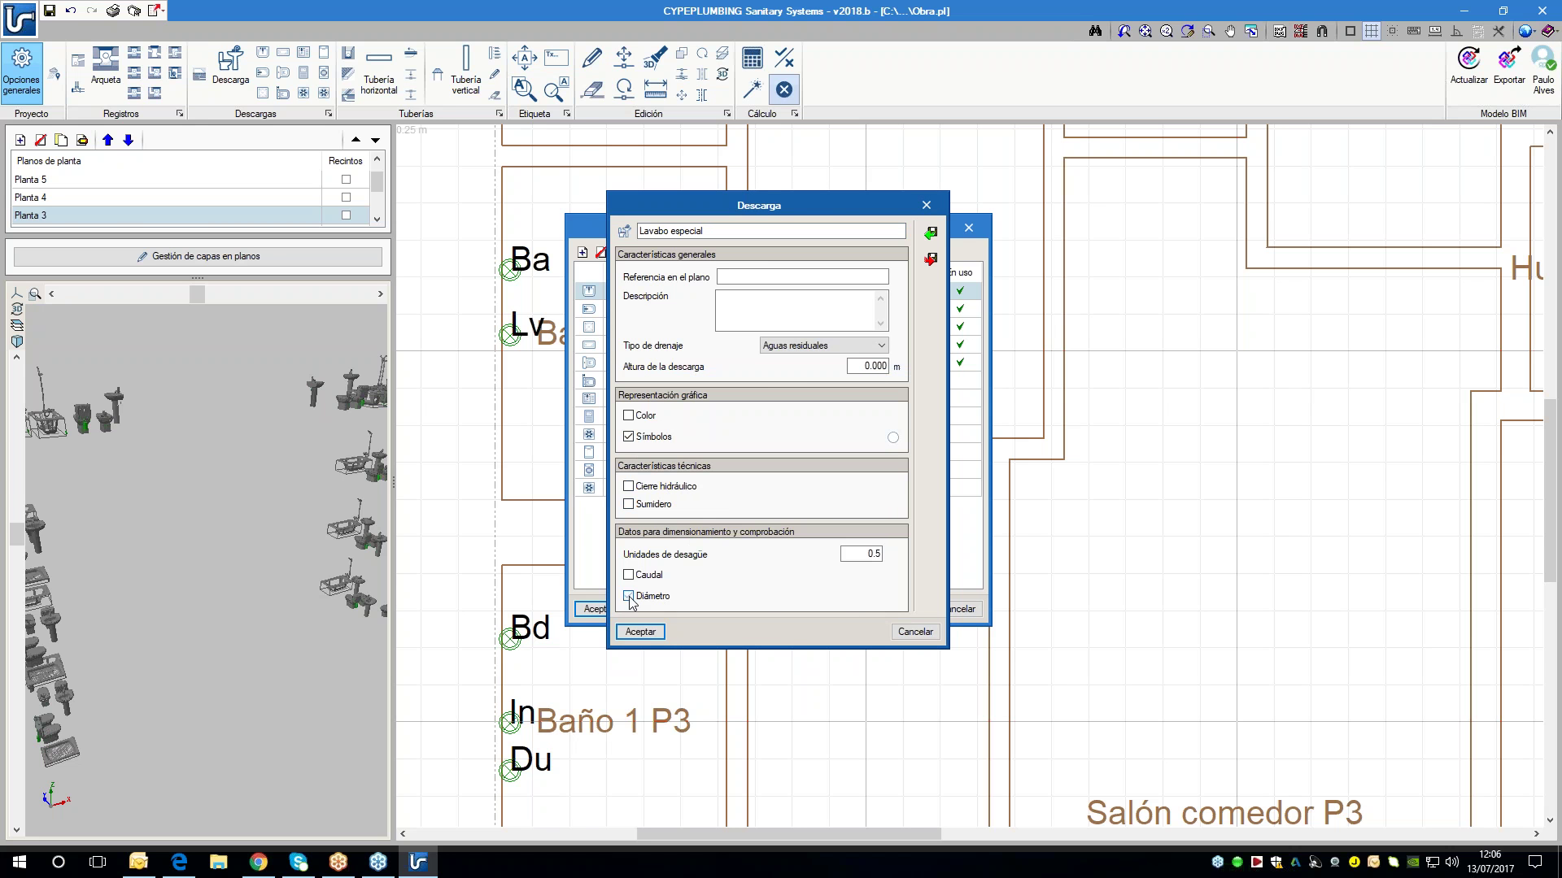
{"action": "type", "text": "3"}
{"action": "left_click", "coordinate": [649, 575]}
{"action": "left_click_drag", "start_coordinate": [850, 576], "coordinate": [929, 576]}
{"action": "type", "text": "1"}
{"action": "left_click_drag", "start_coordinate": [850, 554], "coordinate": [909, 560]}
{"action": "left_click", "coordinate": [641, 632]}
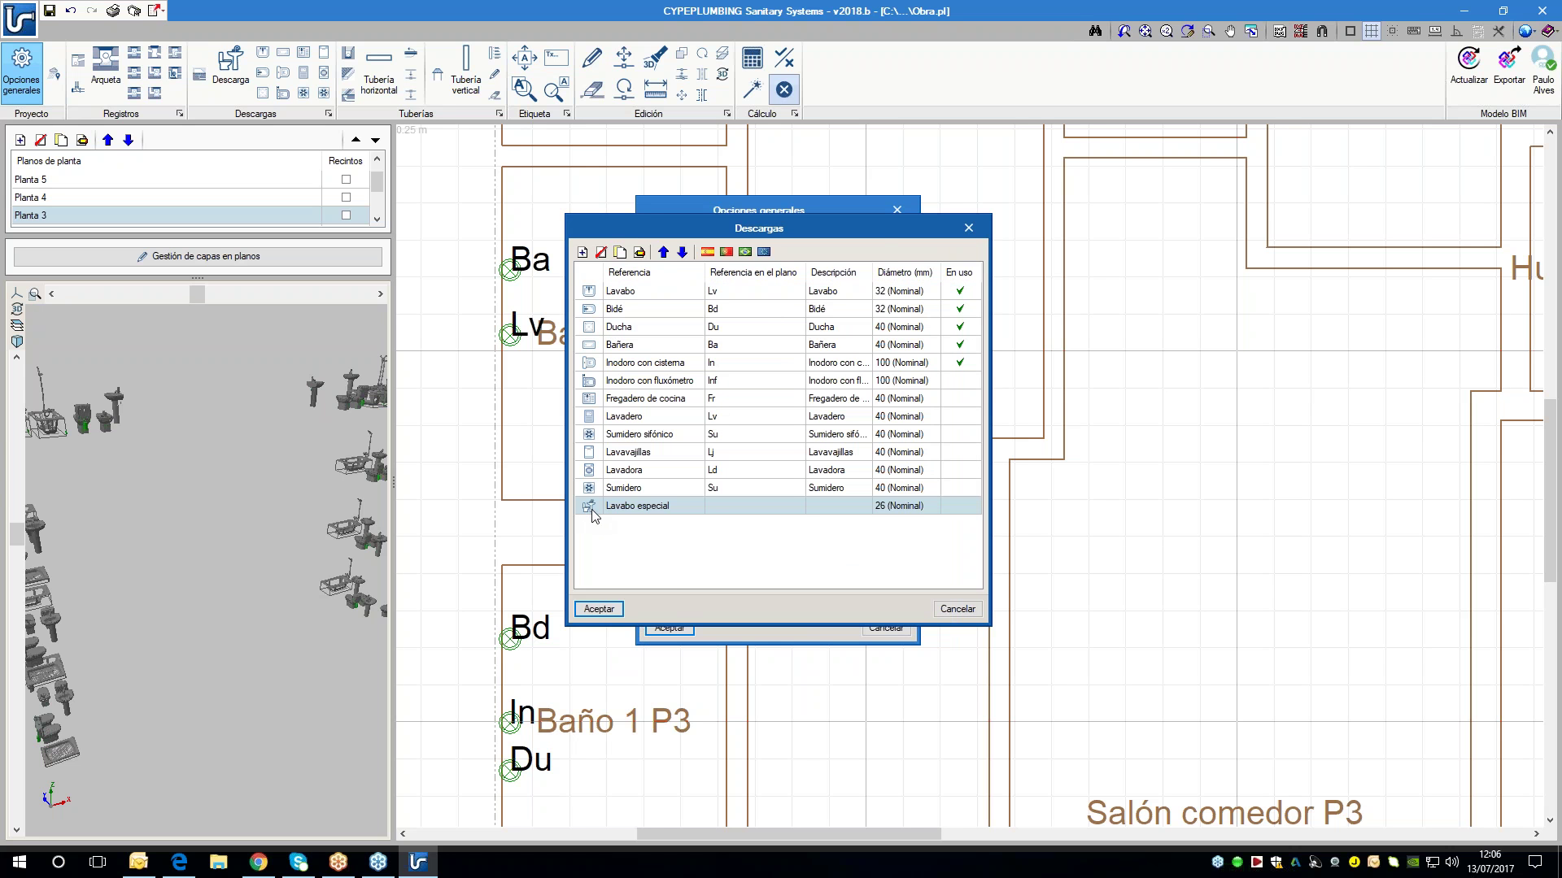
{"action": "left_click", "coordinate": [599, 609]}
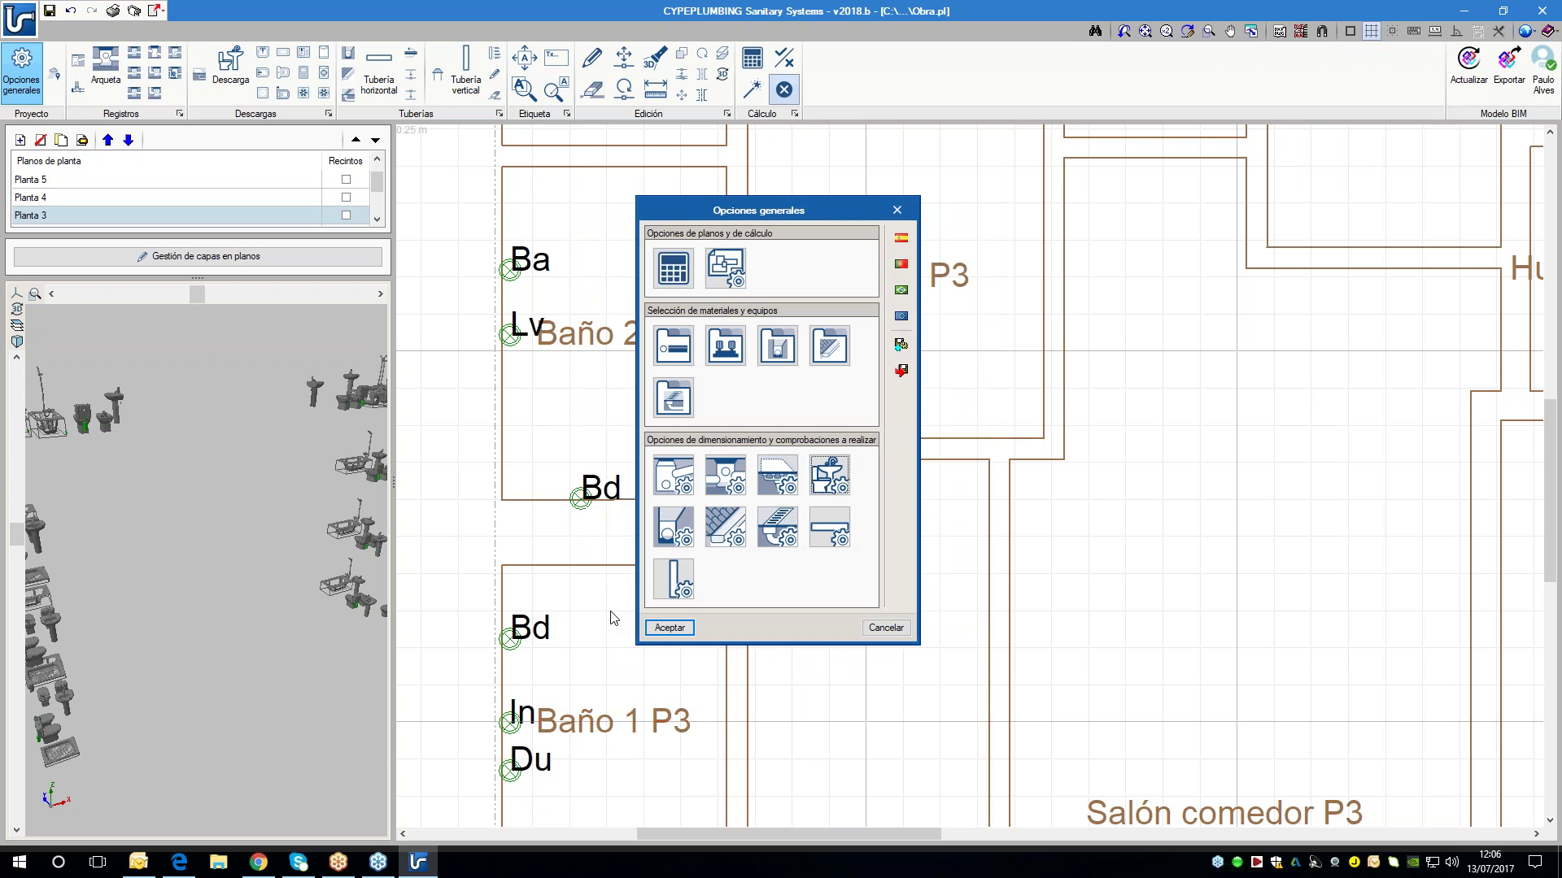
{"action": "left_click", "coordinate": [669, 627]}
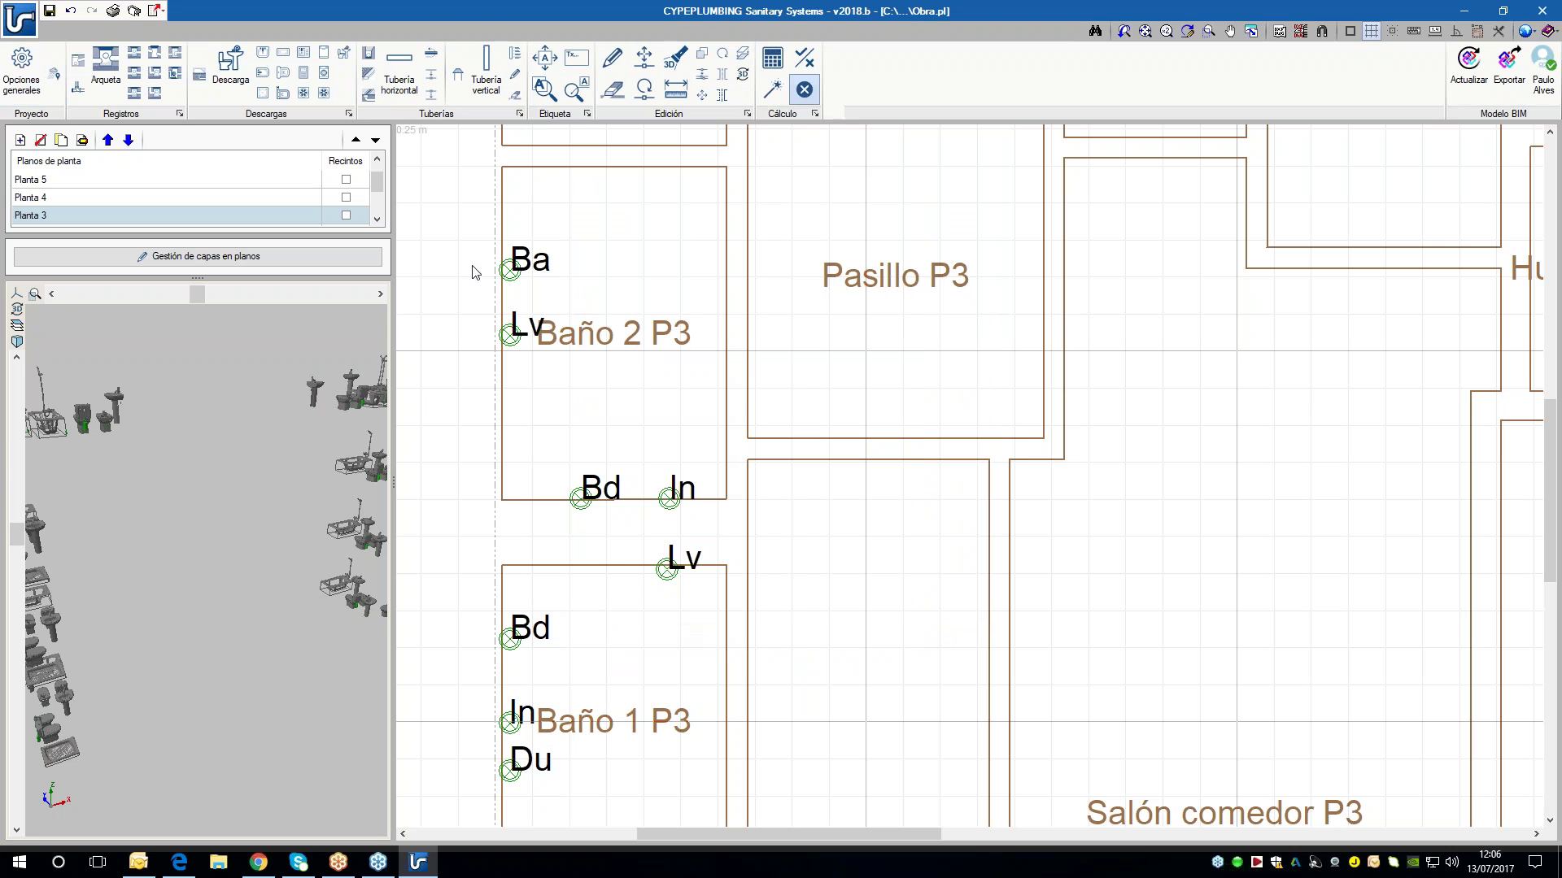
{"action": "left_click", "coordinate": [343, 53]}
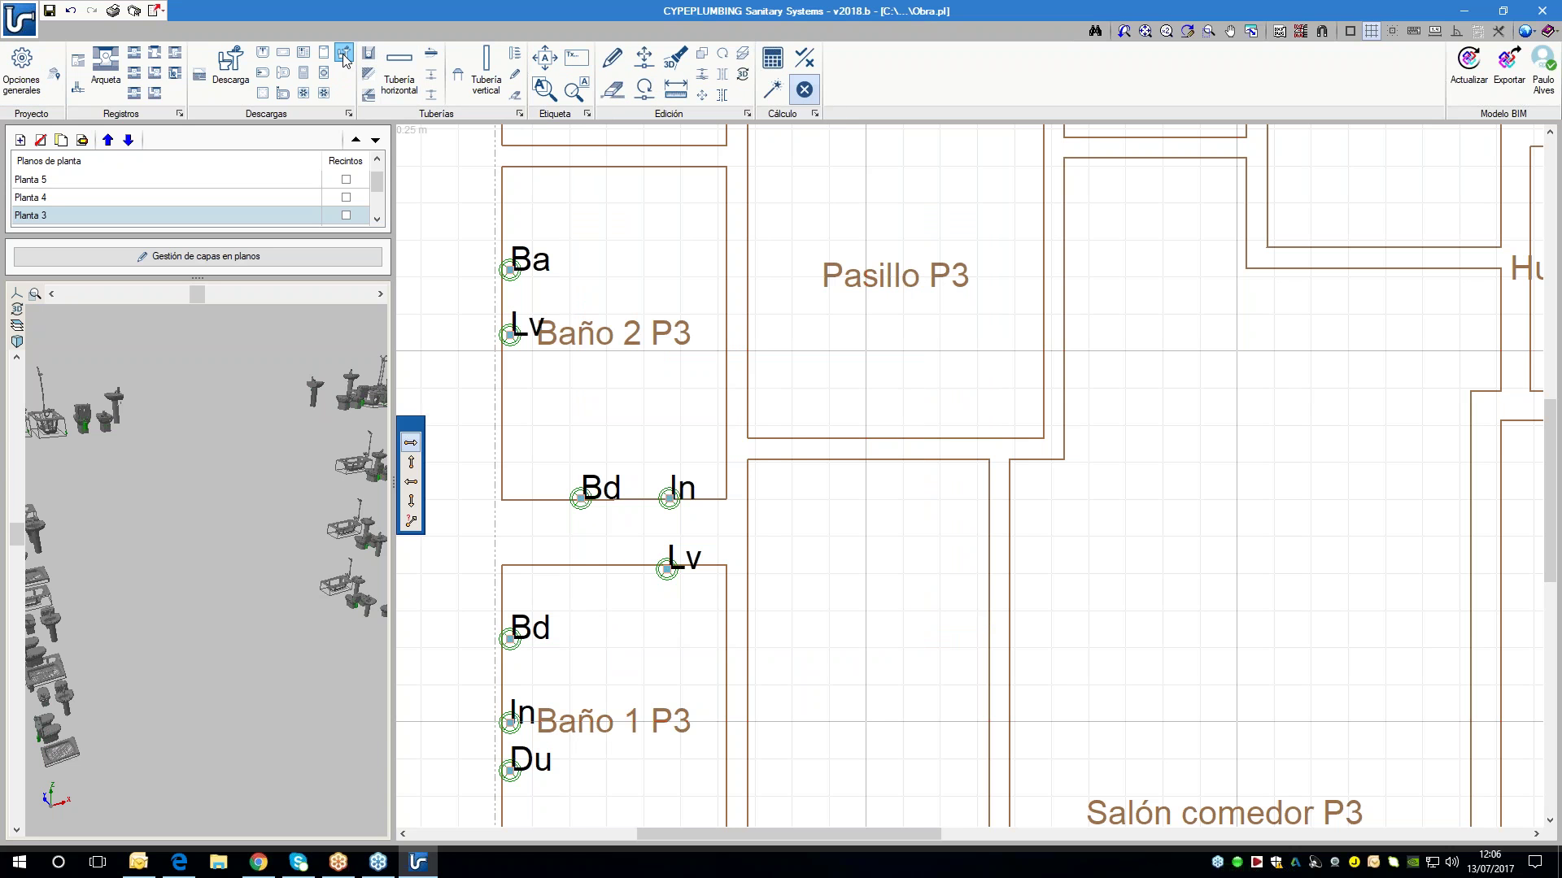
{"action": "scroll", "coordinate": [759, 394], "scroll_direction": "up", "scroll_amount": 1}
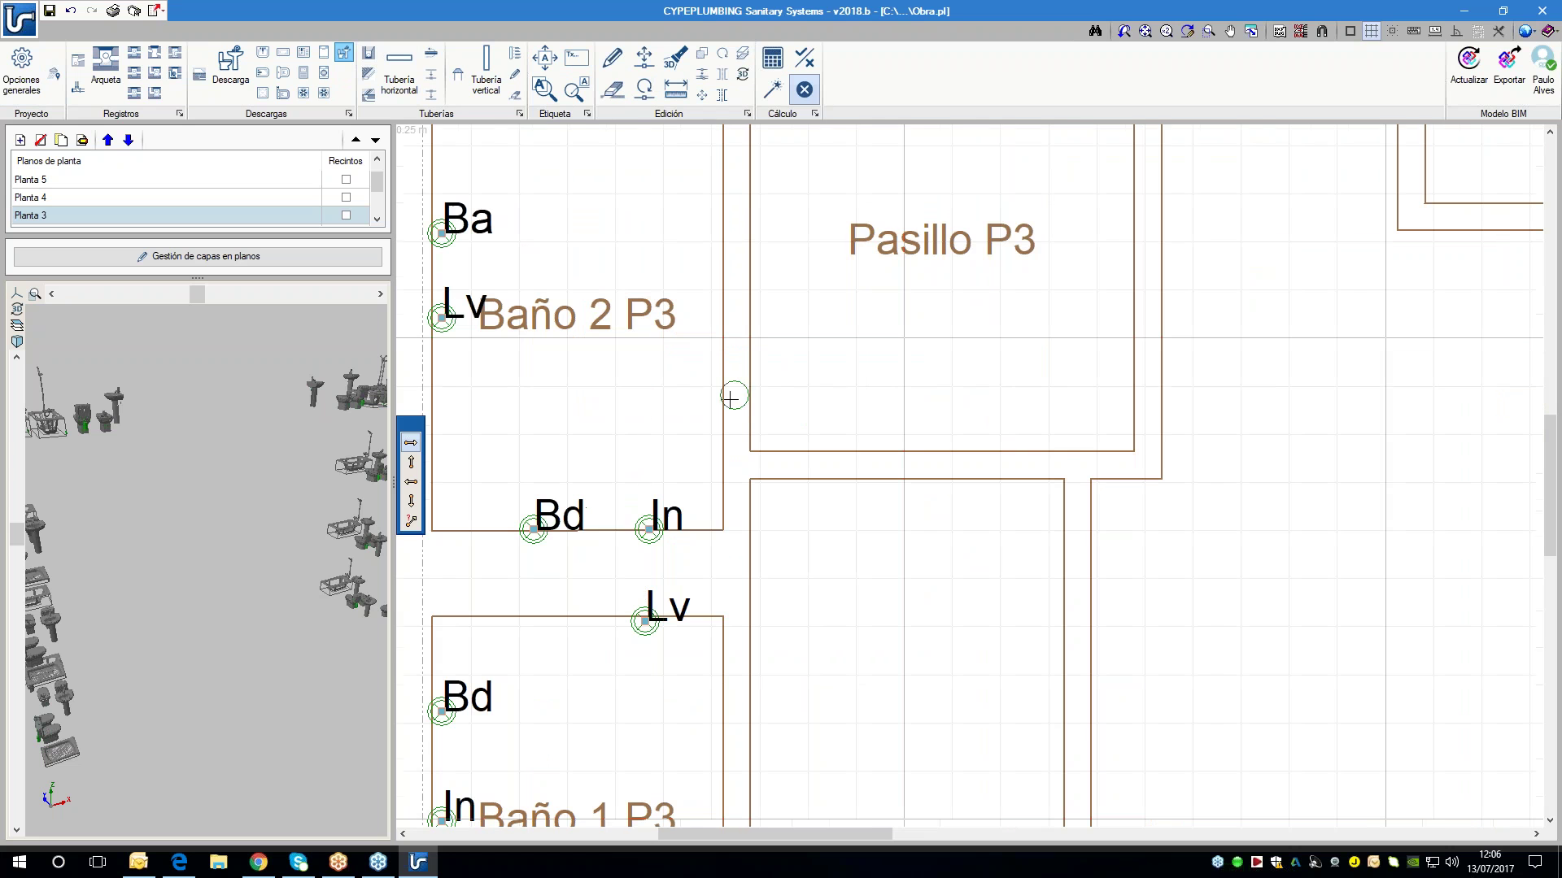
{"action": "right_click", "coordinate": [755, 327]}
- Review the properties of the Lavabo especial discharge type in the discharge library and close it without changes
{"action": "left_click", "coordinate": [348, 113]}
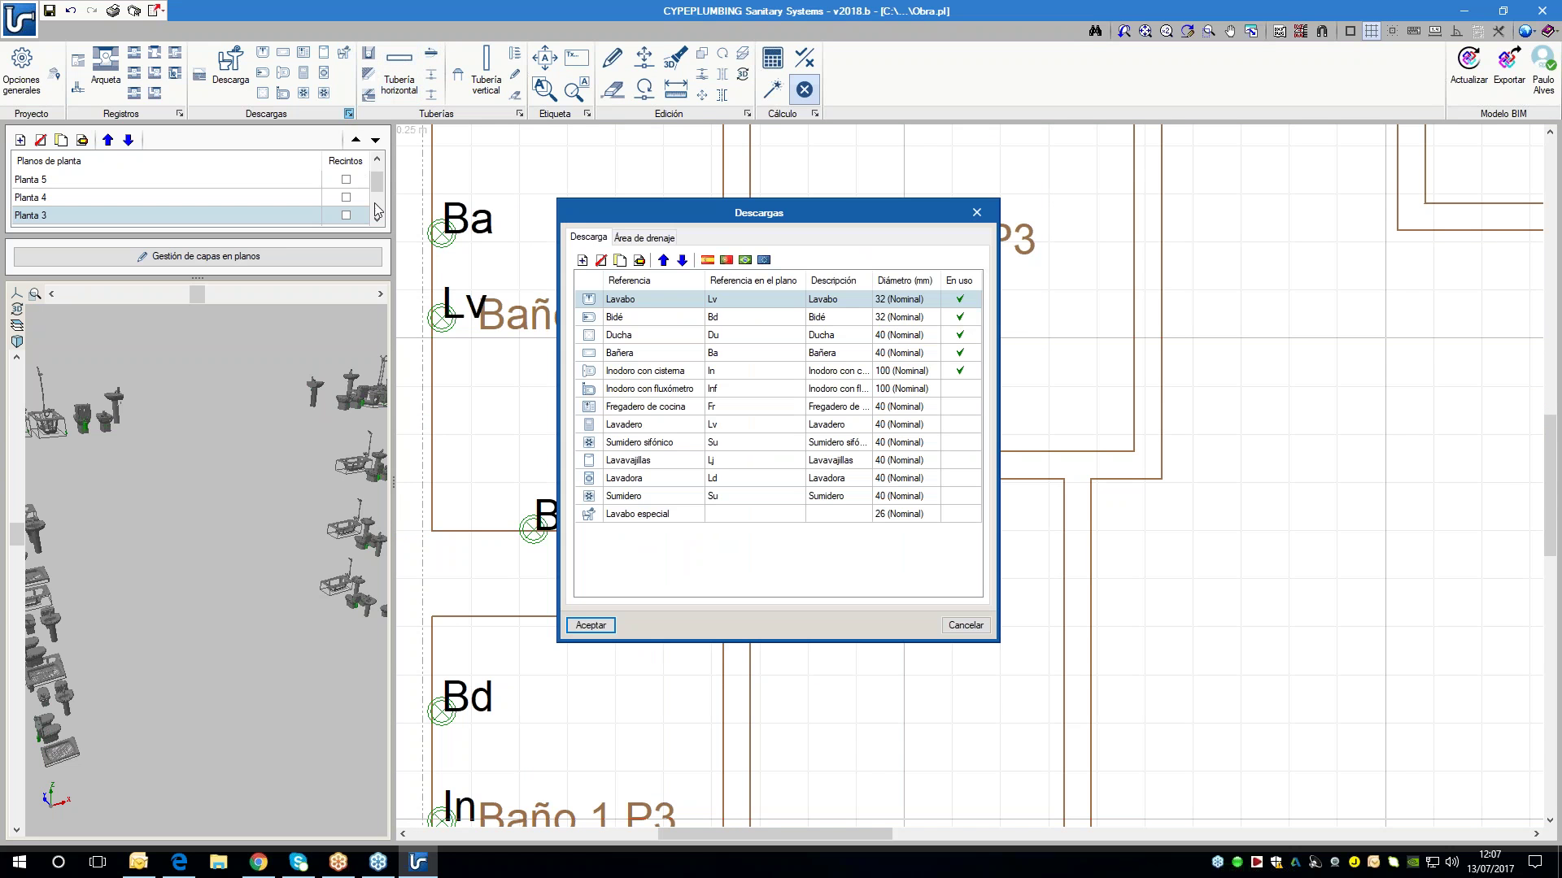
{"action": "double_click", "coordinate": [632, 514]}
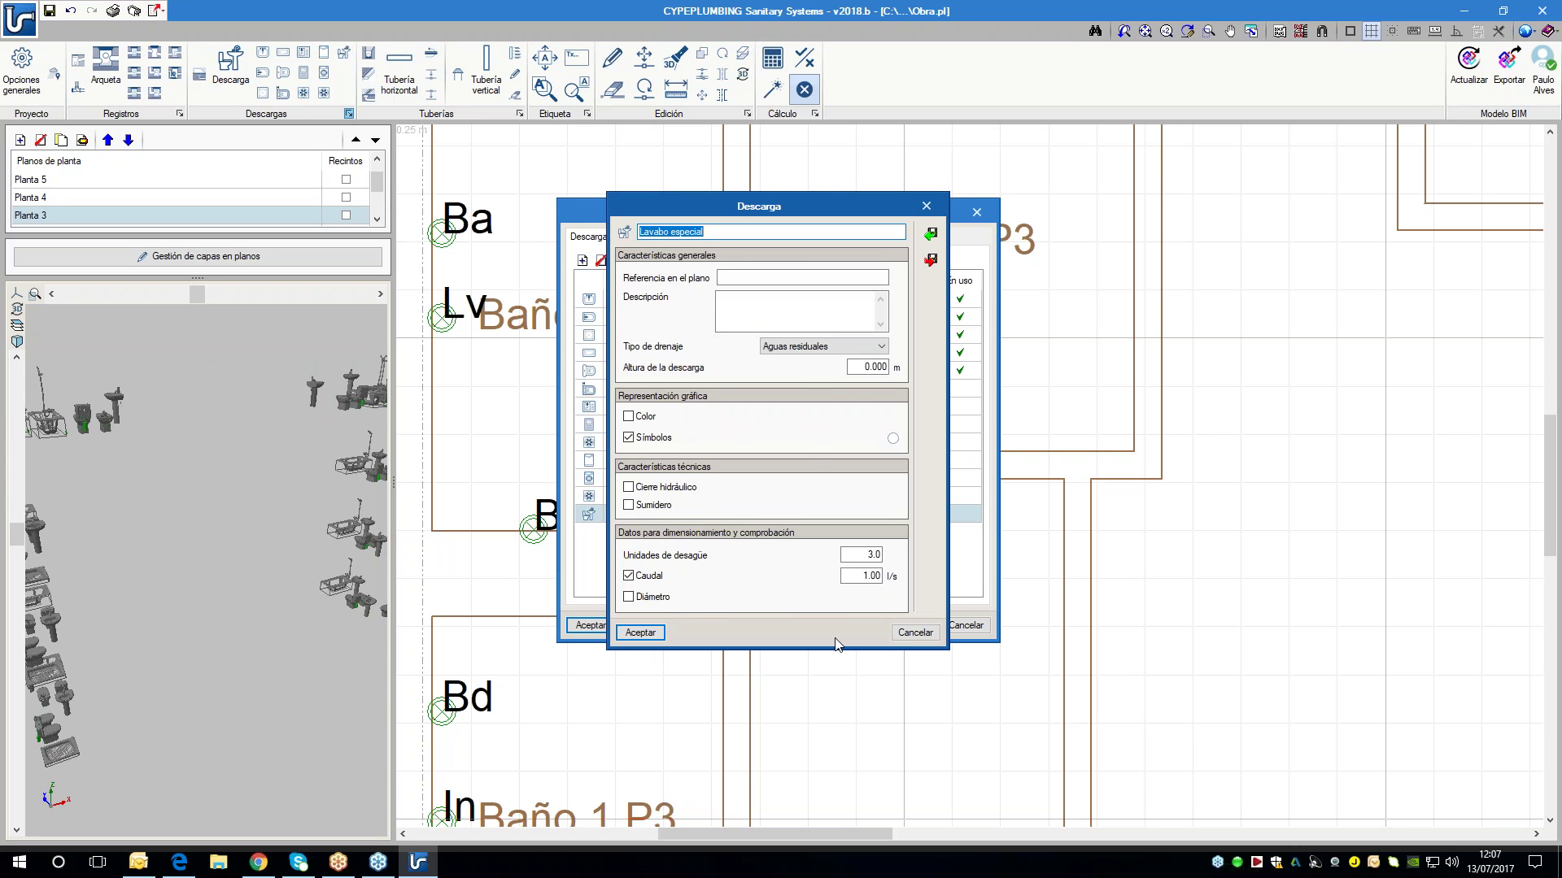
{"action": "left_click", "coordinate": [915, 633]}
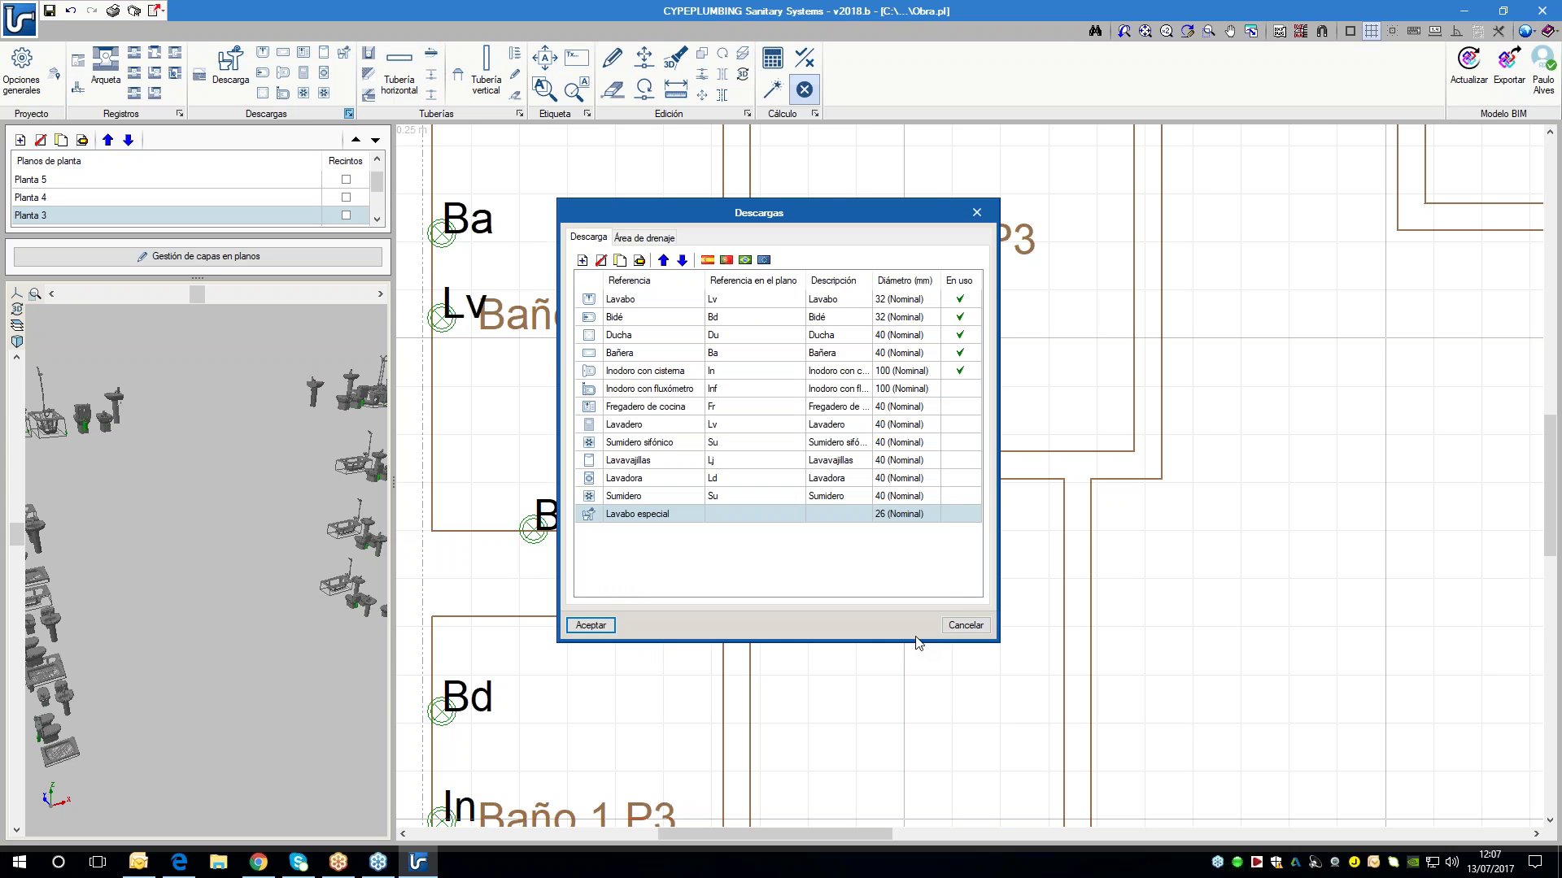
{"action": "left_click", "coordinate": [969, 627]}
{"action": "scroll", "coordinate": [716, 587], "scroll_direction": "down", "scroll_amount": 1}
{"action": "middle_click_drag", "start_coordinate": [722, 579], "coordinate": [769, 587]}
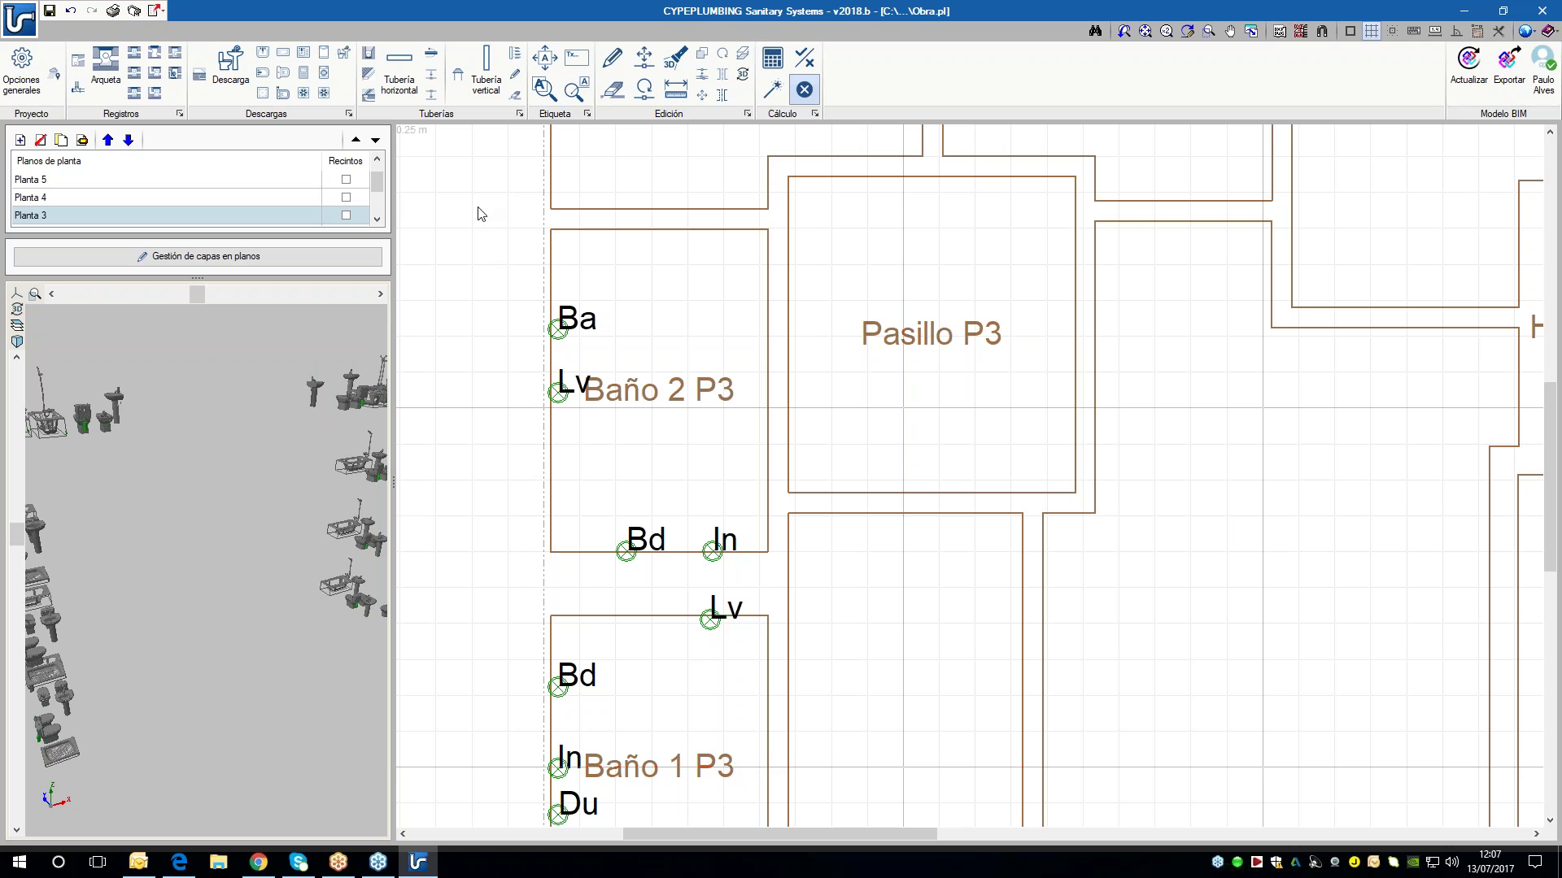
- Start a wastewater vertical pipe with the reference B1 and 40 discharge units
{"action": "left_click", "coordinate": [492, 91]}
{"action": "left_click", "coordinate": [680, 304]}
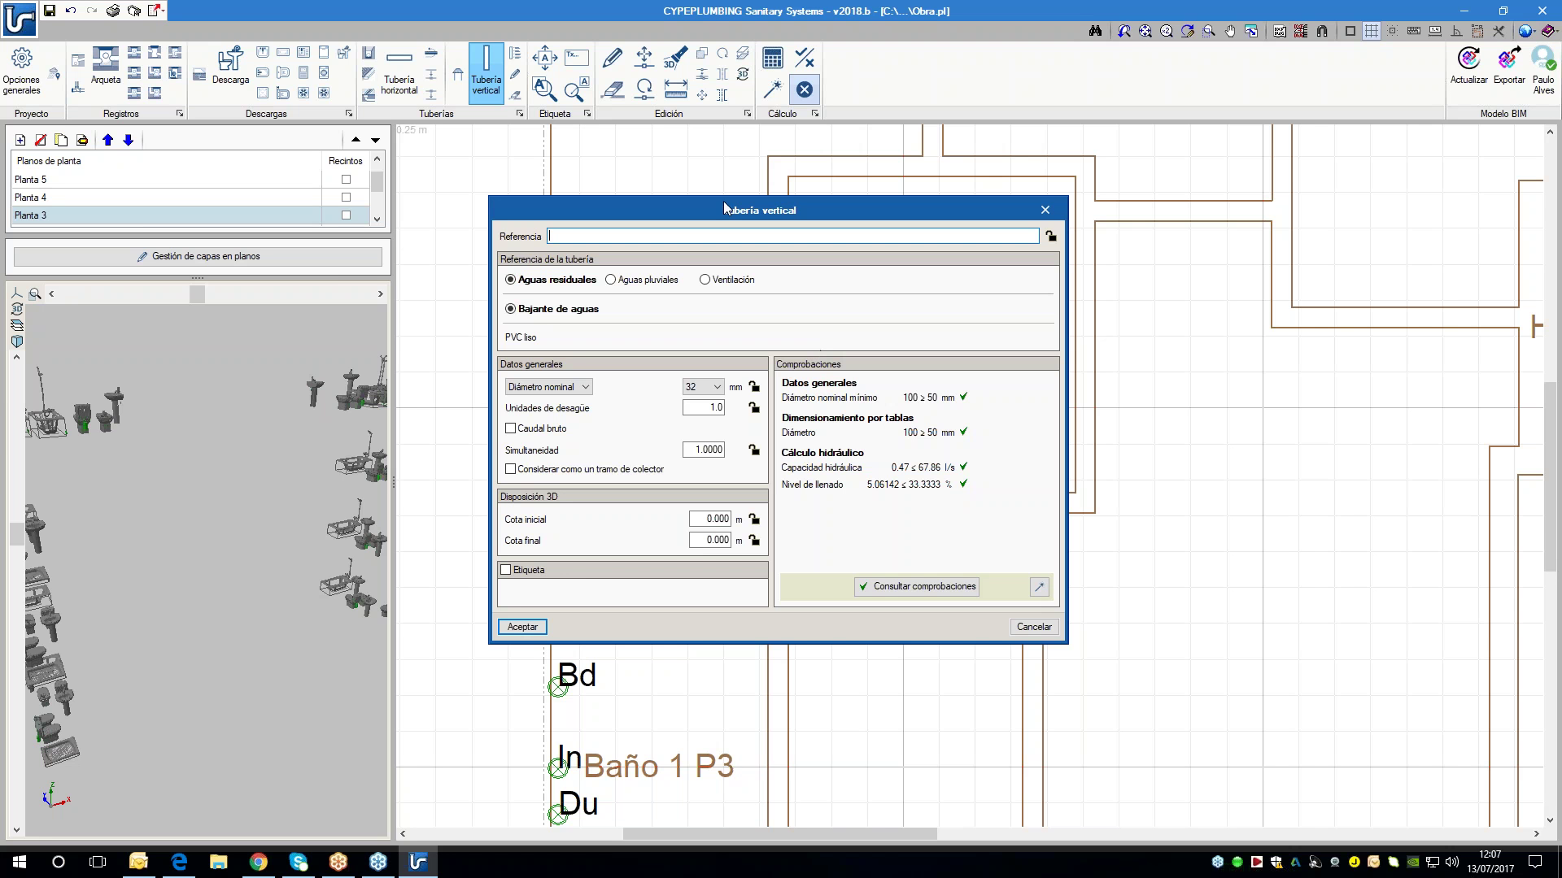
{"action": "type", "text": "B1"}
{"action": "left_click", "coordinate": [699, 408]}
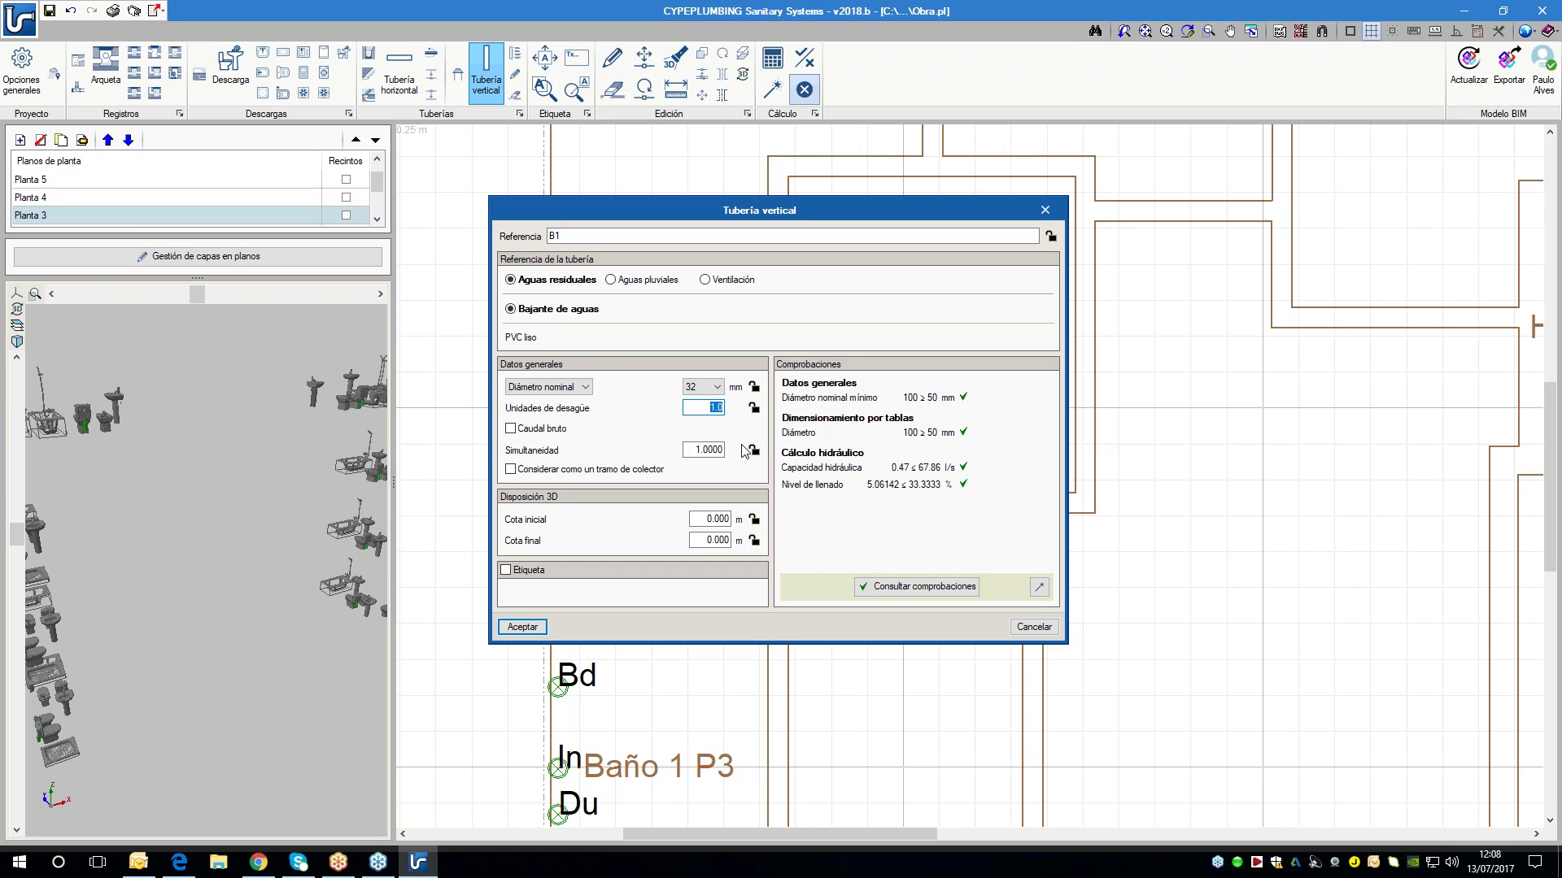
{"action": "type", "text": "40"}
- Try the downpipe with a 40 mm nominal diameter and with gross flow (Caudal bruto) enabled
{"action": "left_click", "coordinate": [710, 450]}
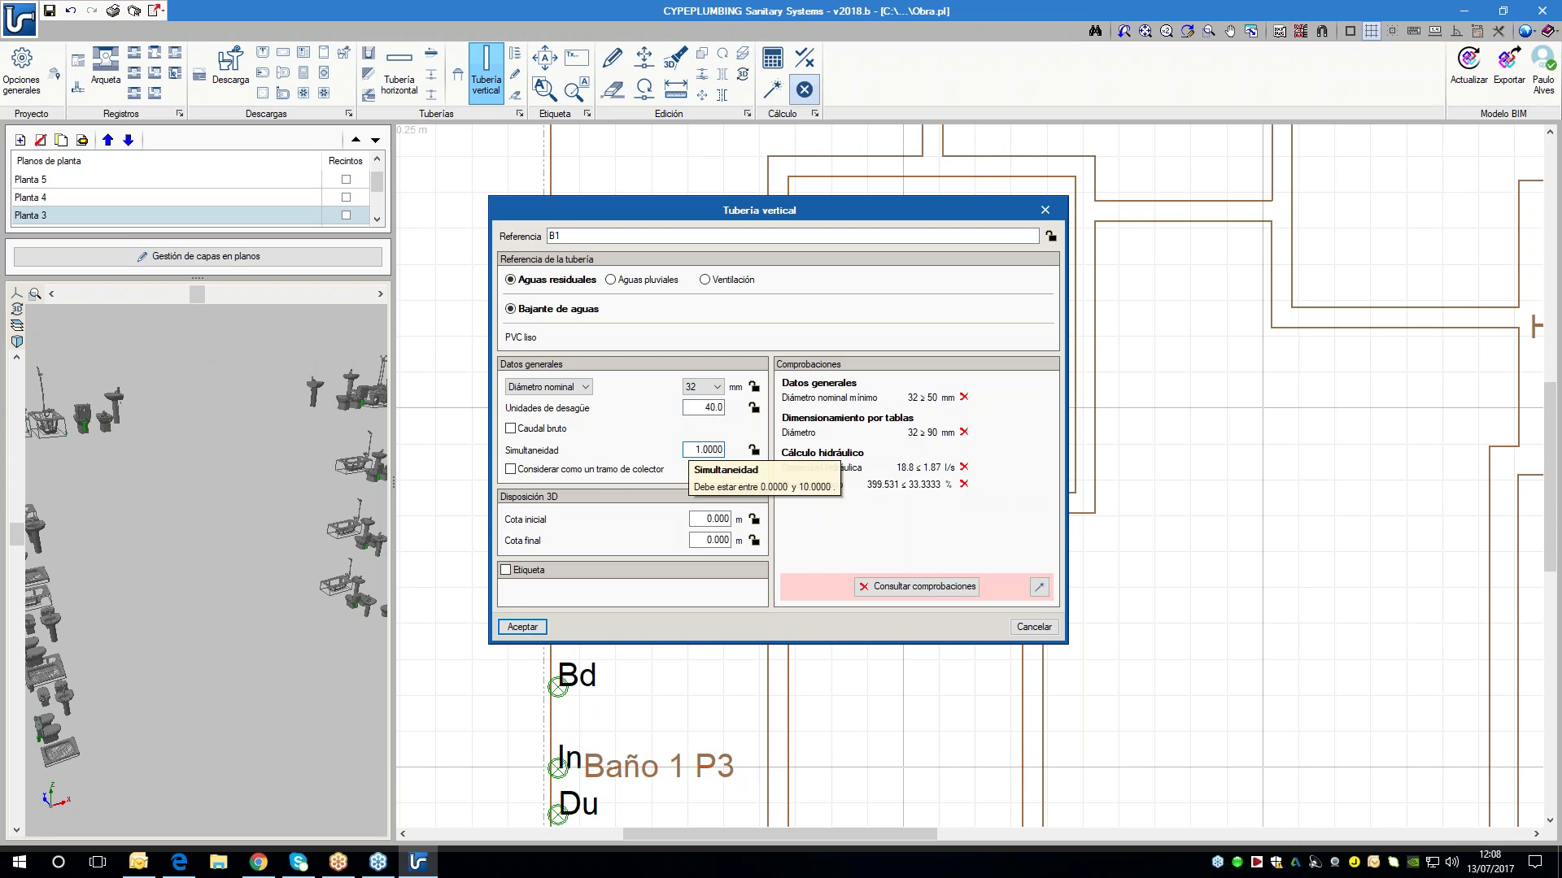
{"action": "left_click", "coordinate": [716, 387]}
{"action": "left_click", "coordinate": [714, 412]}
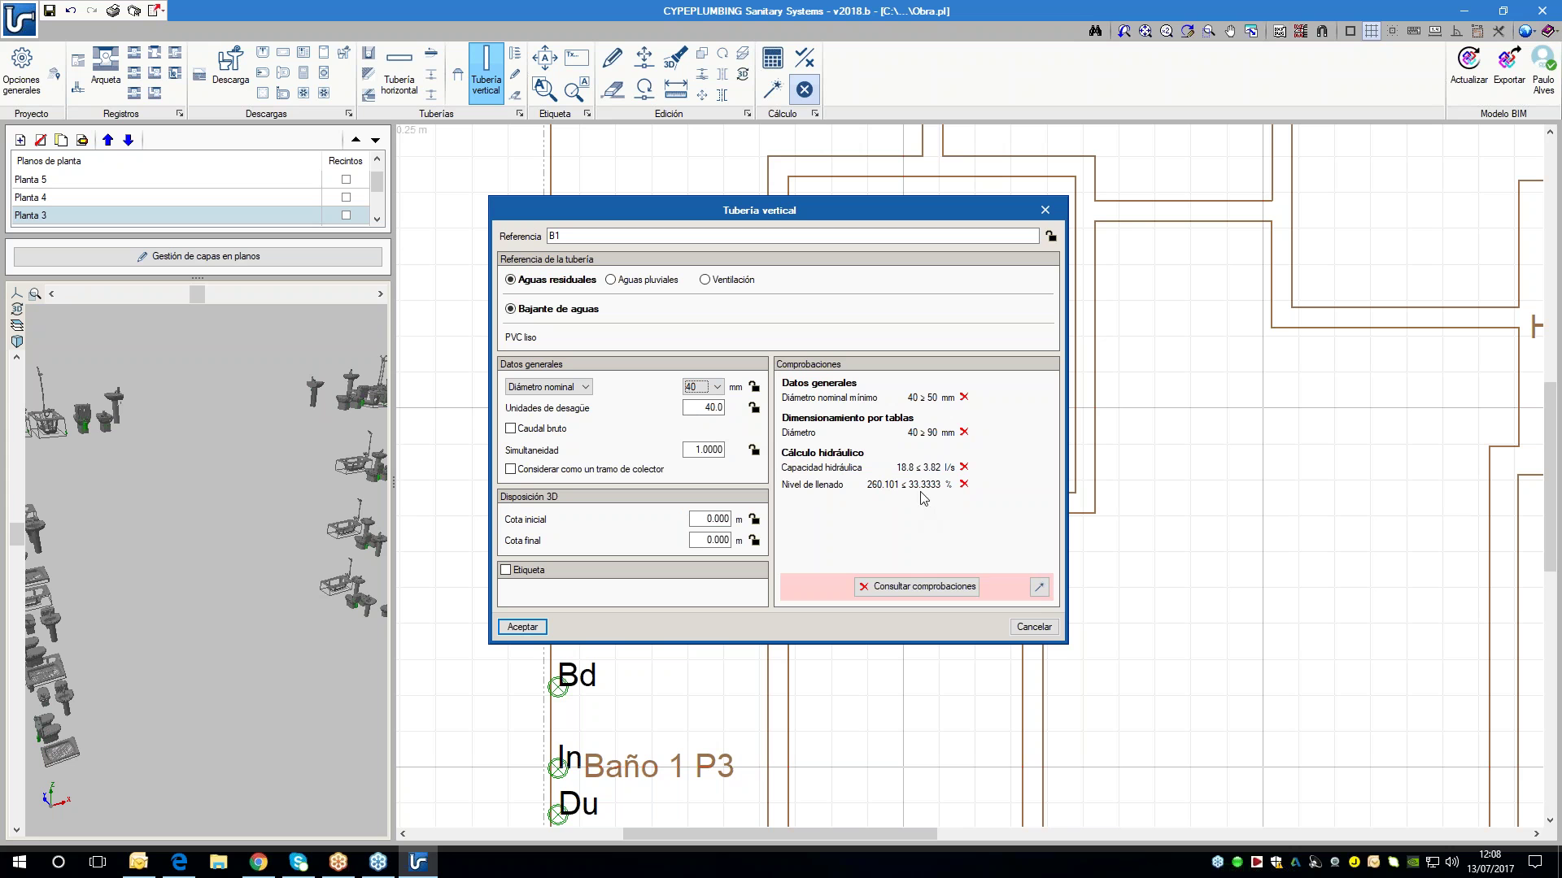
{"action": "left_click", "coordinate": [690, 449]}
{"action": "left_click", "coordinate": [542, 429]}
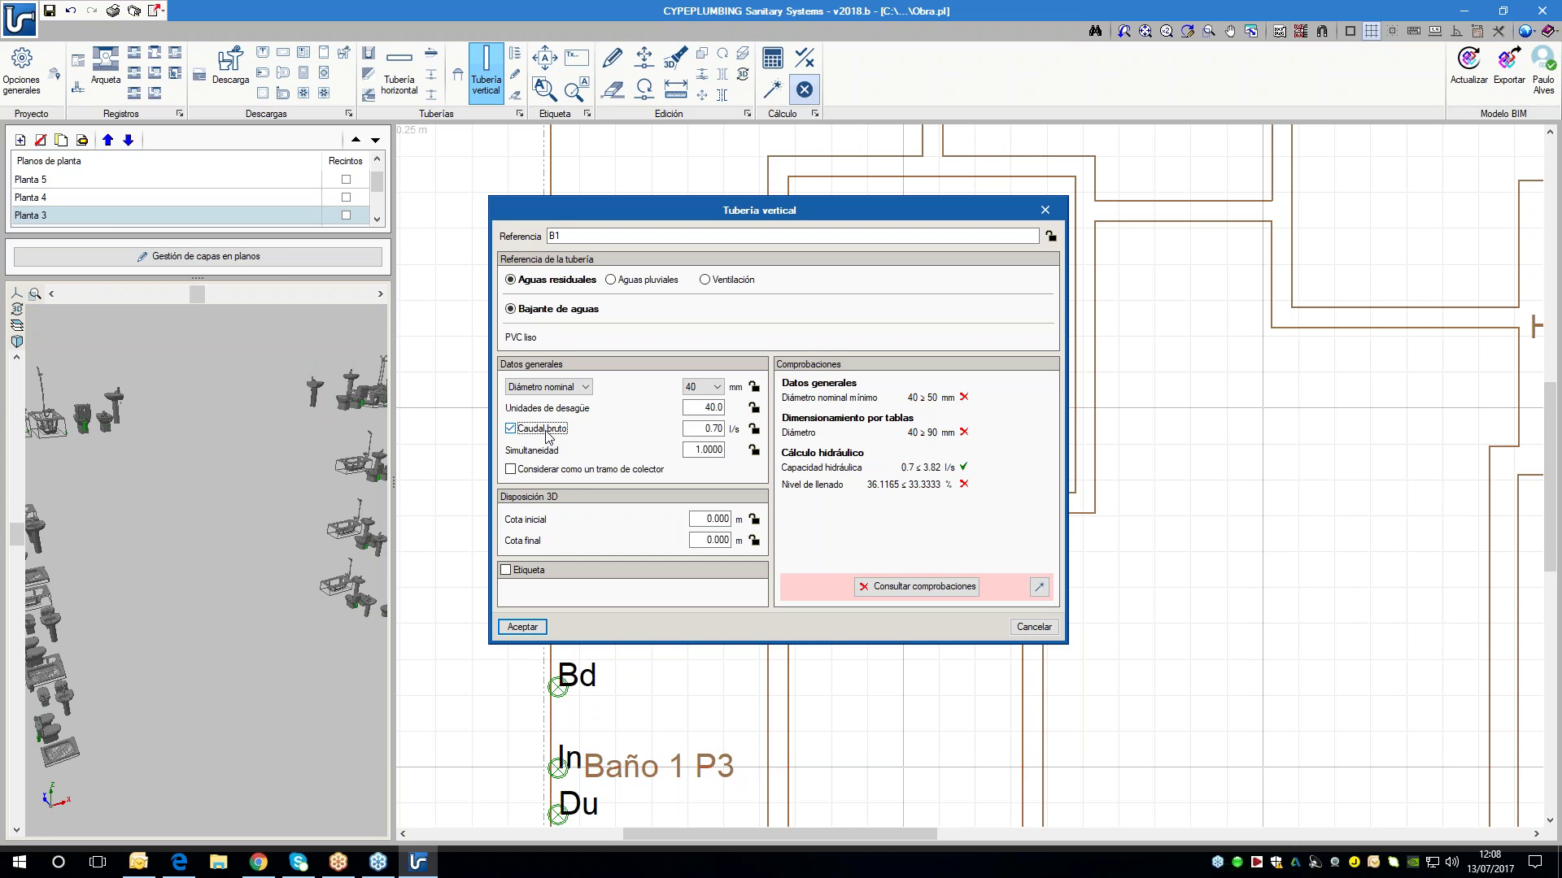
{"action": "left_click", "coordinate": [548, 437]}
- Set the simultaneity factor of downpipe B1 to 0.5
{"action": "left_click", "coordinate": [705, 408]}
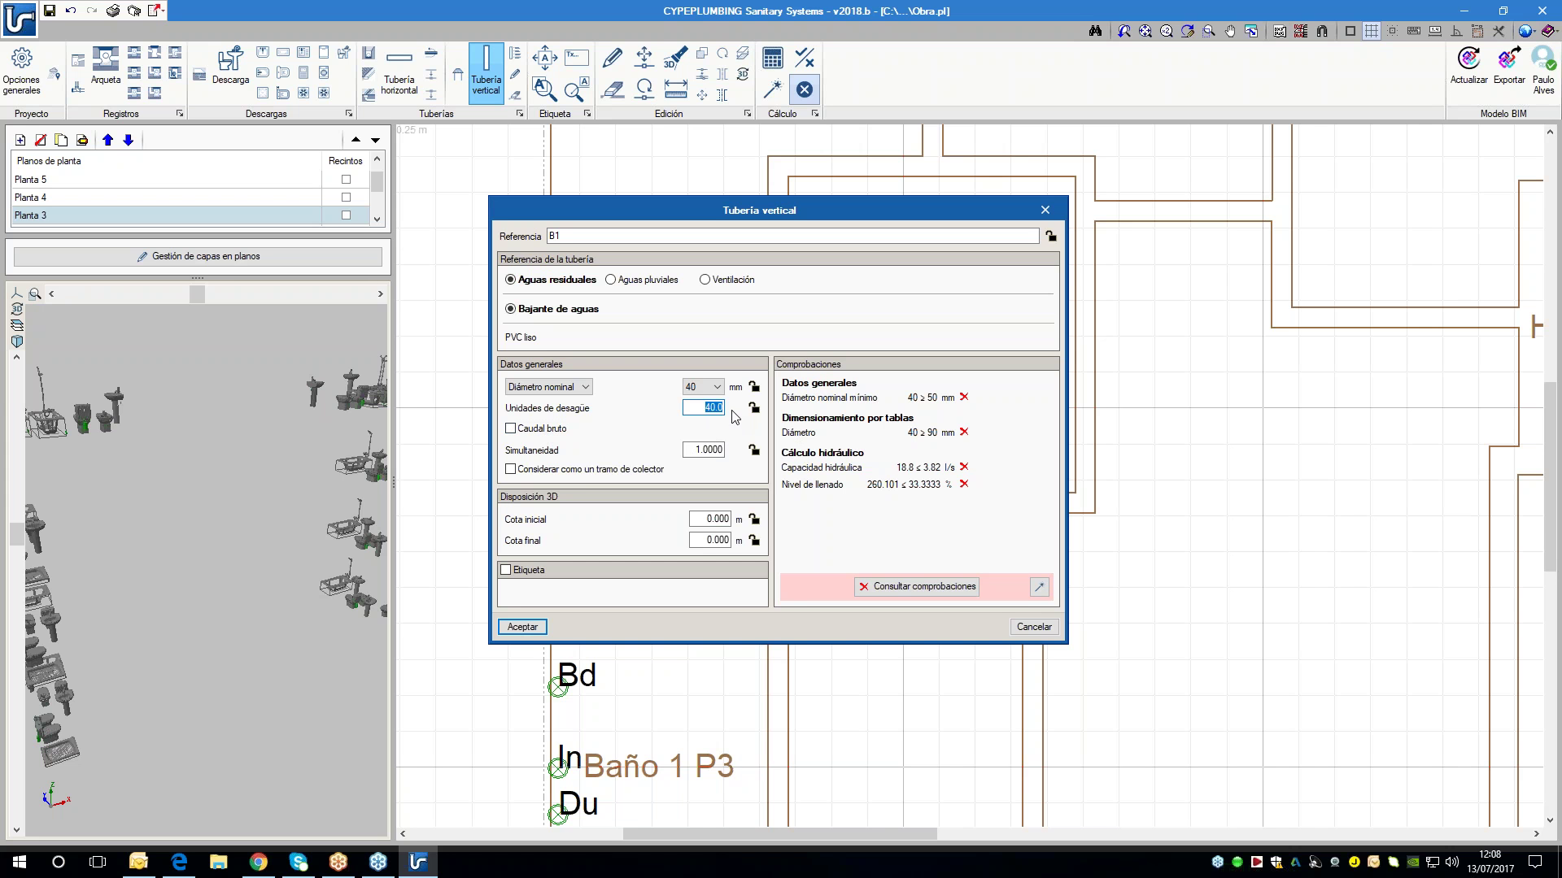
{"action": "key", "text": "Tab"}
{"action": "key", "text": "Tab"}
{"action": "type", "text": "0.5"}
{"action": "key", "text": "Tab"}
{"action": "key", "text": "Tab"}
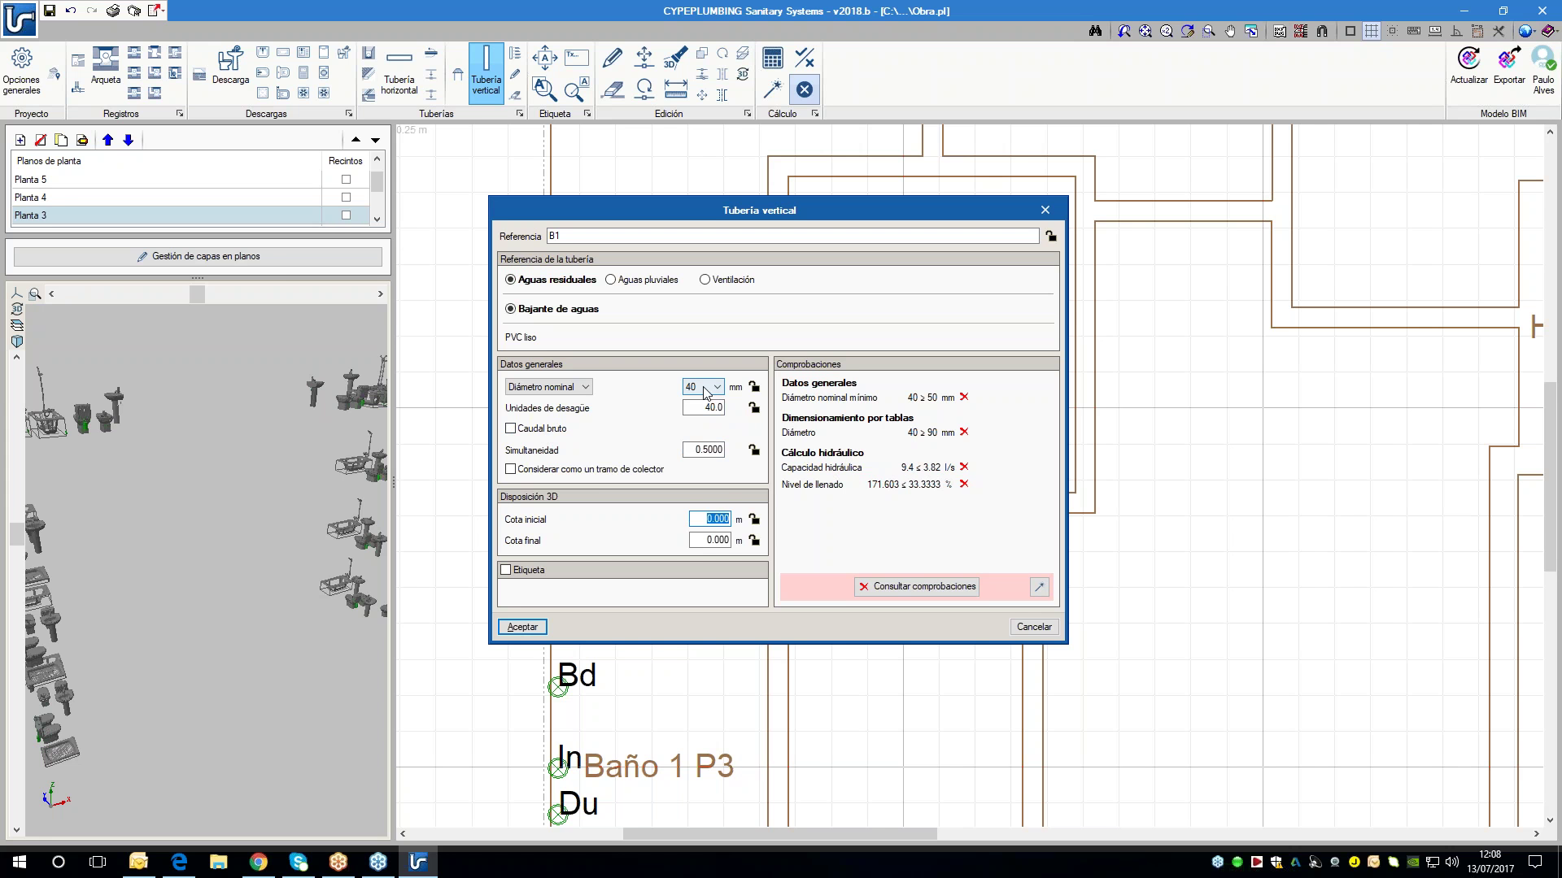
- Try a 50 mm nominal diameter for the downpipe and size it automatically to 110 mm
{"action": "left_click", "coordinate": [705, 393]}
{"action": "left_click", "coordinate": [701, 418]}
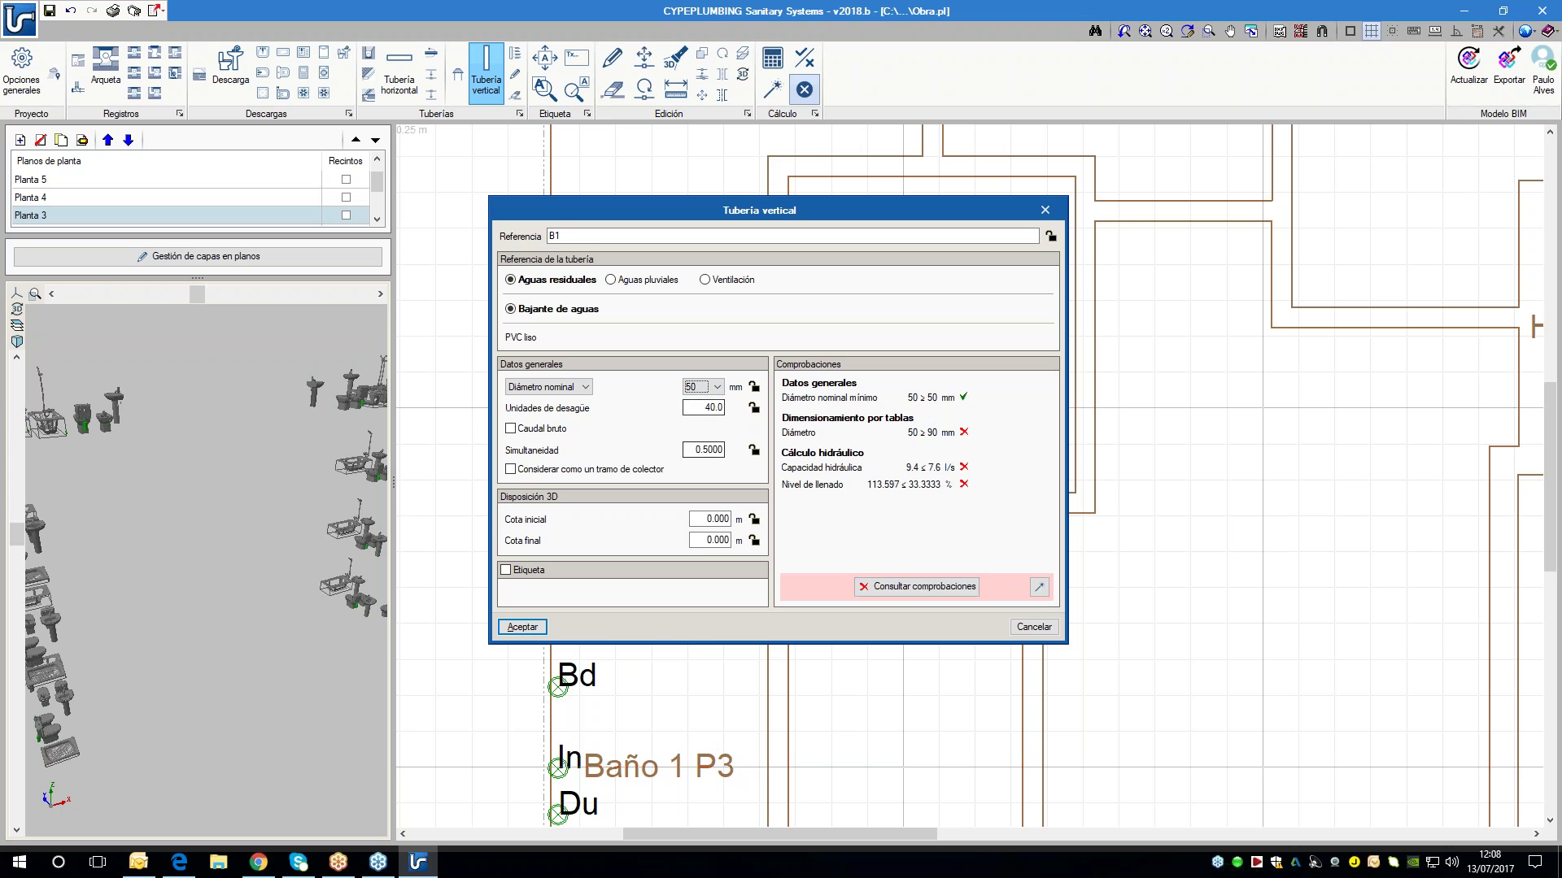
{"action": "left_click", "coordinate": [686, 407]}
{"action": "left_click", "coordinate": [1040, 587]}
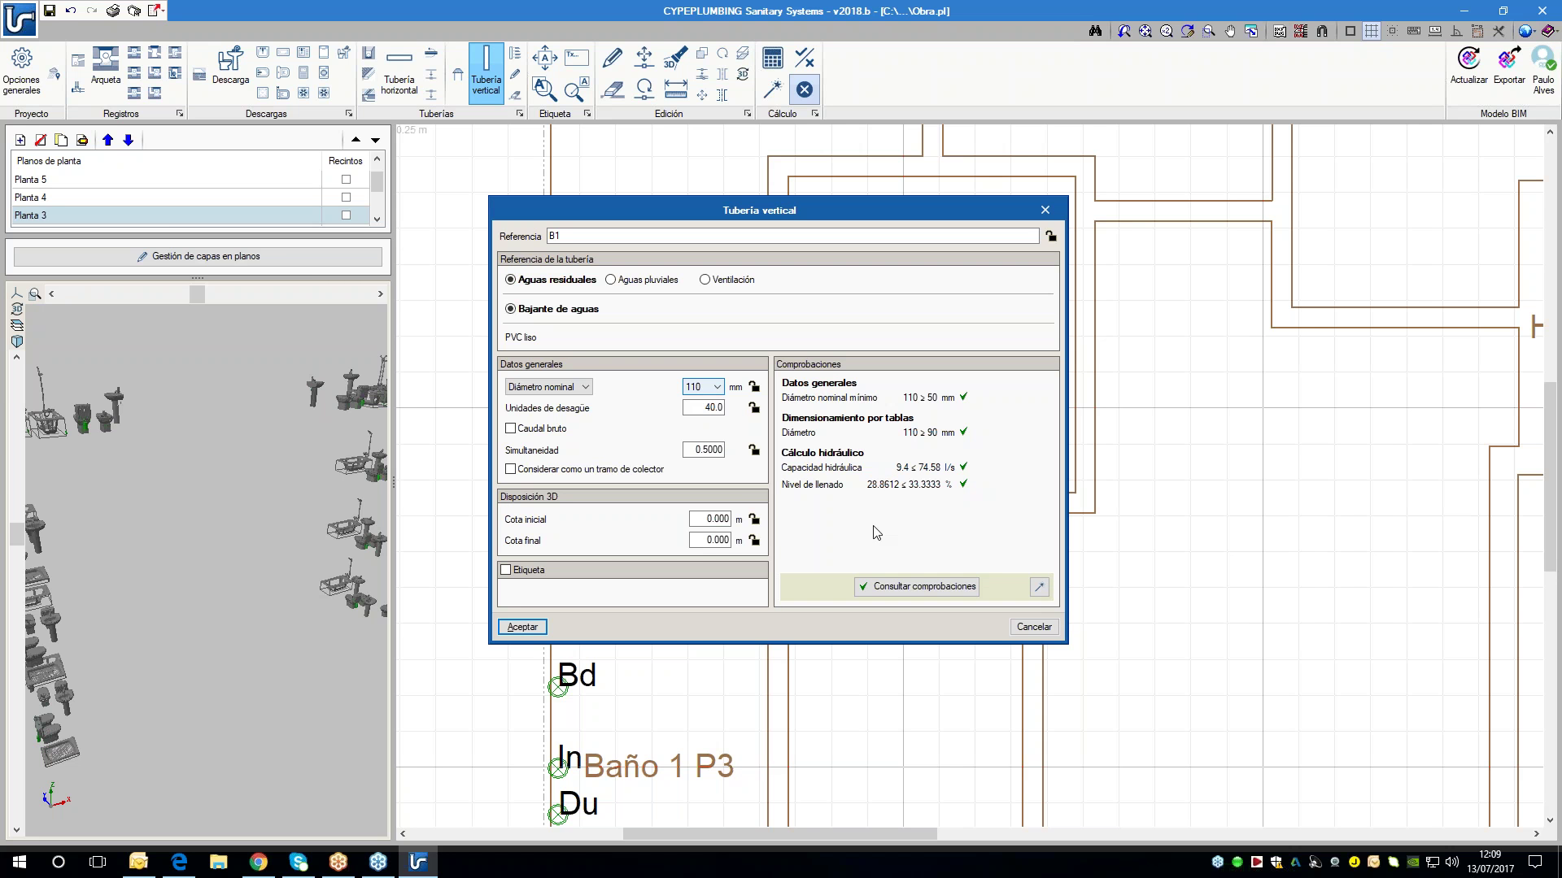
- Examine the downpipe's verification report, including the filling level check and the pipe description
{"action": "left_click", "coordinate": [899, 587]}
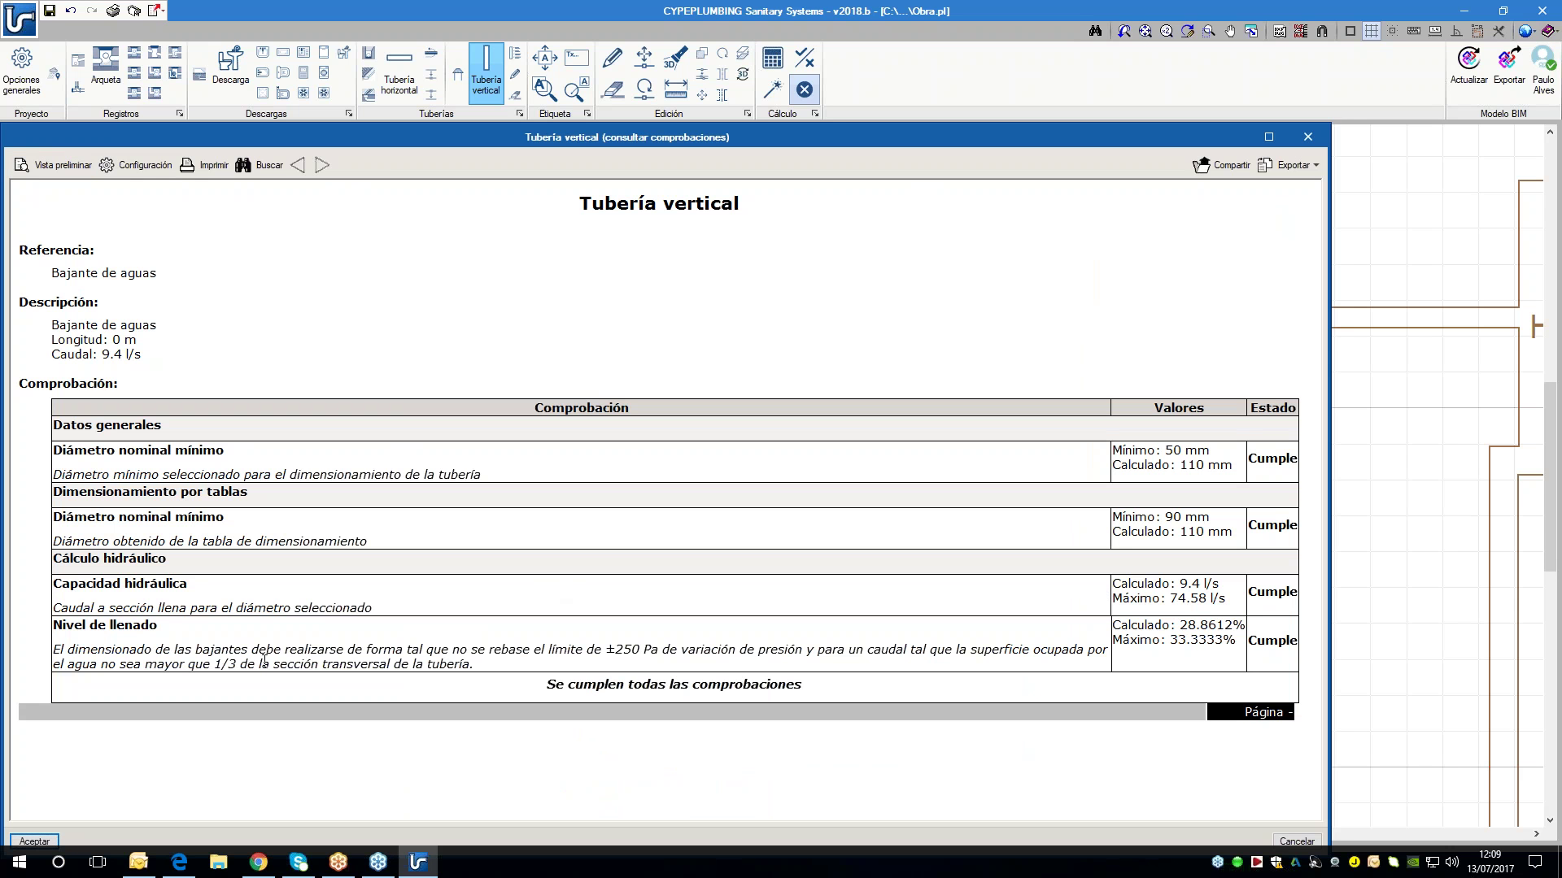
{"action": "left_click_drag", "start_coordinate": [53, 649], "coordinate": [1131, 671]}
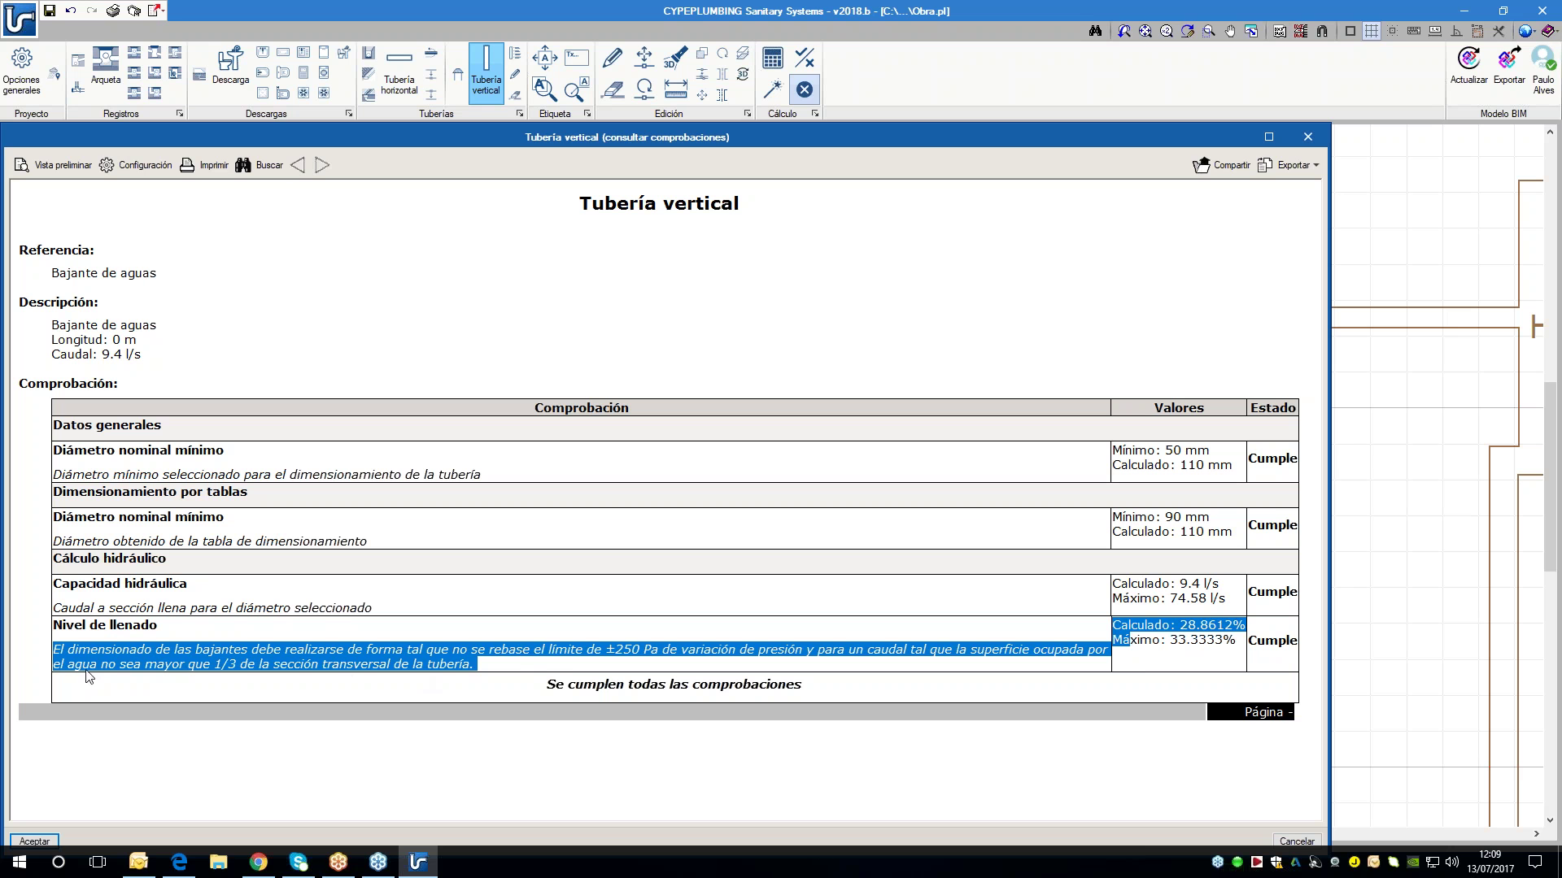
{"action": "left_click", "coordinate": [912, 672]}
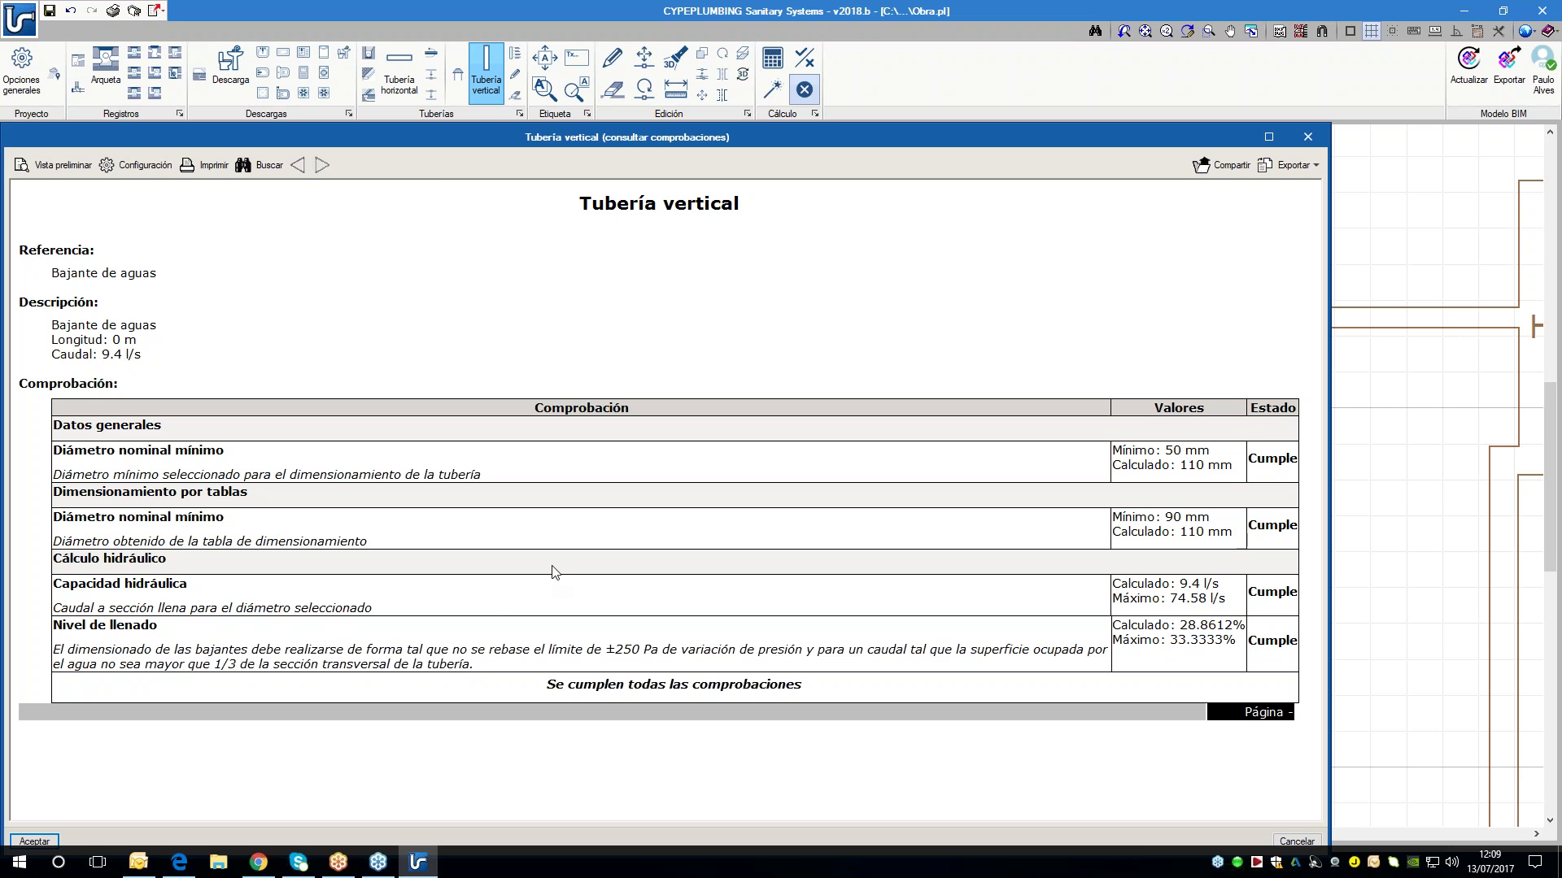
{"action": "double_click", "coordinate": [125, 340]}
{"action": "left_click", "coordinate": [1307, 136]}
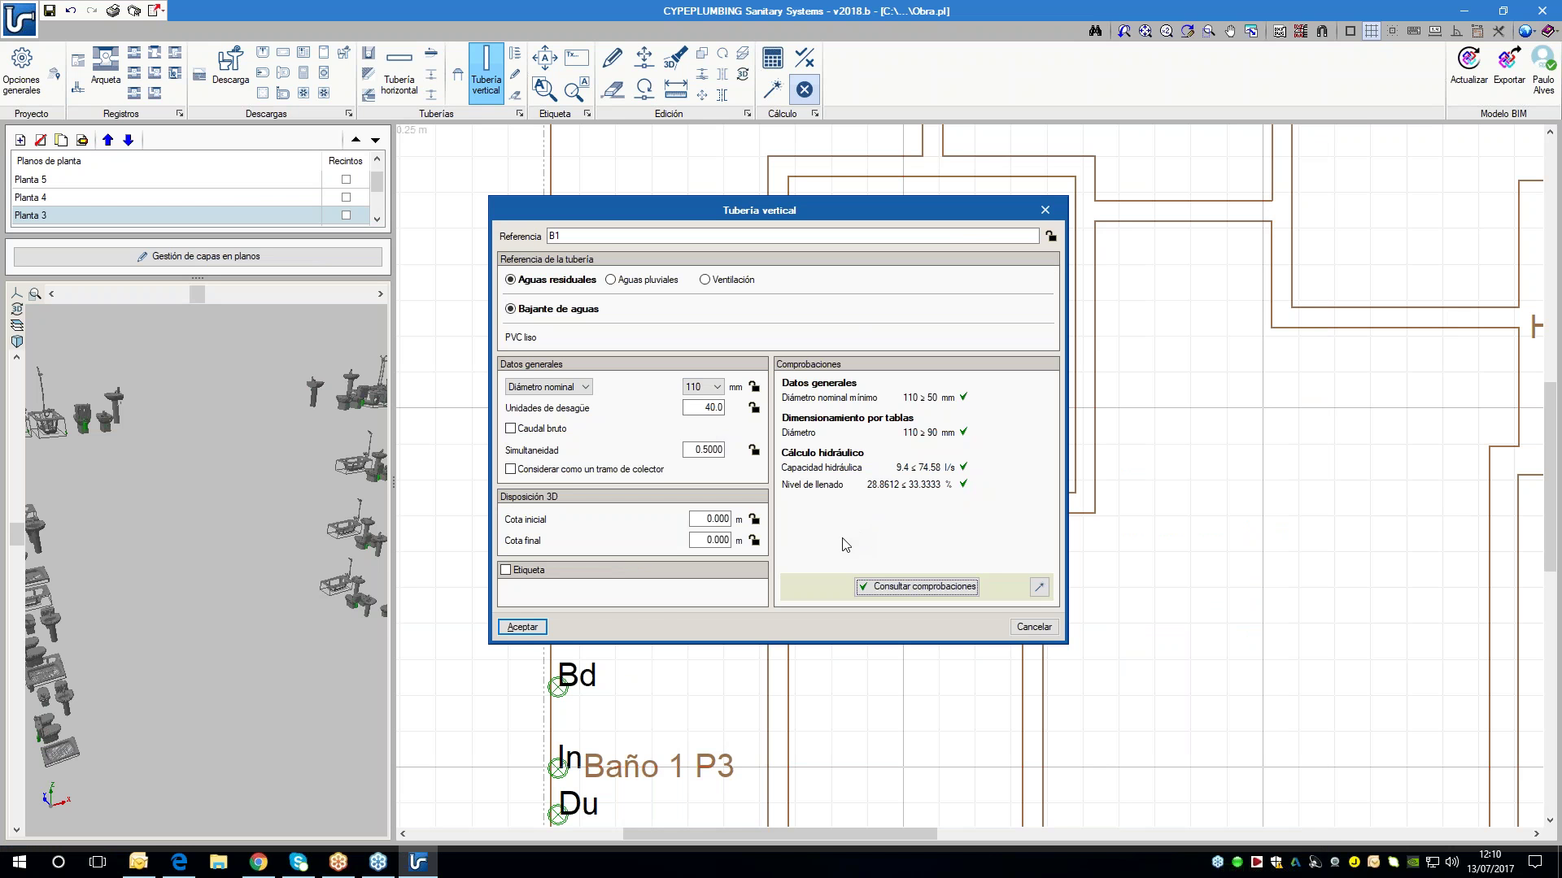
- Accept the vertical pipe settings and place downpipe B1 between Baño 2 P3 and Baño 1 P3, beside the toilet and washbasin
{"action": "left_click", "coordinate": [523, 627]}
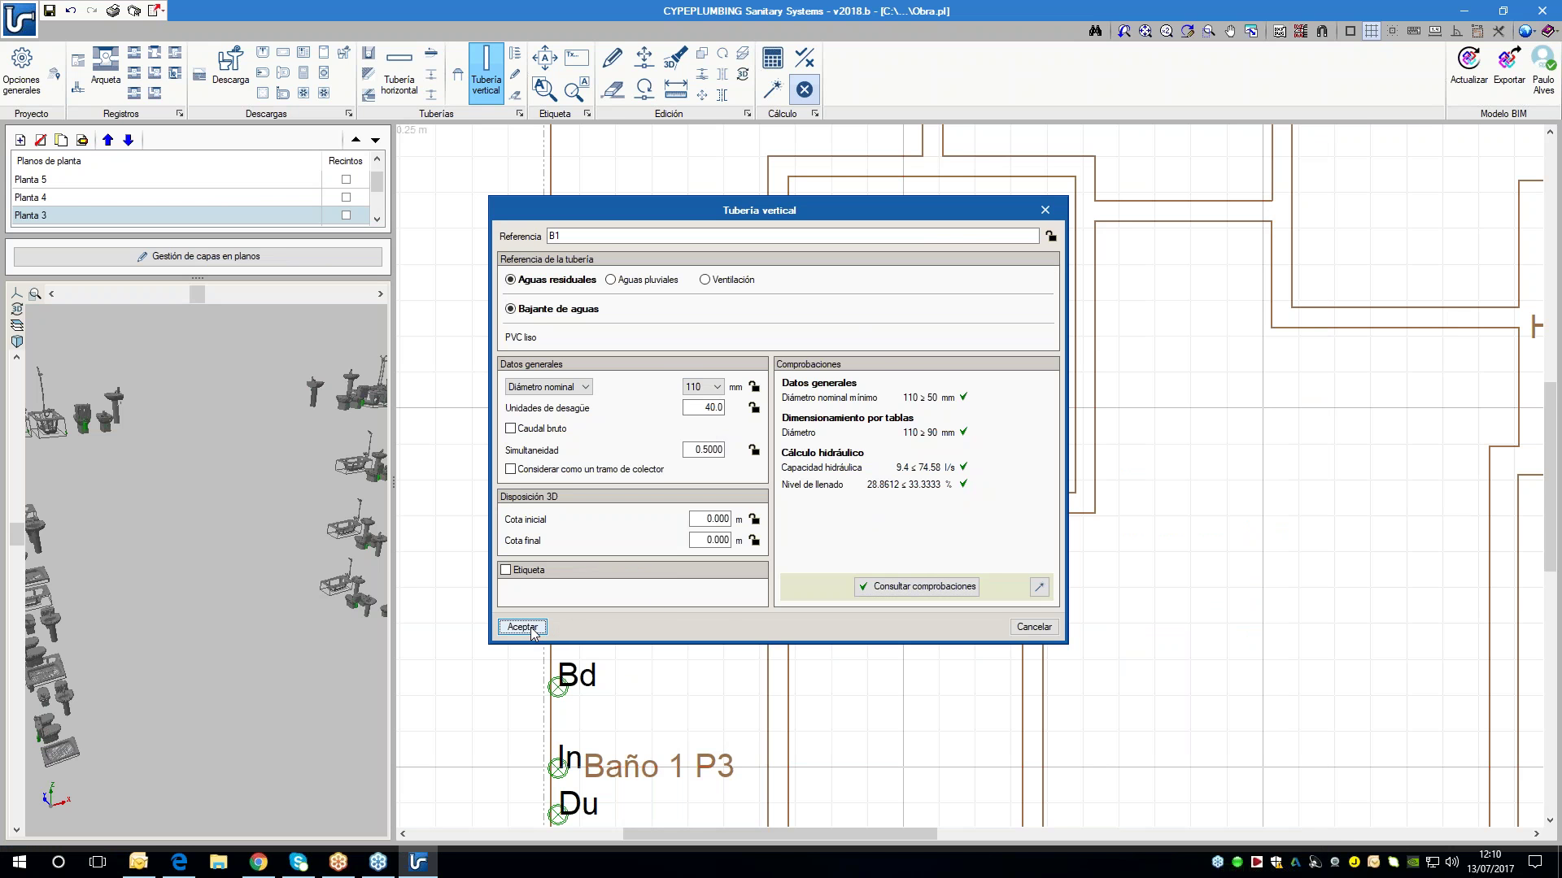
{"action": "scroll", "coordinate": [769, 570], "scroll_direction": "up", "scroll_amount": 1}
{"action": "scroll", "coordinate": [762, 585], "scroll_direction": "up", "scroll_amount": 1}
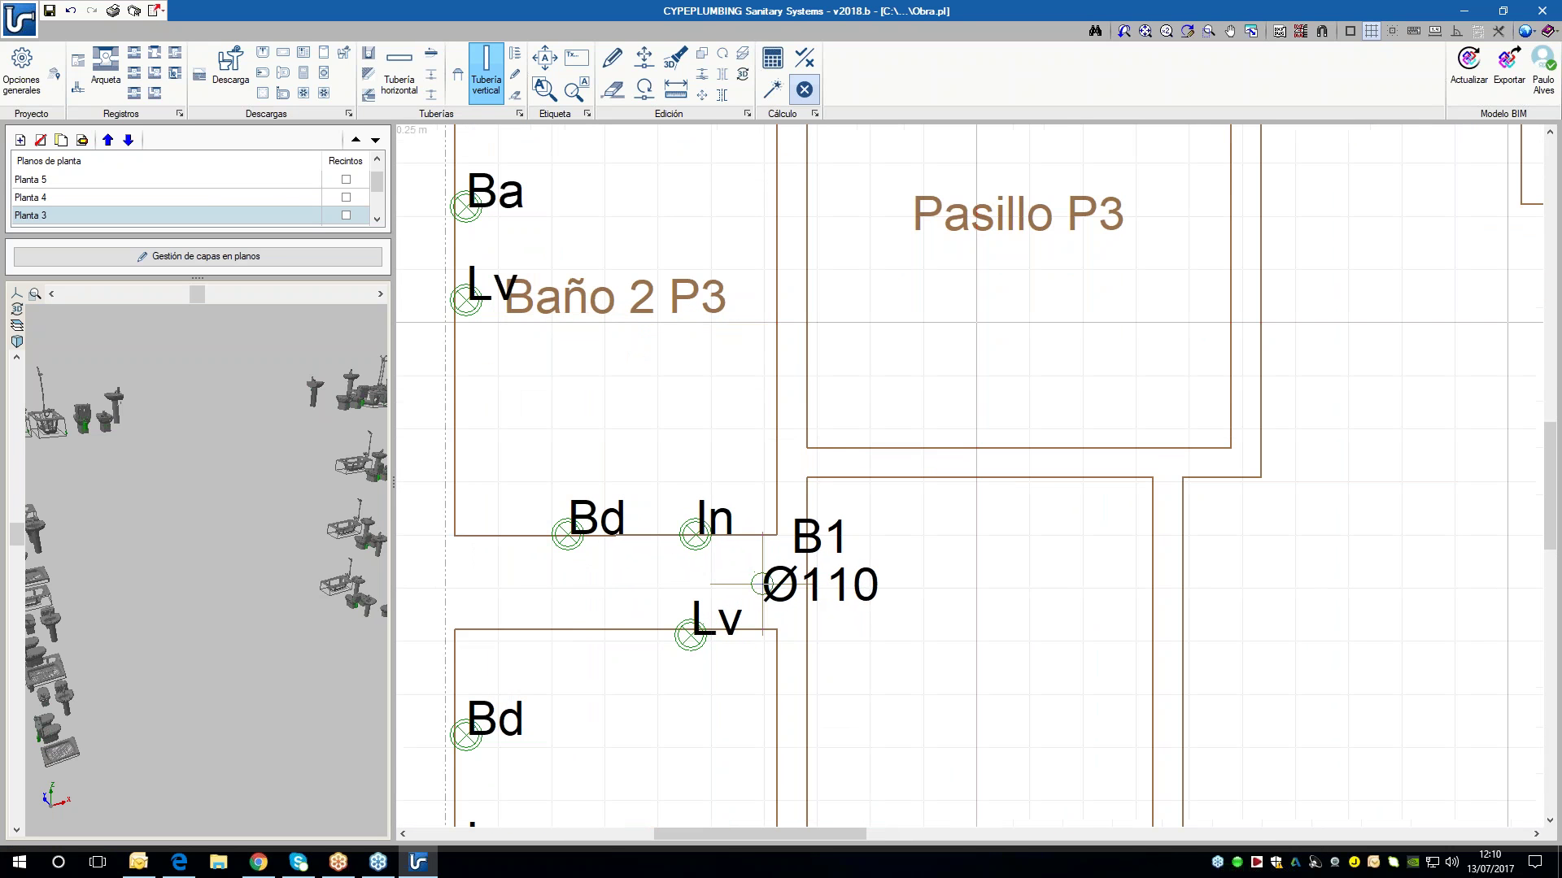
{"action": "left_click", "coordinate": [758, 571]}
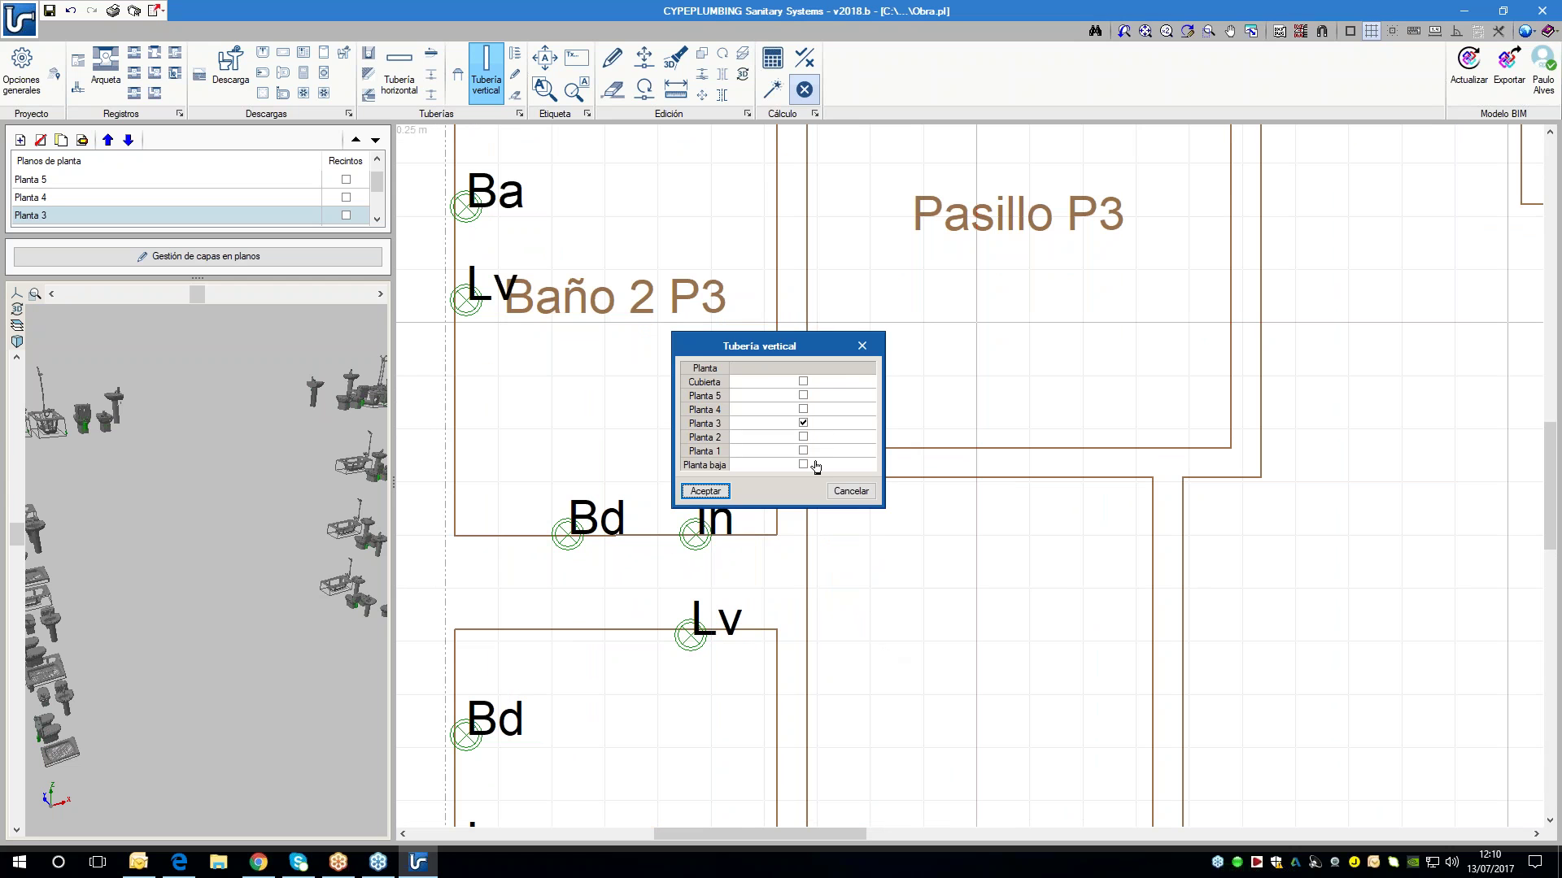
- Extend downpipe B1 to every floor by adding Cubierta, Planta 5, Planta 4, Planta 2, Planta 1 and Planta baja
{"action": "left_click", "coordinate": [803, 382]}
{"action": "left_click", "coordinate": [803, 395]}
{"action": "left_click", "coordinate": [803, 410]}
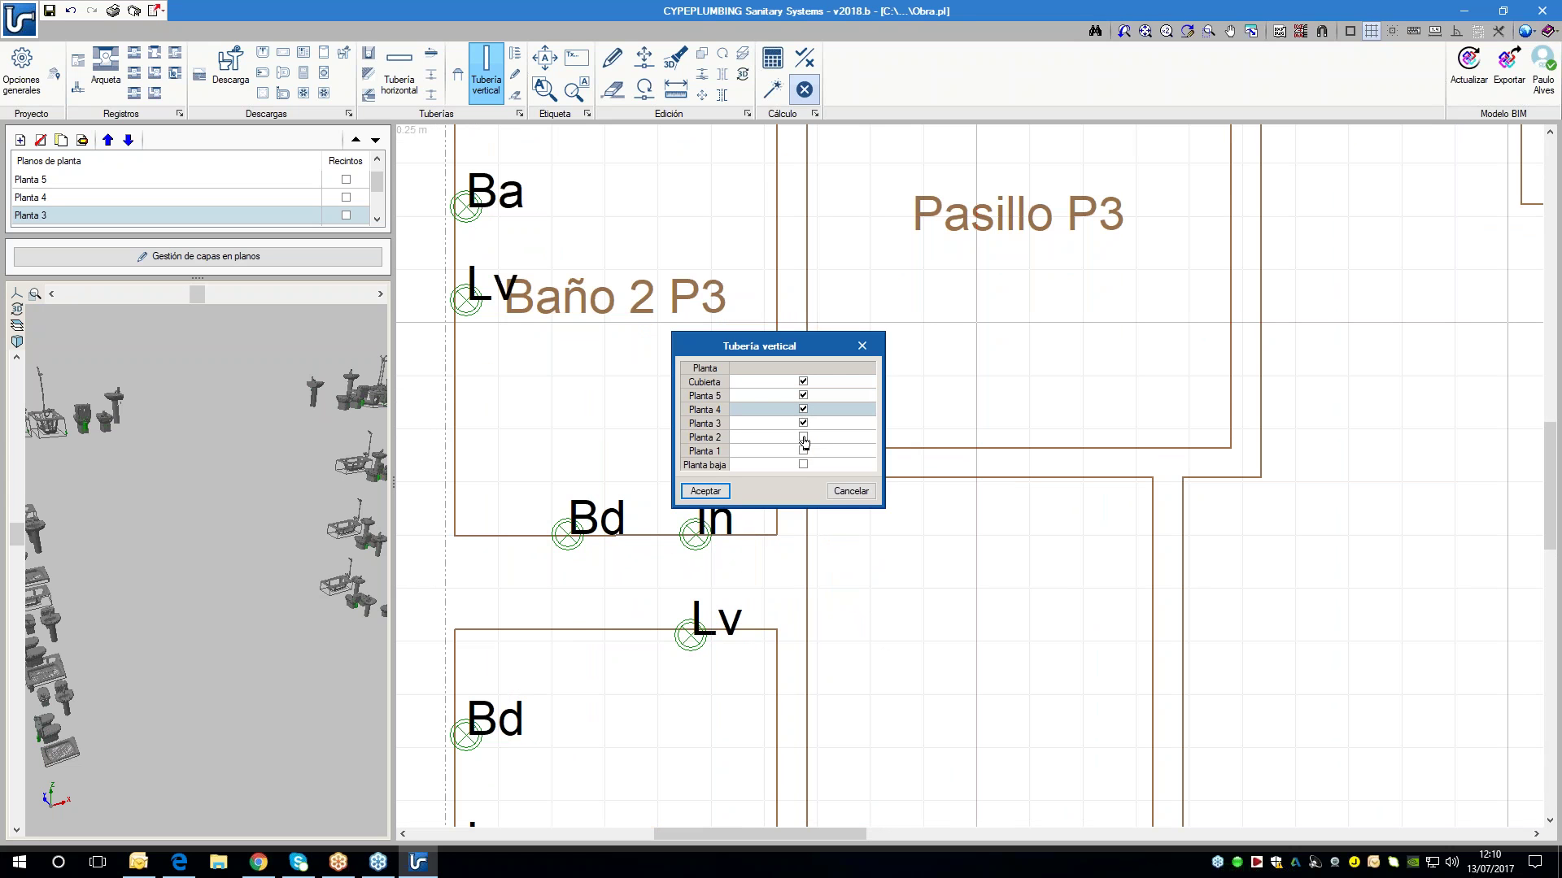
{"action": "left_click", "coordinate": [803, 437]}
{"action": "left_click", "coordinate": [803, 451]}
{"action": "left_click", "coordinate": [803, 464]}
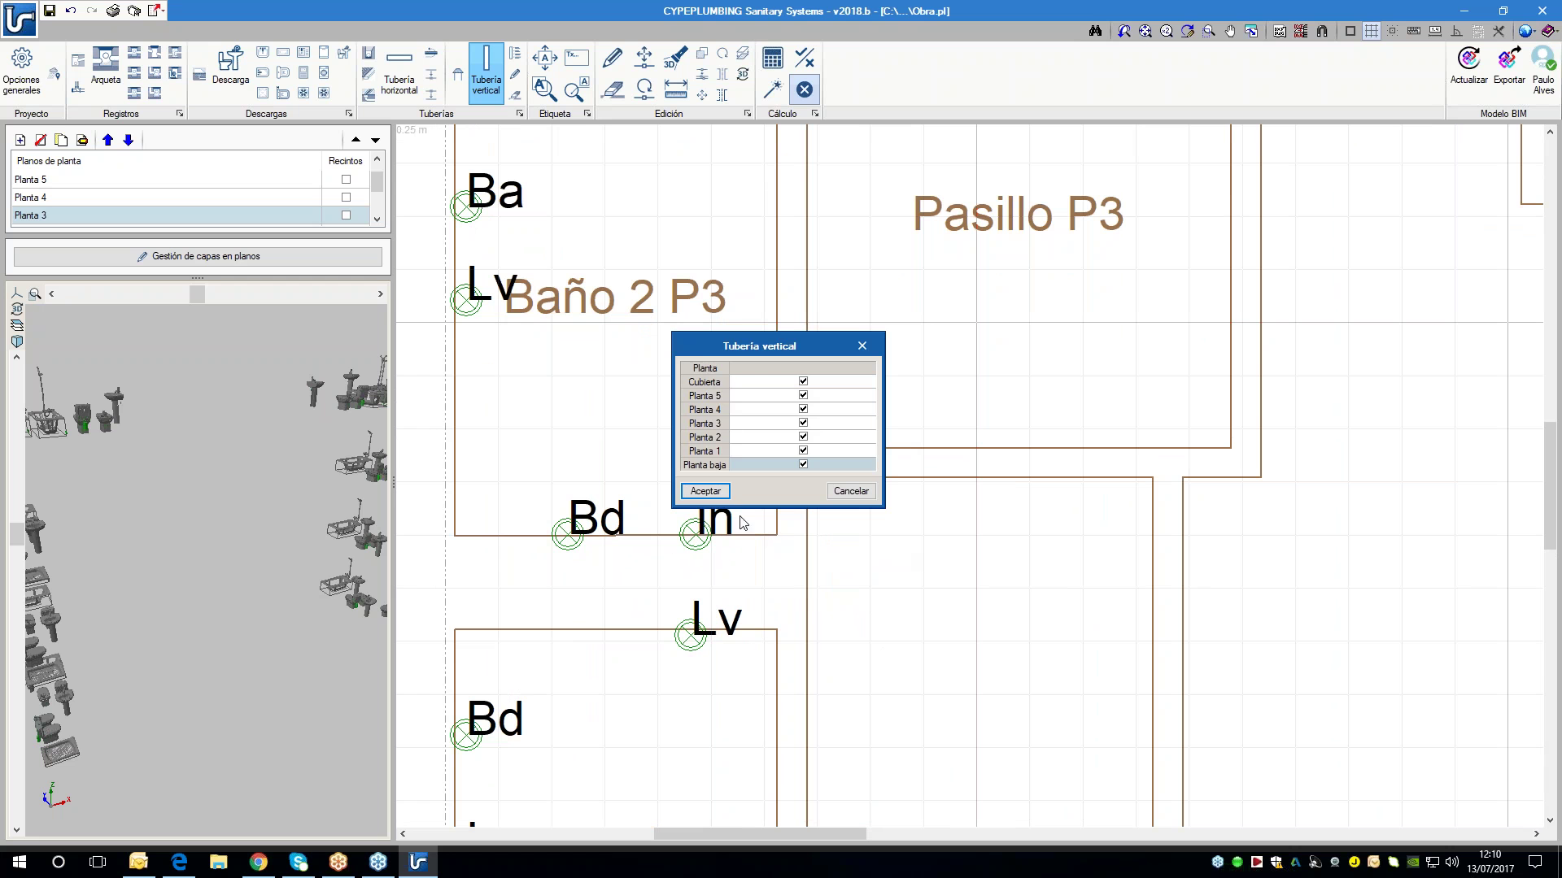
{"action": "left_click", "coordinate": [705, 491]}
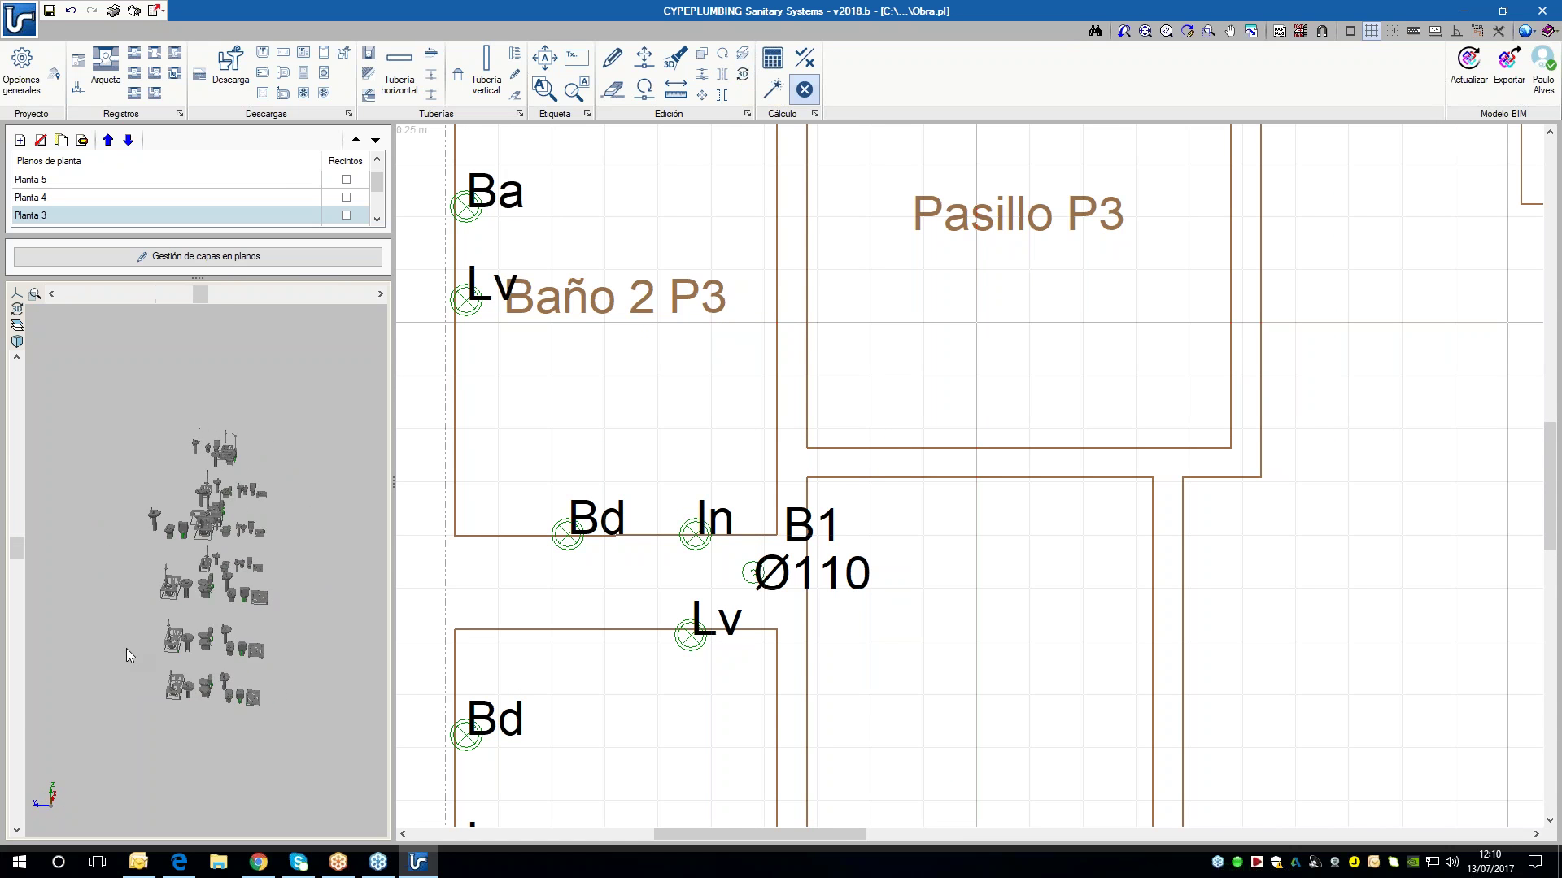
{"action": "scroll", "coordinate": [793, 621], "scroll_direction": "up", "scroll_amount": 3}
{"action": "middle_click_drag", "start_coordinate": [709, 574], "coordinate": [793, 622]}
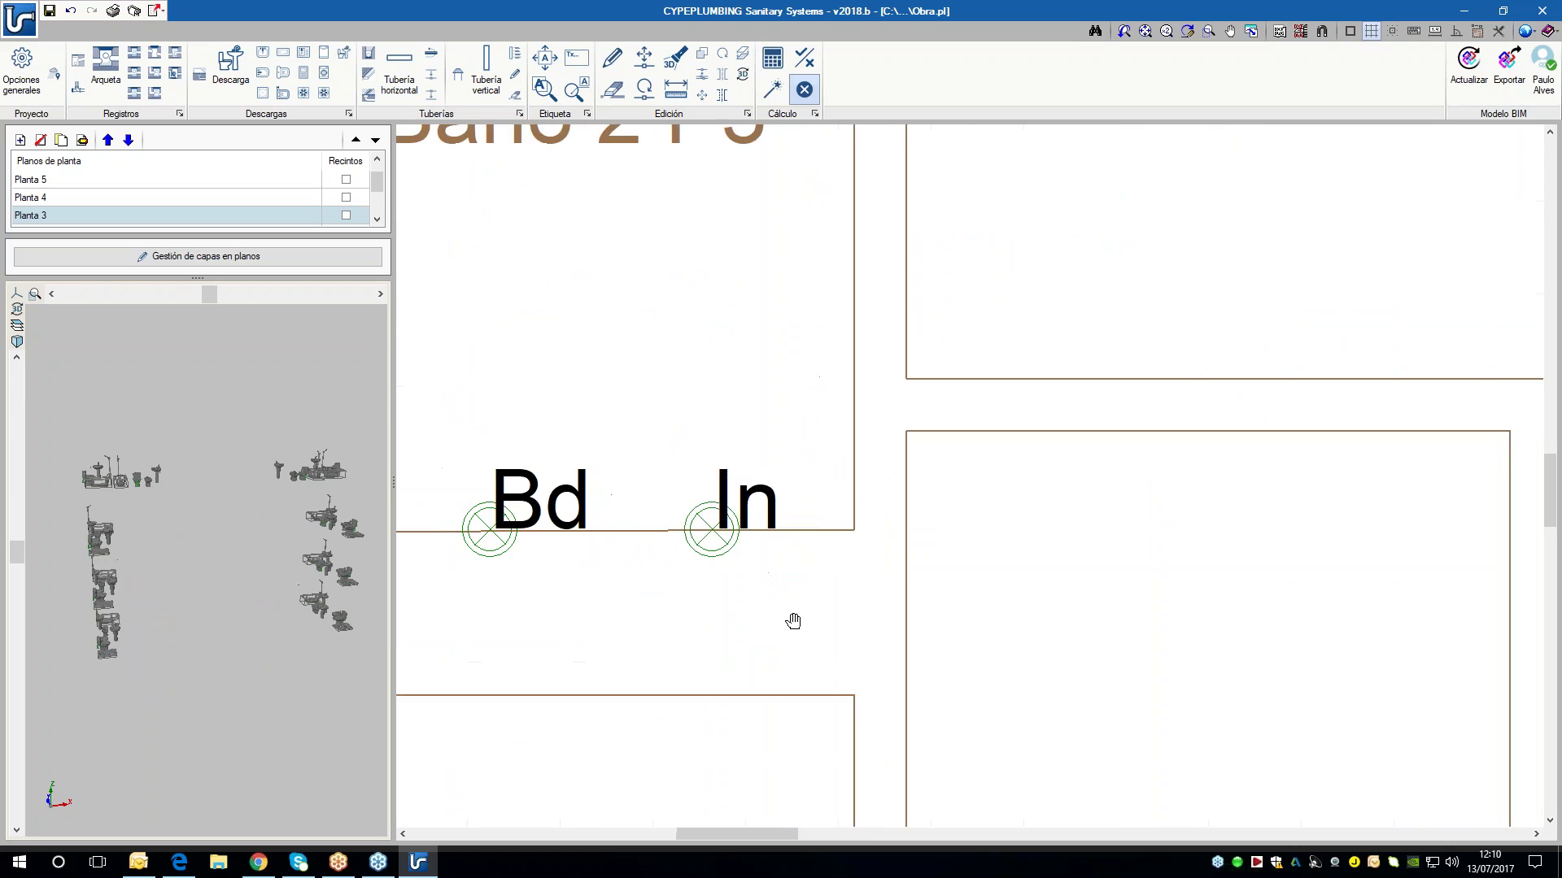
{"action": "scroll", "coordinate": [892, 610], "scroll_direction": "down", "scroll_amount": 3}
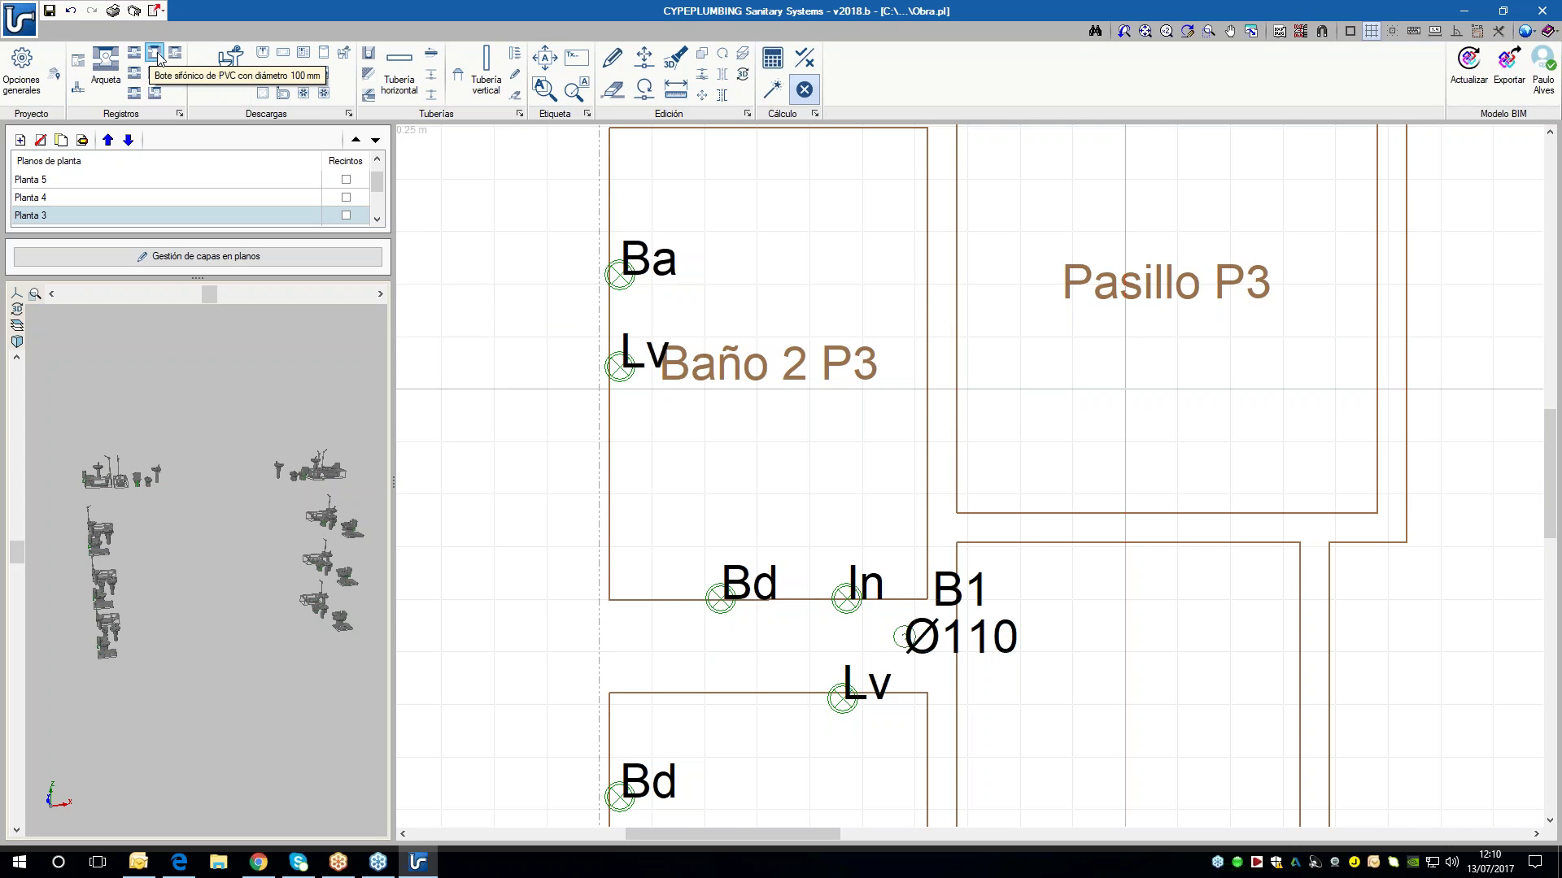
{"action": "left_click", "coordinate": [158, 57]}
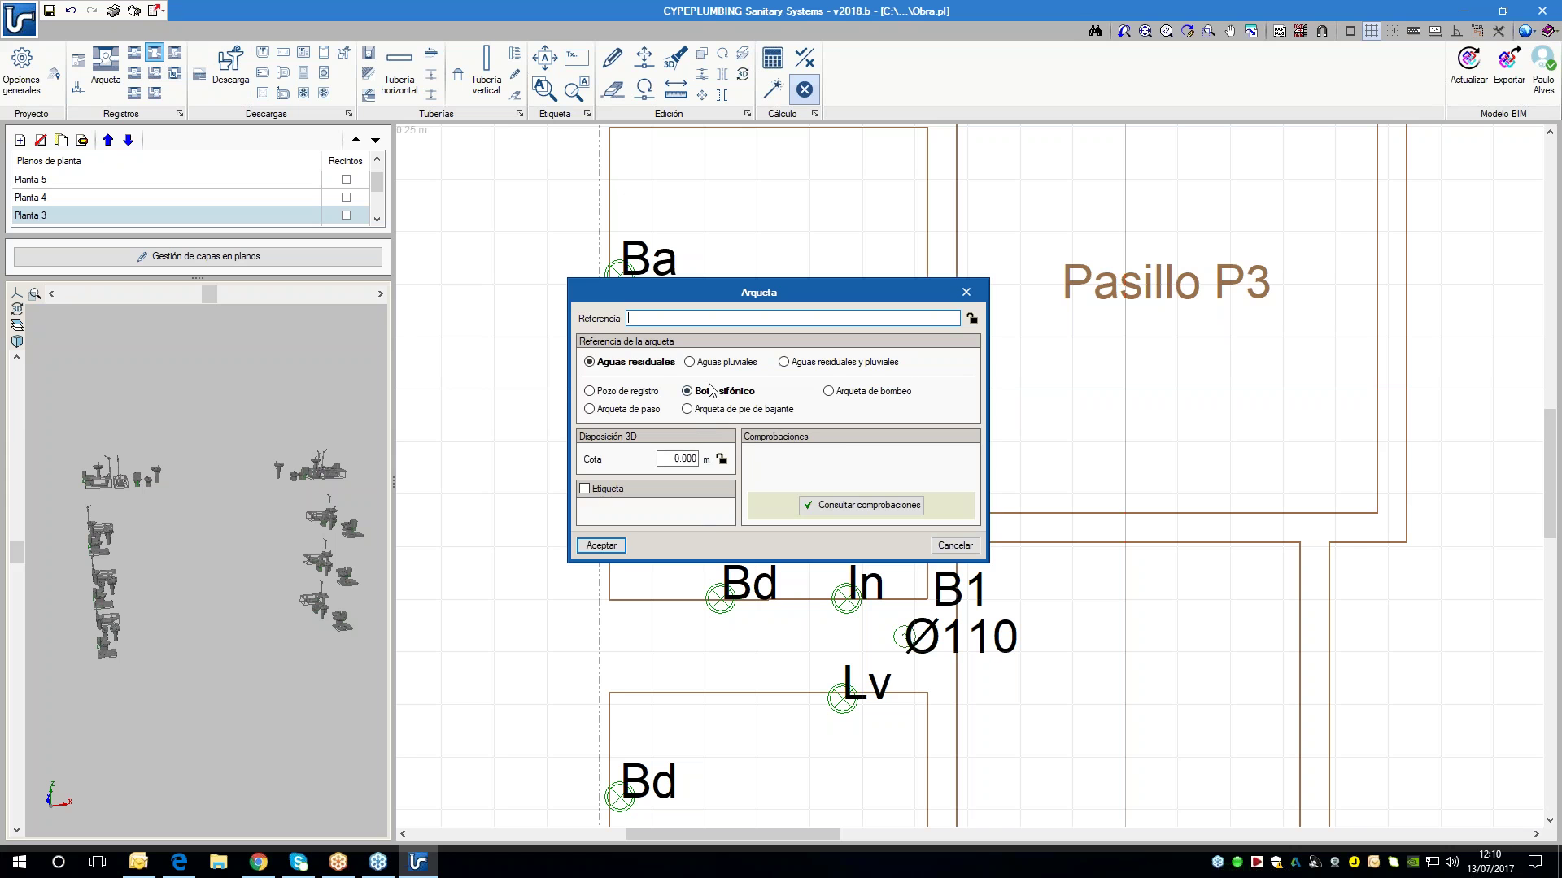
{"action": "left_click", "coordinate": [620, 545]}
{"action": "left_click", "coordinate": [783, 428]}
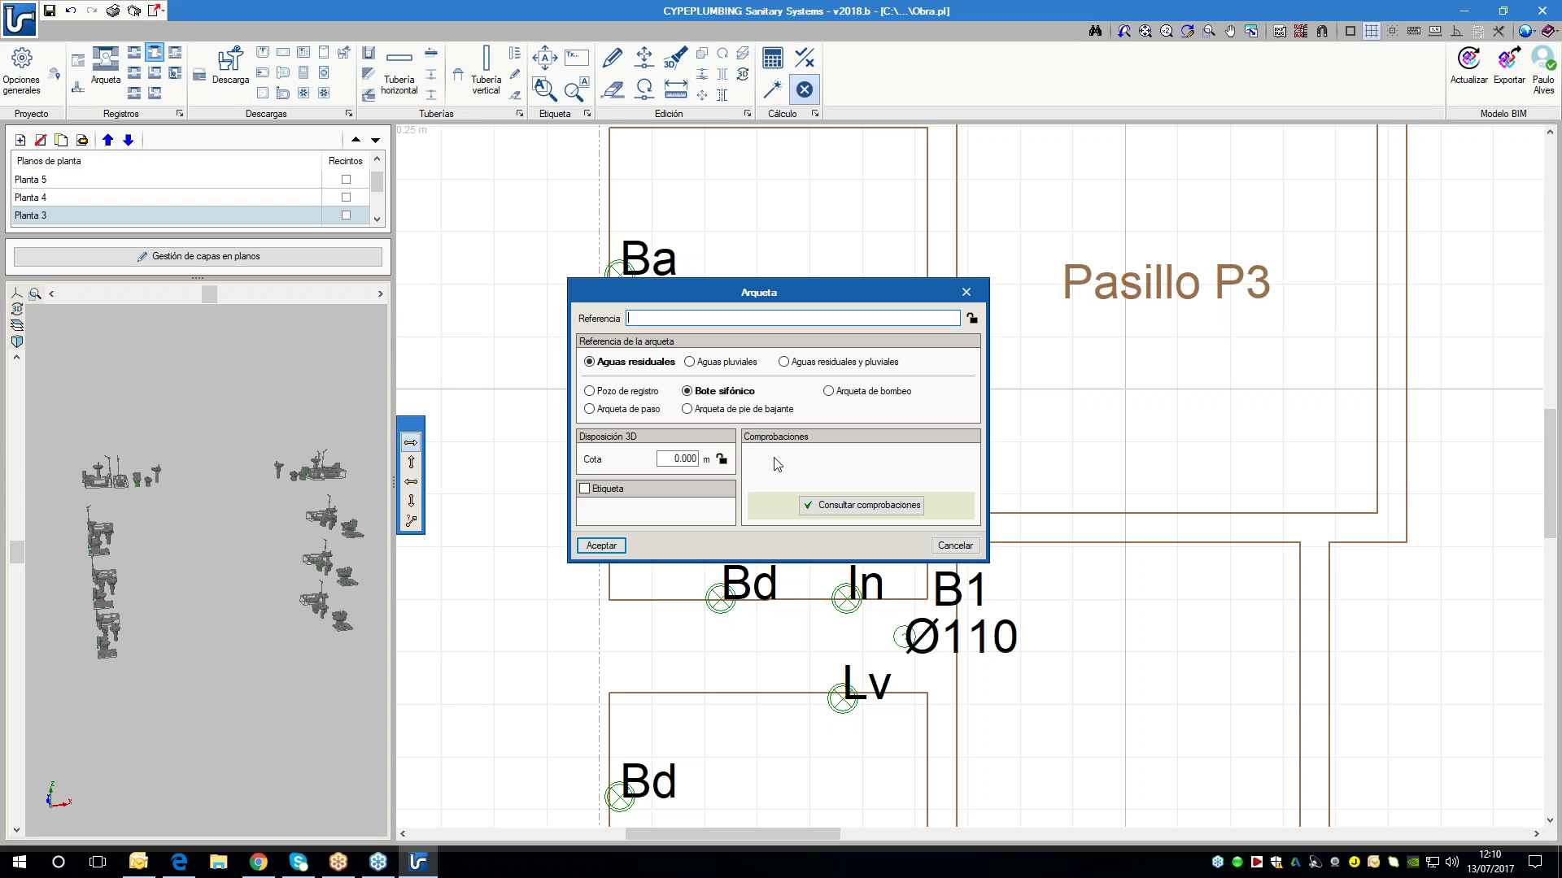
{"action": "left_click", "coordinate": [946, 545]}
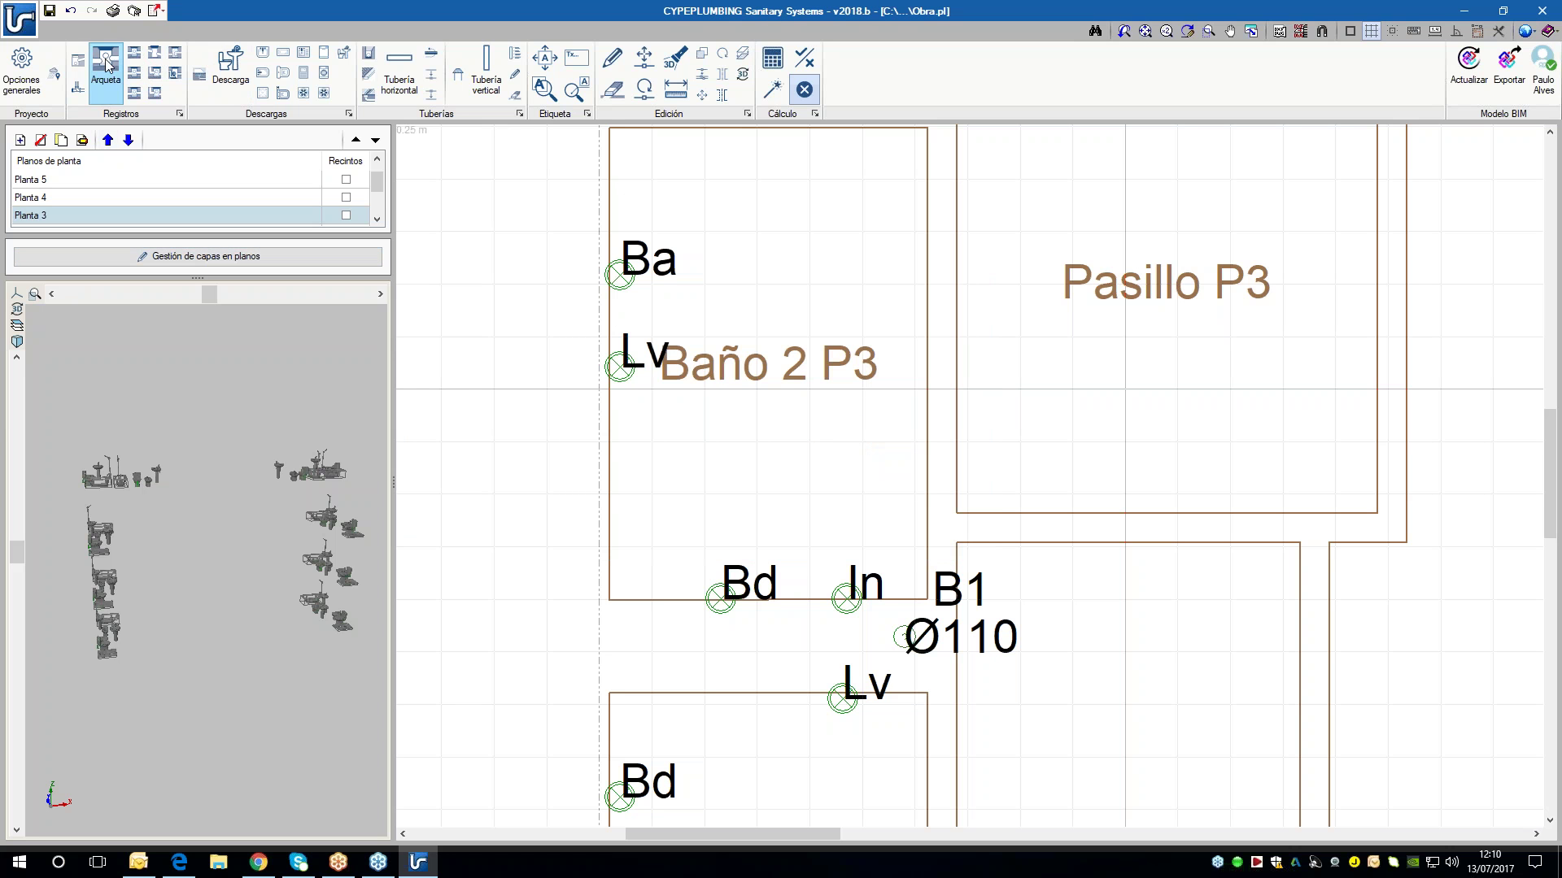
- Configure a wastewater siphon trap (Bote sifónico) with its label enabled but without showing Referencia or Cota
{"action": "left_click", "coordinate": [151, 52]}
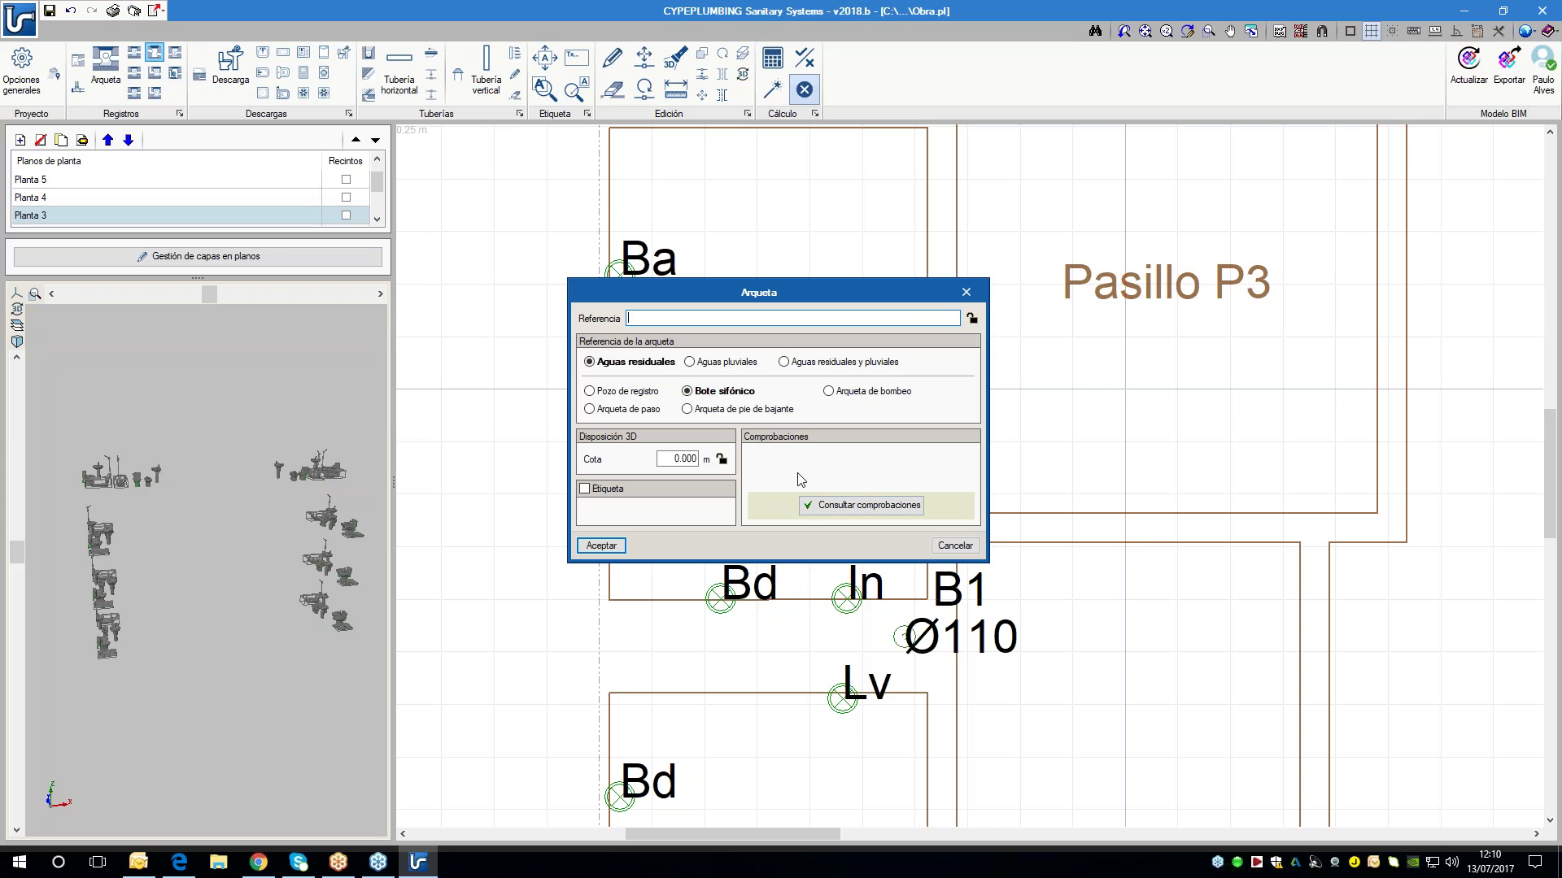
{"action": "left_click", "coordinate": [602, 490]}
{"action": "left_click", "coordinate": [659, 512]}
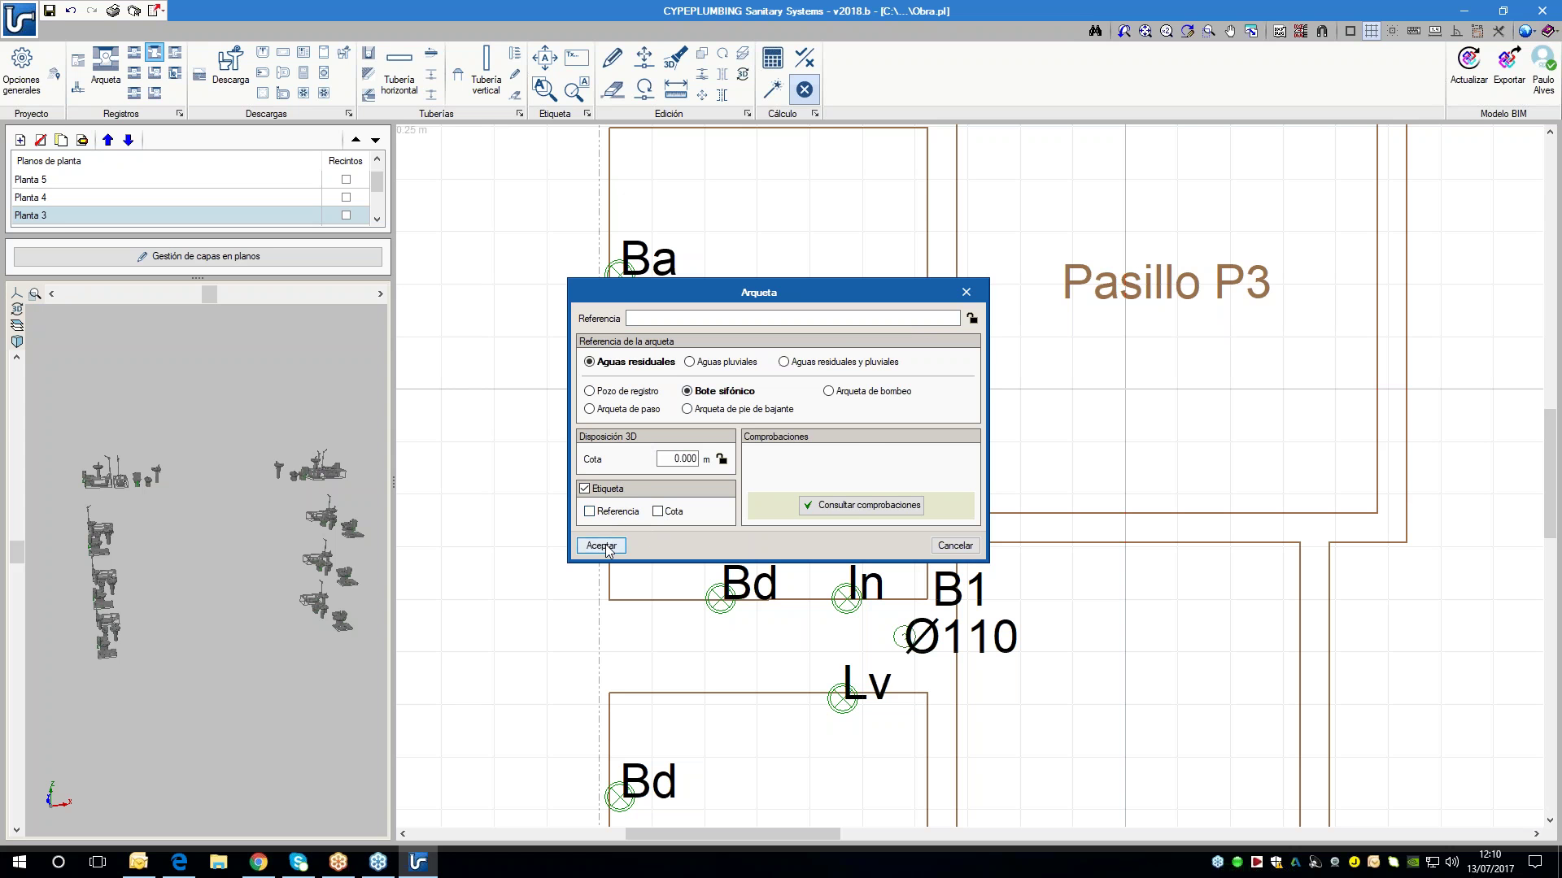
{"action": "left_click", "coordinate": [606, 544]}
{"action": "left_click", "coordinate": [776, 410]}
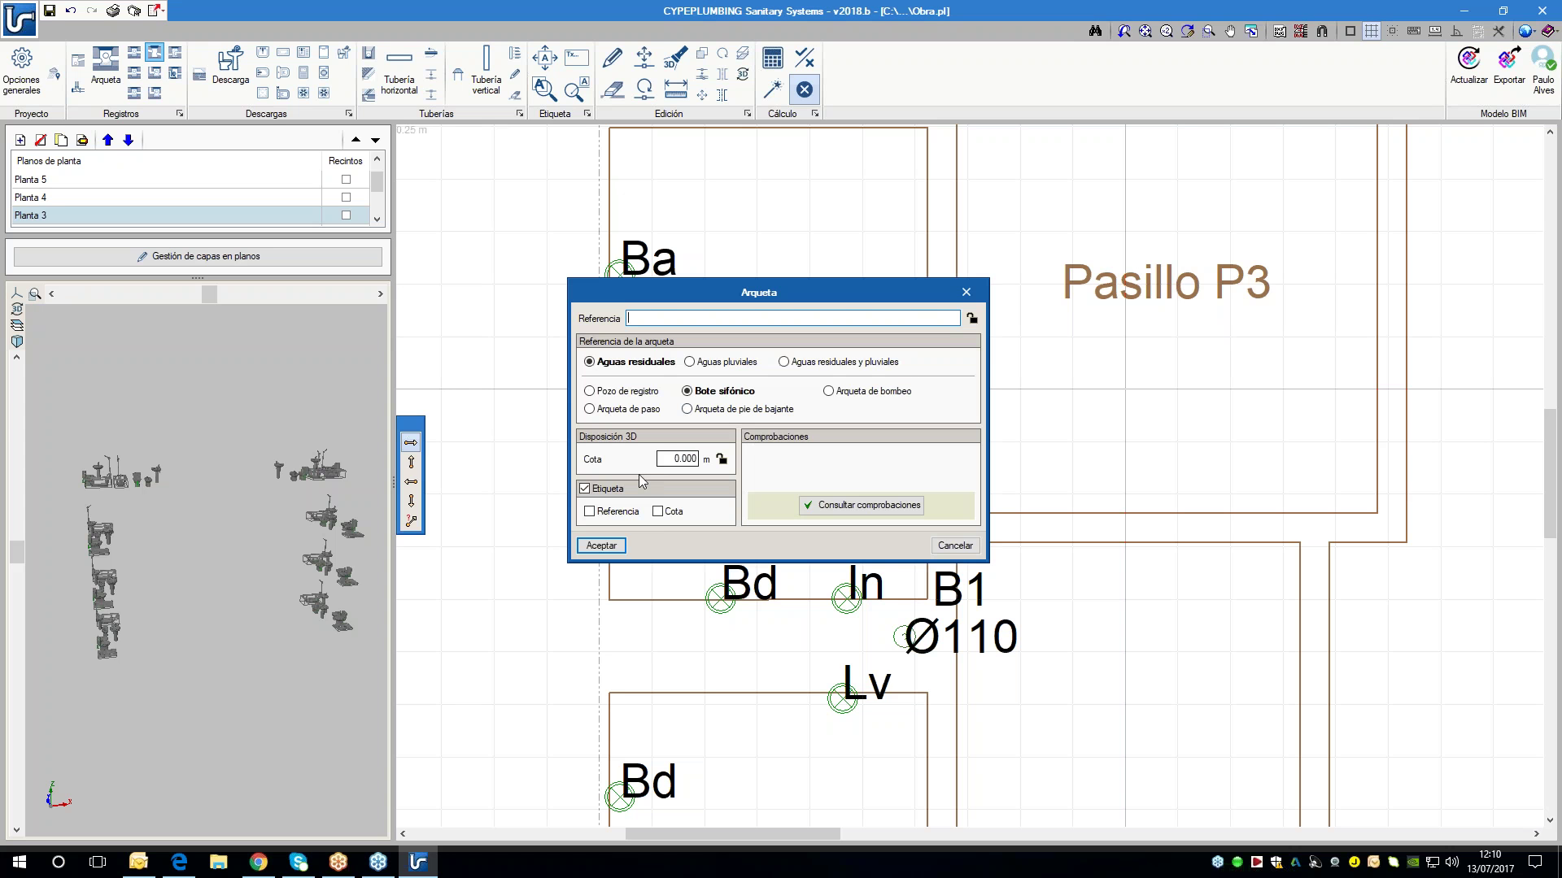
{"action": "left_click", "coordinate": [658, 511]}
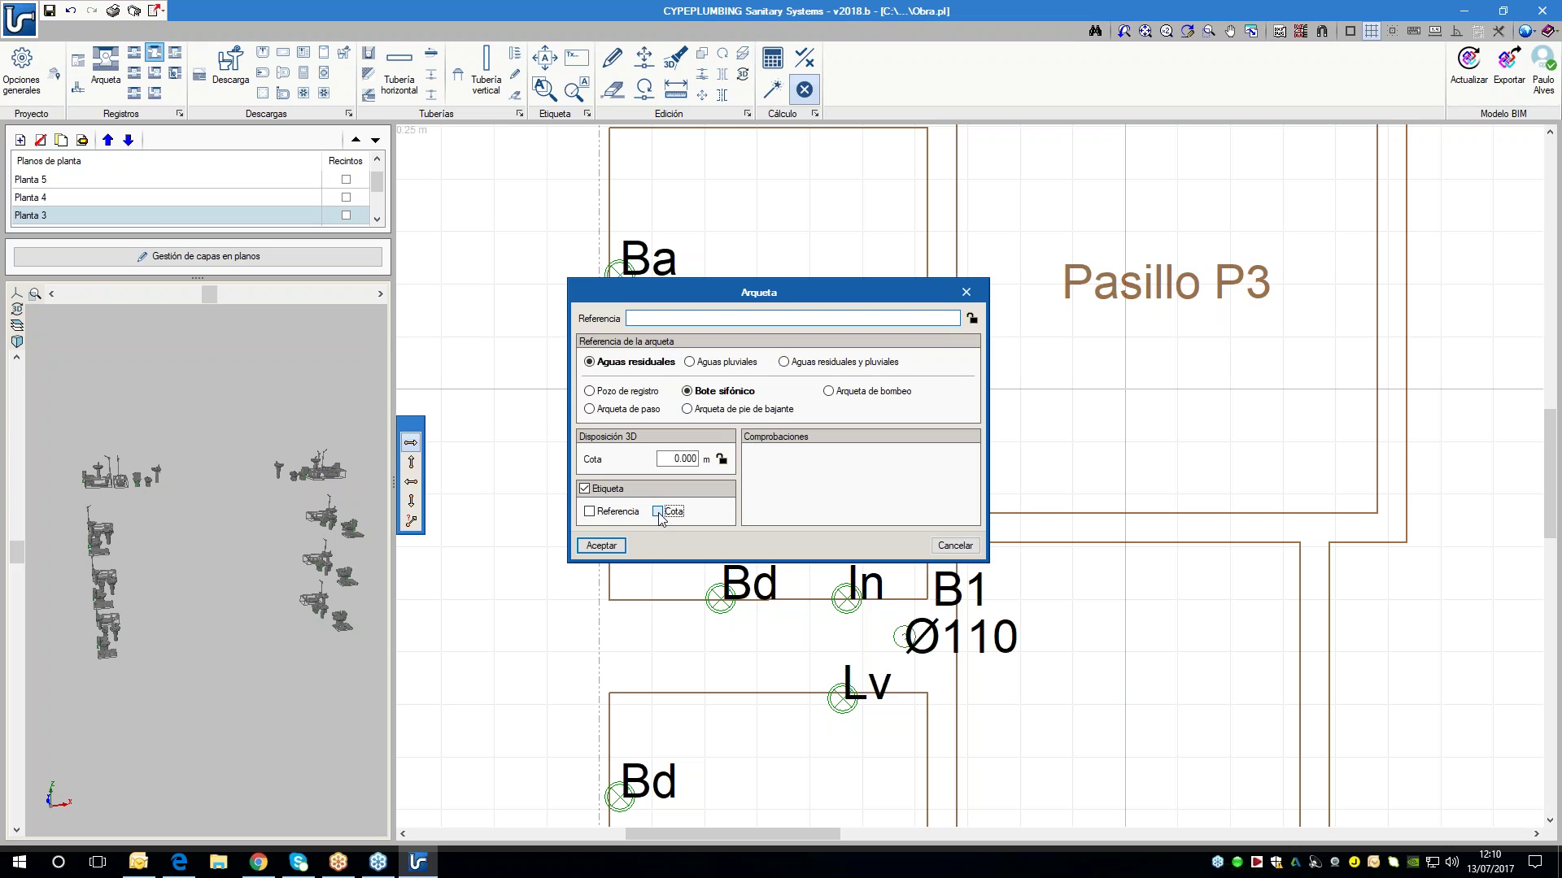
{"action": "left_click", "coordinate": [620, 547]}
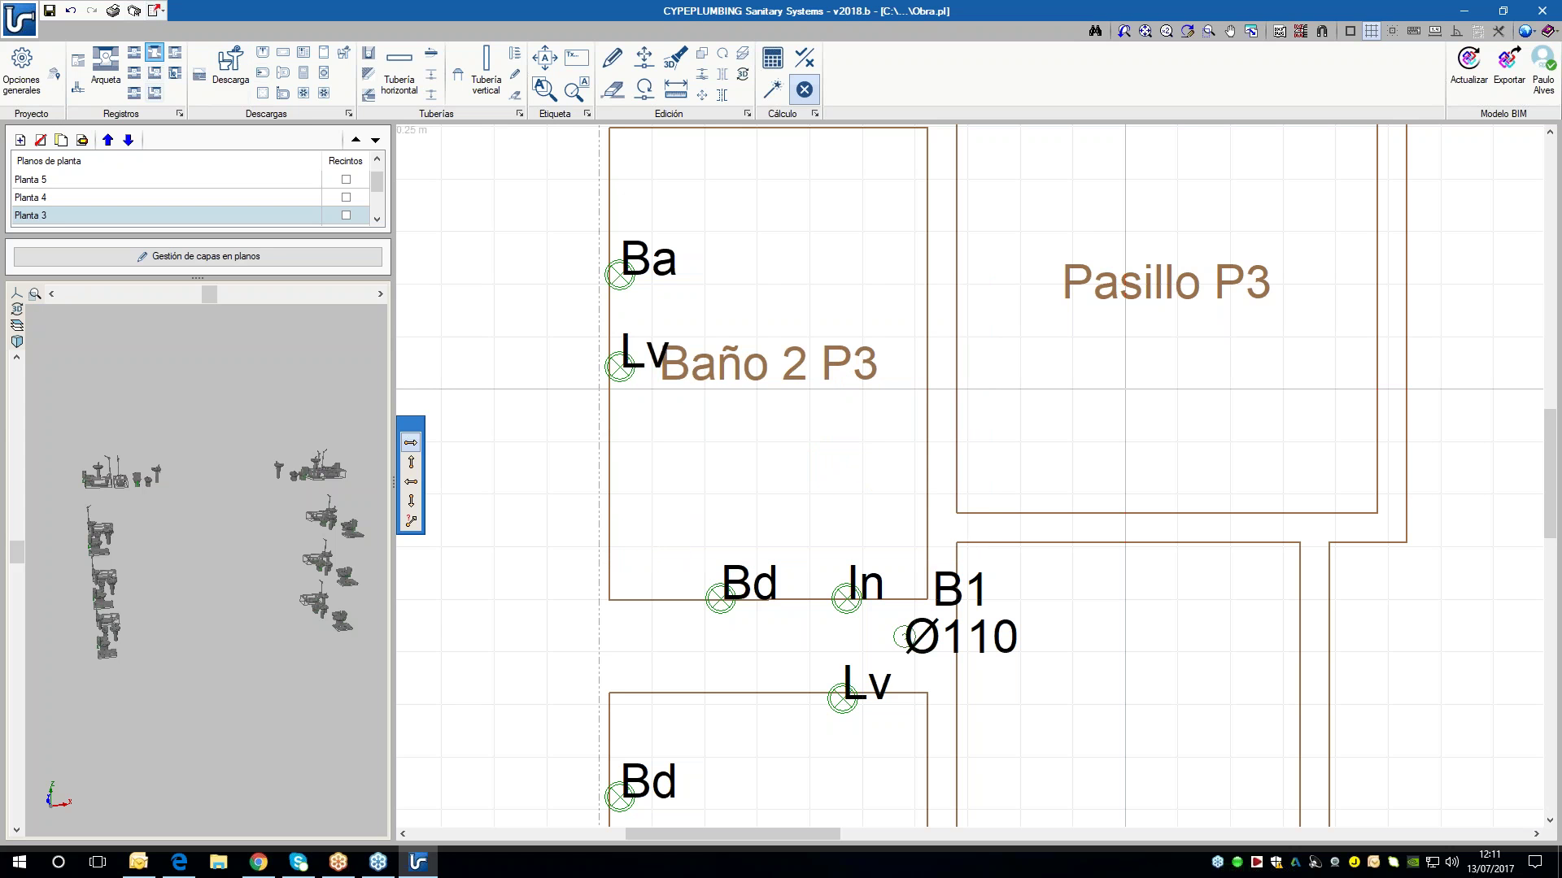
{"action": "left_click", "coordinate": [750, 472]}
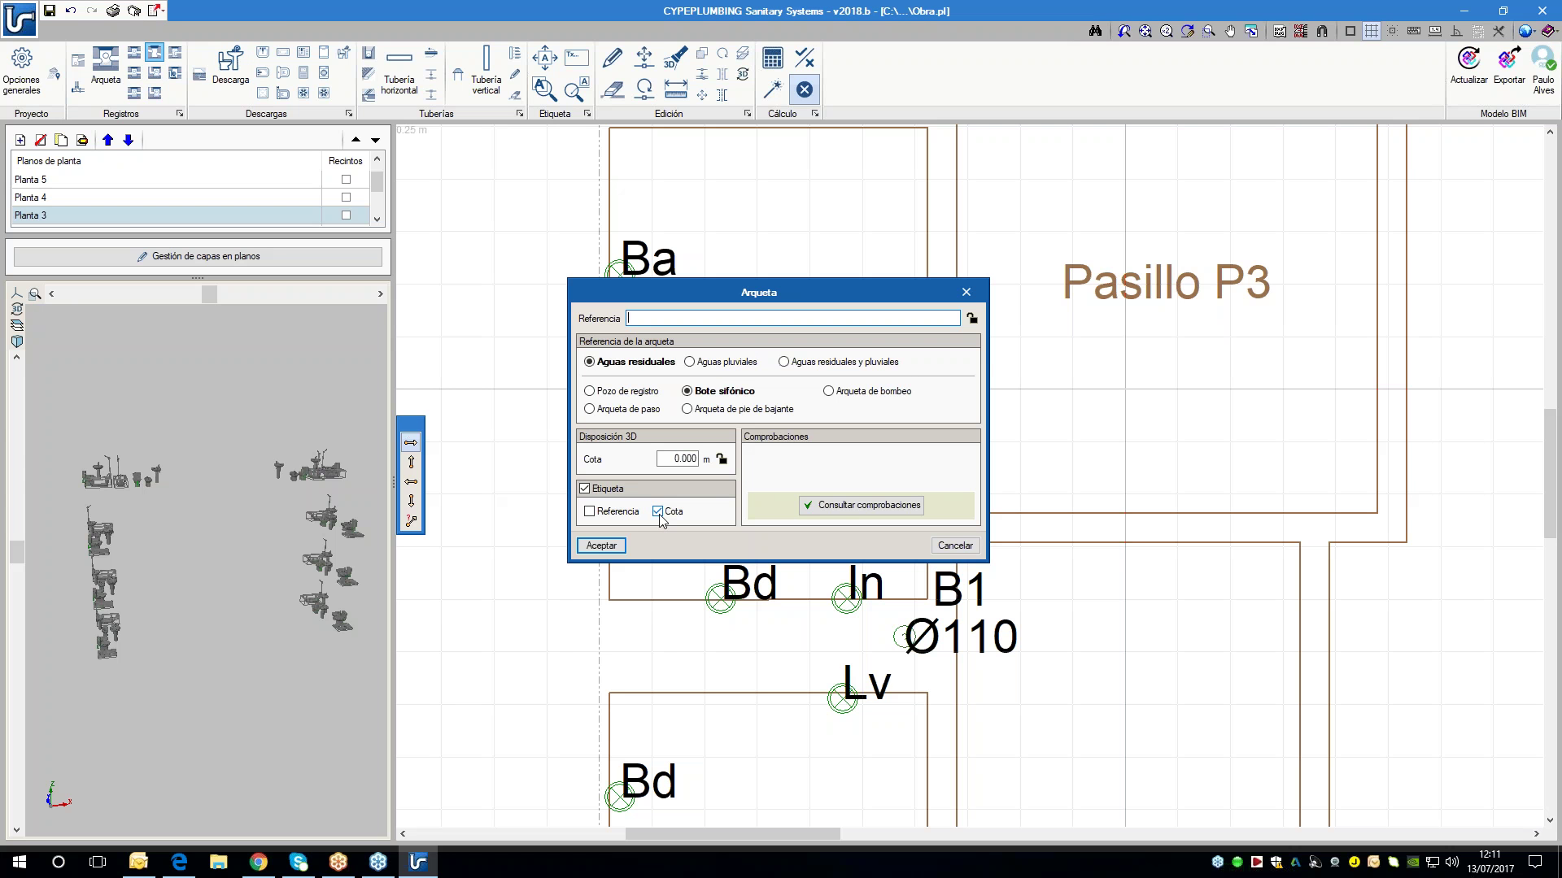
{"action": "left_click", "coordinate": [692, 458]}
{"action": "left_click", "coordinate": [658, 511]}
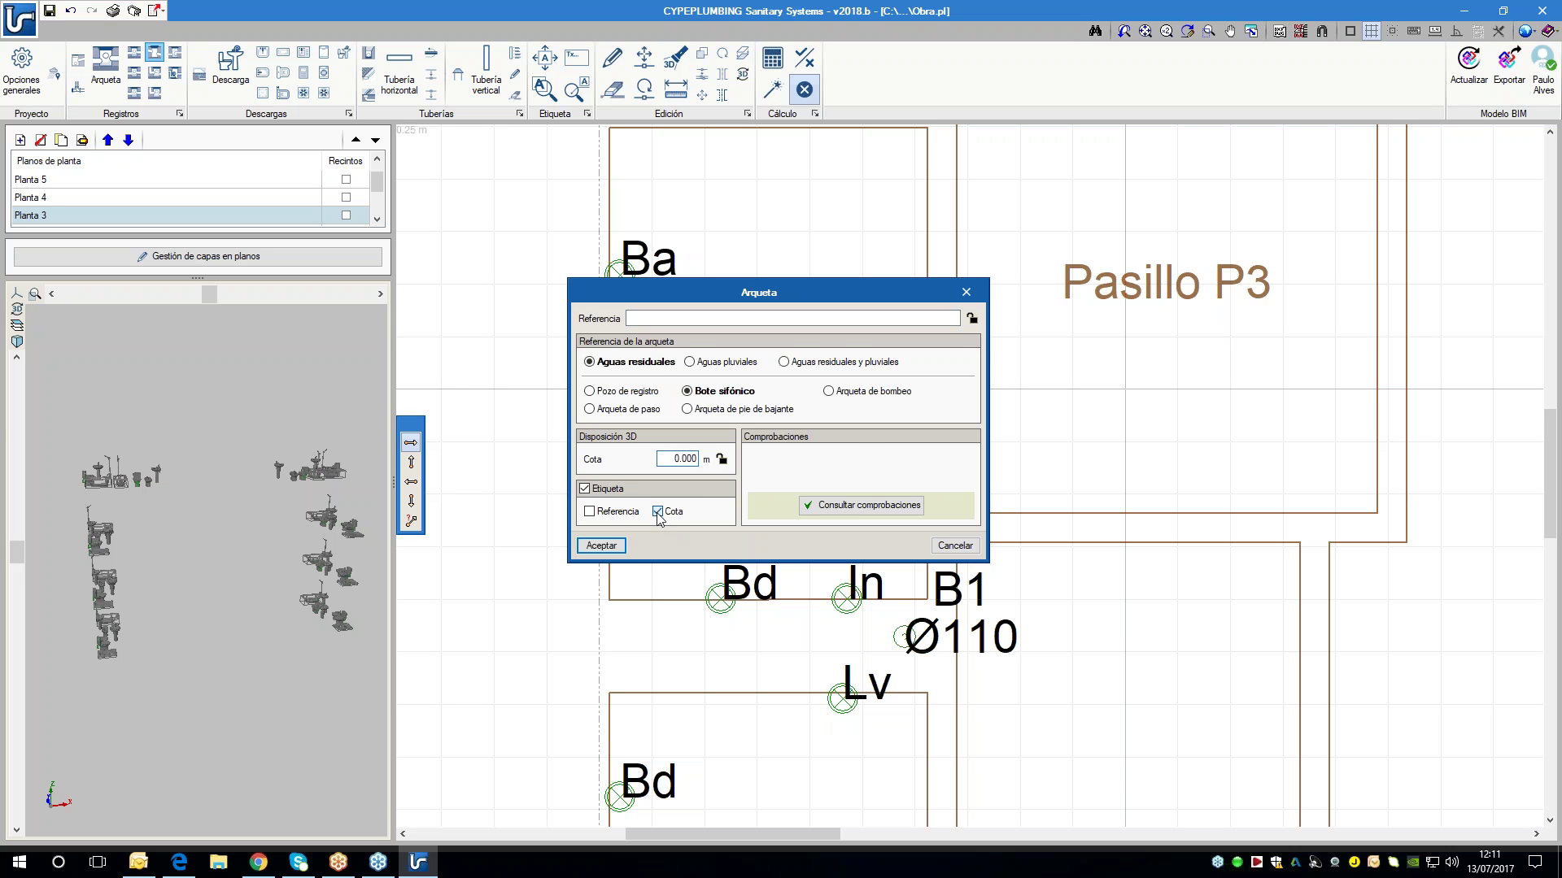
{"action": "left_click", "coordinate": [618, 546]}
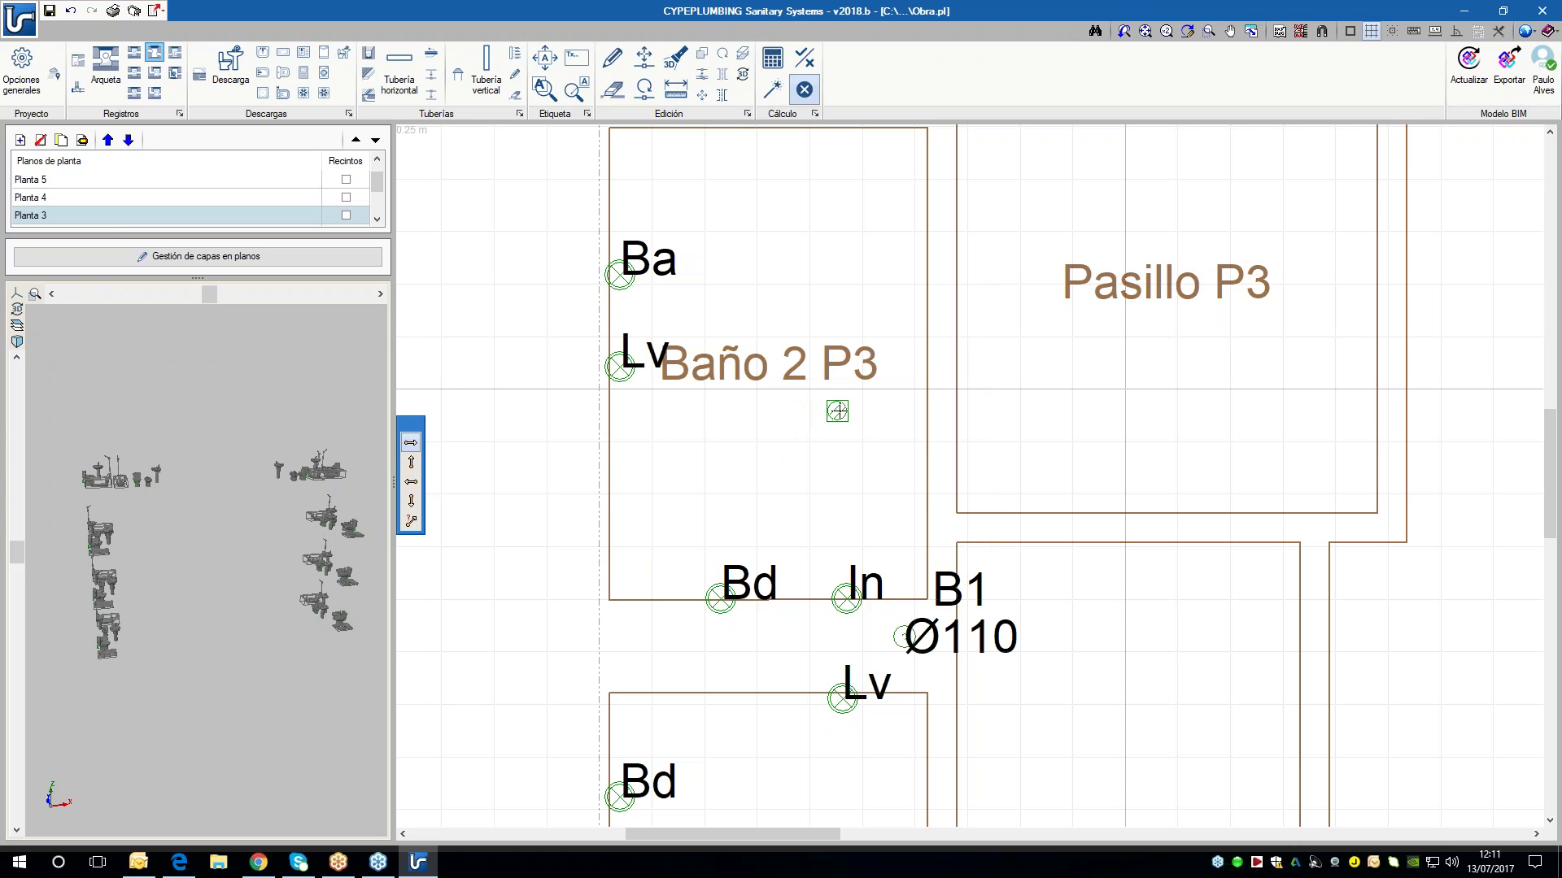
- Place the siphon trap in Baño 2 P3, below the room name and near the wall facing the Pasillo
{"action": "left_click", "coordinate": [871, 419]}
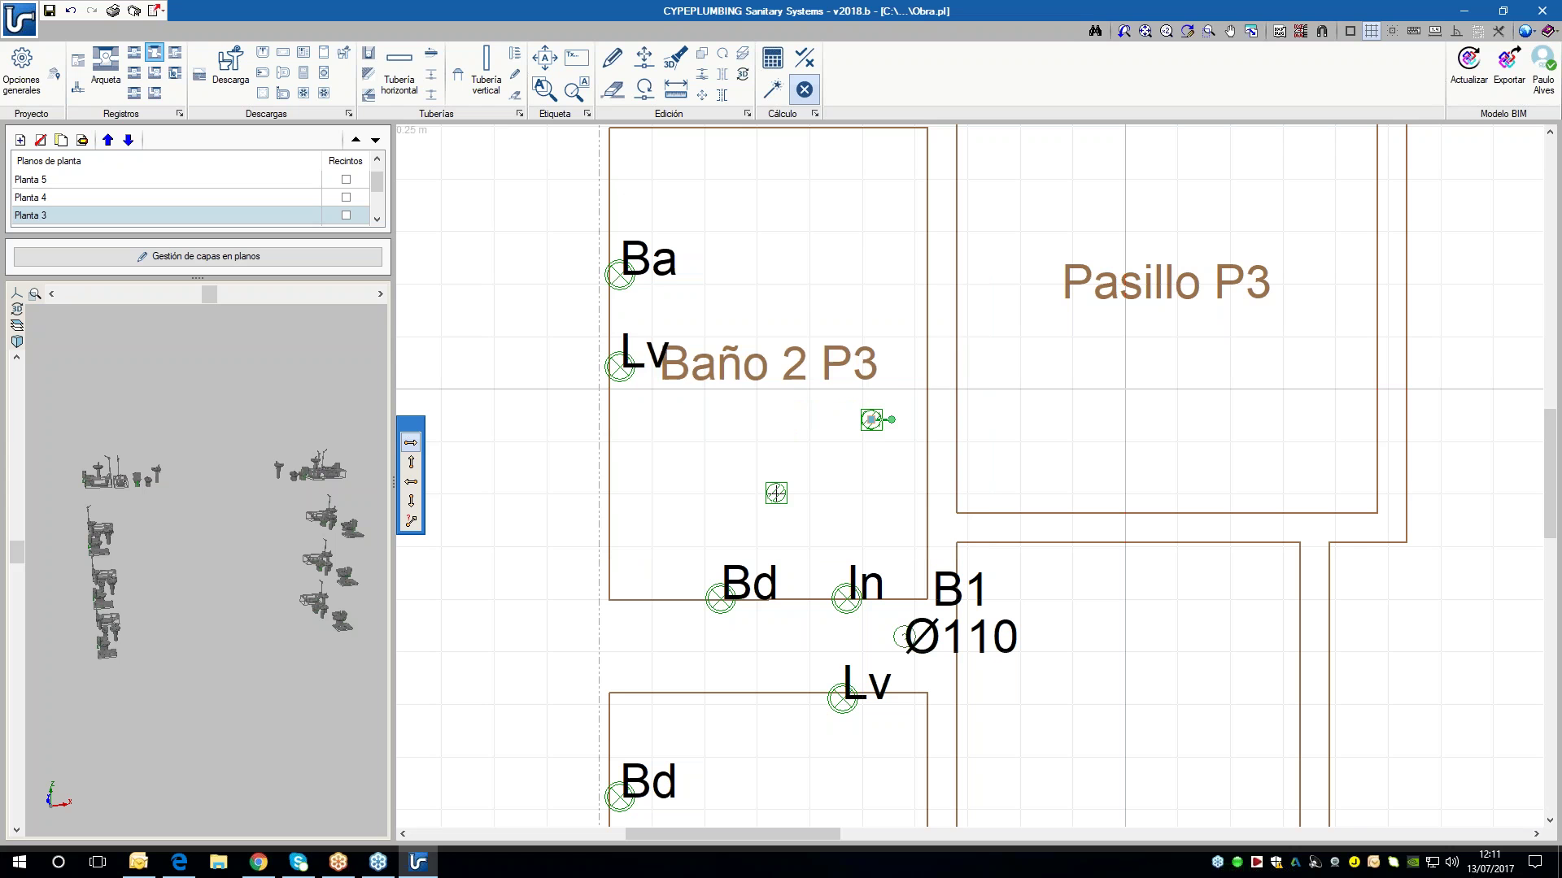
{"action": "left_click", "coordinate": [776, 497]}
{"action": "left_click", "coordinate": [953, 545]}
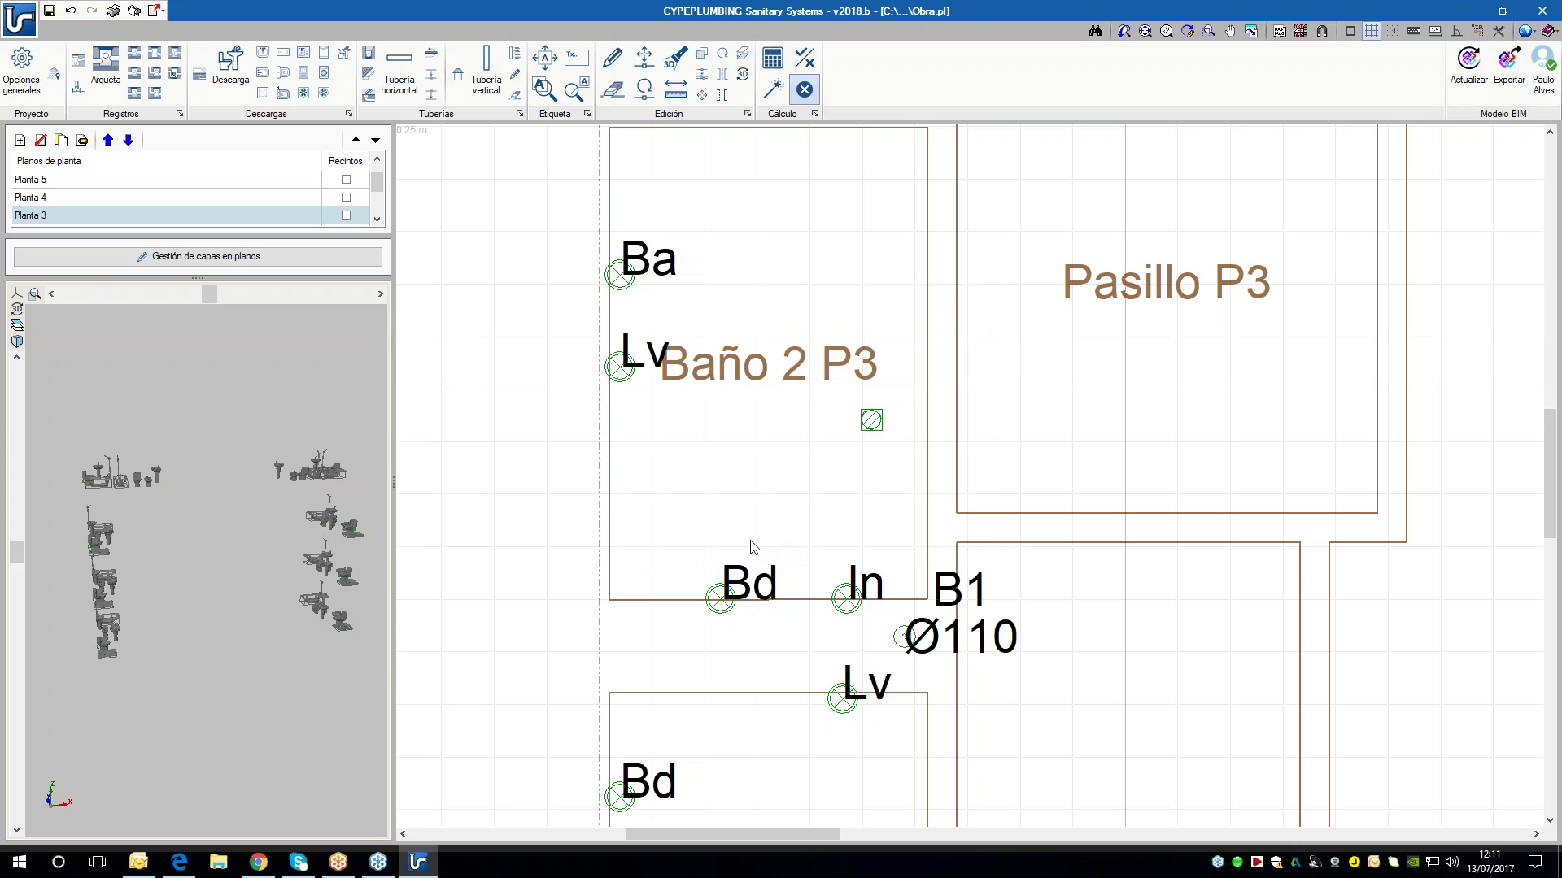
- Draw a Derivación individual wastewater pipe of 32 mm at 1% slope from bathtub outlet Ba to the siphon trap
{"action": "left_click", "coordinate": [412, 85]}
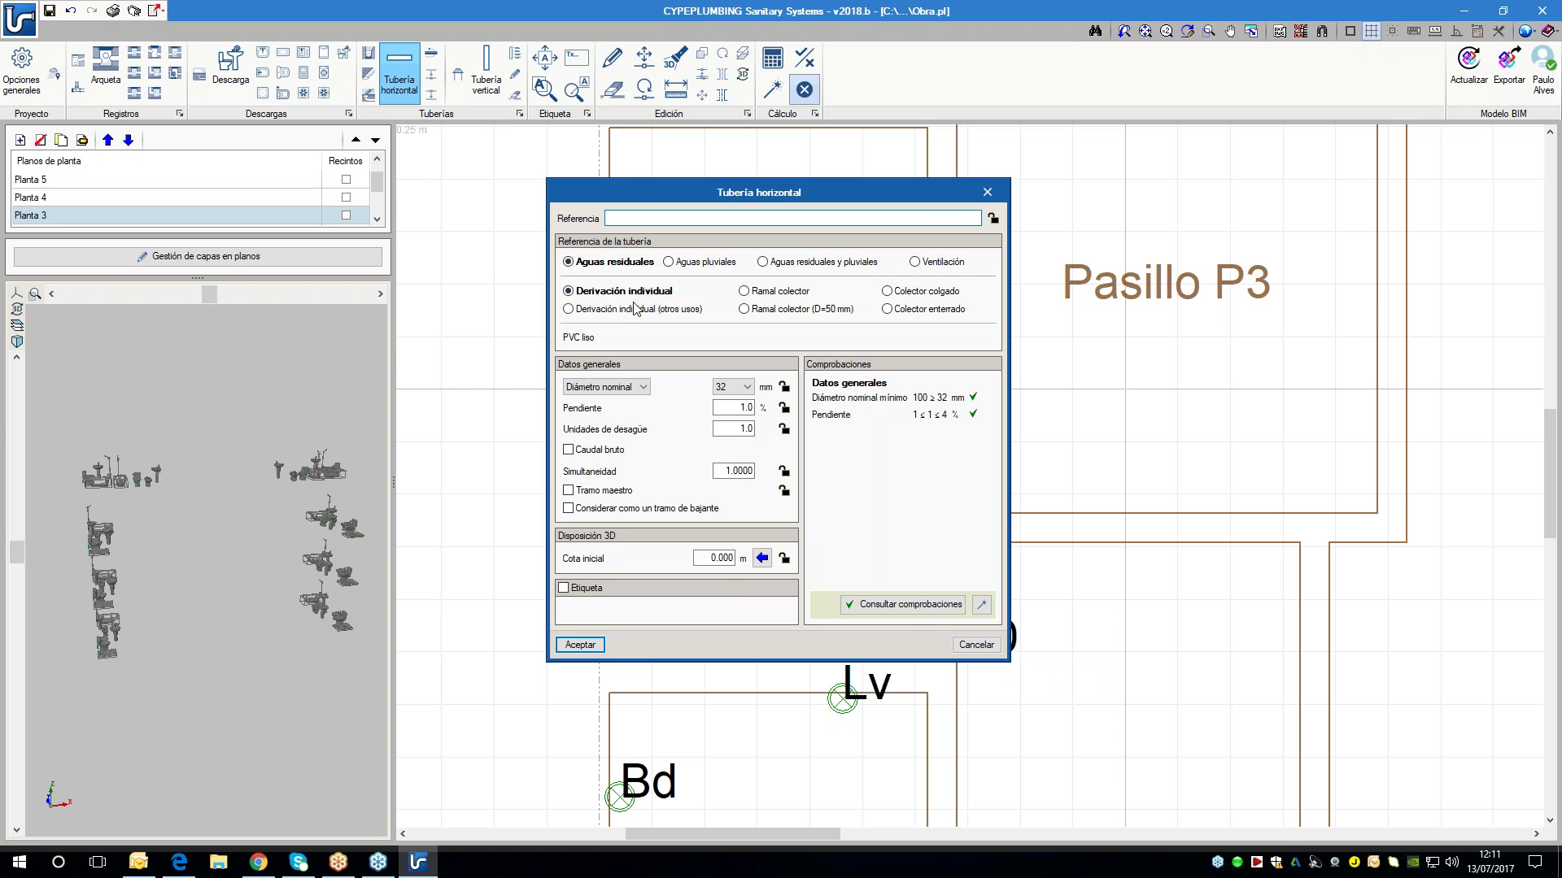
{"action": "left_click", "coordinate": [587, 645]}
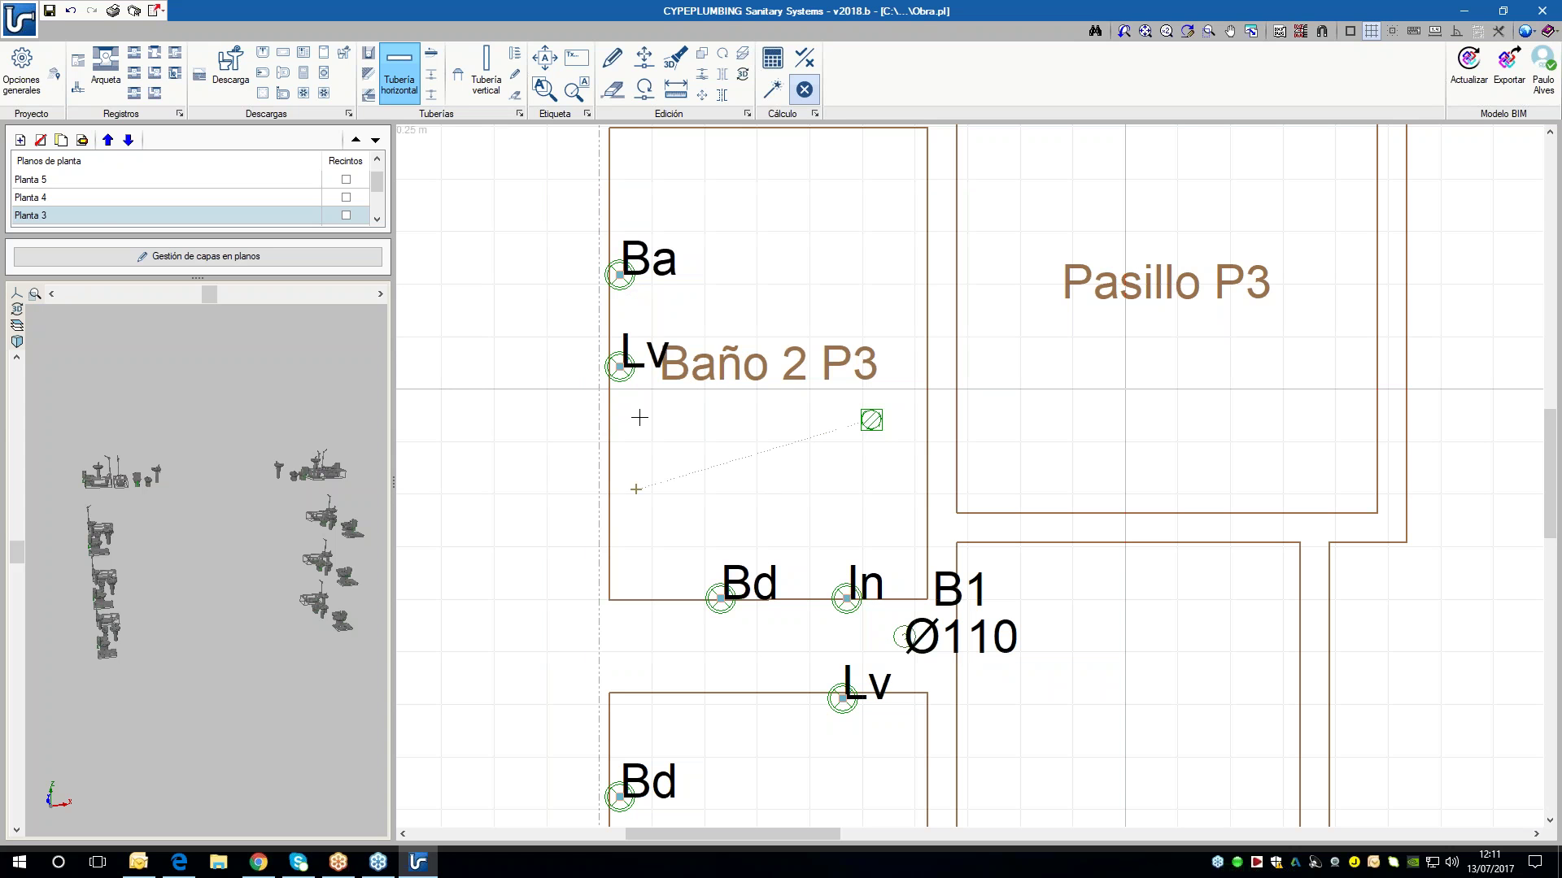
{"action": "left_click", "coordinate": [669, 303]}
{"action": "scroll", "coordinate": [867, 411], "scroll_direction": "up", "scroll_amount": 2}
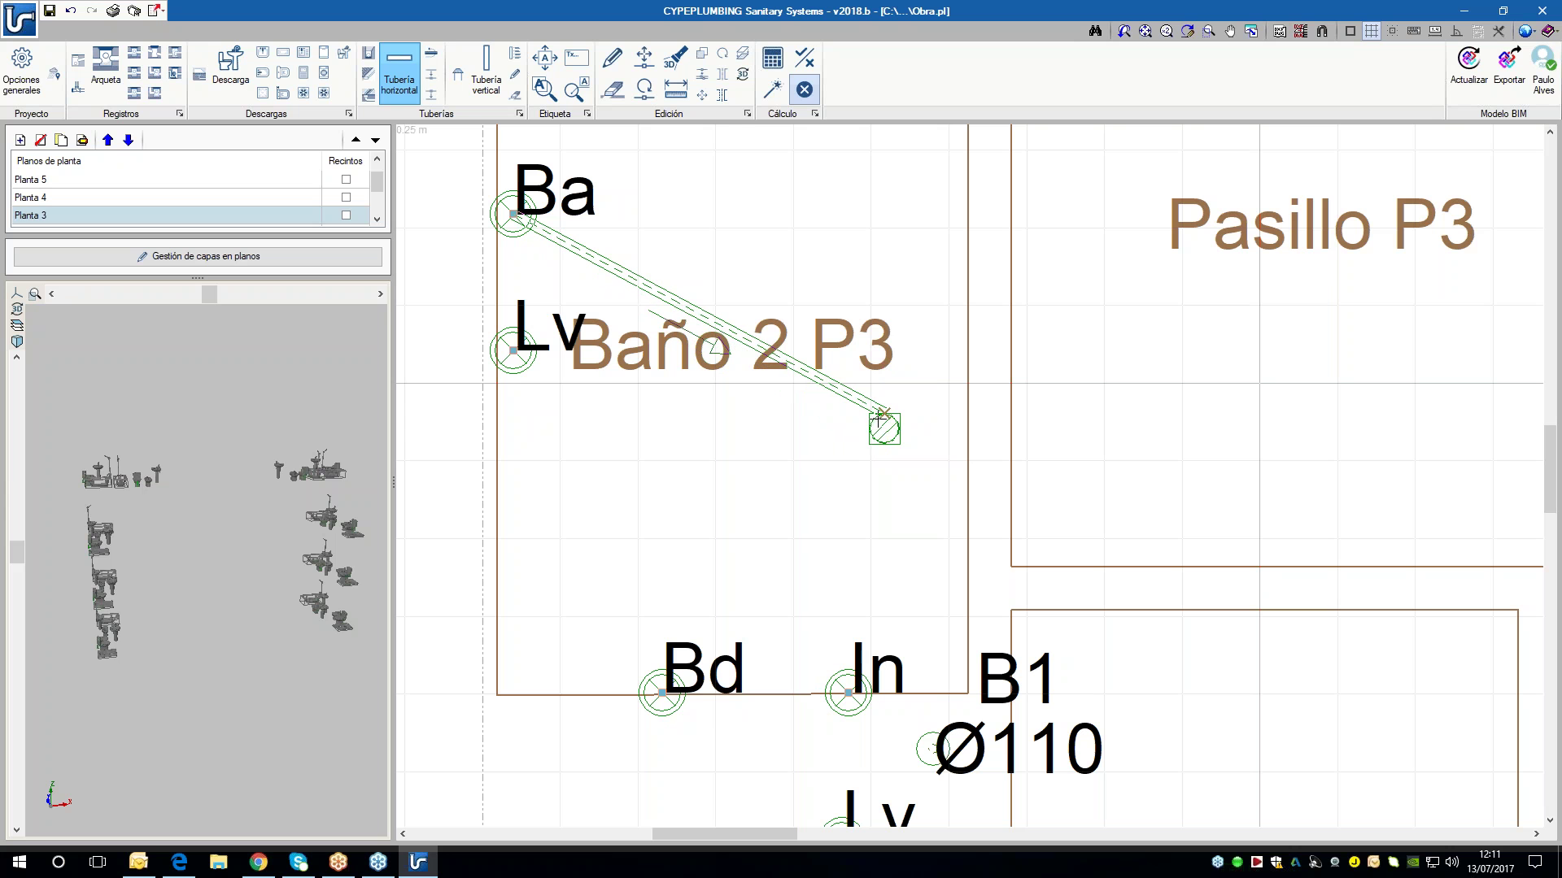
{"action": "left_click", "coordinate": [875, 417]}
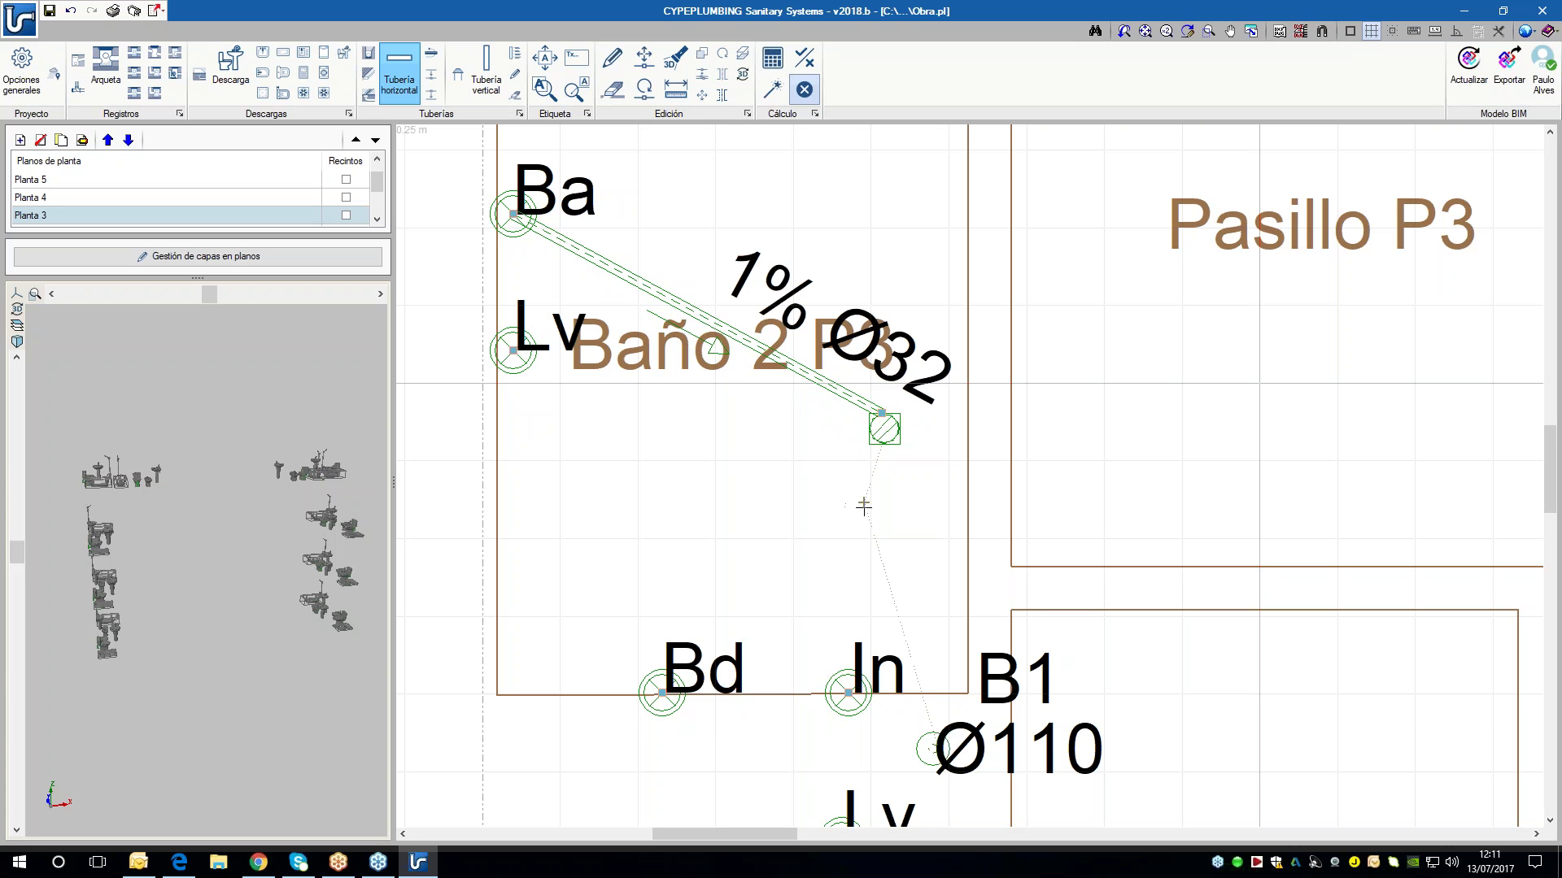
- Connect washbasin outlet Lv in Baño 2 P3 to the siphon trap with a 32 mm Derivación individual at 1% slope
{"action": "left_click", "coordinate": [665, 449]}
{"action": "left_click", "coordinate": [516, 353]}
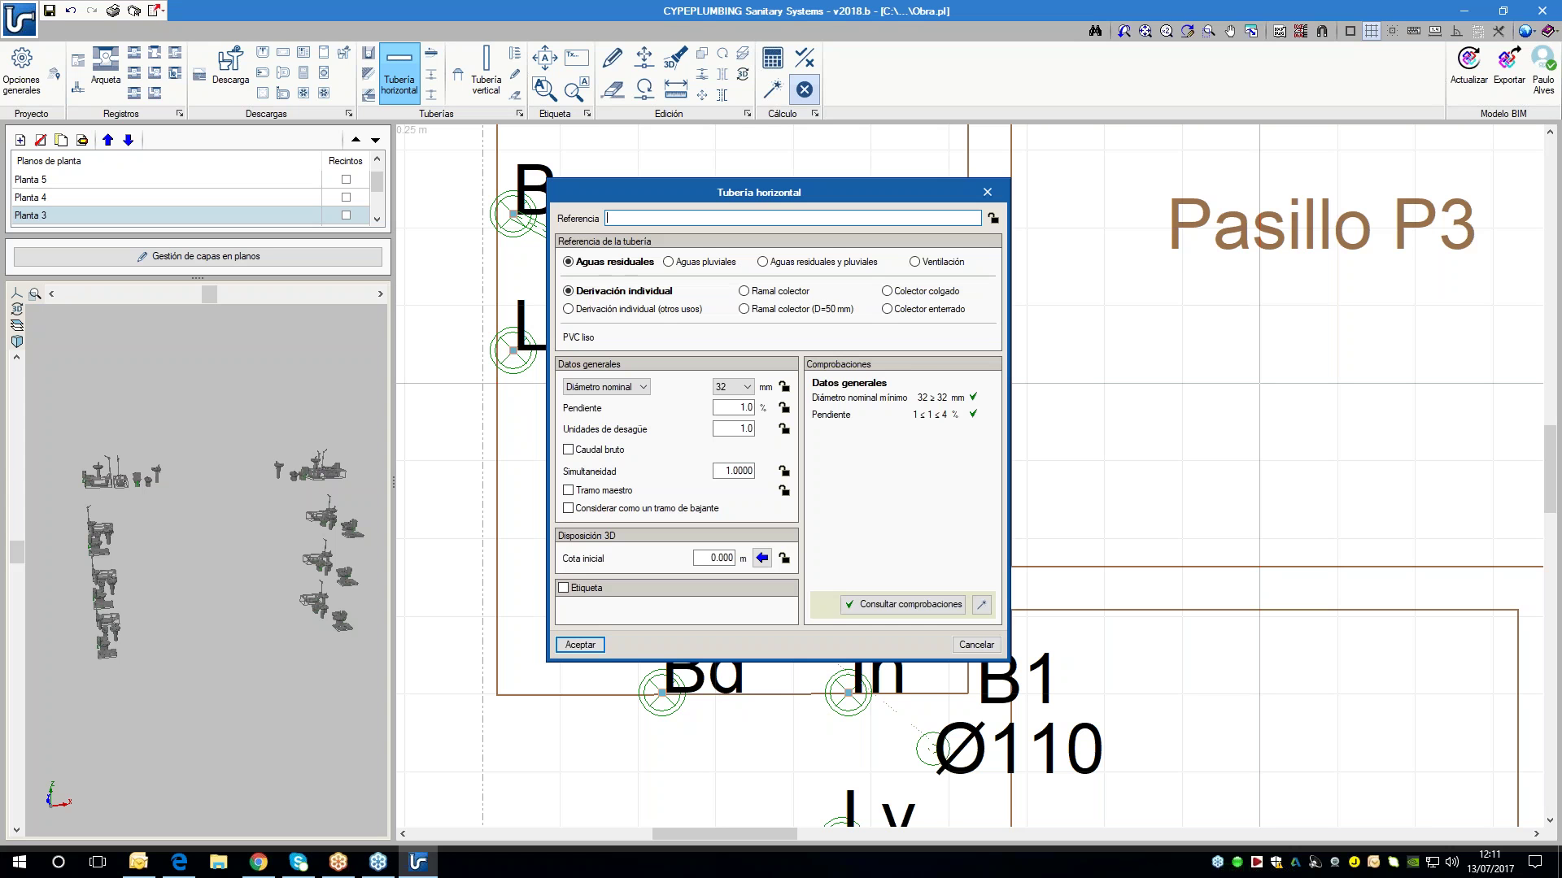
{"action": "left_click", "coordinate": [580, 645]}
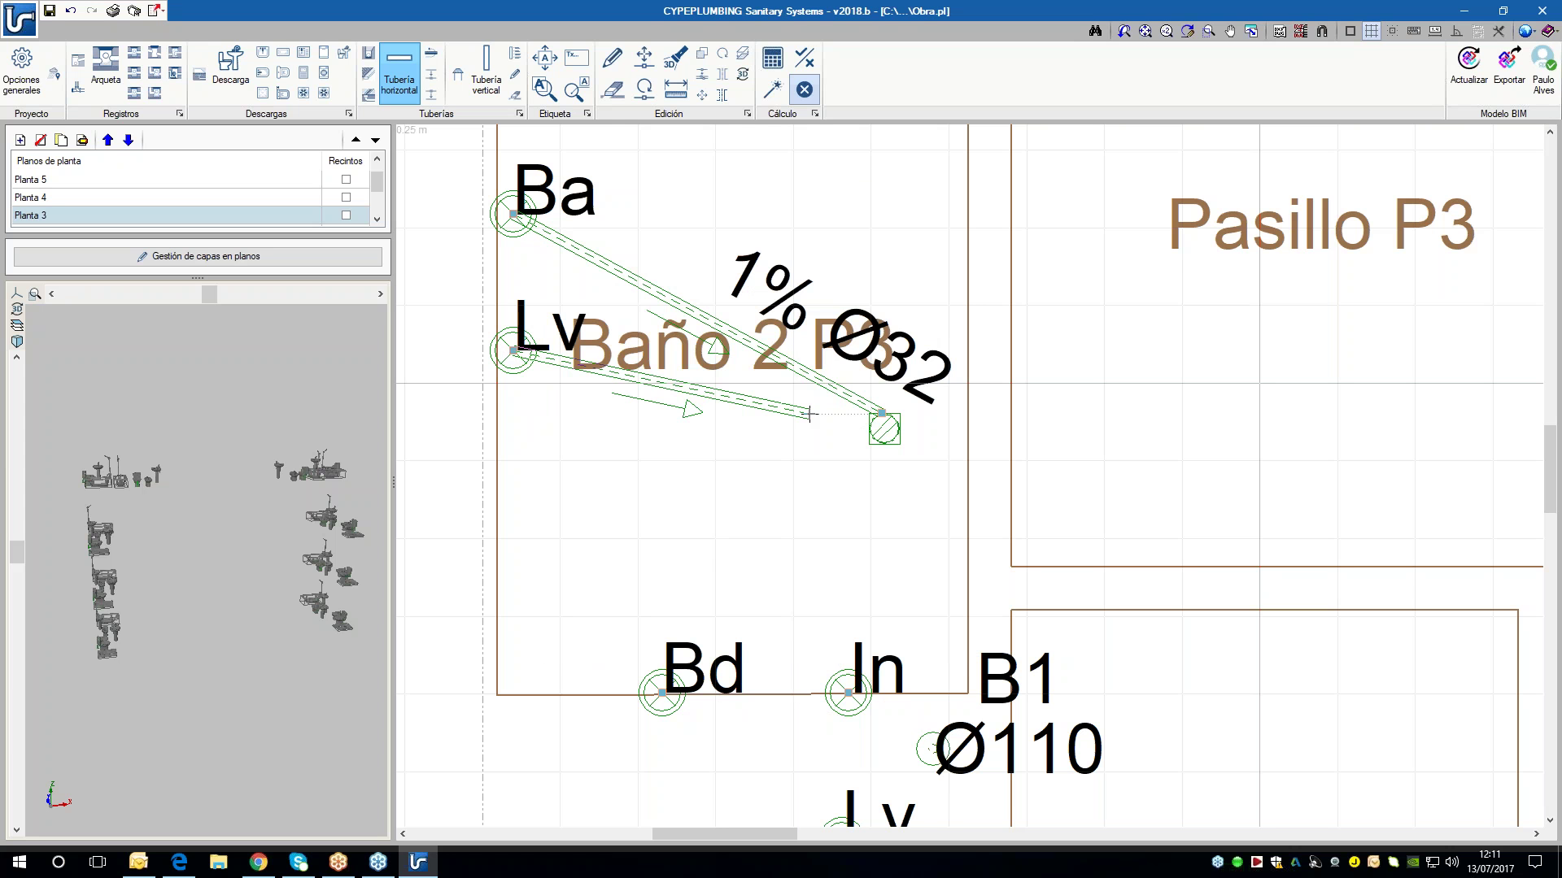
{"action": "left_click", "coordinate": [864, 436]}
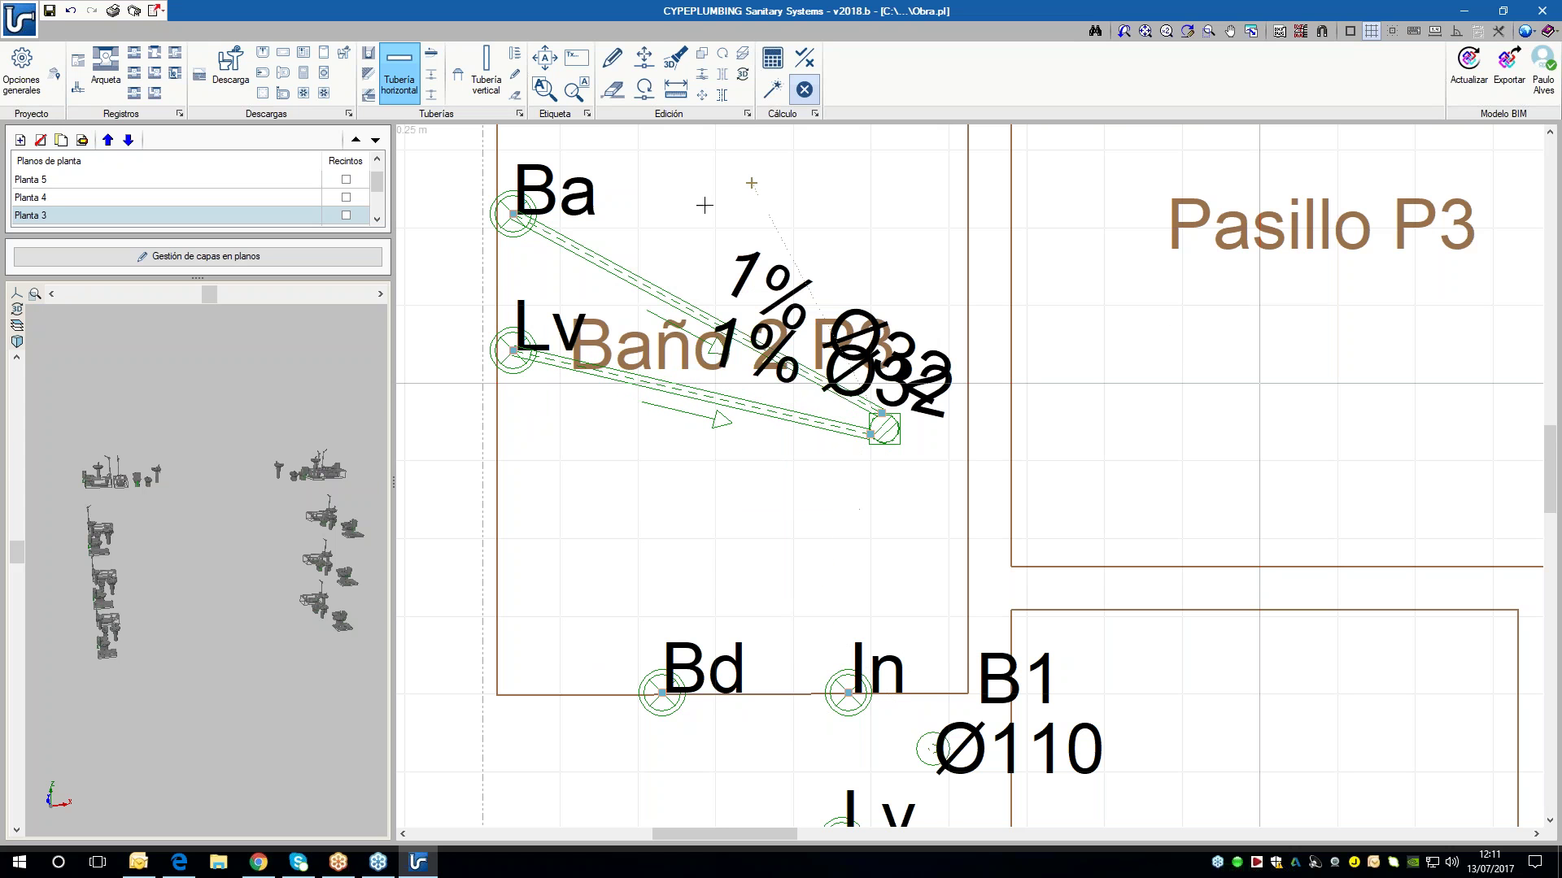
- Hide the labels of the bathtub and washbasin pipes, and turn off the Recintos layer in the plan
{"action": "left_click", "coordinate": [545, 90]}
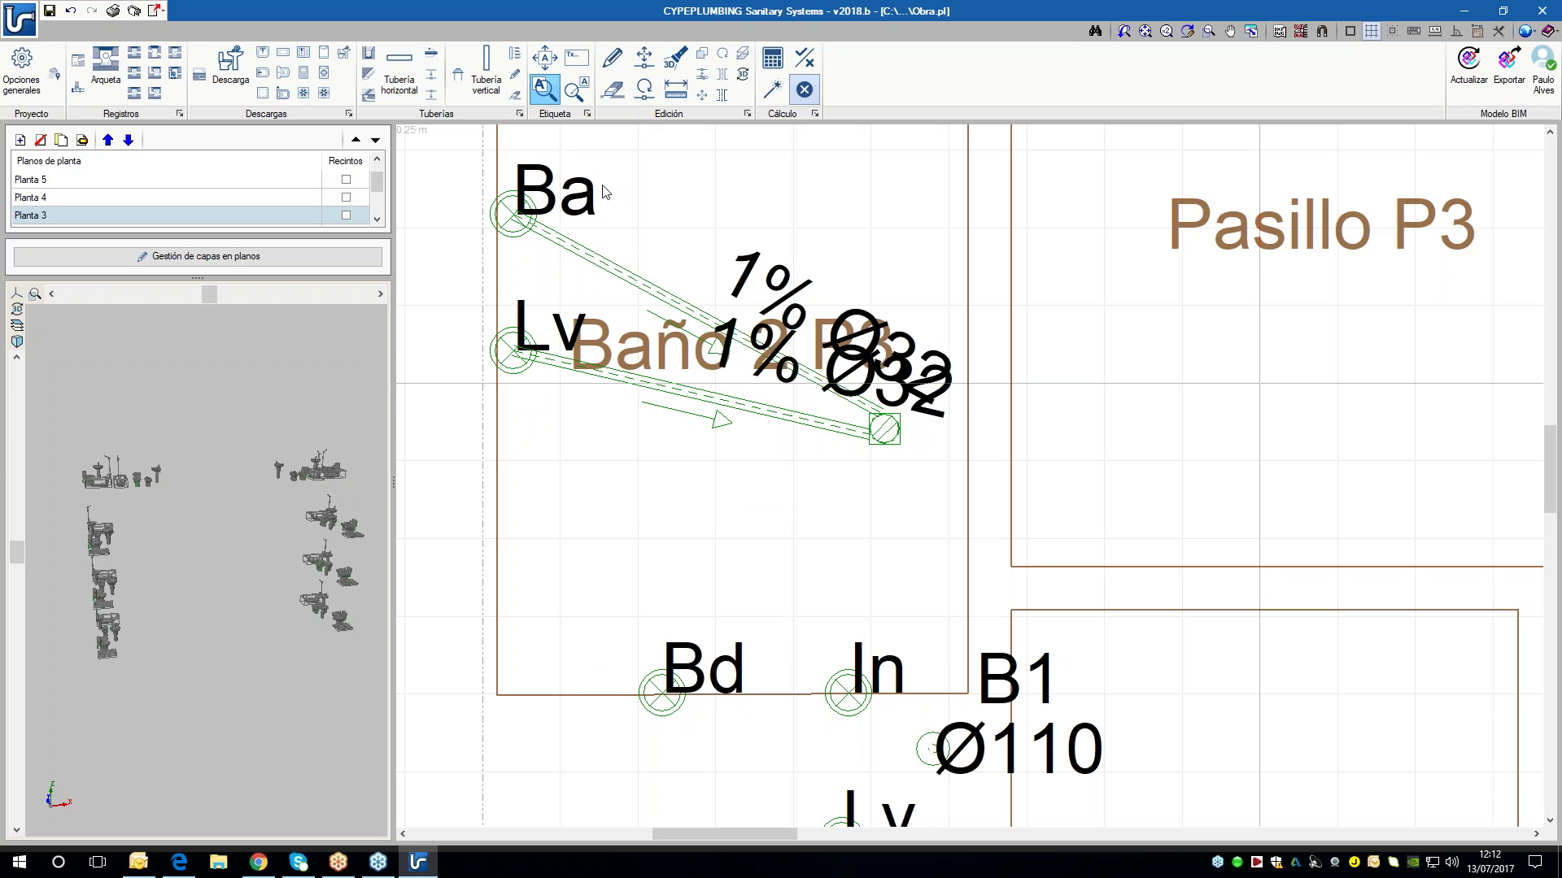
{"action": "left_click", "coordinate": [772, 353]}
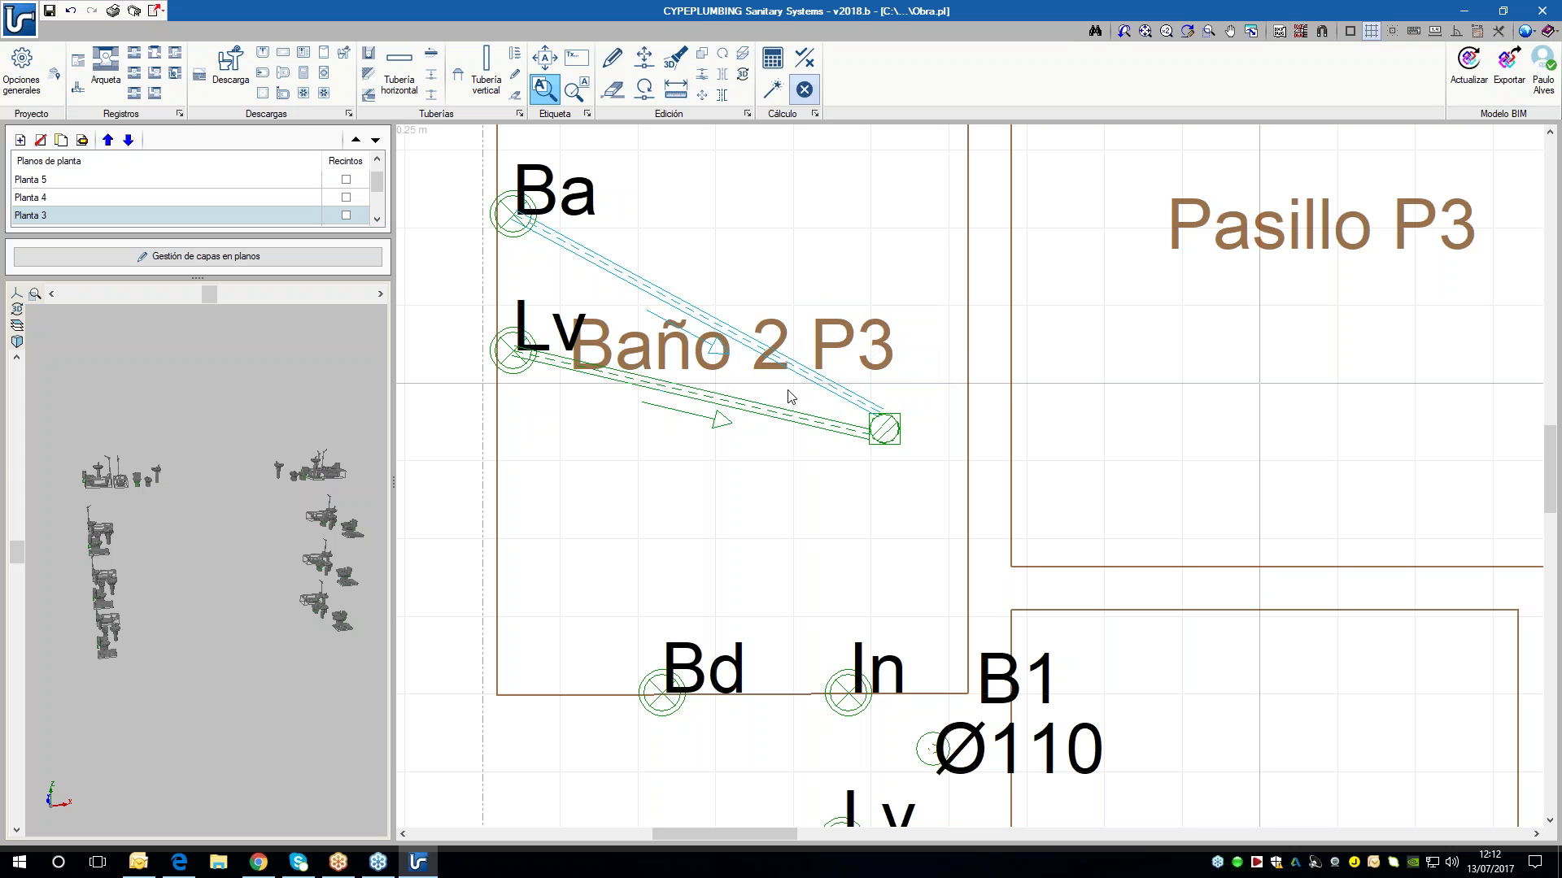
{"action": "left_click", "coordinate": [185, 258]}
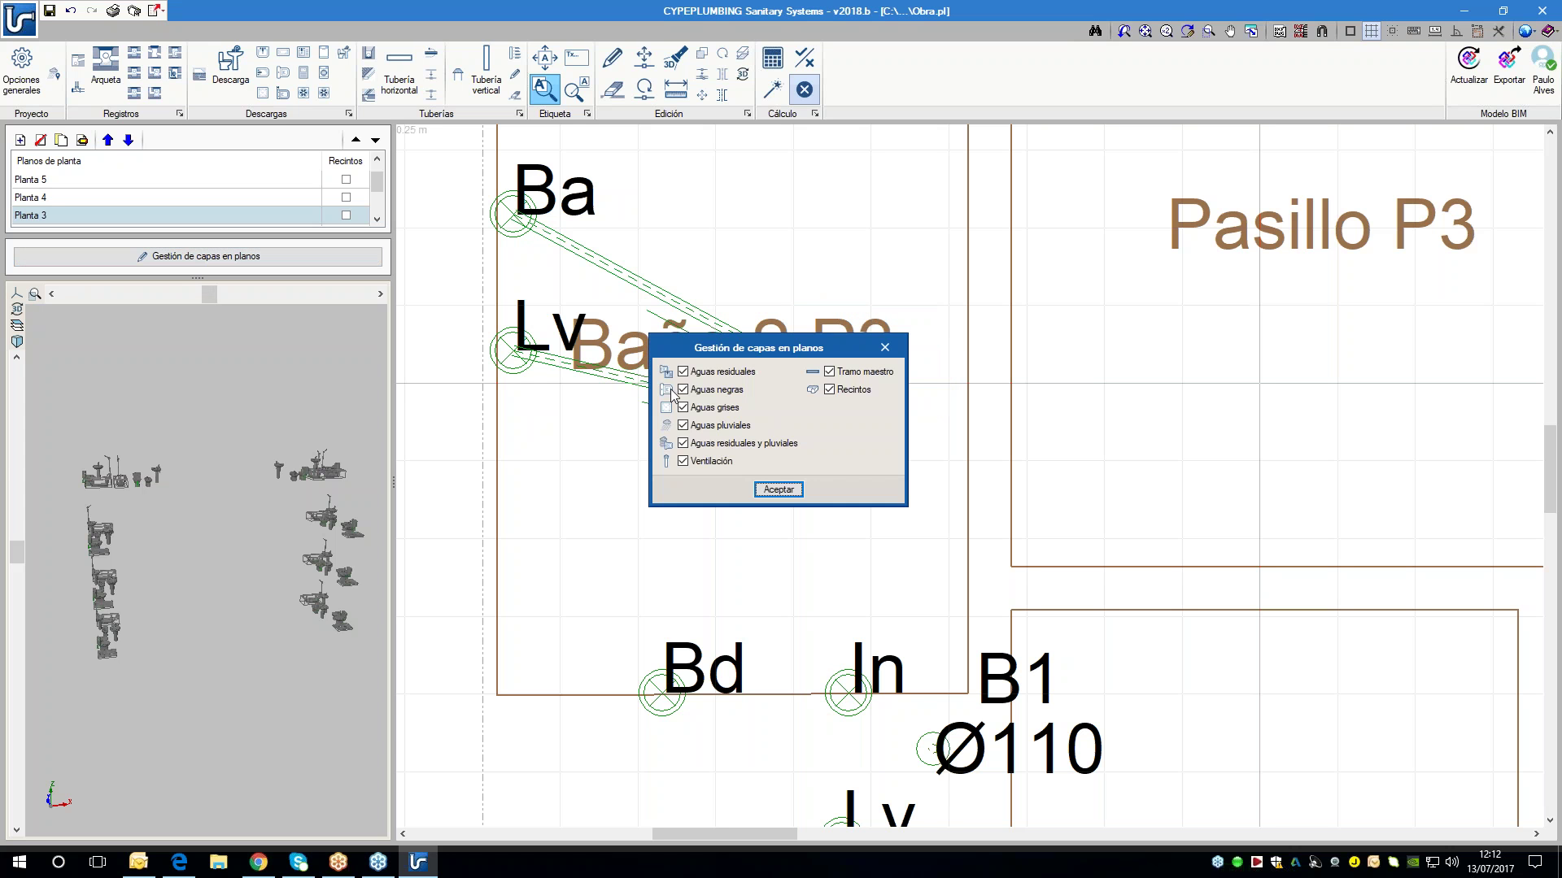
{"action": "left_click", "coordinate": [829, 390]}
{"action": "left_click", "coordinate": [769, 489]}
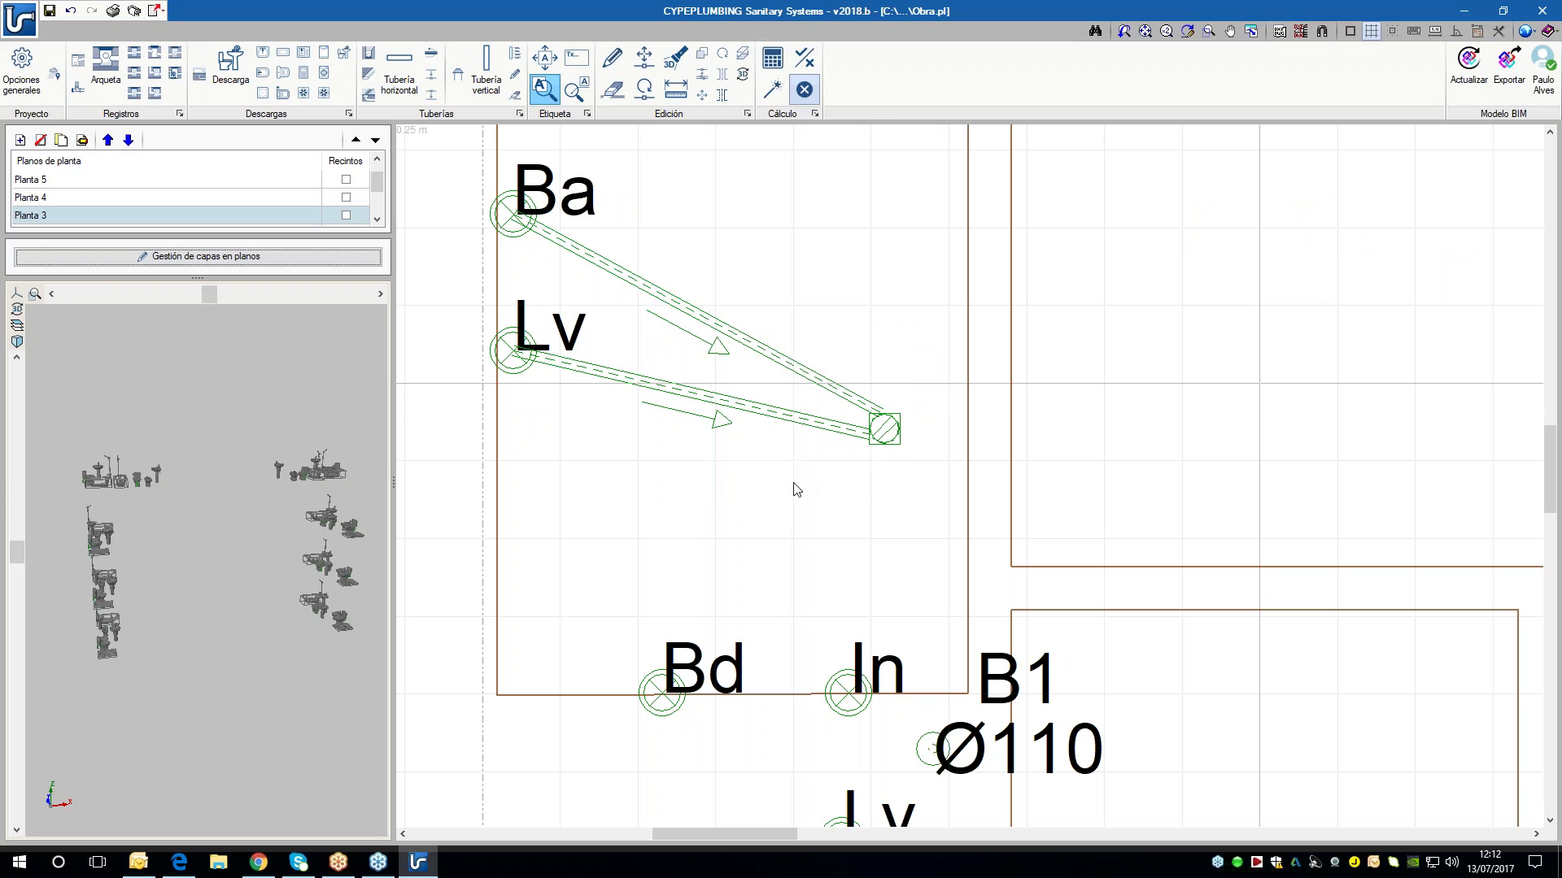
{"action": "left_click", "coordinate": [322, 257]}
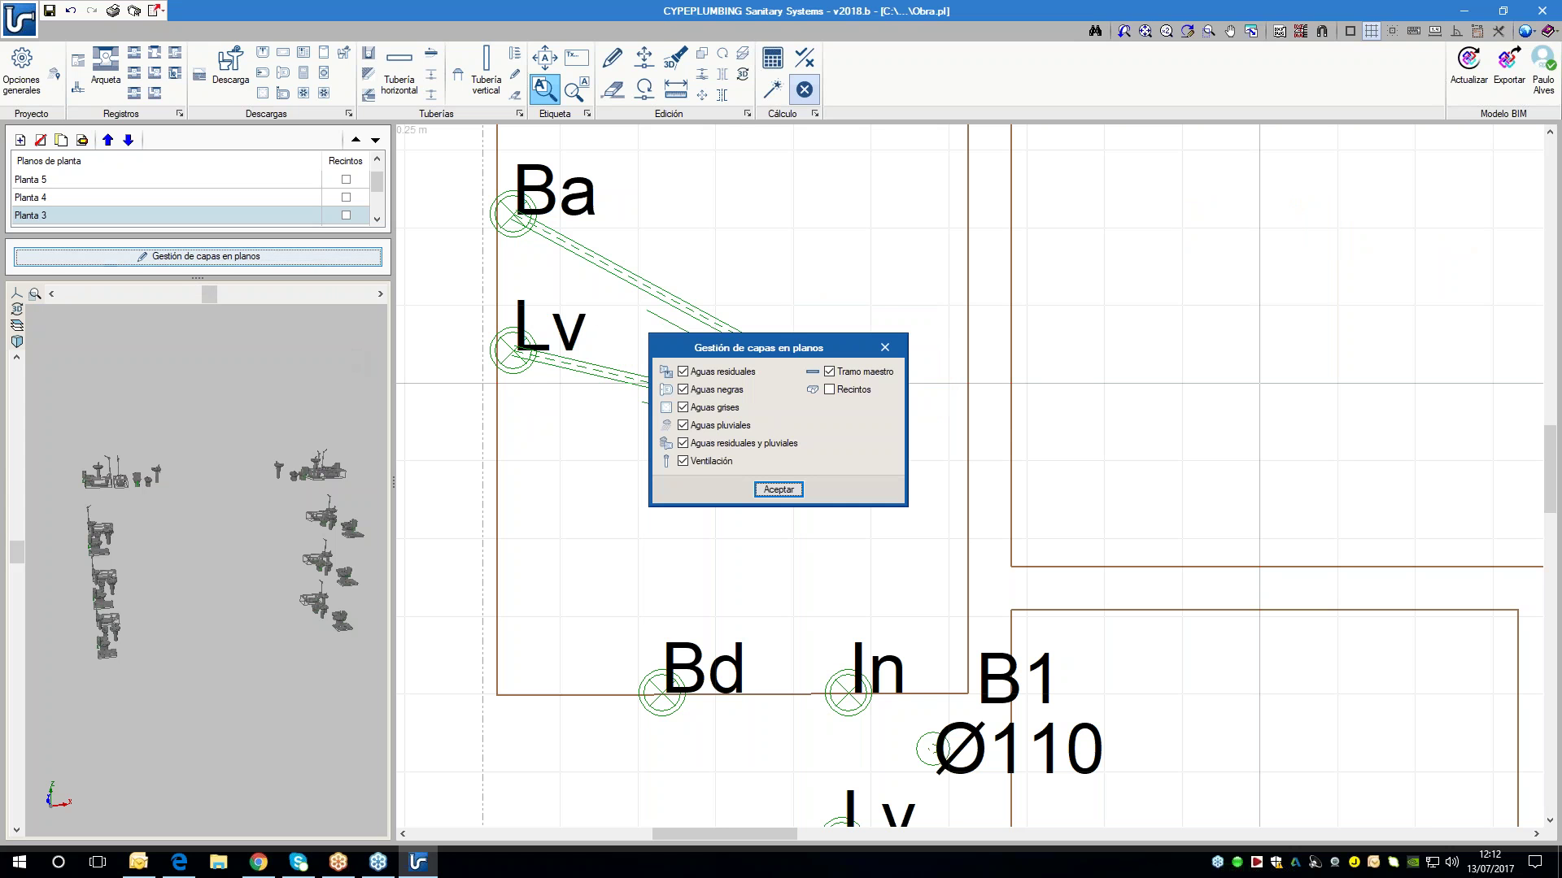
{"action": "left_click", "coordinate": [781, 490]}
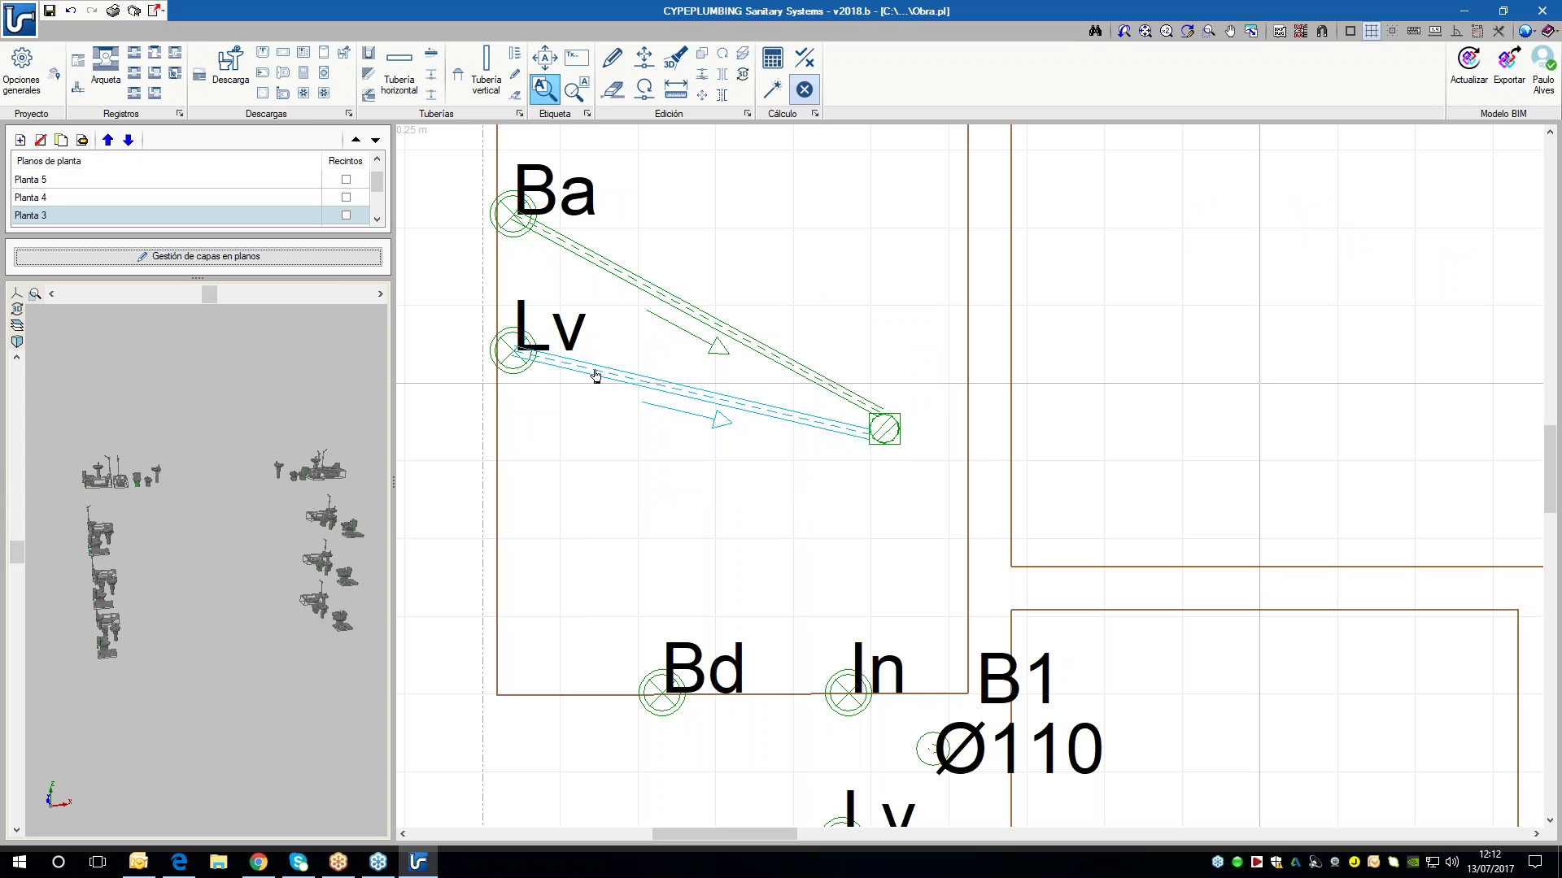
- Draw a 32 mm pipe at 1% slope from bidet outlet Bd to the siphon trap and hide its label
{"action": "left_click", "coordinate": [410, 96]}
{"action": "left_click", "coordinate": [598, 643]}
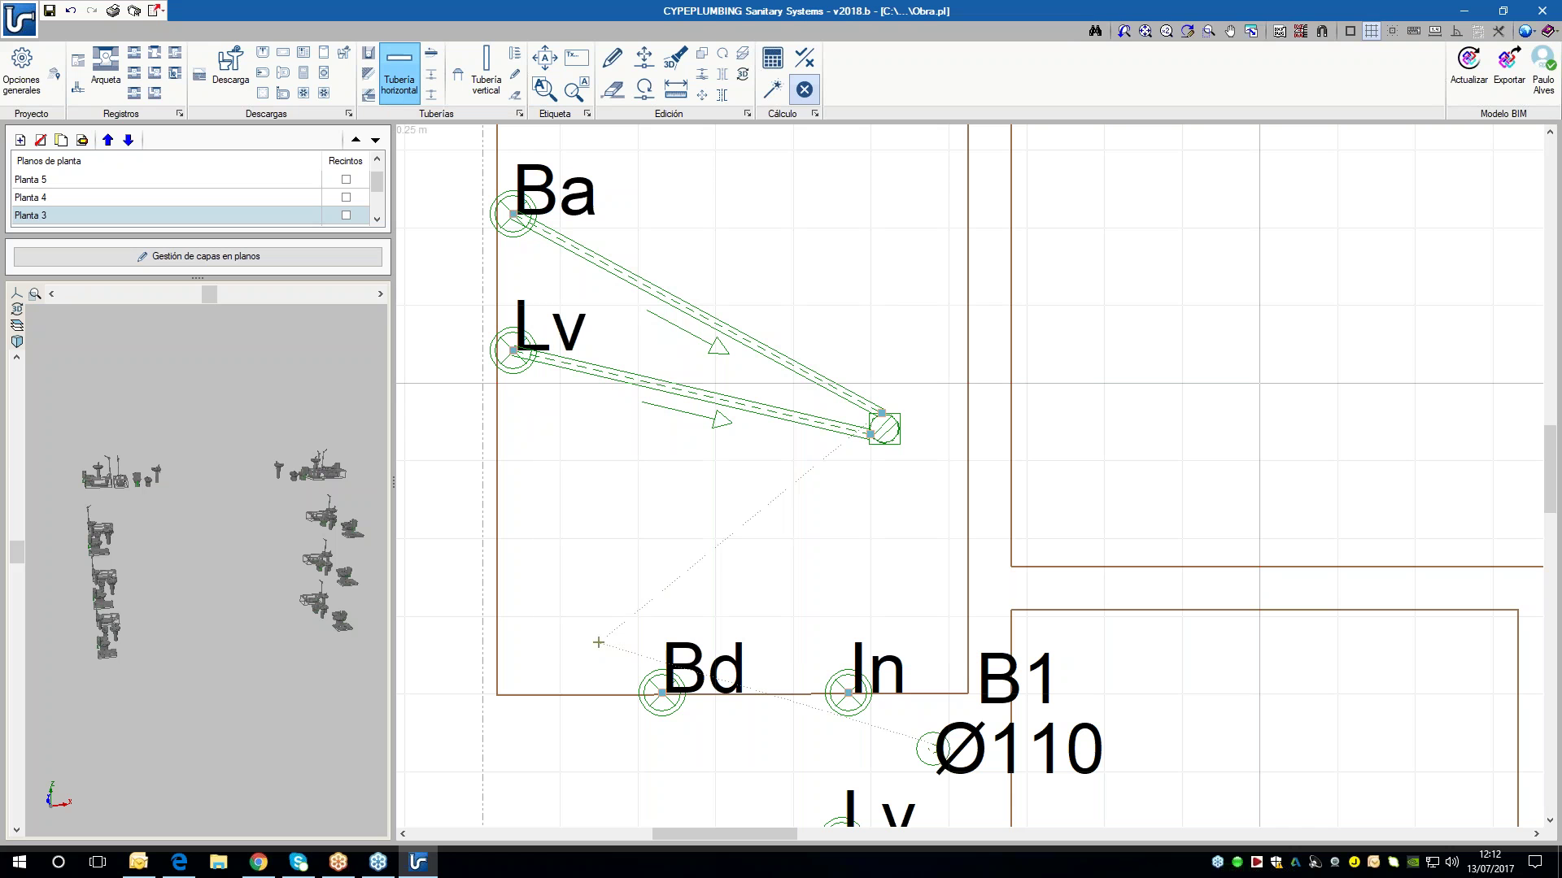
{"action": "left_click", "coordinate": [662, 692]}
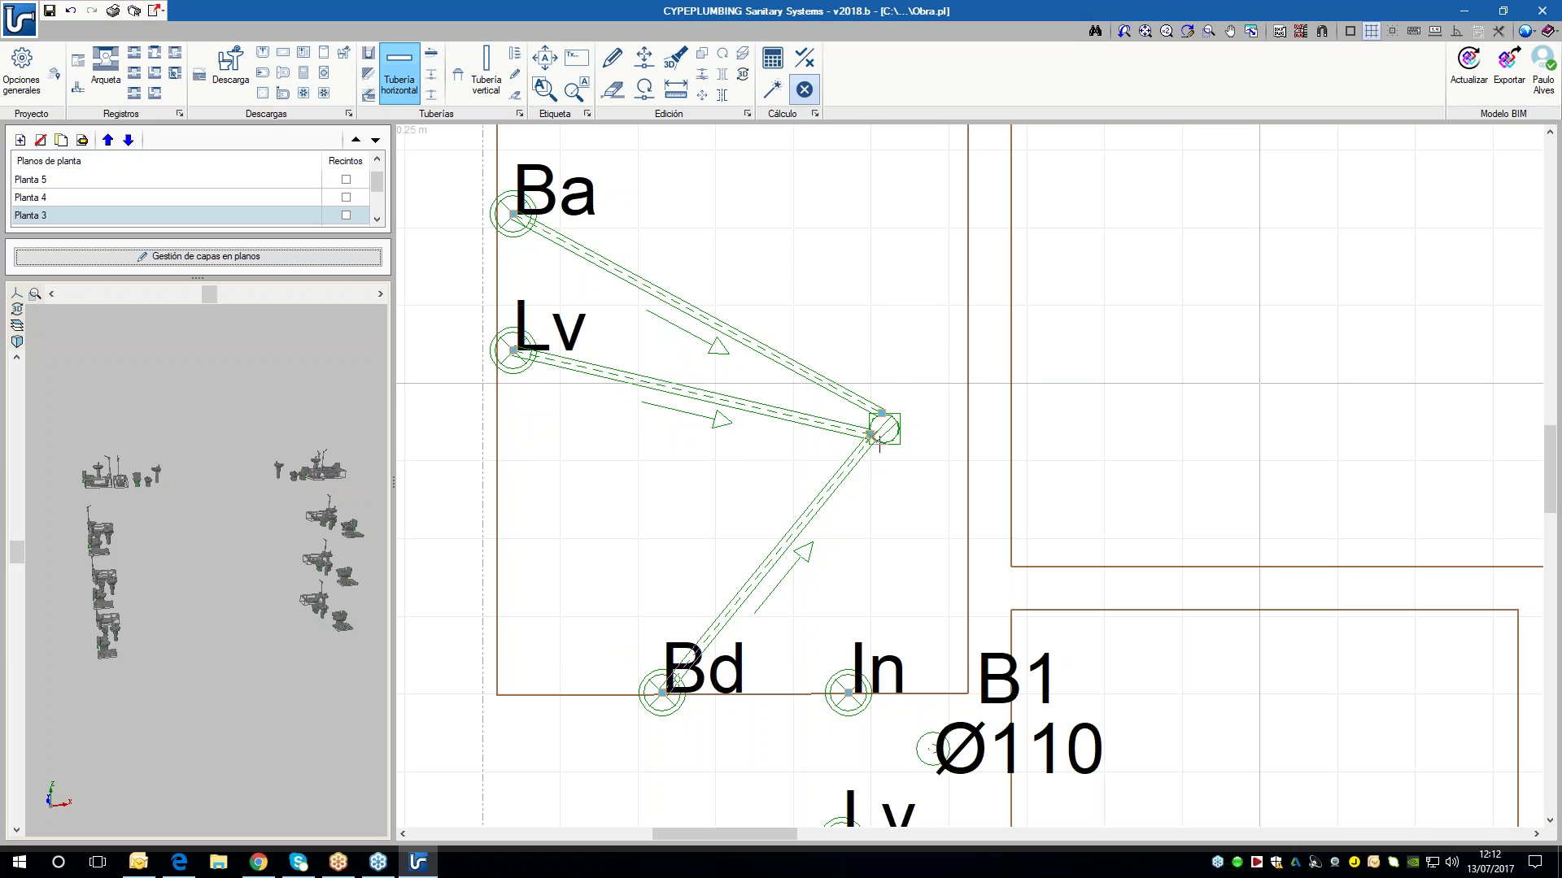
{"action": "left_click", "coordinate": [883, 431]}
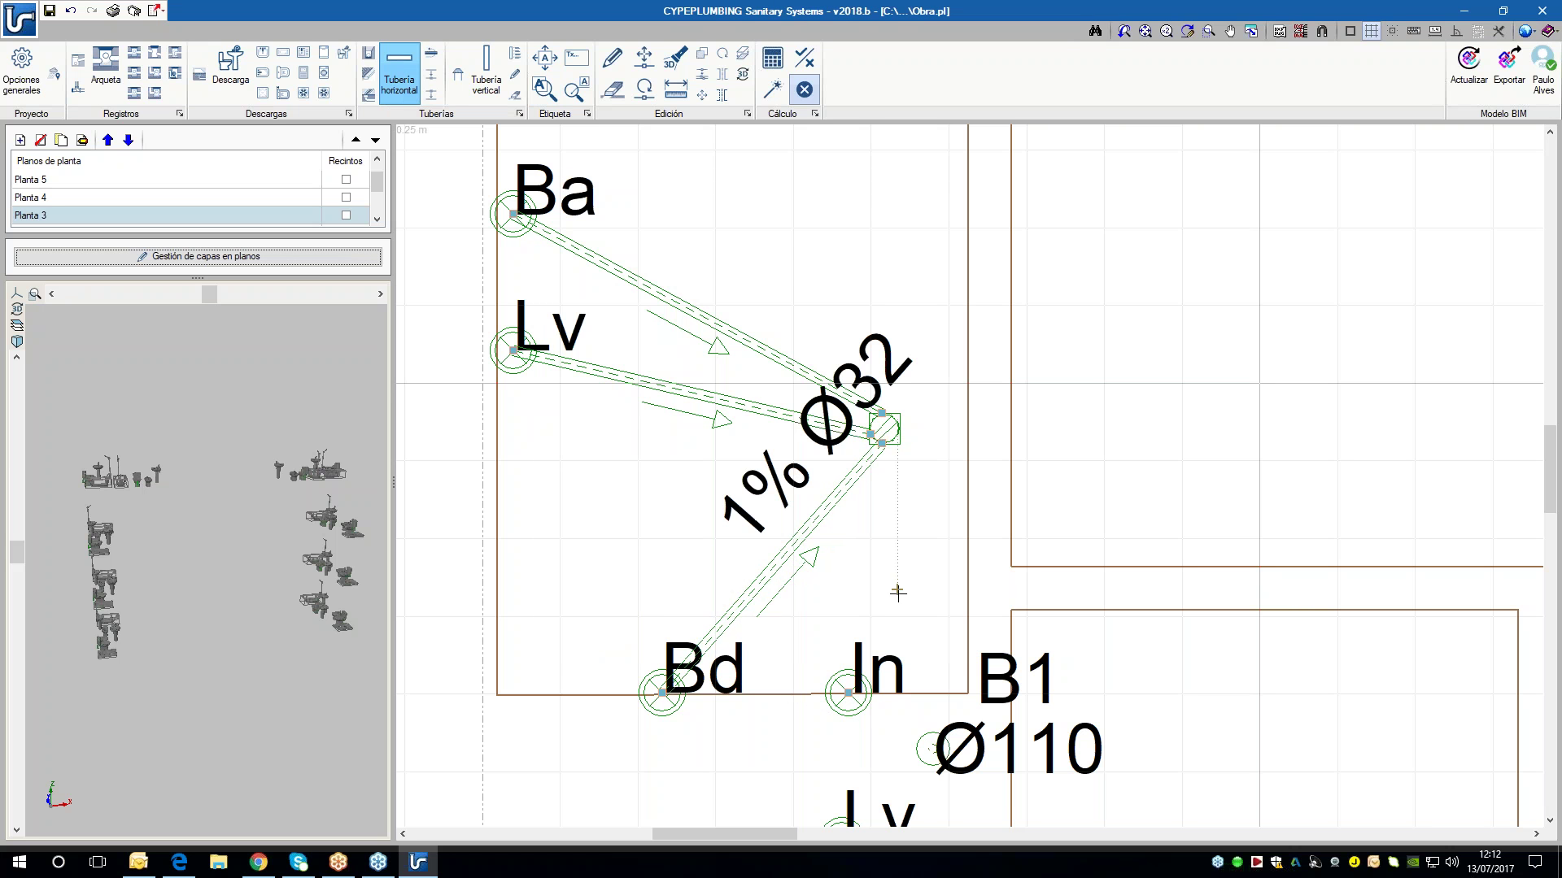
{"action": "left_click", "coordinate": [545, 90]}
{"action": "left_click", "coordinate": [859, 342]}
- Run a wastewater Ramal colector of 32 mm at 1% slope from the siphon trap to downpipe B1
{"action": "middle_click_drag", "start_coordinate": [858, 327], "coordinate": [583, 160]}
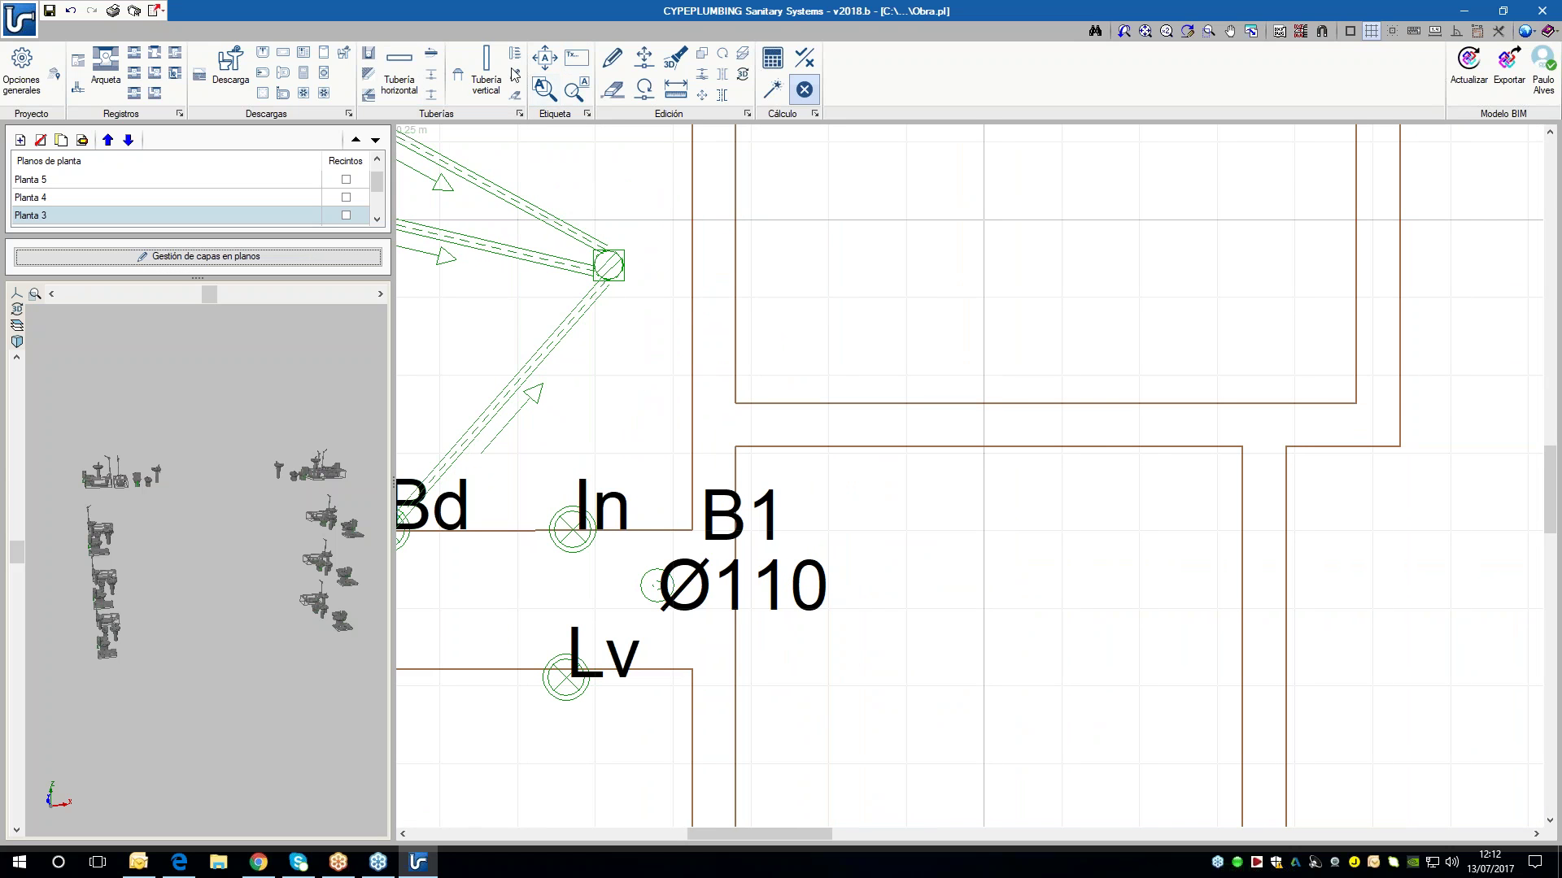
{"action": "left_click", "coordinate": [410, 71]}
{"action": "left_click", "coordinate": [417, 72]}
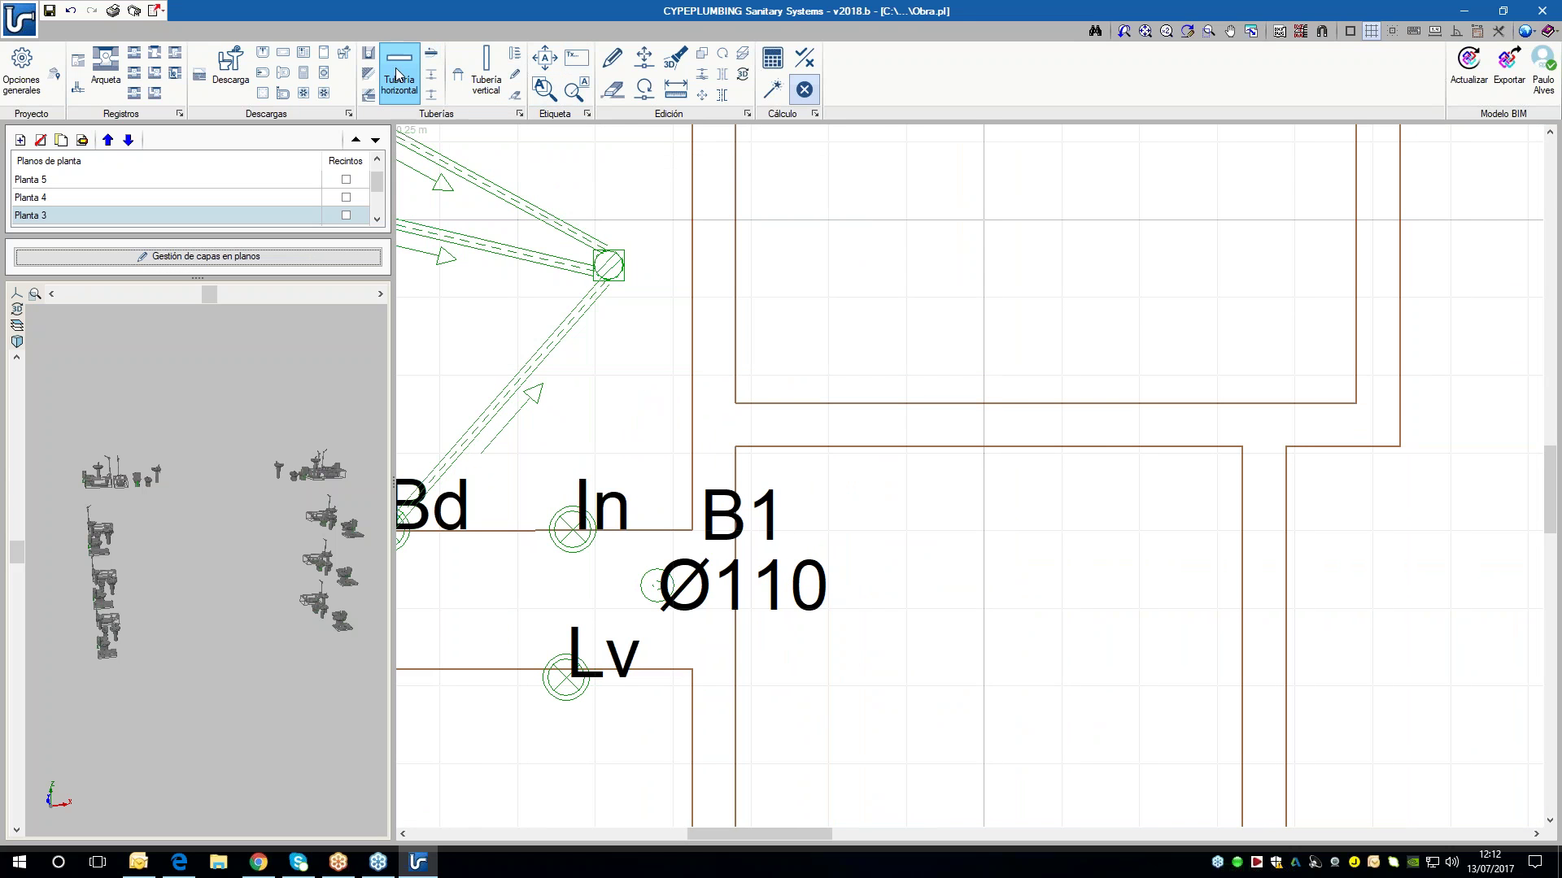
{"action": "left_click", "coordinate": [815, 292]}
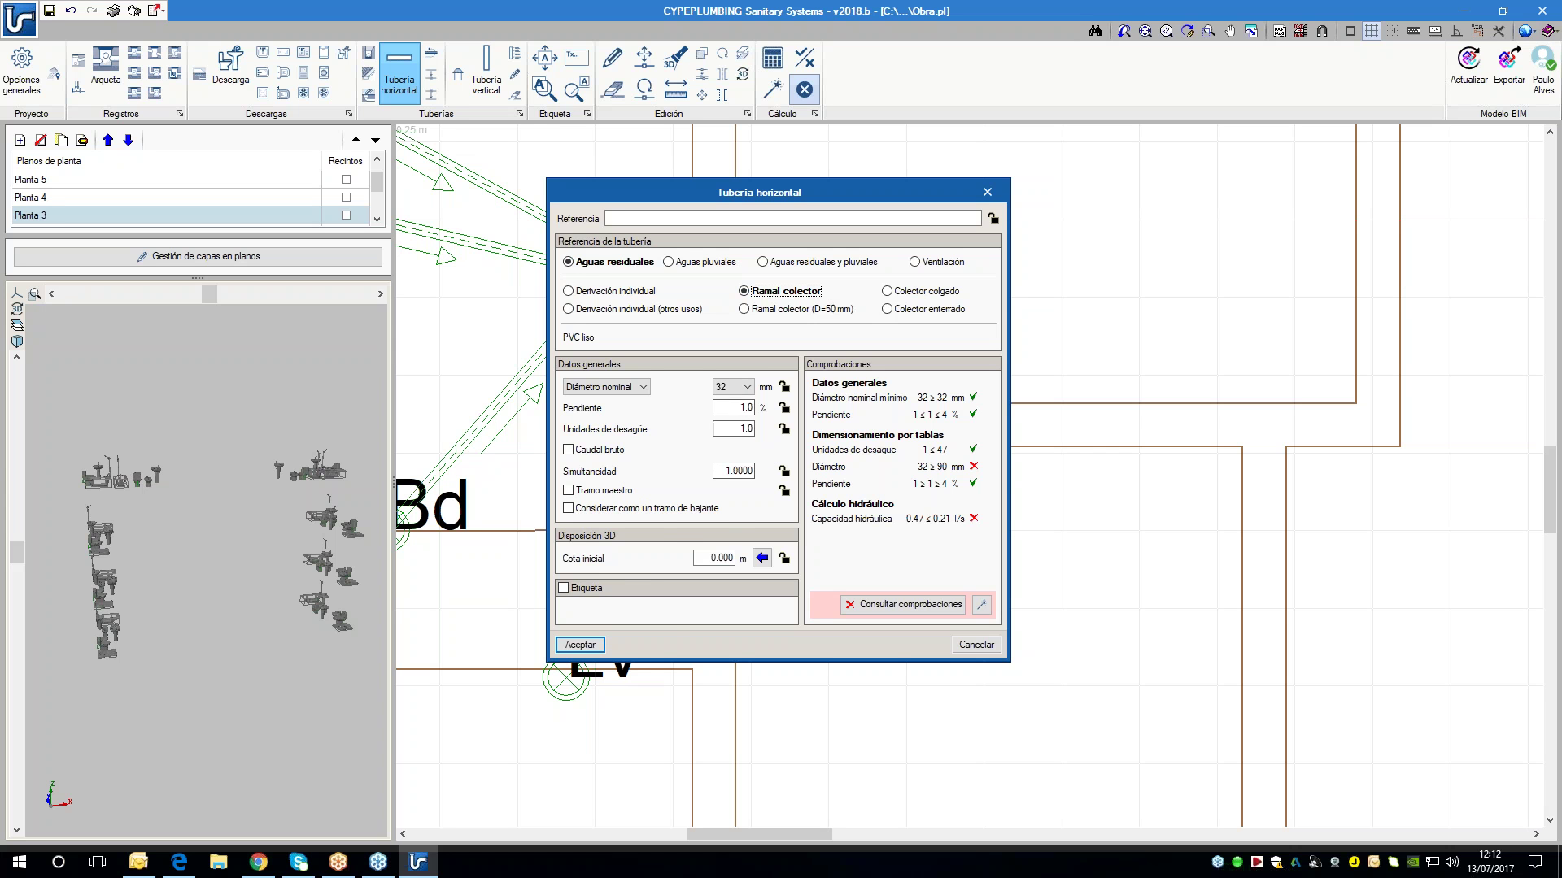
{"action": "left_click", "coordinate": [580, 644]}
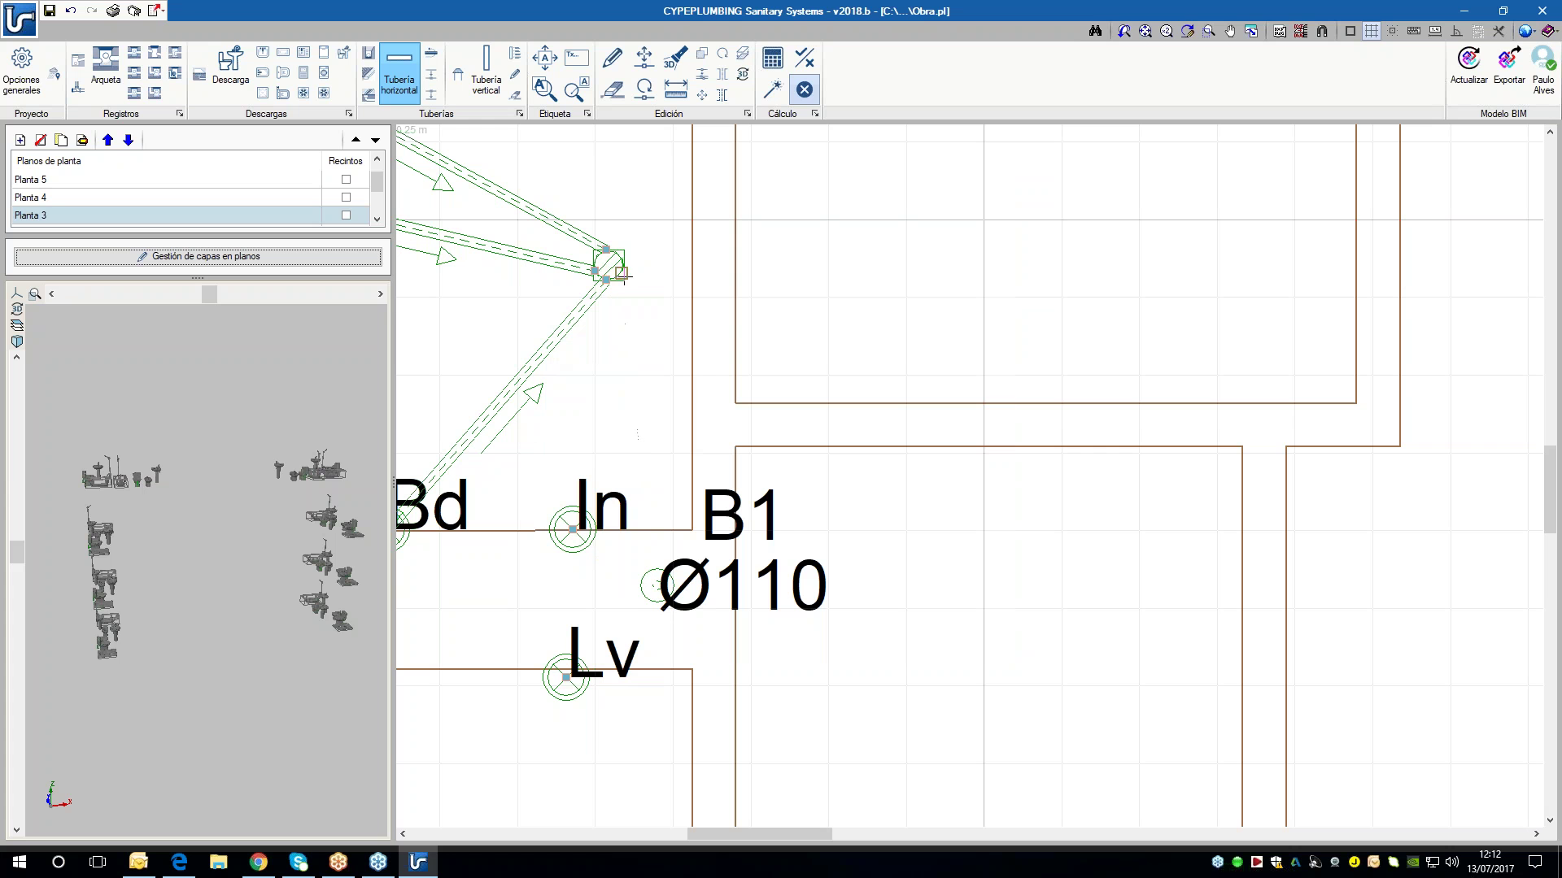
{"action": "left_click", "coordinate": [639, 420]}
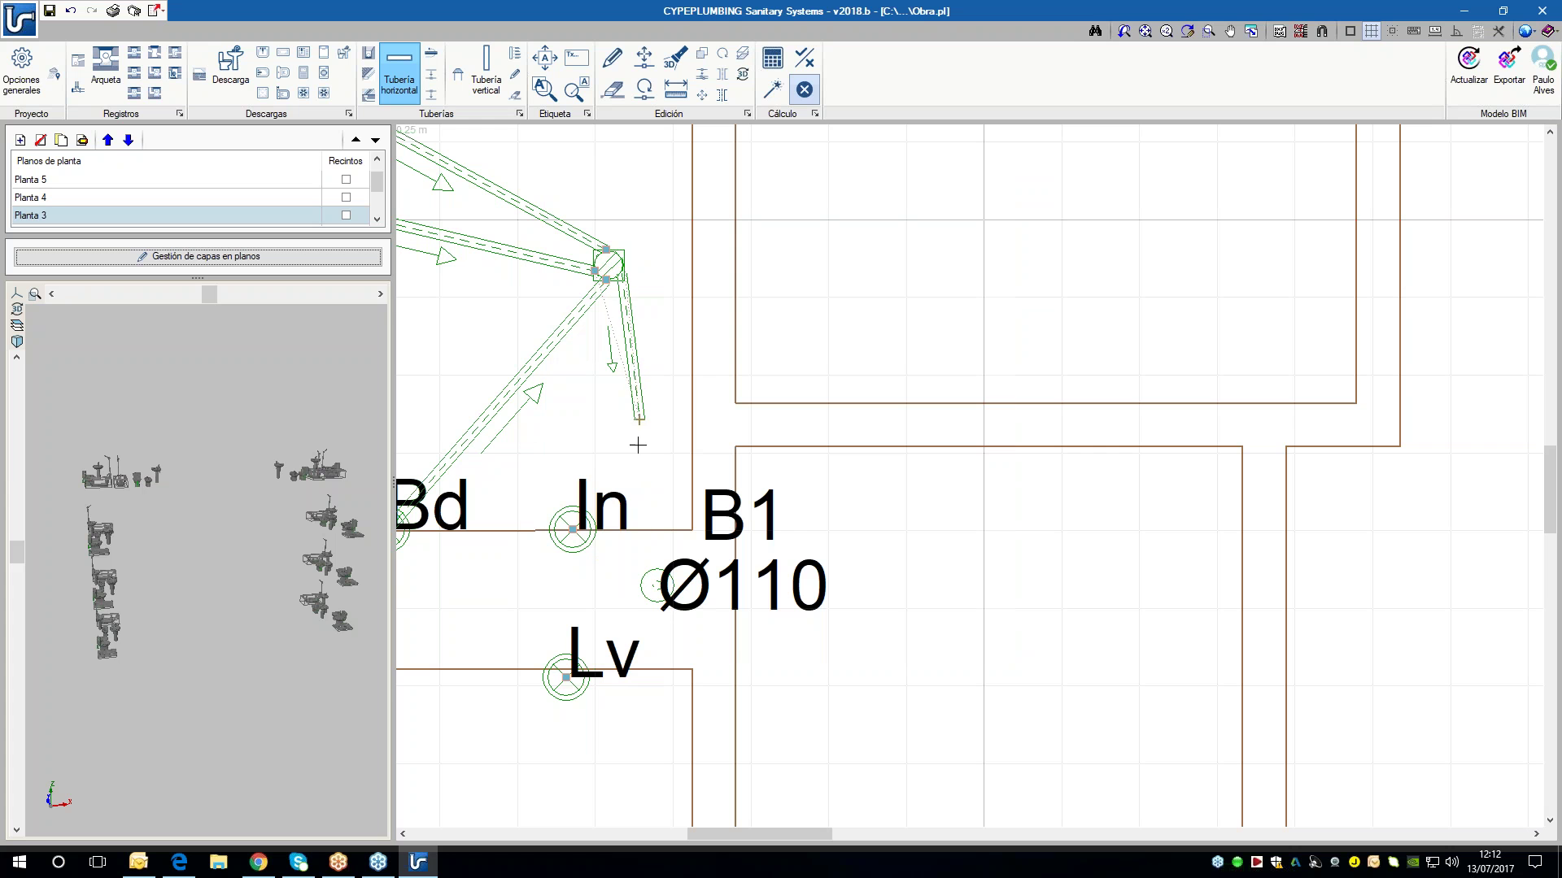
{"action": "scroll", "coordinate": [657, 582], "scroll_direction": "up", "scroll_amount": 1}
{"action": "left_click", "coordinate": [657, 581]}
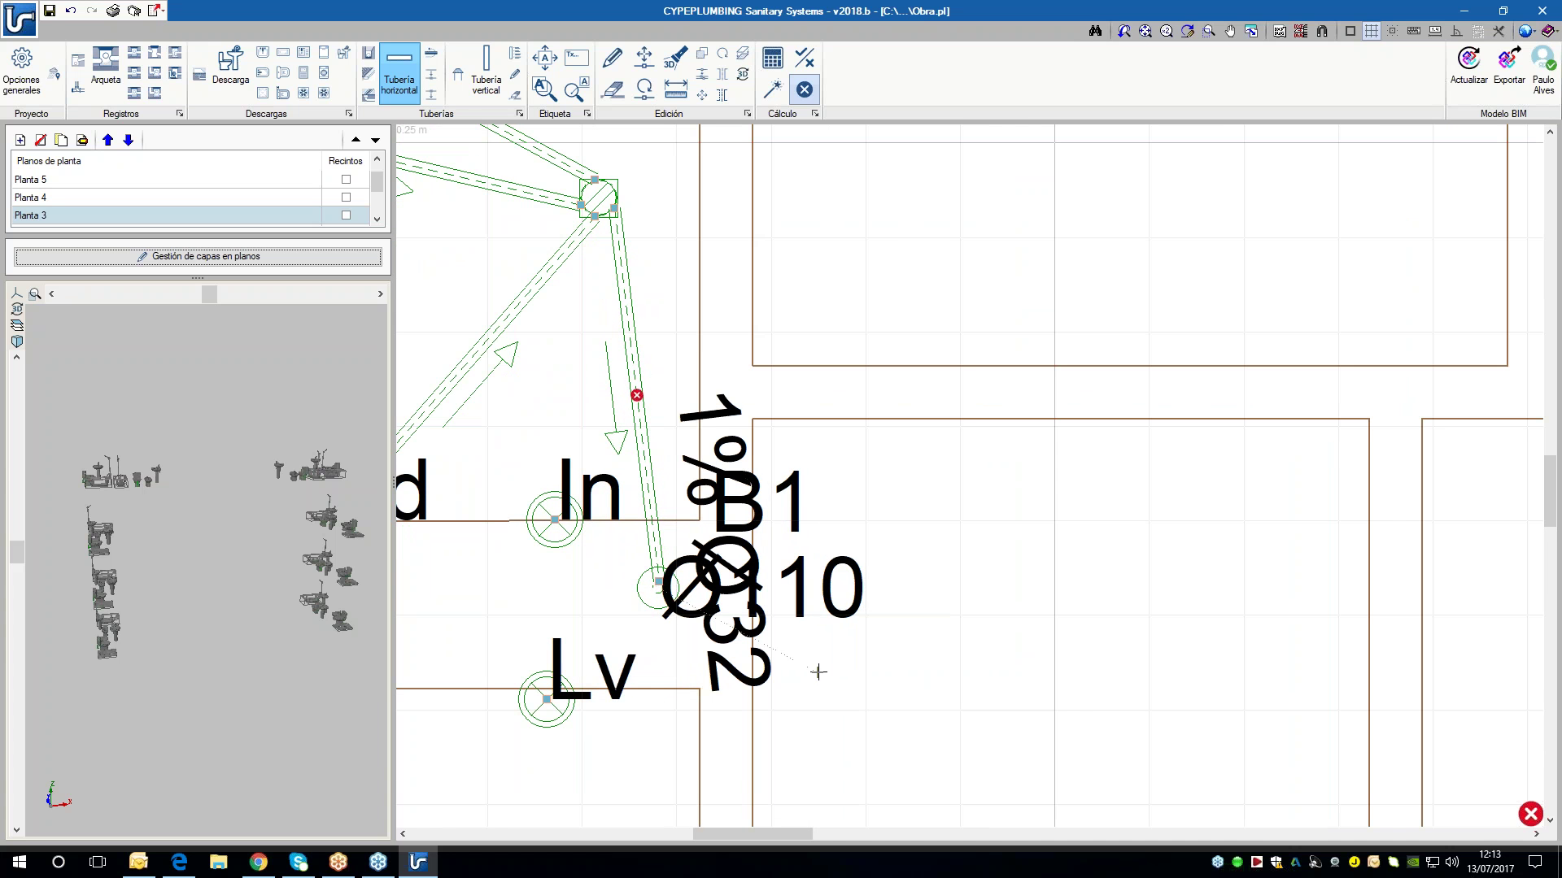
- Hide the collector branch's label and move the B1 Ø110 label away from the downpipe into the adjoining room
{"action": "left_click", "coordinate": [543, 88]}
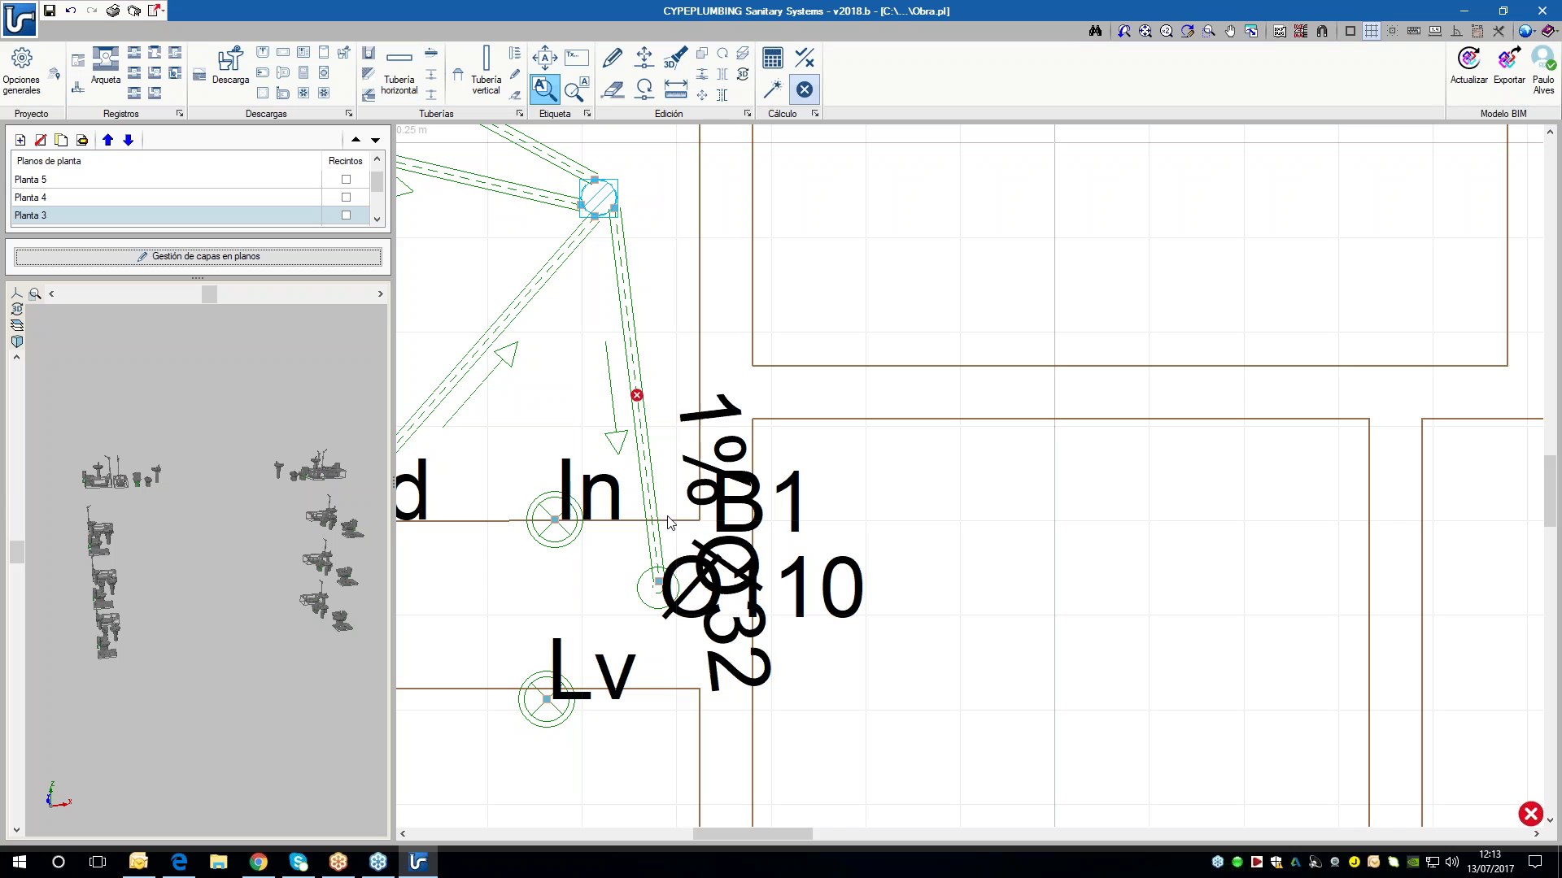
{"action": "left_click", "coordinate": [726, 562]}
{"action": "left_click", "coordinate": [544, 57]}
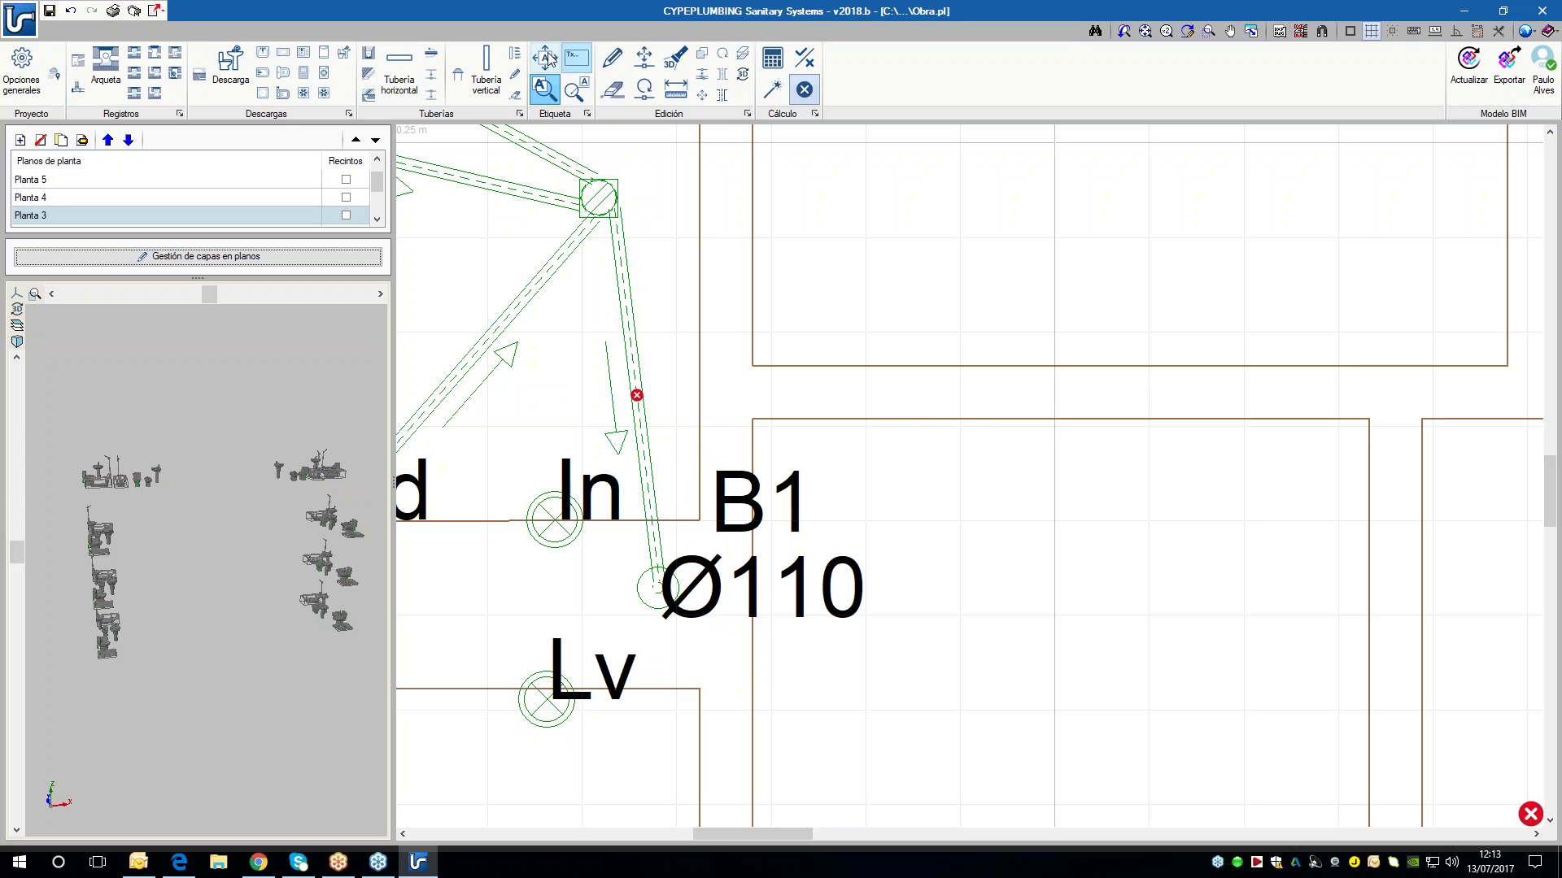
{"action": "left_click", "coordinate": [659, 560]}
{"action": "left_click", "coordinate": [818, 509]}
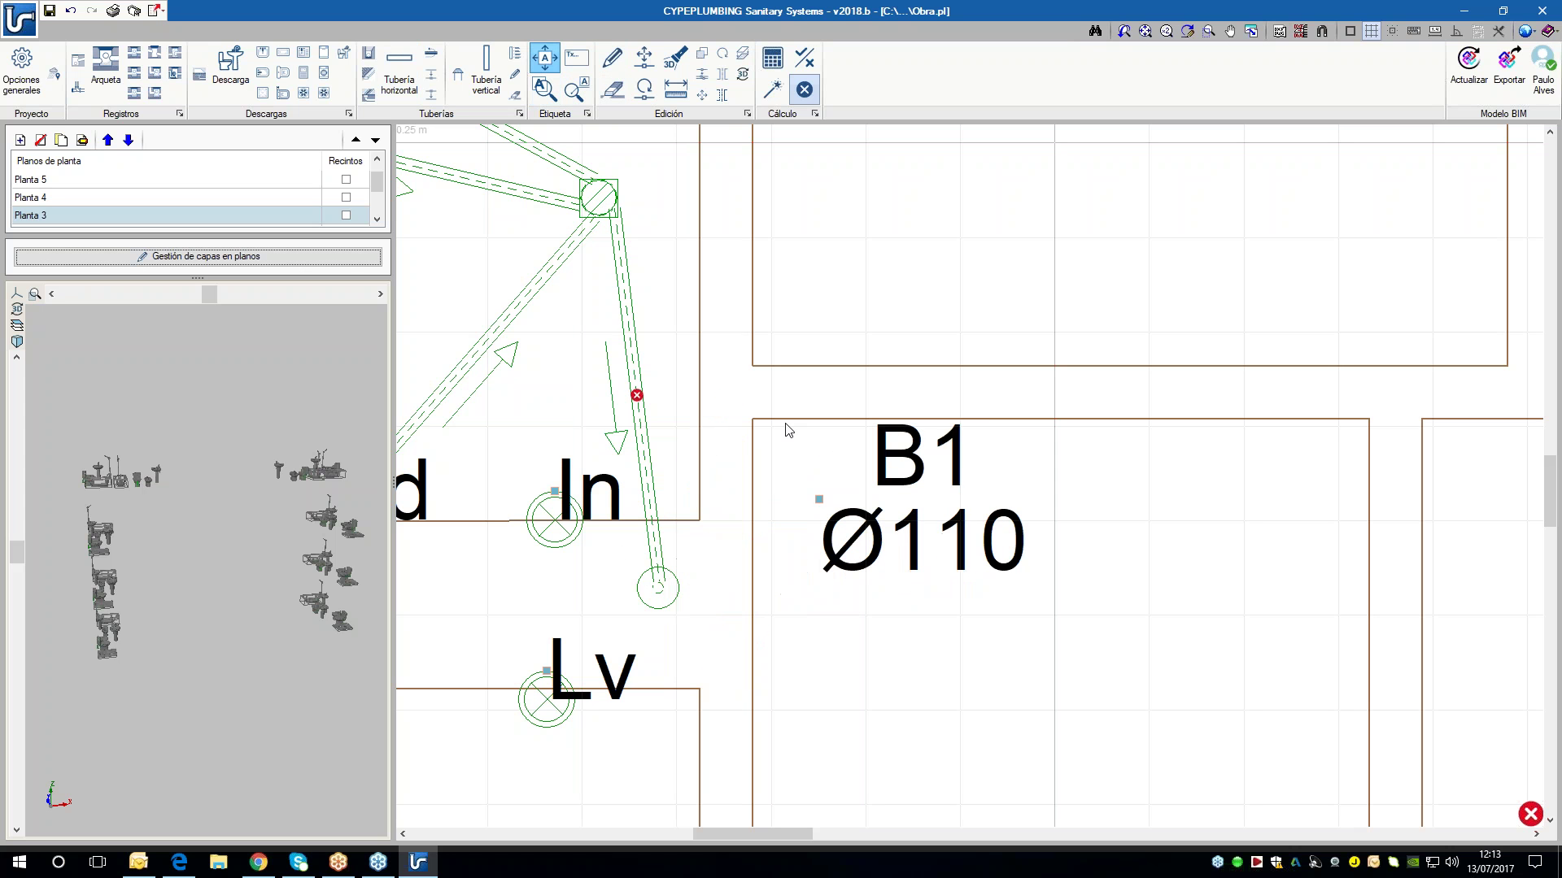
- Show a leader line connecting the B1 Ø110 label to its downpipe on Planta 3
{"action": "left_click", "coordinate": [575, 91]}
{"action": "left_click", "coordinate": [919, 529]}
{"action": "scroll", "coordinate": [992, 677], "scroll_direction": "down", "scroll_amount": 2}
{"action": "middle_click_drag", "start_coordinate": [992, 678], "coordinate": [1149, 642]}
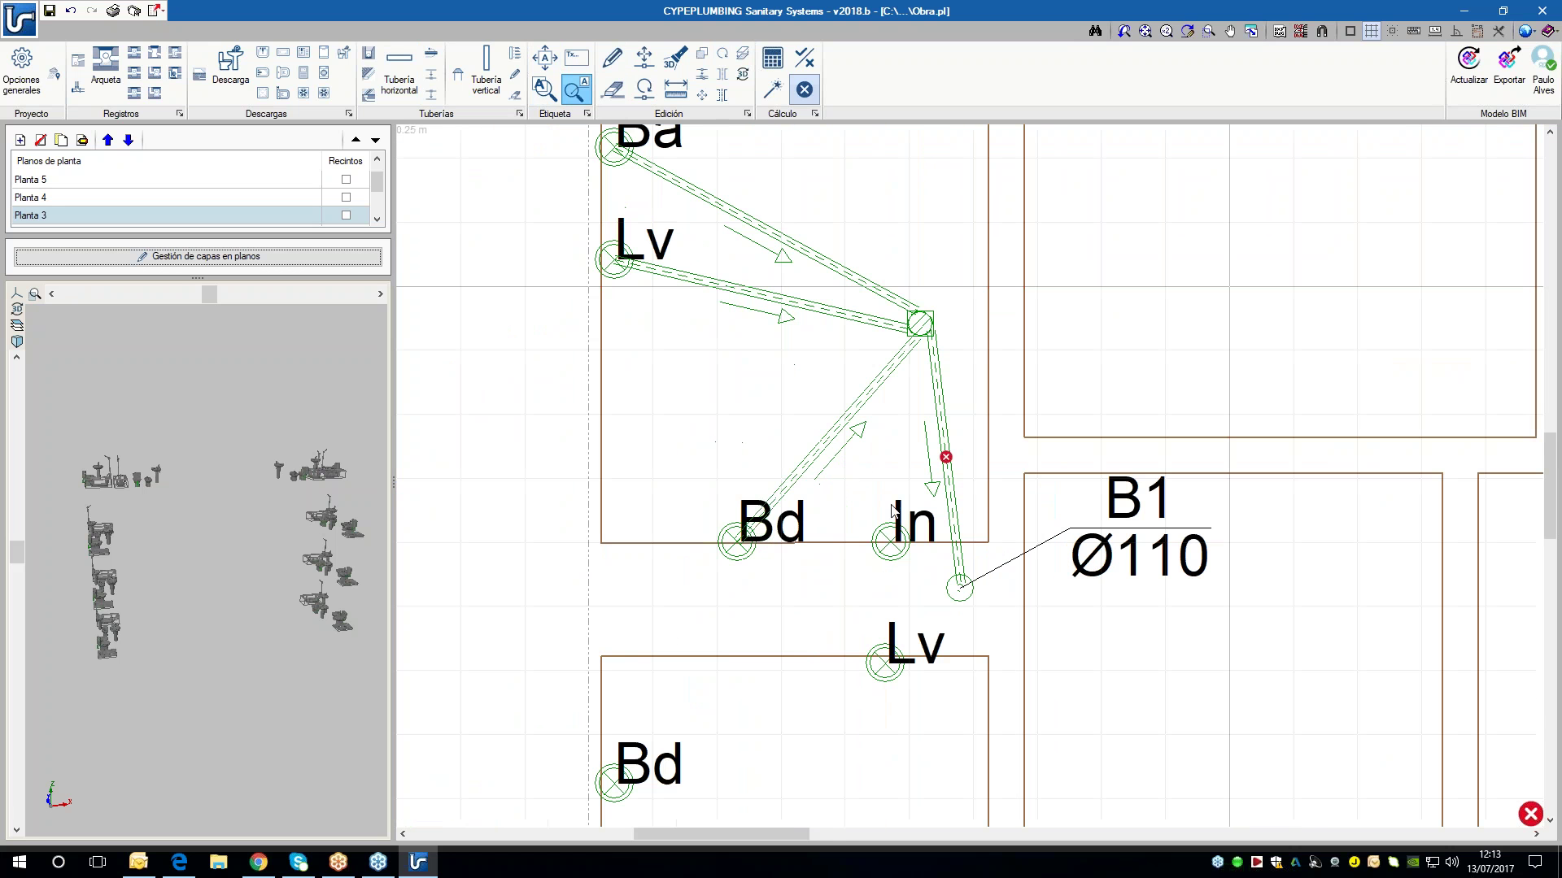
- Draw a wastewater Derivación individual pipe of 32 mm at 1% slope from outlet In to downpipe B1
{"action": "left_click", "coordinate": [392, 72]}
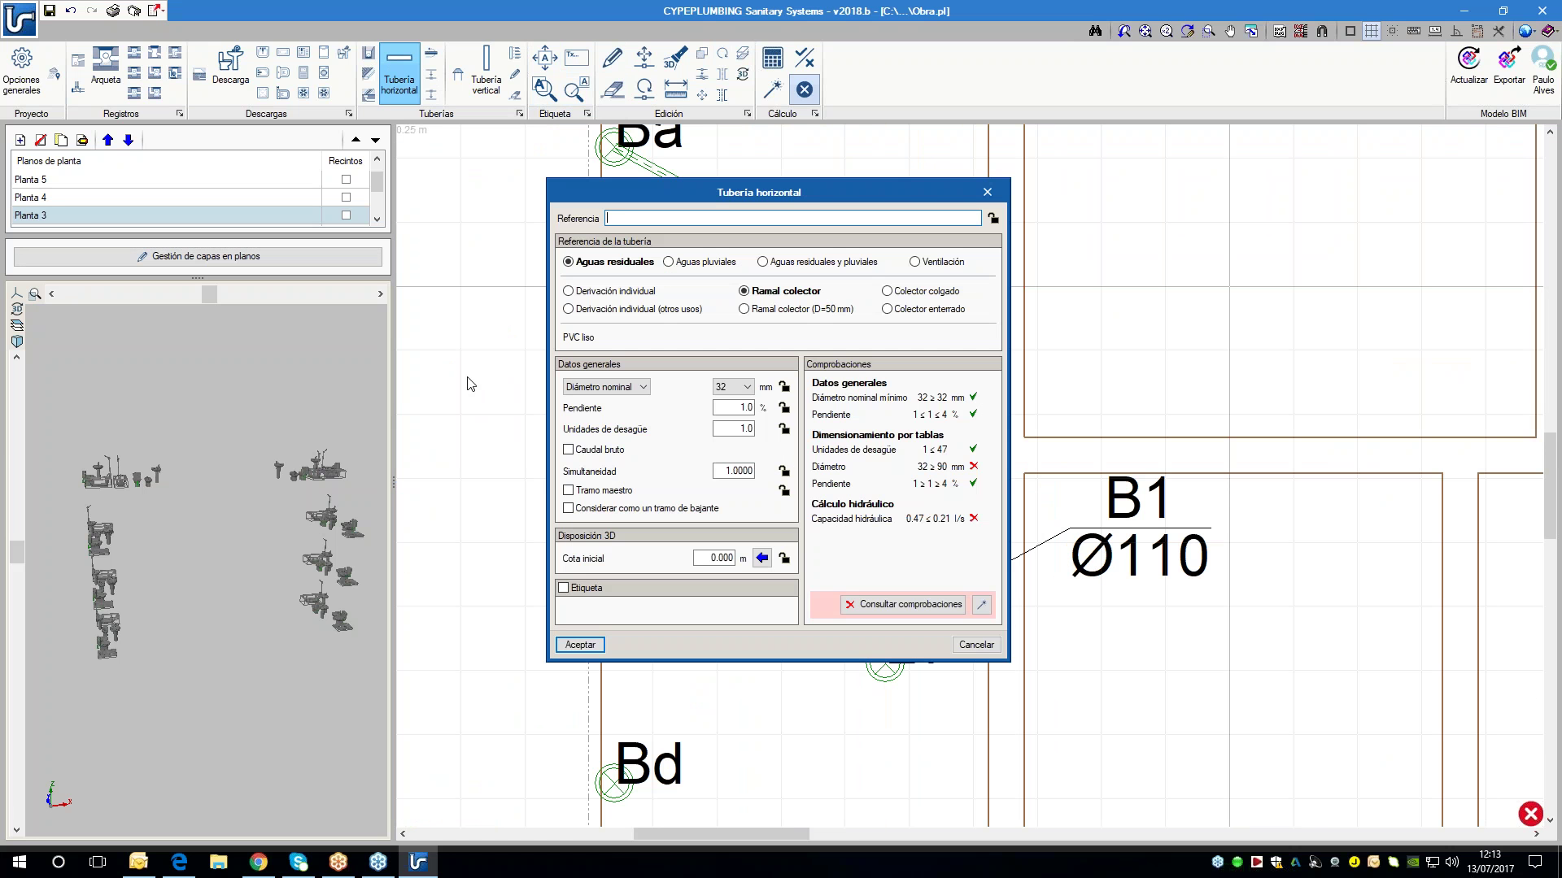
{"action": "left_click", "coordinate": [606, 292]}
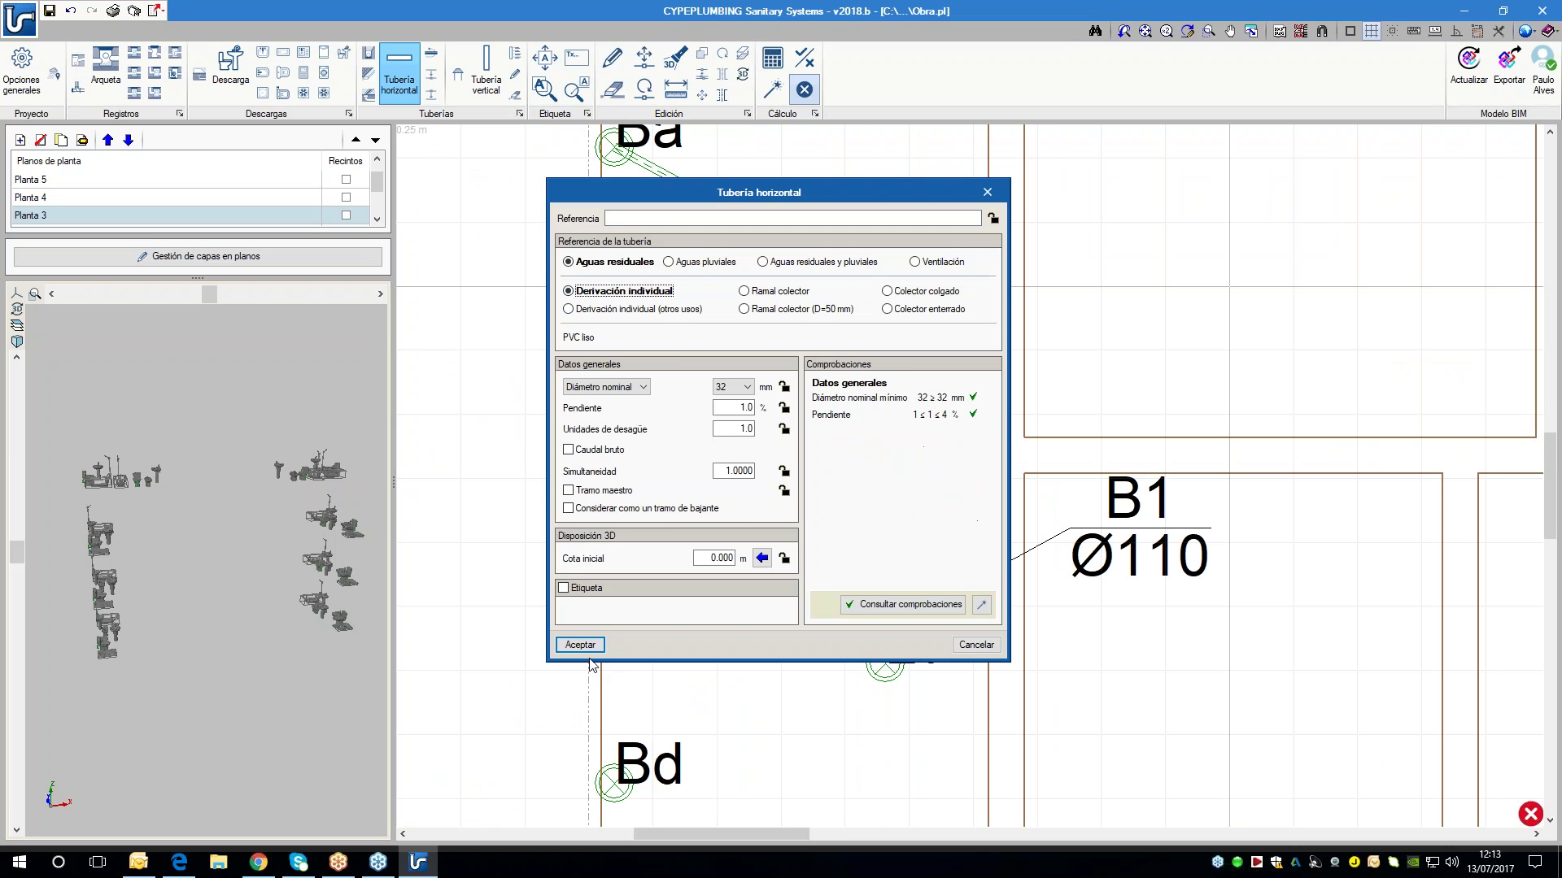
{"action": "left_click", "coordinate": [580, 644]}
{"action": "scroll", "coordinate": [901, 553], "scroll_direction": "up", "scroll_amount": 1}
{"action": "left_click", "coordinate": [884, 521]}
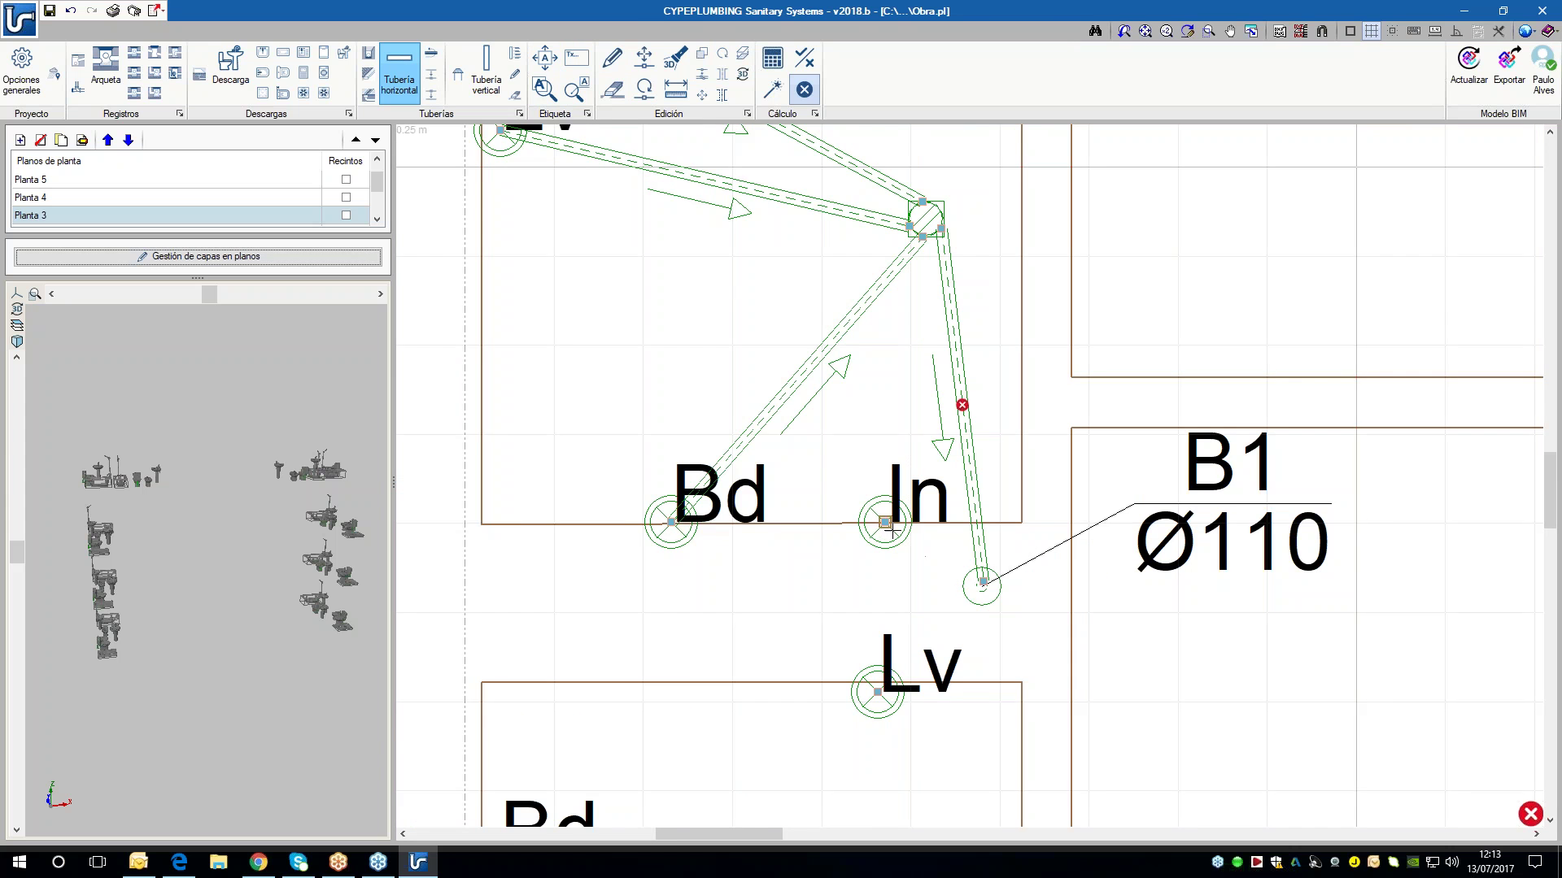
{"action": "scroll", "coordinate": [935, 554], "scroll_direction": "up", "scroll_amount": 1}
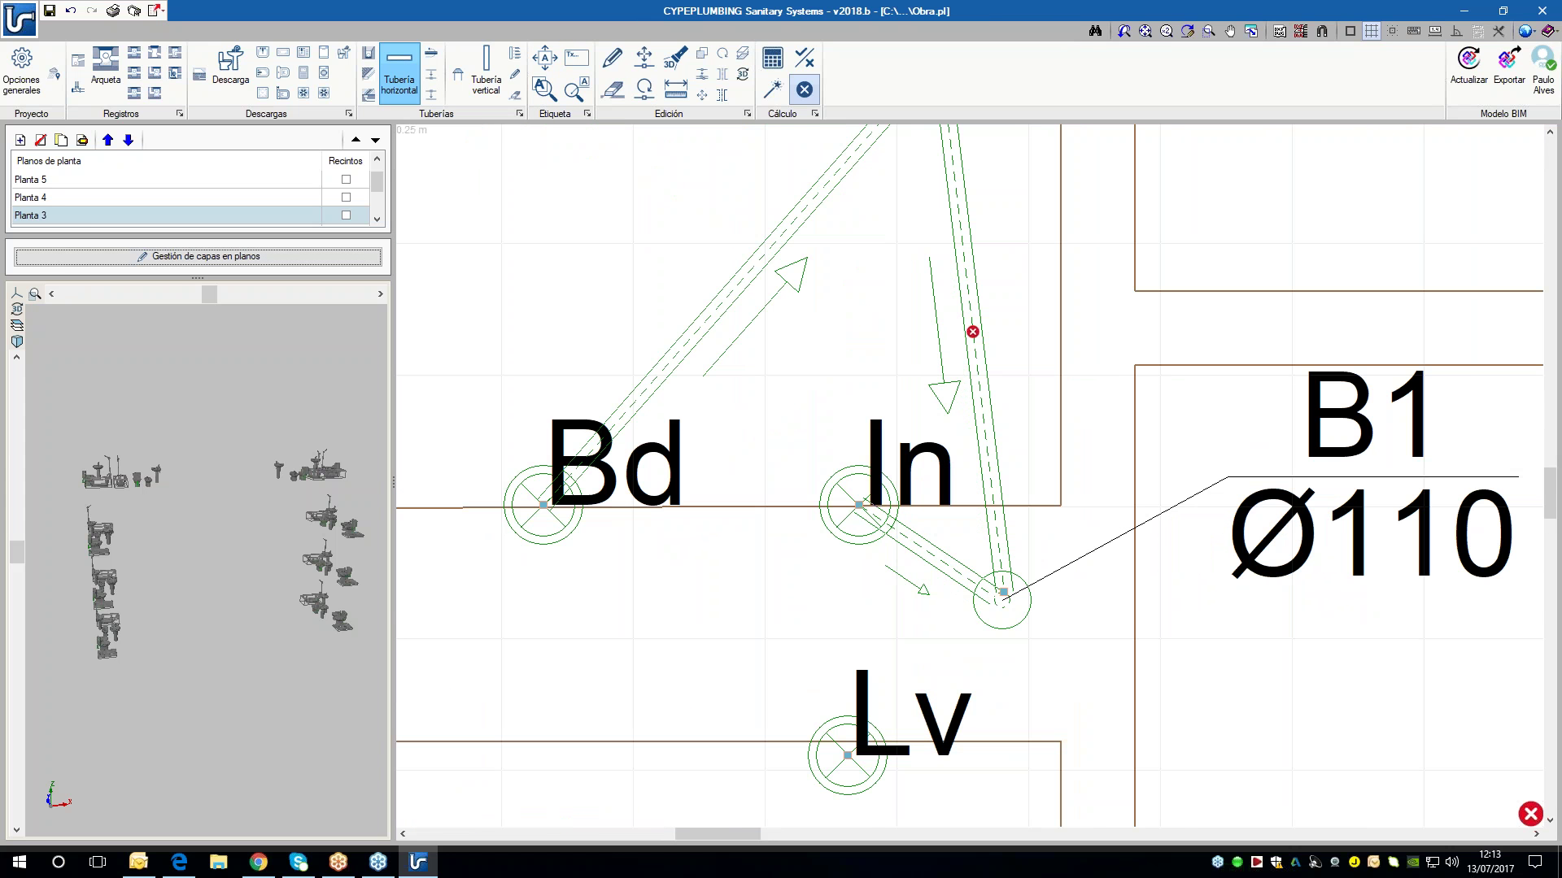
{"action": "left_click", "coordinate": [1004, 595]}
{"action": "scroll", "coordinate": [1074, 582], "scroll_direction": "up", "scroll_amount": 1}
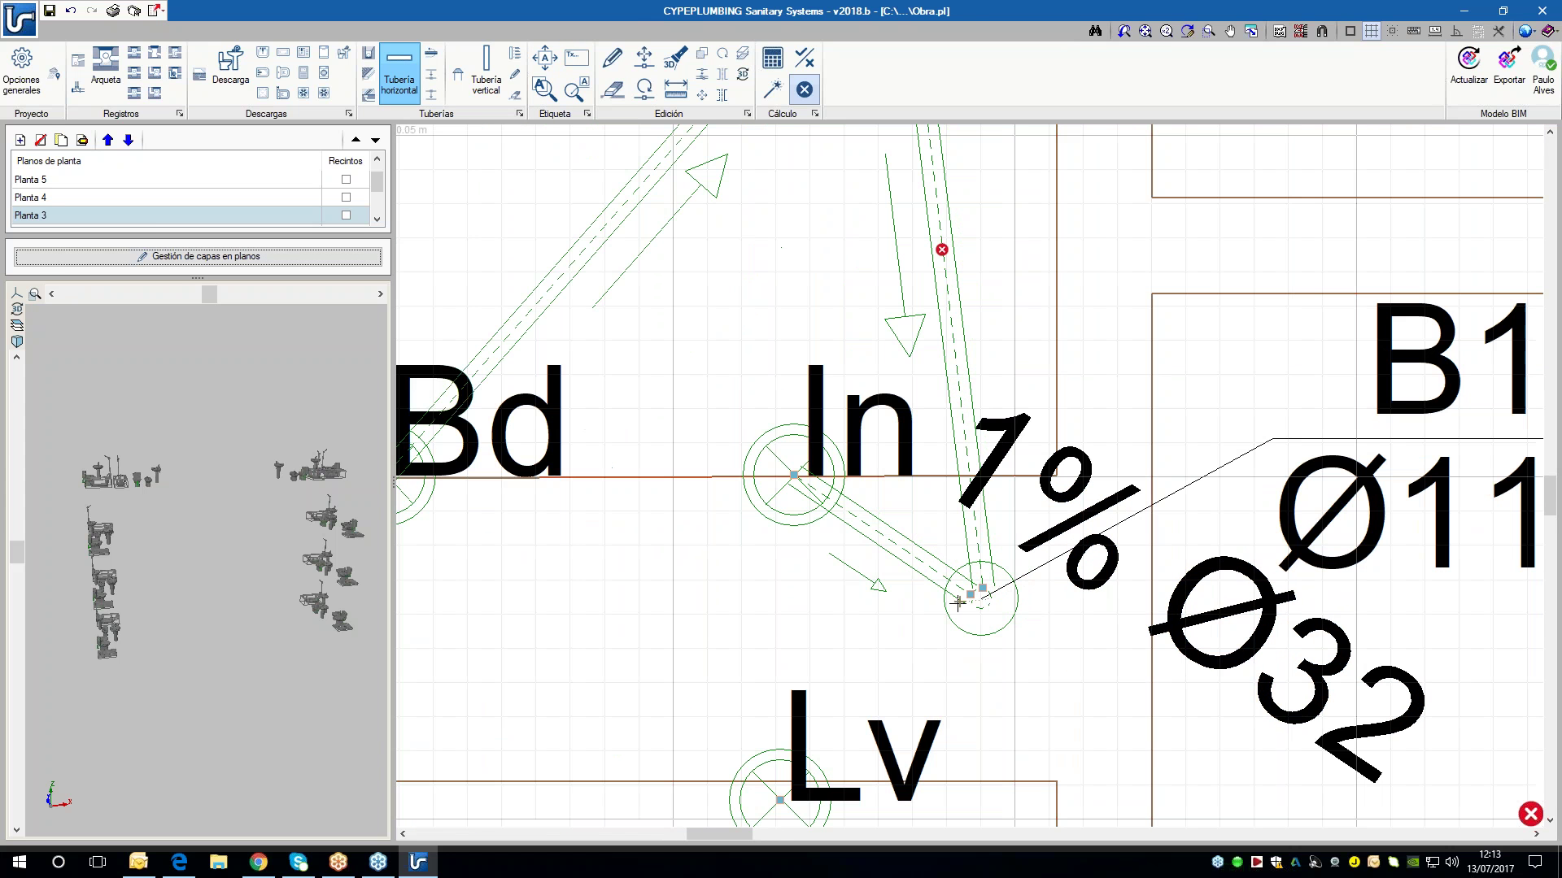
{"action": "scroll", "coordinate": [808, 643], "scroll_direction": "down", "scroll_amount": 2}
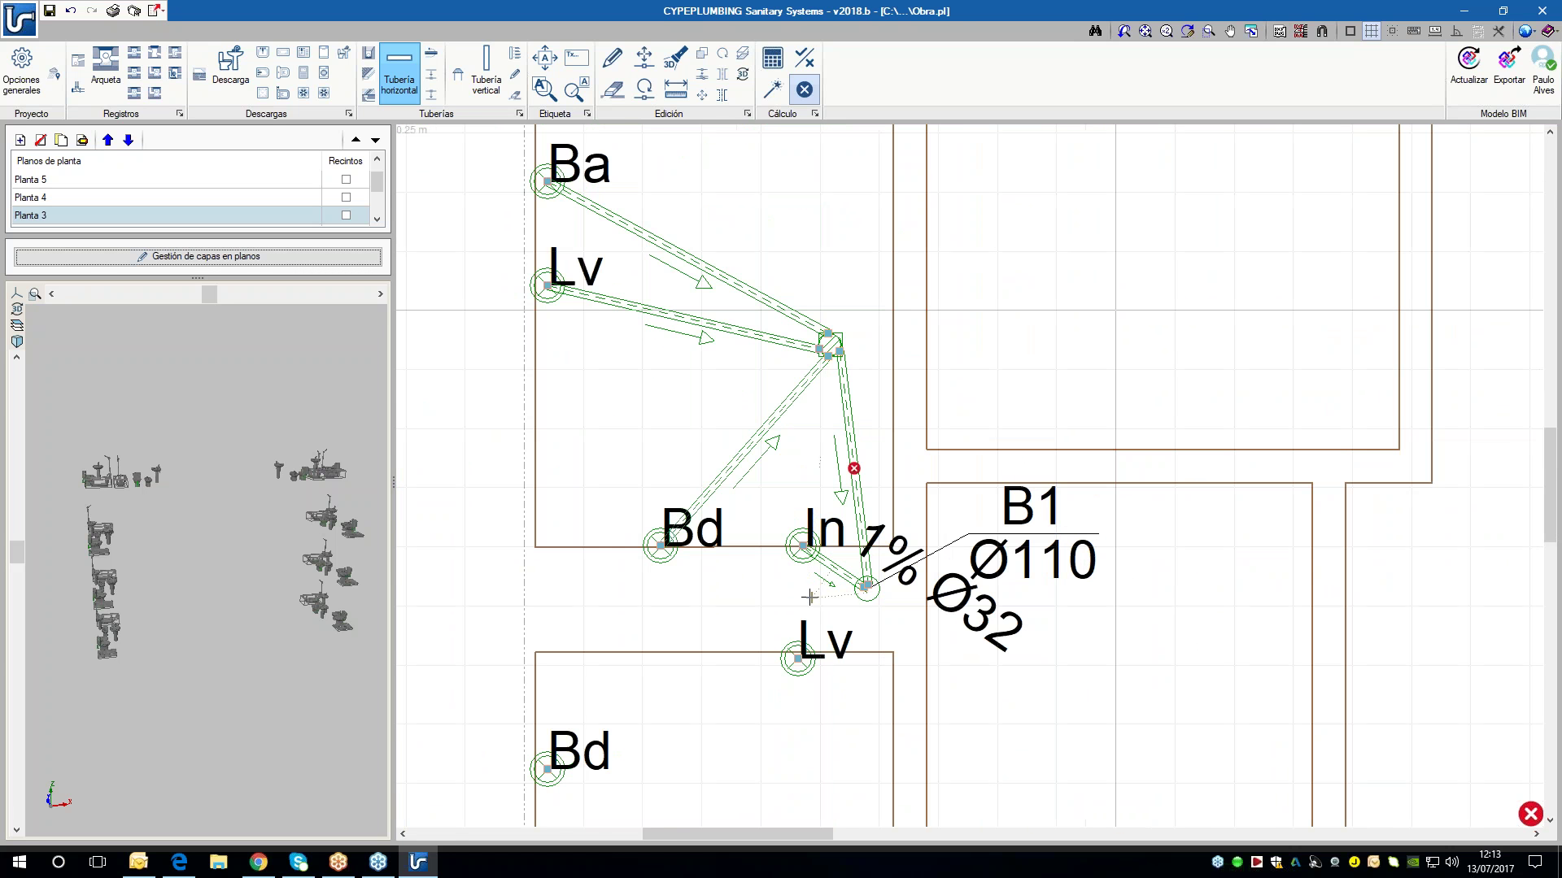
{"action": "scroll", "coordinate": [810, 592], "scroll_direction": "down", "scroll_amount": 1}
{"action": "middle_click_drag", "start_coordinate": [871, 610], "coordinate": [825, 585]}
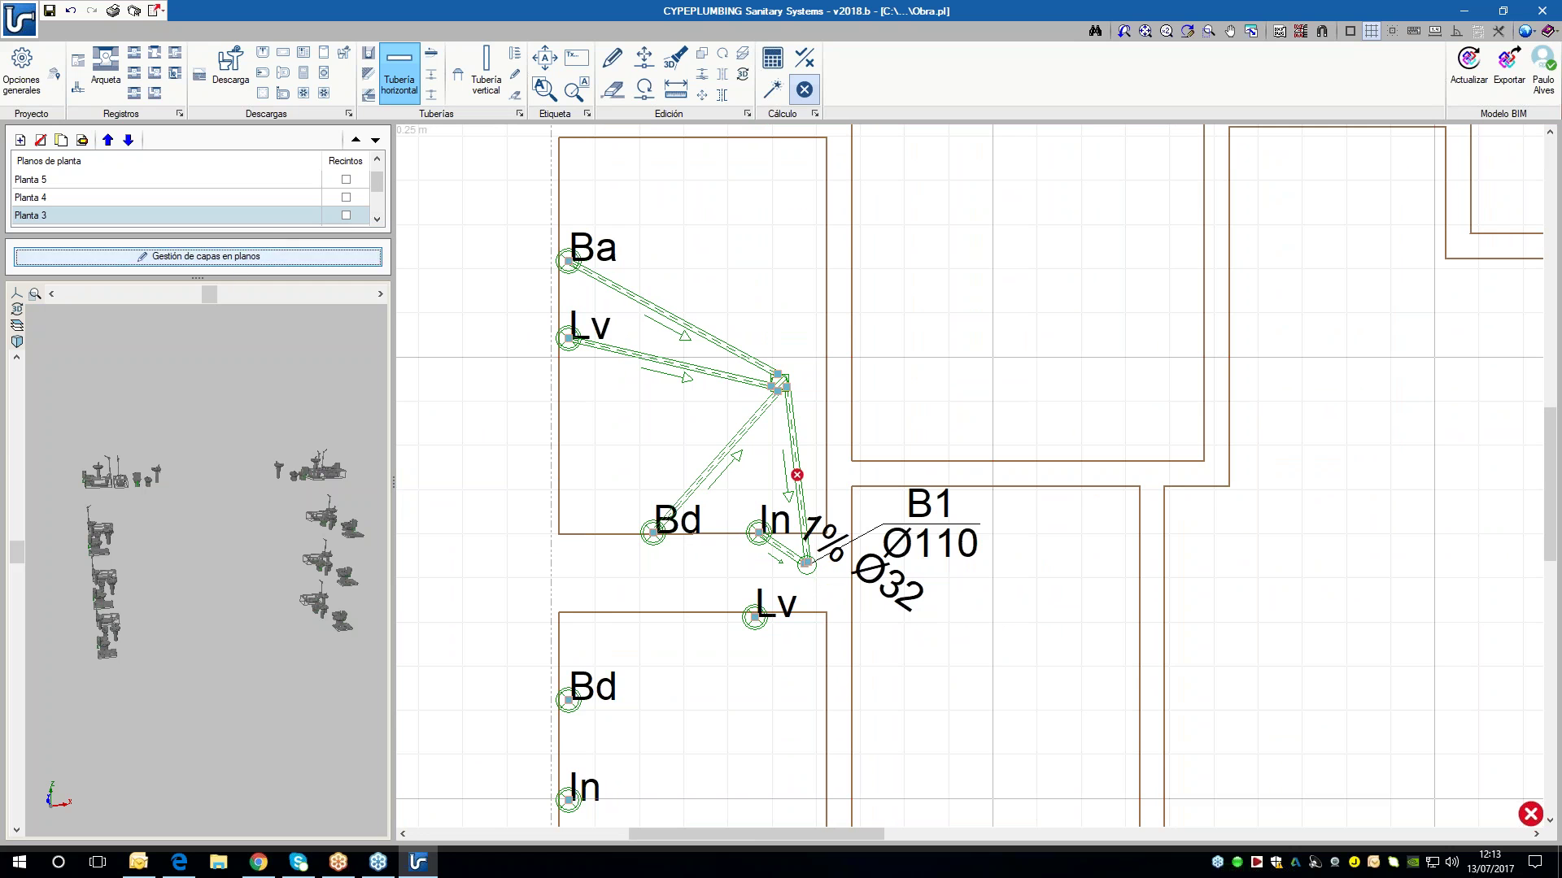
- Enlarge the floor list to show all floors and compare the drainage on Planta 2 with Planta 3
{"action": "left_click_drag", "start_coordinate": [238, 276], "coordinate": [237, 461]}
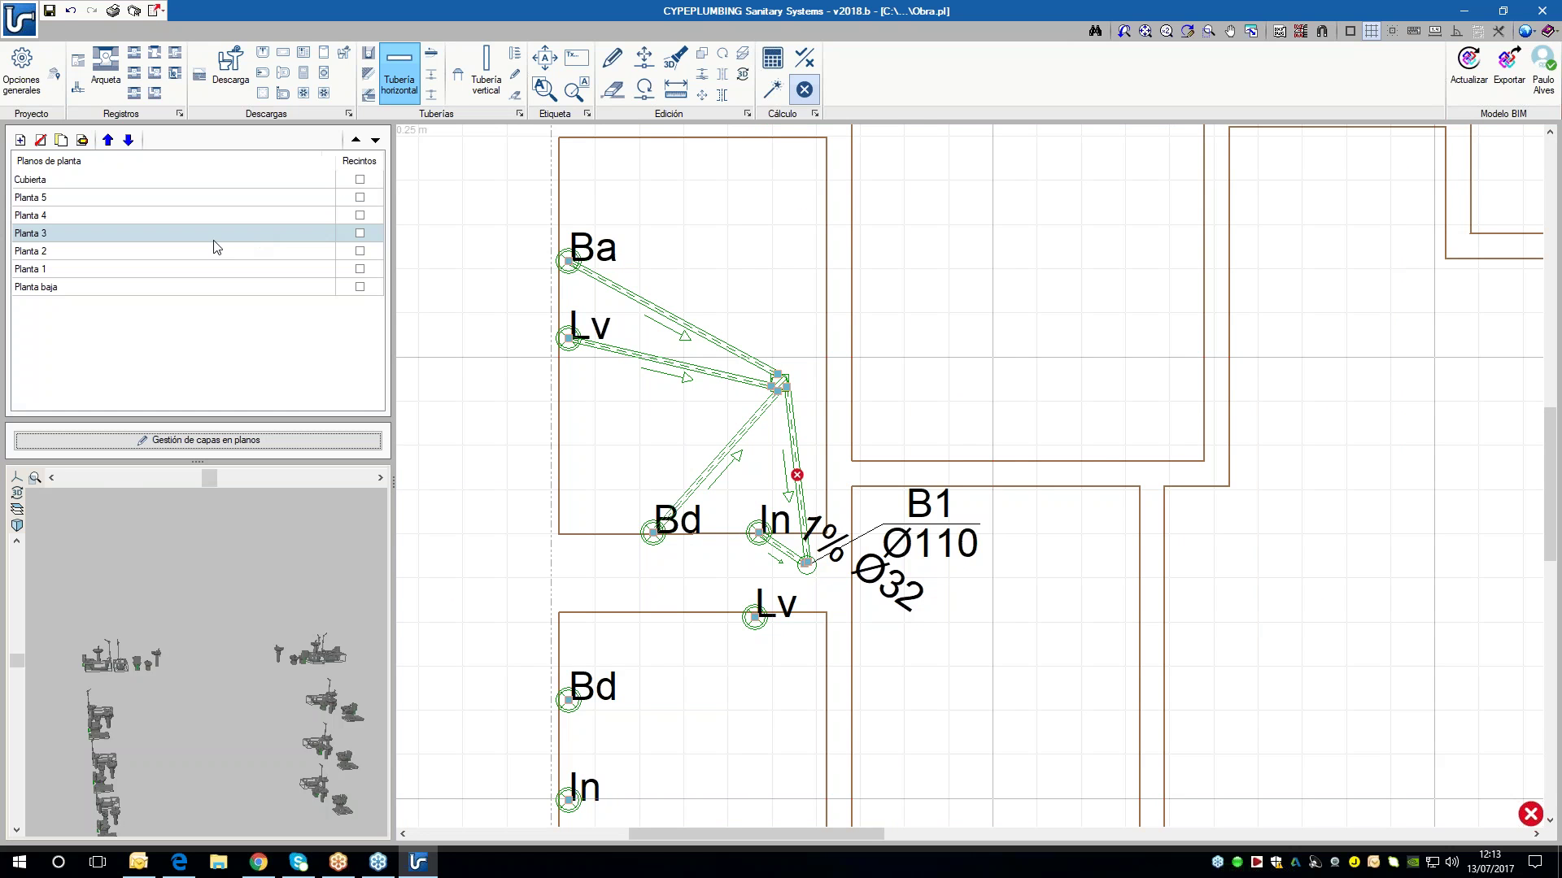
{"action": "left_click", "coordinate": [217, 251]}
{"action": "key", "text": "Escape"}
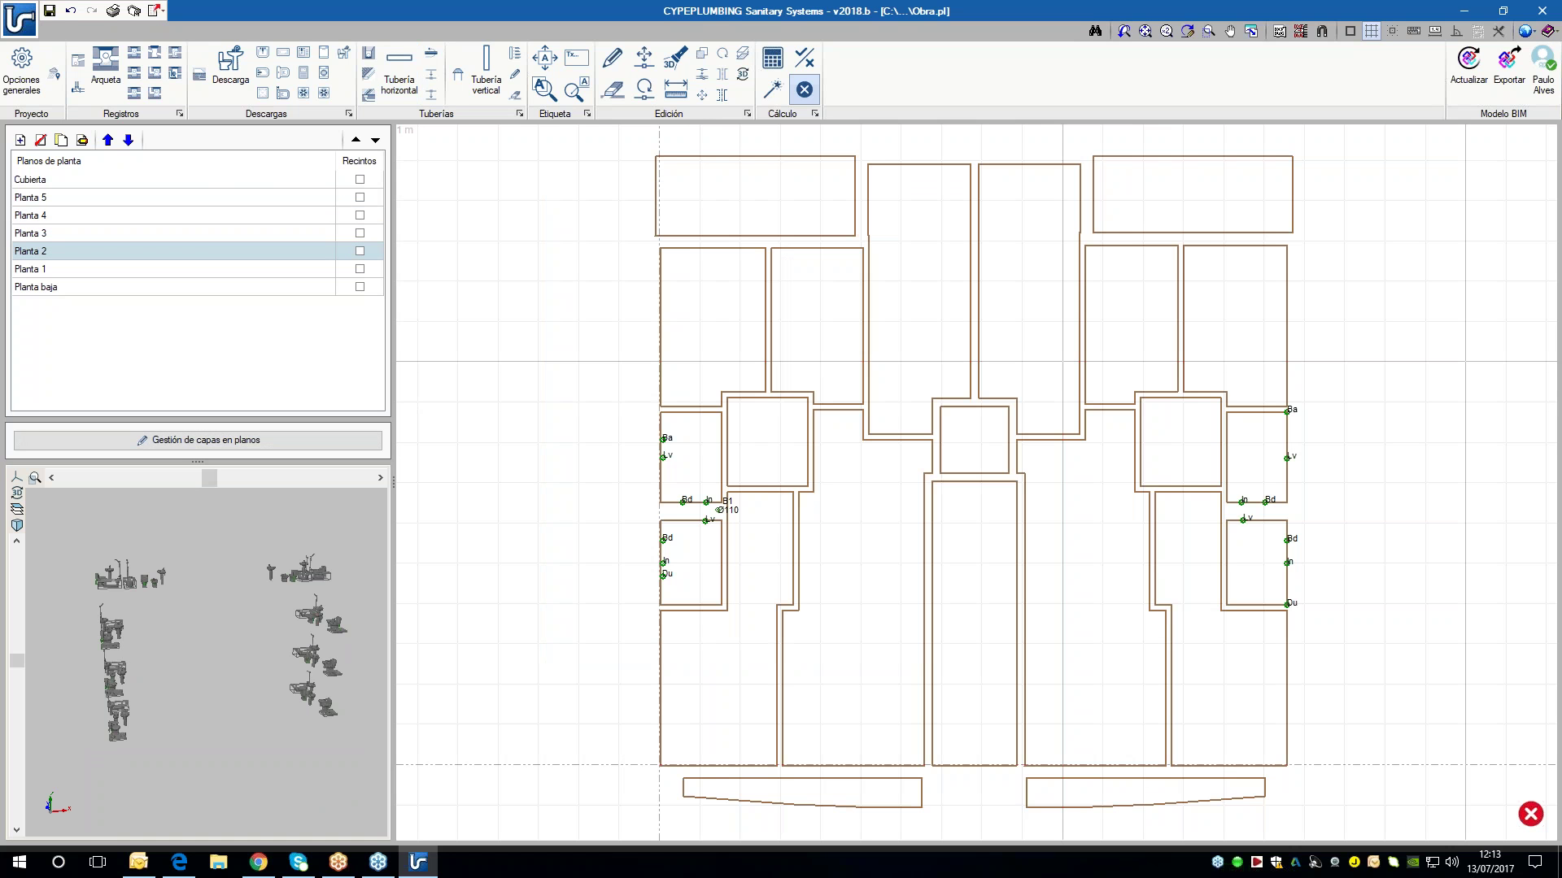
{"action": "left_click", "coordinate": [119, 233]}
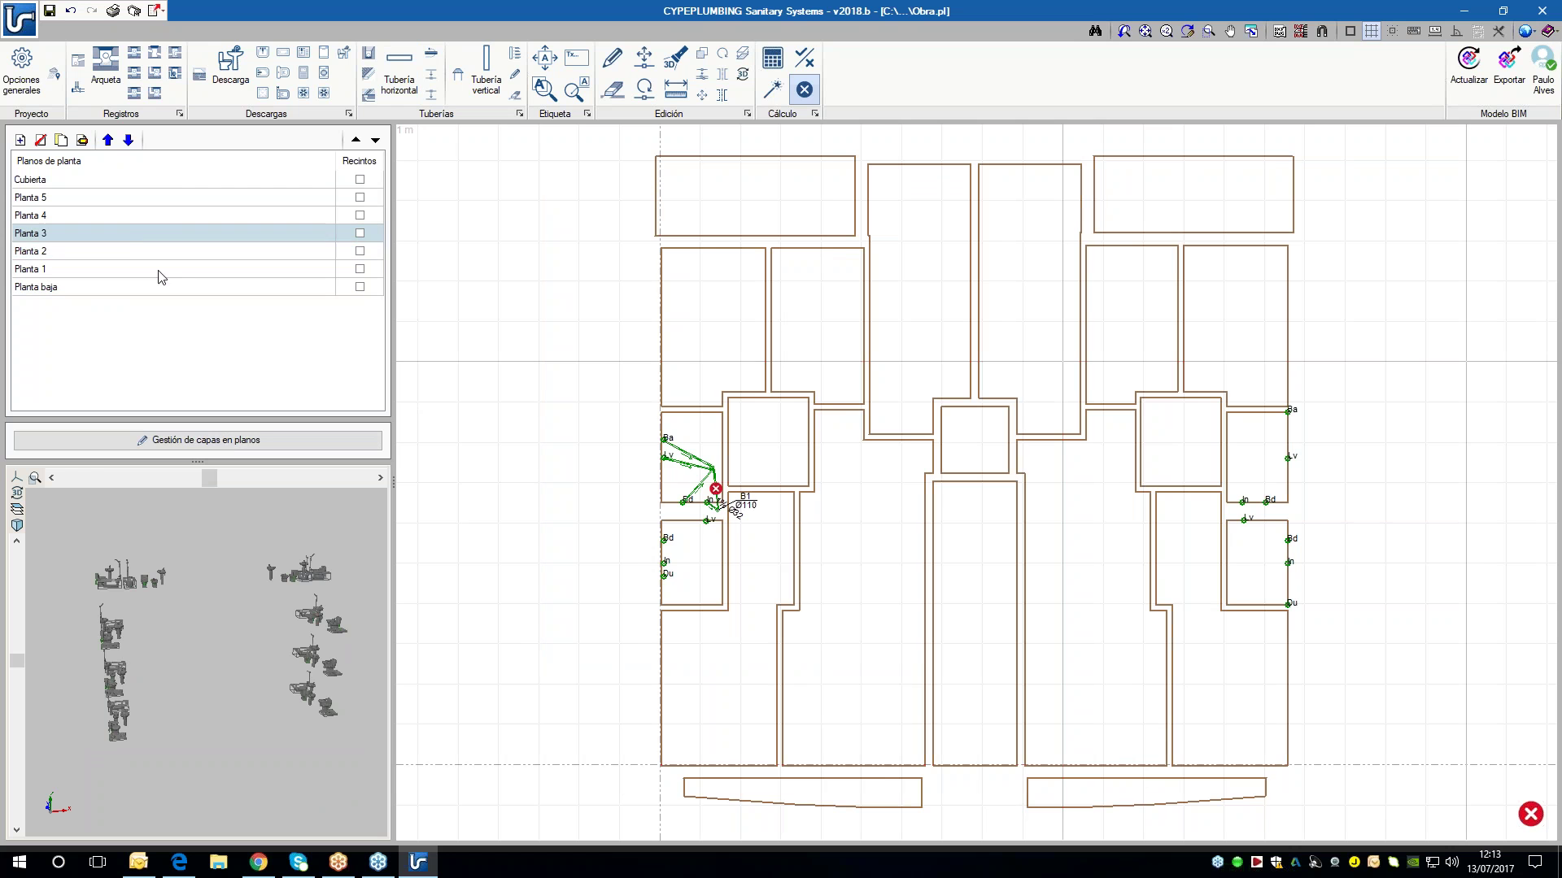
{"action": "left_click", "coordinate": [131, 253]}
{"action": "left_click", "coordinate": [129, 237]}
- Copy the upper-left bathroom's horizontal pipes and siphon trap from Planta 3 to Planta 2
{"action": "scroll", "coordinate": [576, 443], "scroll_direction": "up", "scroll_amount": 1}
{"action": "scroll", "coordinate": [606, 399], "scroll_direction": "up", "scroll_amount": 1}
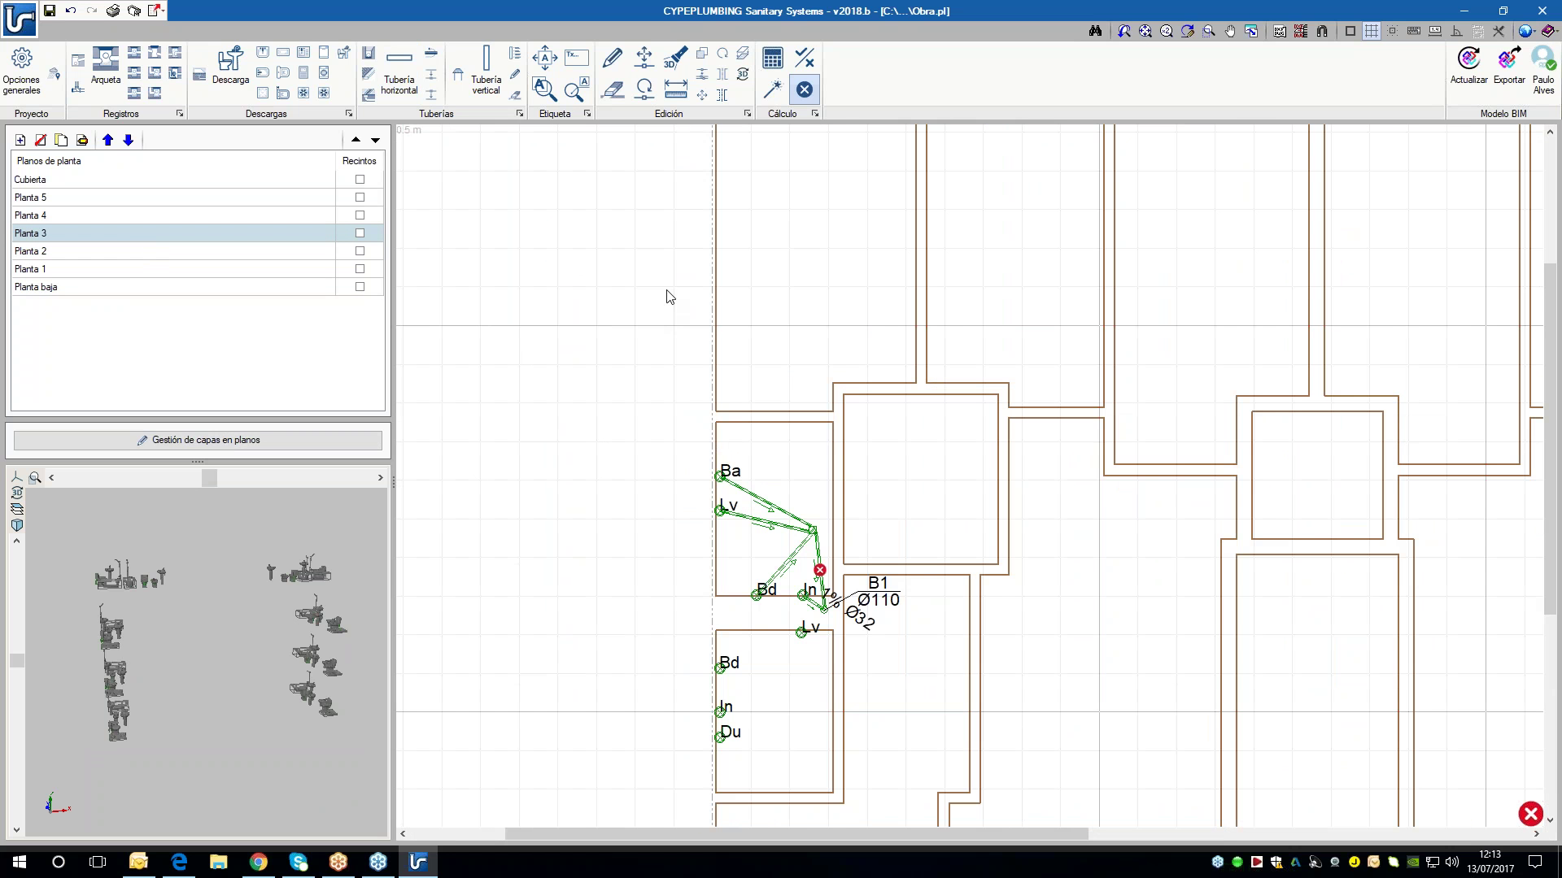
{"action": "left_click", "coordinate": [742, 54]}
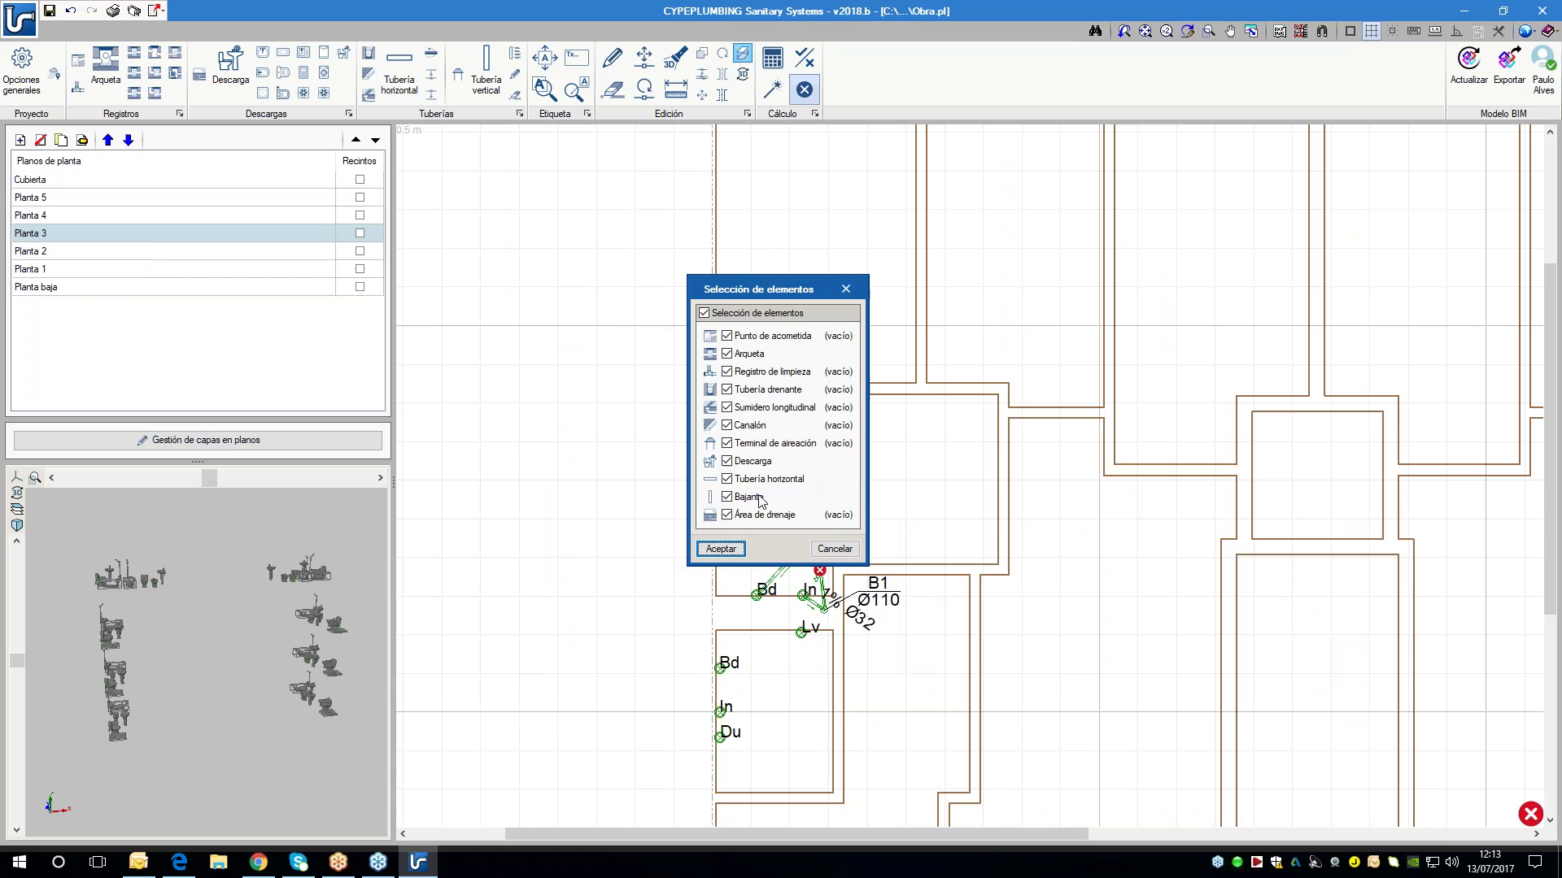
{"action": "left_click", "coordinate": [720, 549]}
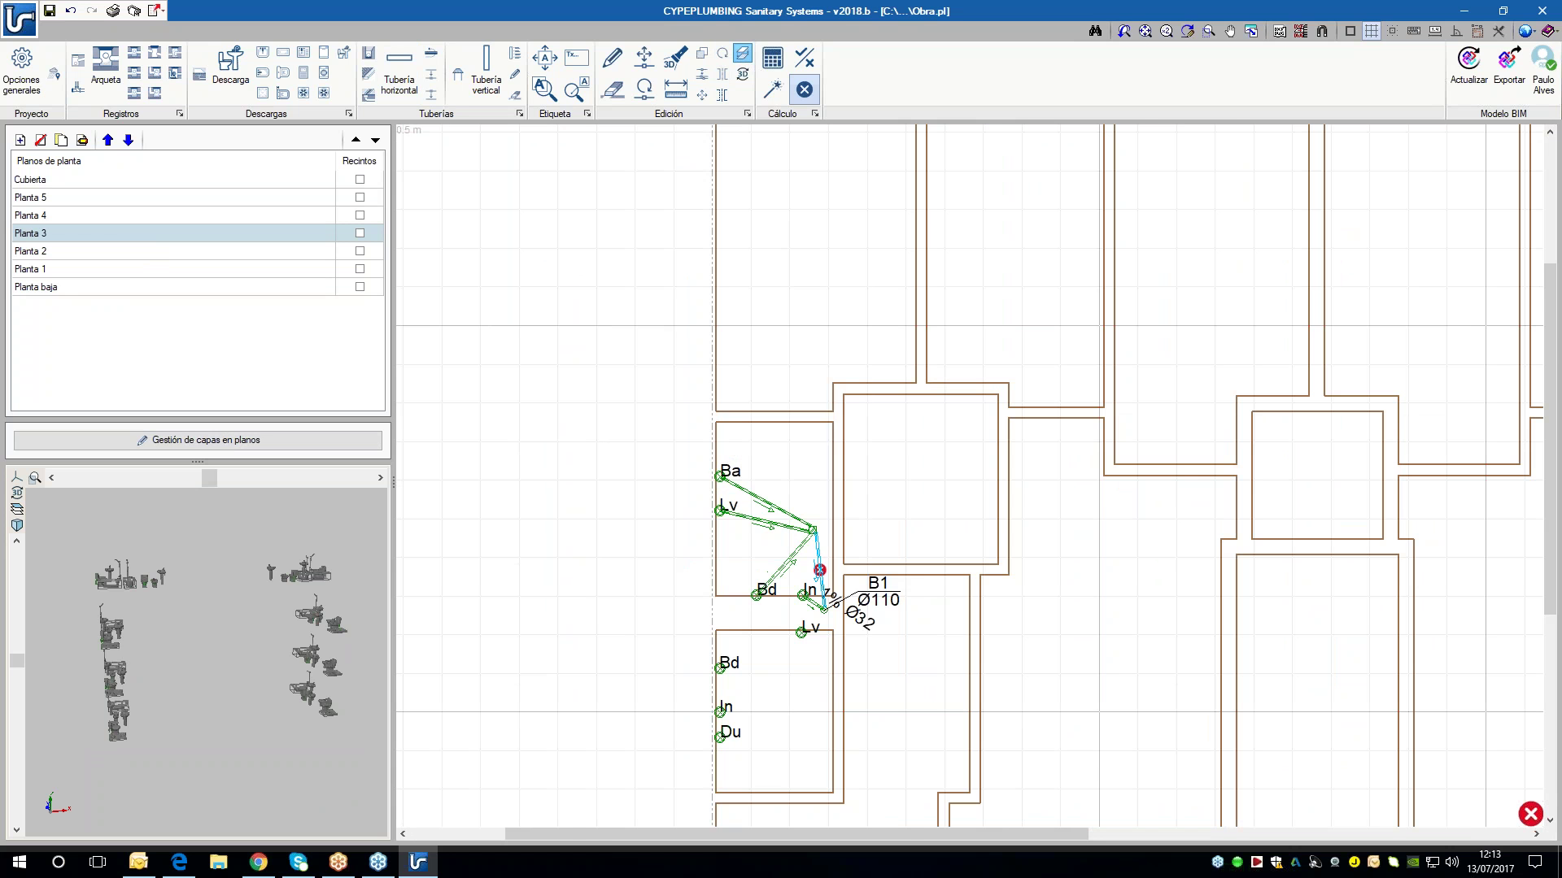
{"action": "scroll", "coordinate": [830, 573], "scroll_direction": "up", "scroll_amount": 1}
{"action": "scroll", "coordinate": [794, 622], "scroll_direction": "up", "scroll_amount": 1}
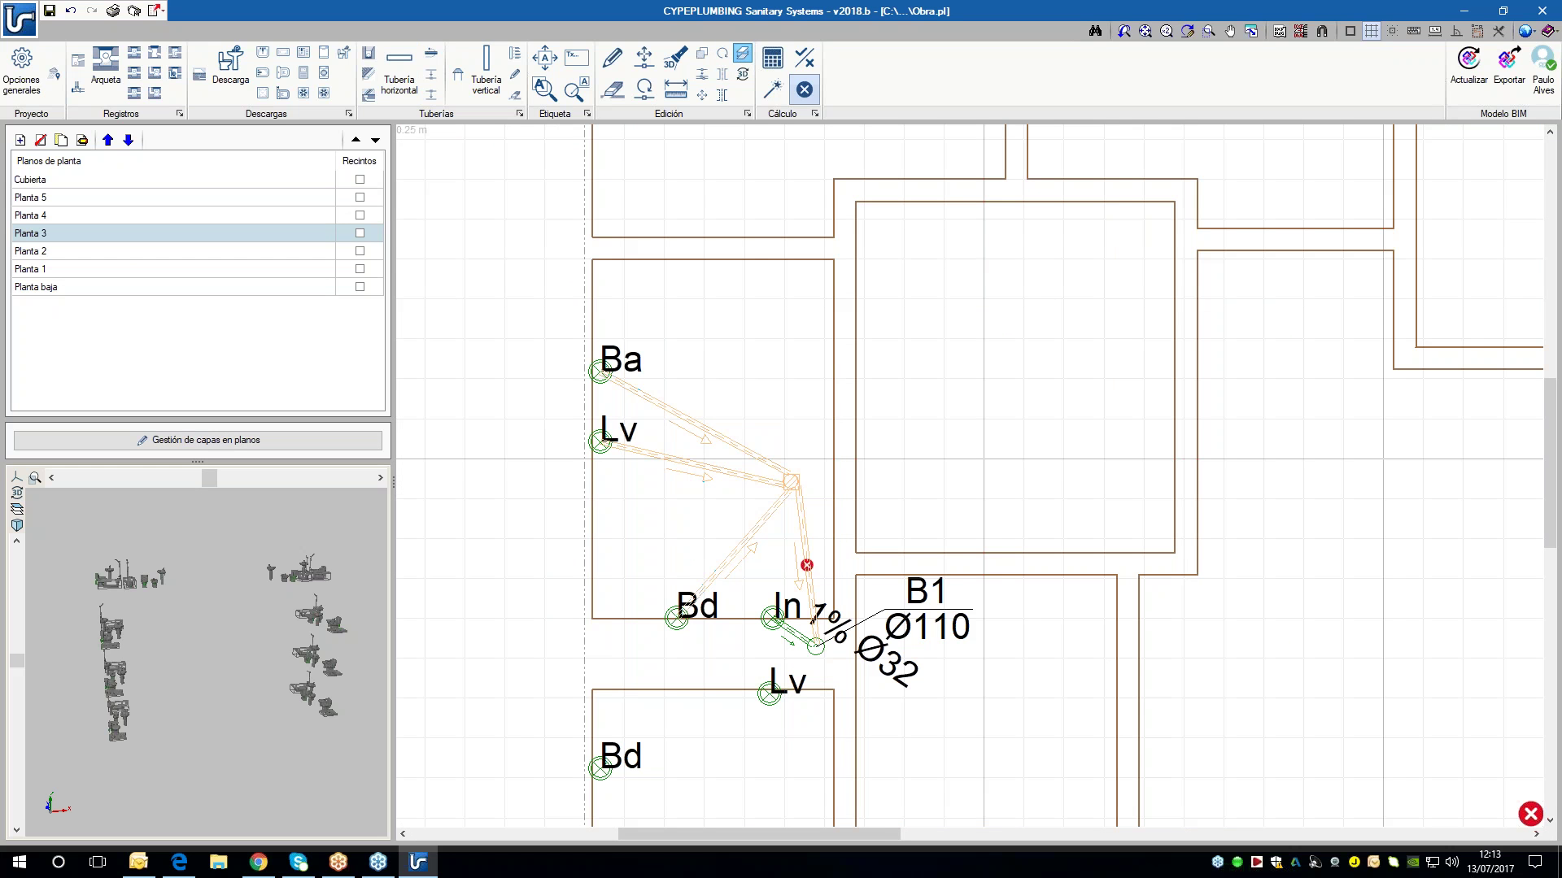
{"action": "scroll", "coordinate": [801, 628], "scroll_direction": "up", "scroll_amount": 1}
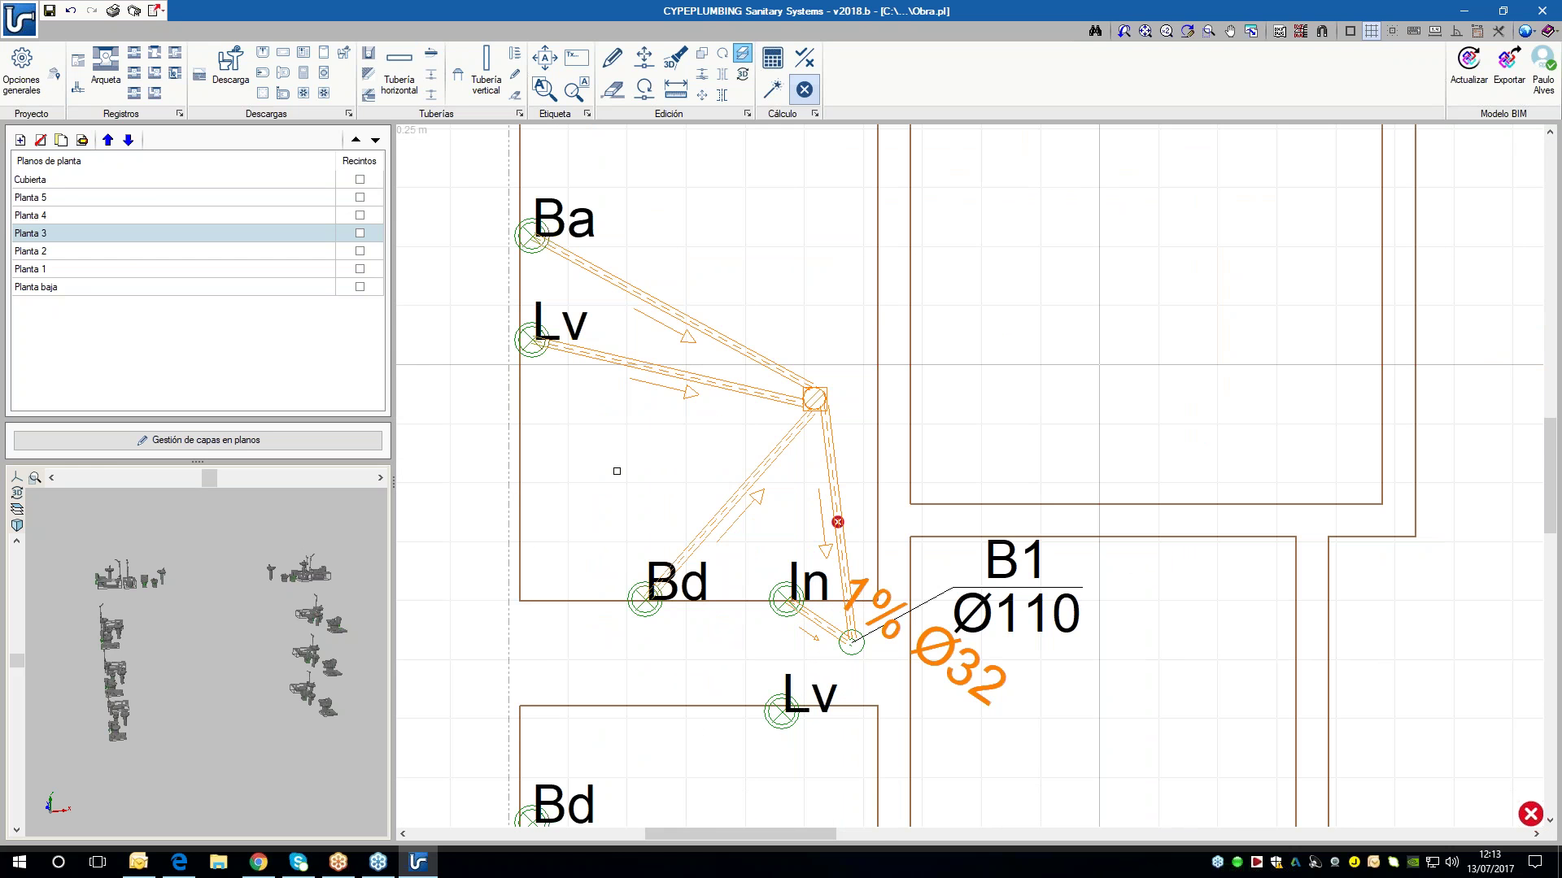
{"action": "right_click", "coordinate": [675, 634]}
{"action": "left_click", "coordinate": [862, 466]}
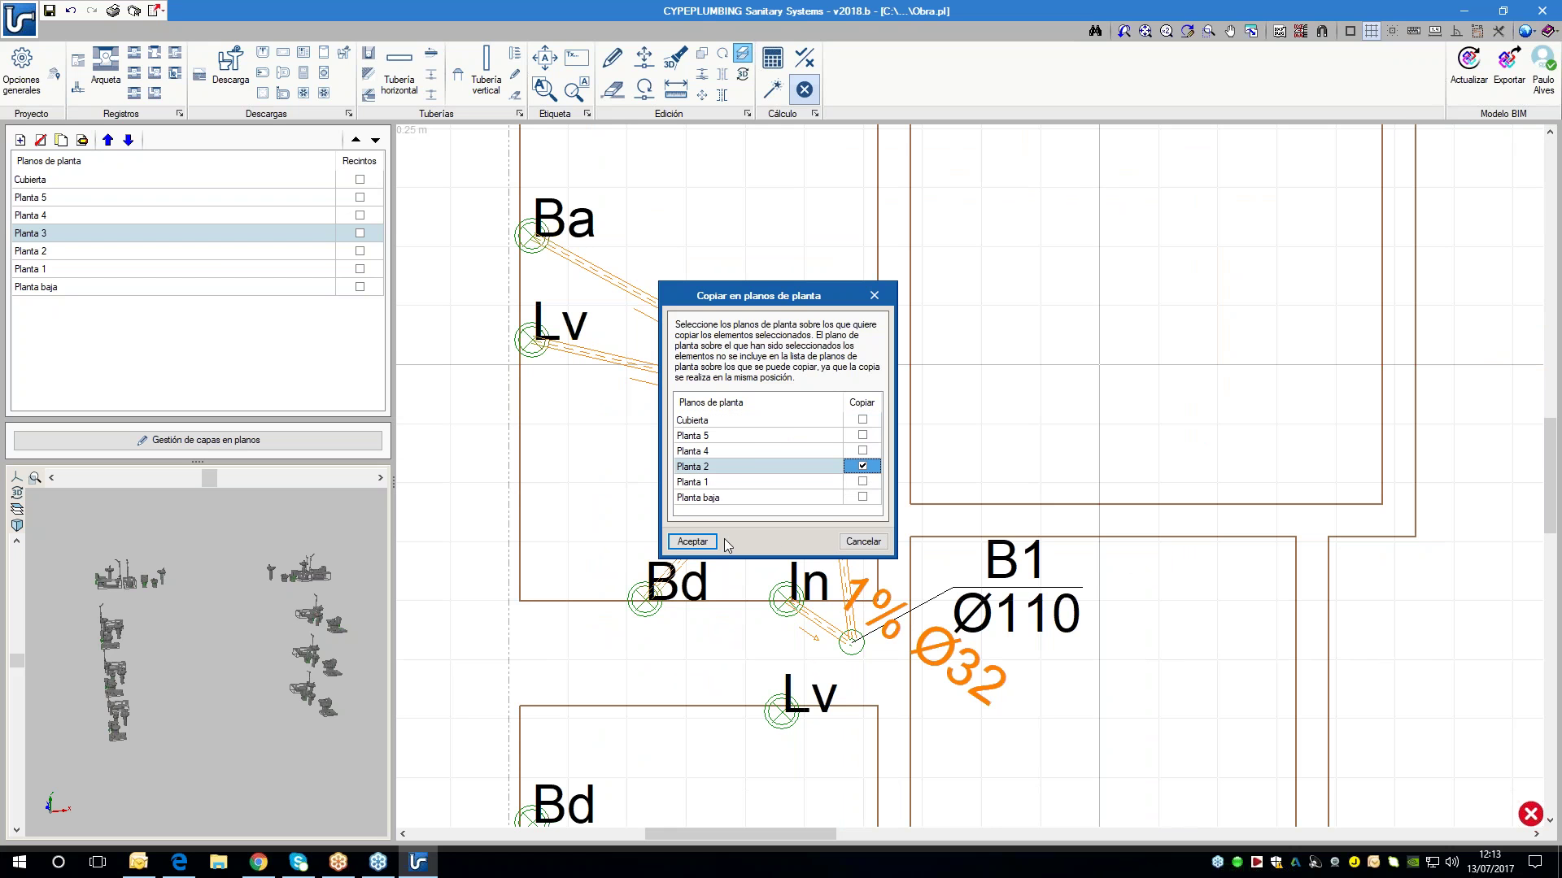
{"action": "left_click", "coordinate": [692, 541]}
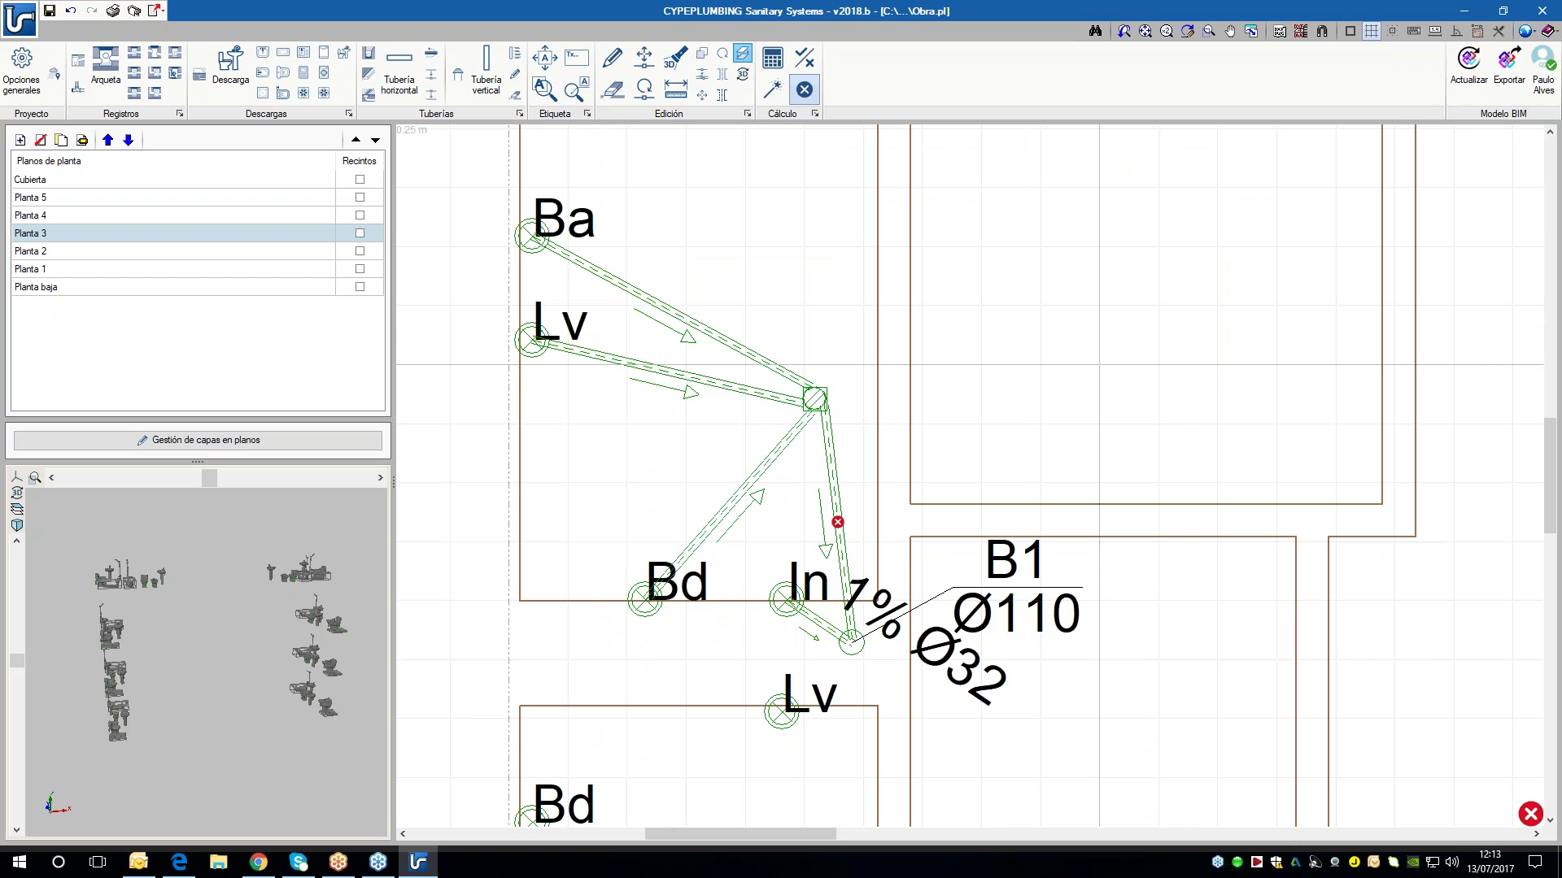
- Check the copied pipes on Planta 2, view Planta 1 and leave the copy command
{"action": "left_click", "coordinate": [214, 251]}
{"action": "left_click", "coordinate": [722, 548]}
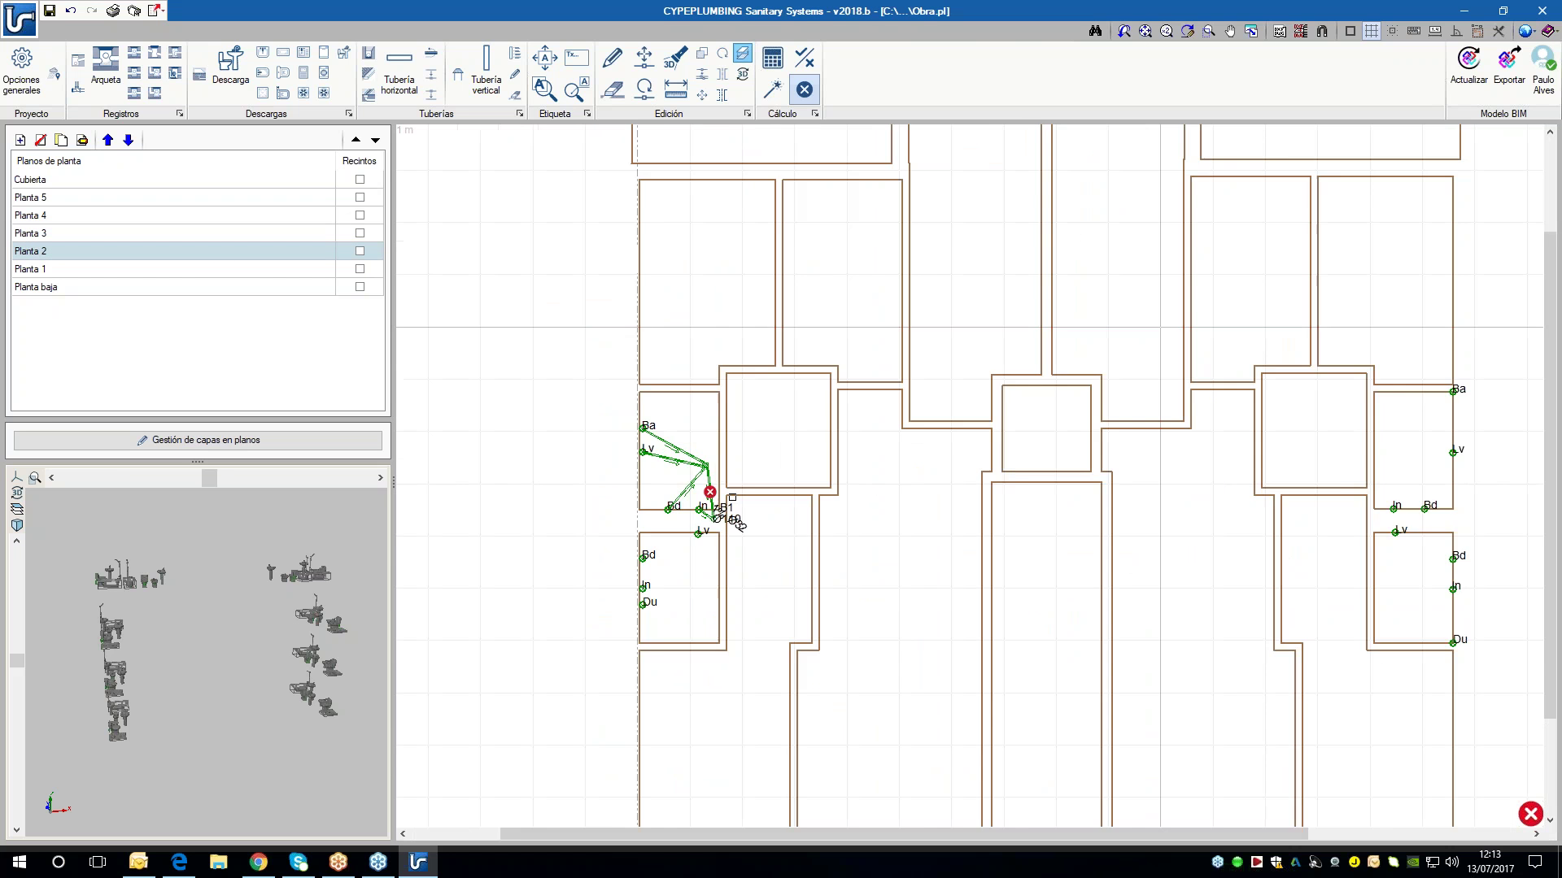
{"action": "scroll", "coordinate": [732, 498], "scroll_direction": "up", "scroll_amount": 2}
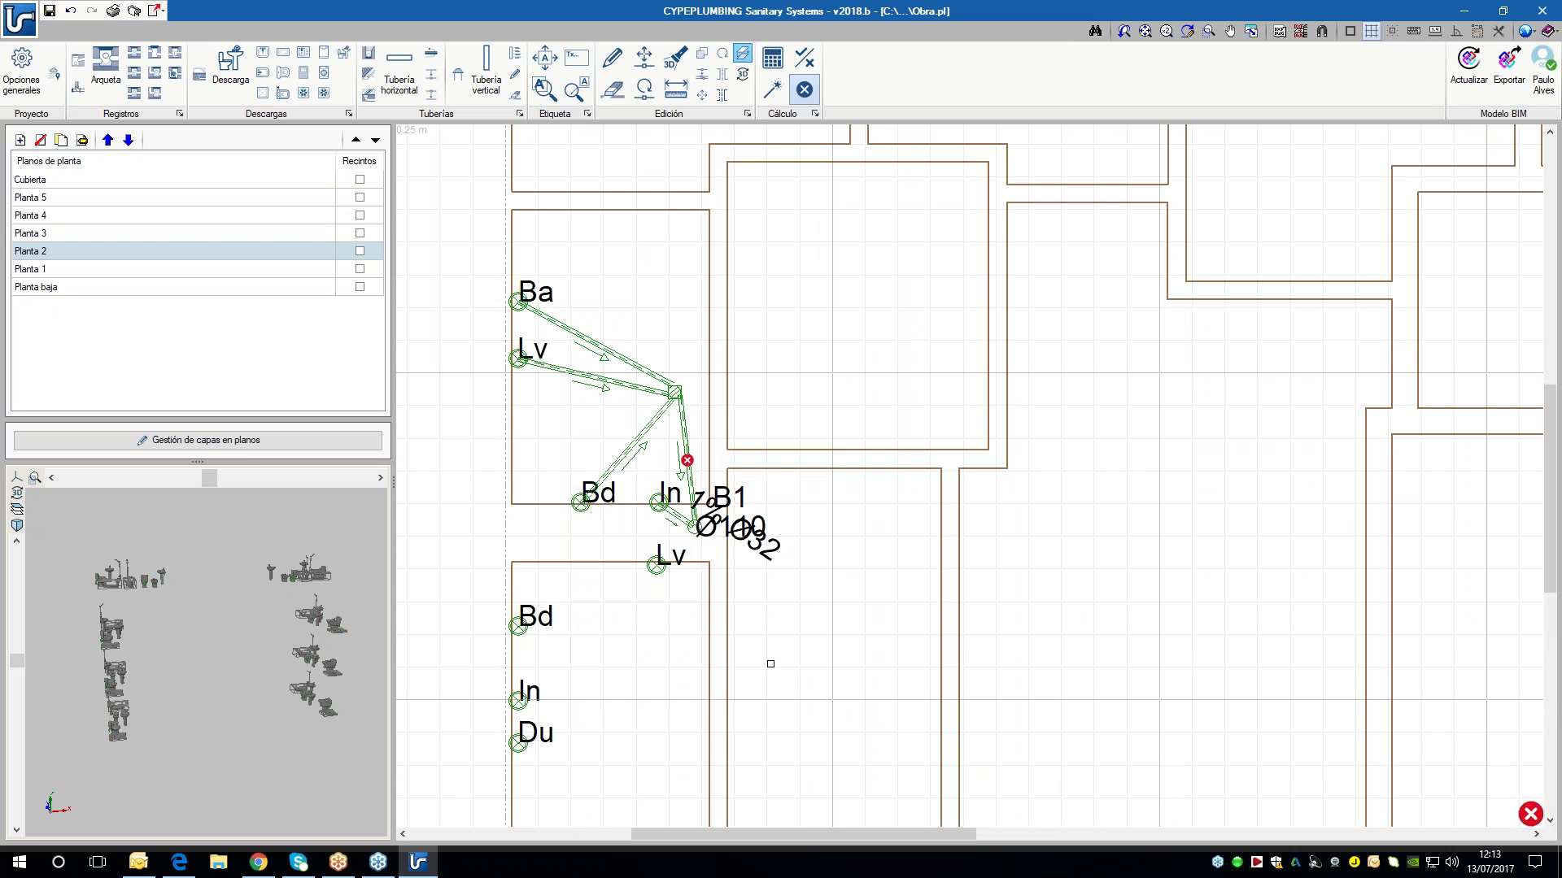
{"action": "left_click_drag", "start_coordinate": [213, 251], "coordinate": [225, 384]}
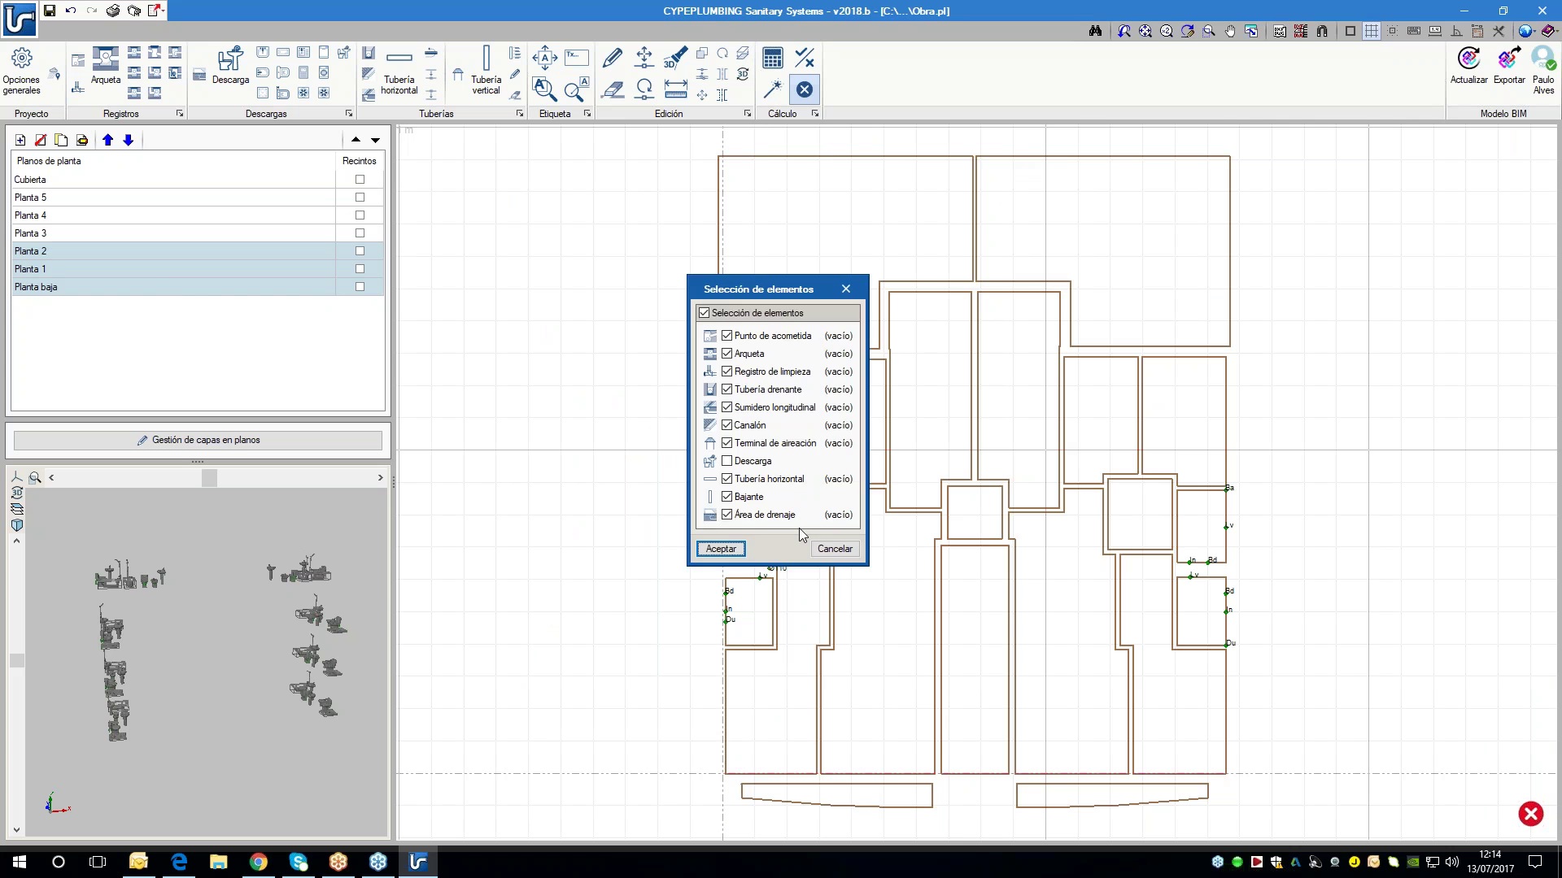
{"action": "left_click", "coordinate": [852, 554]}
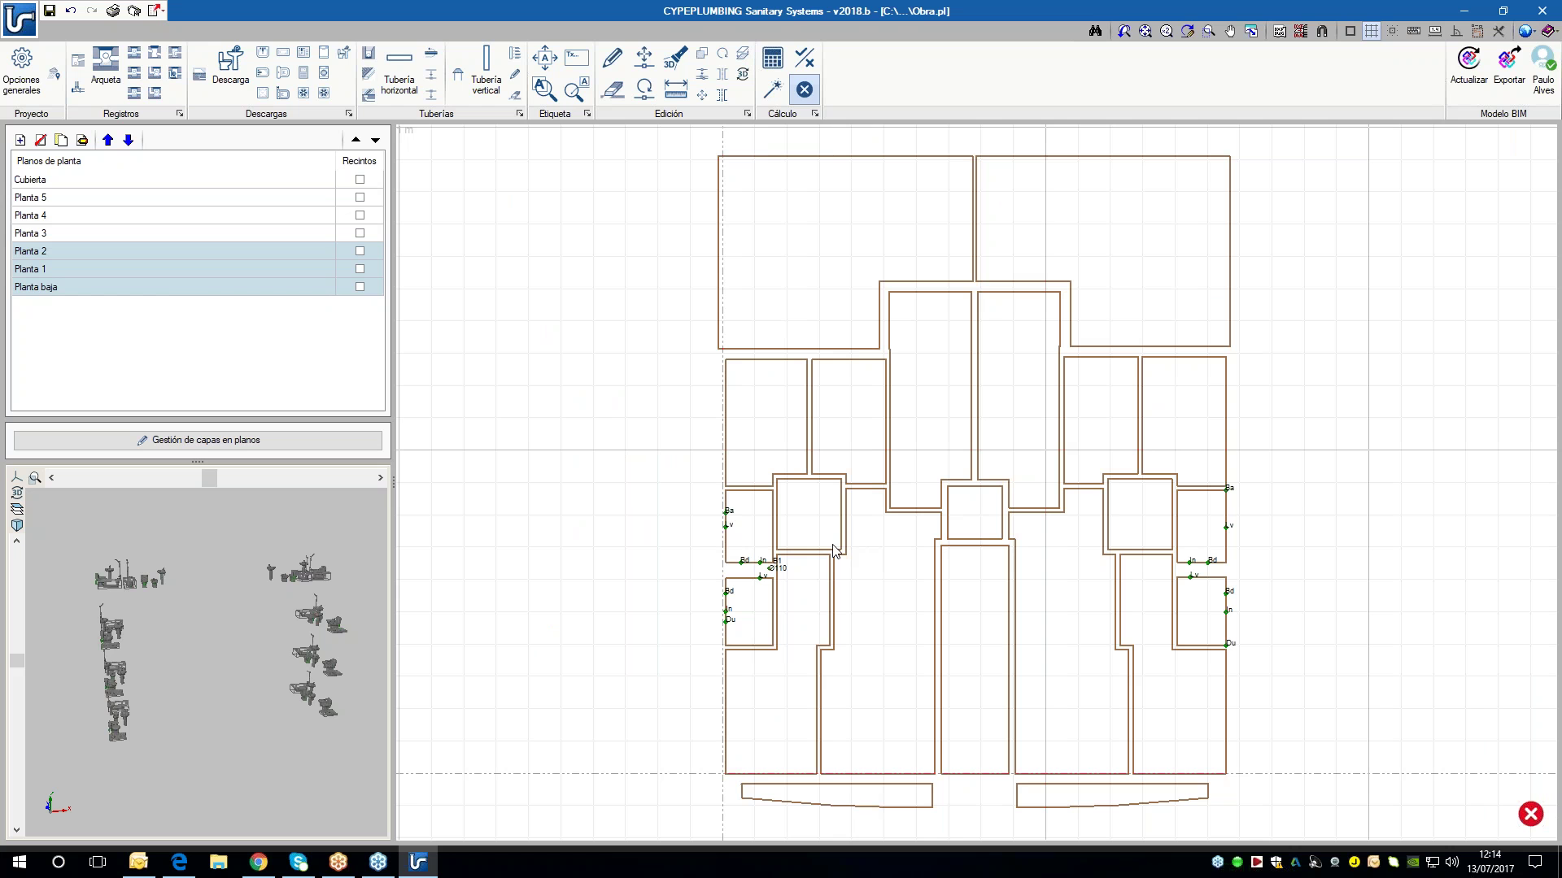
- On Planta baja, move the B1 Ø110 label away from the downpipe and show its leader line
{"action": "left_click", "coordinate": [161, 285]}
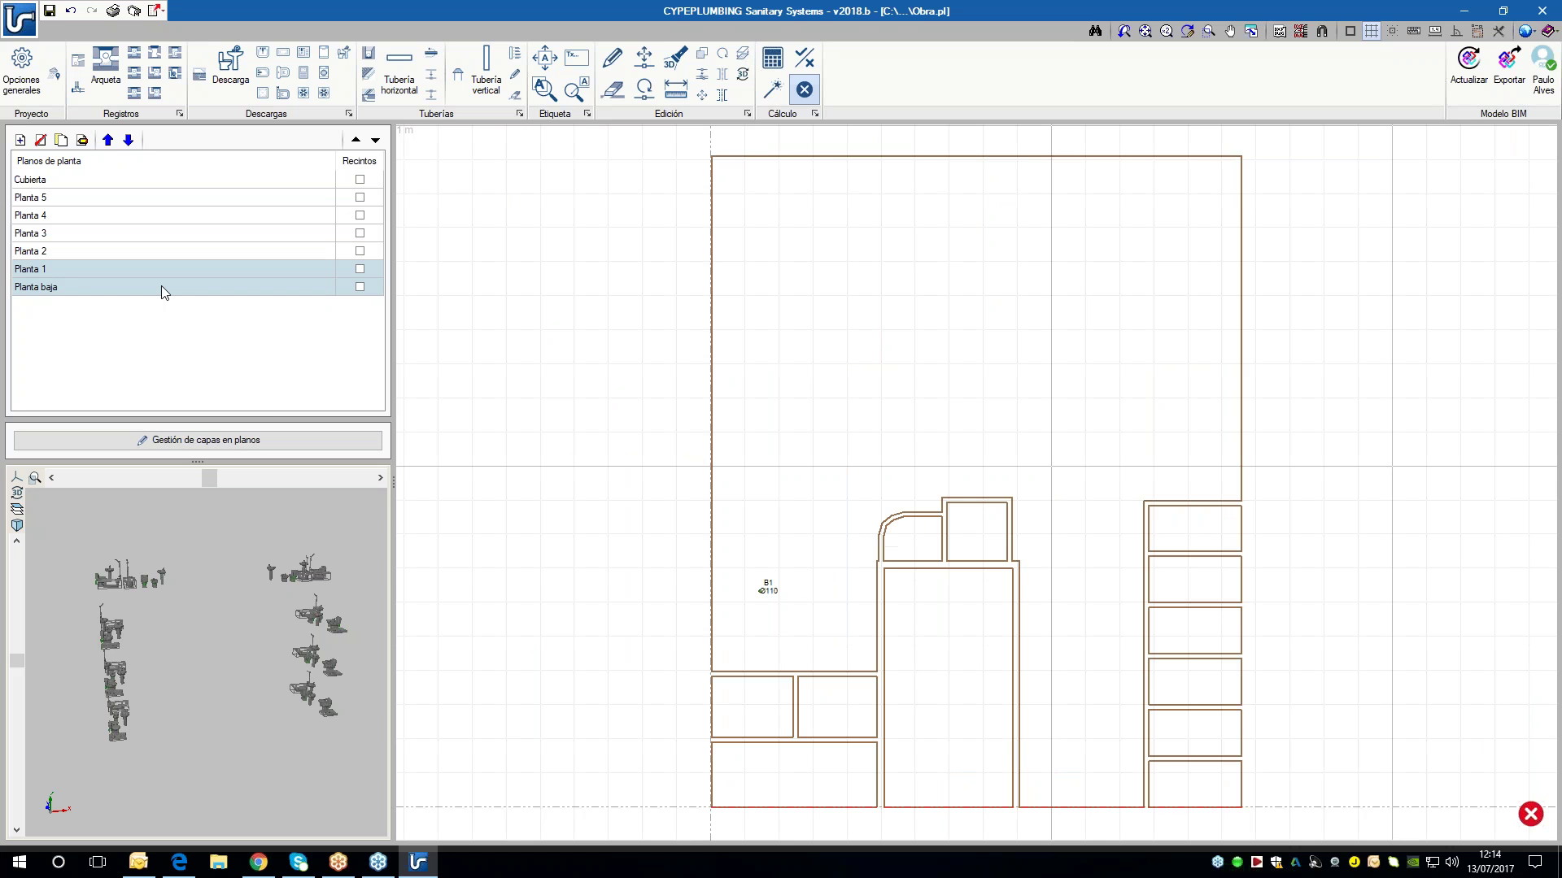
{"action": "scroll", "coordinate": [718, 575], "scroll_direction": "up", "scroll_amount": 3}
{"action": "scroll", "coordinate": [718, 575], "scroll_direction": "up", "scroll_amount": 2}
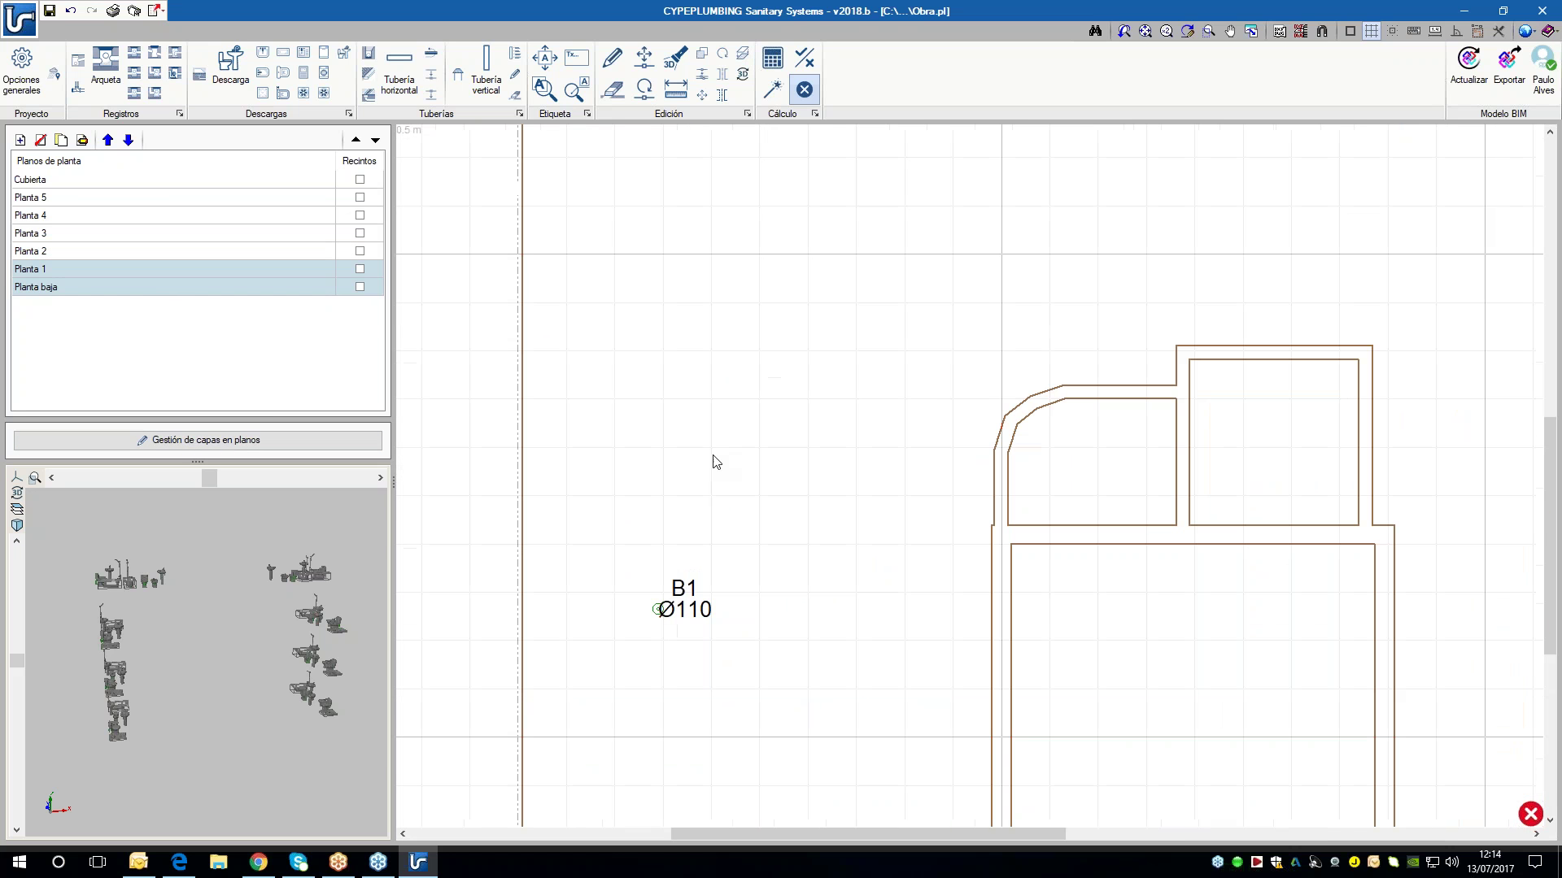
{"action": "left_click", "coordinate": [545, 88]}
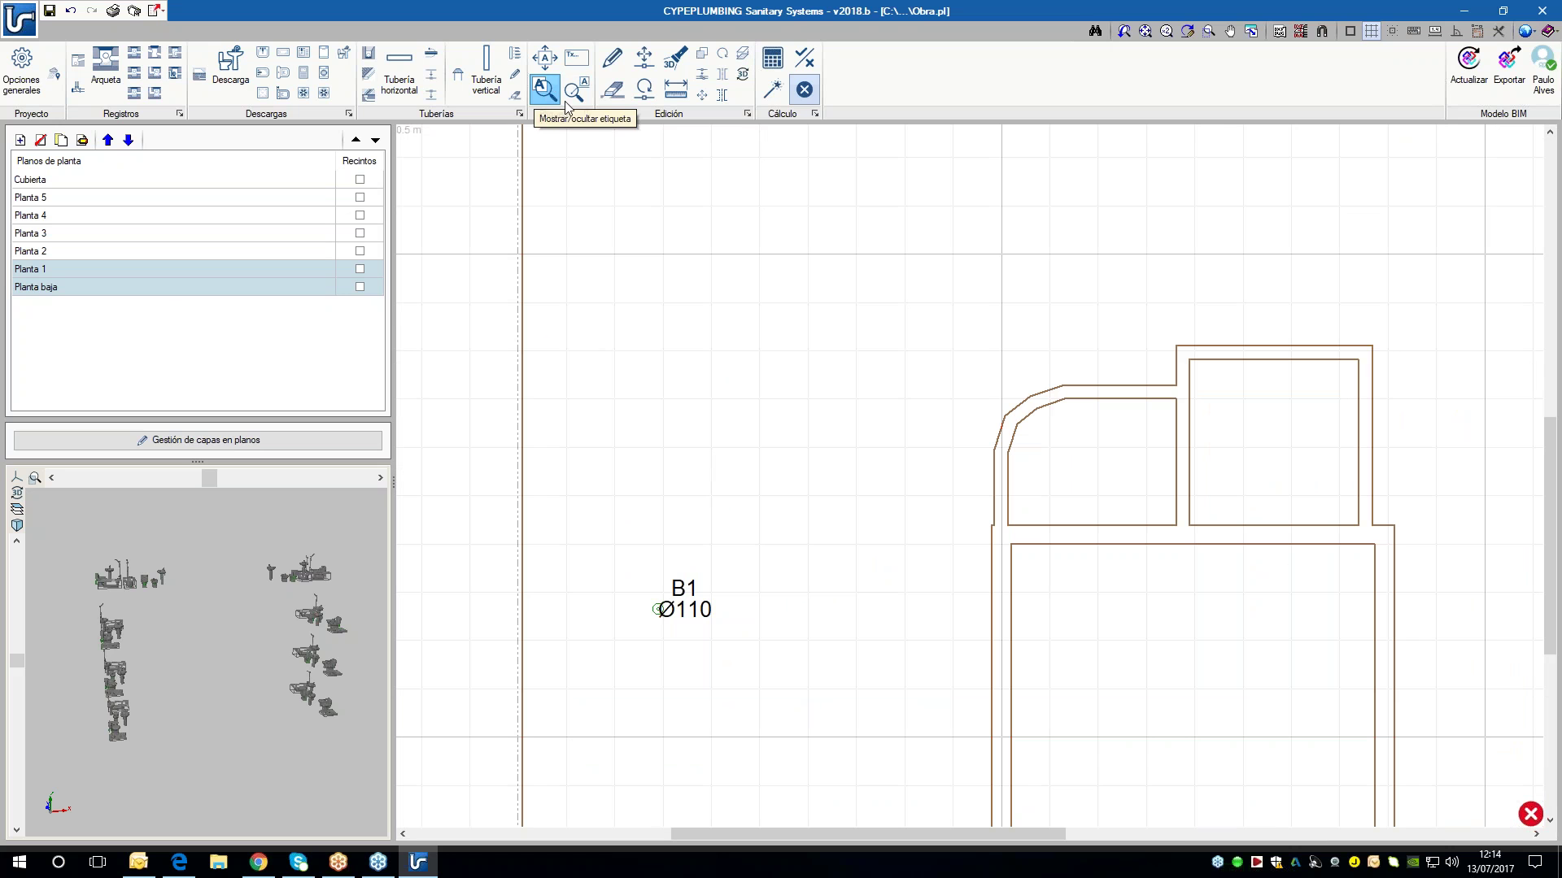
{"action": "left_click", "coordinate": [652, 589]}
{"action": "left_click", "coordinate": [589, 553]}
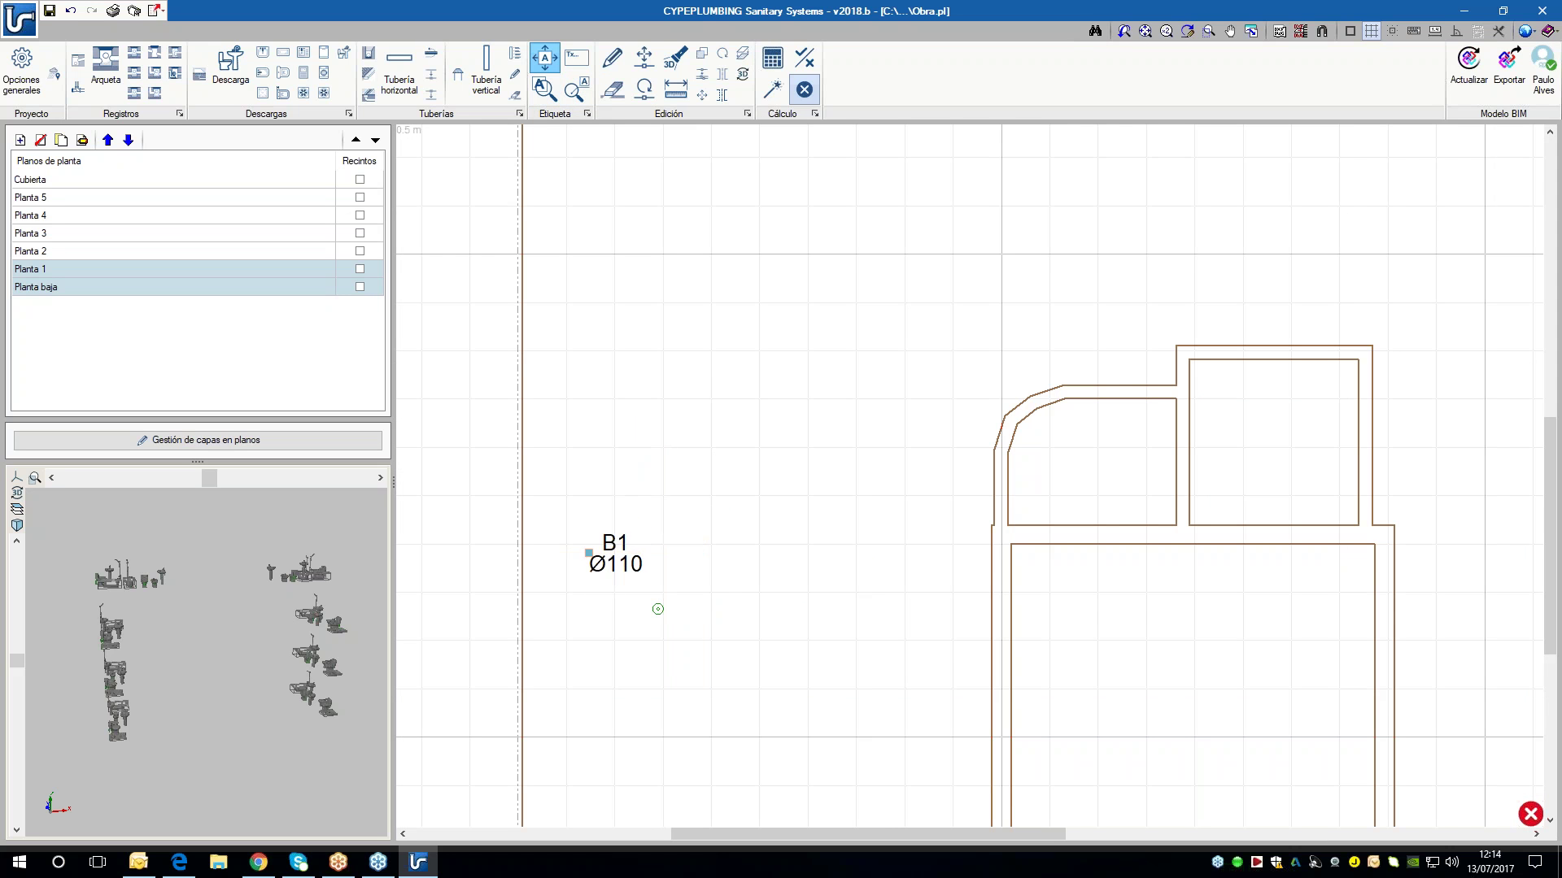
{"action": "left_click", "coordinate": [575, 89]}
{"action": "left_click", "coordinate": [657, 609]}
{"action": "scroll", "coordinate": [819, 664], "scroll_direction": "up", "scroll_amount": 1}
{"action": "scroll", "coordinate": [813, 655], "scroll_direction": "up", "scroll_amount": 2}
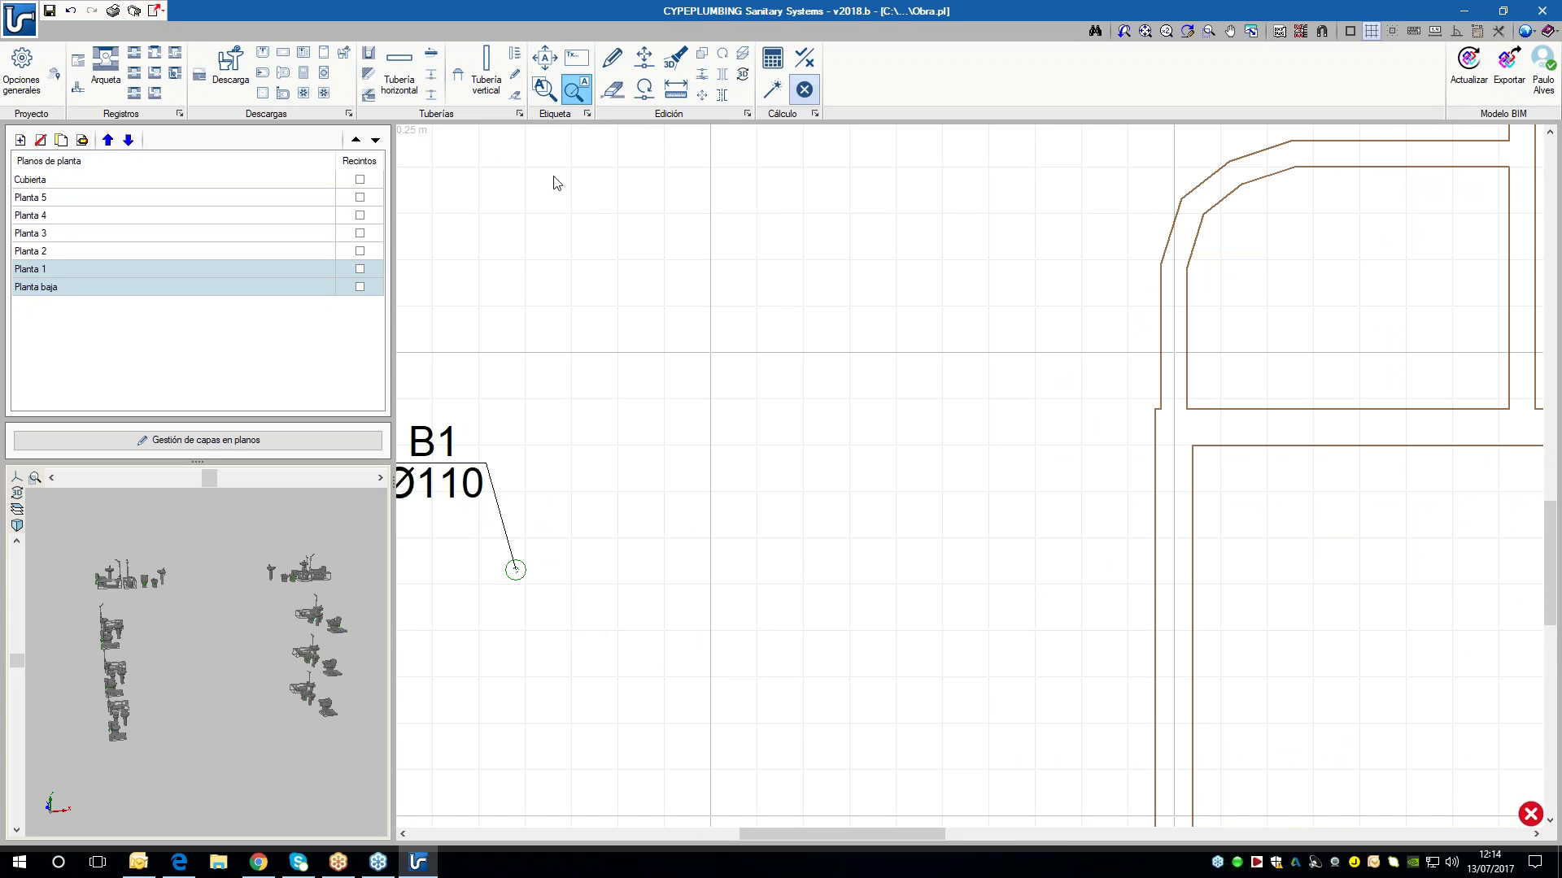
- Place a Punto de acometida for Aguas residuales y pluviales at level 0.000 m beside downpipe B1 on Planta baja
{"action": "left_click", "coordinate": [78, 63]}
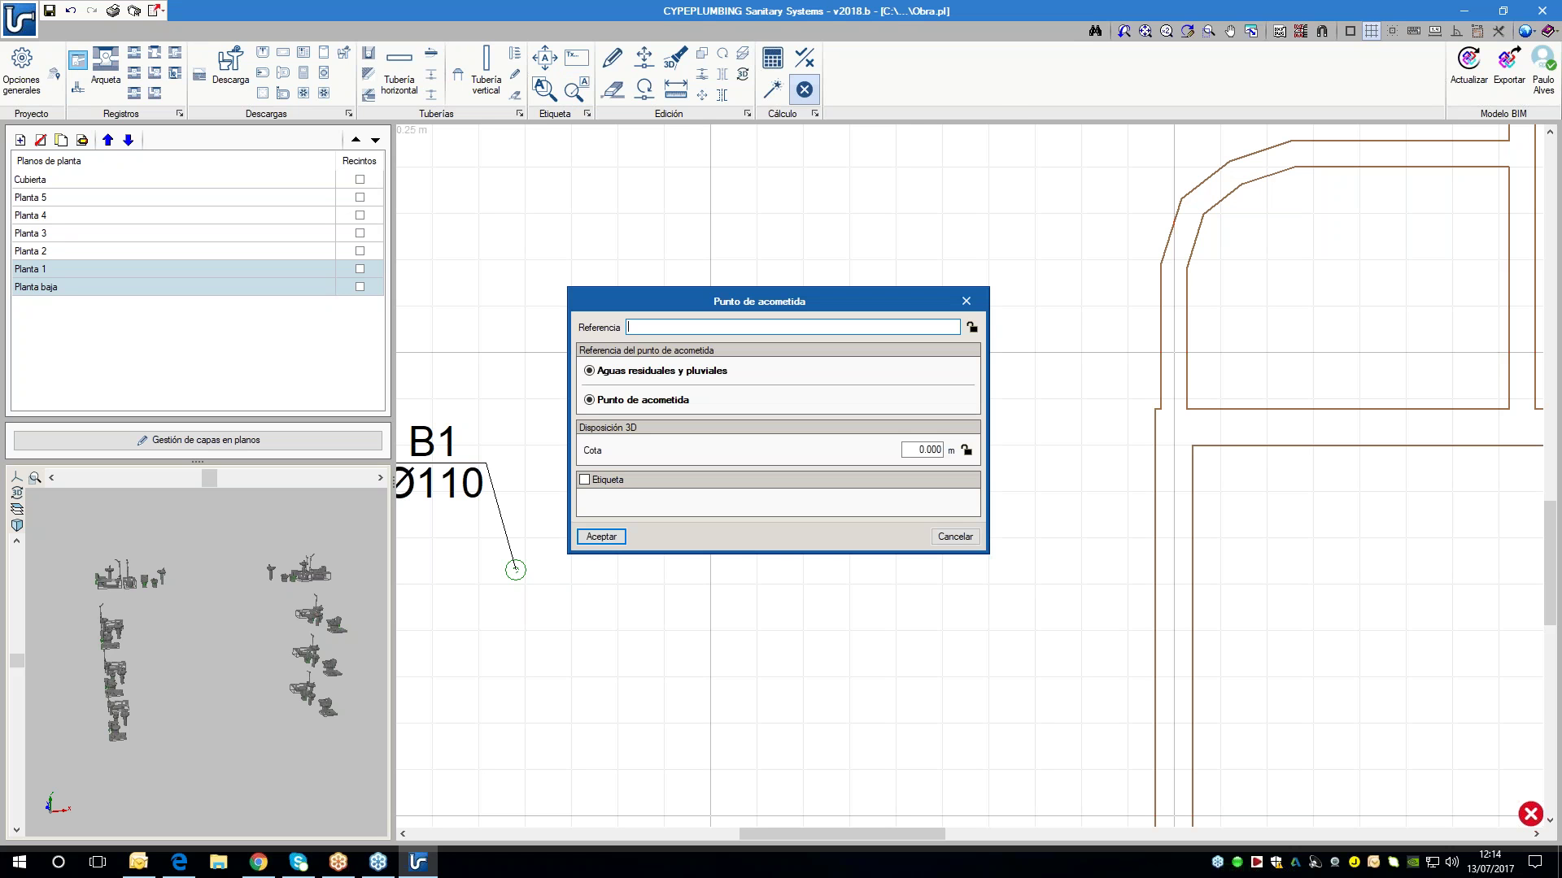
{"action": "left_click", "coordinate": [616, 543]}
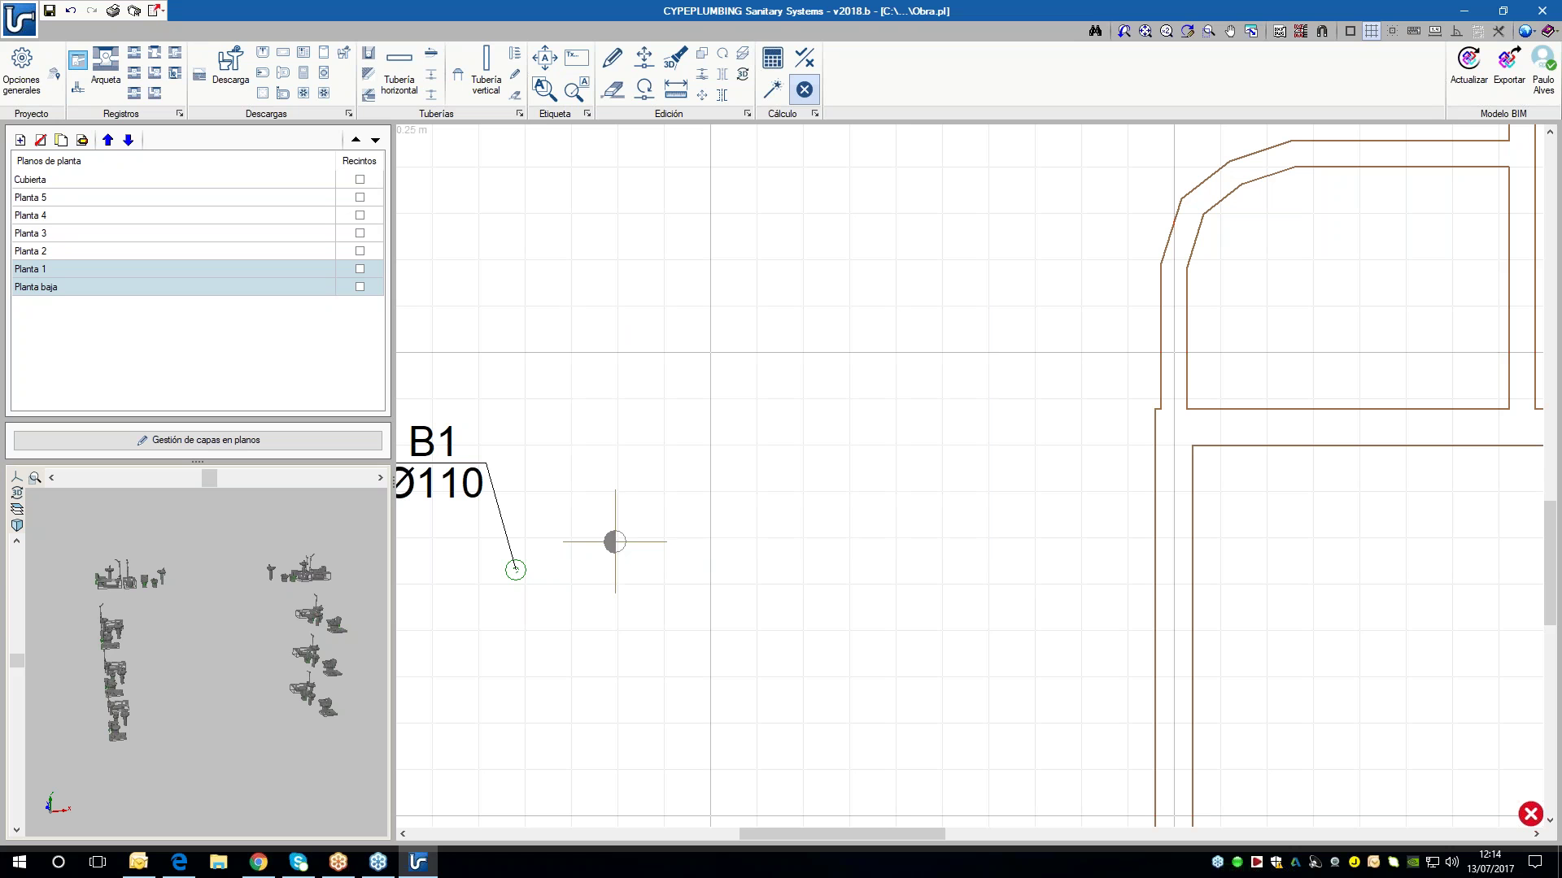
{"action": "left_click", "coordinate": [829, 564]}
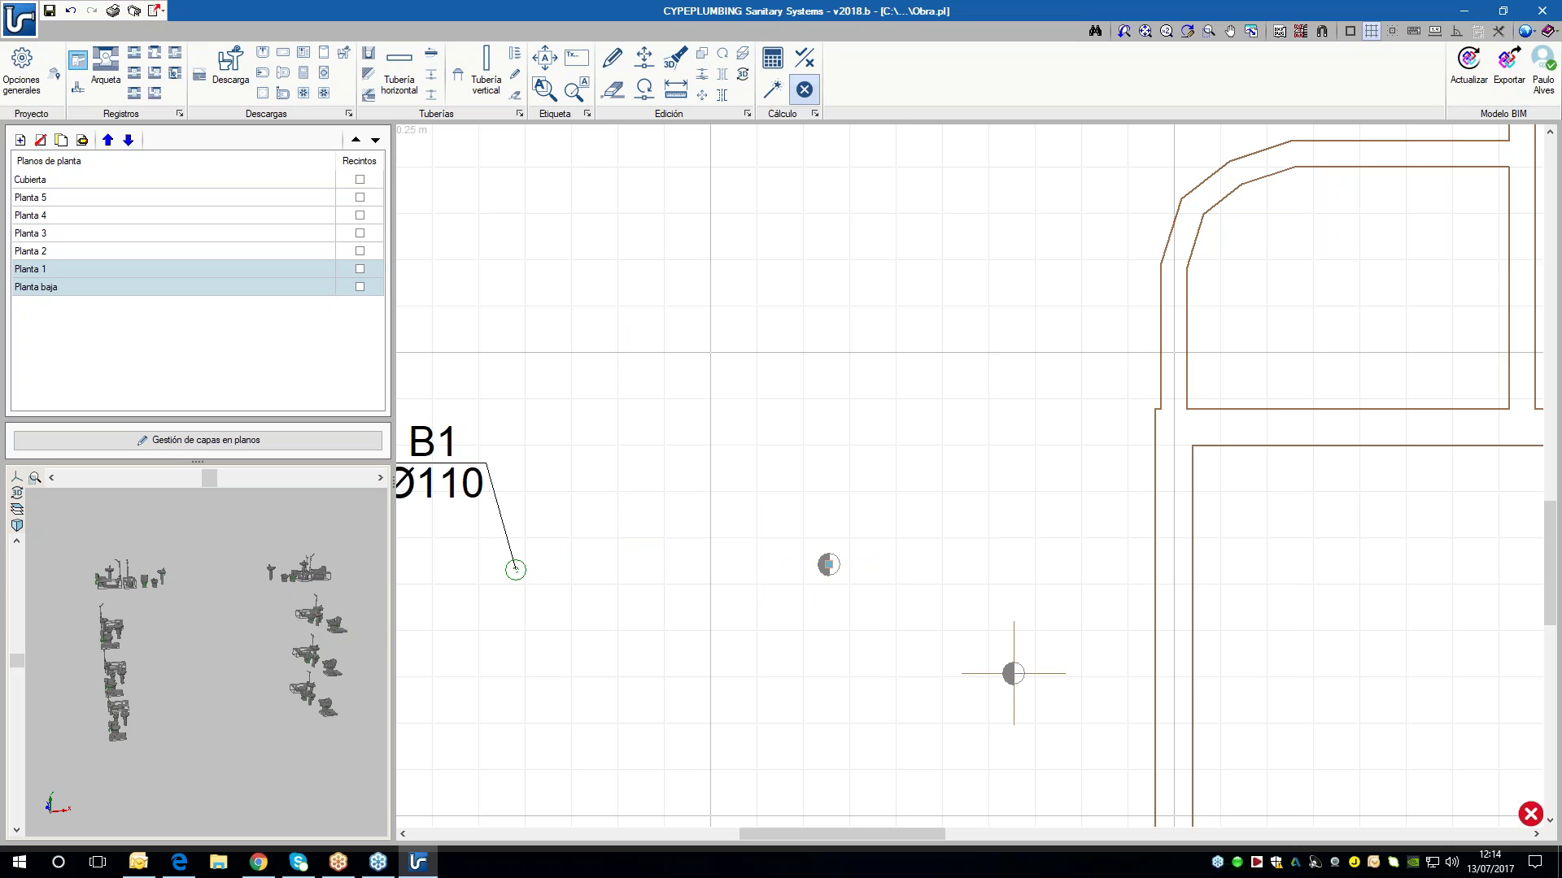
{"action": "right_click", "coordinate": [1014, 674]}
{"action": "key", "text": "Escape"}
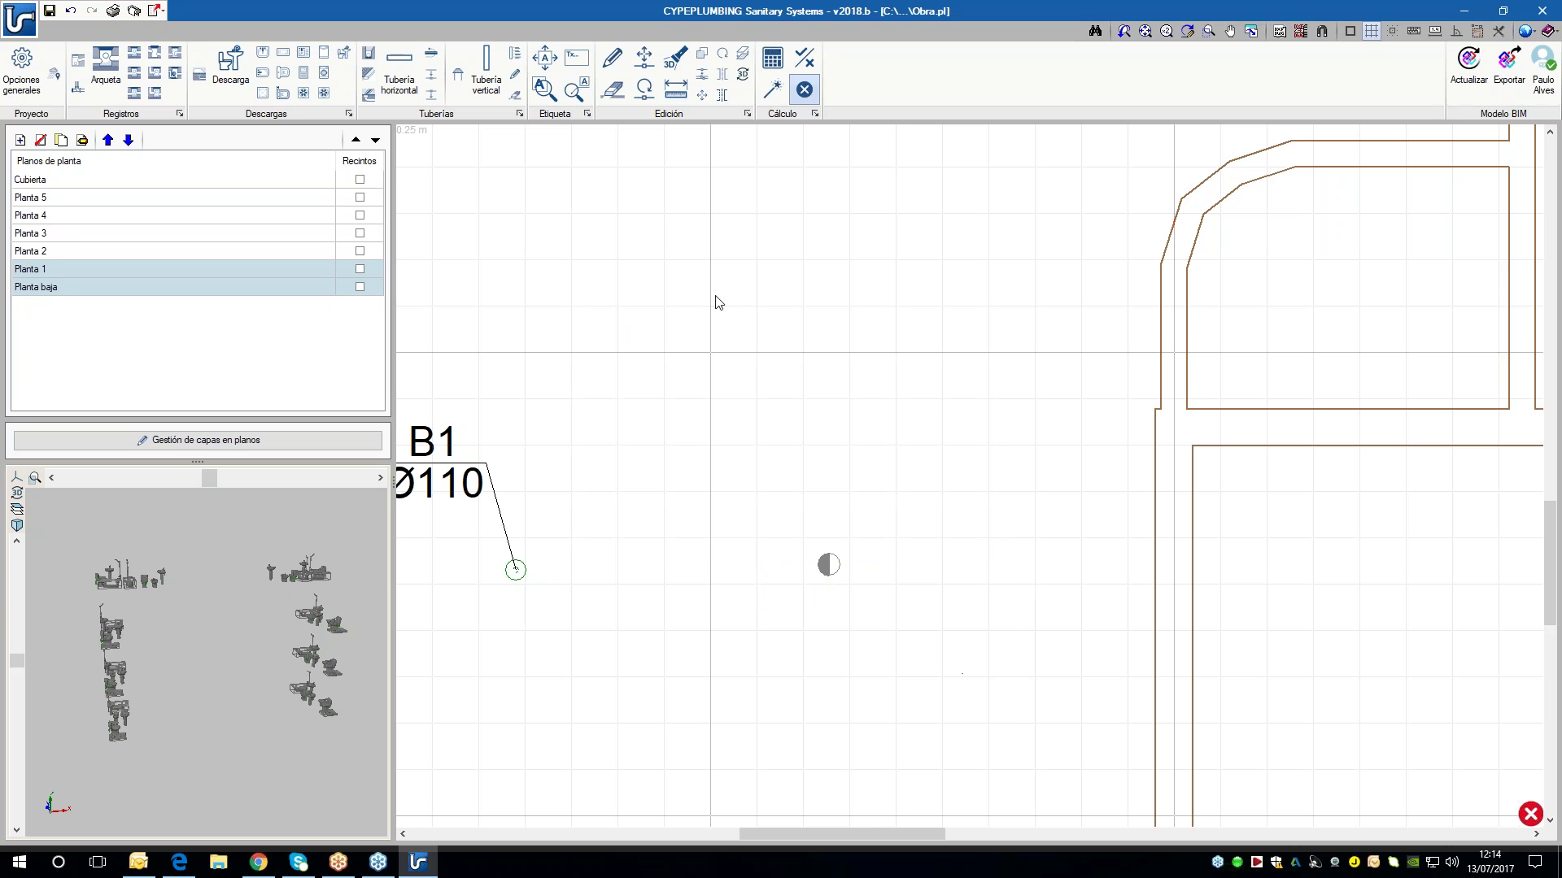
{"action": "left_click", "coordinate": [386, 81]}
{"action": "left_click", "coordinate": [742, 429]}
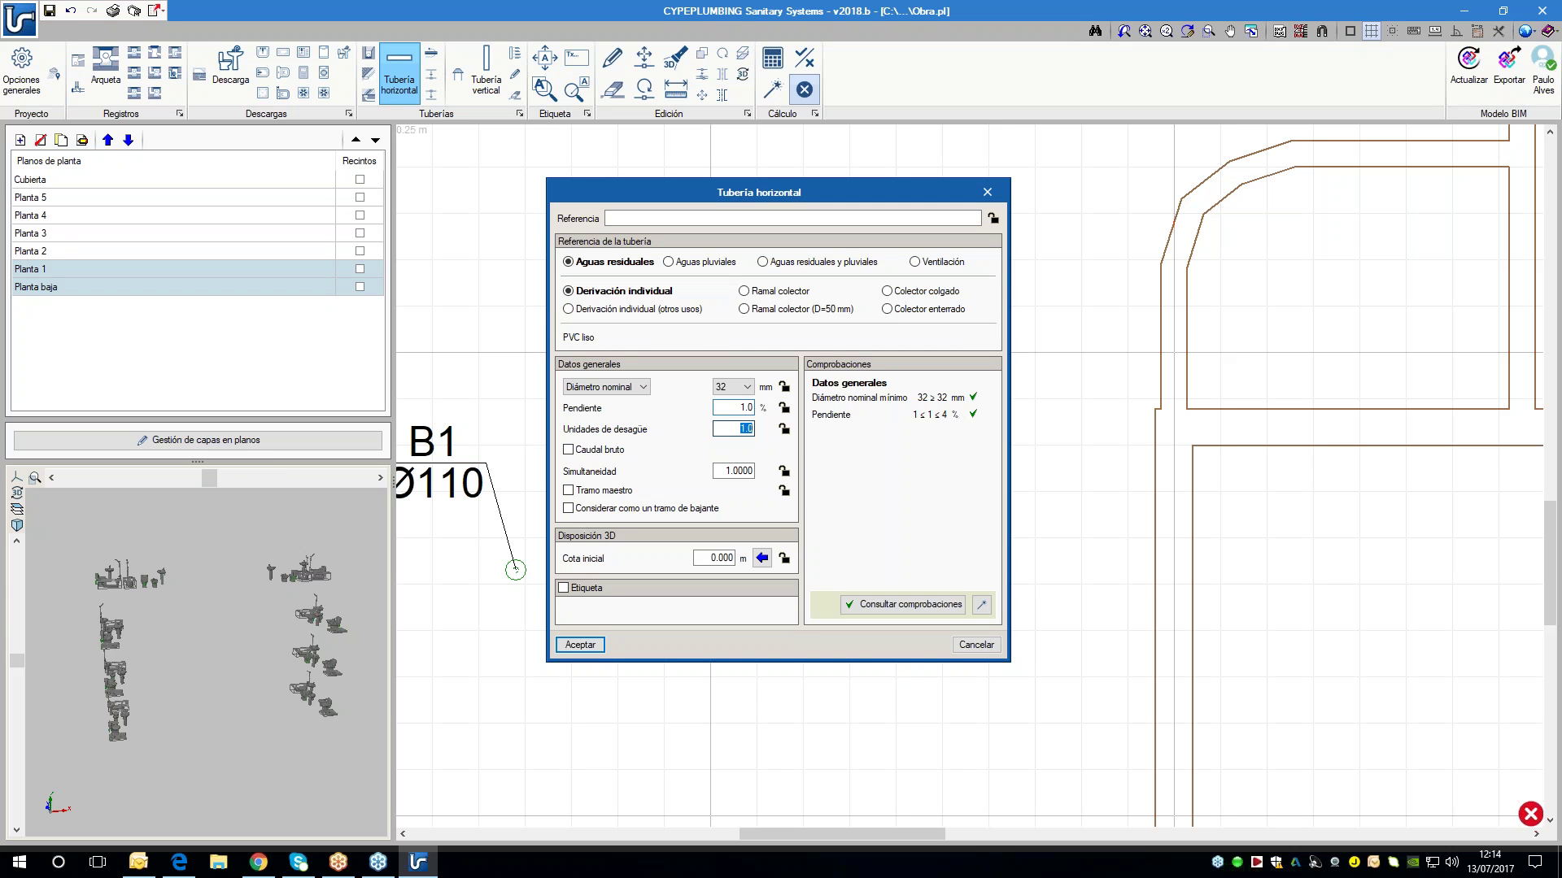
{"action": "left_click", "coordinate": [977, 645]}
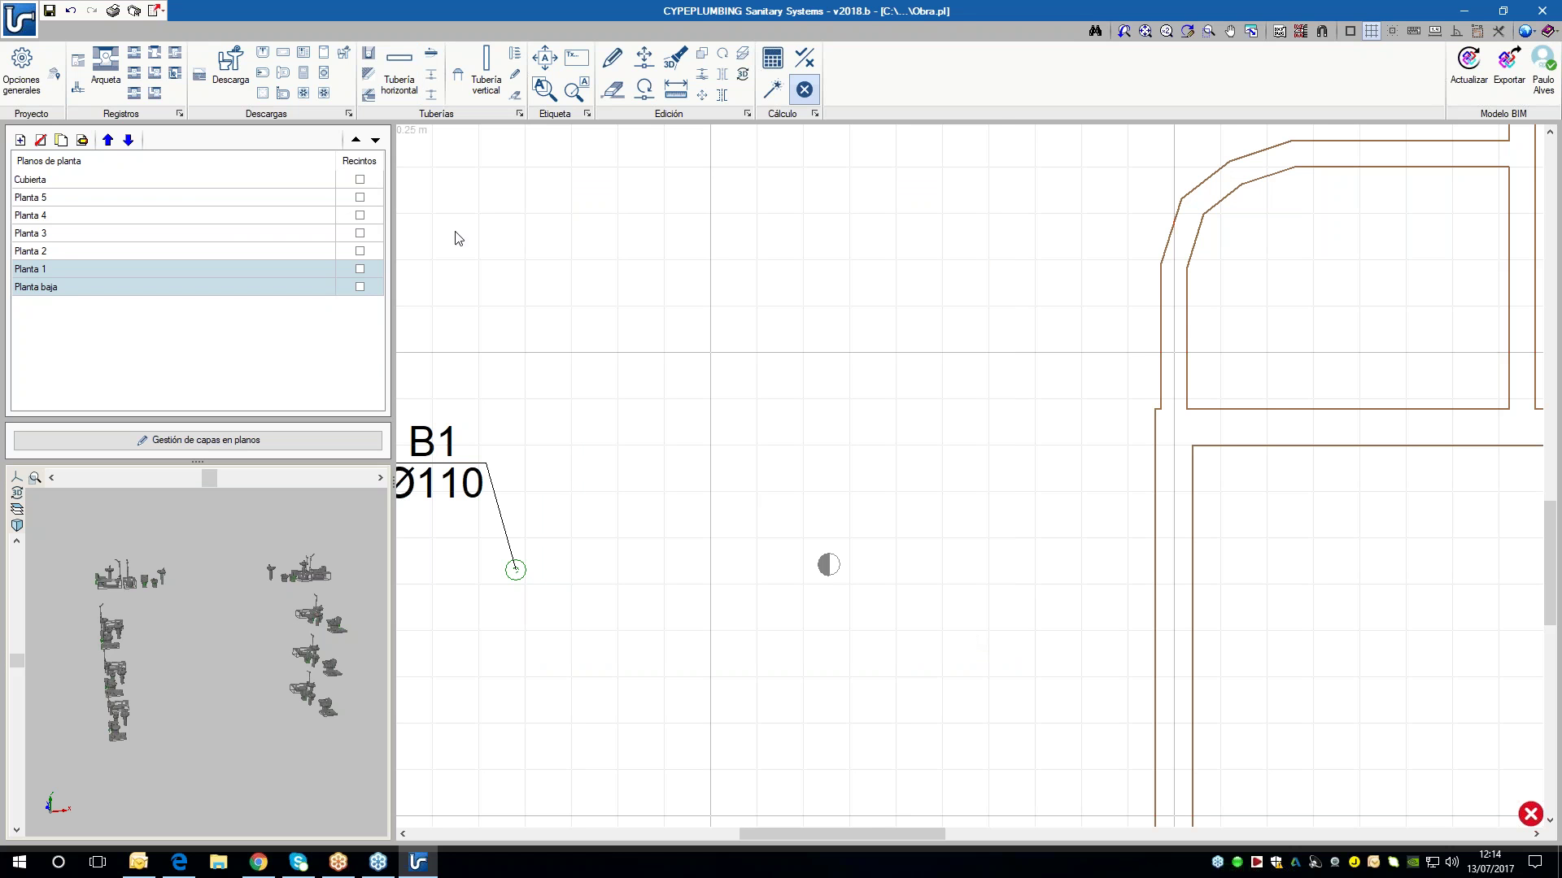
- Review the bathroom drainage network on Planta 3 and return to the connection point on Planta baja
{"action": "left_click", "coordinate": [201, 241]}
{"action": "scroll", "coordinate": [707, 512], "scroll_direction": "up", "scroll_amount": 5}
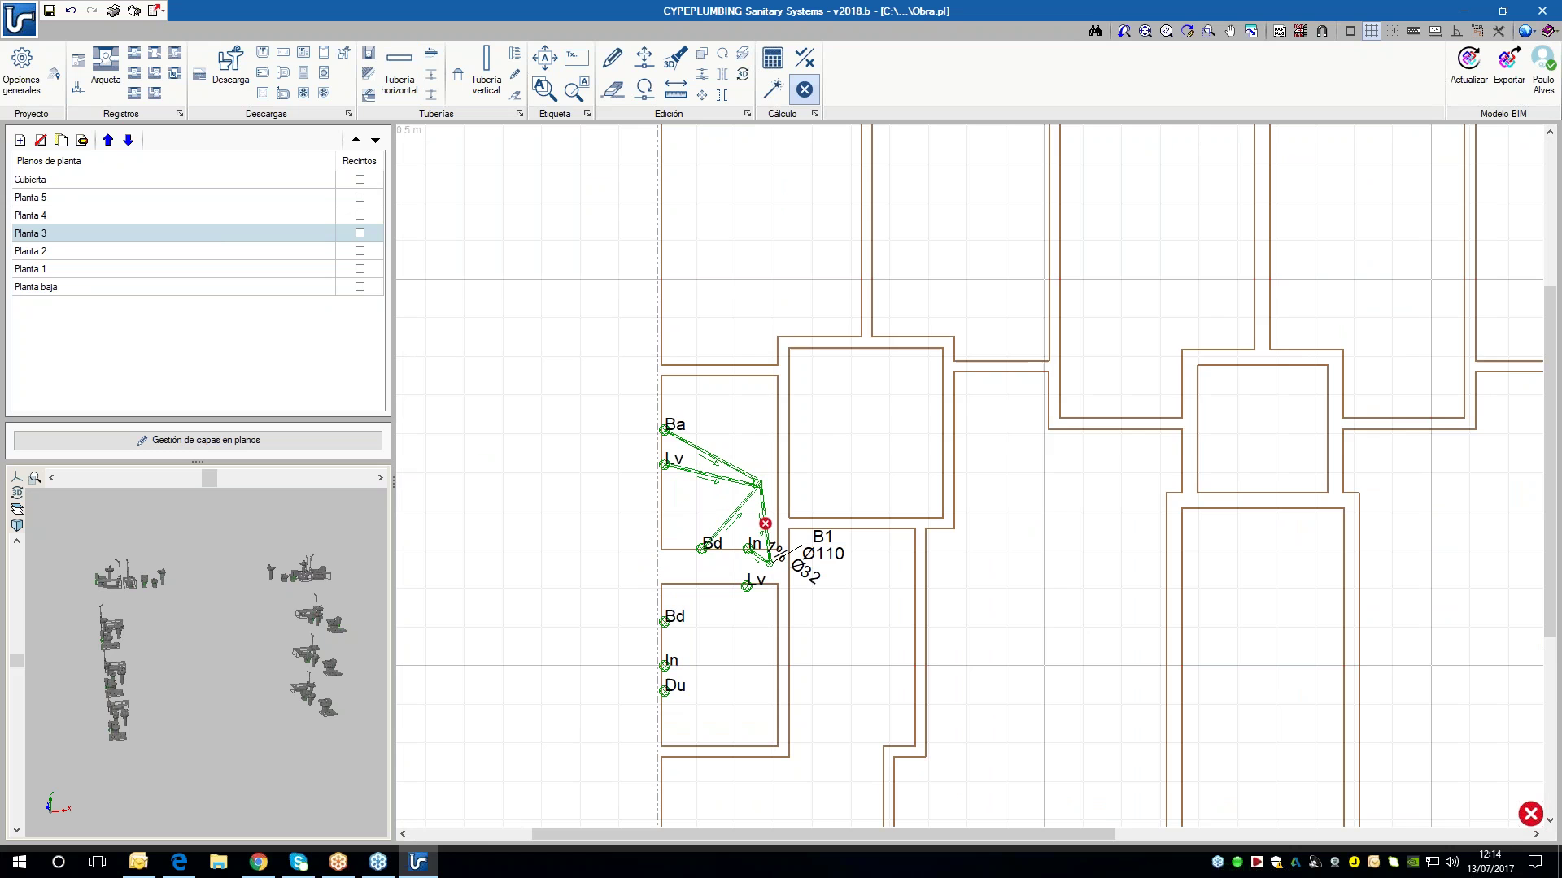
{"action": "left_click", "coordinate": [150, 288]}
{"action": "scroll", "coordinate": [830, 617], "scroll_direction": "up", "scroll_amount": 3}
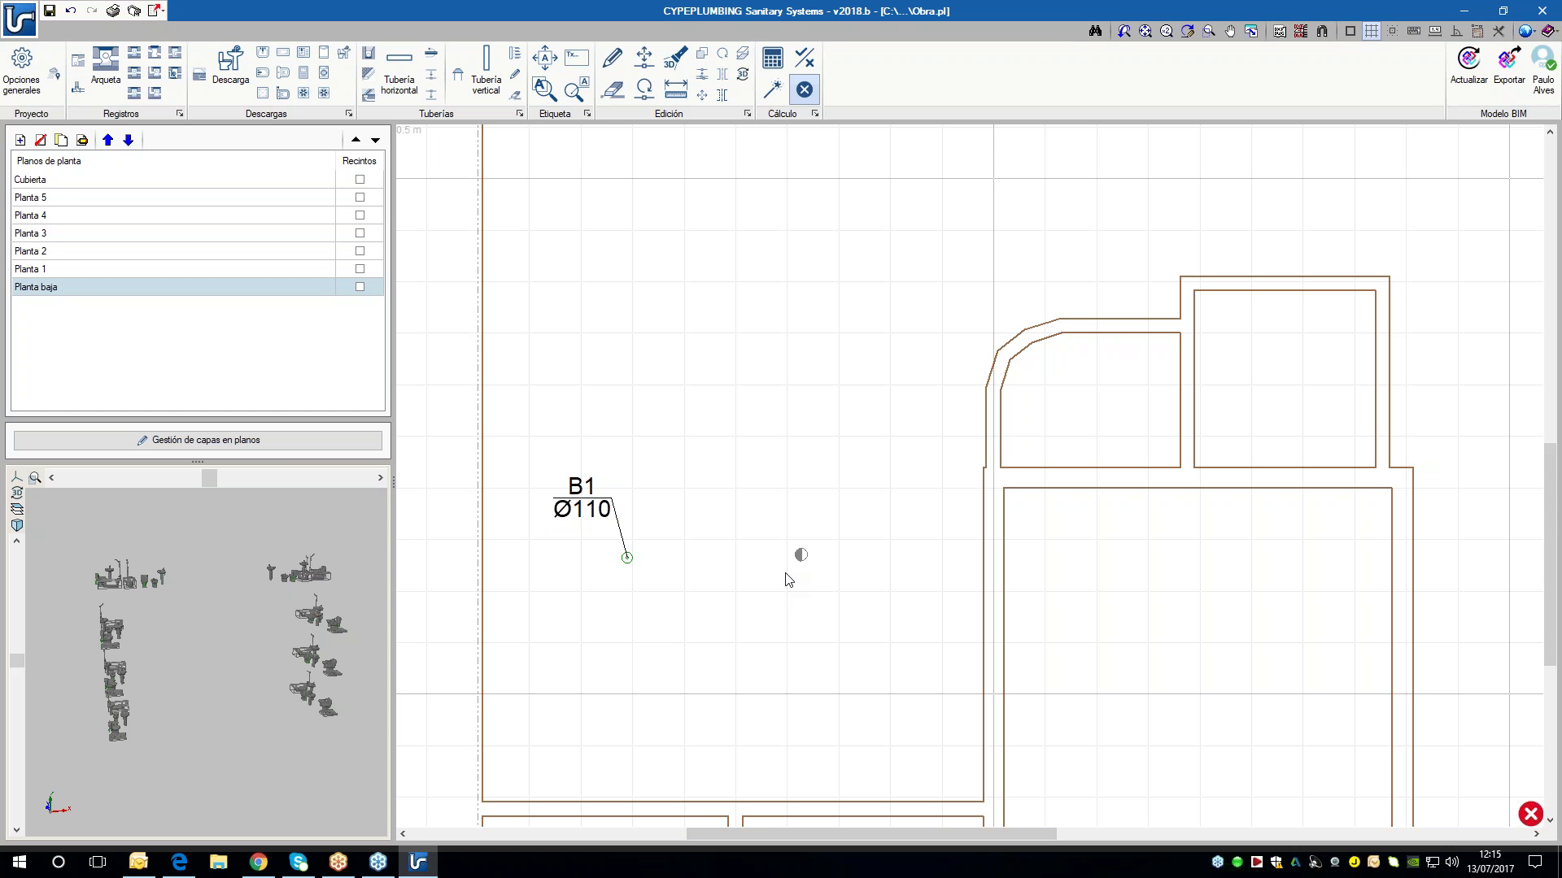
- Draw a horizontal Aguas residuales pipe of type Colector enterrado, 110 mm at 1.0 % slope, from downpipe B1 to the connection point
{"action": "scroll", "coordinate": [704, 582], "scroll_direction": "up", "scroll_amount": 1}
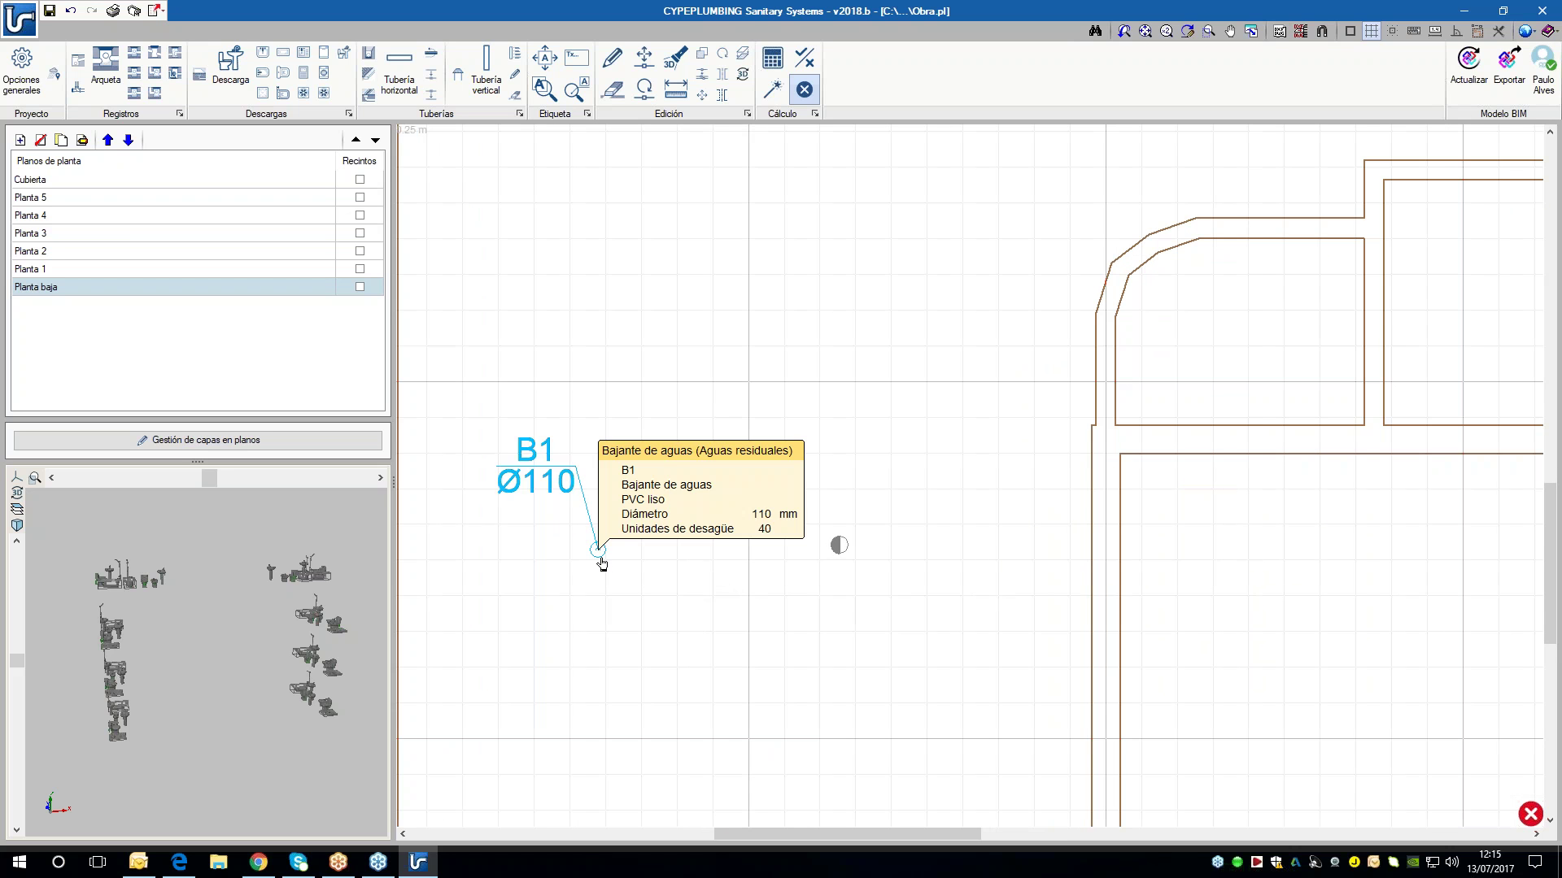
{"action": "left_click", "coordinate": [420, 75]}
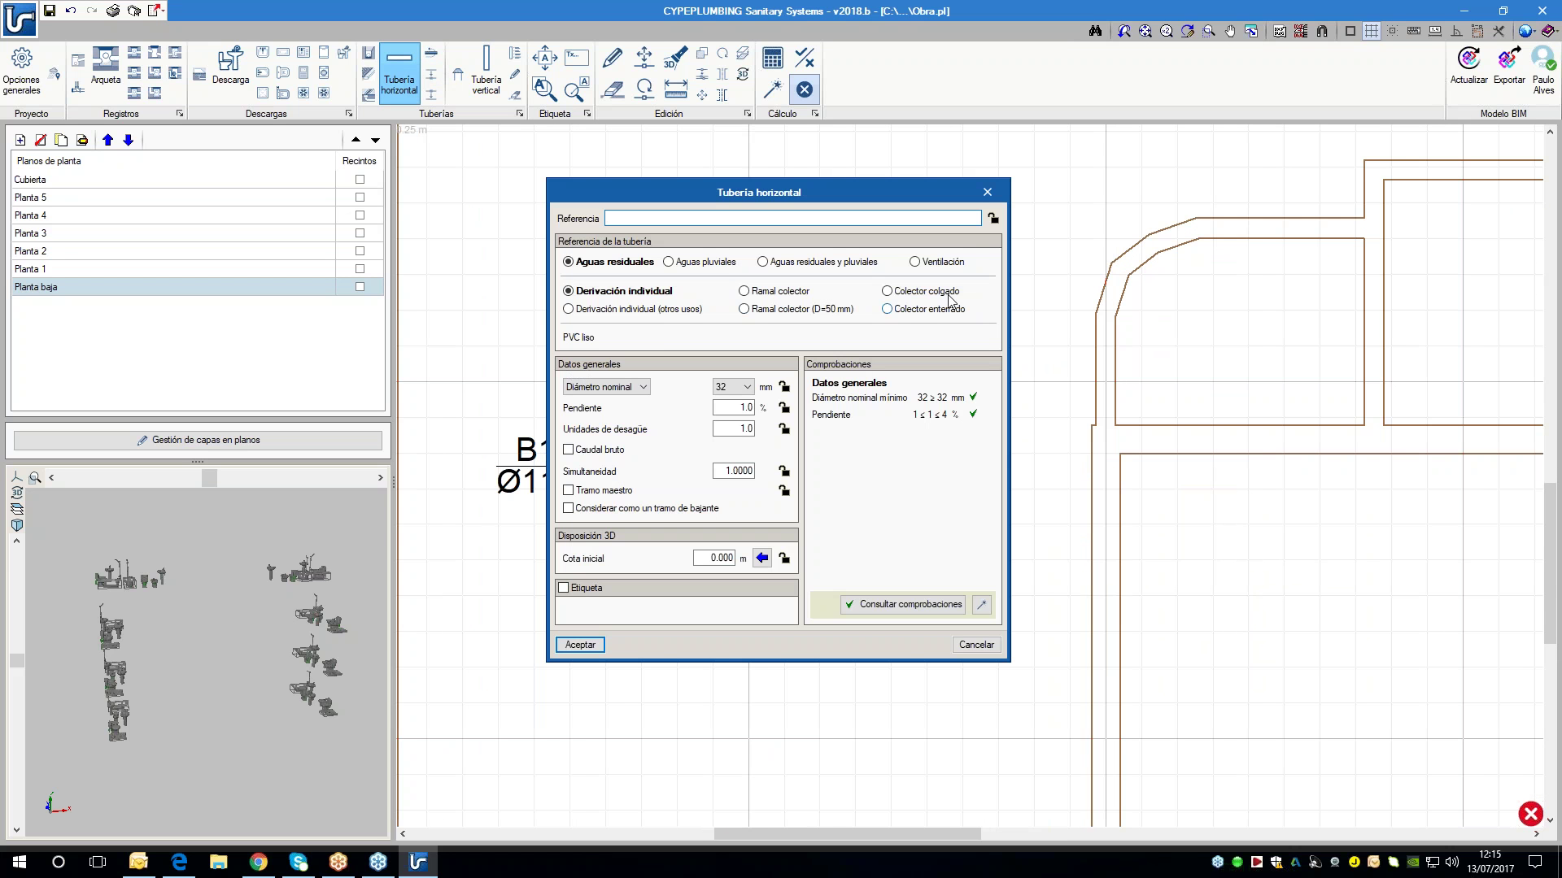
{"action": "left_click", "coordinate": [903, 312]}
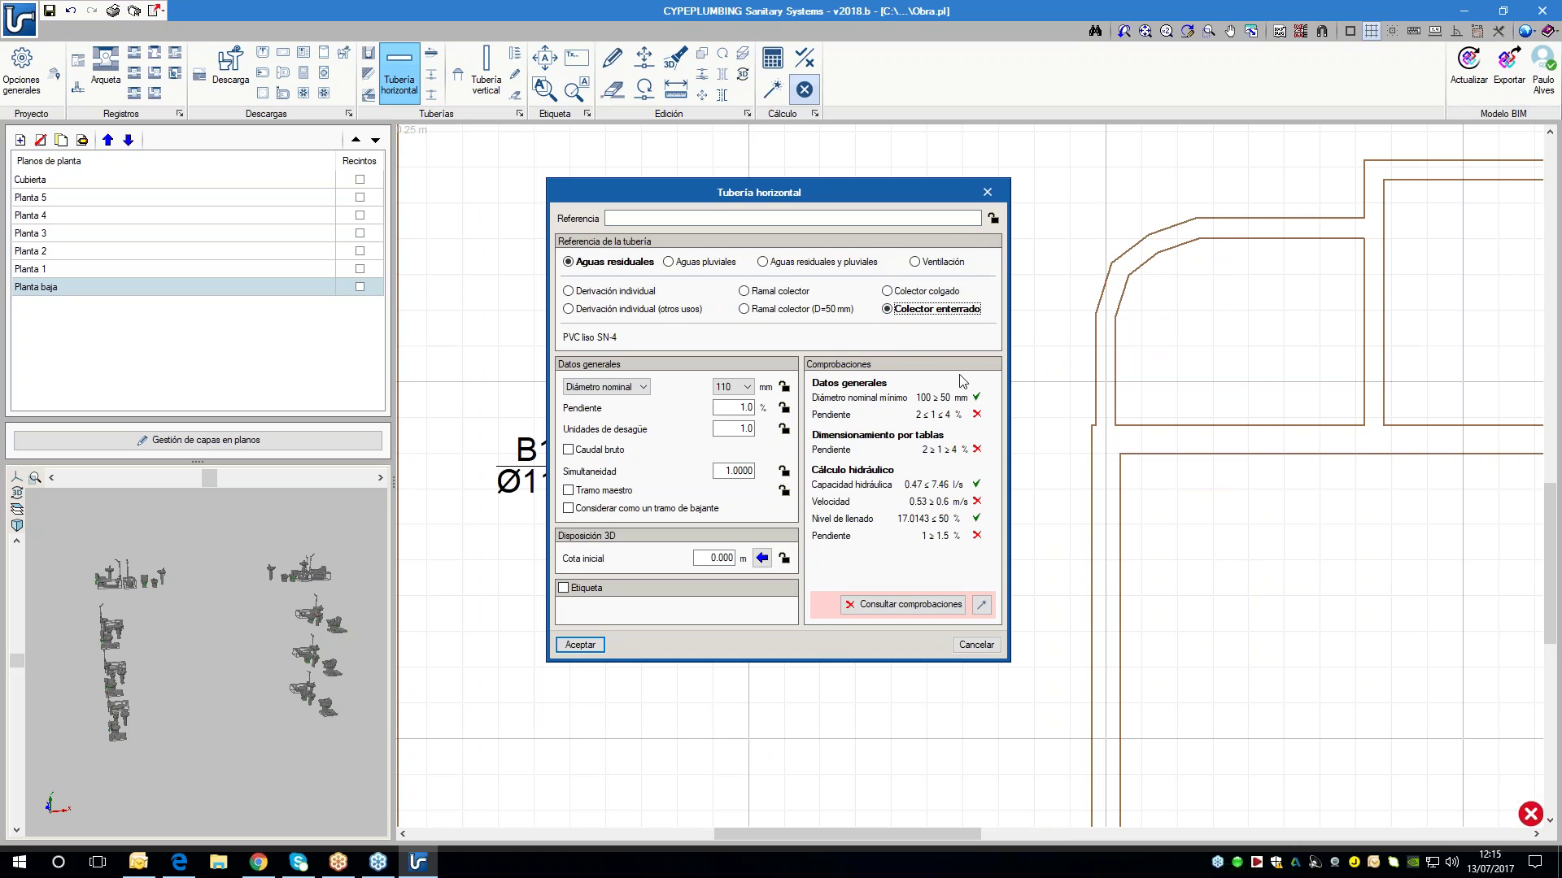
{"action": "left_click", "coordinate": [580, 645]}
{"action": "scroll", "coordinate": [602, 558], "scroll_direction": "up", "scroll_amount": 2}
{"action": "left_click", "coordinate": [598, 545]}
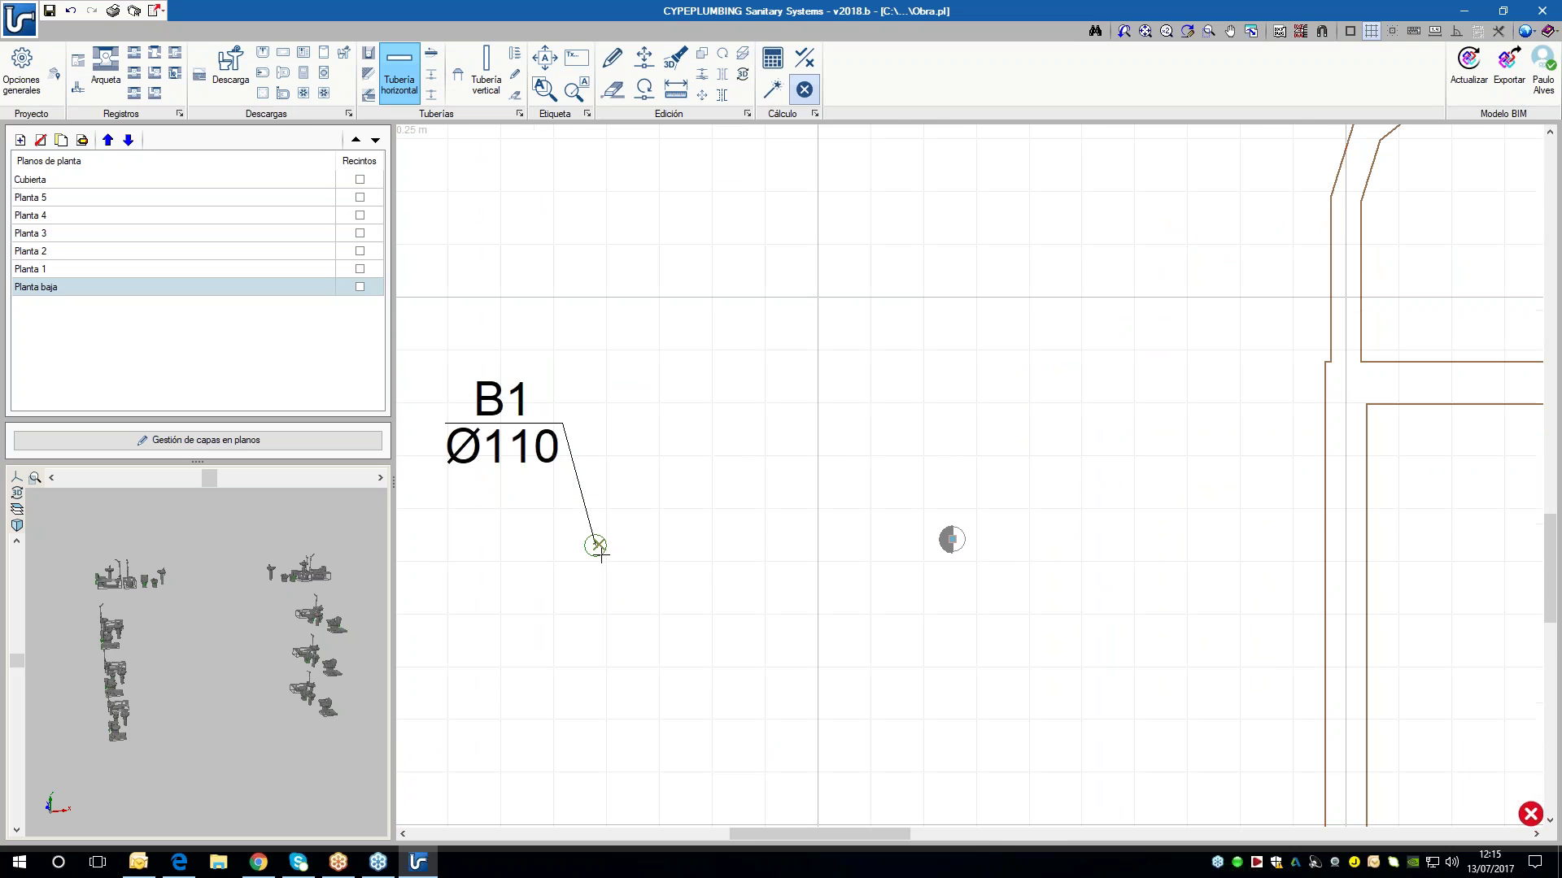
{"action": "left_click", "coordinate": [952, 539]}
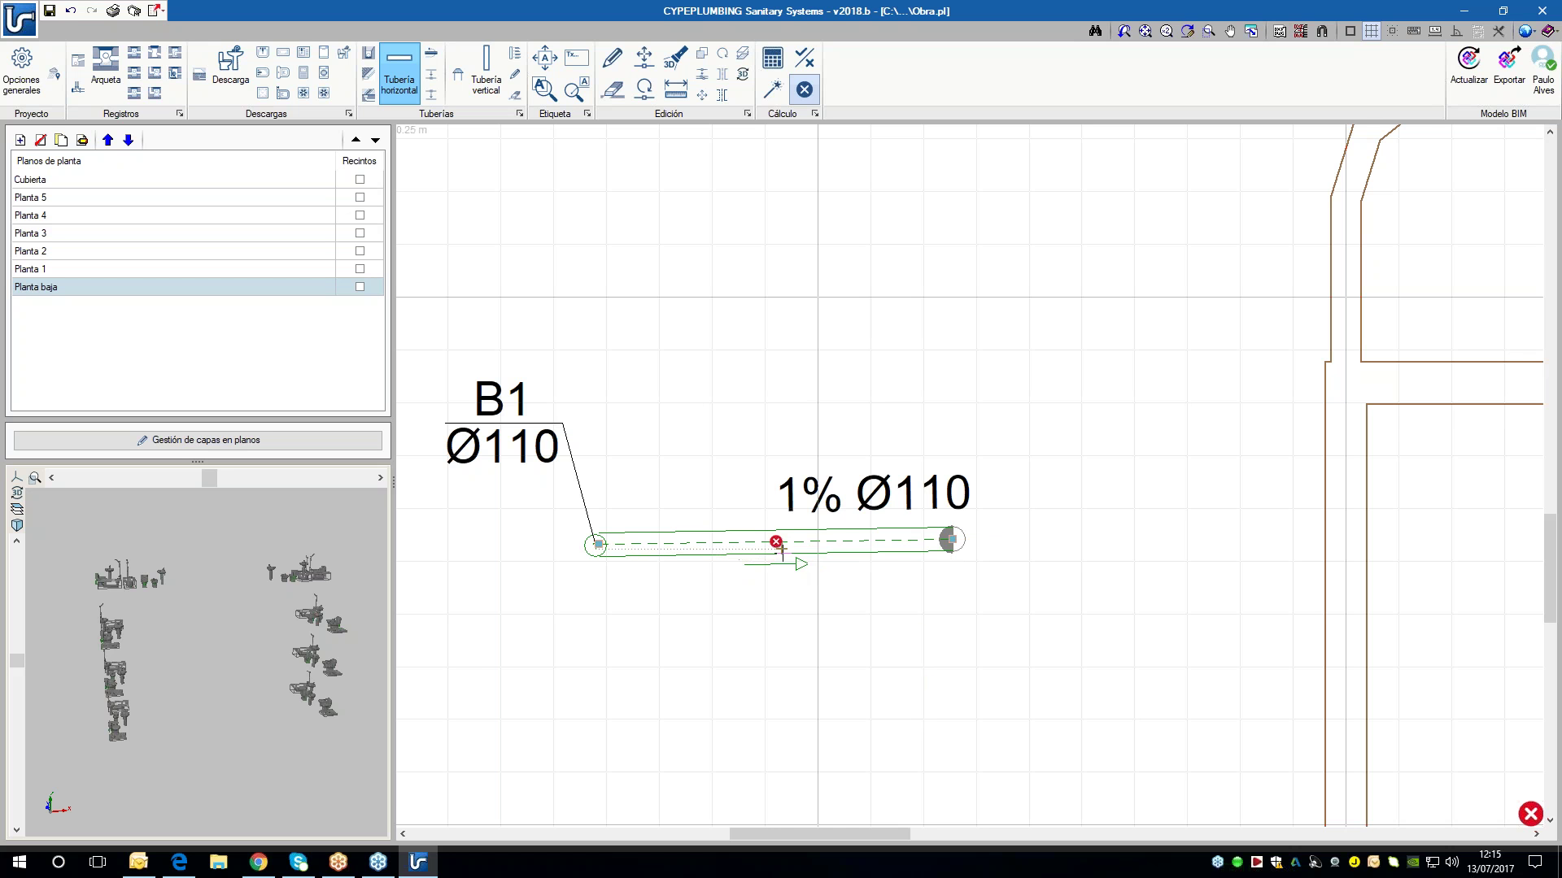
- Review the general calculation options for the calculation methods, drainage units and simultaneity, leaving them unchanged
{"action": "scroll", "coordinate": [807, 618], "scroll_direction": "down", "scroll_amount": 3}
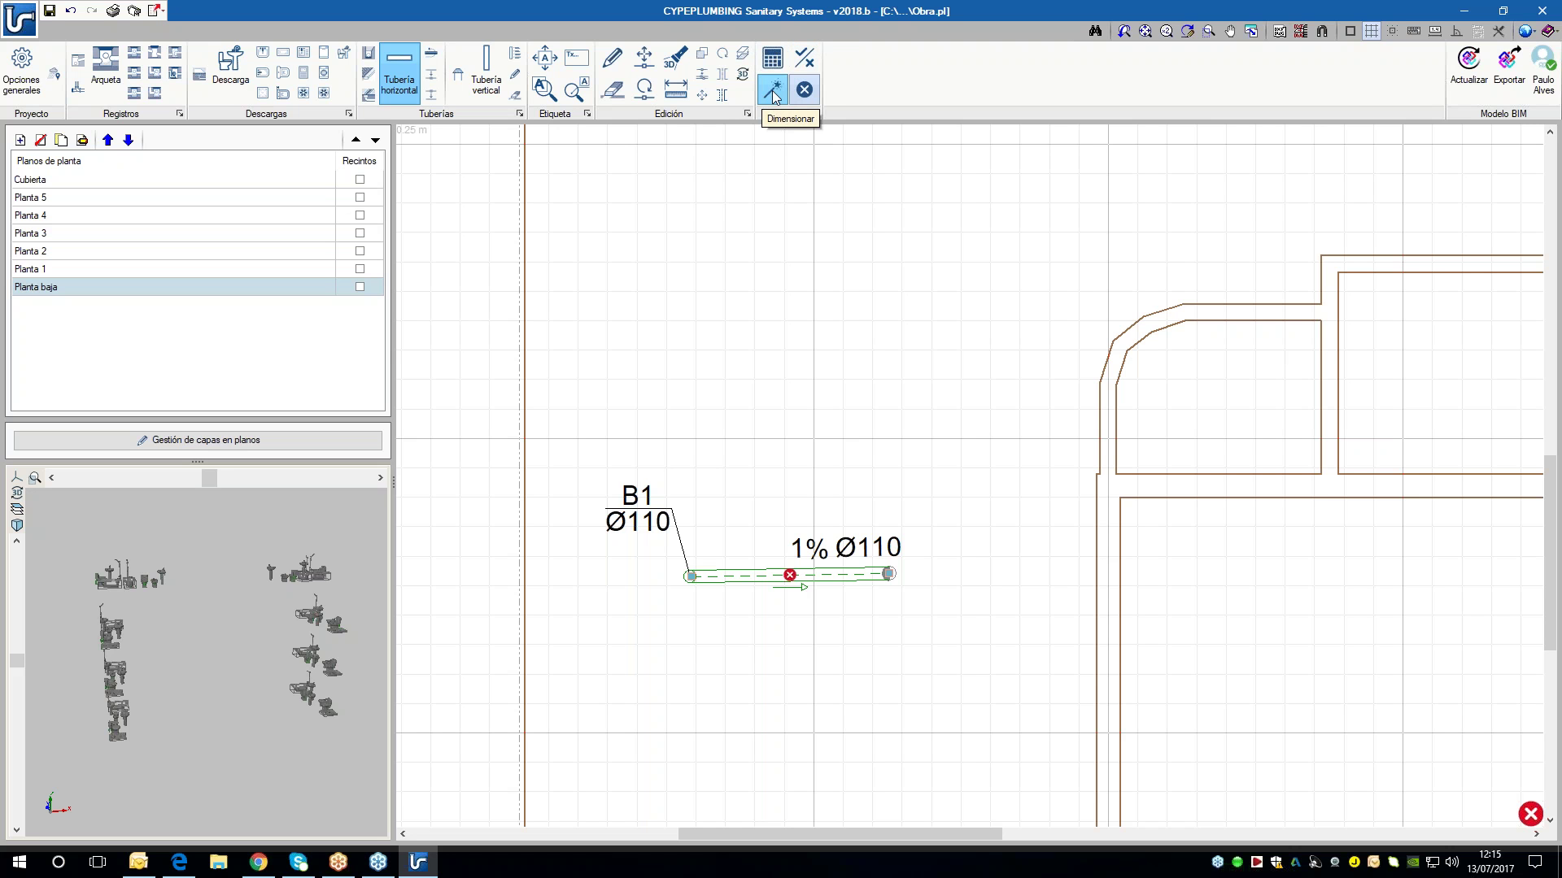
{"action": "left_click", "coordinate": [815, 114]}
{"action": "left_click_drag", "start_coordinate": [822, 261], "coordinate": [1246, 258]}
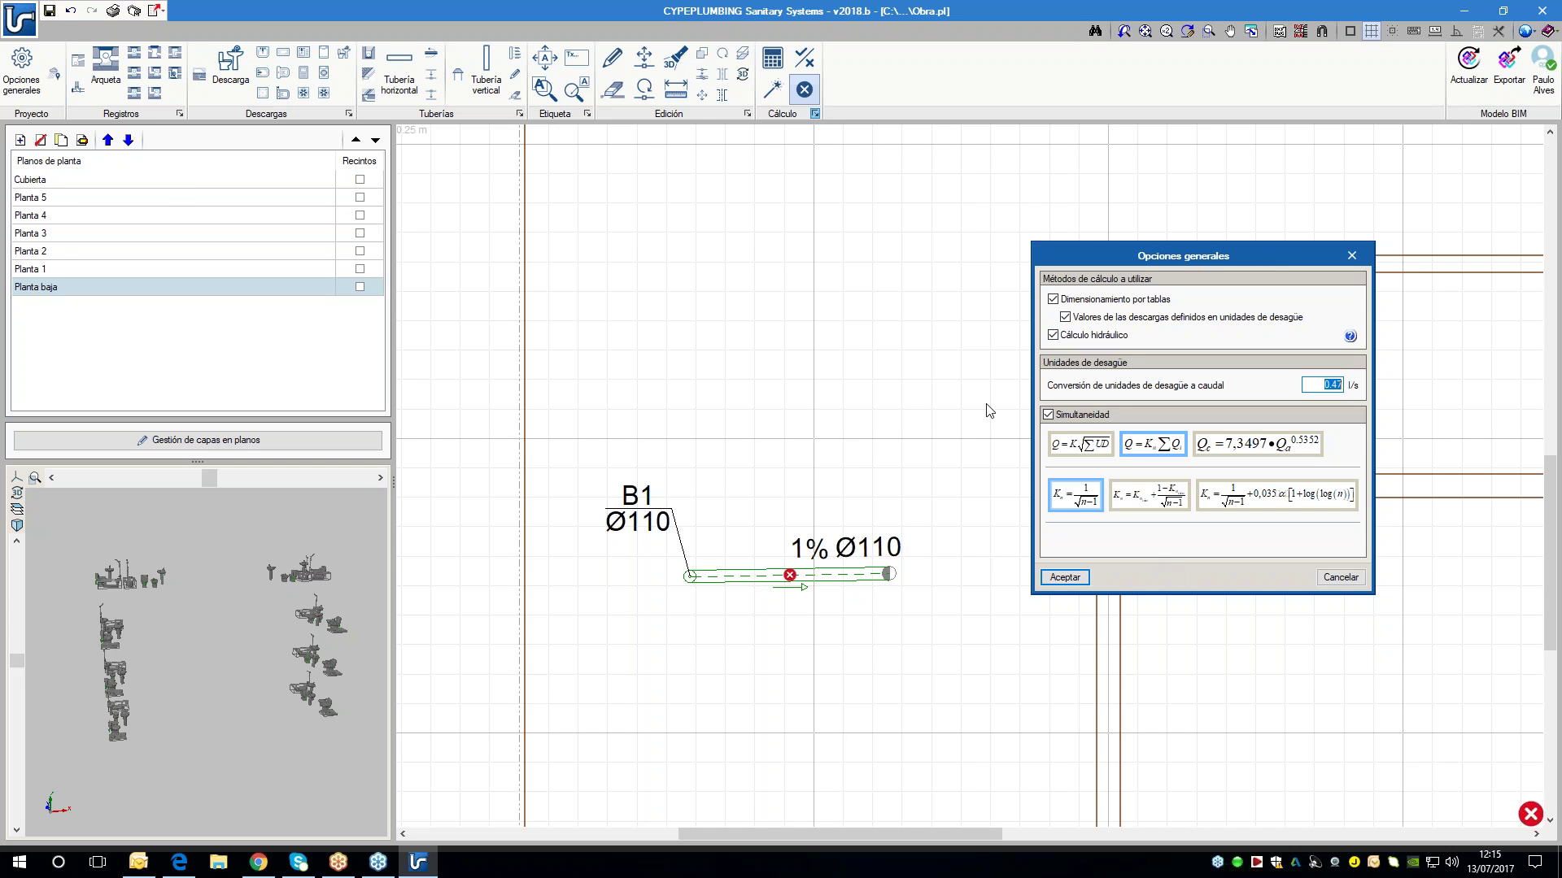
{"action": "left_click", "coordinate": [1341, 578]}
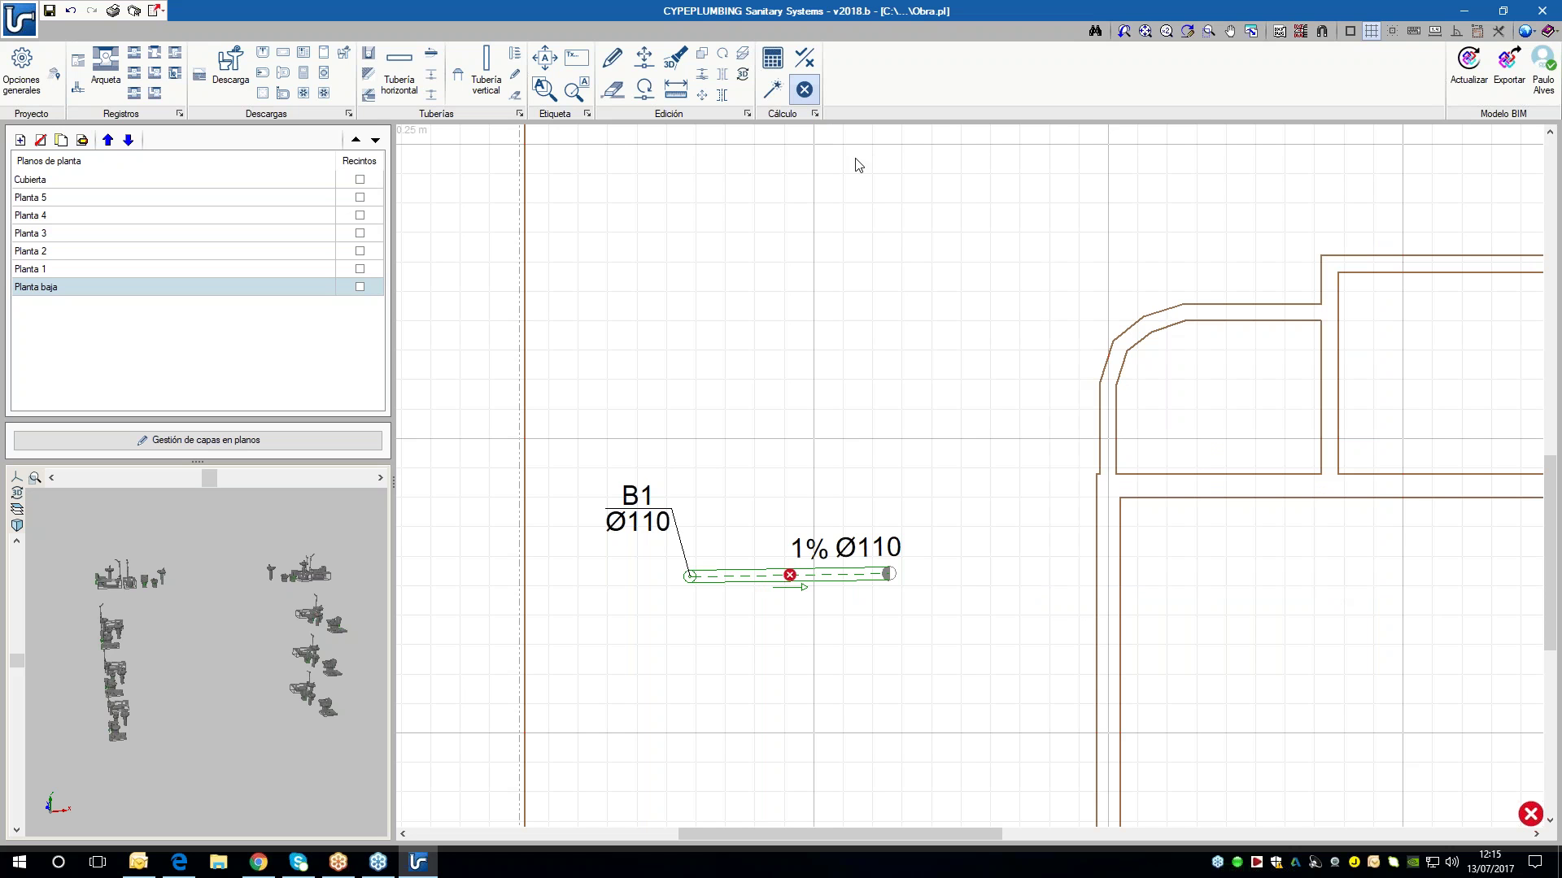
- Size the whole drainage network automatically with Dimensionar and inspect the data of the buried collector on Planta baja
{"action": "left_click", "coordinate": [773, 90]}
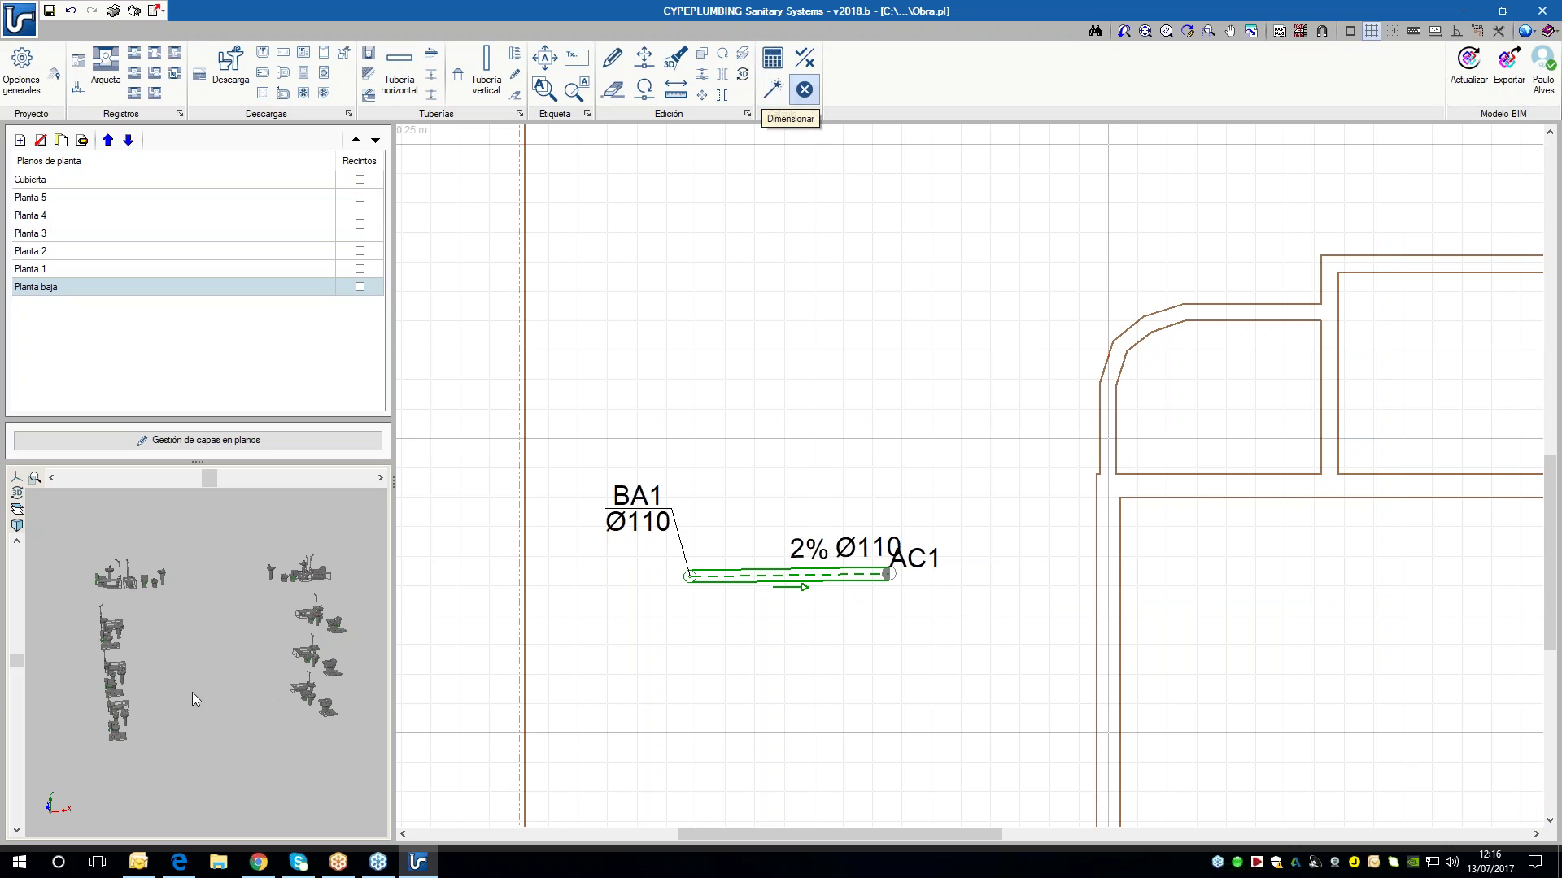
{"action": "mouse_move", "coordinate": [743, 591]}
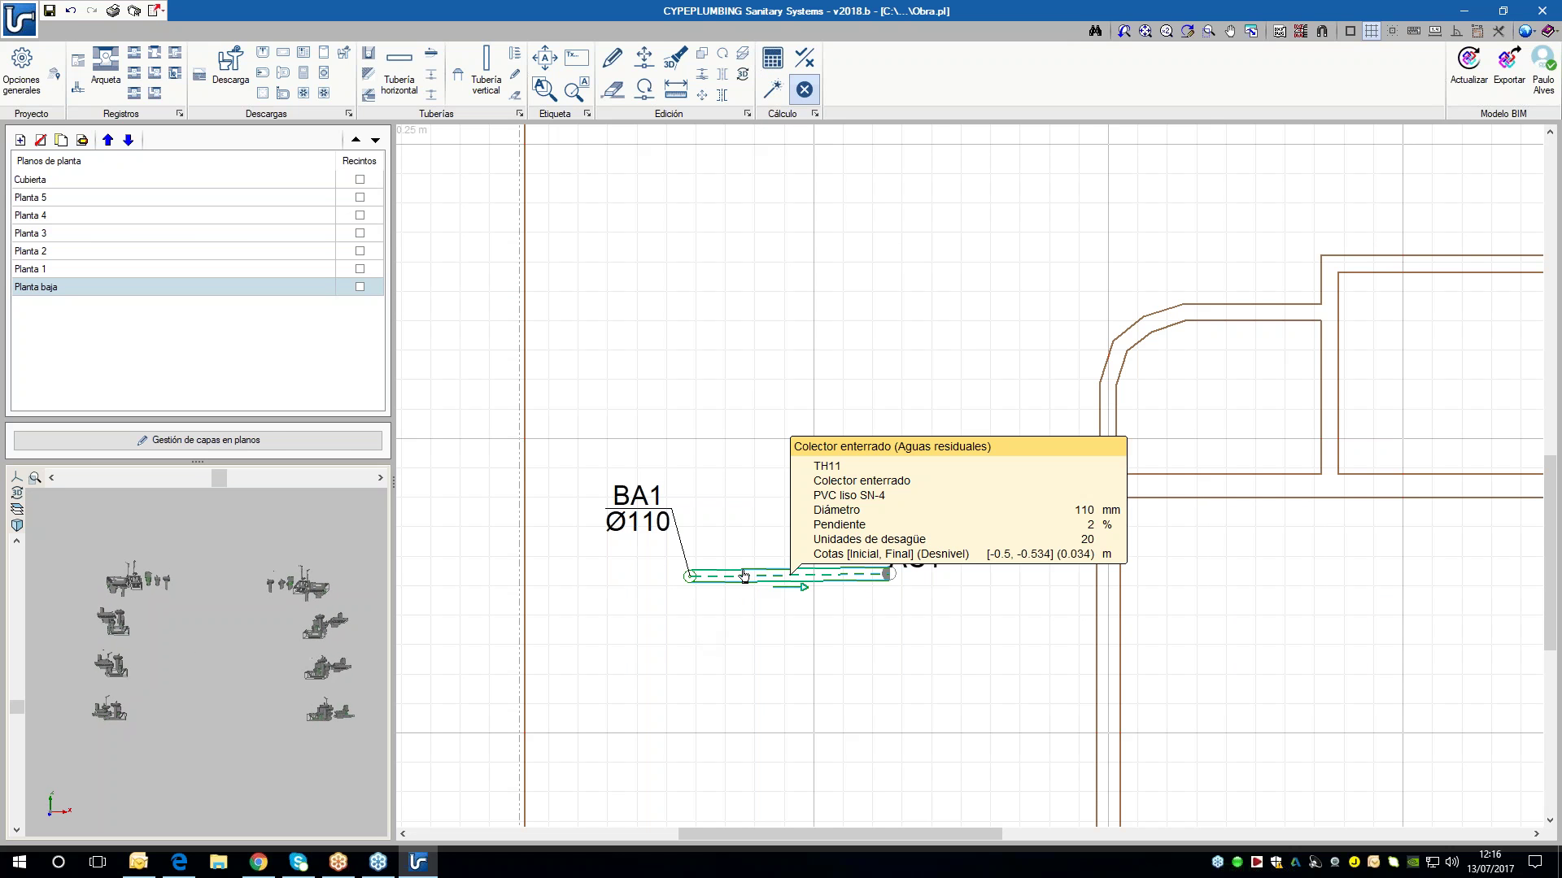
{"action": "scroll", "coordinate": [739, 588], "scroll_direction": "up", "scroll_amount": 2}
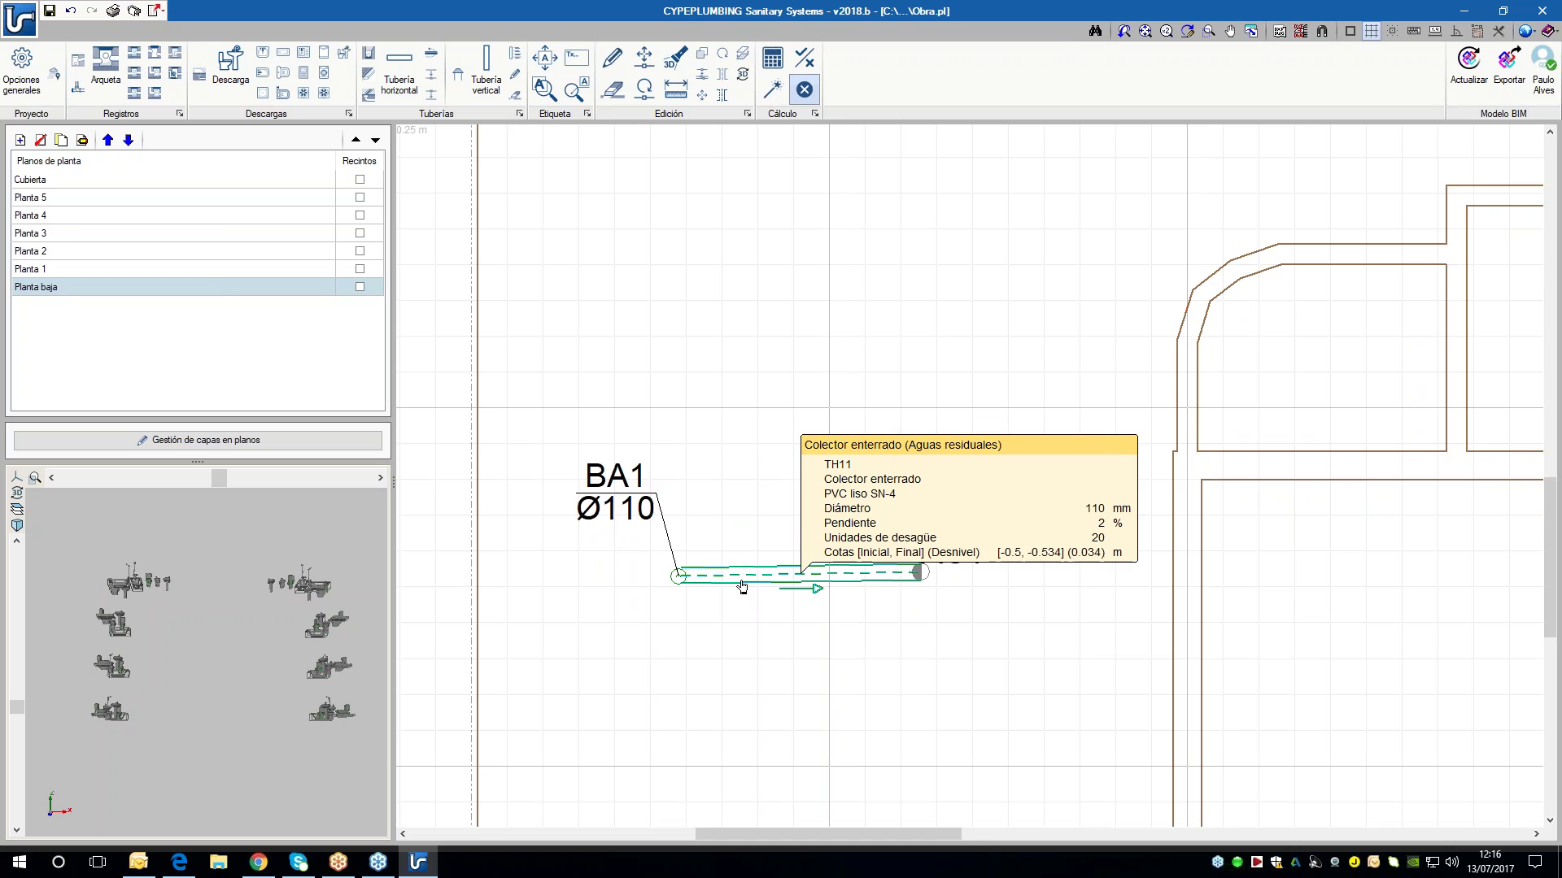
- Inspect the sized bathroom branch between the In fixture and downpipe BA1 on Planta 2
{"action": "left_click", "coordinate": [209, 275]}
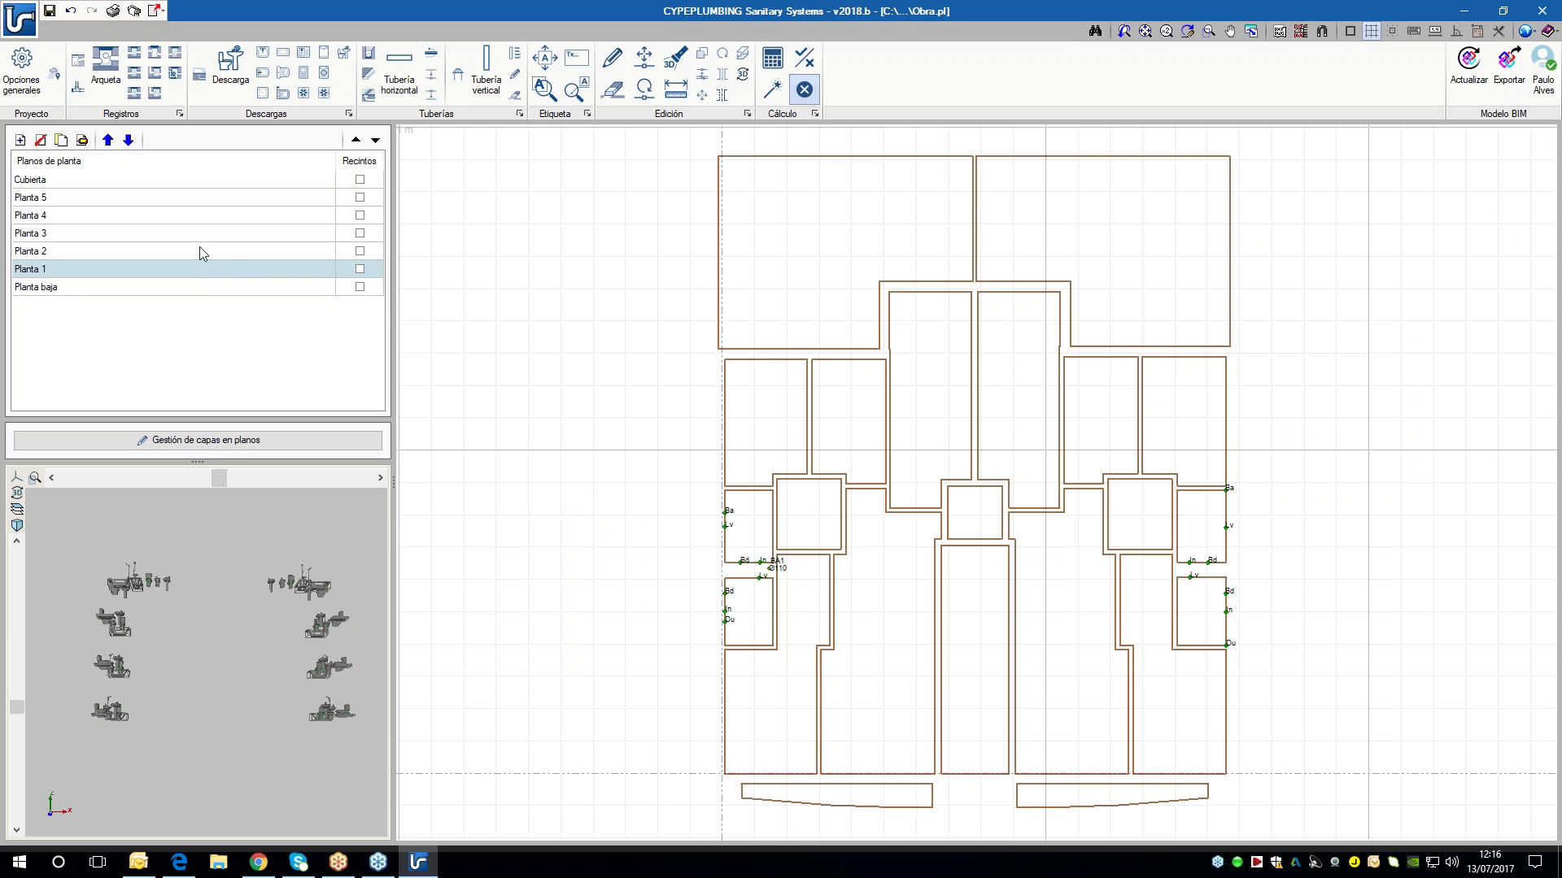
{"action": "left_click", "coordinate": [198, 246]}
{"action": "scroll", "coordinate": [727, 514], "scroll_direction": "up", "scroll_amount": 3}
{"action": "scroll", "coordinate": [726, 514], "scroll_direction": "up", "scroll_amount": 3}
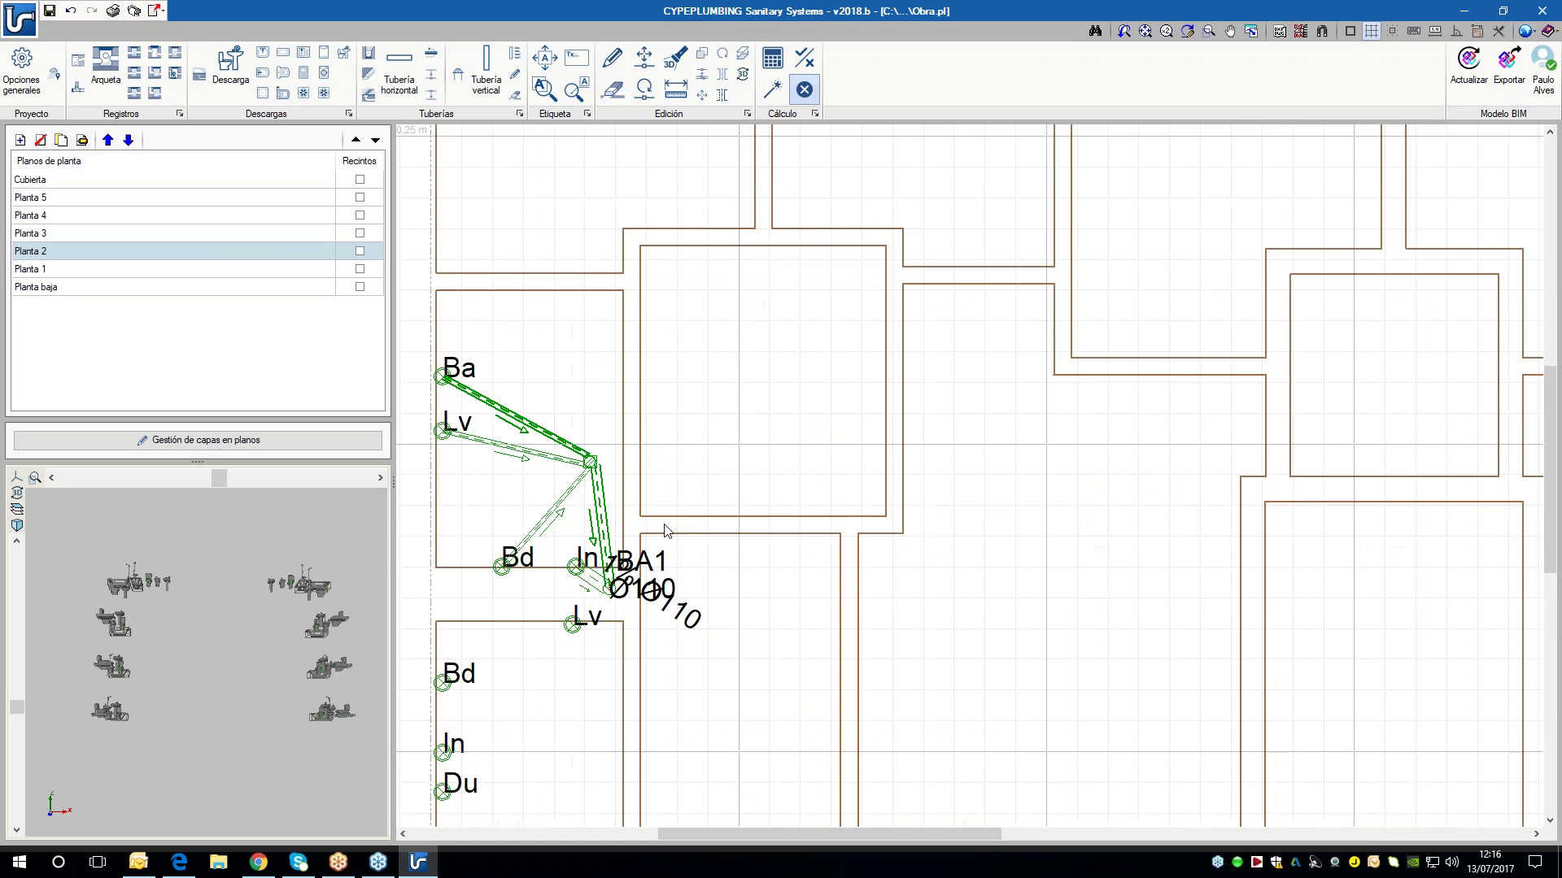
{"action": "mouse_move", "coordinate": [592, 525]}
{"action": "mouse_move", "coordinate": [581, 591]}
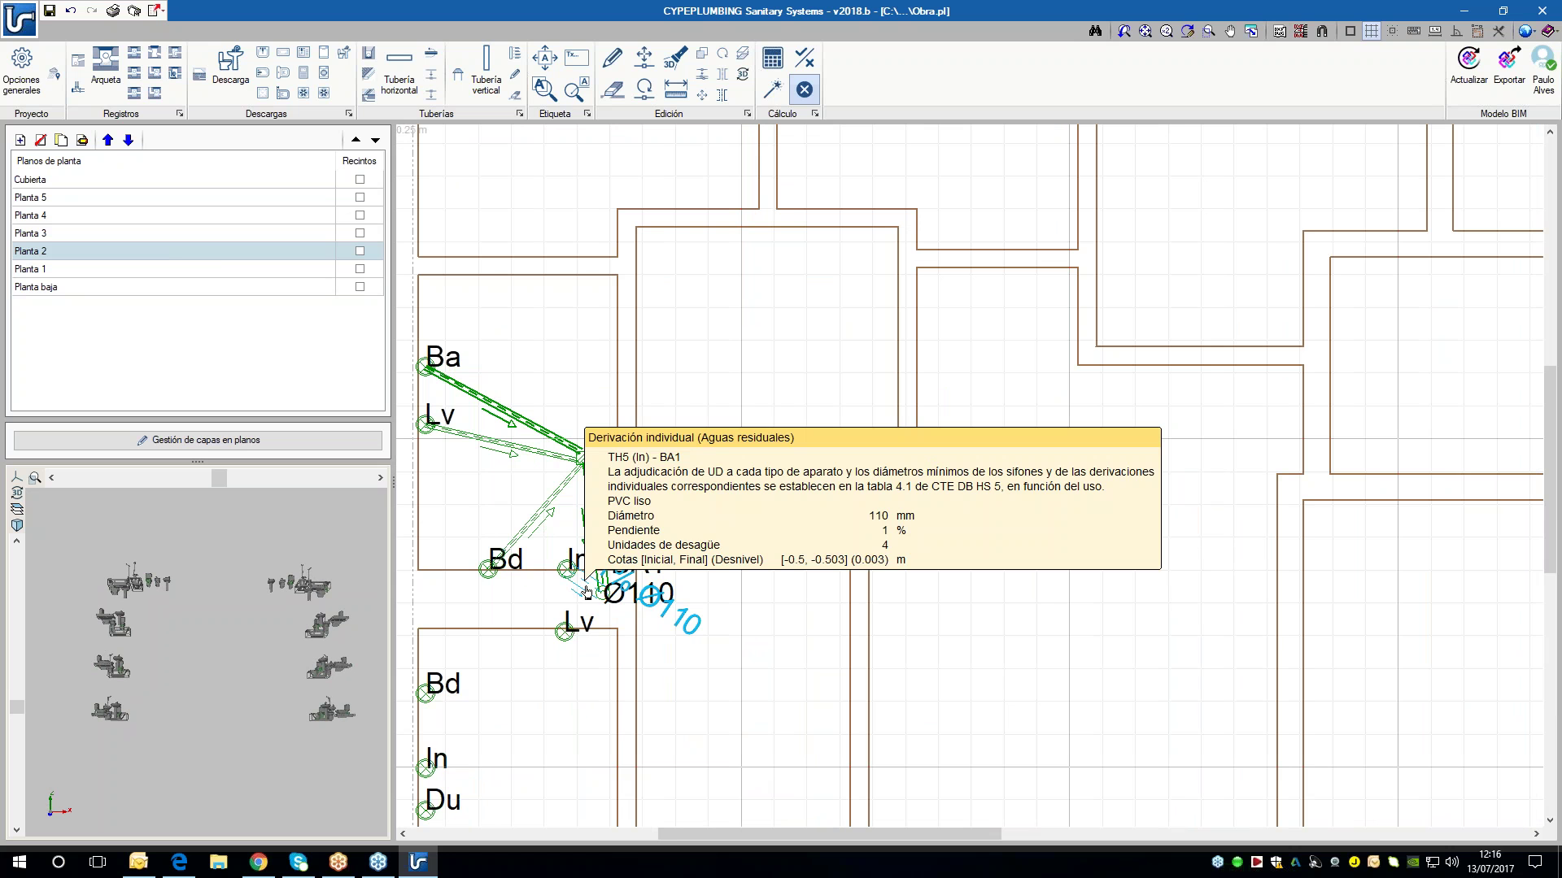
- On Planta 3, examine the properties and checks of the individual branch from the In fixture to downpipe BA1
{"action": "left_click", "coordinate": [192, 236]}
{"action": "scroll", "coordinate": [697, 456], "scroll_direction": "up", "scroll_amount": 4}
{"action": "scroll", "coordinate": [692, 460], "scroll_direction": "up", "scroll_amount": 3}
{"action": "mouse_move", "coordinate": [681, 465]}
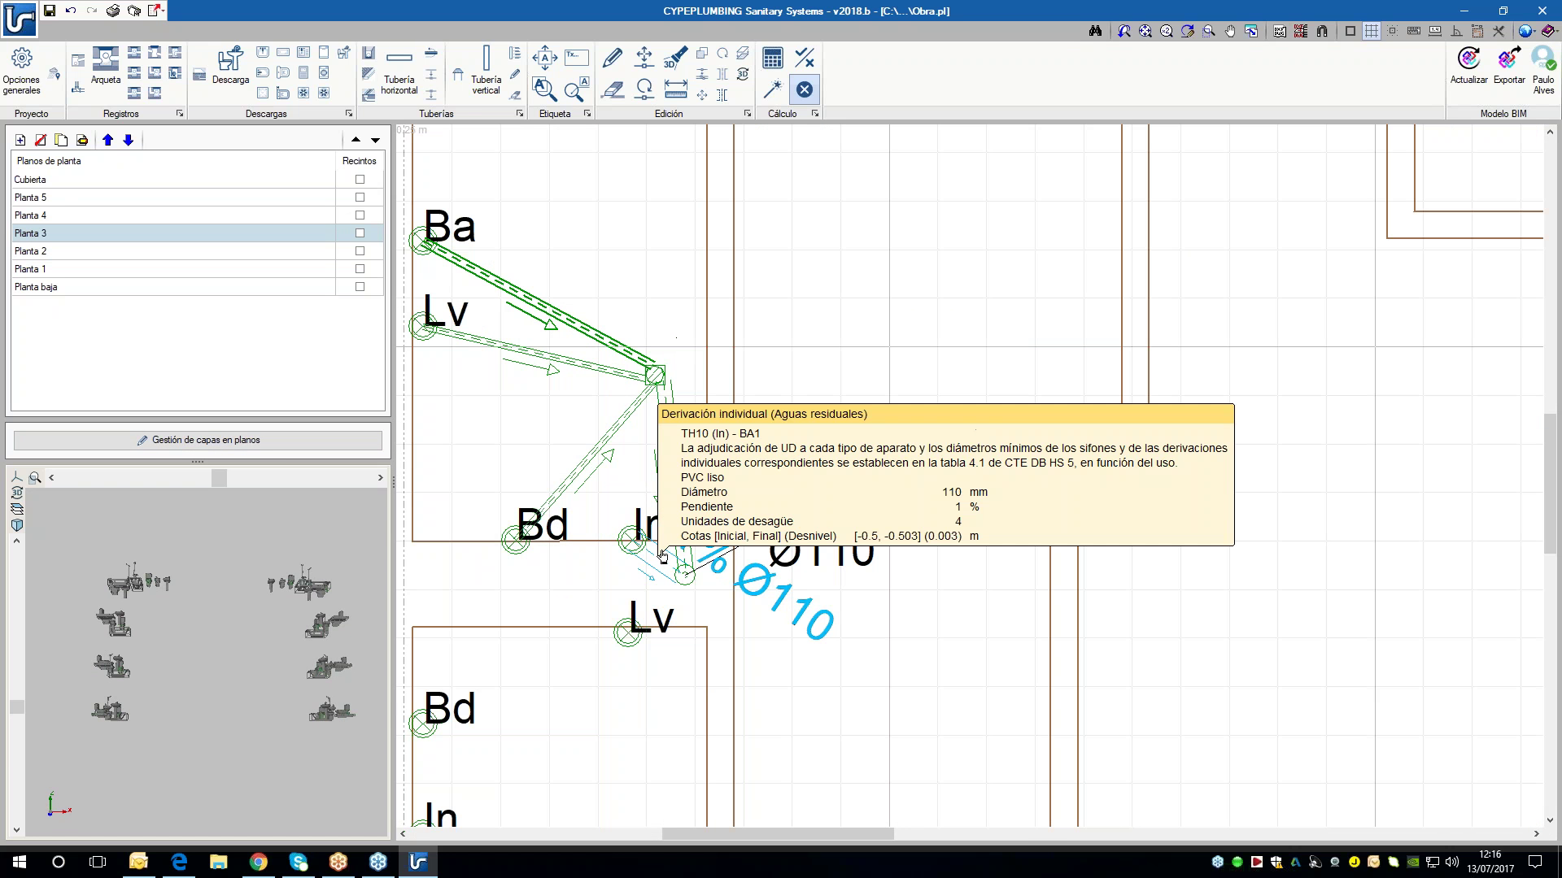
{"action": "scroll", "coordinate": [673, 498], "scroll_direction": "down", "scroll_amount": 1}
{"action": "scroll", "coordinate": [732, 569], "scroll_direction": "left", "scroll_amount": 2}
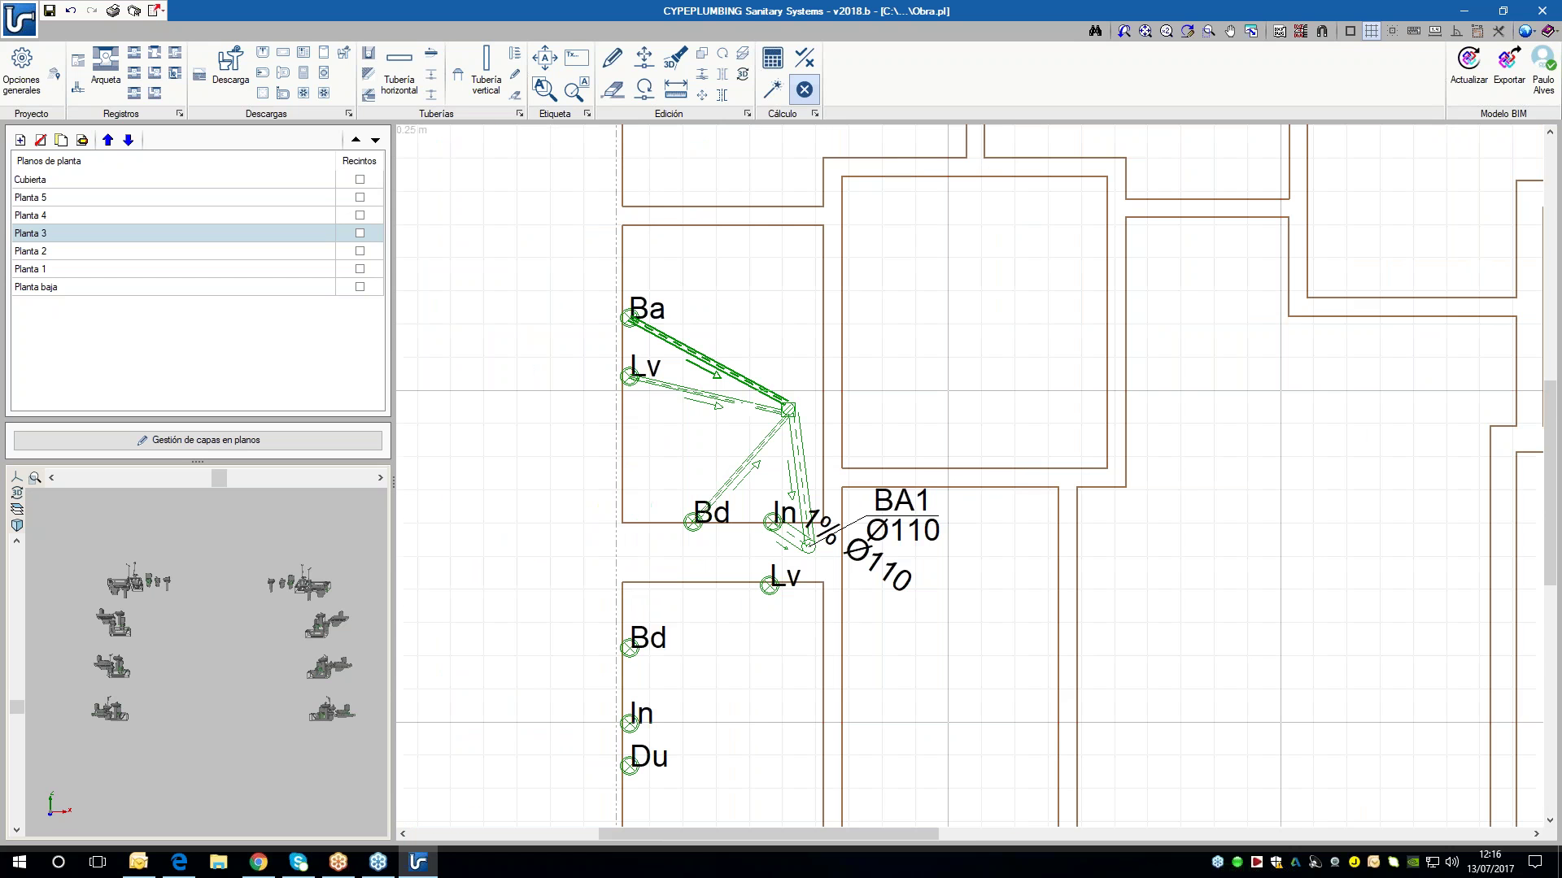
{"action": "scroll", "coordinate": [748, 588], "scroll_direction": "up", "scroll_amount": 1}
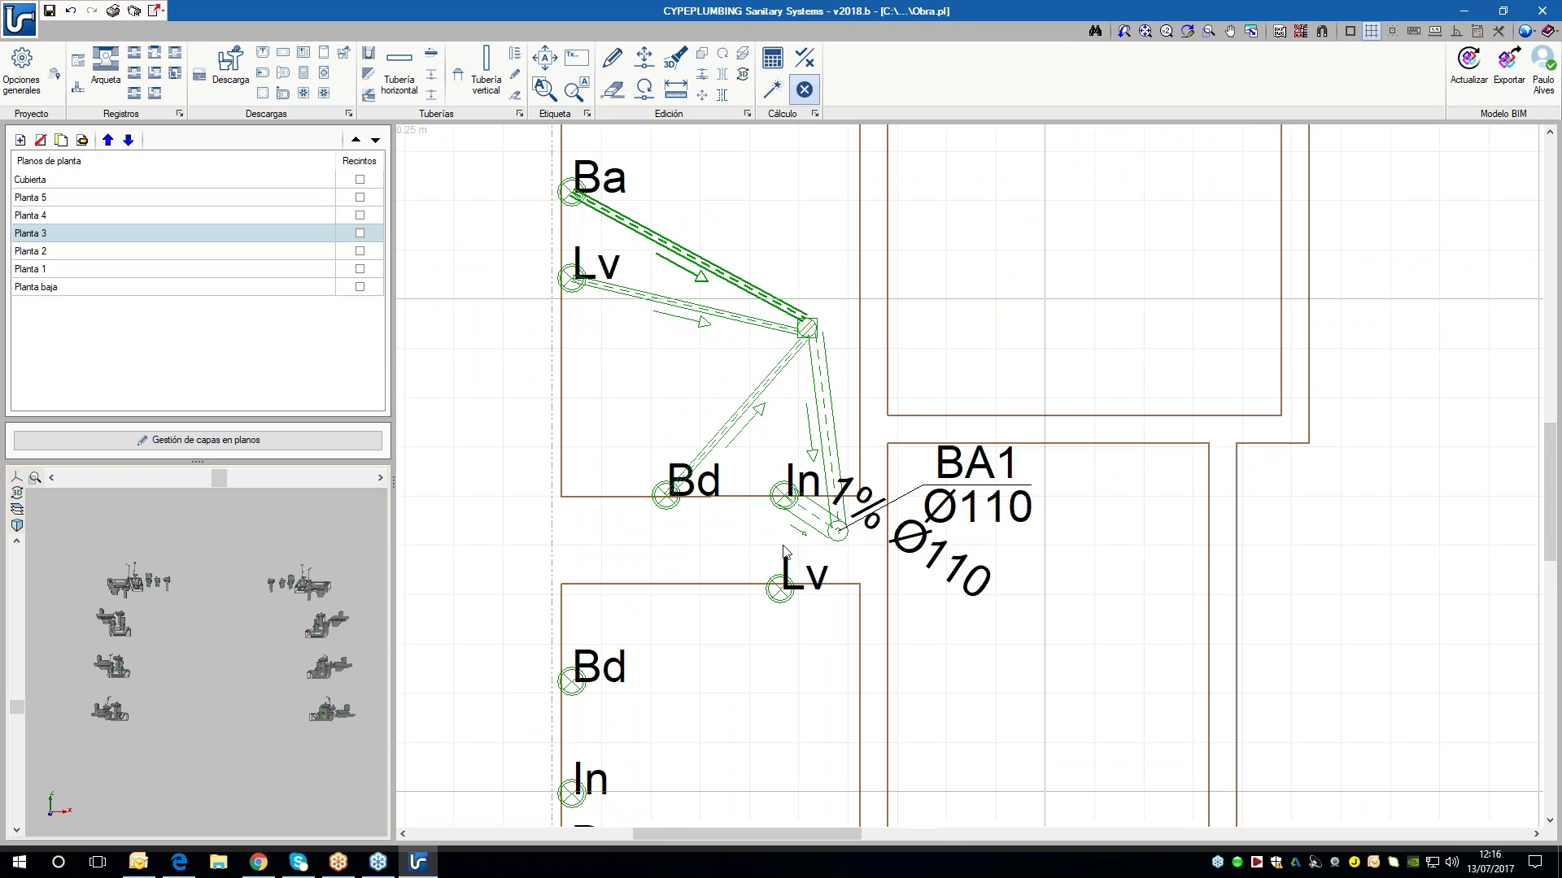
{"action": "left_click", "coordinate": [809, 509]}
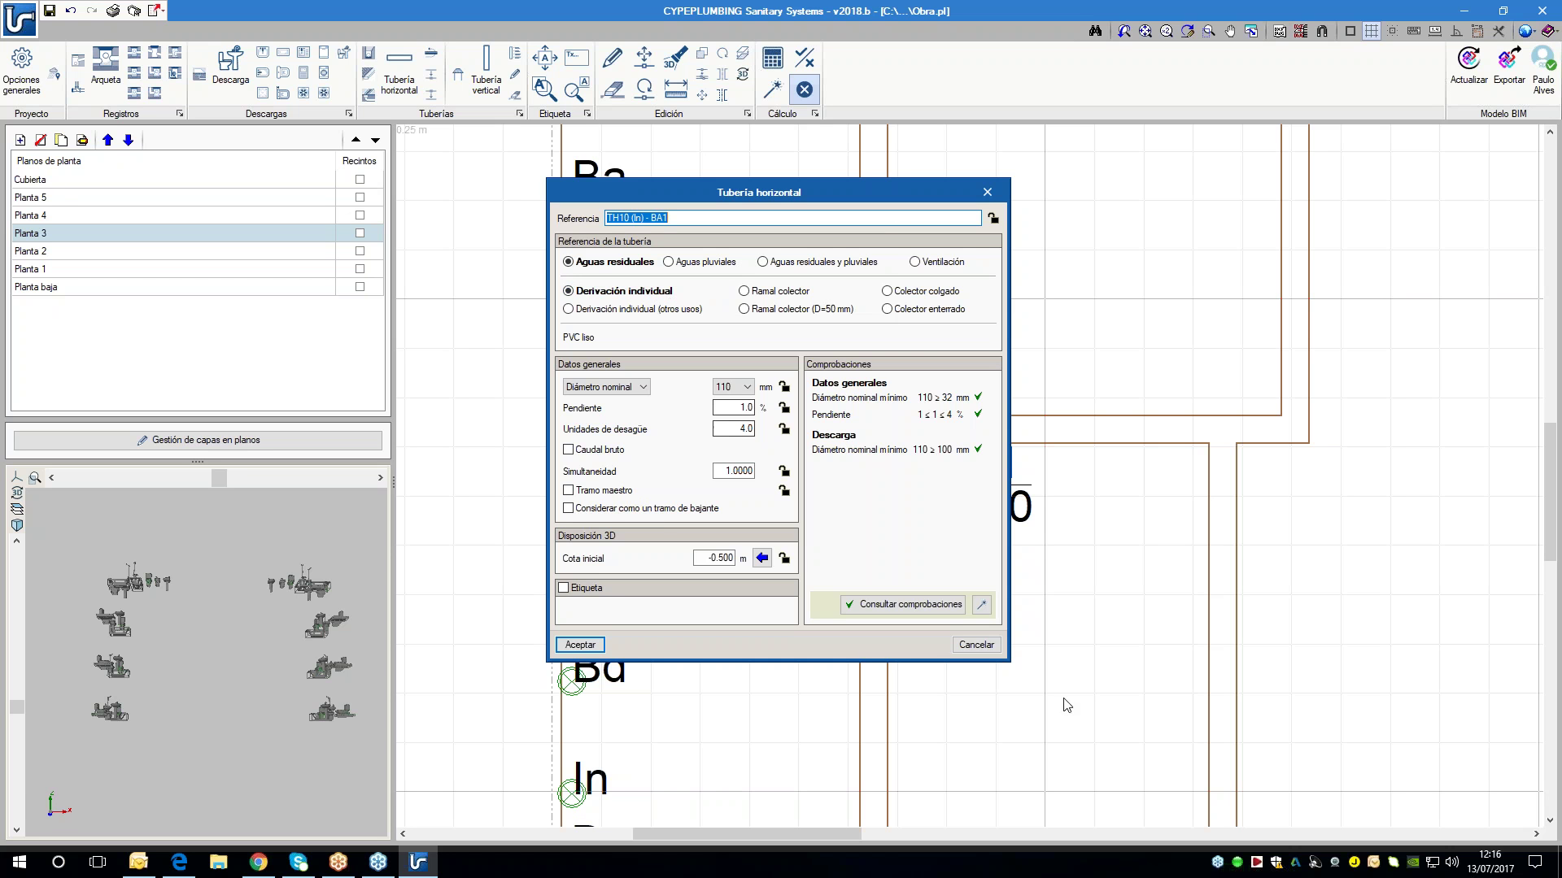
{"action": "key", "text": "Return"}
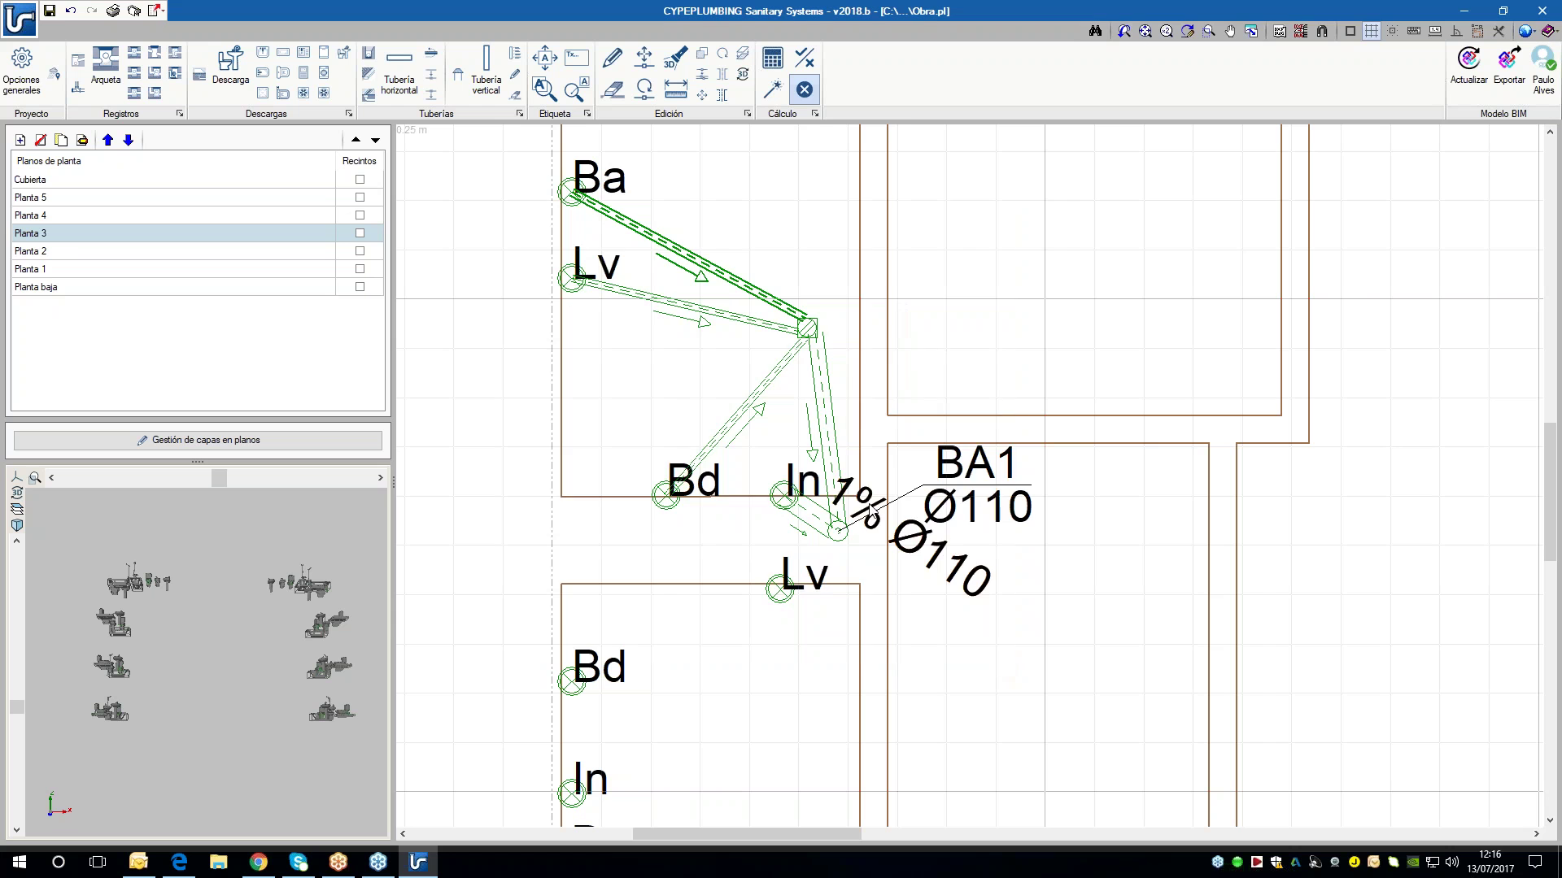
- Try a 90 mm nominal diameter for downpipe BA1 on Planta 3 and read its detailed check report
{"action": "left_click", "coordinate": [837, 532]}
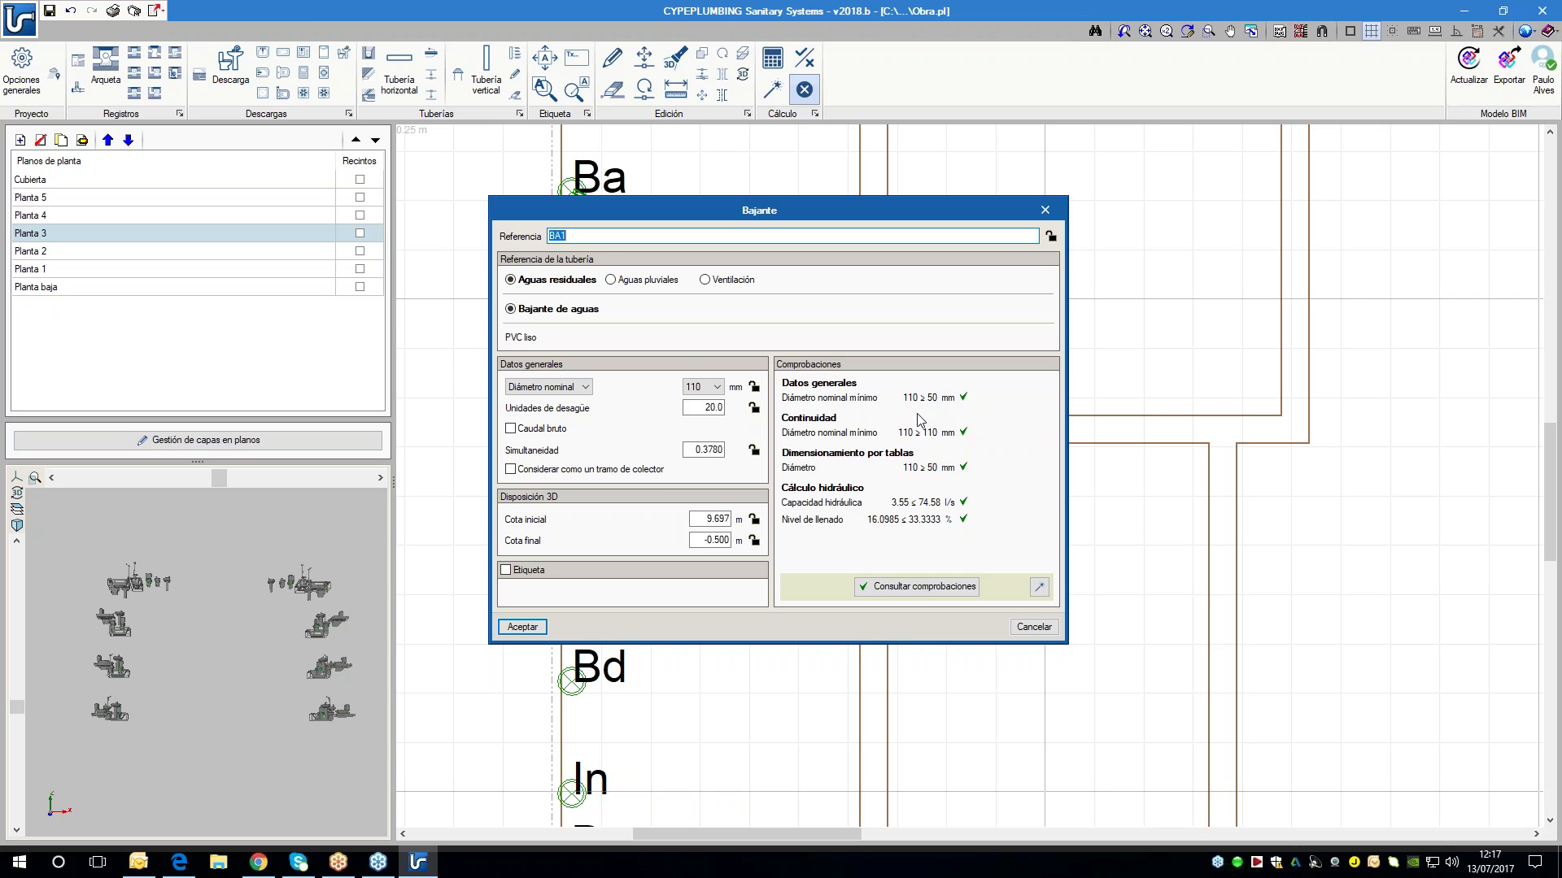
{"action": "left_click", "coordinate": [704, 391]}
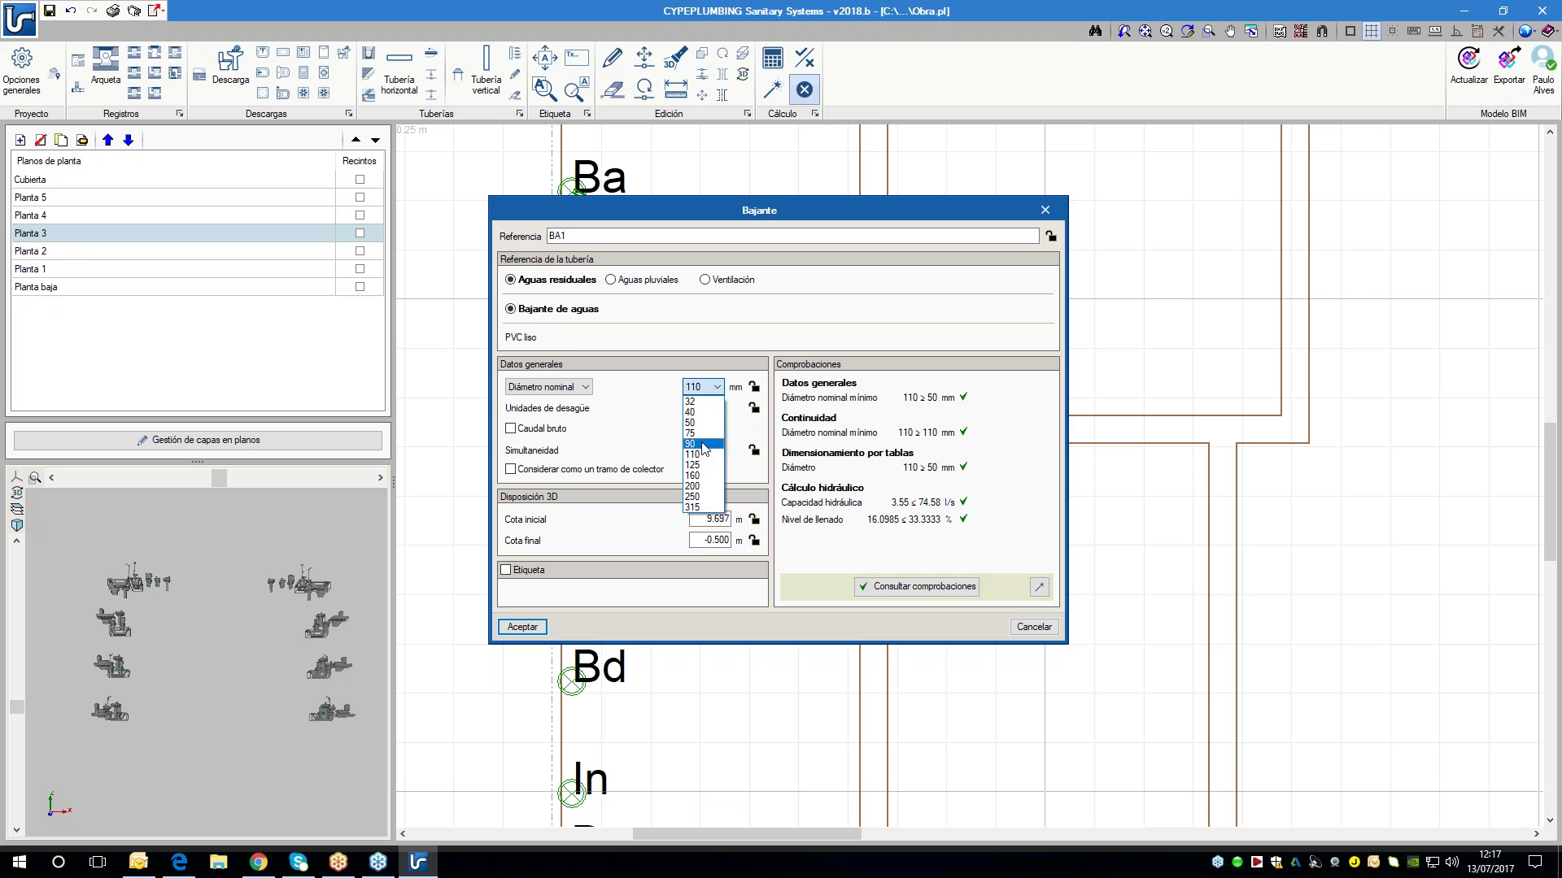
{"action": "left_click", "coordinate": [702, 449]}
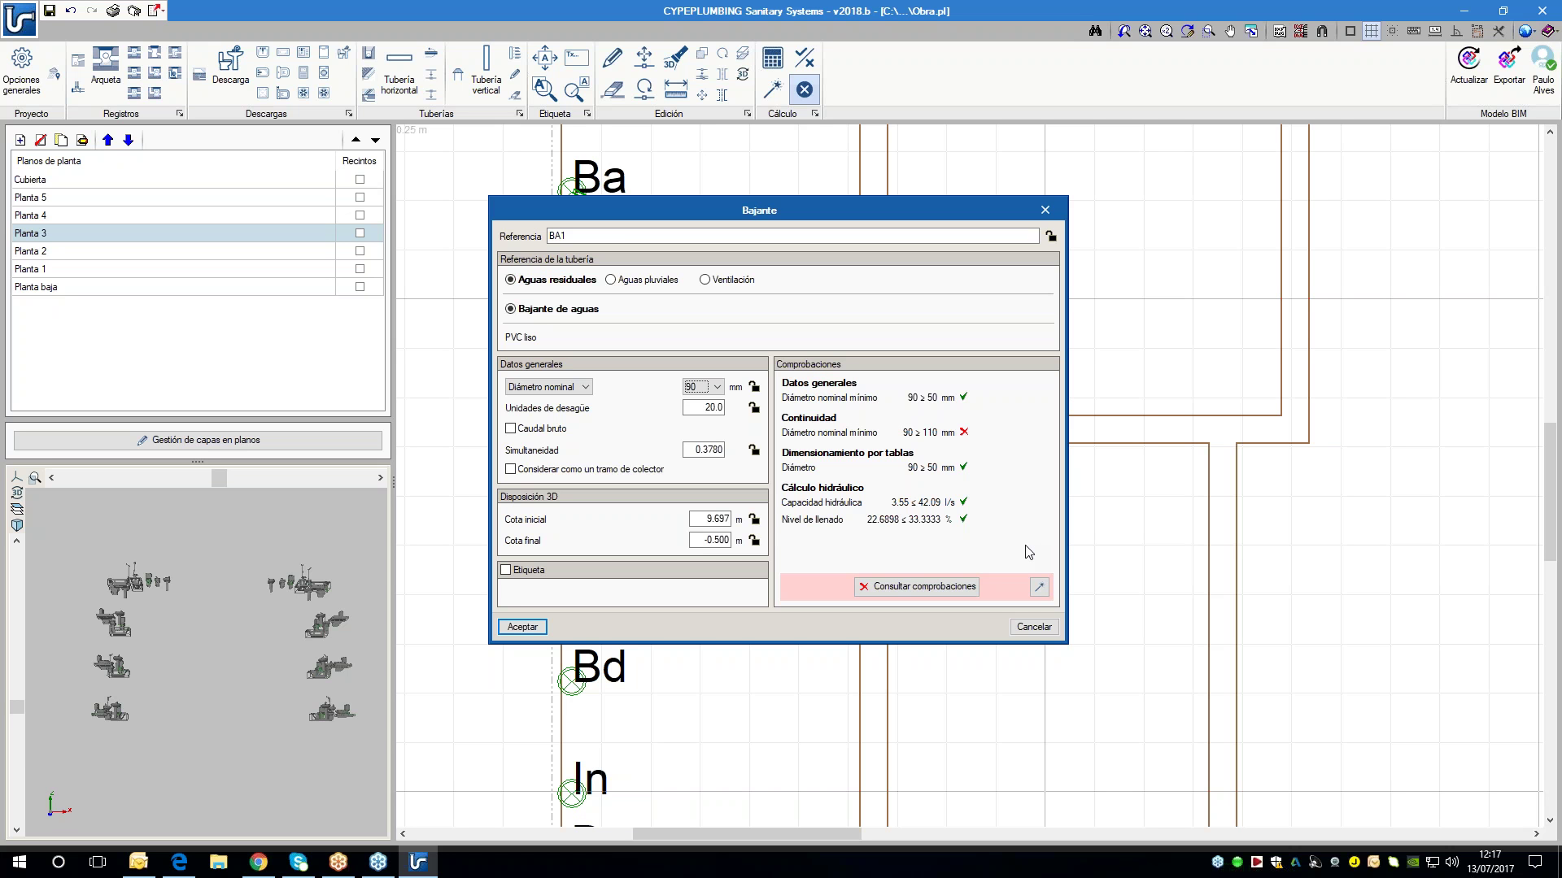
{"action": "left_click", "coordinate": [927, 587]}
{"action": "left_click_drag", "start_coordinate": [554, 408], "coordinate": [825, 409]}
{"action": "scroll", "coordinate": [846, 579], "scroll_direction": "down", "scroll_amount": 1}
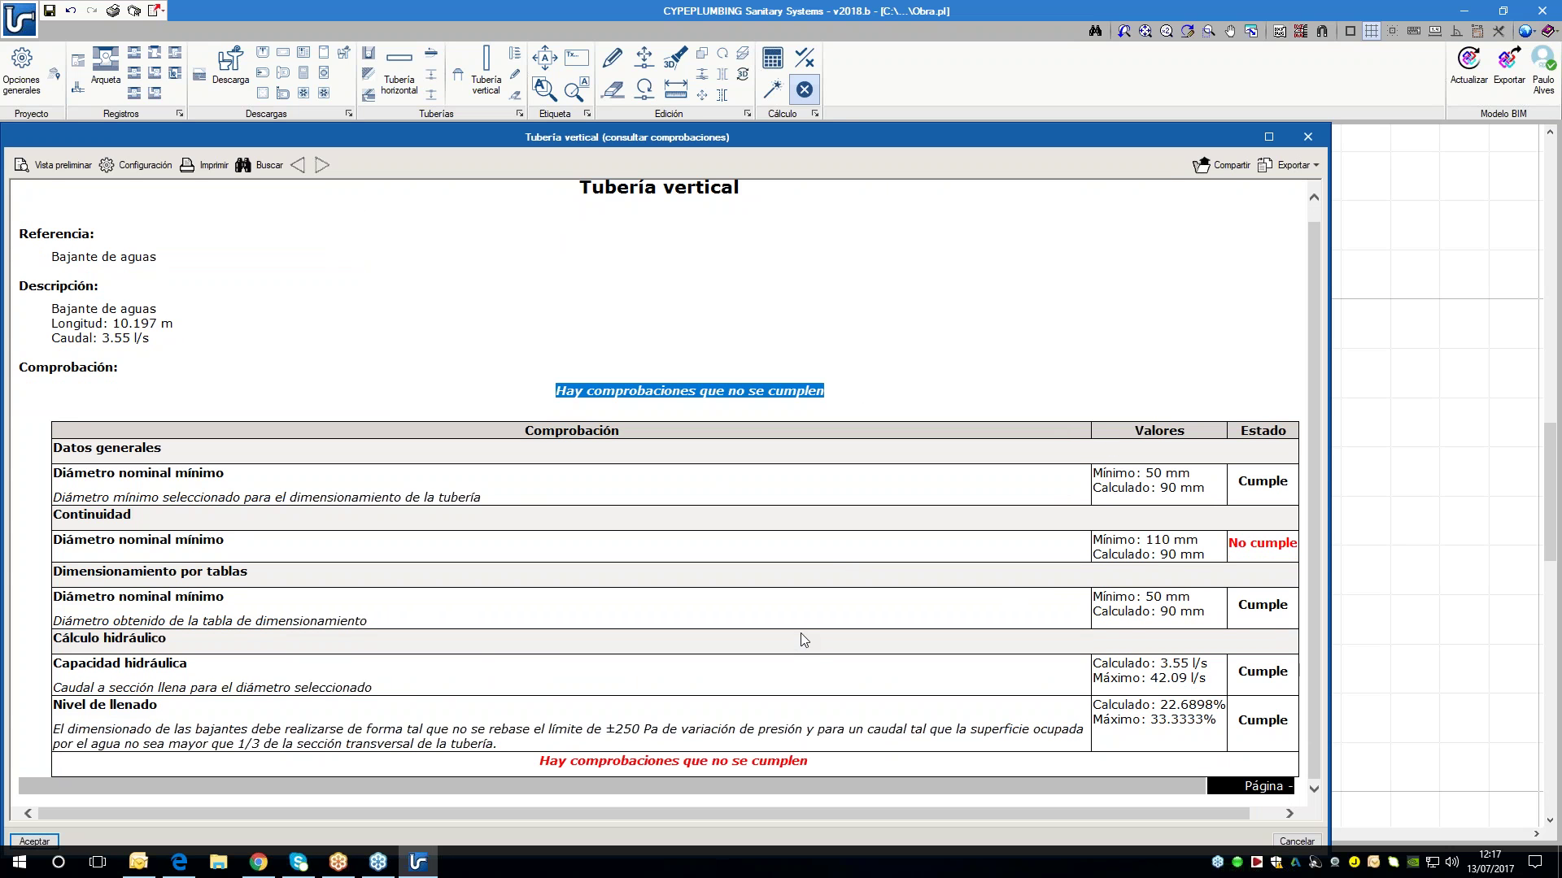
{"action": "left_click", "coordinate": [1307, 137]}
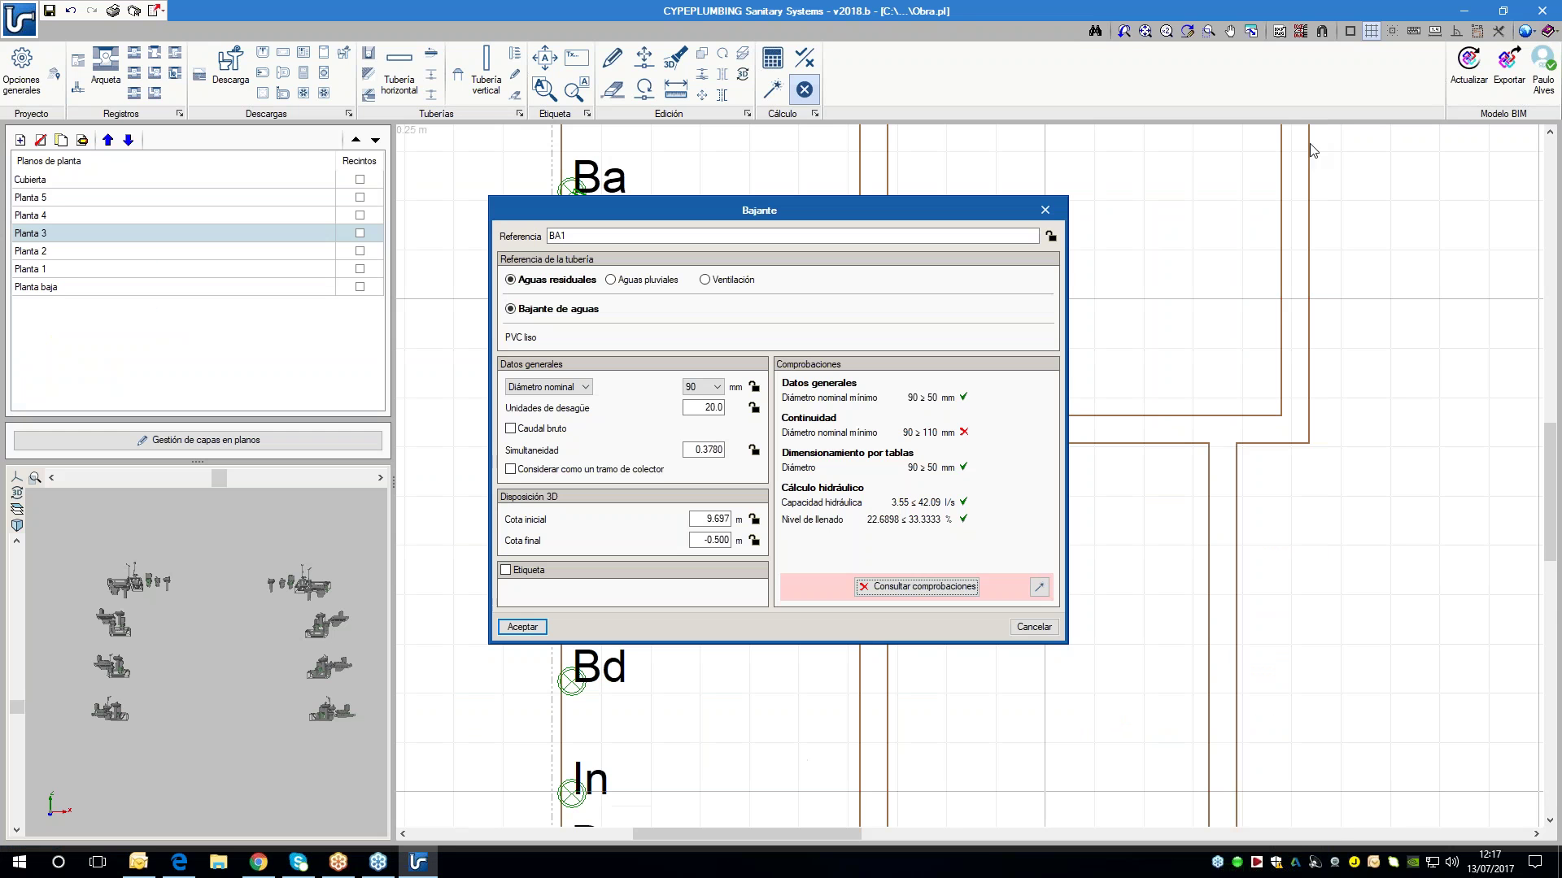
- Restore downpipe BA1's nominal diameter to 110 mm and accept its properties
{"action": "key", "text": "Down"}
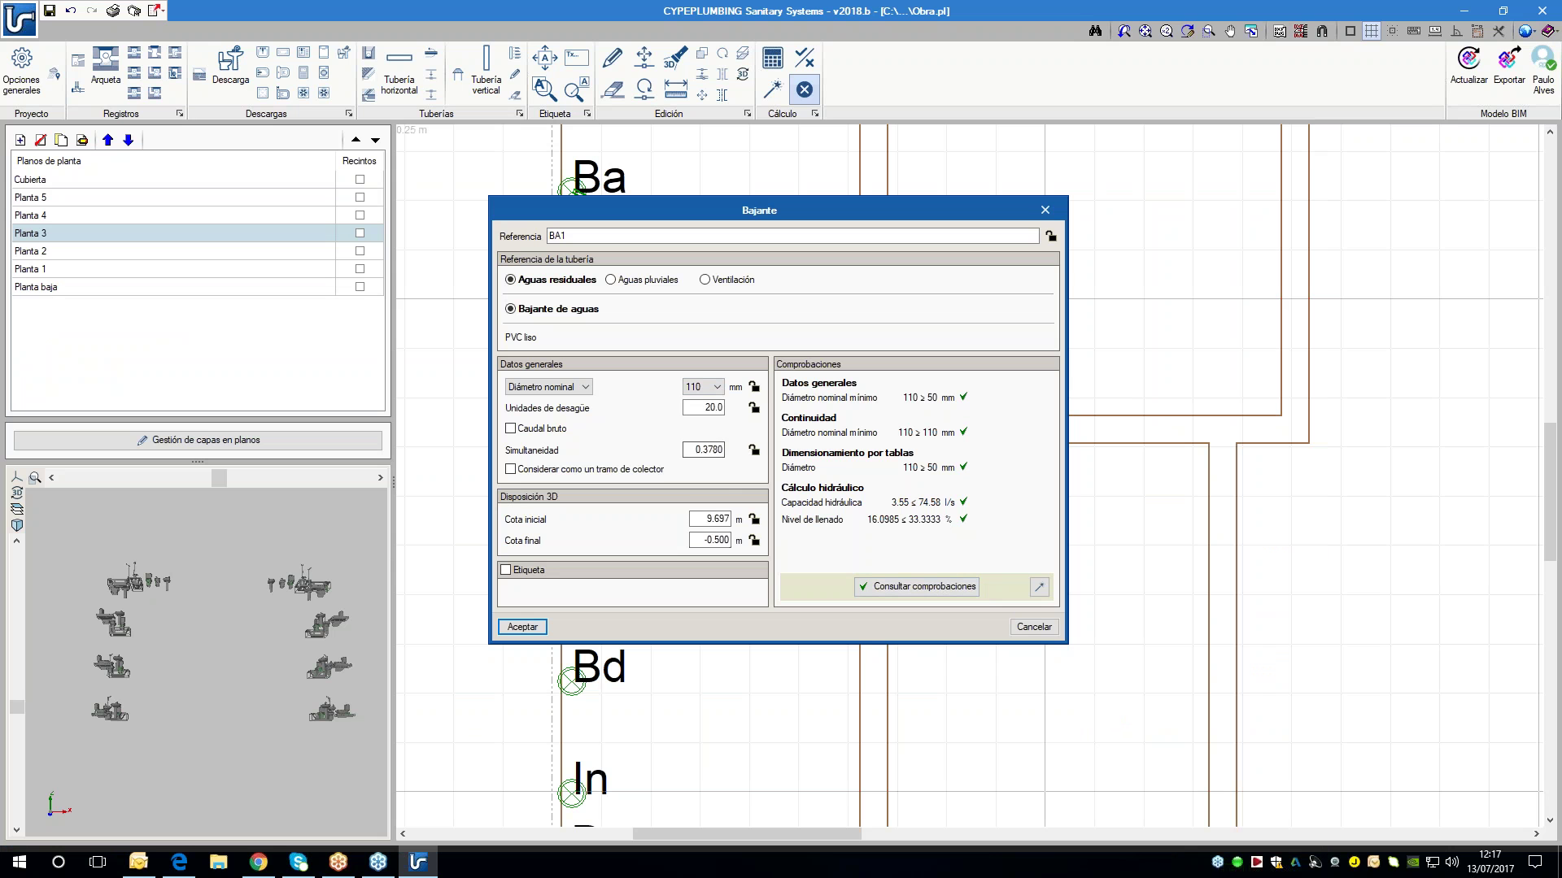
{"action": "left_click", "coordinate": [693, 389]}
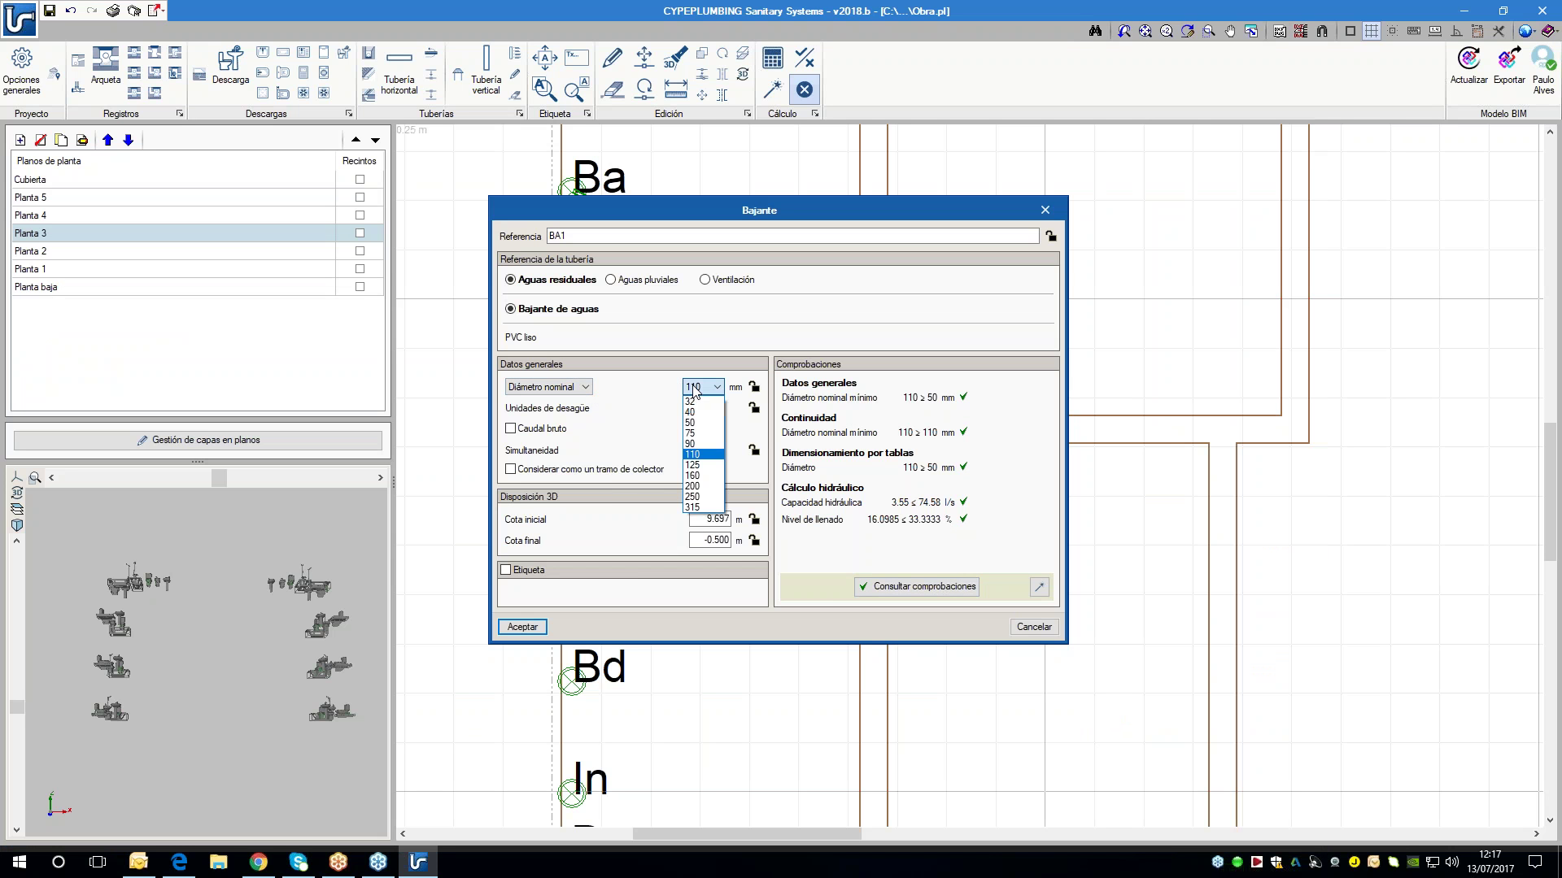
{"action": "left_click", "coordinate": [693, 391]}
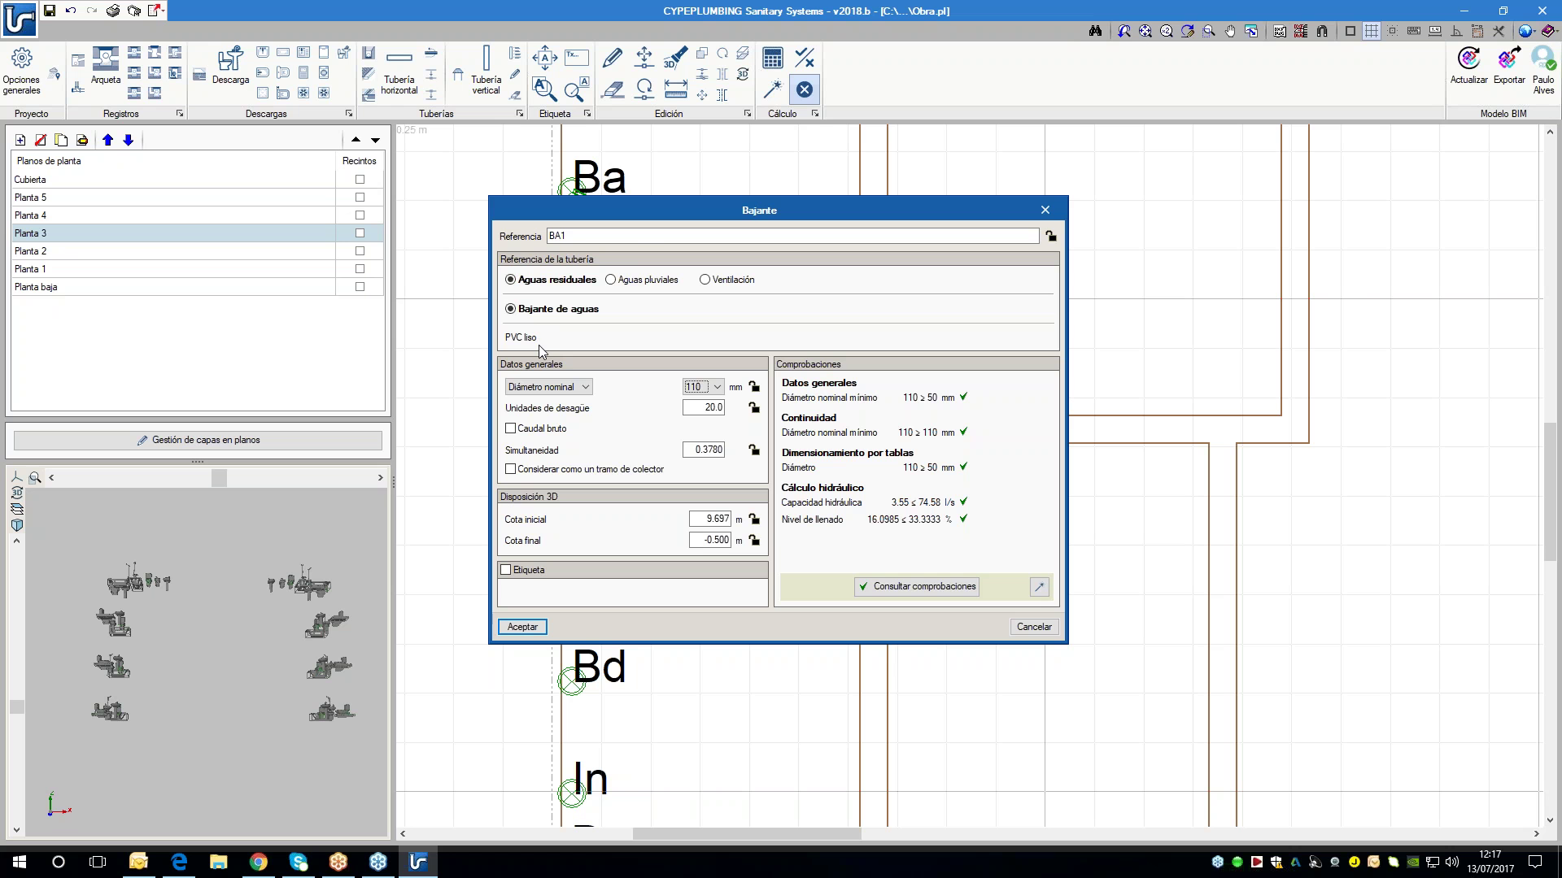
{"action": "left_click", "coordinate": [535, 630]}
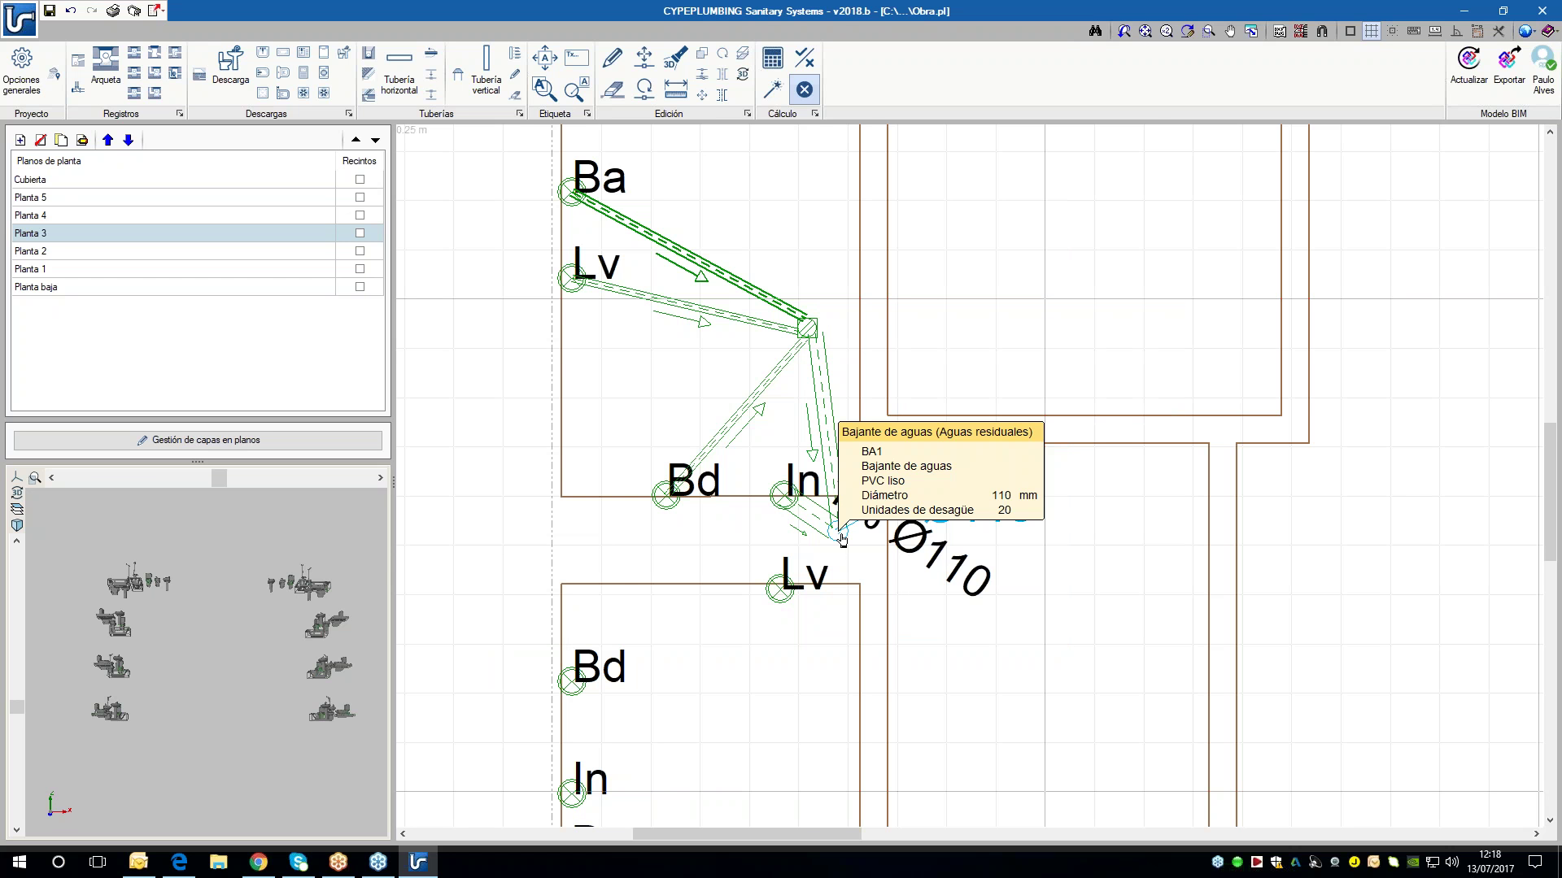
- Enlarge the 3D view and examine downpipe BA1 and the bathroom branches across the floors
{"action": "scroll", "coordinate": [842, 538], "scroll_direction": "down", "scroll_amount": 2}
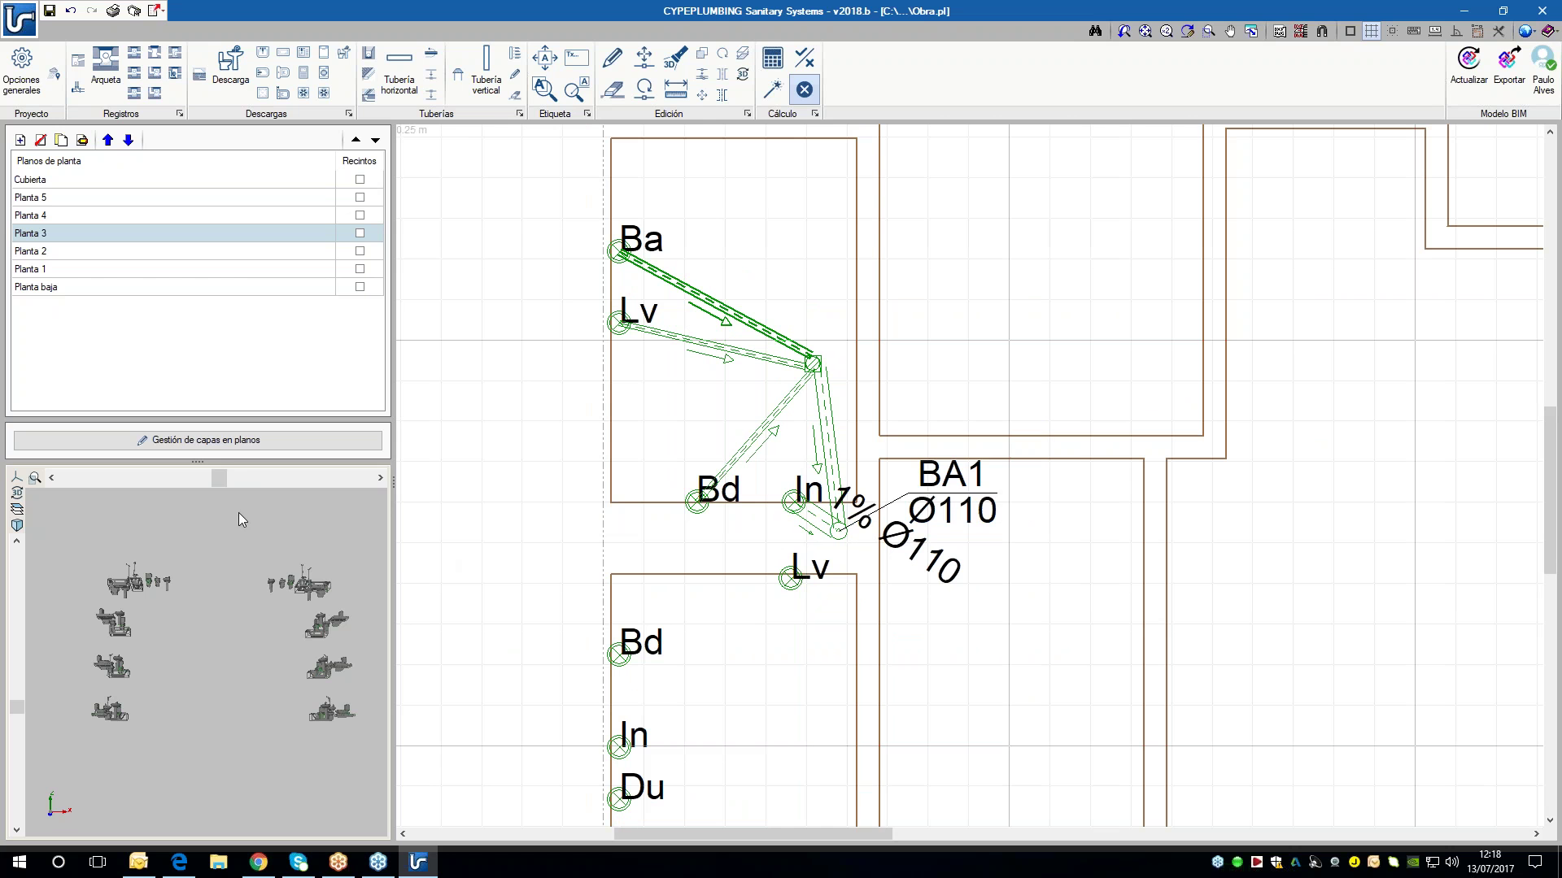
{"action": "left_click_drag", "start_coordinate": [231, 463], "coordinate": [231, 394]}
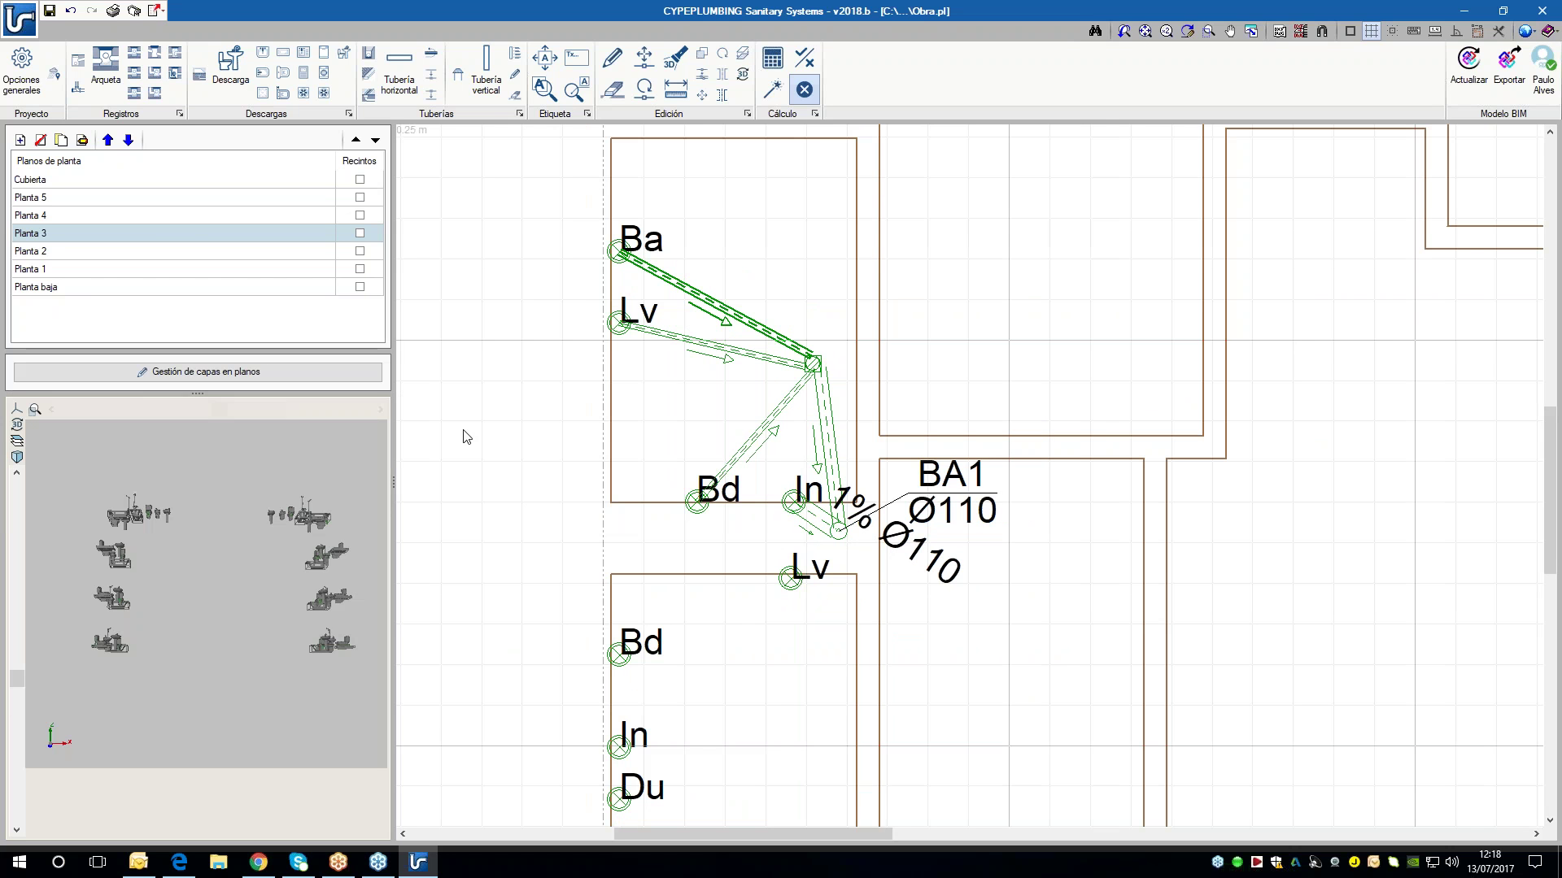
{"action": "left_click", "coordinate": [743, 74]}
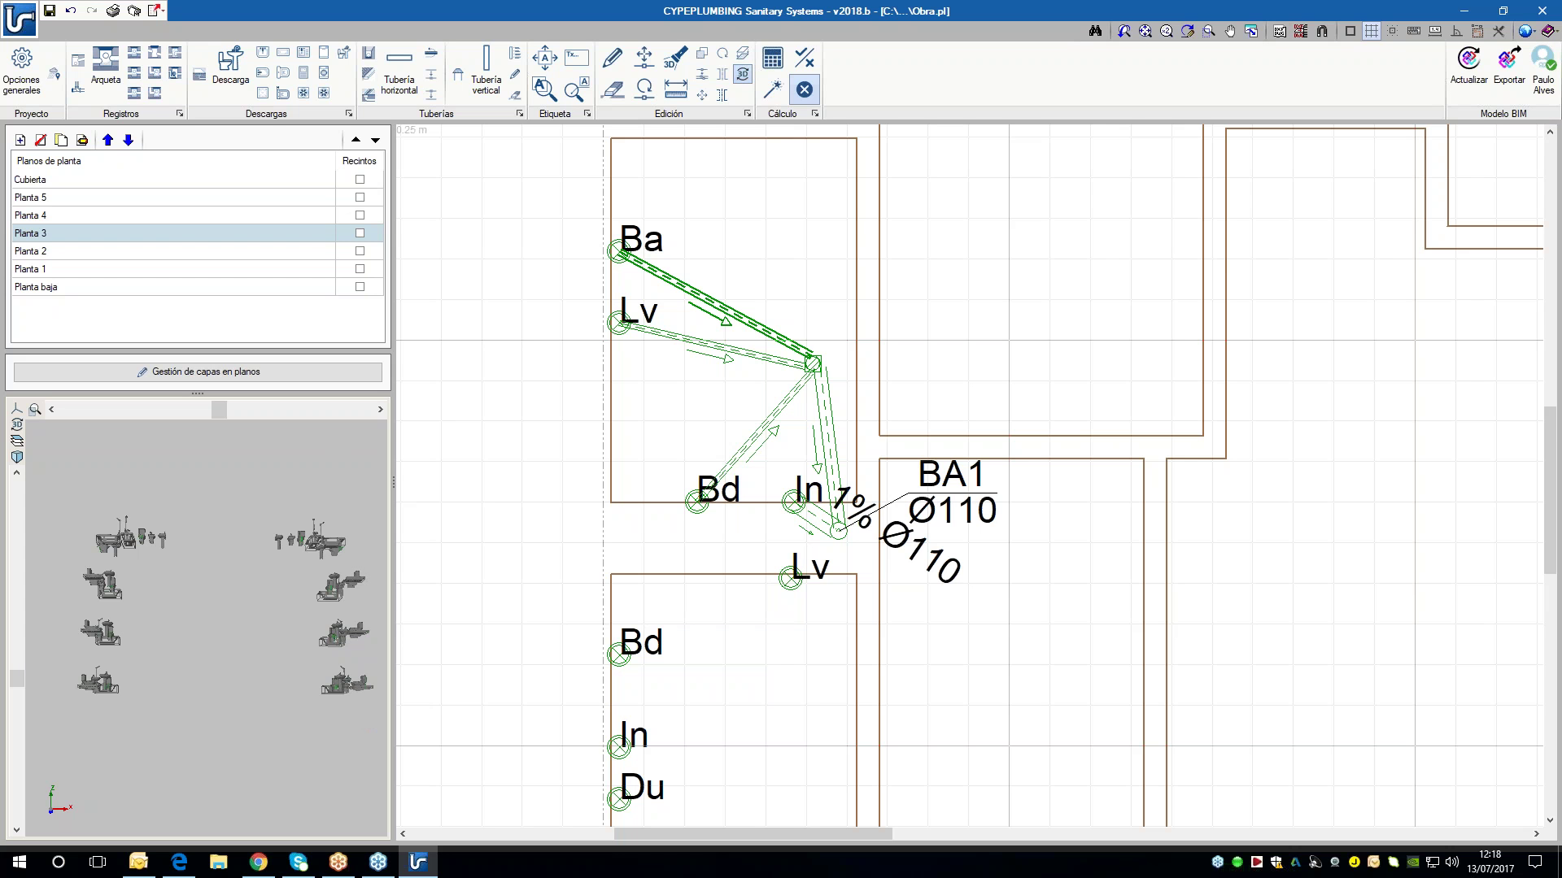
{"action": "left_click_drag", "start_coordinate": [109, 719], "coordinate": [260, 671]}
{"action": "scroll", "coordinate": [261, 670], "scroll_direction": "up", "scroll_amount": 5}
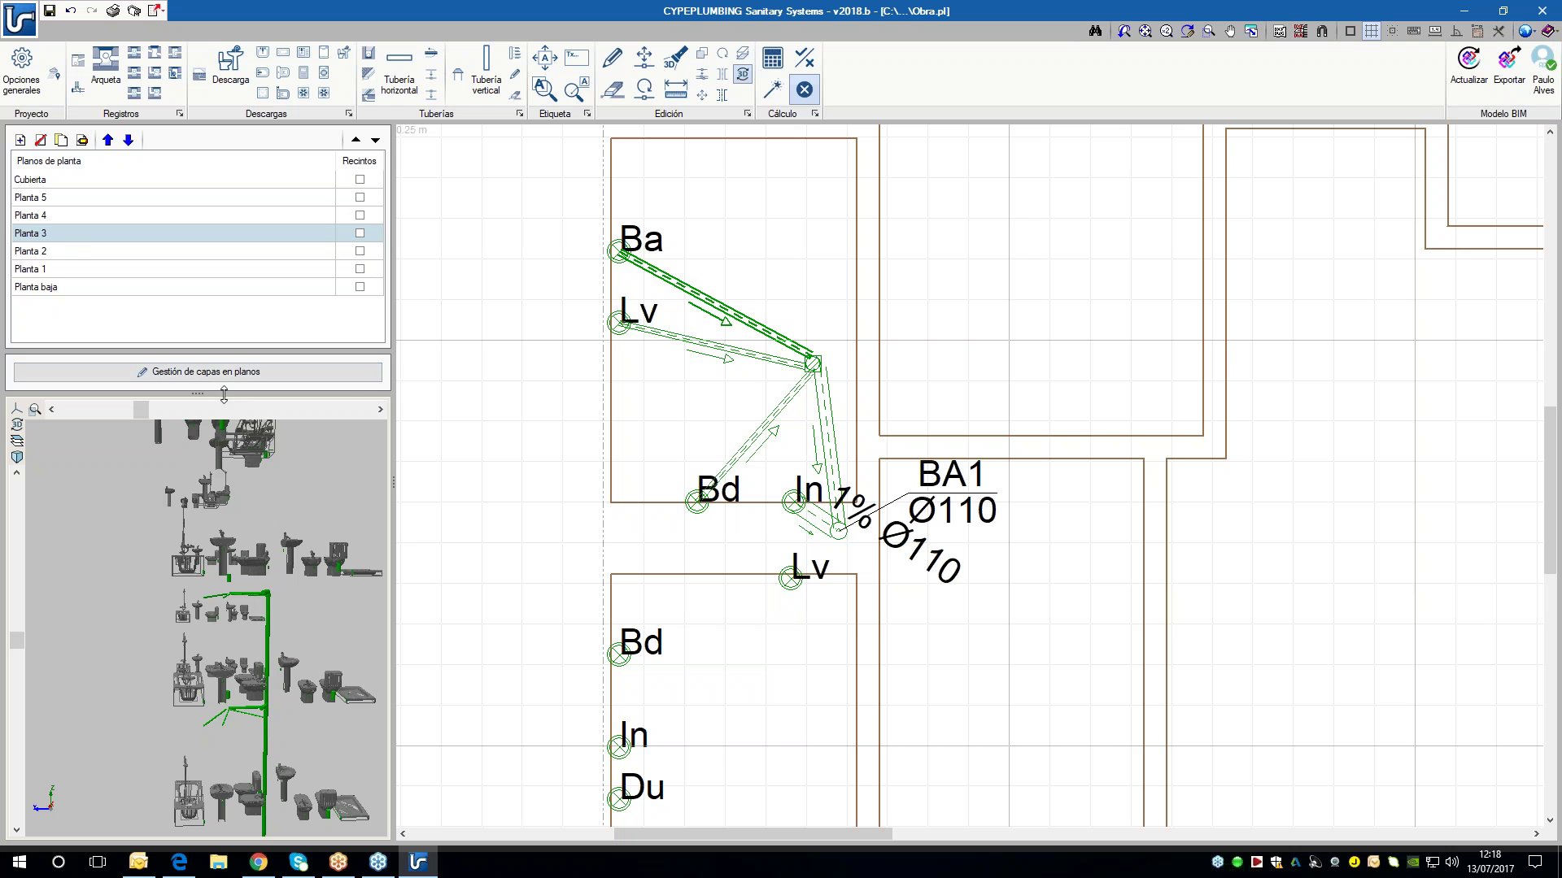
{"action": "left_click_drag", "start_coordinate": [225, 316], "coordinate": [226, 222]}
{"action": "left_click_drag", "start_coordinate": [393, 483], "coordinate": [476, 483]}
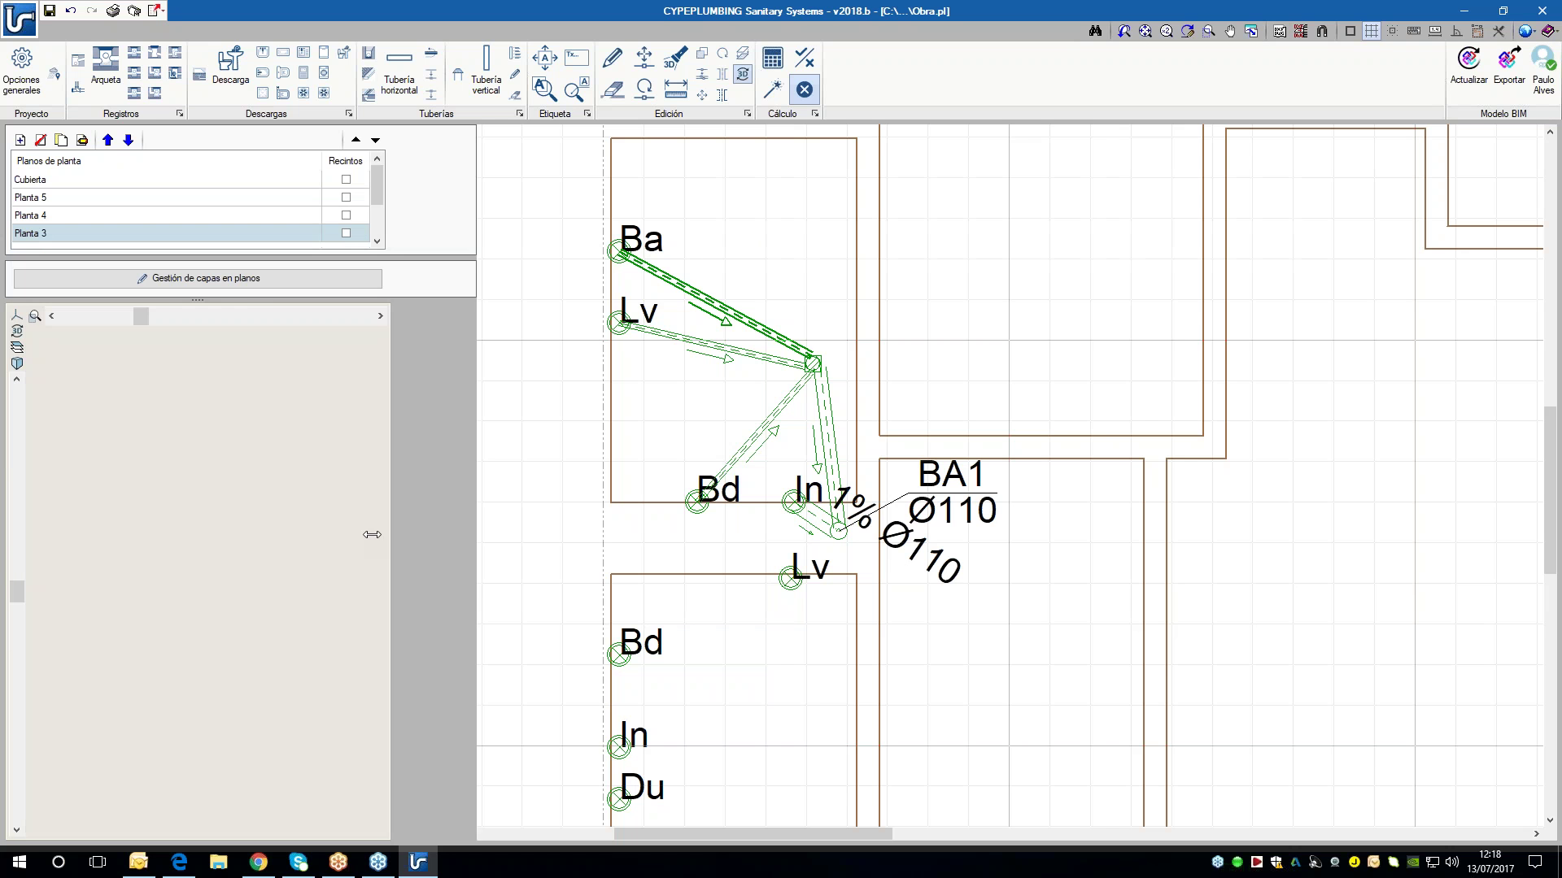
{"action": "scroll", "coordinate": [308, 574], "scroll_direction": "up", "scroll_amount": 5}
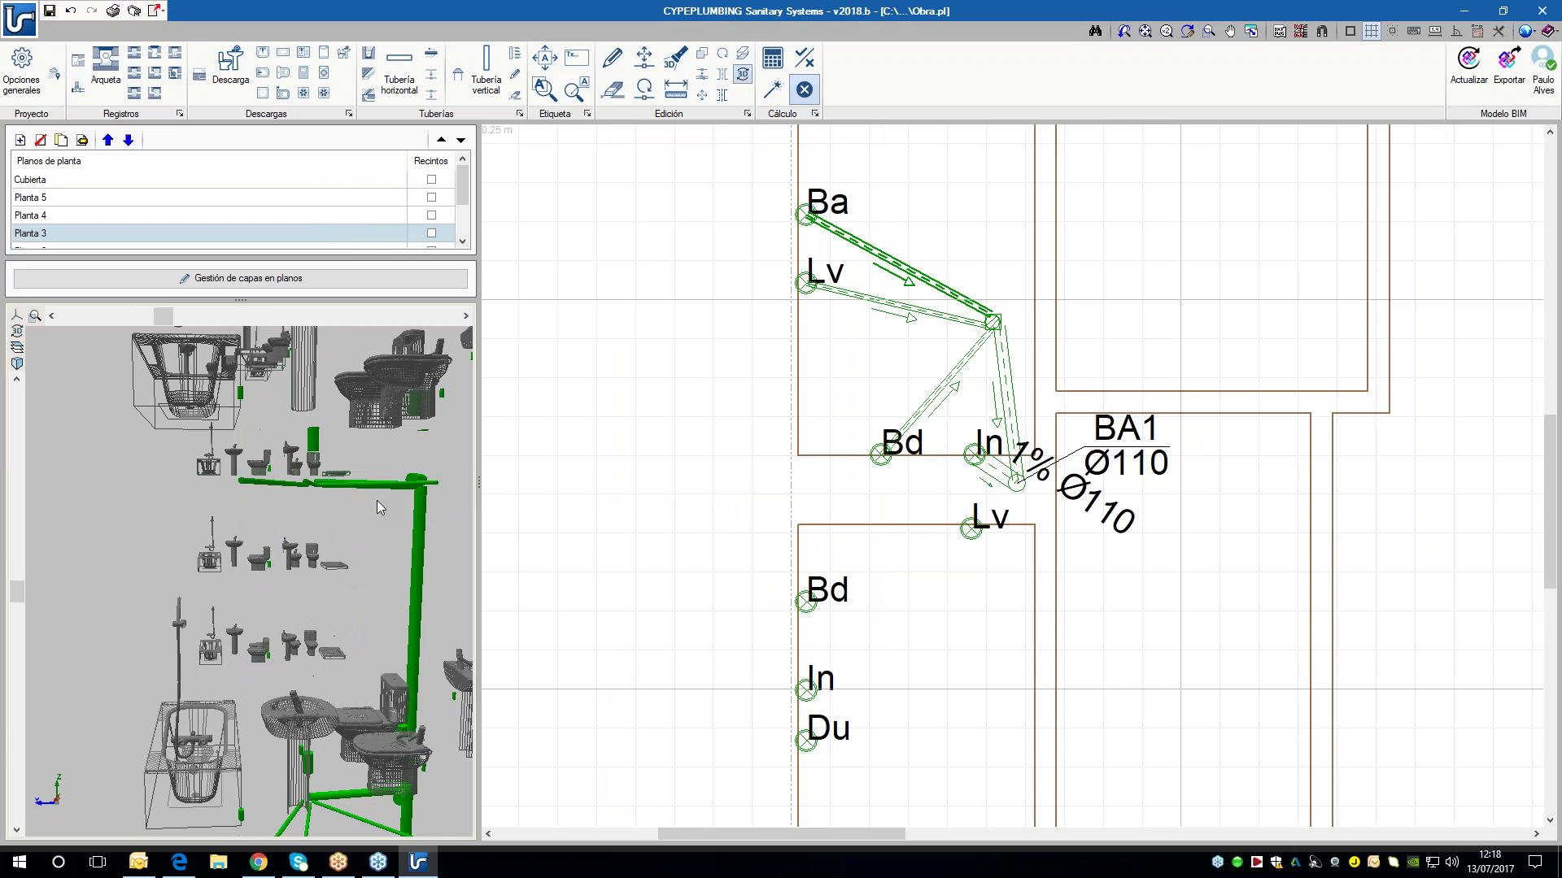
- On Cubierta, place a wastewater Terminal de aireación on downpipe BA1 with its elevation set to 1 m and locked
{"action": "mouse_move", "coordinate": [895, 267]}
{"action": "left_click", "coordinate": [293, 180]}
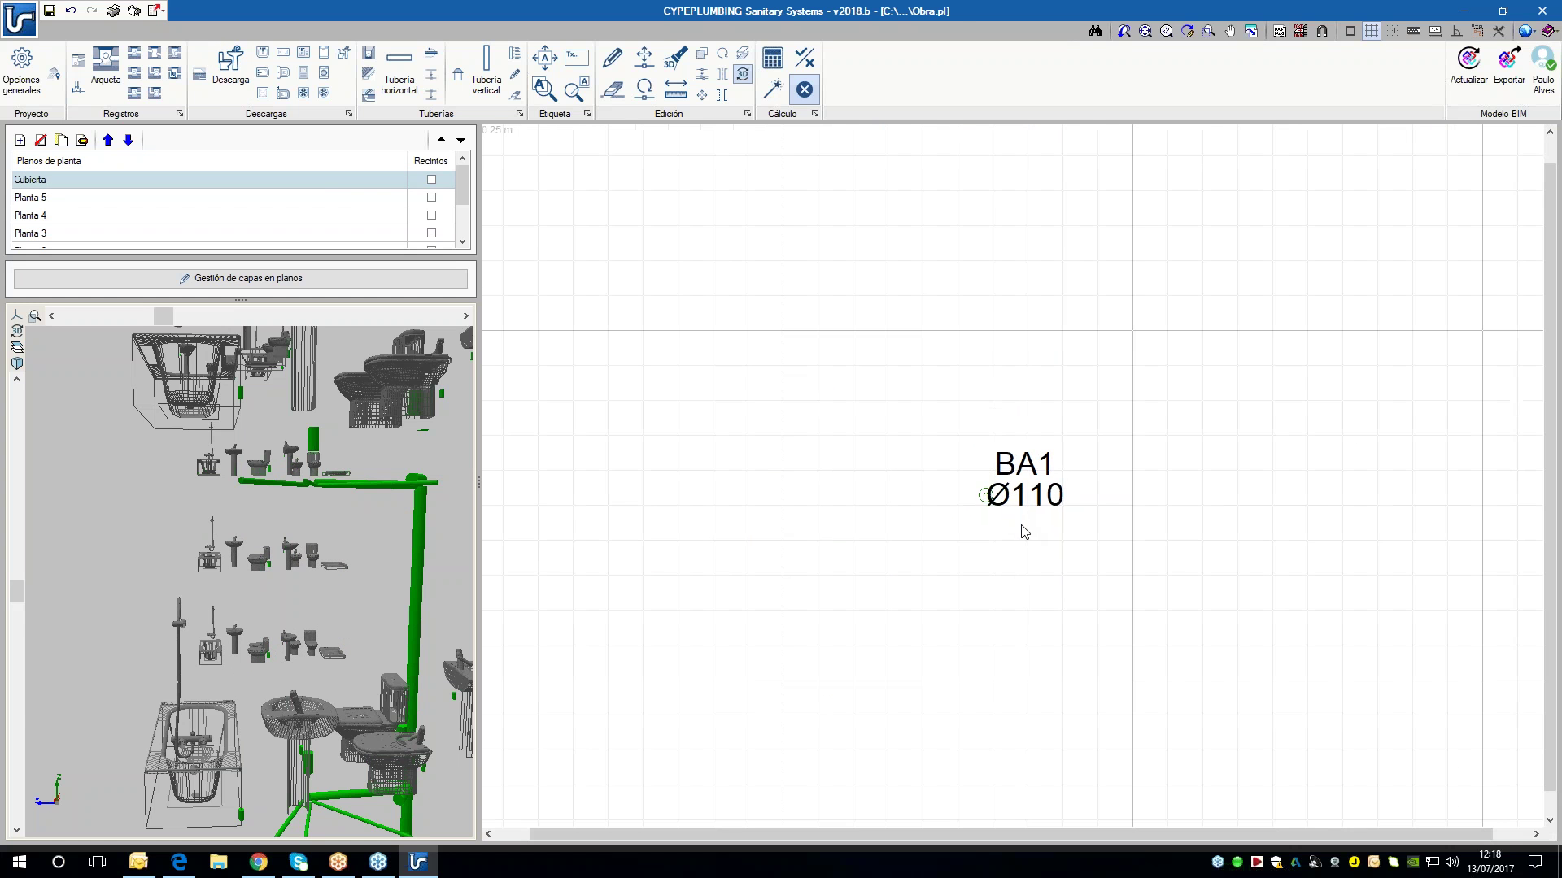
{"action": "scroll", "coordinate": [947, 554], "scroll_direction": "down", "scroll_amount": 3}
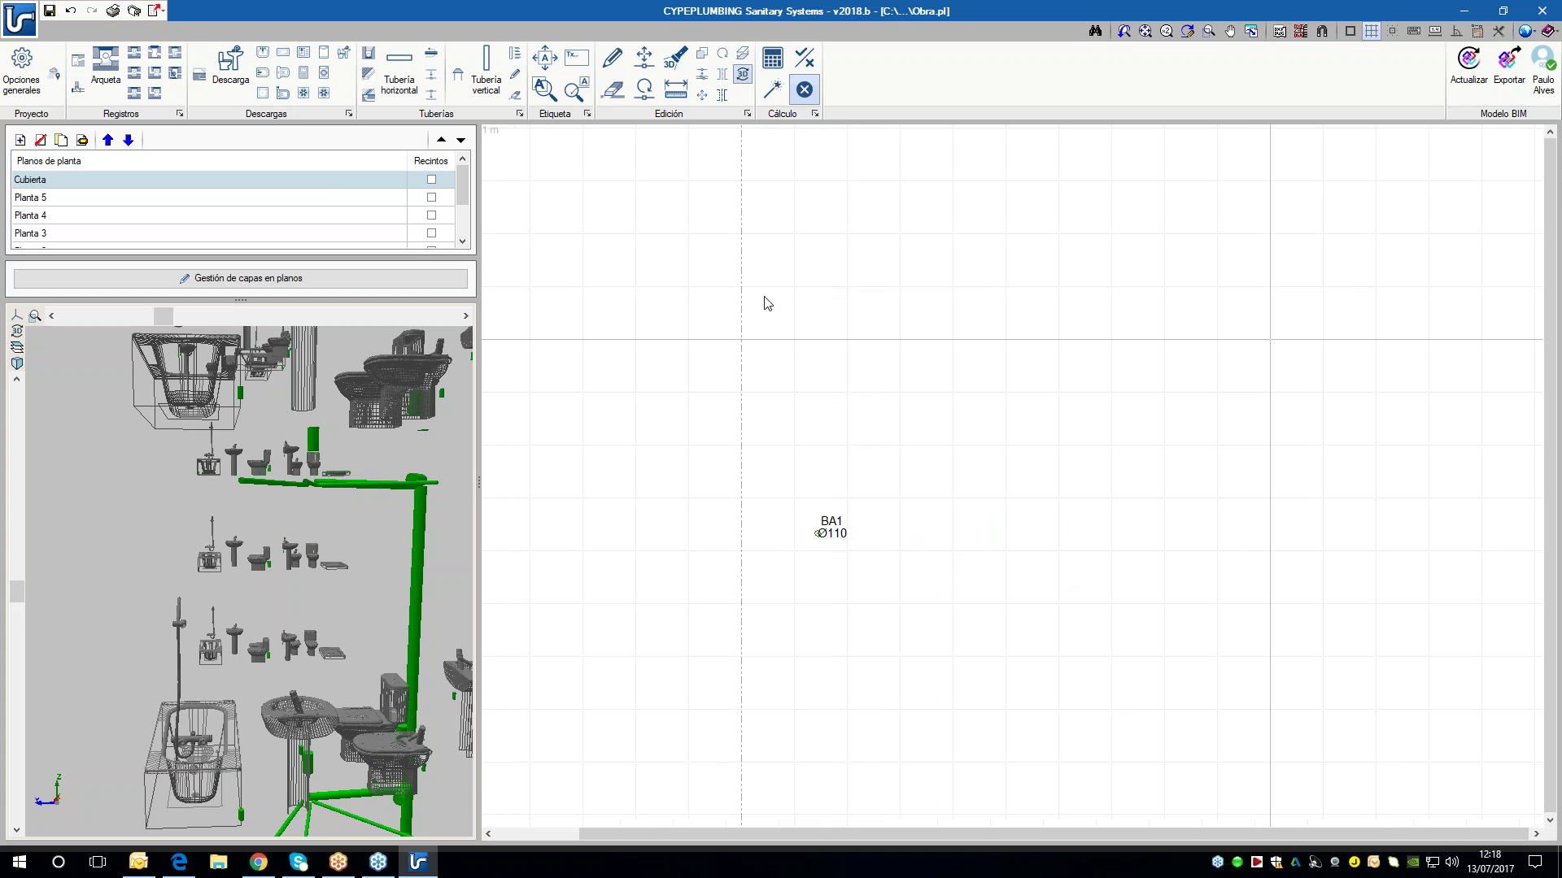
{"action": "left_click", "coordinate": [457, 74]}
{"action": "left_click", "coordinate": [918, 470]}
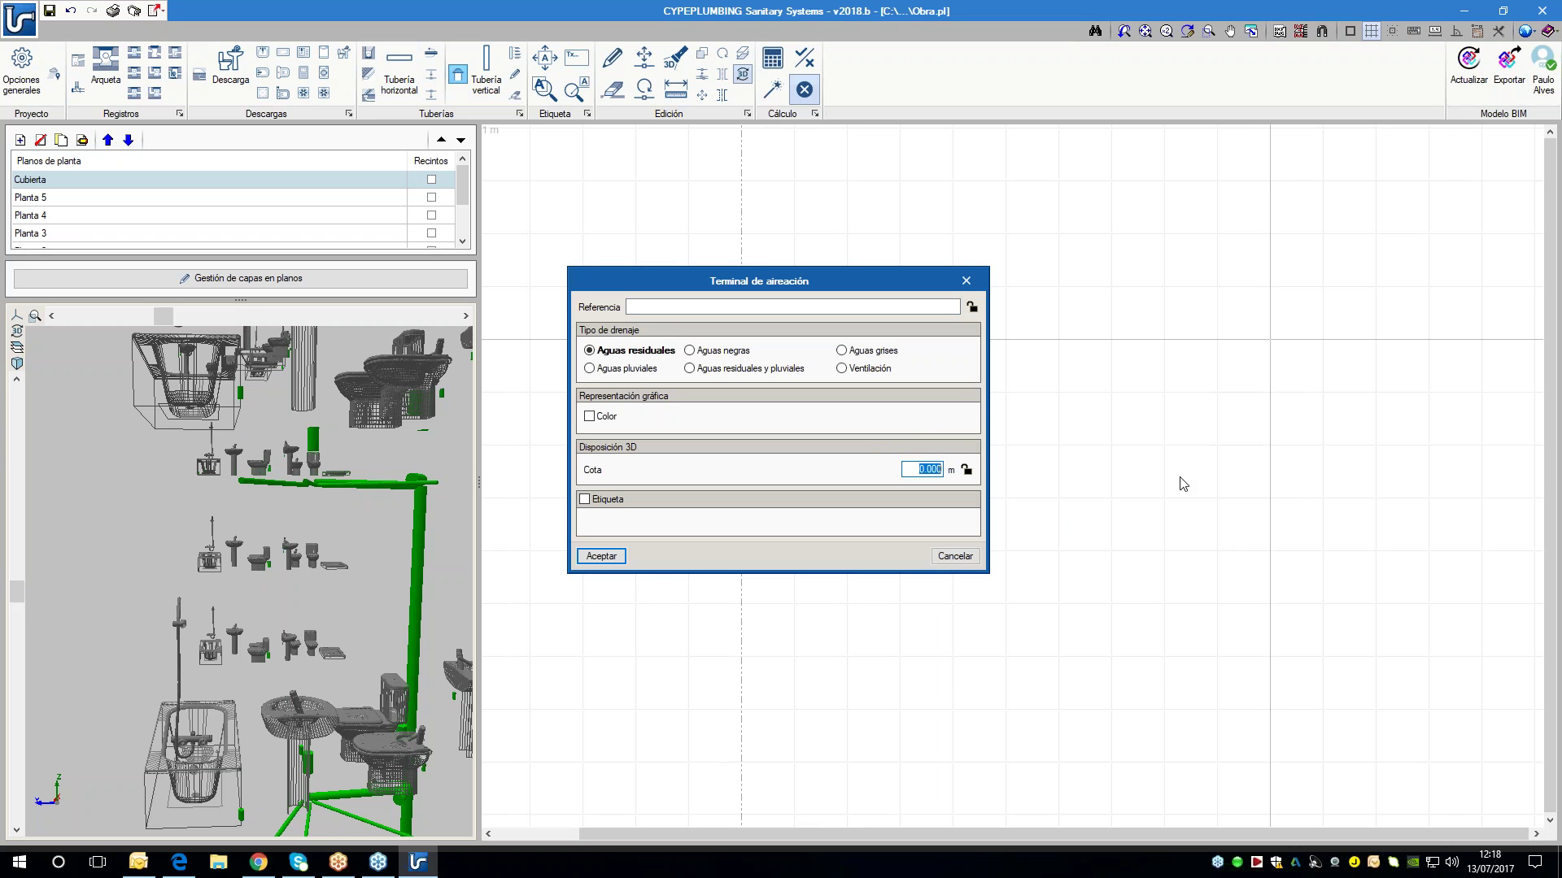
{"action": "type", "text": "1"}
{"action": "left_click", "coordinate": [967, 471]}
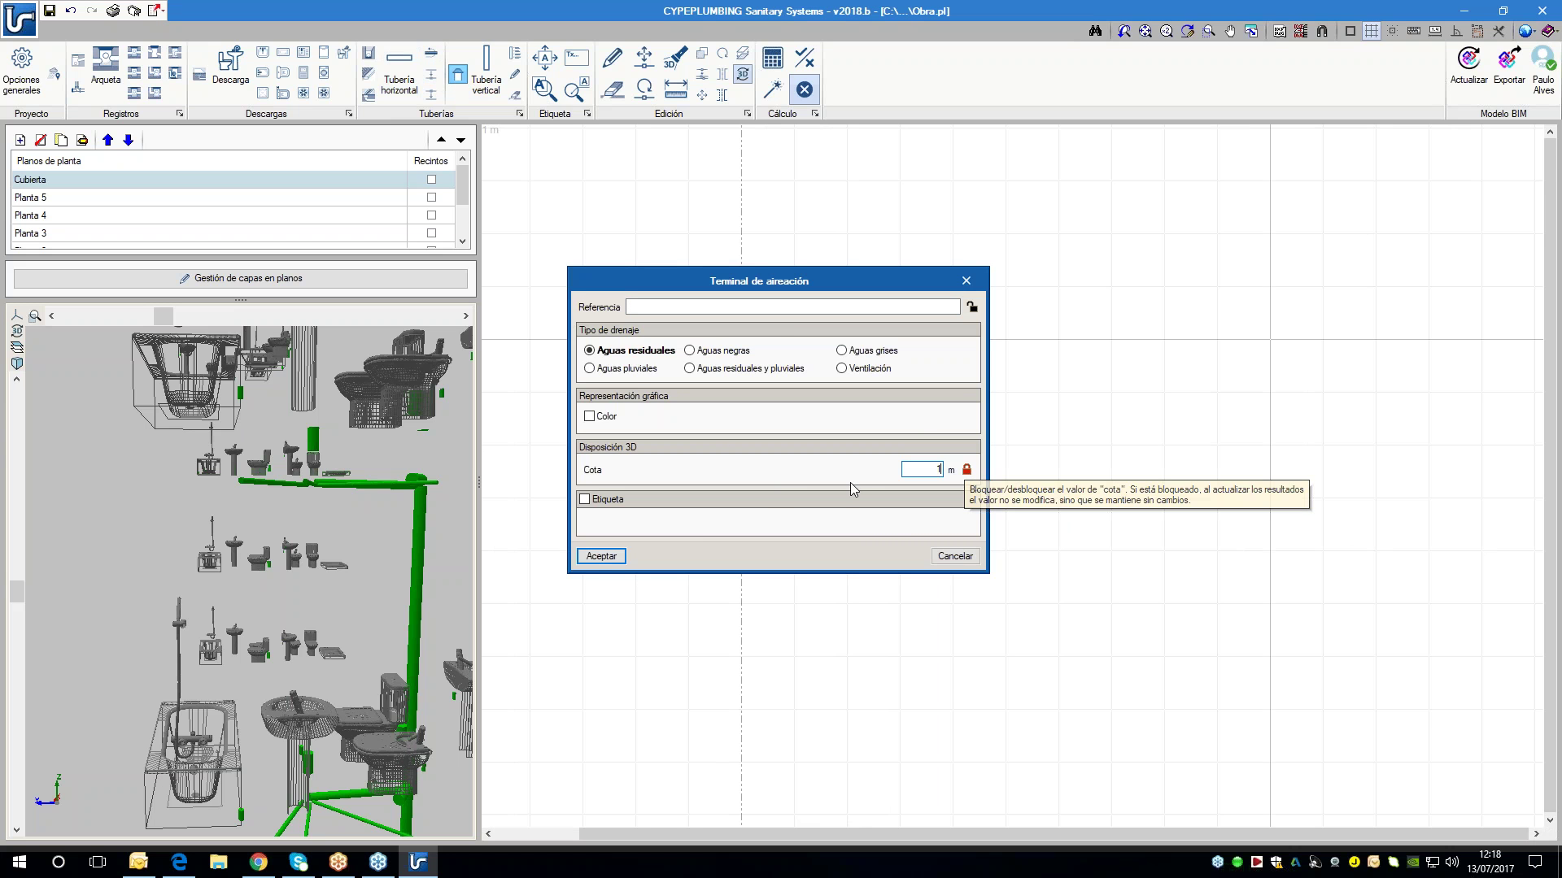
{"action": "left_click", "coordinate": [601, 557]}
{"action": "scroll", "coordinate": [813, 530], "scroll_direction": "up", "scroll_amount": 4}
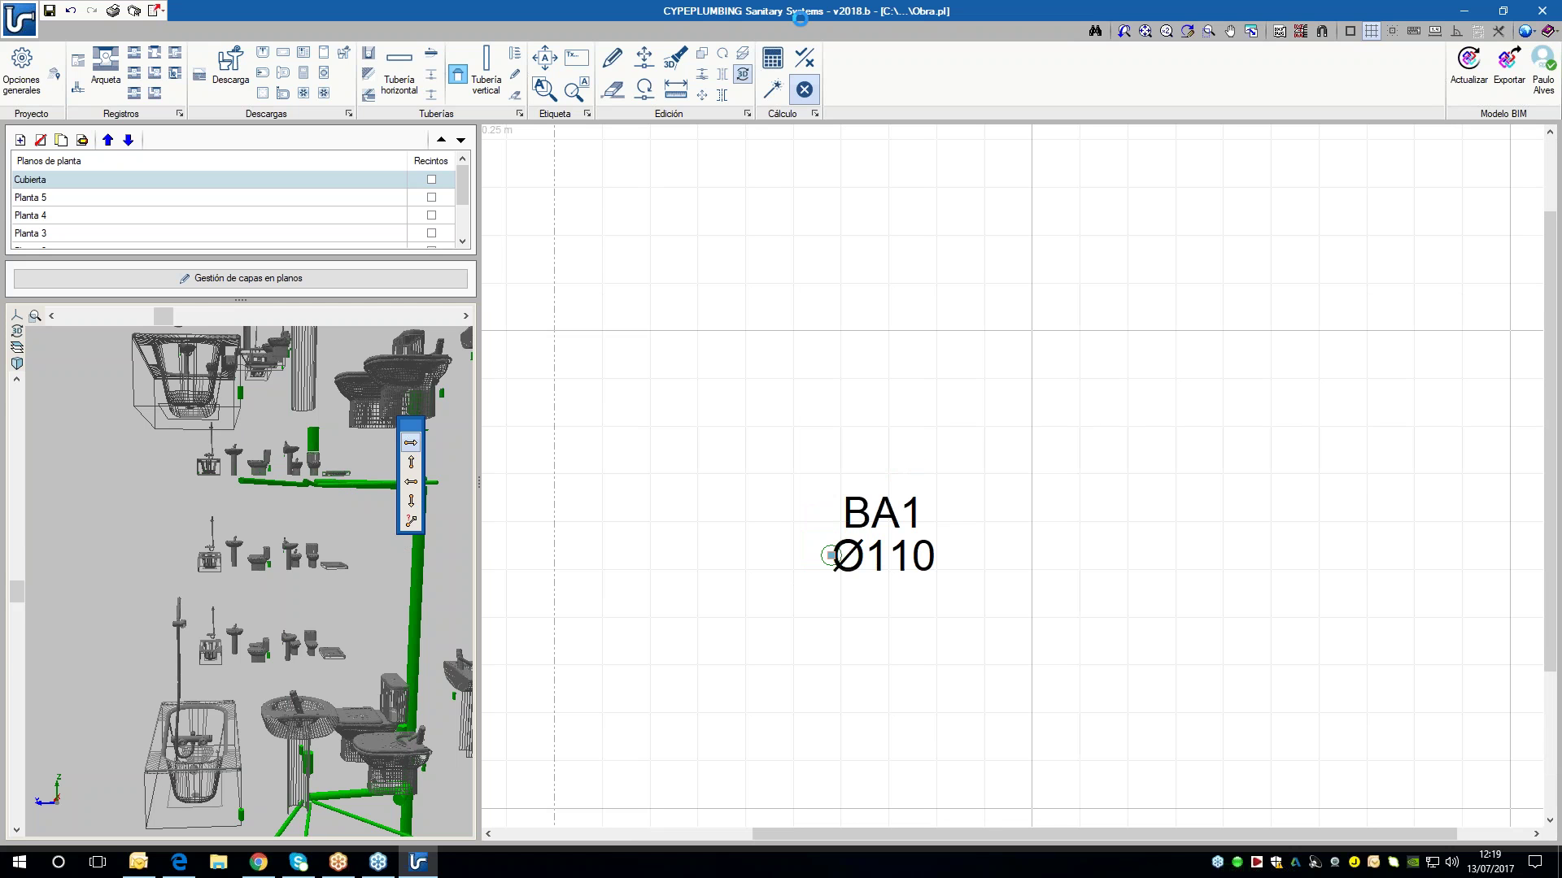
{"action": "left_click", "coordinate": [831, 553]}
- Examine the aeration terminal above downpipe BA1 in the 3D view and review the Terminal de aireación settings
{"action": "scroll", "coordinate": [349, 600], "scroll_direction": "down", "scroll_amount": 5}
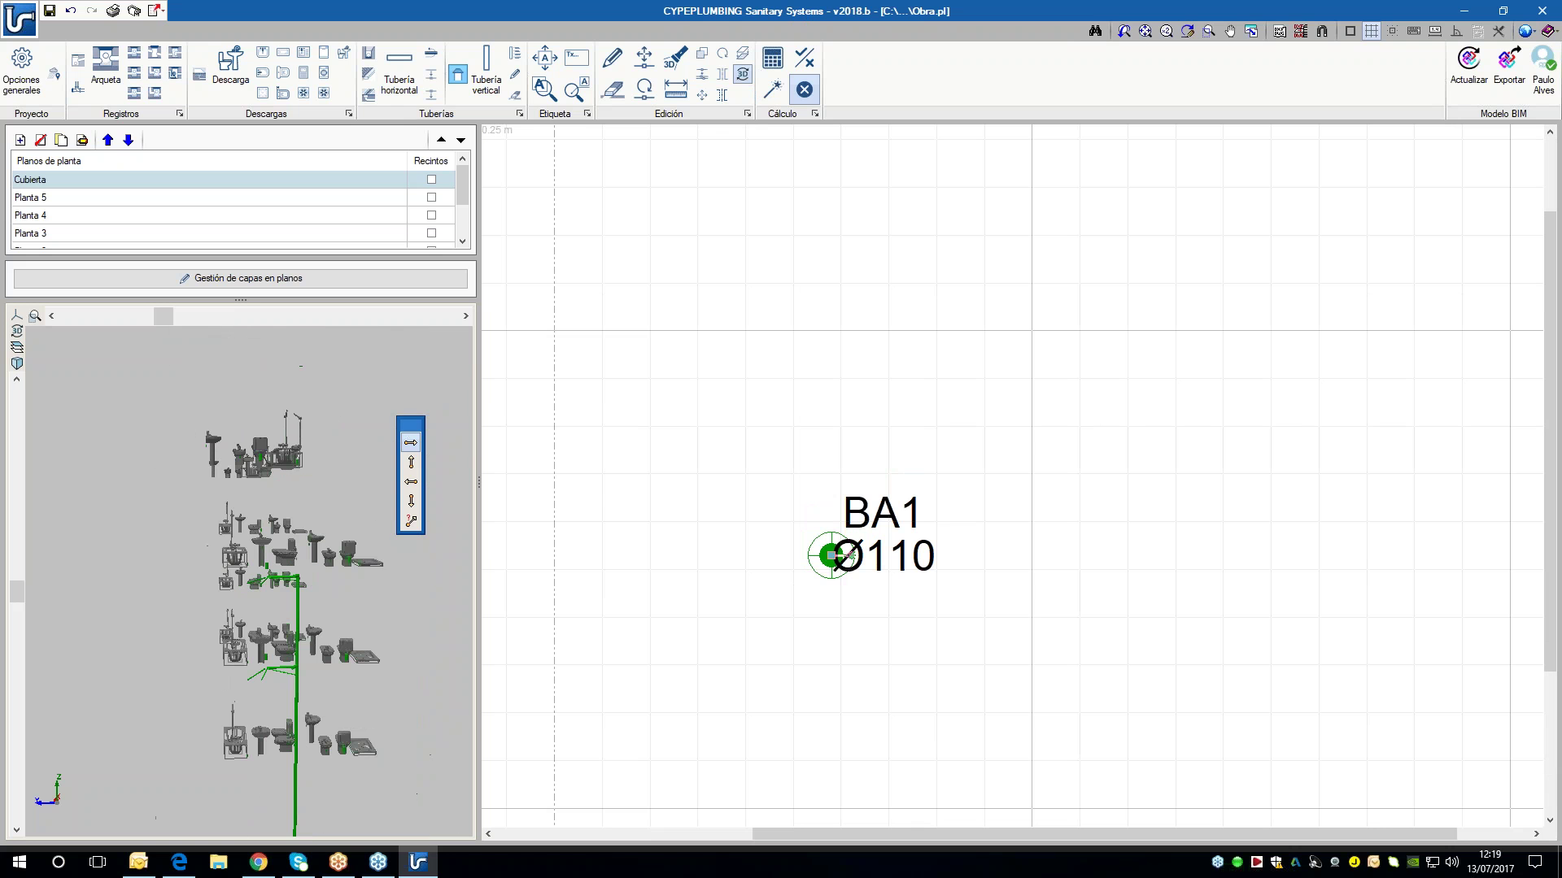
{"action": "scroll", "coordinate": [318, 591], "scroll_direction": "down", "scroll_amount": 2}
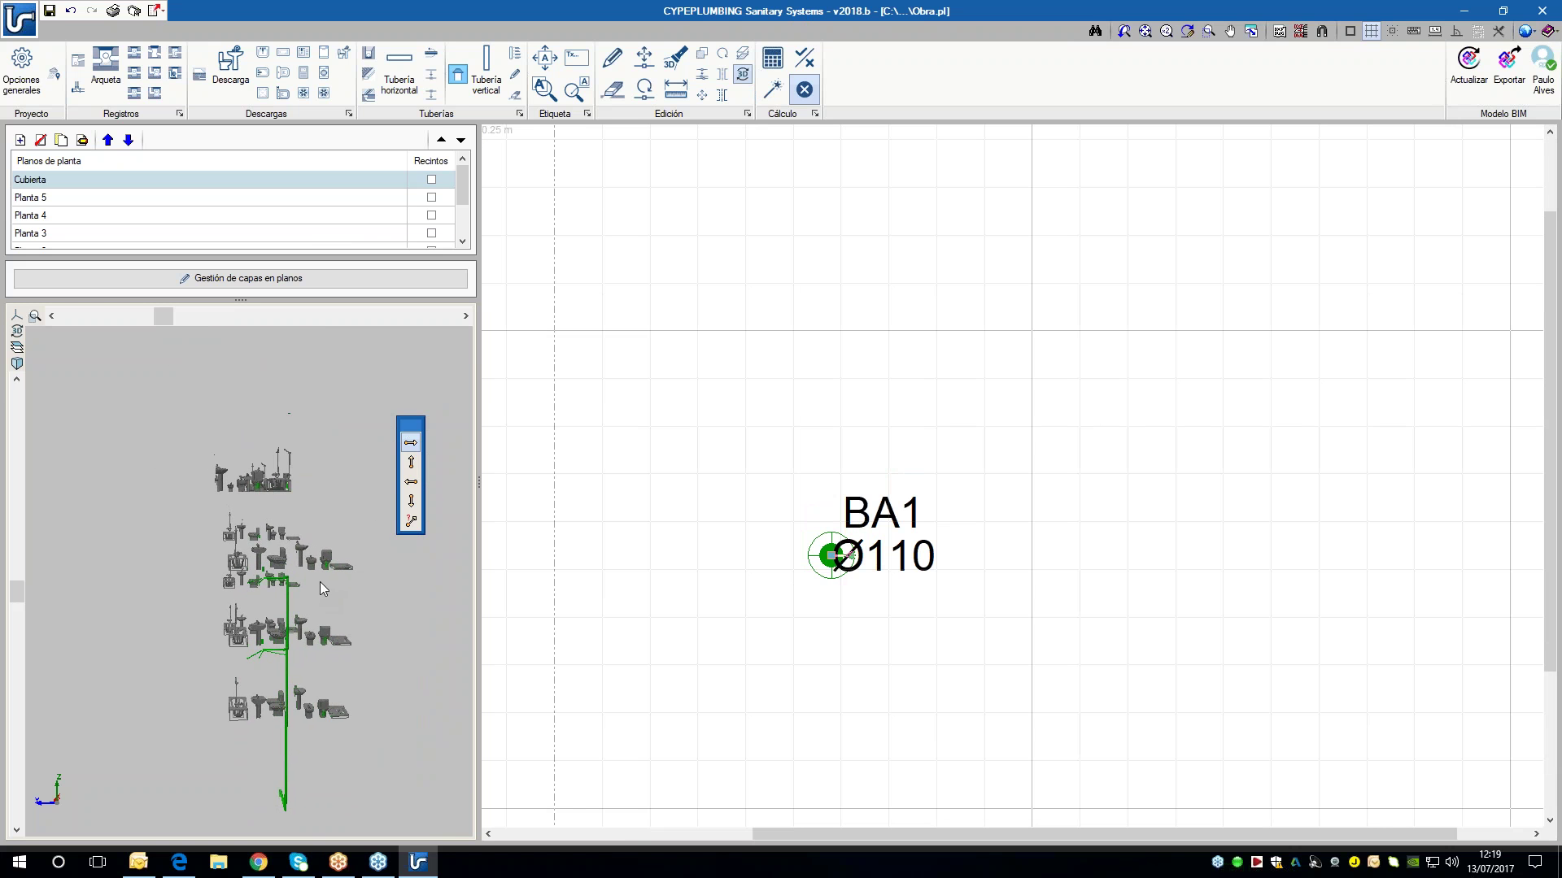
{"action": "scroll", "coordinate": [319, 581], "scroll_direction": "down", "scroll_amount": 1}
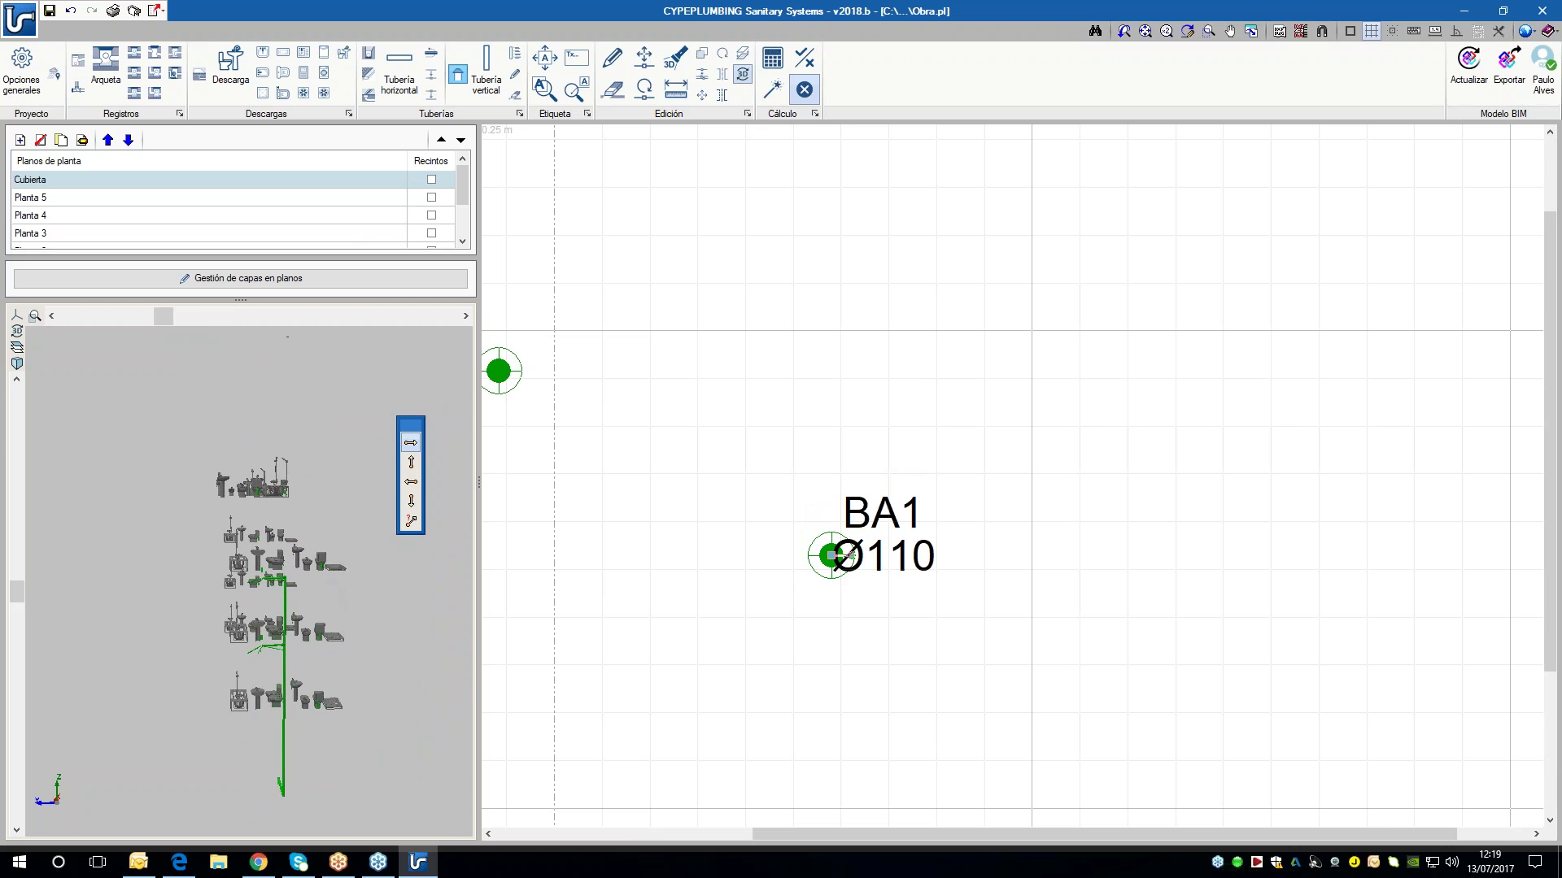
{"action": "left_click", "coordinate": [722, 94]}
{"action": "left_click", "coordinate": [715, 301]}
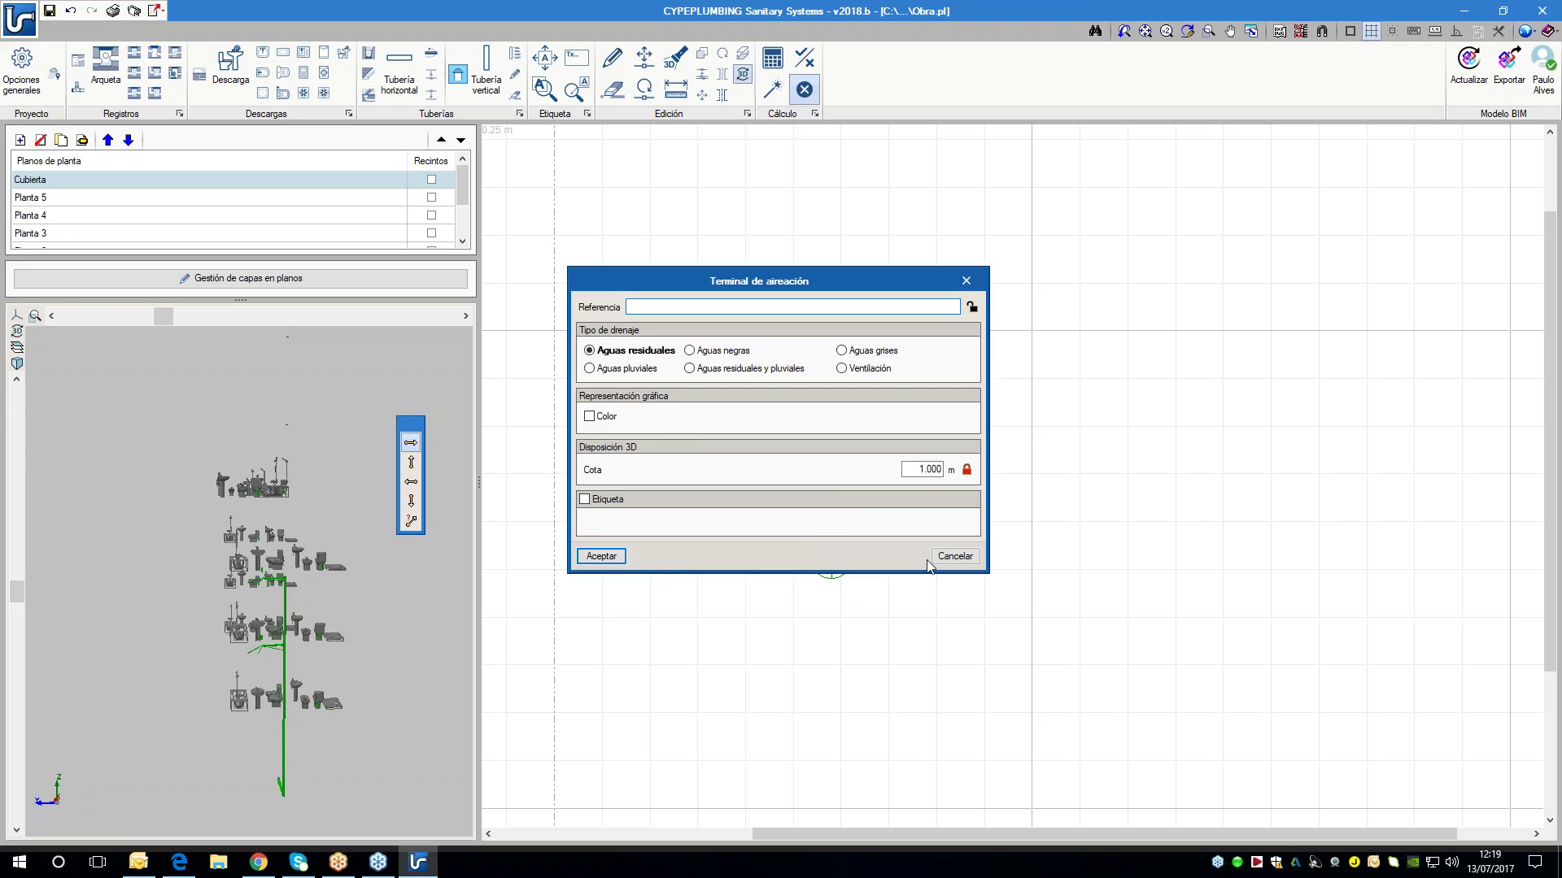
{"action": "key", "text": "Escape"}
{"action": "key", "text": "Escape"}
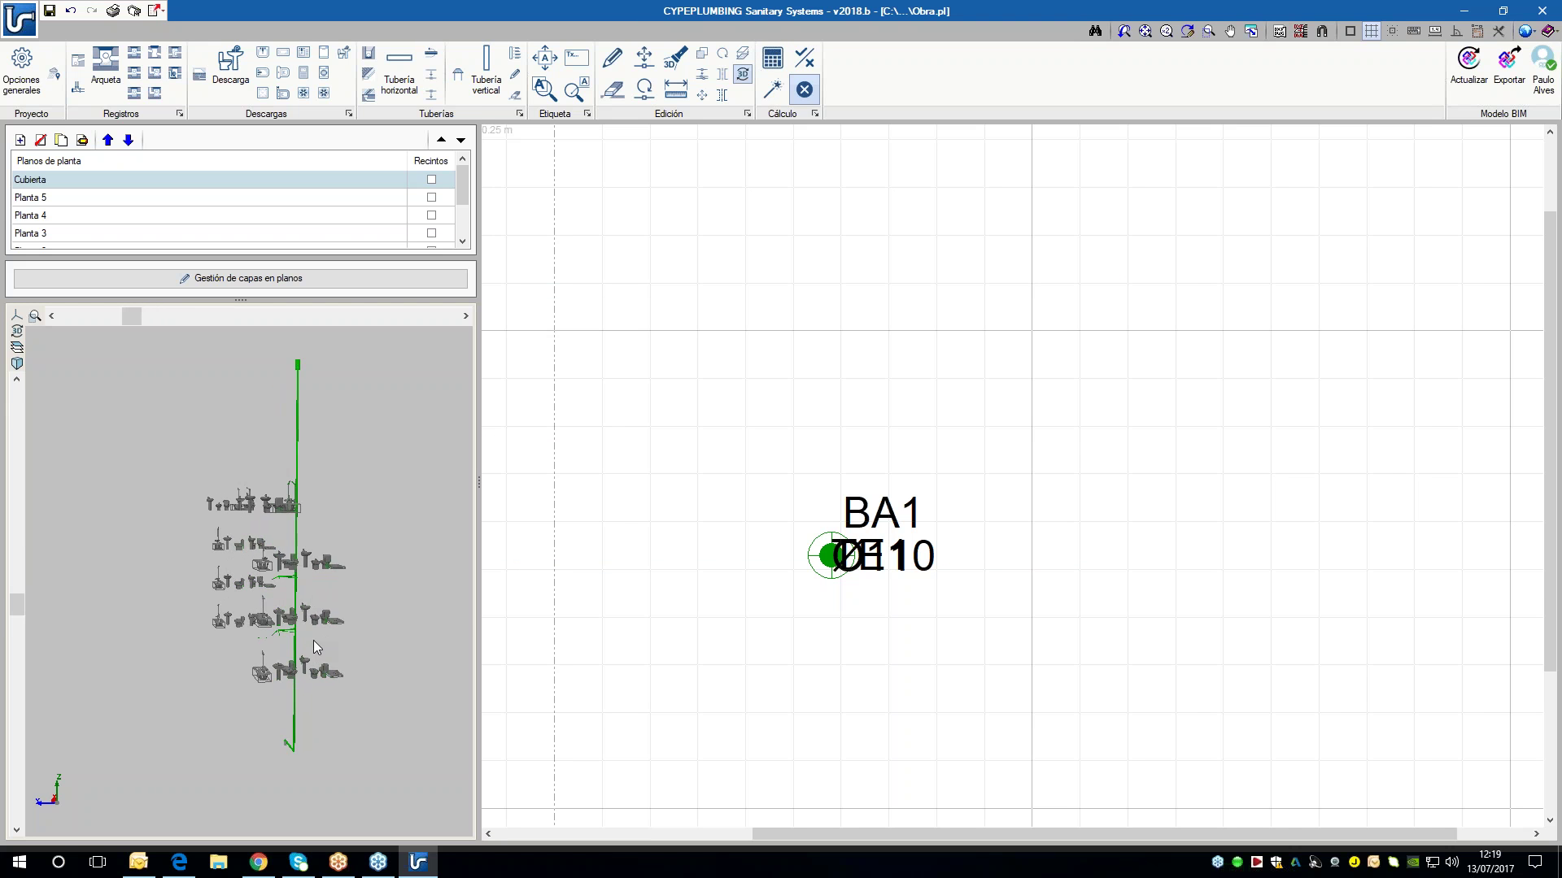
- On Planta 5, open the properties of downpipe BA1 and review its initial and final elevations
{"action": "left_click", "coordinate": [339, 197]}
{"action": "left_click", "coordinate": [330, 215]}
{"action": "left_click", "coordinate": [329, 200]}
{"action": "scroll", "coordinate": [758, 530], "scroll_direction": "up", "scroll_amount": 4}
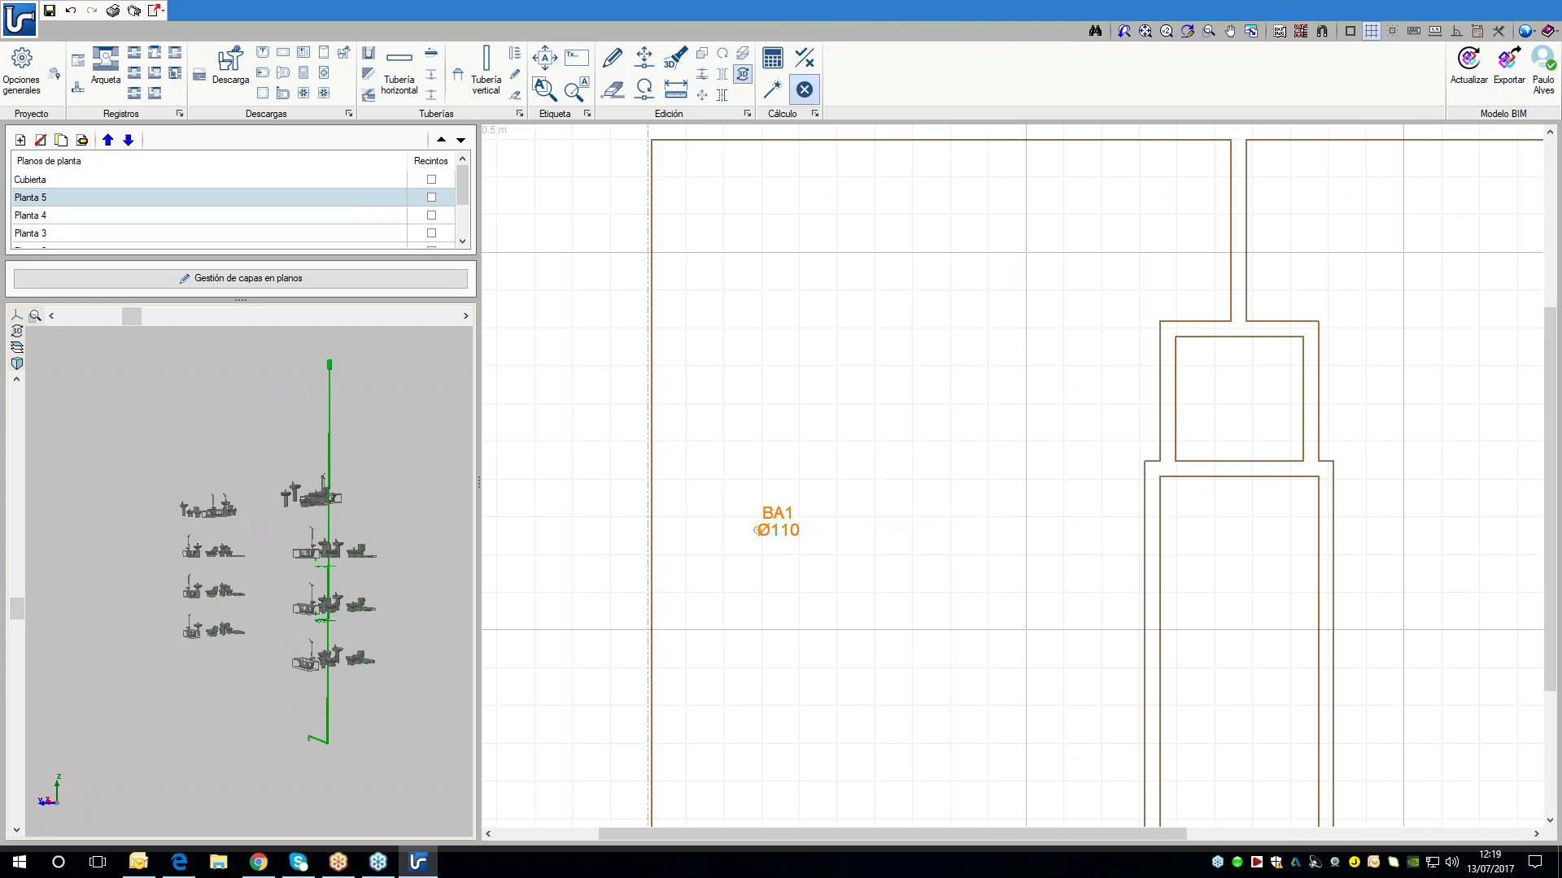
{"action": "left_click", "coordinate": [758, 530]}
{"action": "left_click", "coordinate": [711, 519]}
{"action": "left_click", "coordinate": [701, 540]}
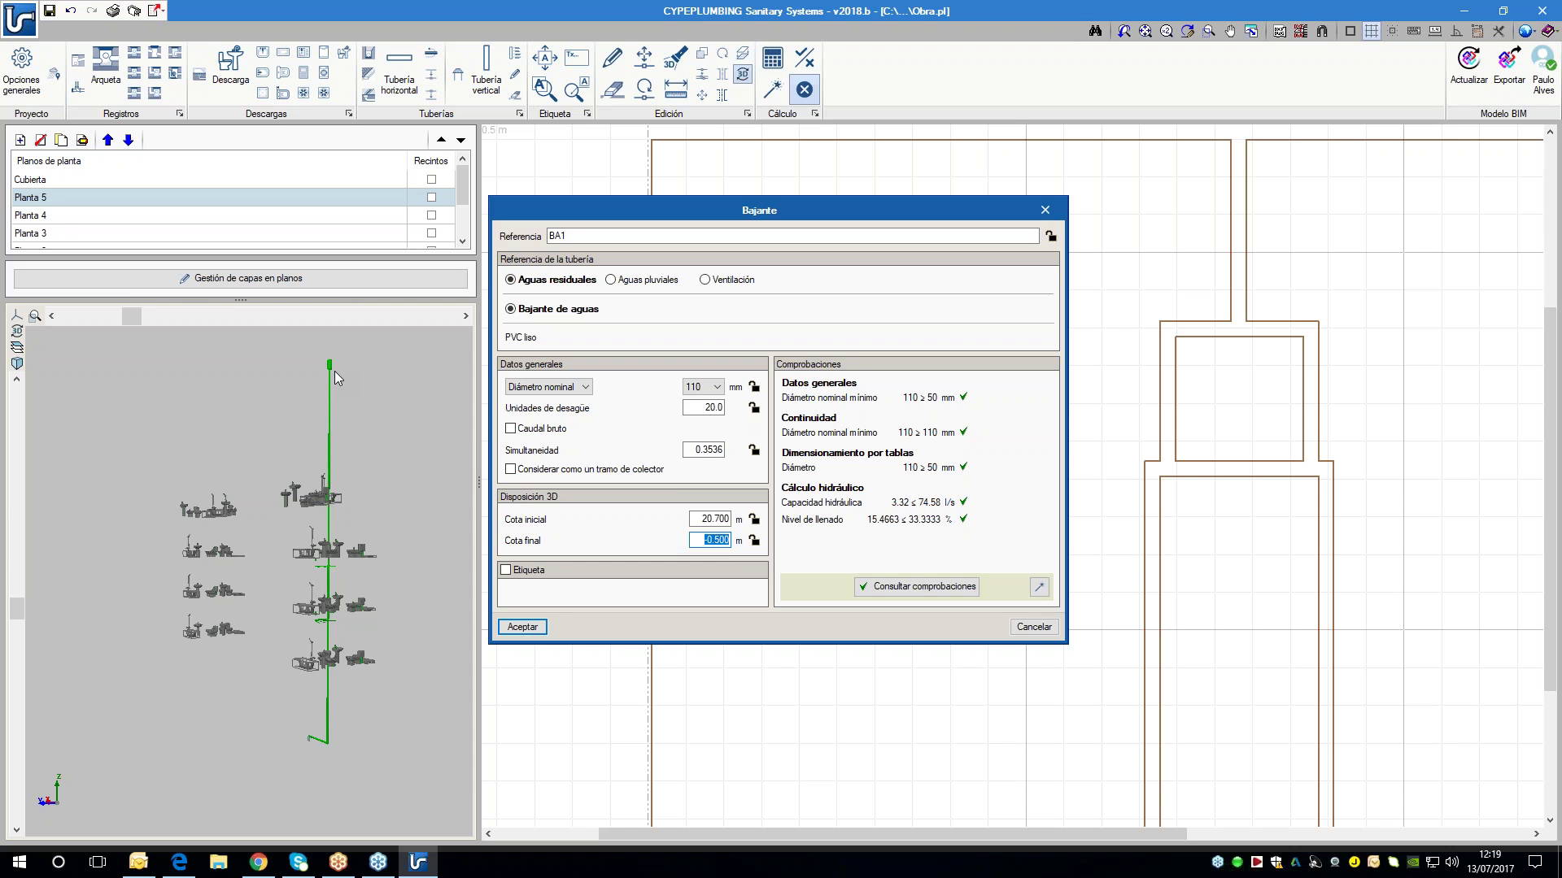
{"action": "left_click", "coordinate": [704, 520]}
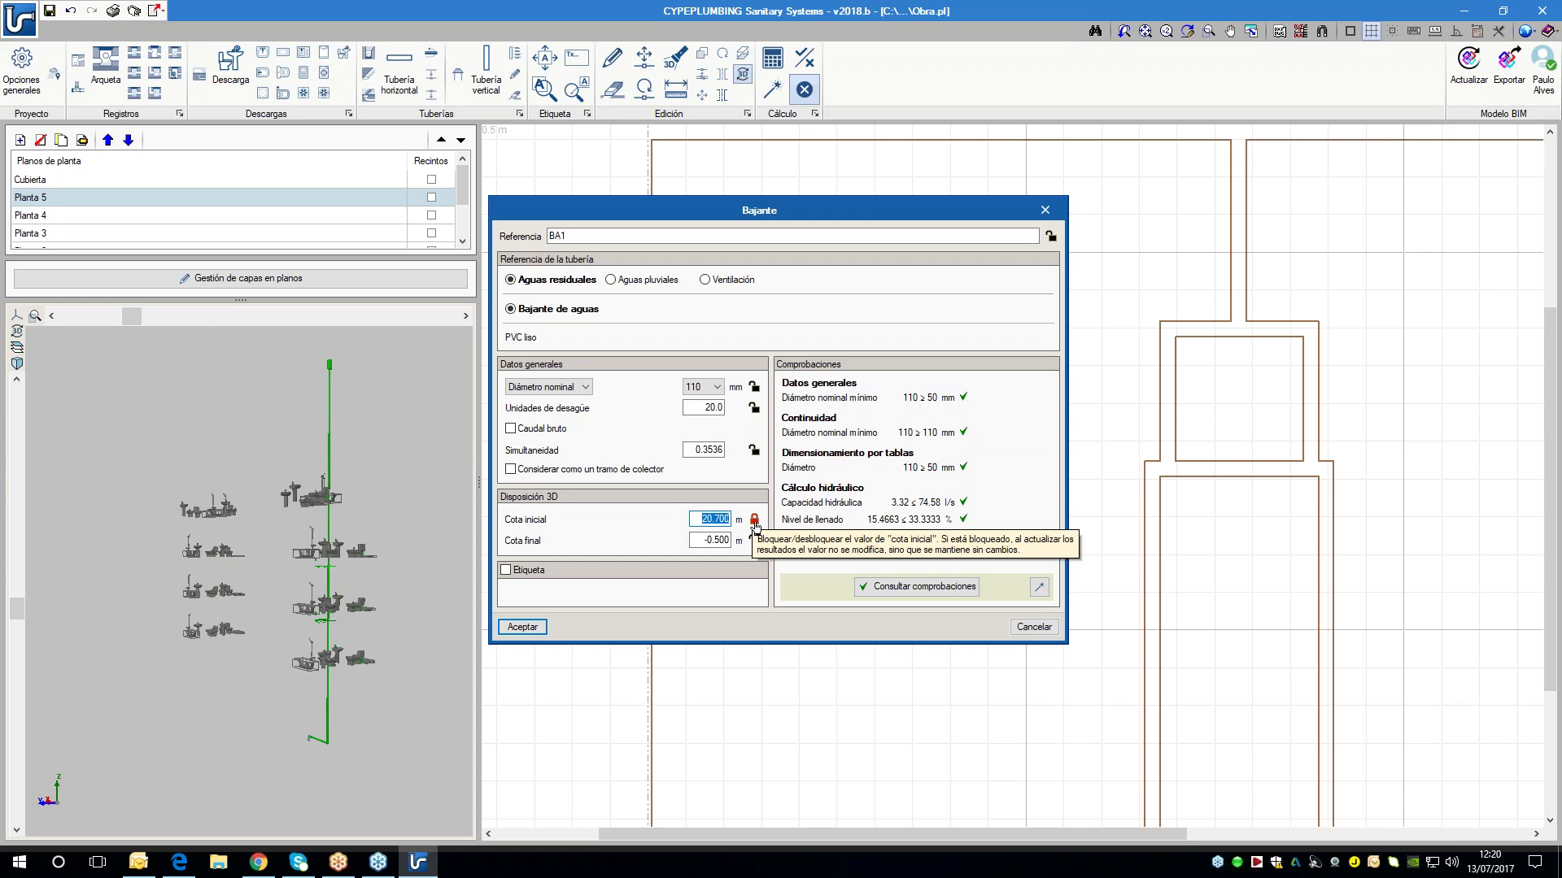
{"action": "left_click", "coordinate": [696, 521]}
- Set downpipe BA1's simultaneity coefficient to 1, lock it and accept the properties
{"action": "double_click", "coordinate": [723, 450]}
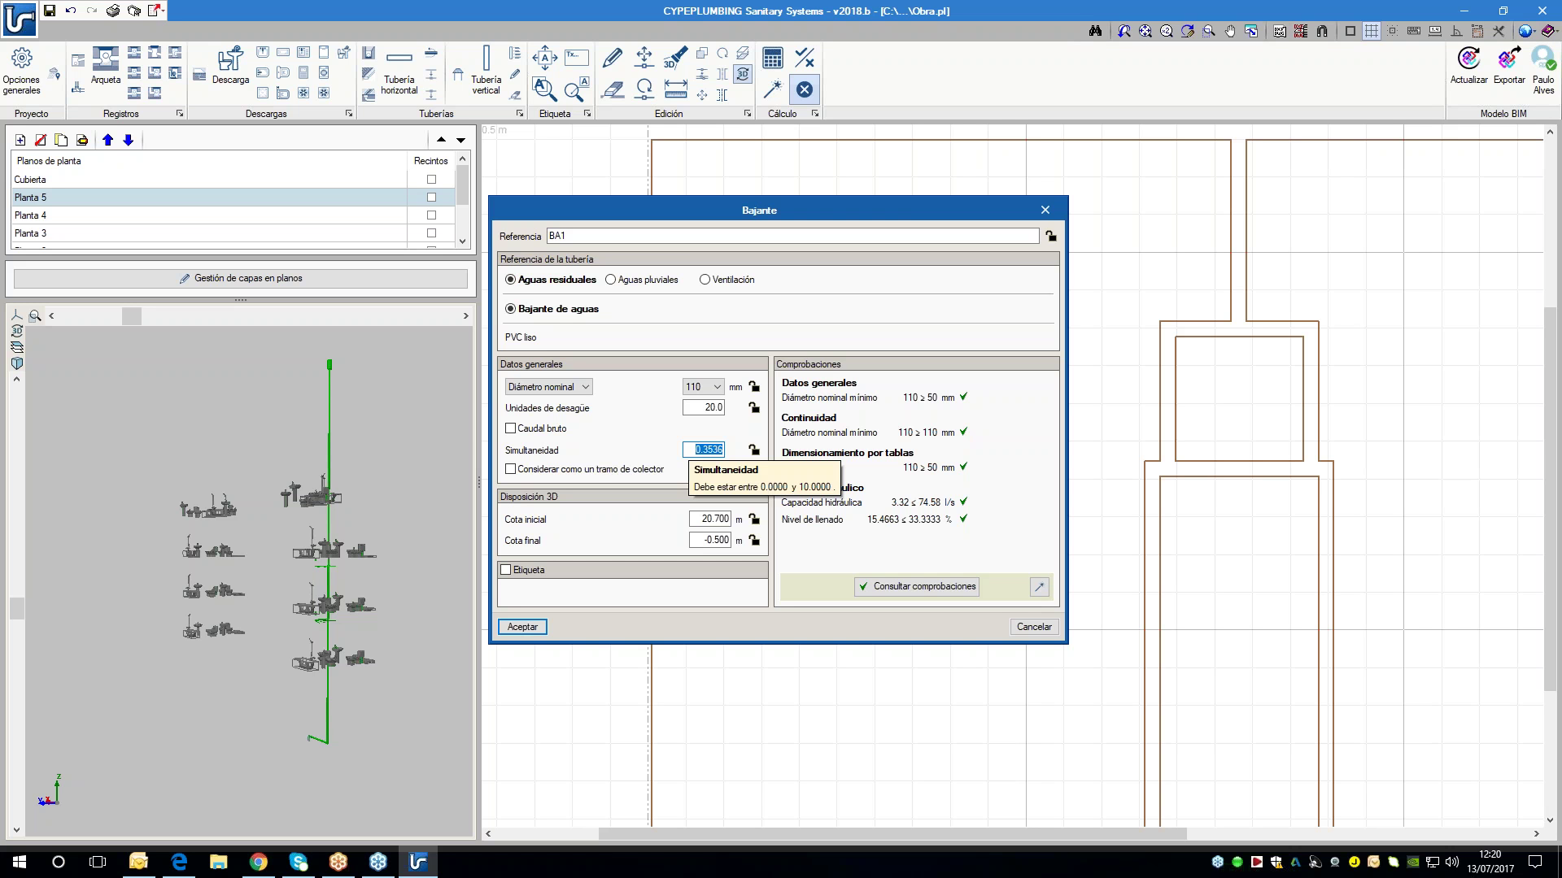
{"action": "type", "text": "1"}
{"action": "left_click", "coordinate": [754, 450]}
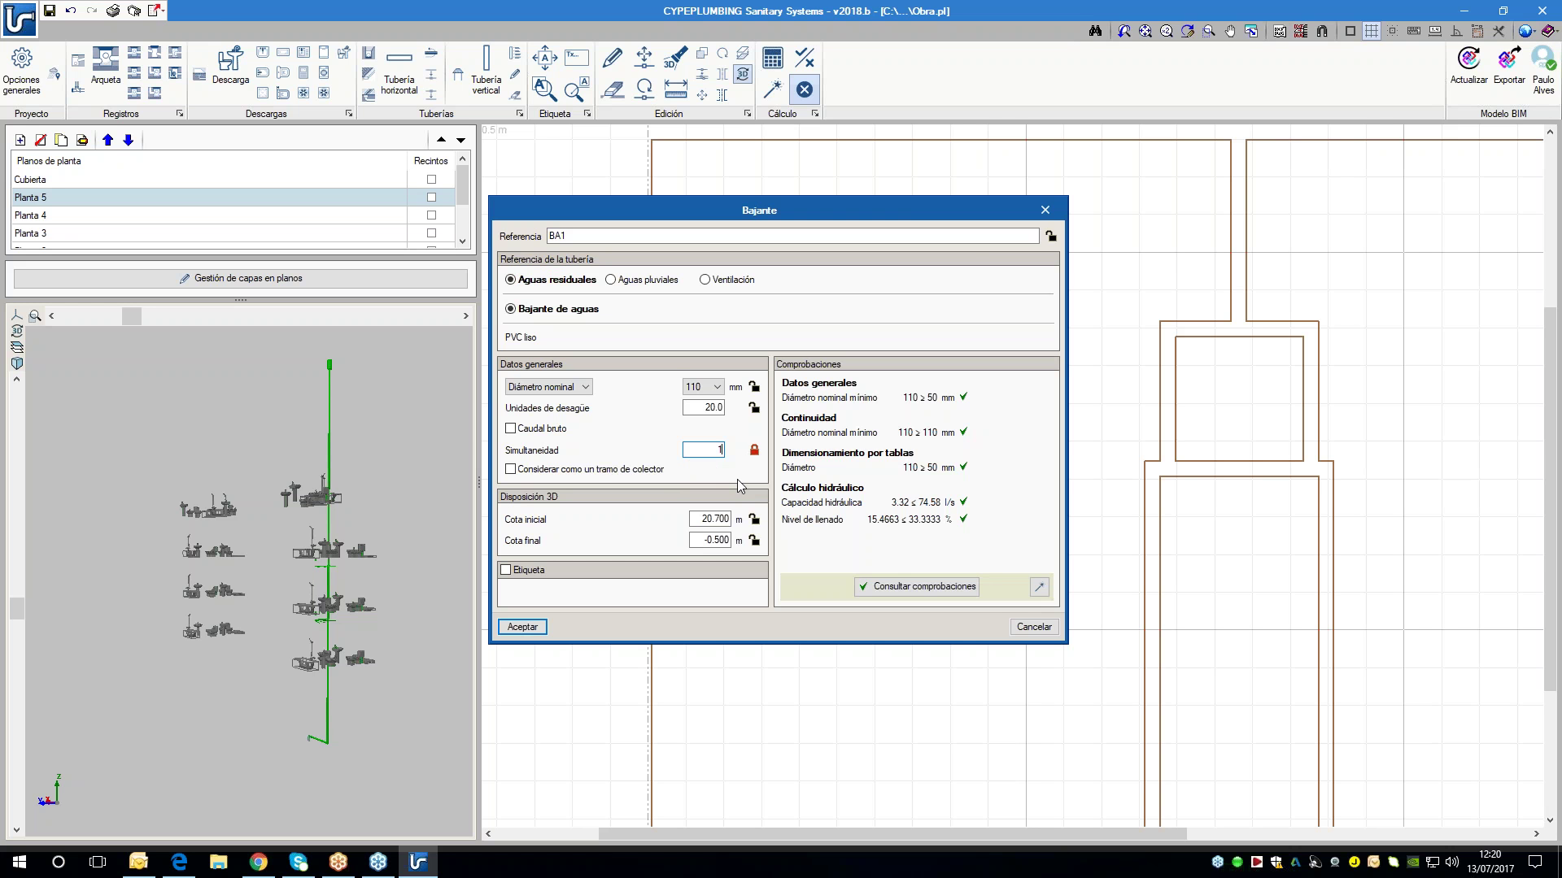
{"action": "key", "text": "shift+Tab"}
{"action": "left_click", "coordinate": [697, 450]}
{"action": "left_click", "coordinate": [539, 631]}
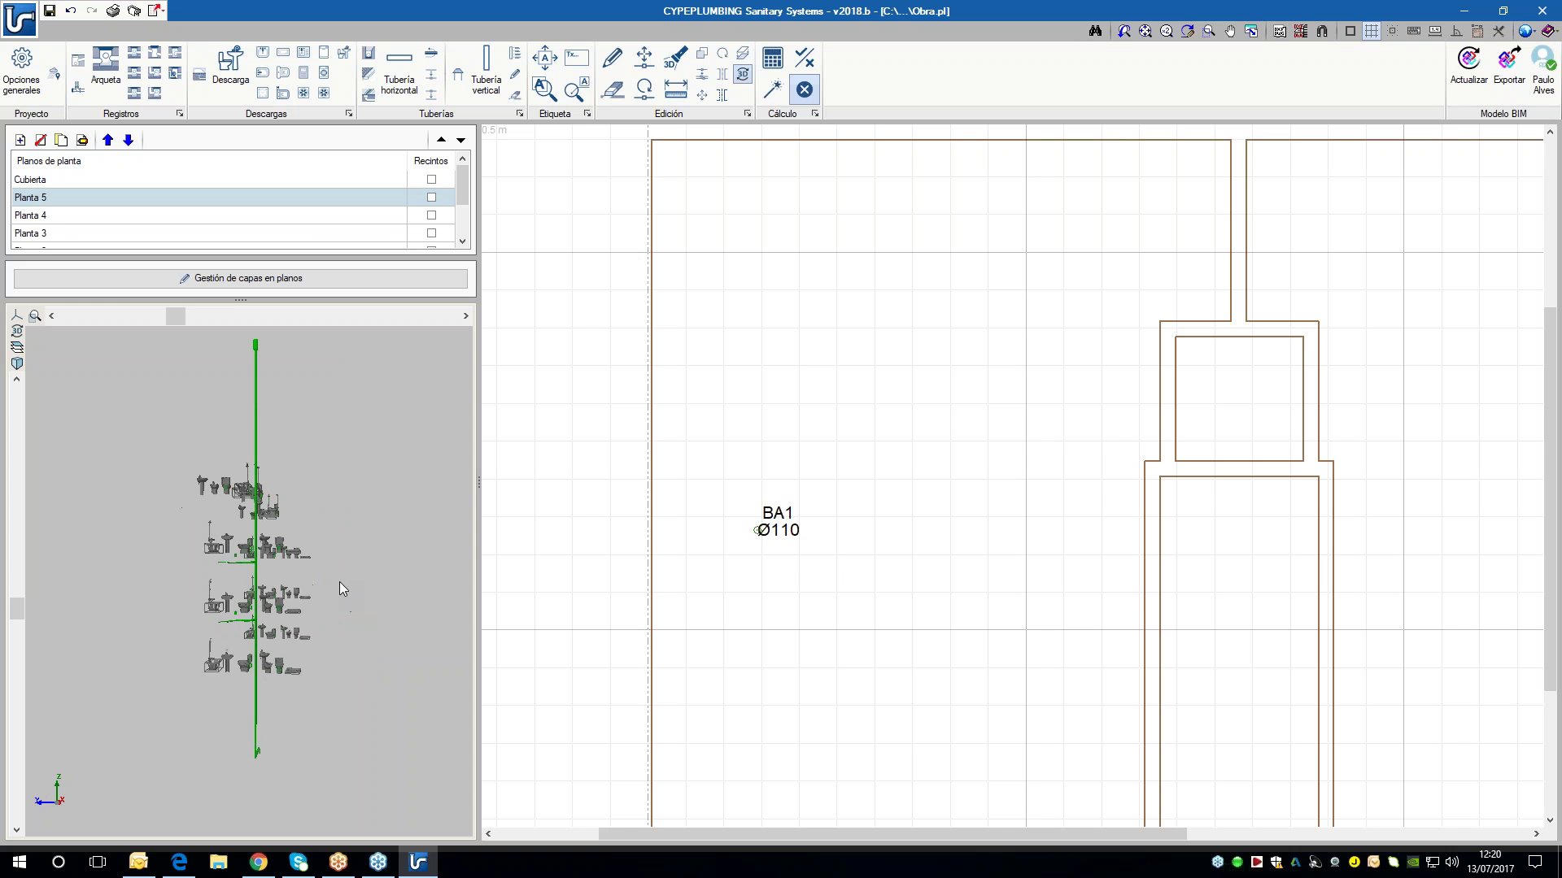
- Display the floor slabs (Forjados) in the 3D view together with the sanitary fixtures and drainage pipes
{"action": "scroll", "coordinate": [252, 574], "scroll_direction": "up", "scroll_amount": 5}
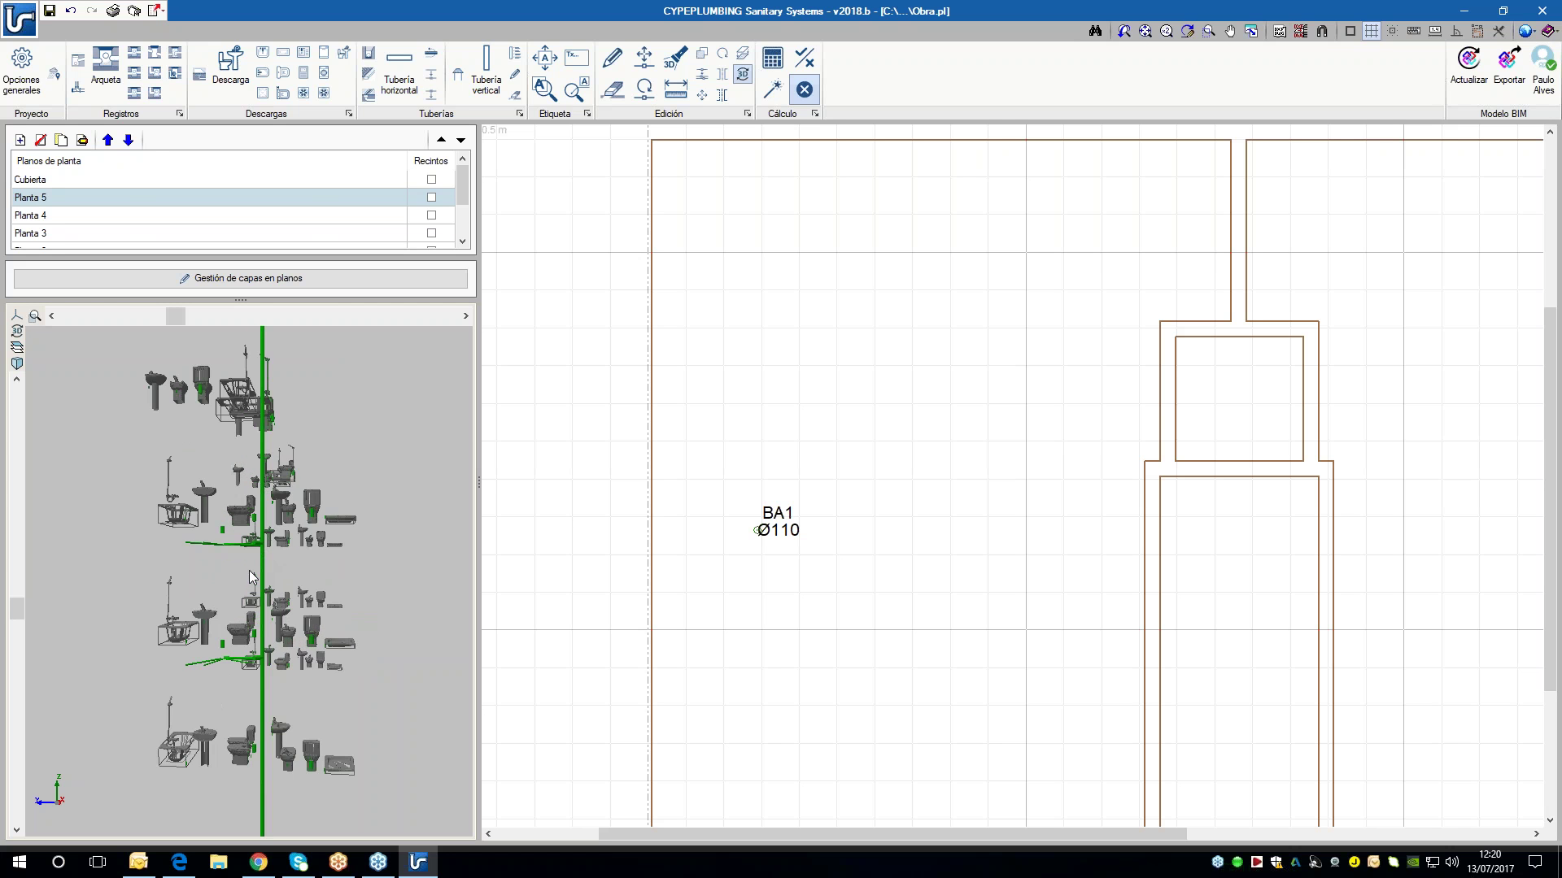
{"action": "scroll", "coordinate": [252, 565], "scroll_direction": "down", "scroll_amount": 5}
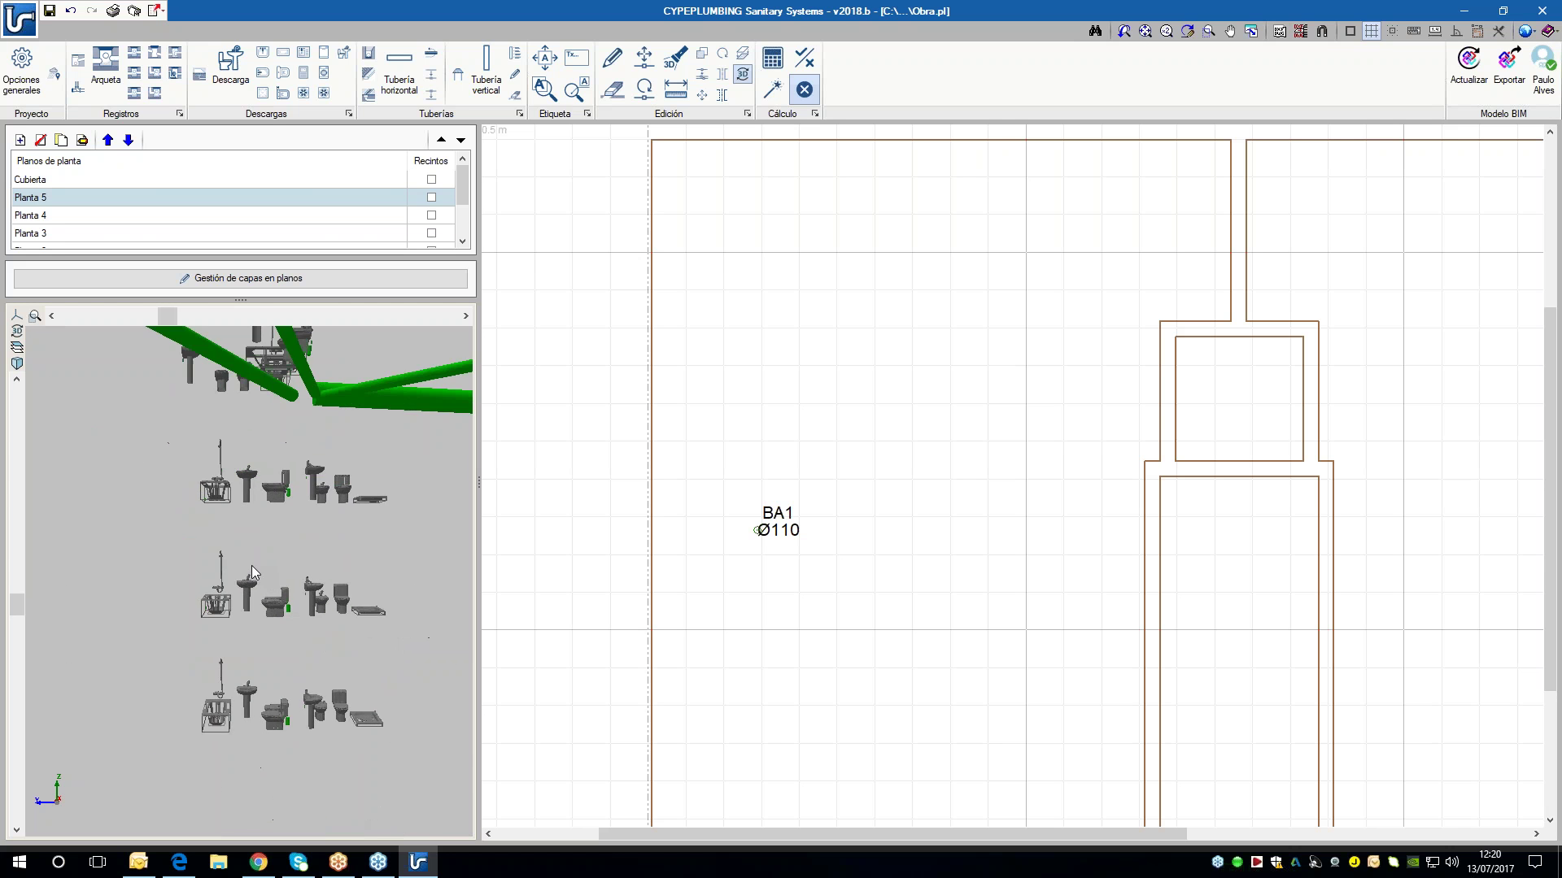
{"action": "middle_click_drag", "start_coordinate": [268, 549], "coordinate": [266, 573]}
{"action": "scroll", "coordinate": [268, 577], "scroll_direction": "up", "scroll_amount": 3}
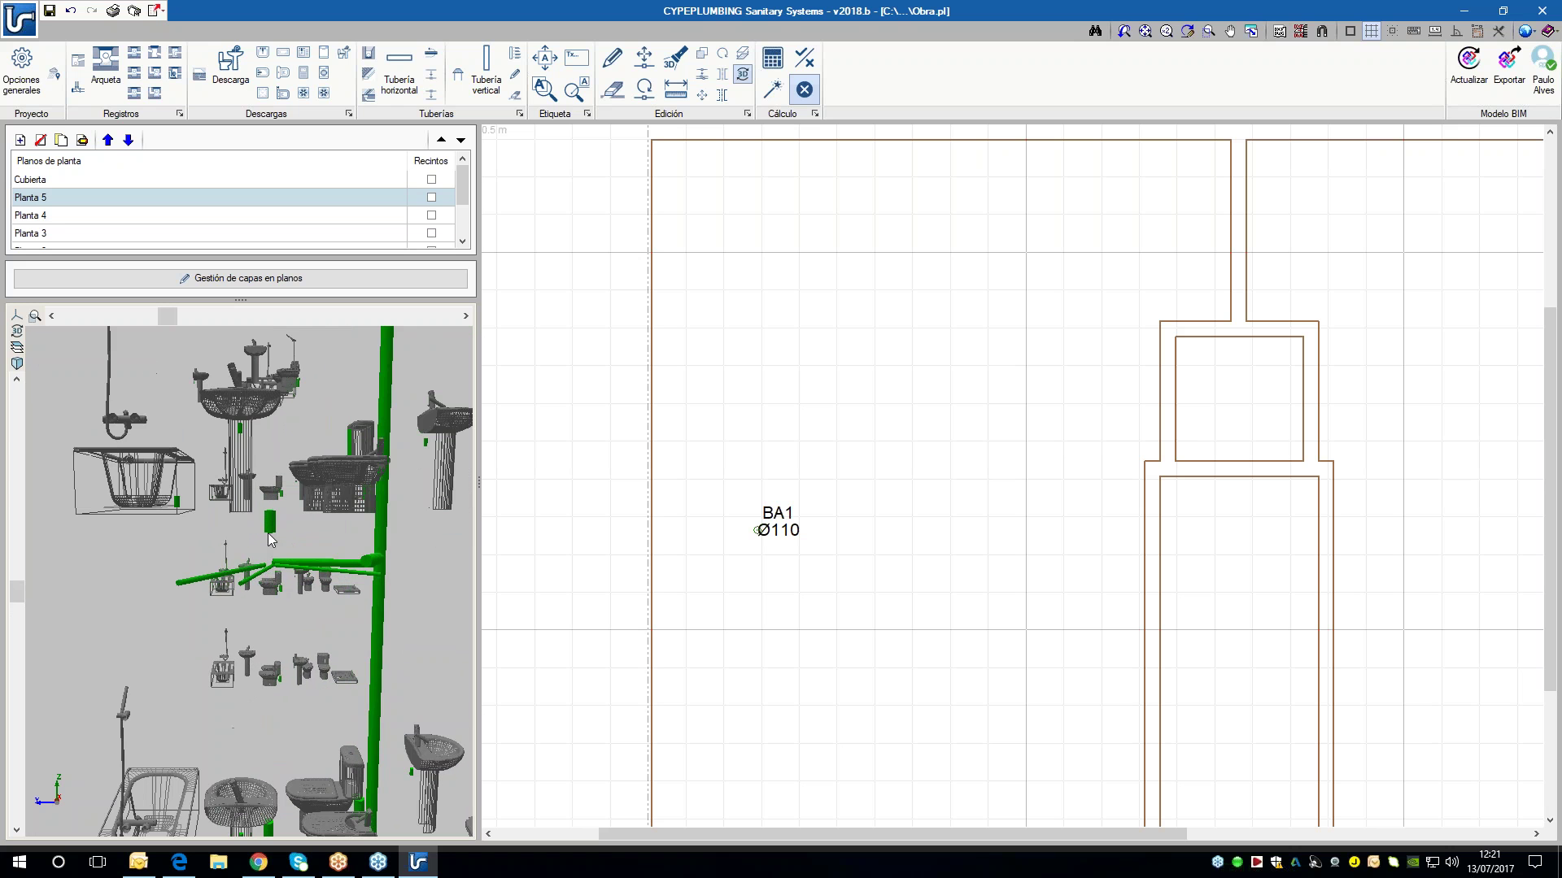
{"action": "left_click", "coordinate": [16, 347]}
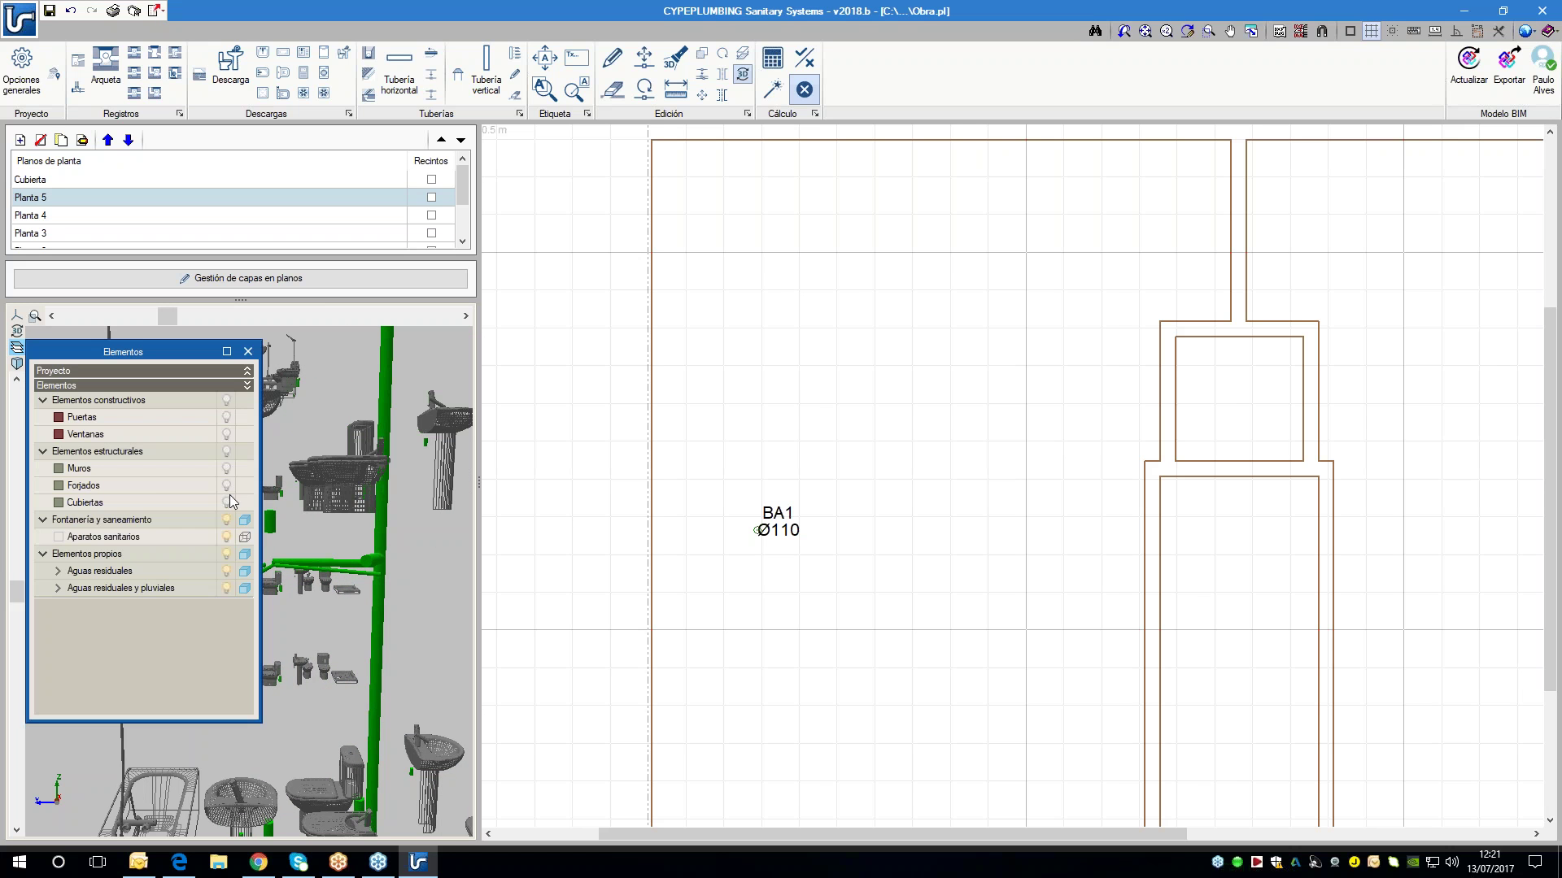
{"action": "left_click", "coordinate": [227, 486]}
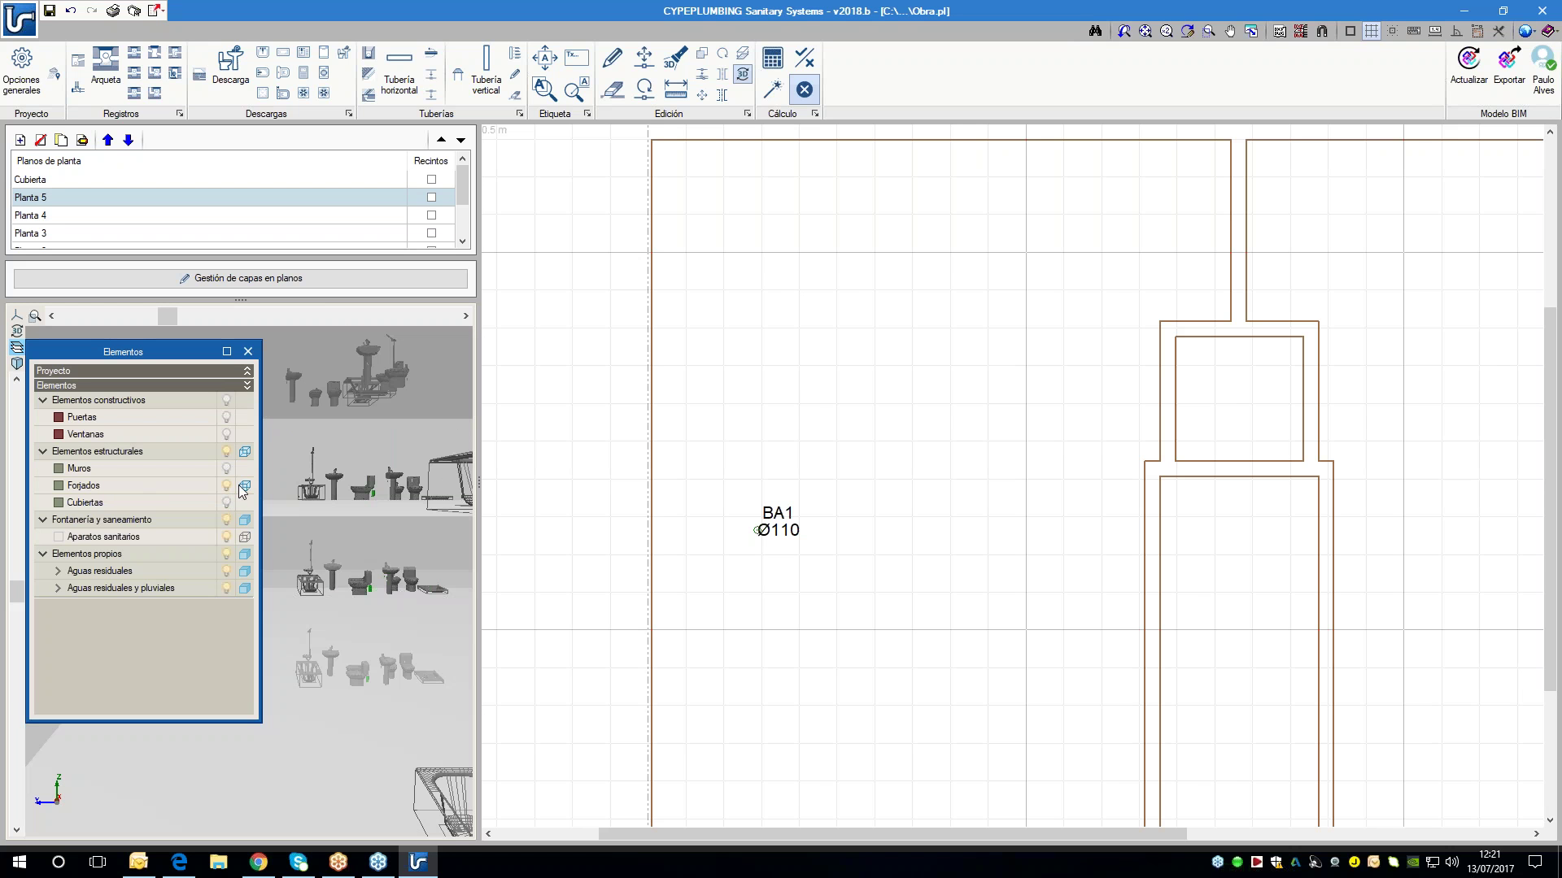
{"action": "left_click", "coordinate": [248, 351]}
- Examine in 3D how the bathroom branches, siphonic traps and downpipe BA1 sit relative to the floor slabs
{"action": "scroll", "coordinate": [326, 602], "scroll_direction": "up", "scroll_amount": 5}
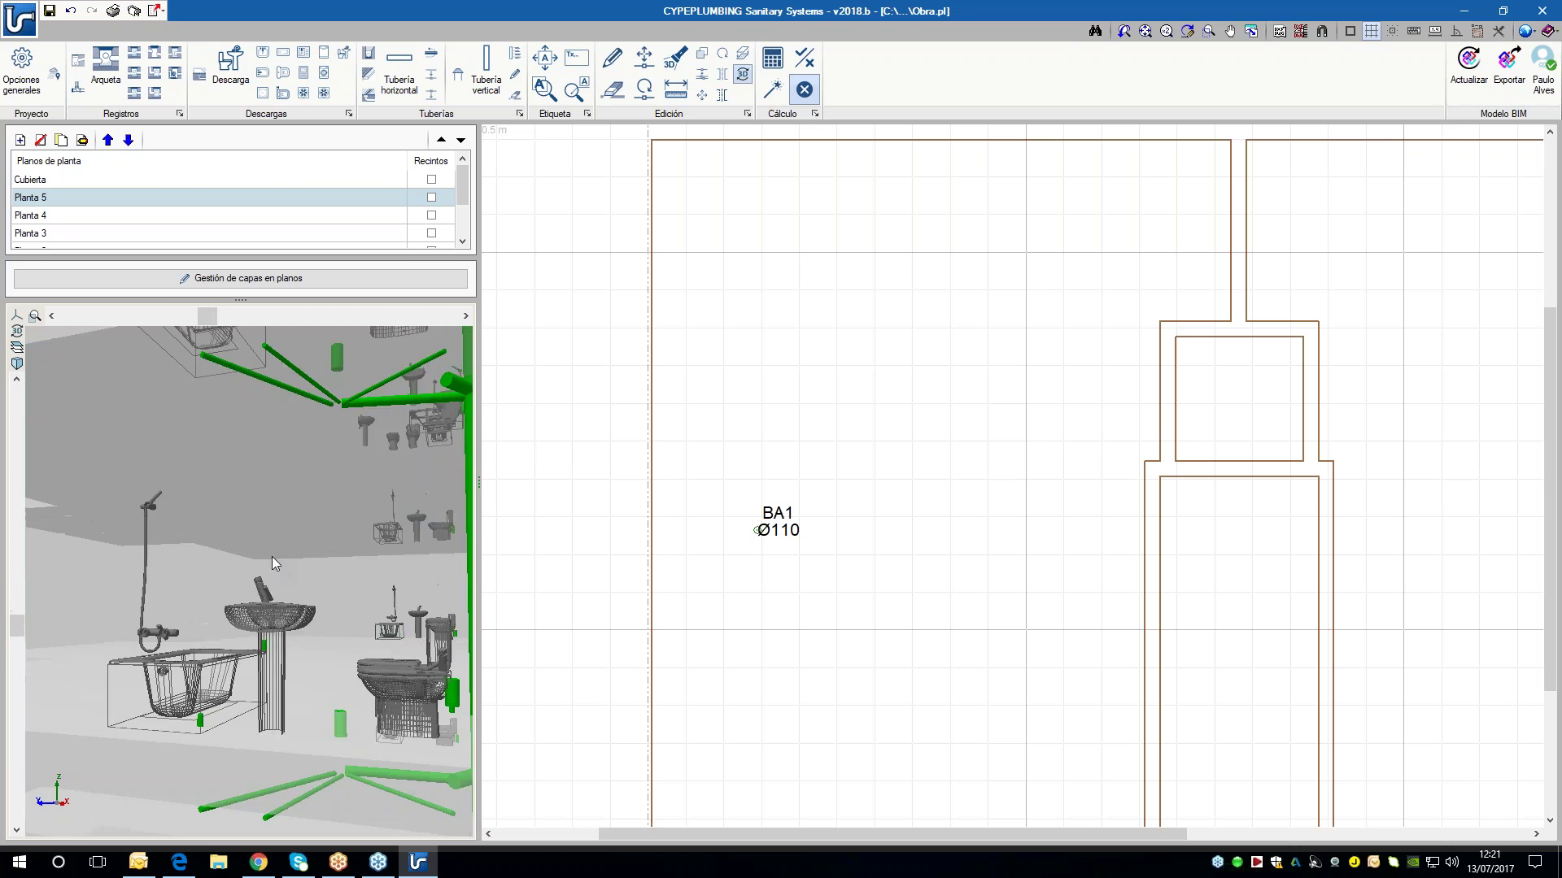
{"action": "scroll", "coordinate": [286, 569], "scroll_direction": "up", "scroll_amount": 4}
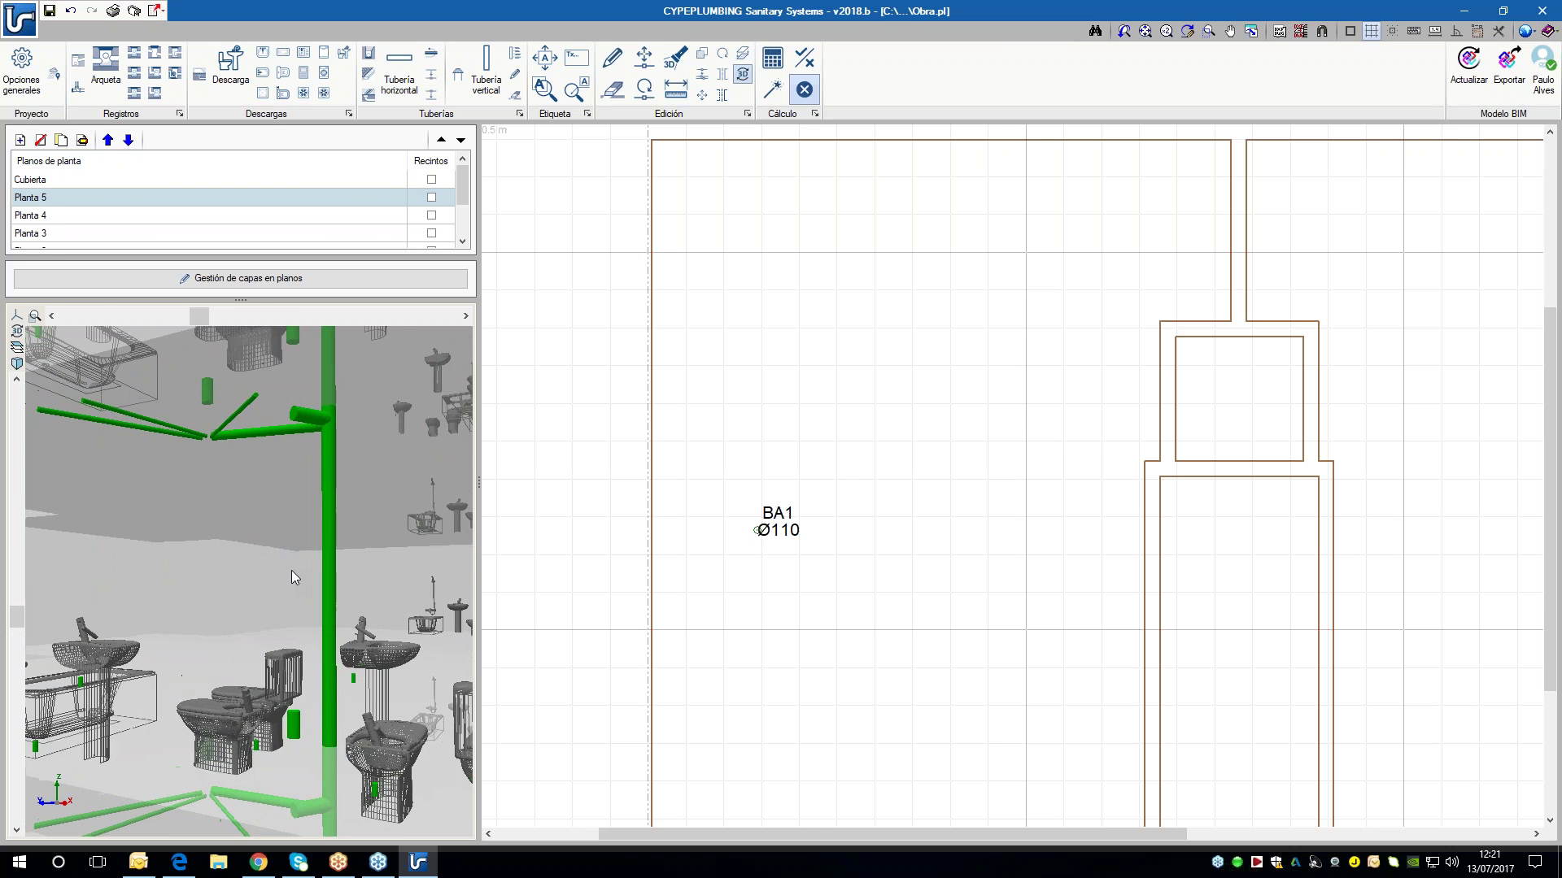
{"action": "scroll", "coordinate": [486, 585], "scroll_direction": "down", "scroll_amount": 1}
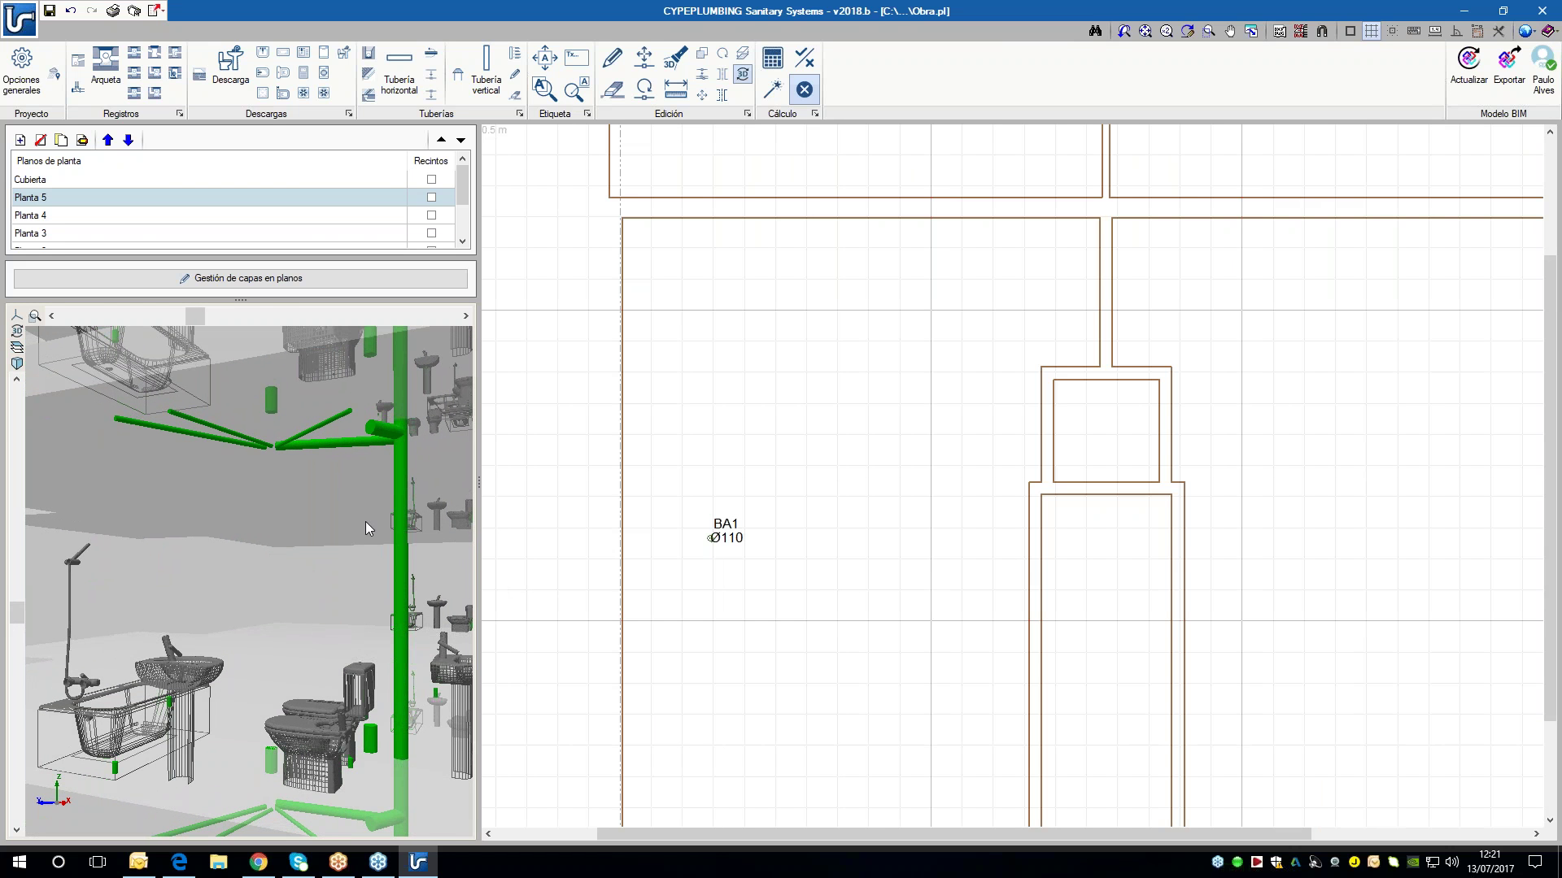
{"action": "scroll", "coordinate": [364, 525], "scroll_direction": "up", "scroll_amount": 5}
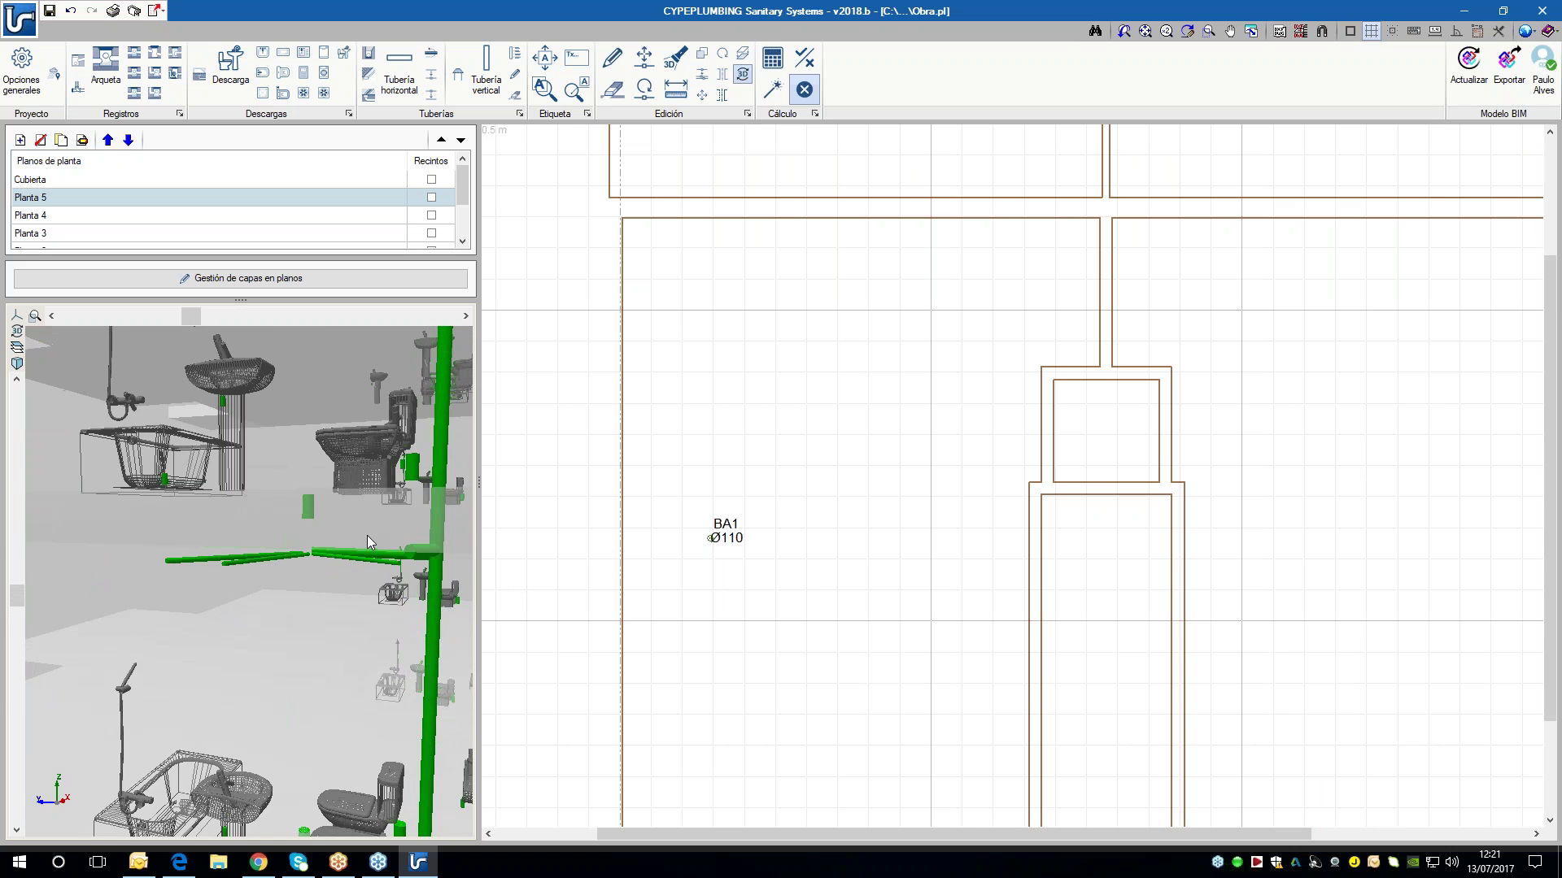
{"action": "scroll", "coordinate": [366, 533], "scroll_direction": "down", "scroll_amount": 4}
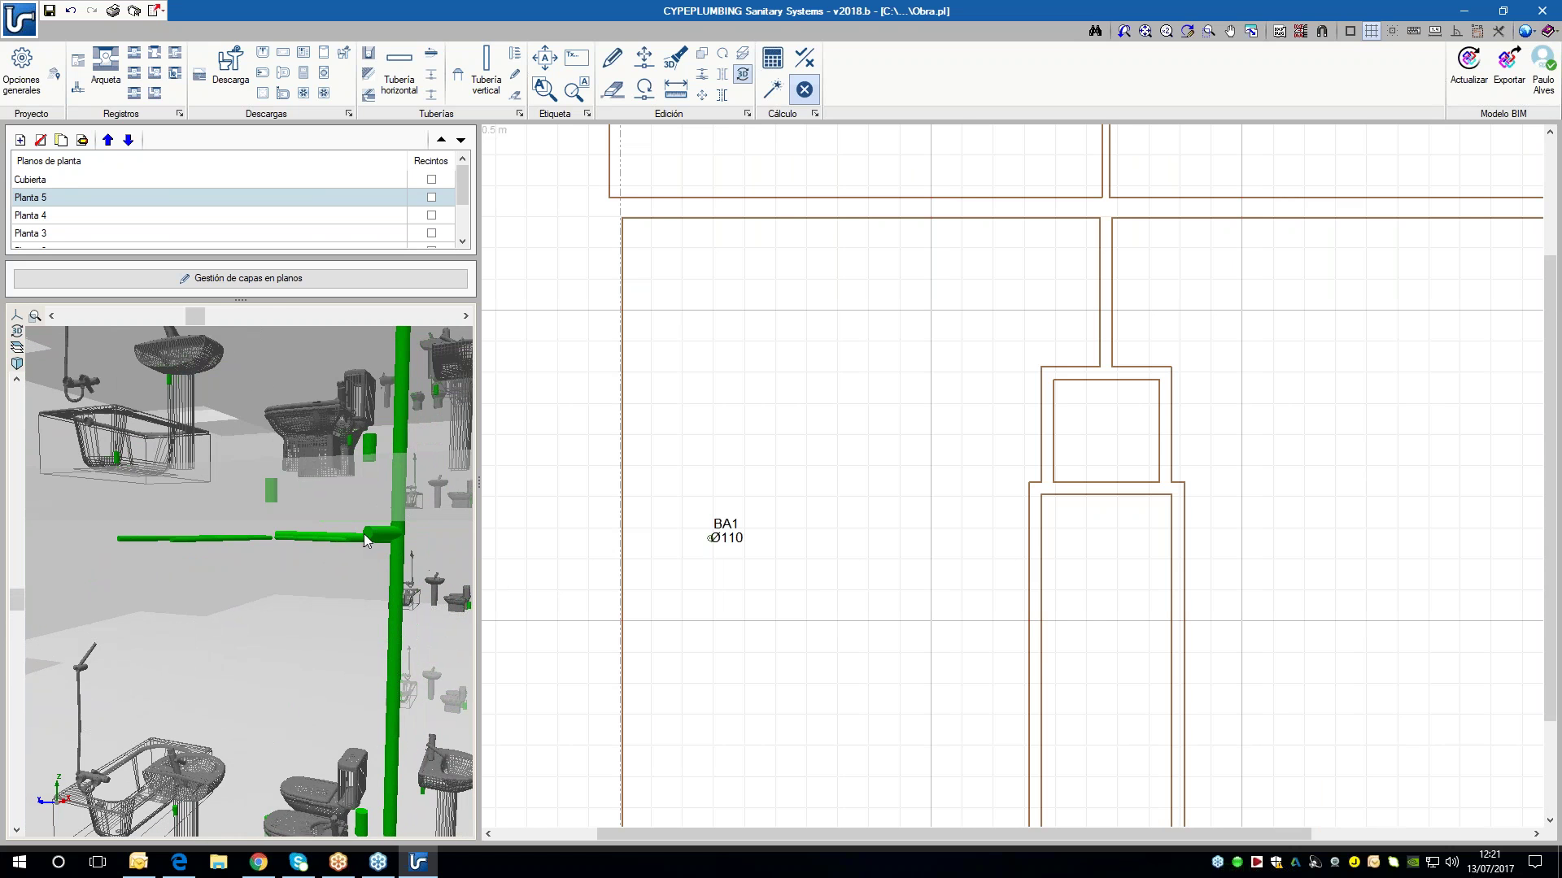
{"action": "scroll", "coordinate": [366, 532], "scroll_direction": "down", "scroll_amount": 5}
{"action": "middle_click_drag", "start_coordinate": [354, 545], "coordinate": [99, 330]}
{"action": "left_click", "coordinate": [35, 316]}
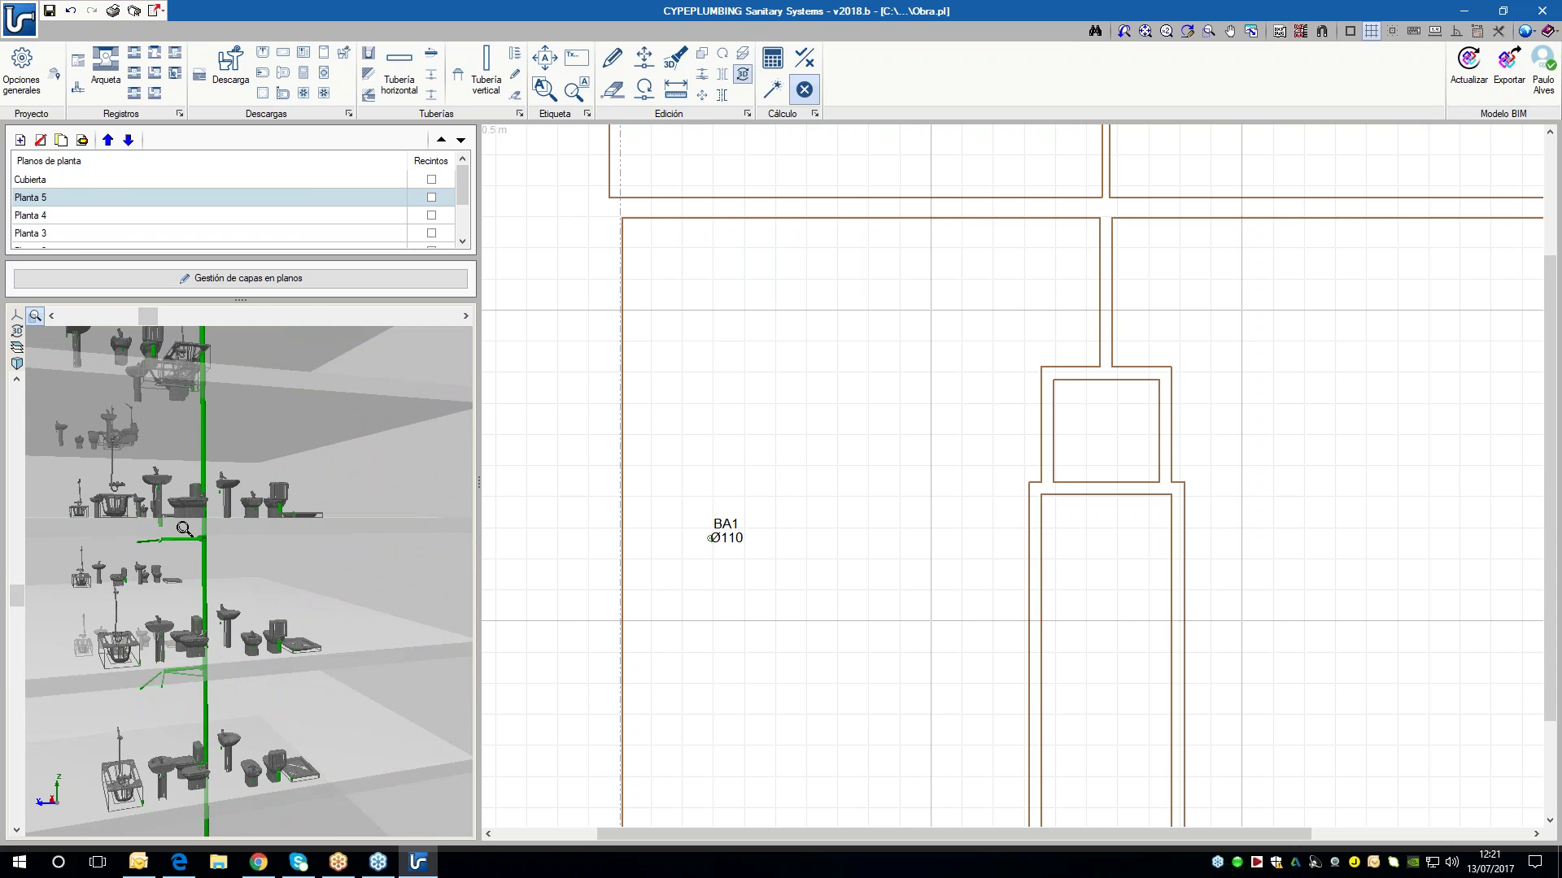
{"action": "left_click_drag", "start_coordinate": [184, 529], "coordinate": [217, 607]}
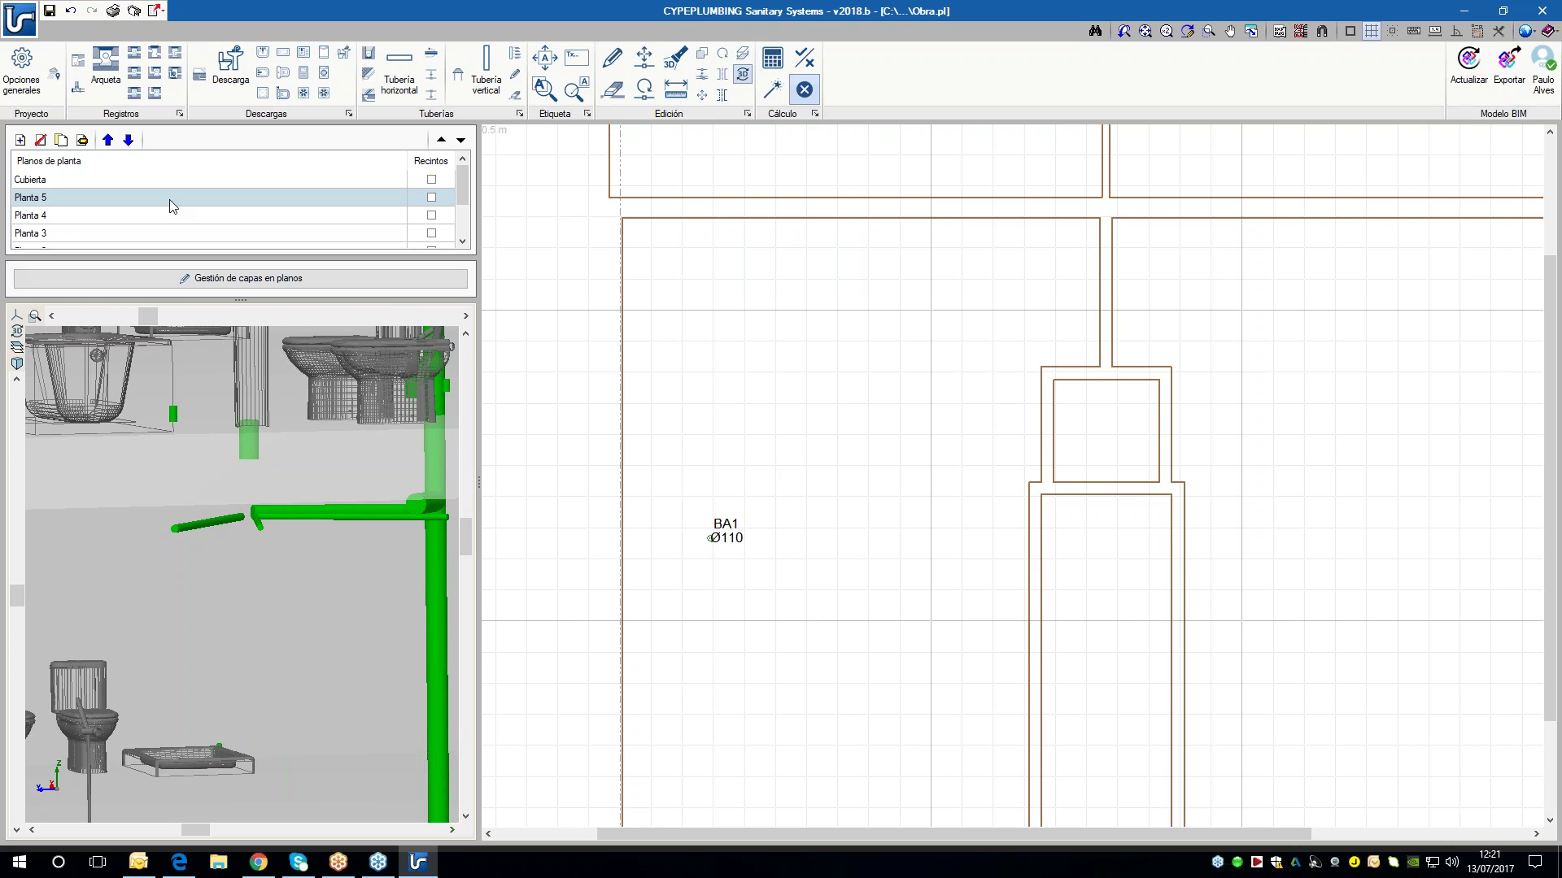
- In the general options, remove the fixed depth (Profundidad) from the Bote sifónico definition and update the installation's results
{"action": "left_click", "coordinate": [22, 66]}
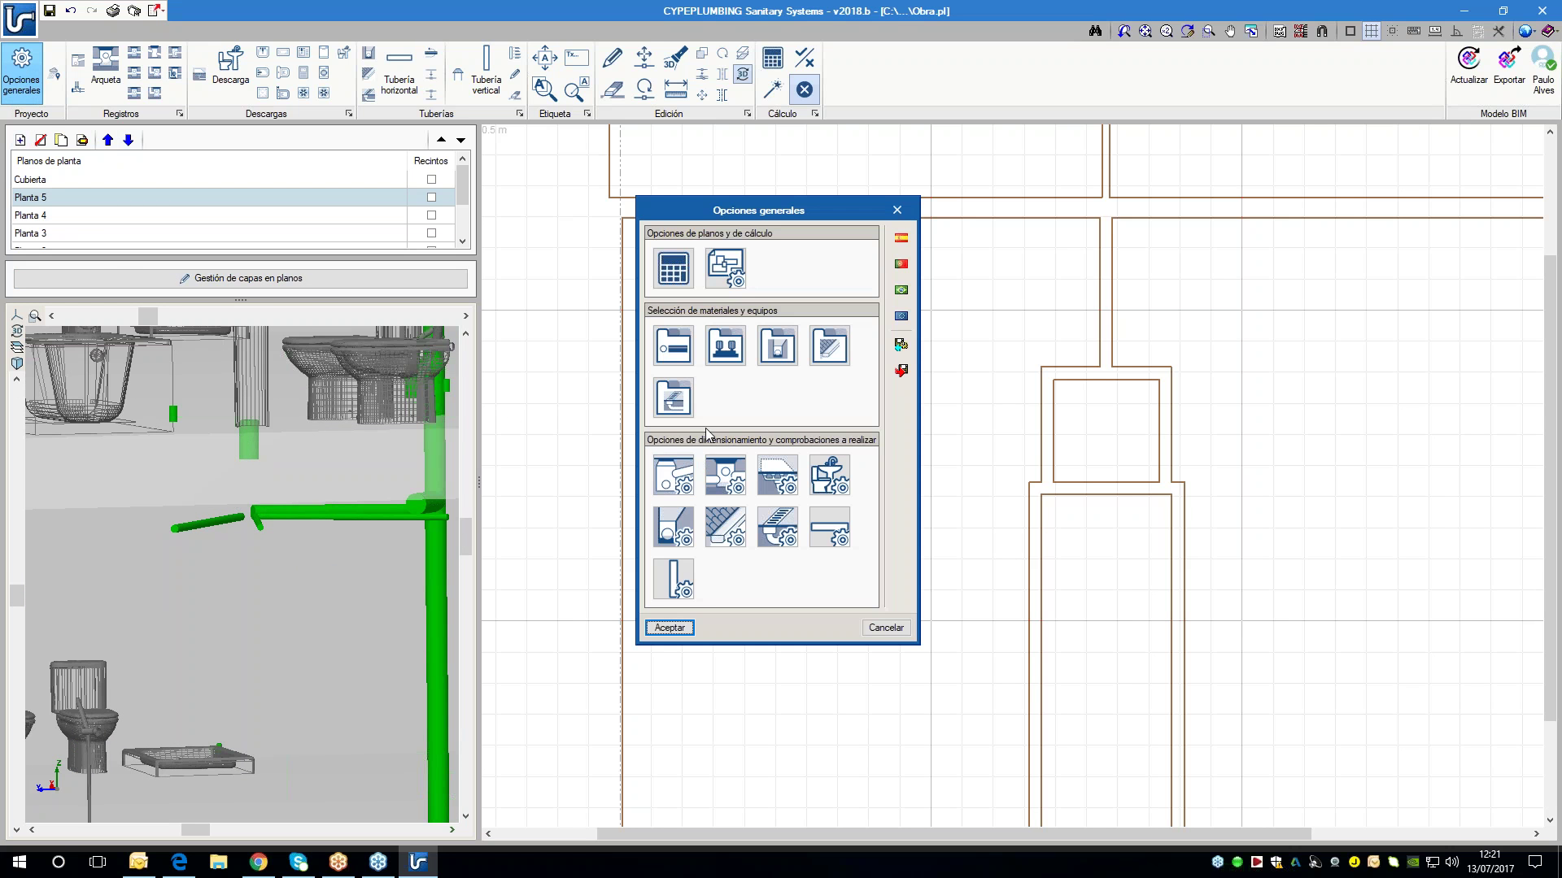
{"action": "left_click", "coordinate": [727, 478]}
{"action": "double_click", "coordinate": [675, 347]}
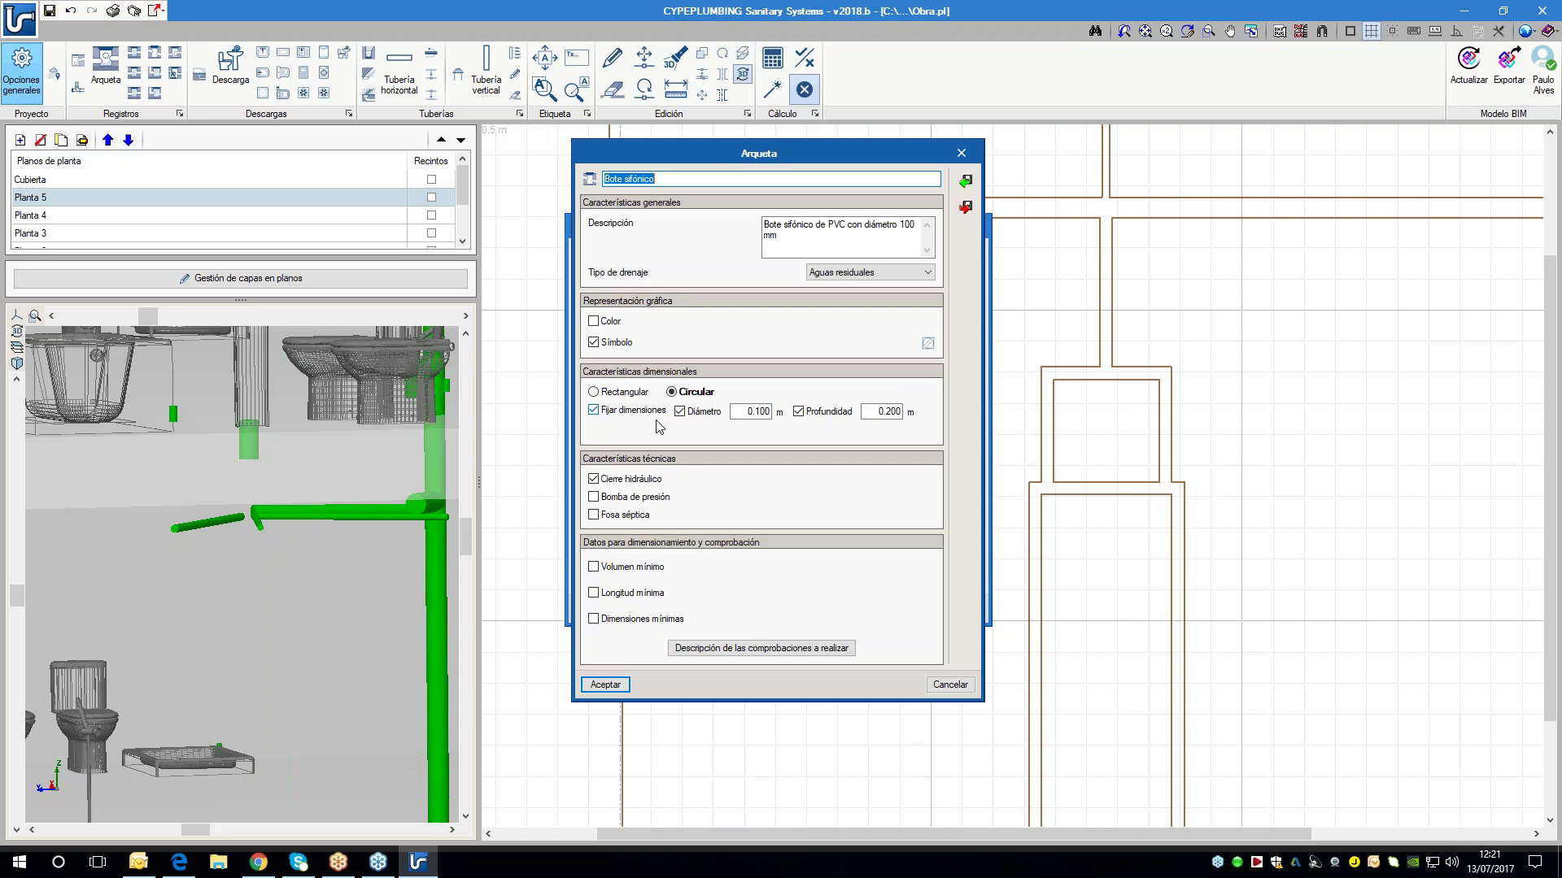
{"action": "left_click", "coordinate": [798, 412]}
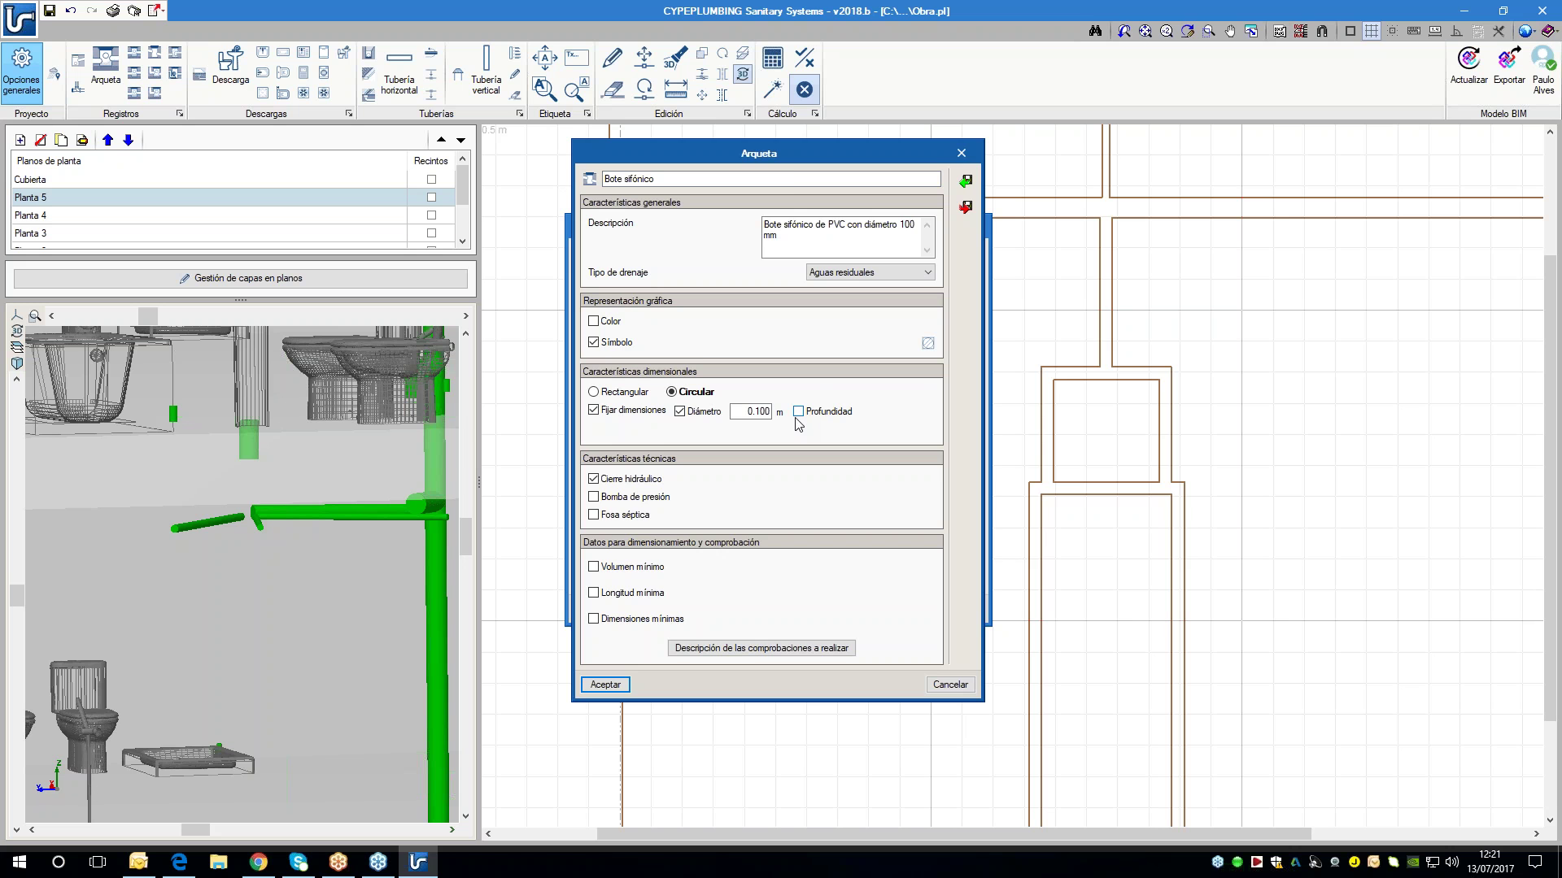
{"action": "left_click", "coordinate": [606, 684]}
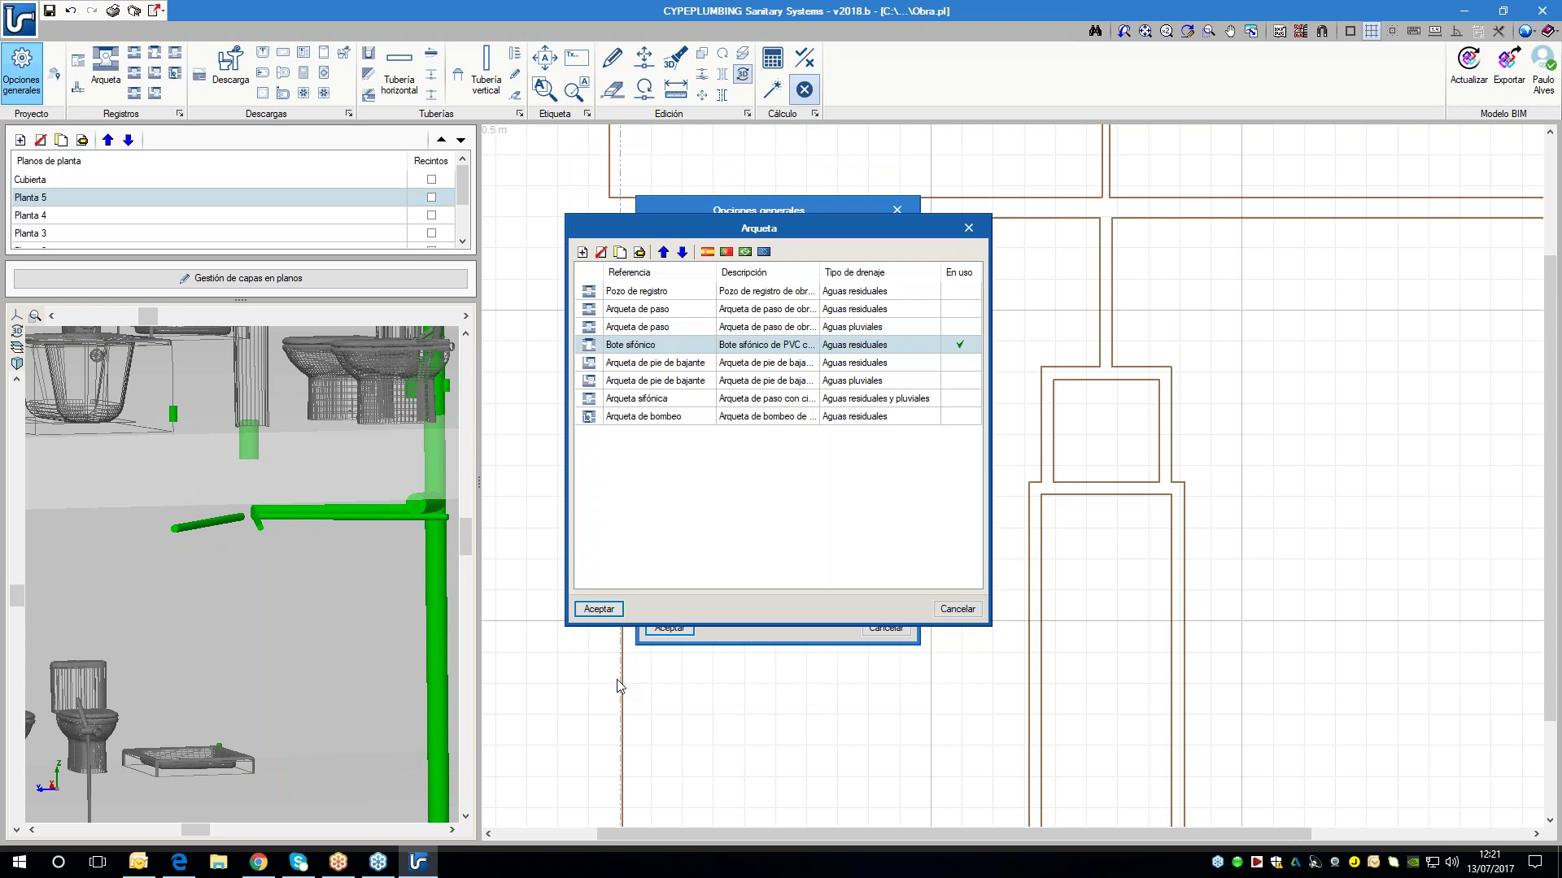
{"action": "left_click", "coordinate": [602, 610]}
{"action": "left_click", "coordinate": [670, 628]}
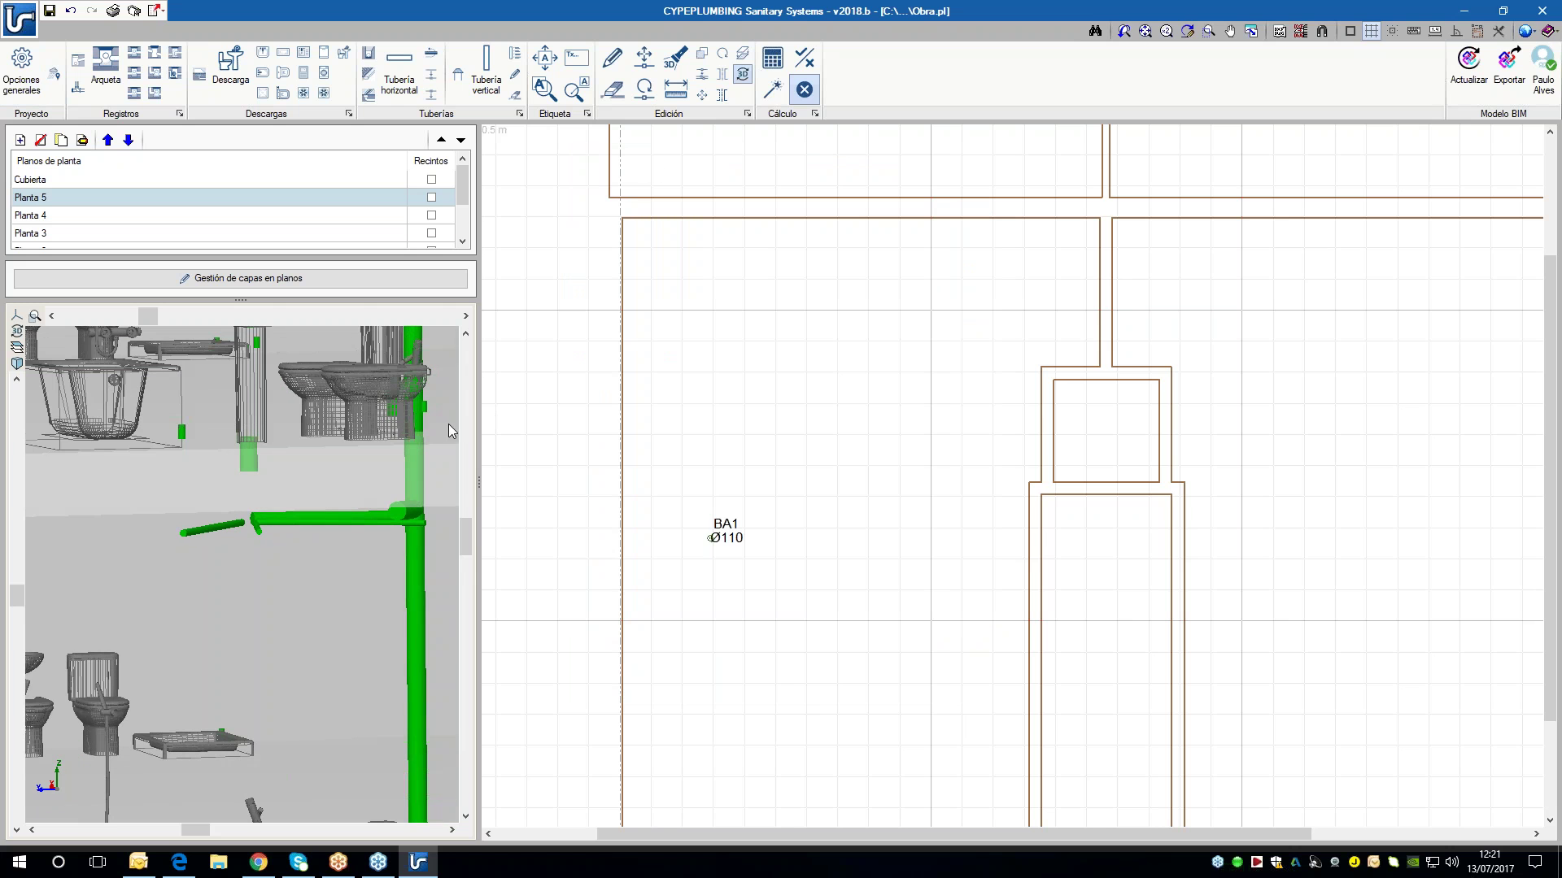
{"action": "left_click", "coordinate": [770, 67]}
{"action": "scroll", "coordinate": [249, 536], "scroll_direction": "down", "scroll_amount": 3}
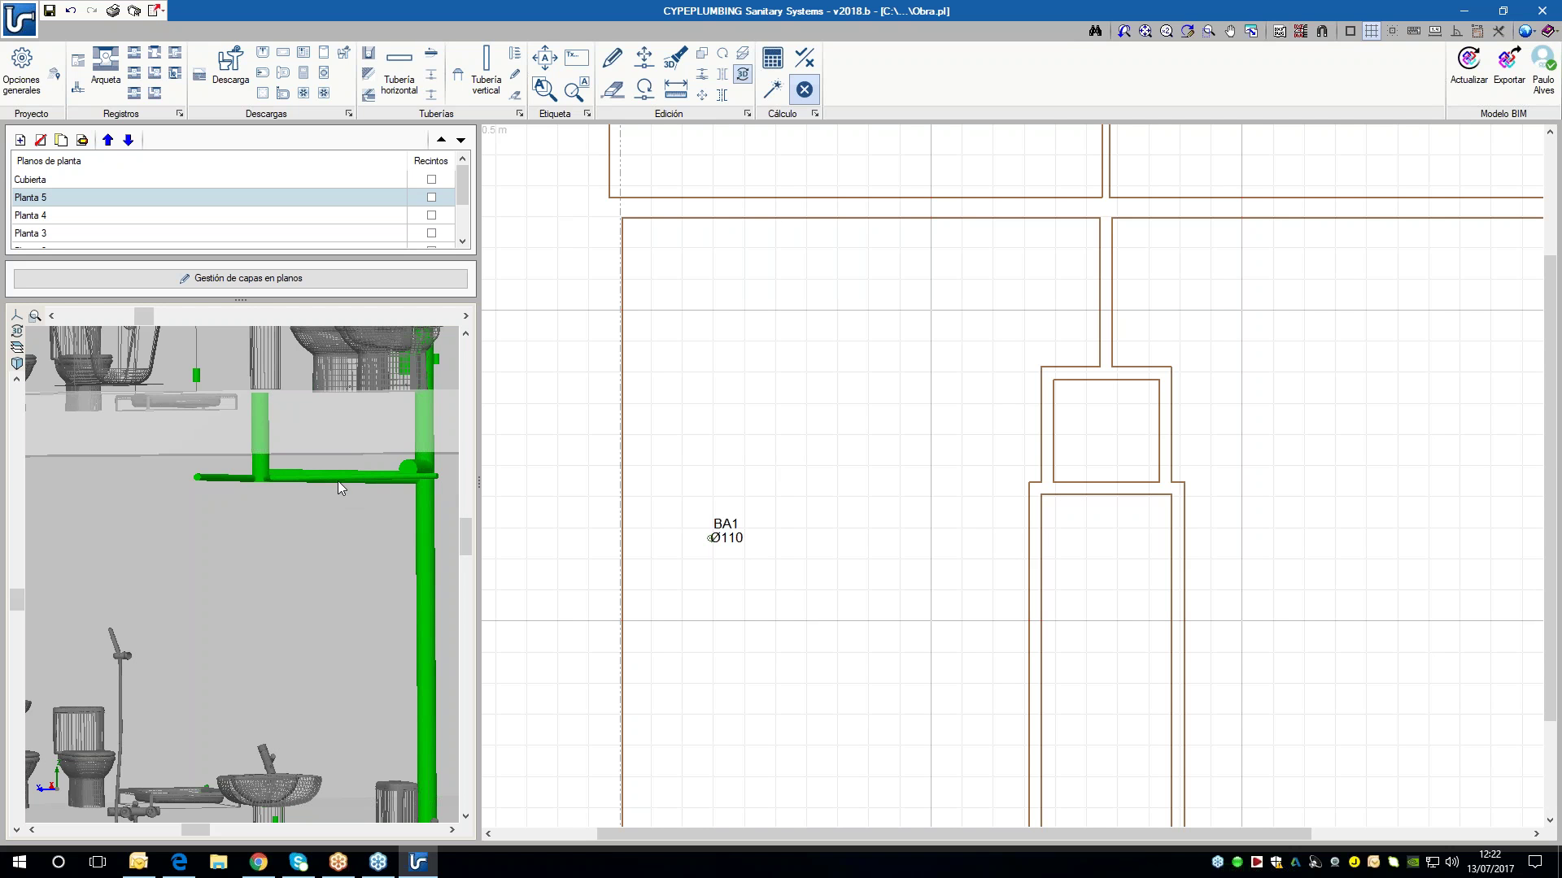
- Check the slab depth (Canto del forjado) in the properties of floor Planta 5 and leave them unmodified
{"action": "left_click", "coordinate": [81, 140]}
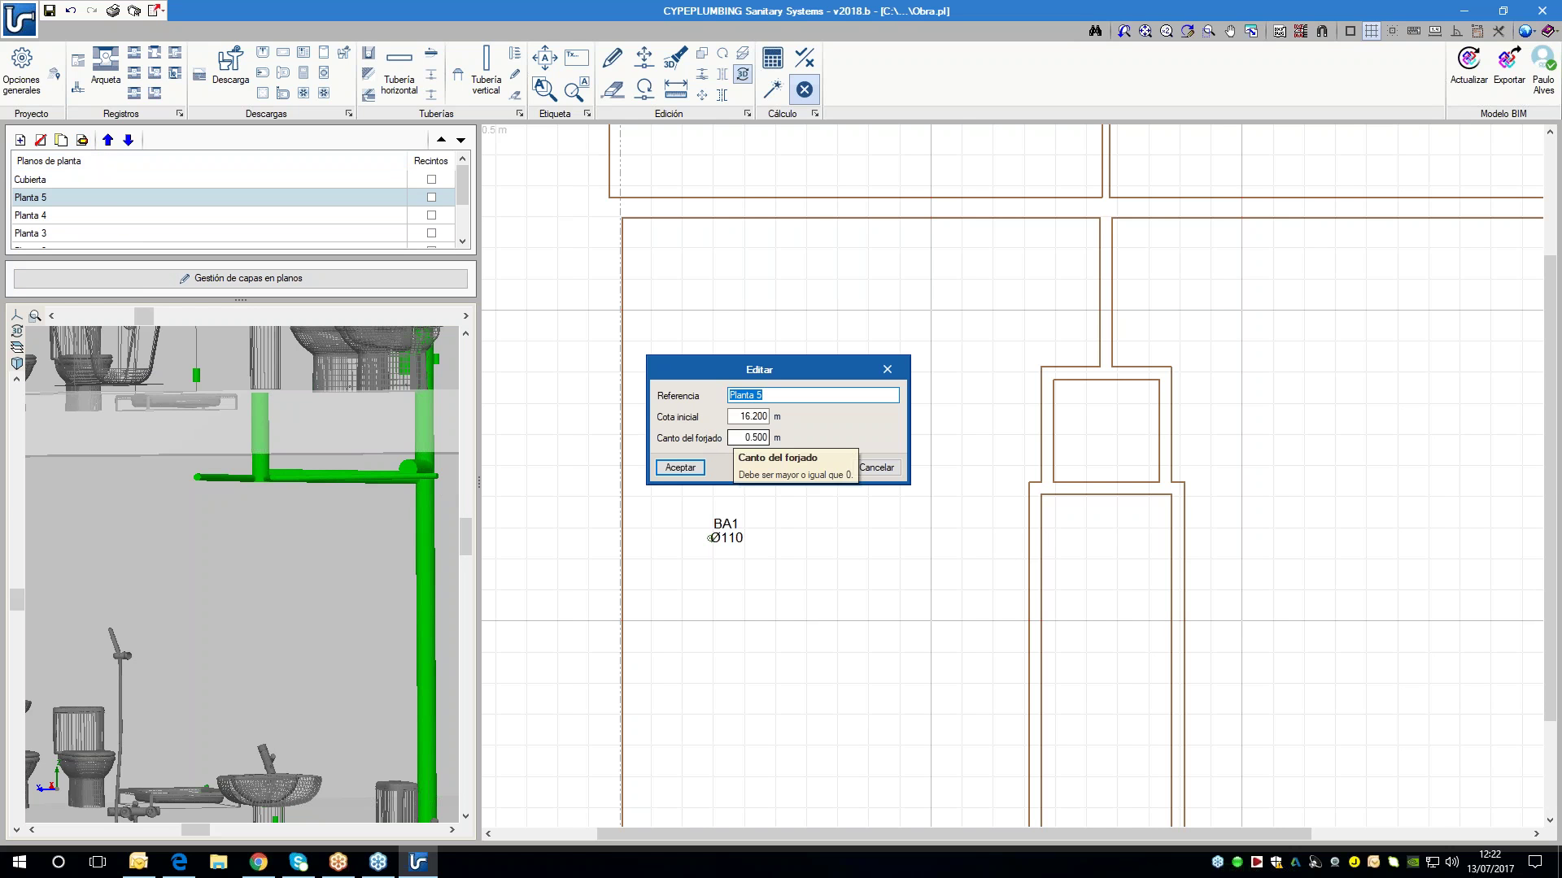
{"action": "left_click", "coordinate": [749, 439]}
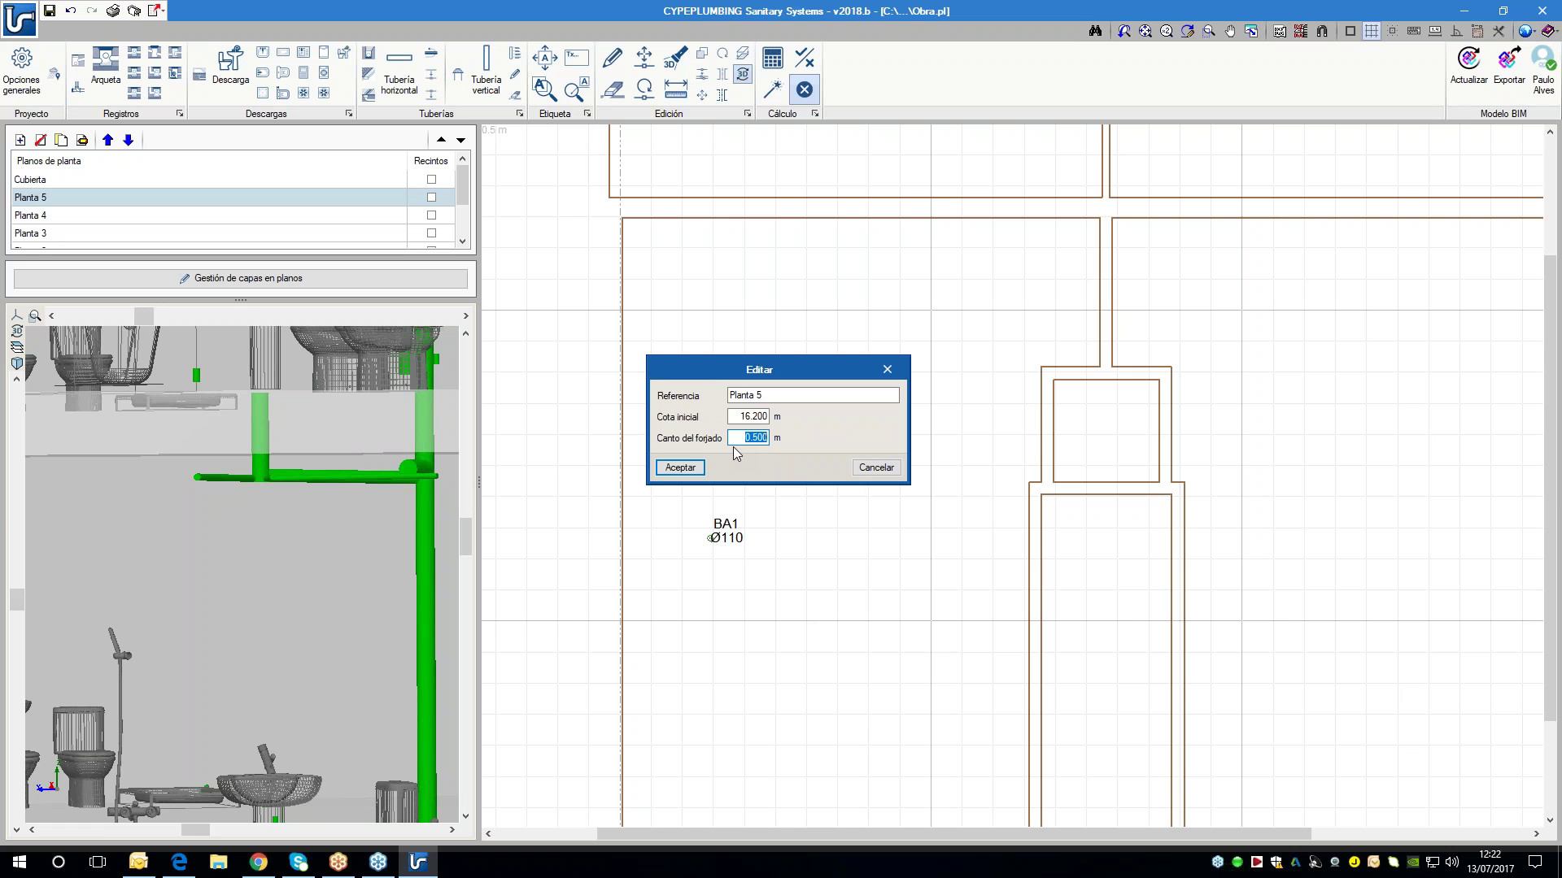
{"action": "left_click", "coordinate": [872, 468]}
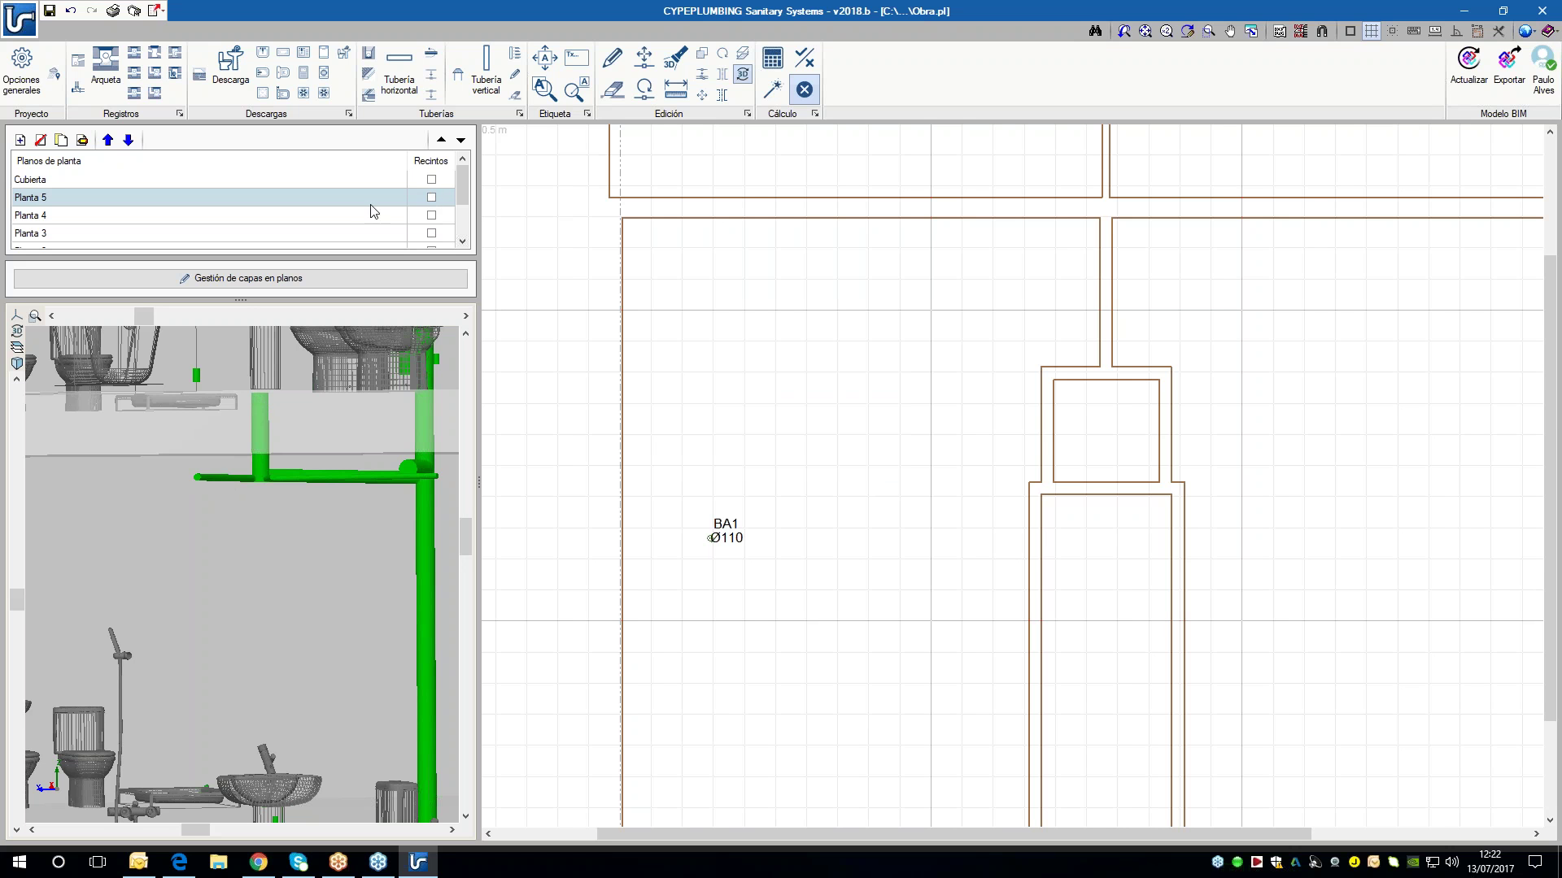
{"action": "left_click", "coordinate": [82, 140]}
{"action": "left_click", "coordinate": [756, 441]}
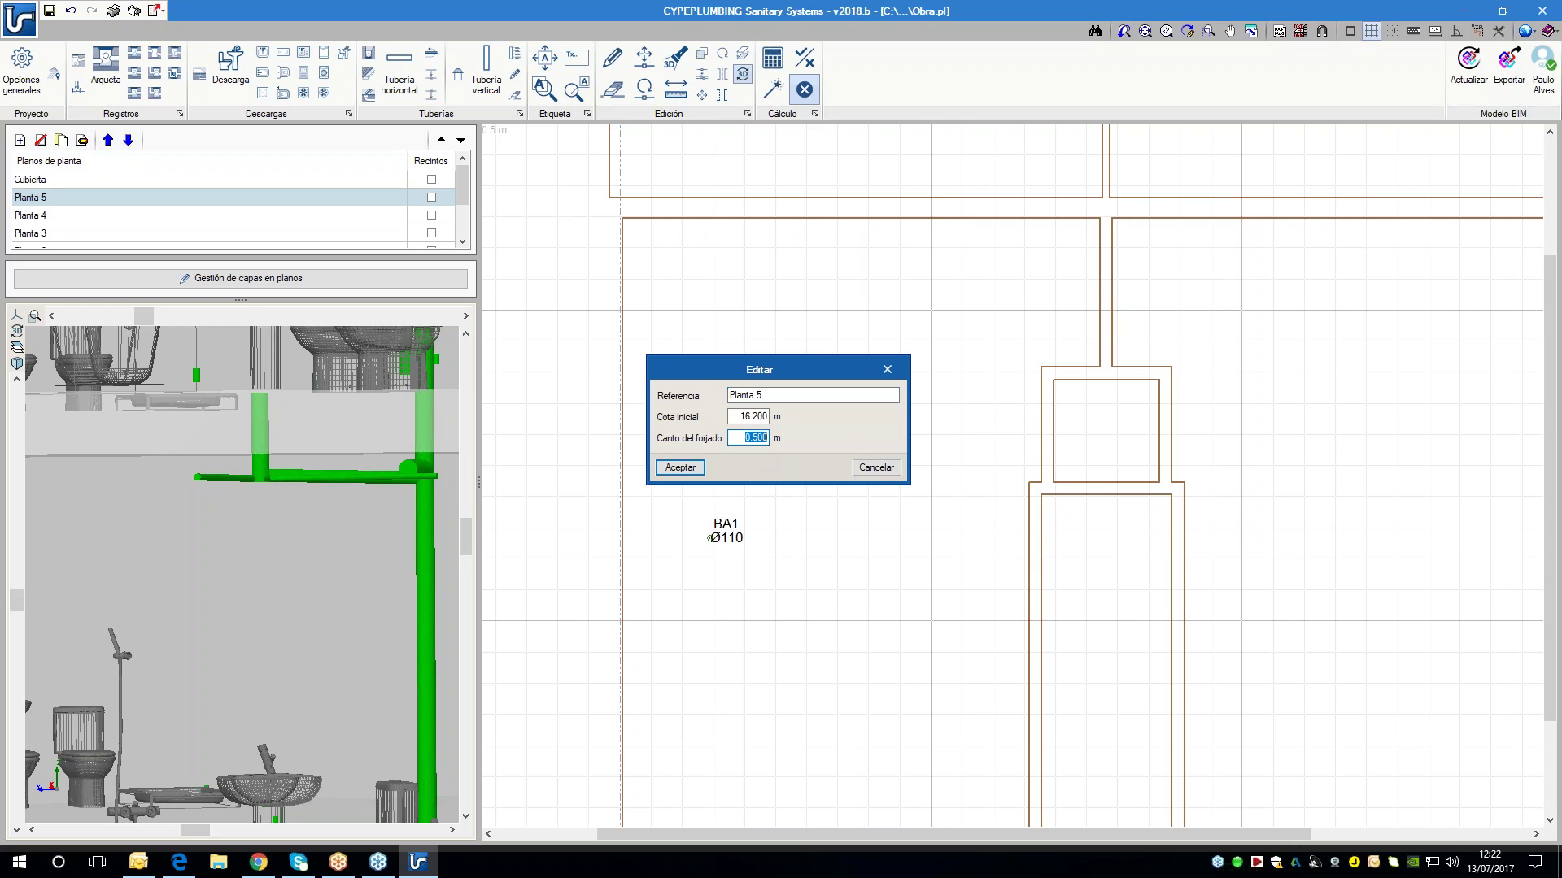
{"action": "left_click", "coordinate": [867, 468]}
- On Planta 3, inspect the initial elevation (Cota inicial) of the bathtub's individual branch TH6 (Ba)
{"action": "left_click", "coordinate": [305, 234]}
{"action": "scroll", "coordinate": [837, 499], "scroll_direction": "up", "scroll_amount": 4}
{"action": "left_click", "coordinate": [644, 410]}
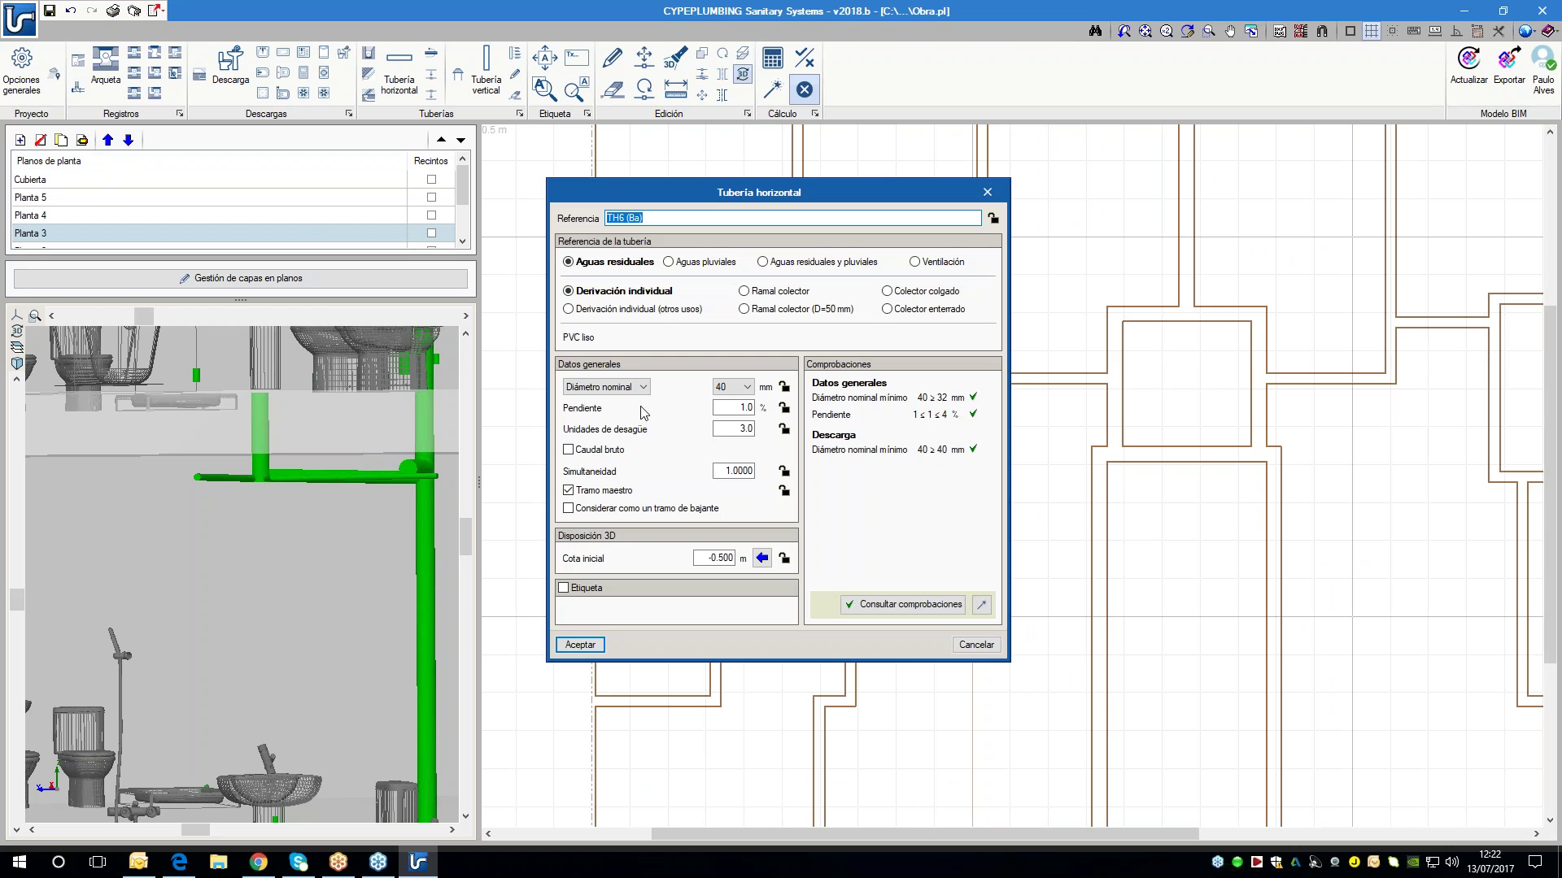
{"action": "left_click", "coordinate": [716, 558]}
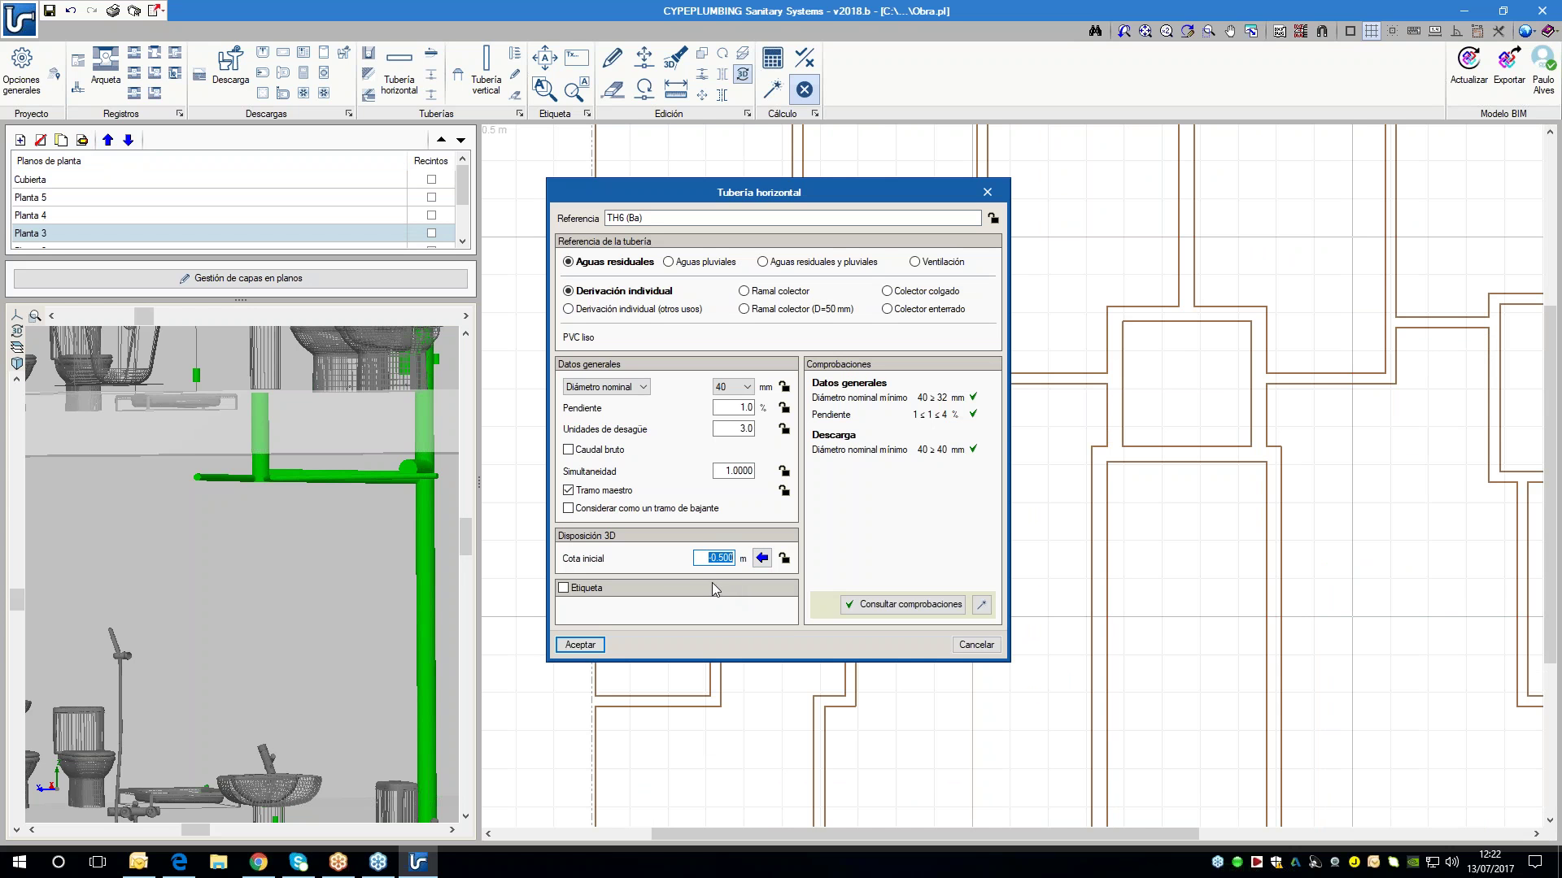
{"action": "left_click", "coordinate": [989, 647]}
- Set the initial elevation of the Planta 3 bathtub branch TH6 (Ba) to -0.8 m, lock it and accept
{"action": "scroll", "coordinate": [726, 437], "scroll_direction": "up", "scroll_amount": 5}
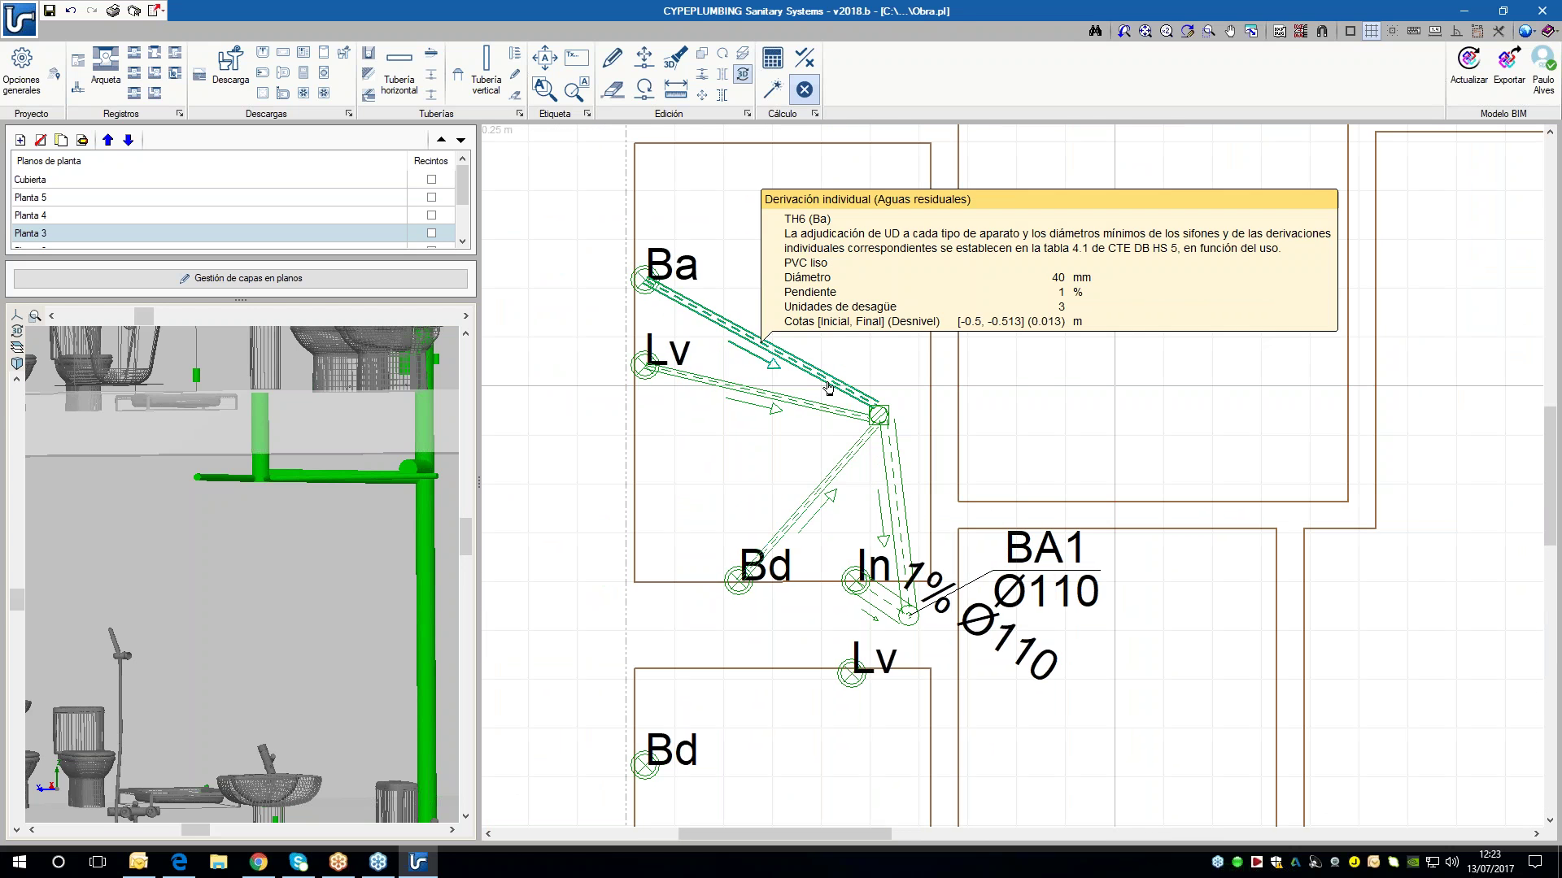
{"action": "left_click", "coordinate": [716, 336]}
{"action": "left_click", "coordinate": [714, 558]}
{"action": "type", "text": "-.8"}
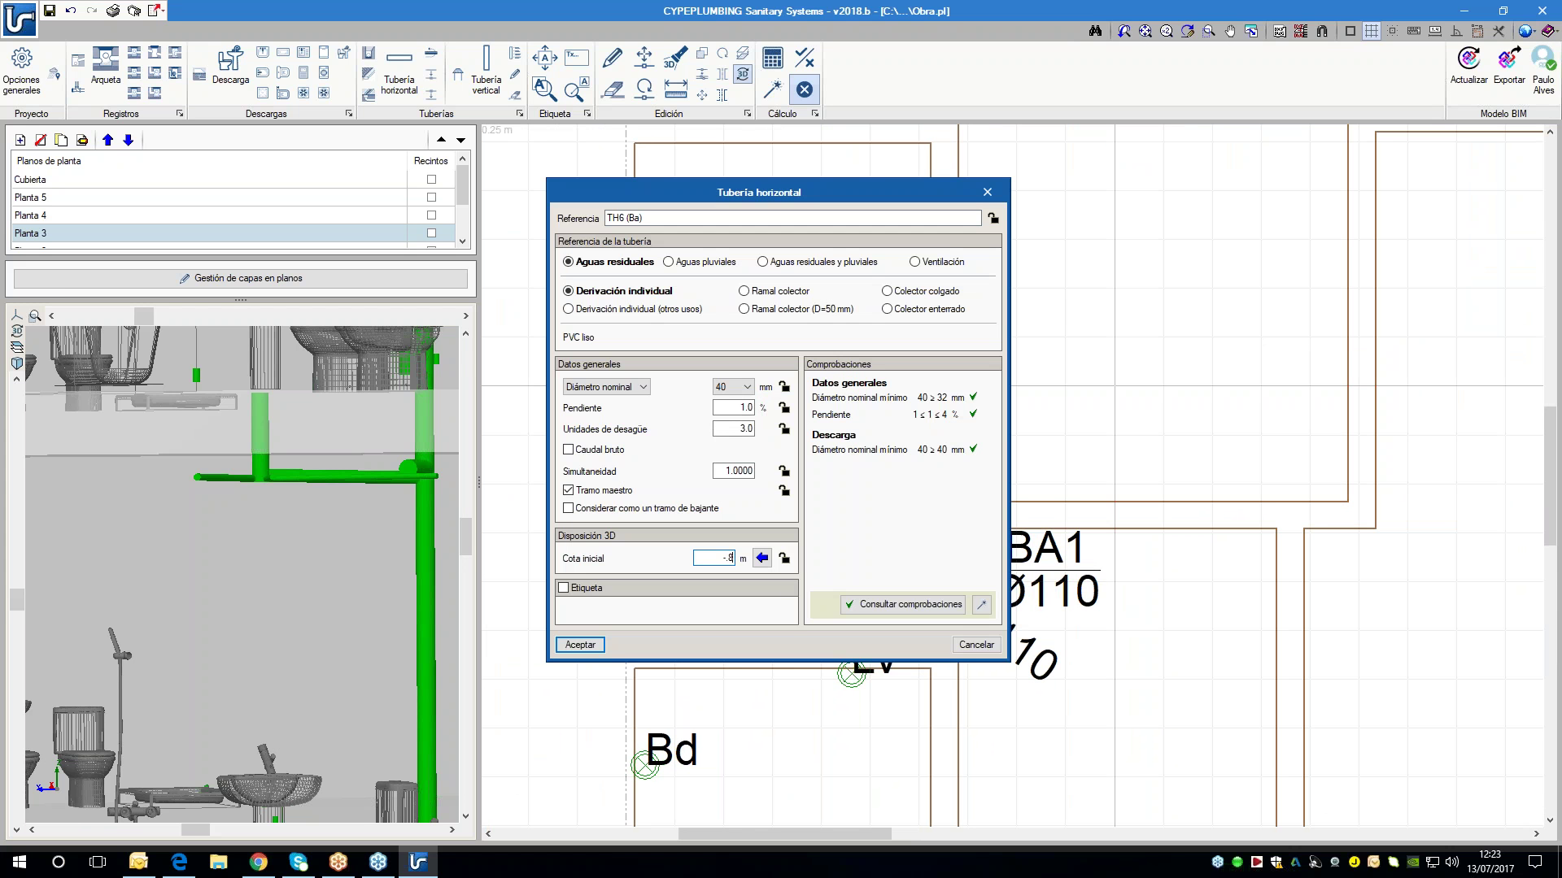
{"action": "left_click", "coordinate": [784, 559]}
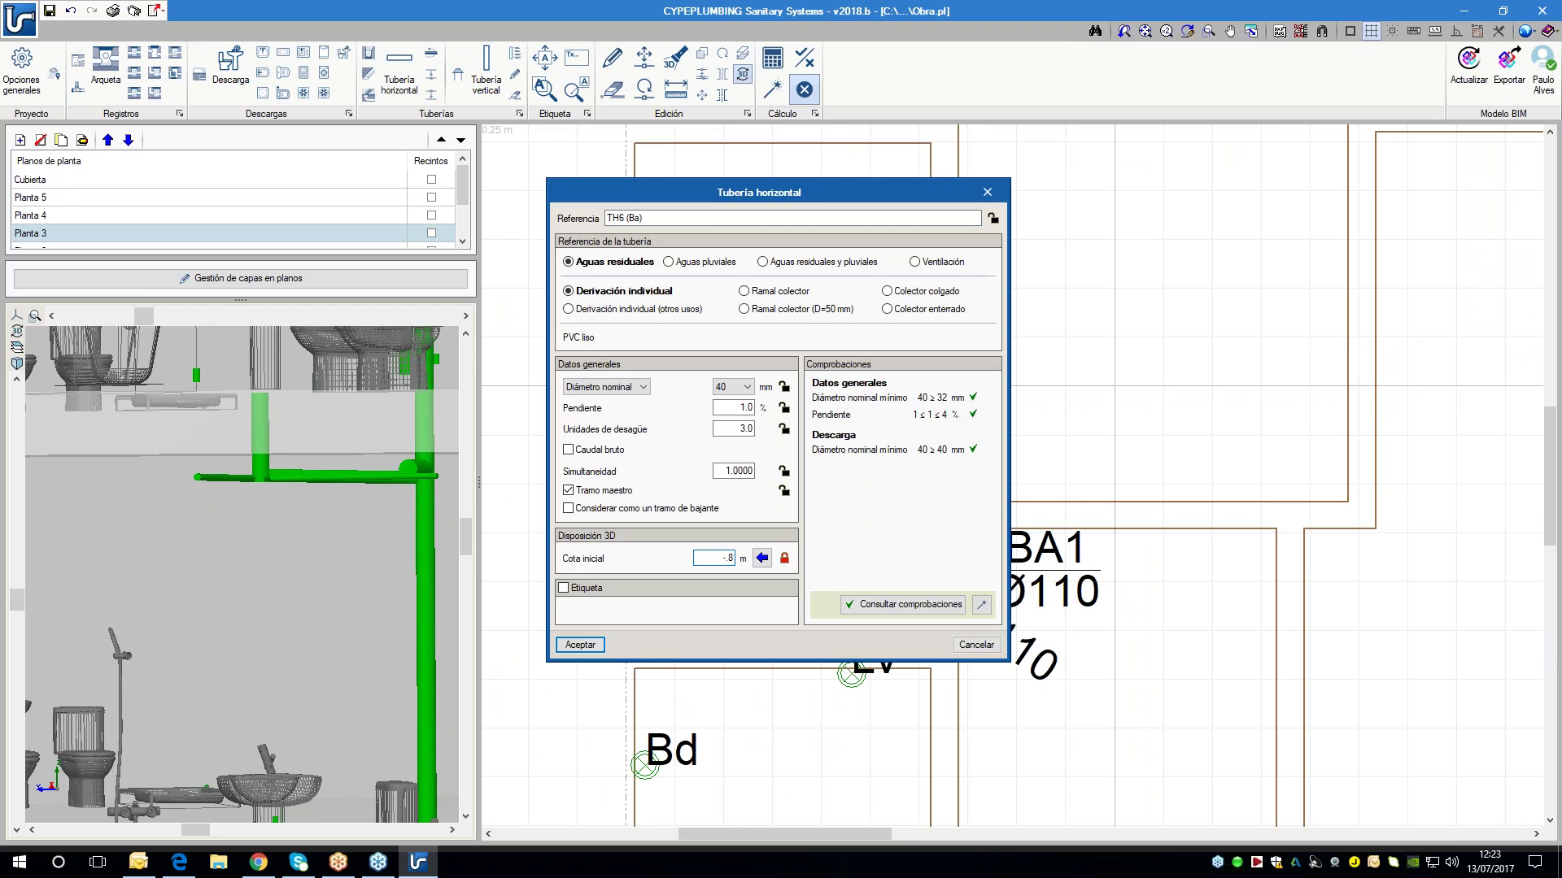
{"action": "left_click", "coordinate": [580, 645]}
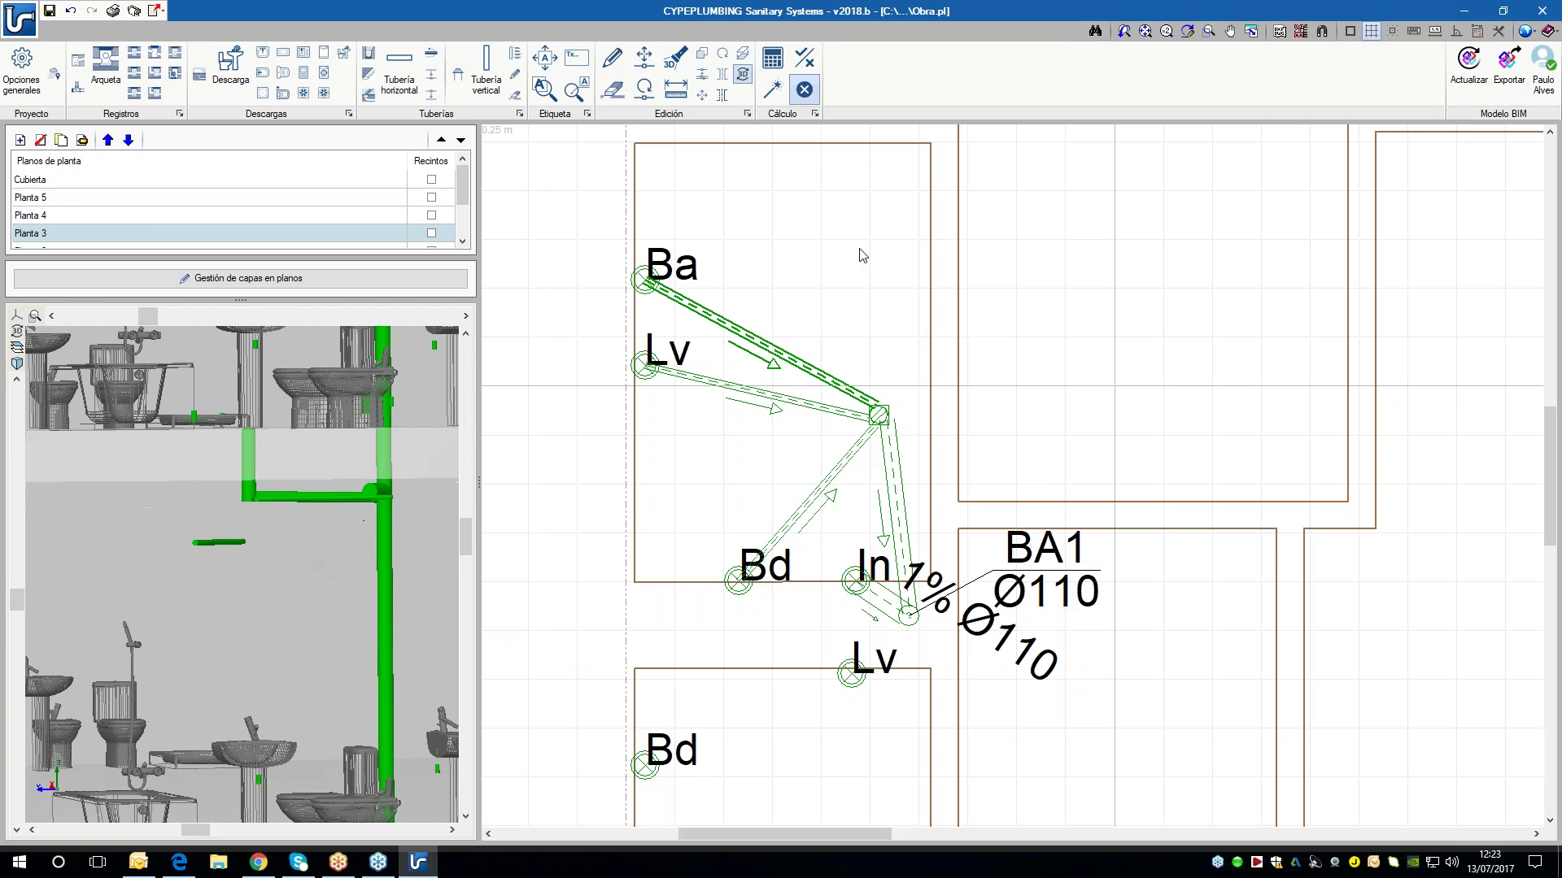
- Recalculate the installation with the Planta 3 bathtub branch at its new elevation
{"action": "left_click", "coordinate": [668, 60]}
{"action": "left_click", "coordinate": [715, 321]}
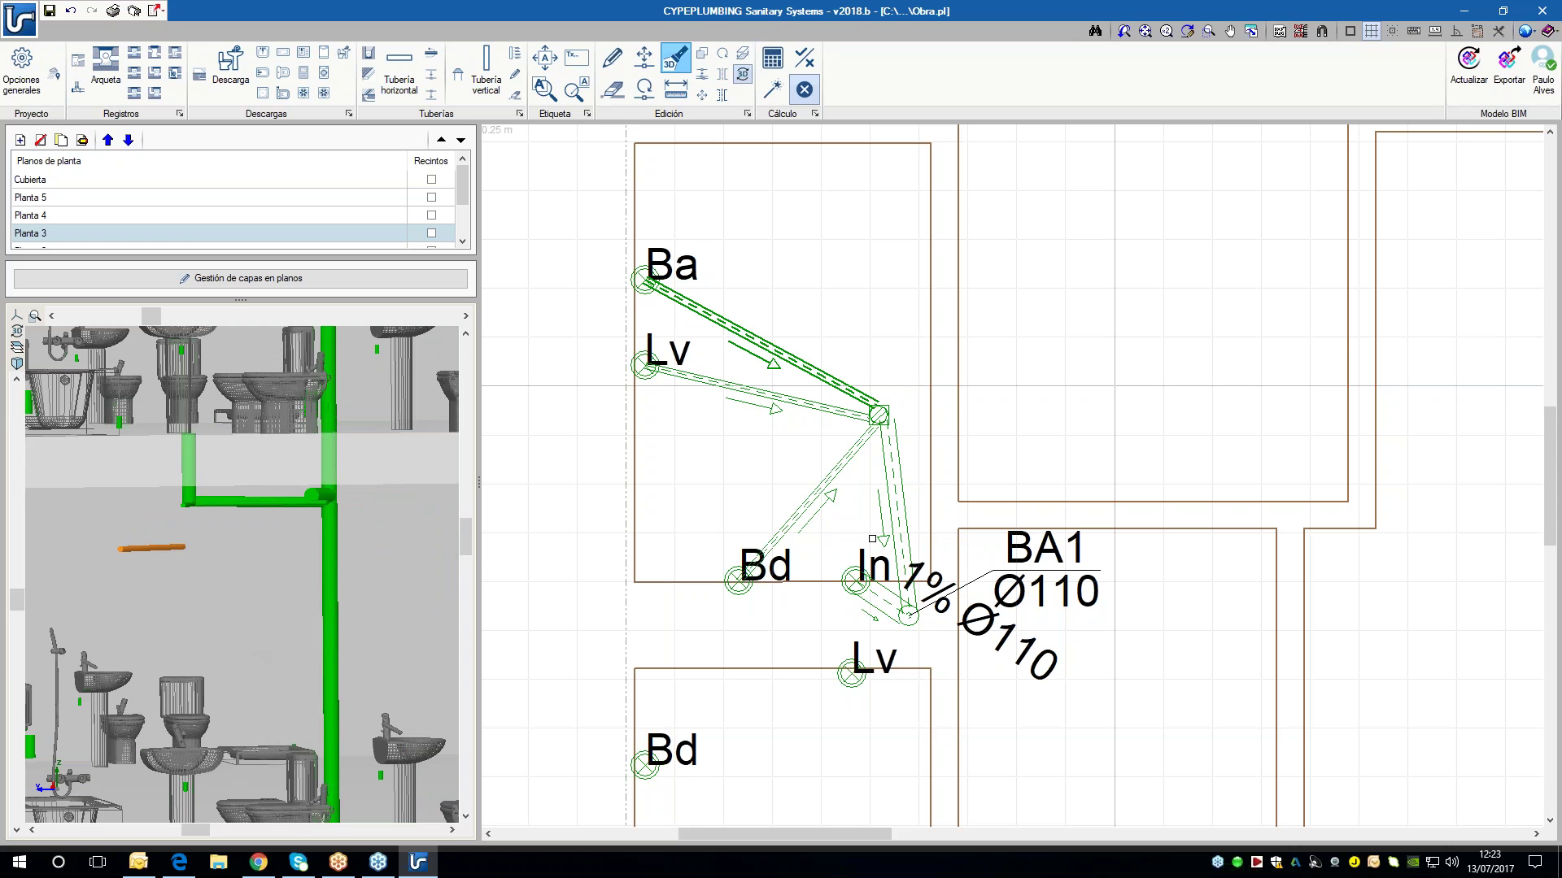
{"action": "left_click", "coordinate": [773, 57]}
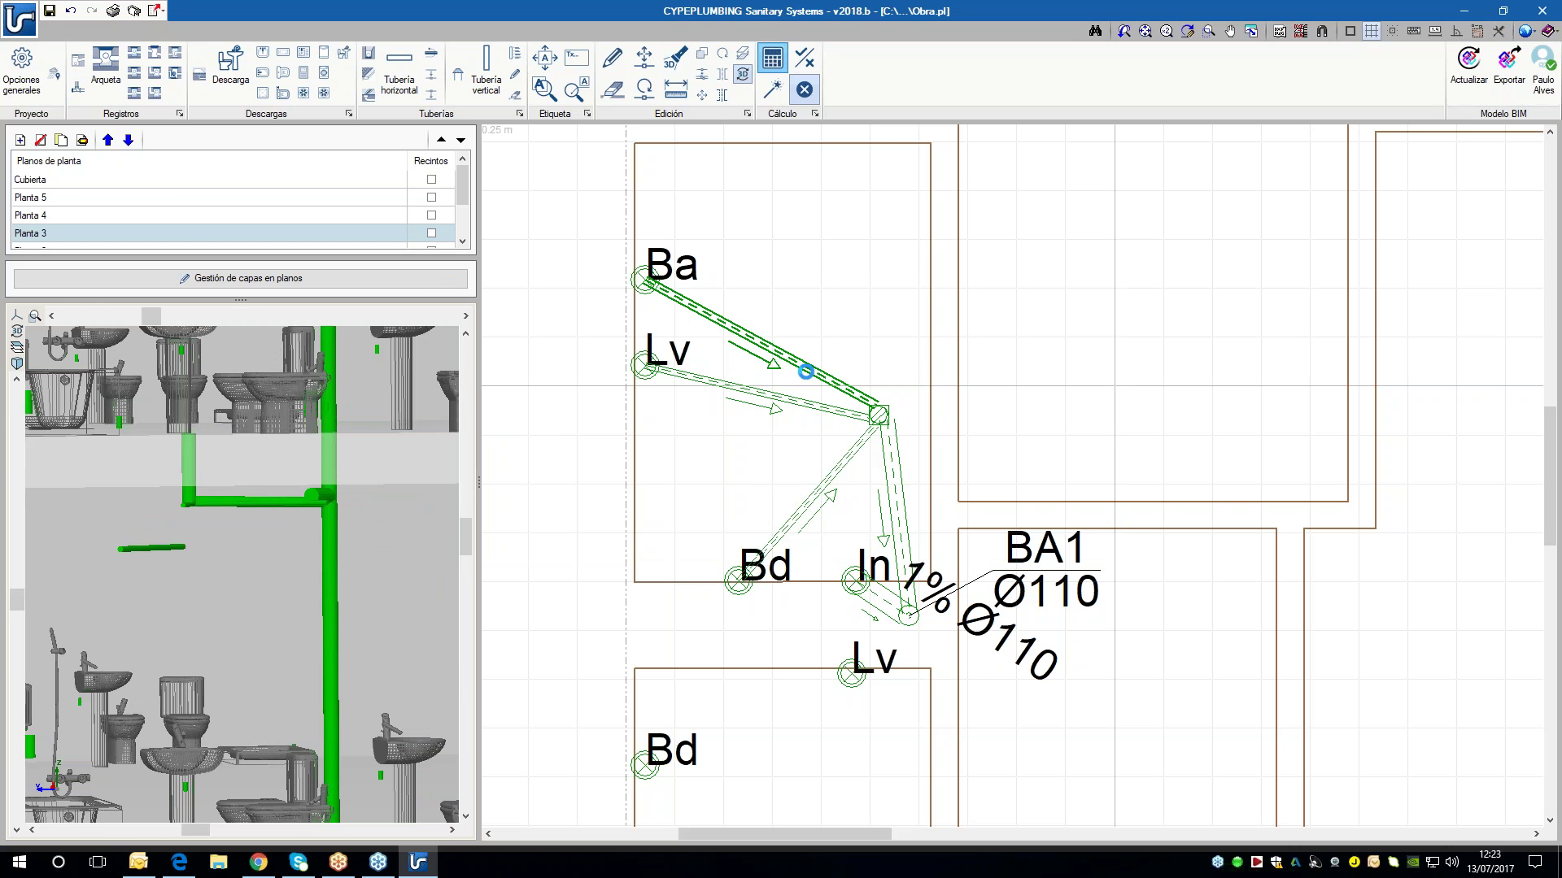
- Examine the bathtub branch, its siphonic trap and the collector branch to downpipe BA1 on plan and in the 3D view
{"action": "mouse_move", "coordinate": [647, 281]}
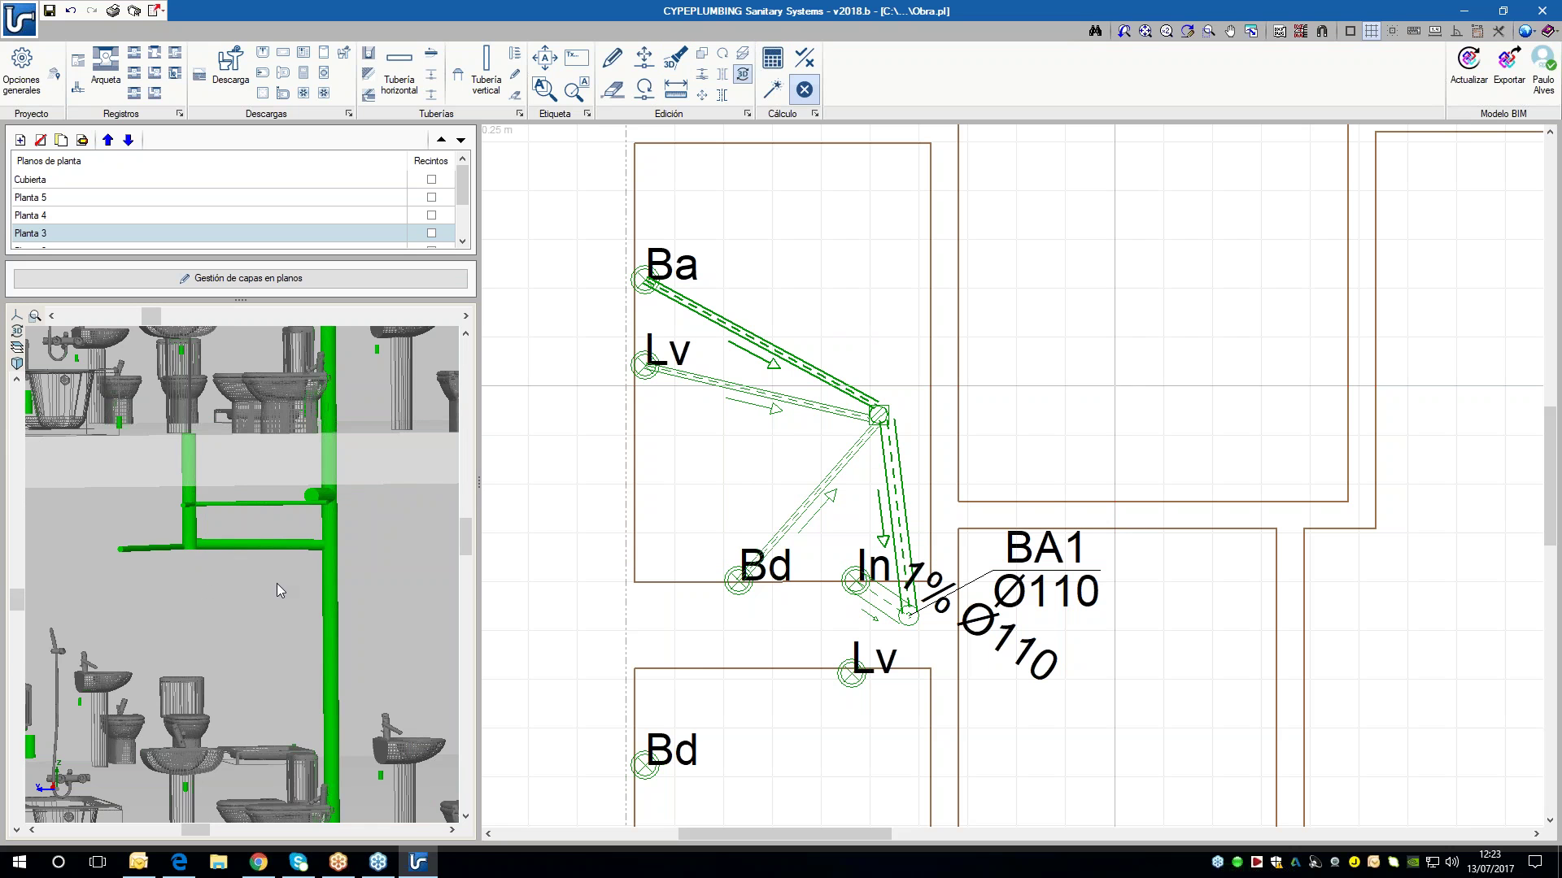
{"action": "mouse_move", "coordinate": [763, 355]}
{"action": "middle_click_drag", "start_coordinate": [261, 544], "coordinate": [229, 495]}
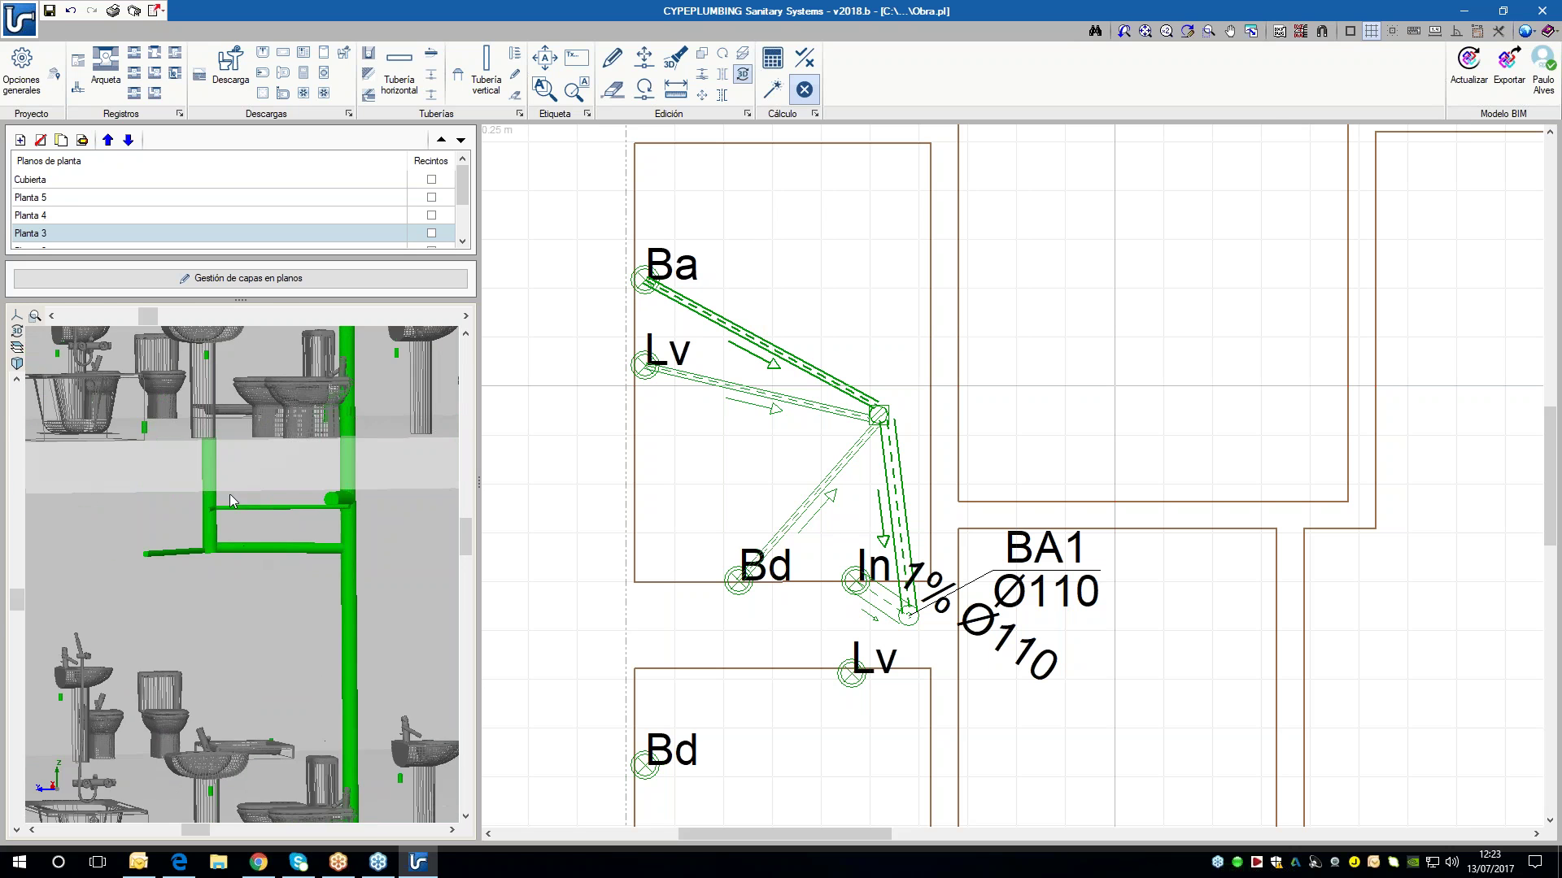
{"action": "mouse_move", "coordinate": [848, 410]}
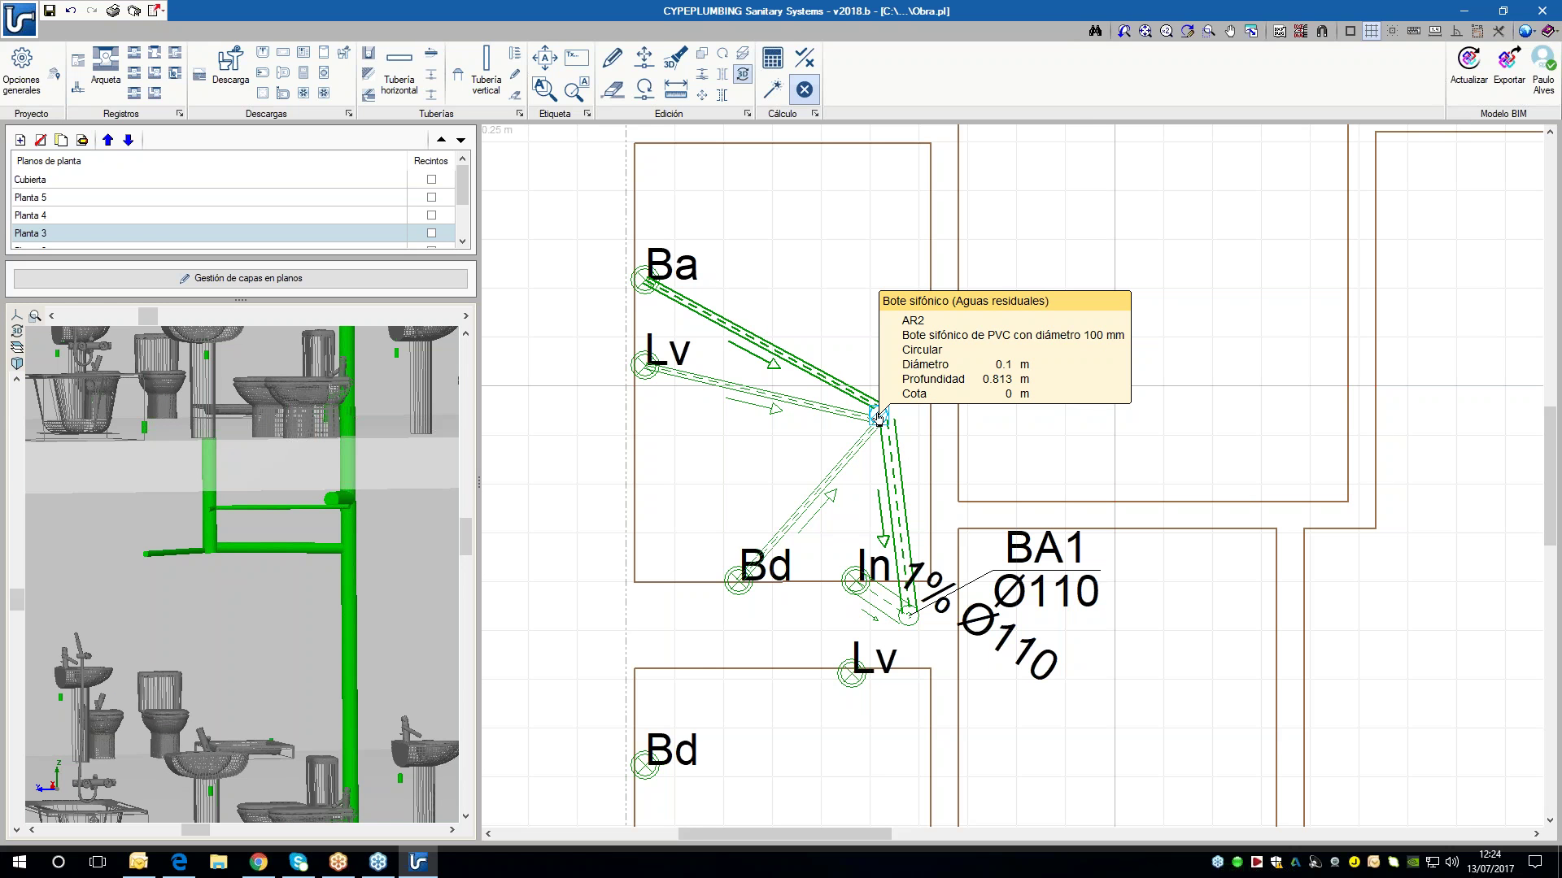
{"action": "mouse_move", "coordinate": [895, 573]}
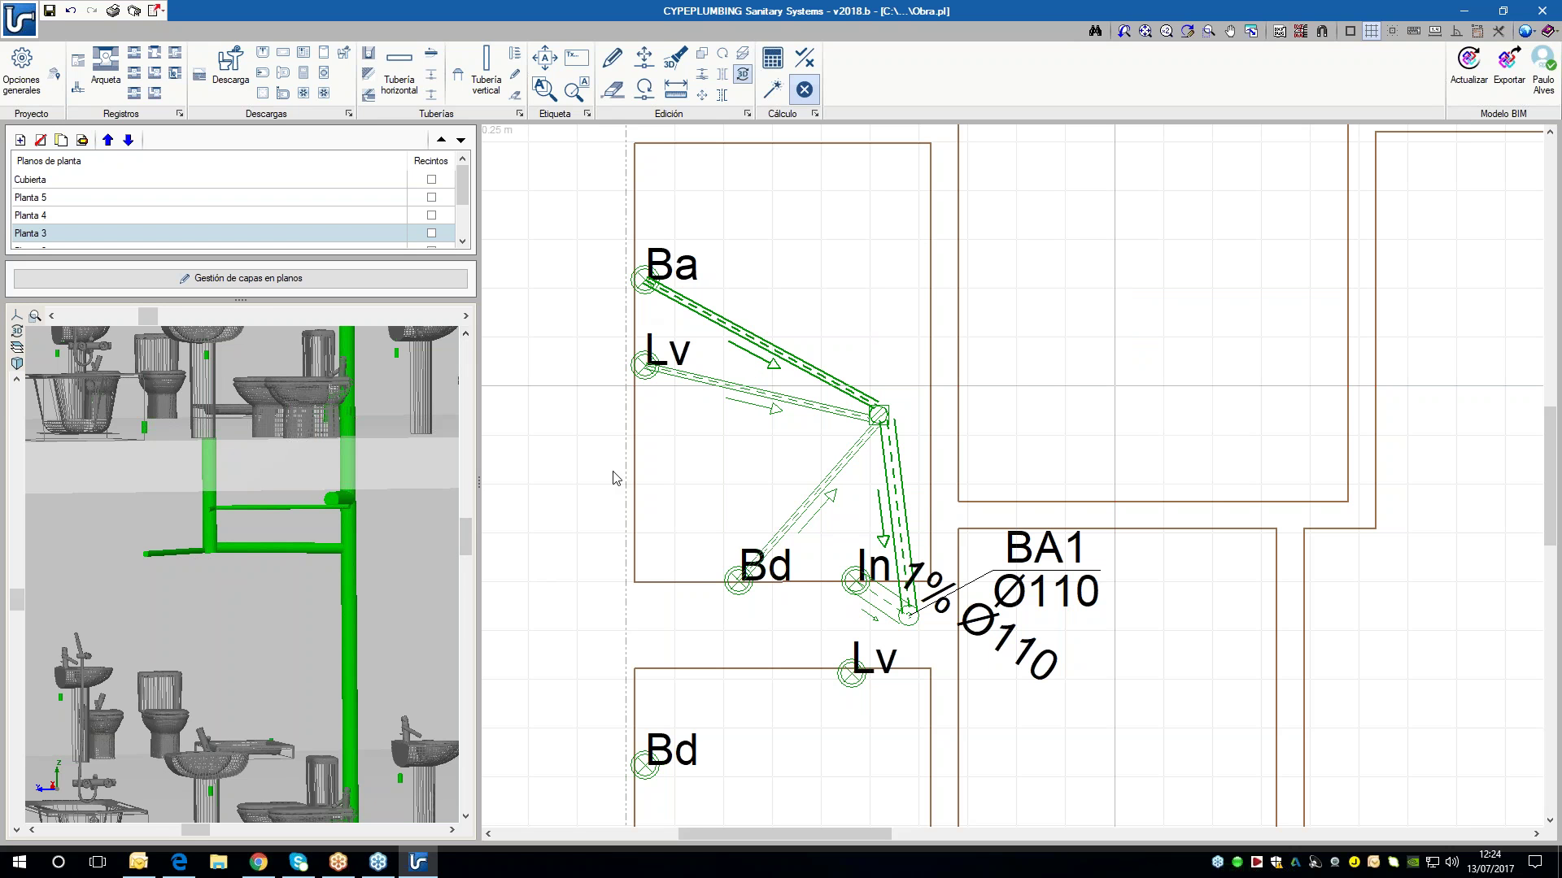
{"action": "scroll", "coordinate": [354, 510], "scroll_direction": "down", "scroll_amount": 3}
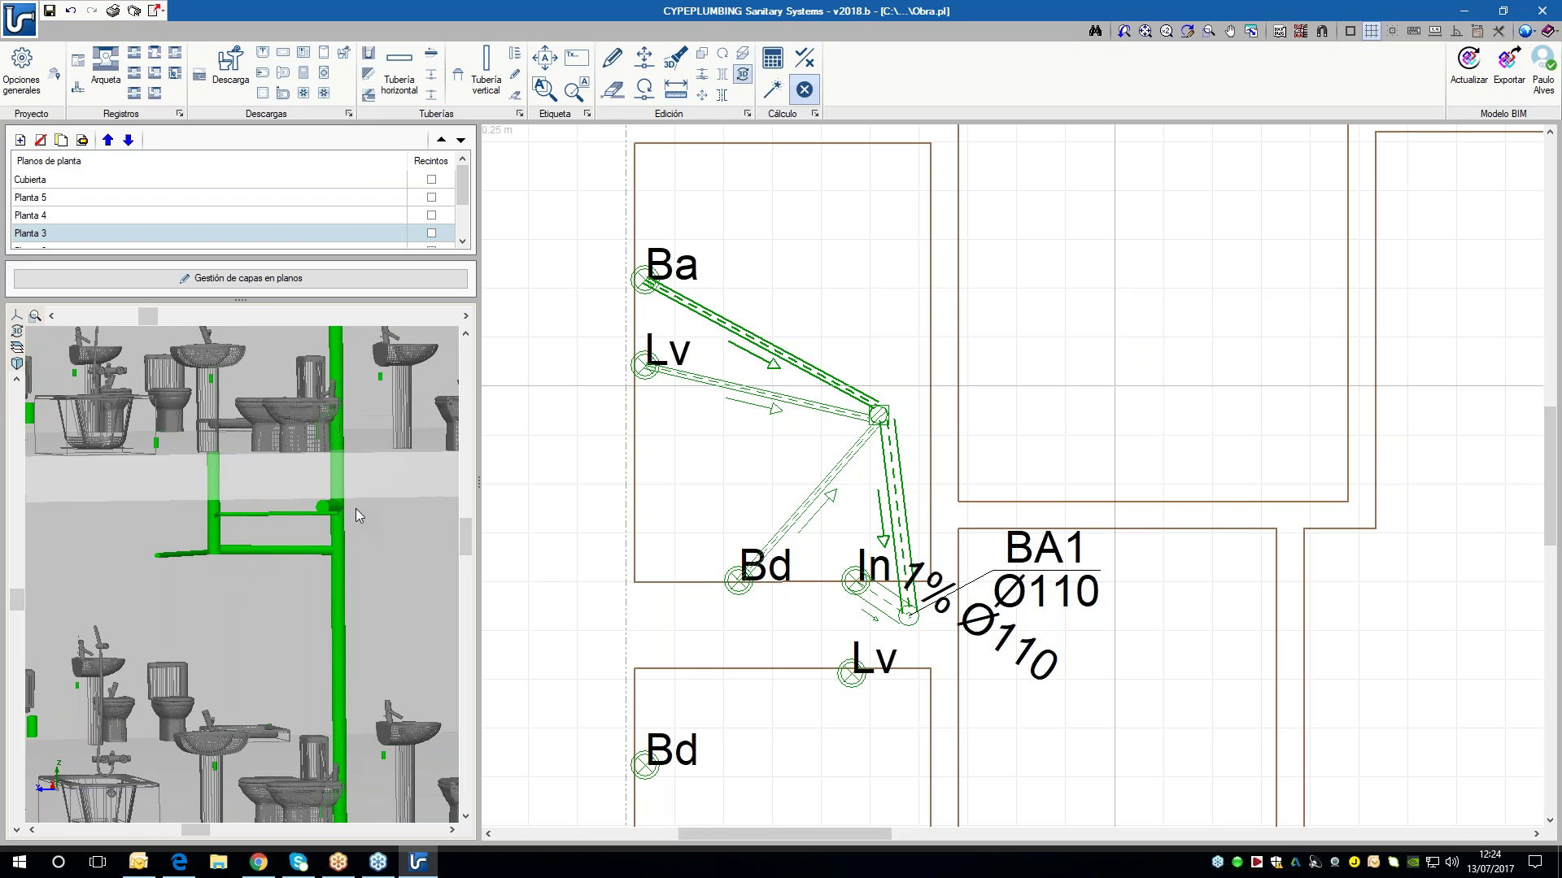
{"action": "mouse_move", "coordinate": [351, 508]}
{"action": "middle_mouse_down"}
{"action": "mouse_move", "coordinate": [348, 532]}
{"action": "mouse_move", "coordinate": [349, 514]}
{"action": "middle_mouse_up"}
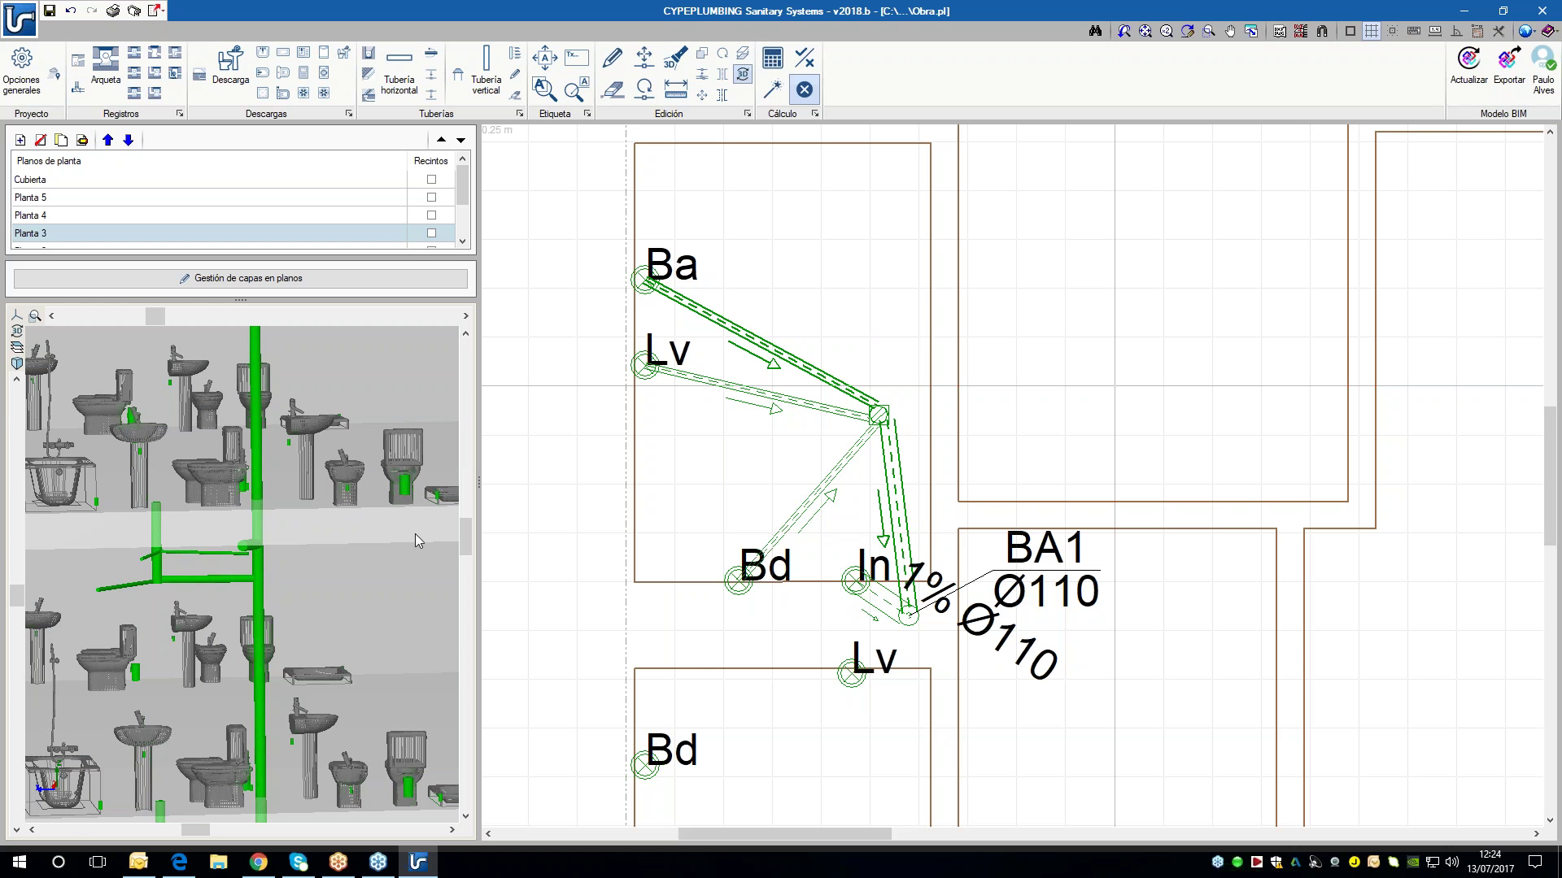
{"action": "middle_click_drag", "start_coordinate": [341, 602], "coordinate": [342, 607]}
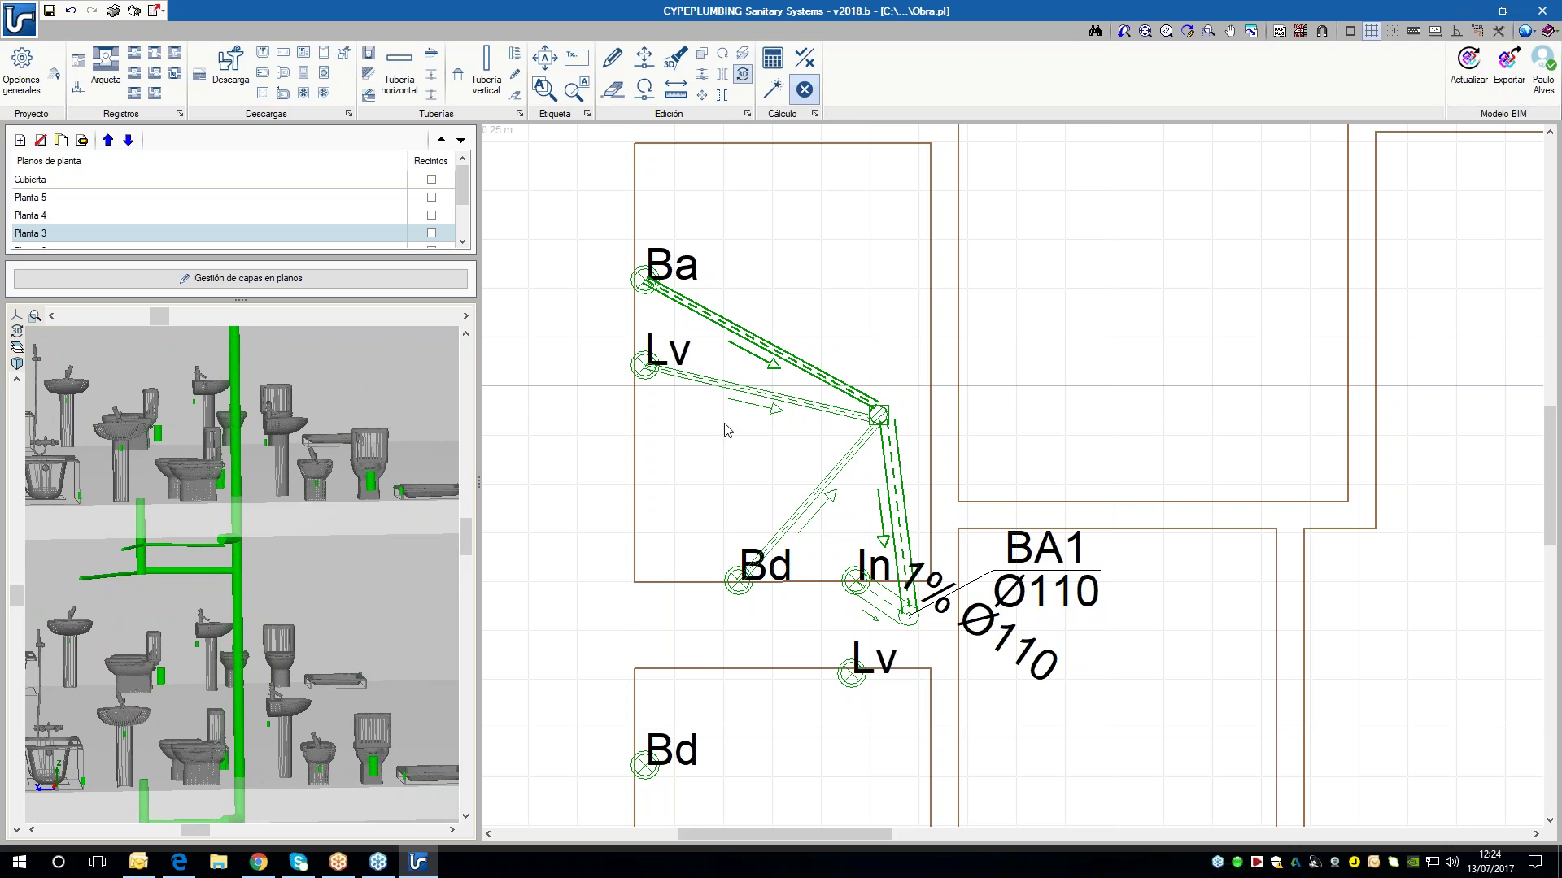
- Generate the wastewater network report (Red de aguas residuales), review its pipe, downpipe and siphonic trap tables, and close it
{"action": "left_click", "coordinate": [115, 11]}
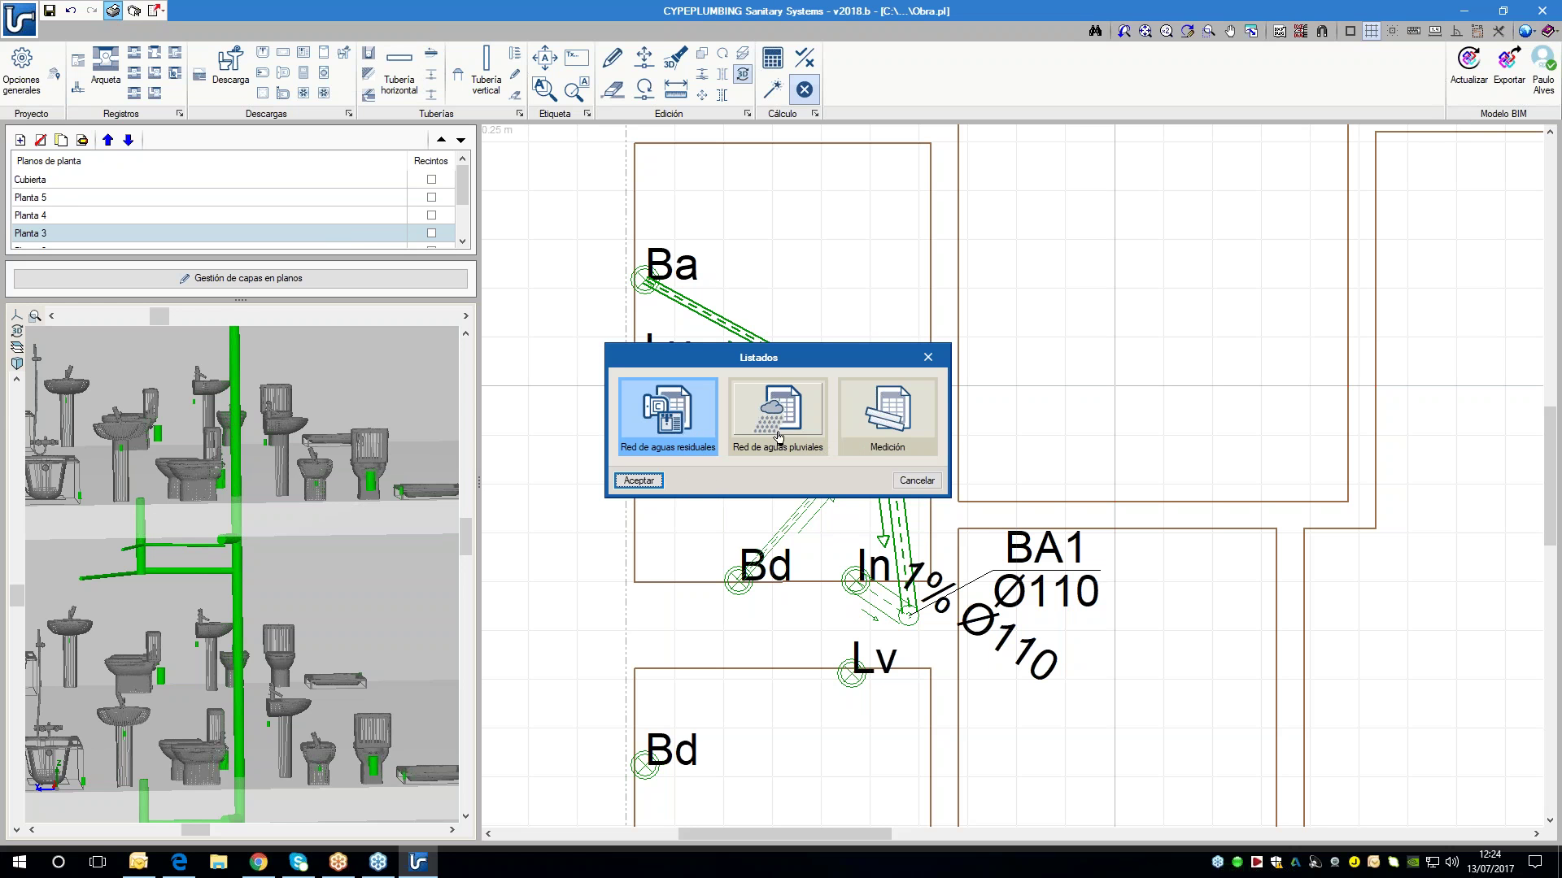
{"action": "left_click", "coordinate": [651, 480]}
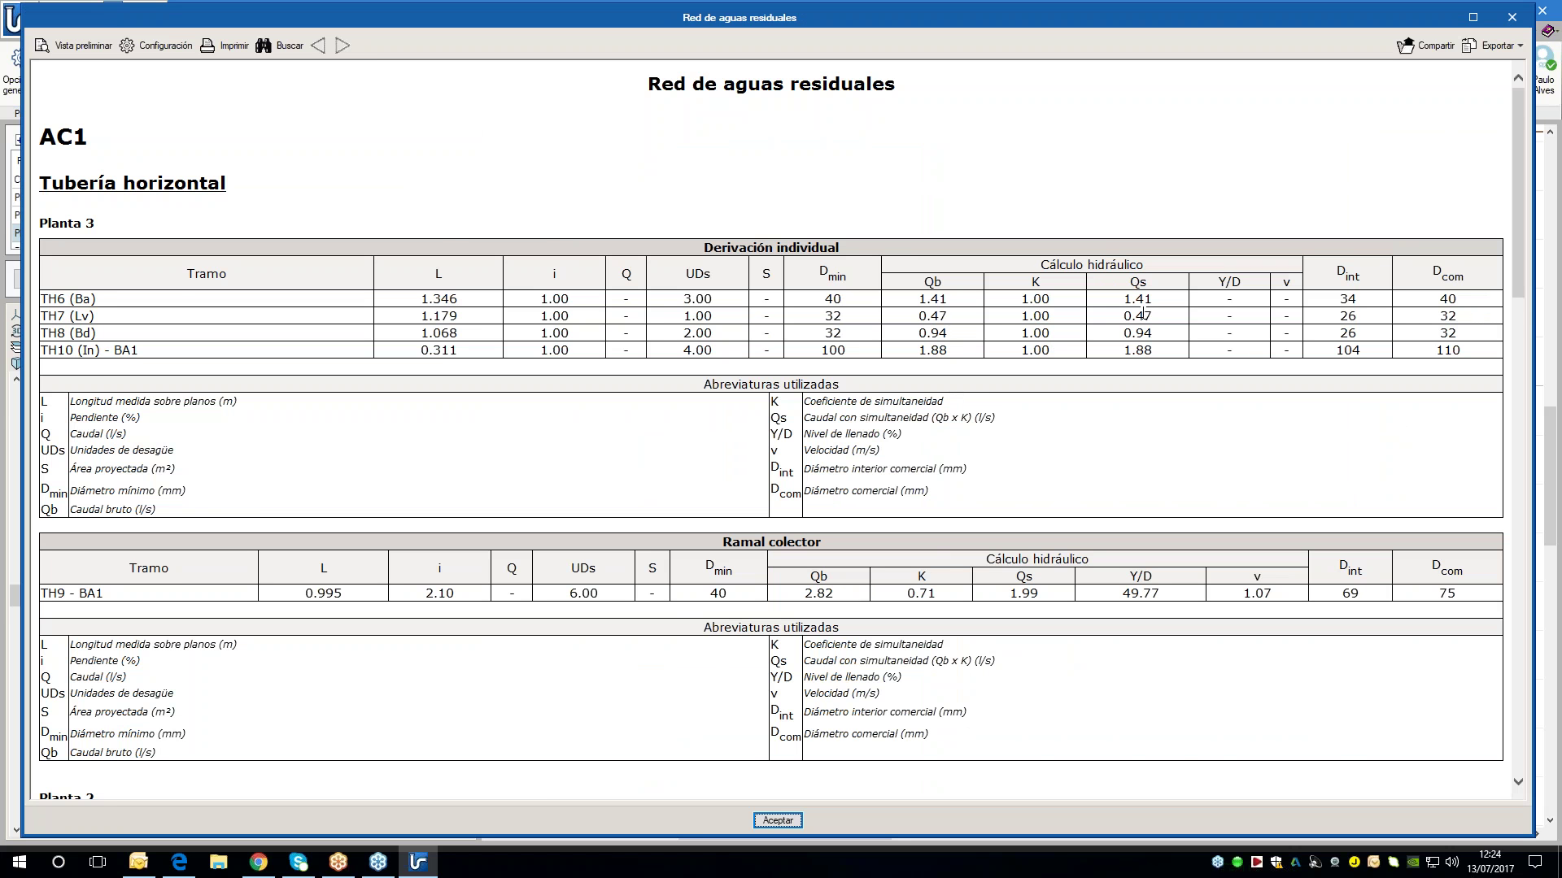
{"action": "scroll", "coordinate": [1098, 500], "scroll_direction": "down", "scroll_amount": 3}
{"action": "scroll", "coordinate": [1098, 502], "scroll_direction": "down", "scroll_amount": 10}
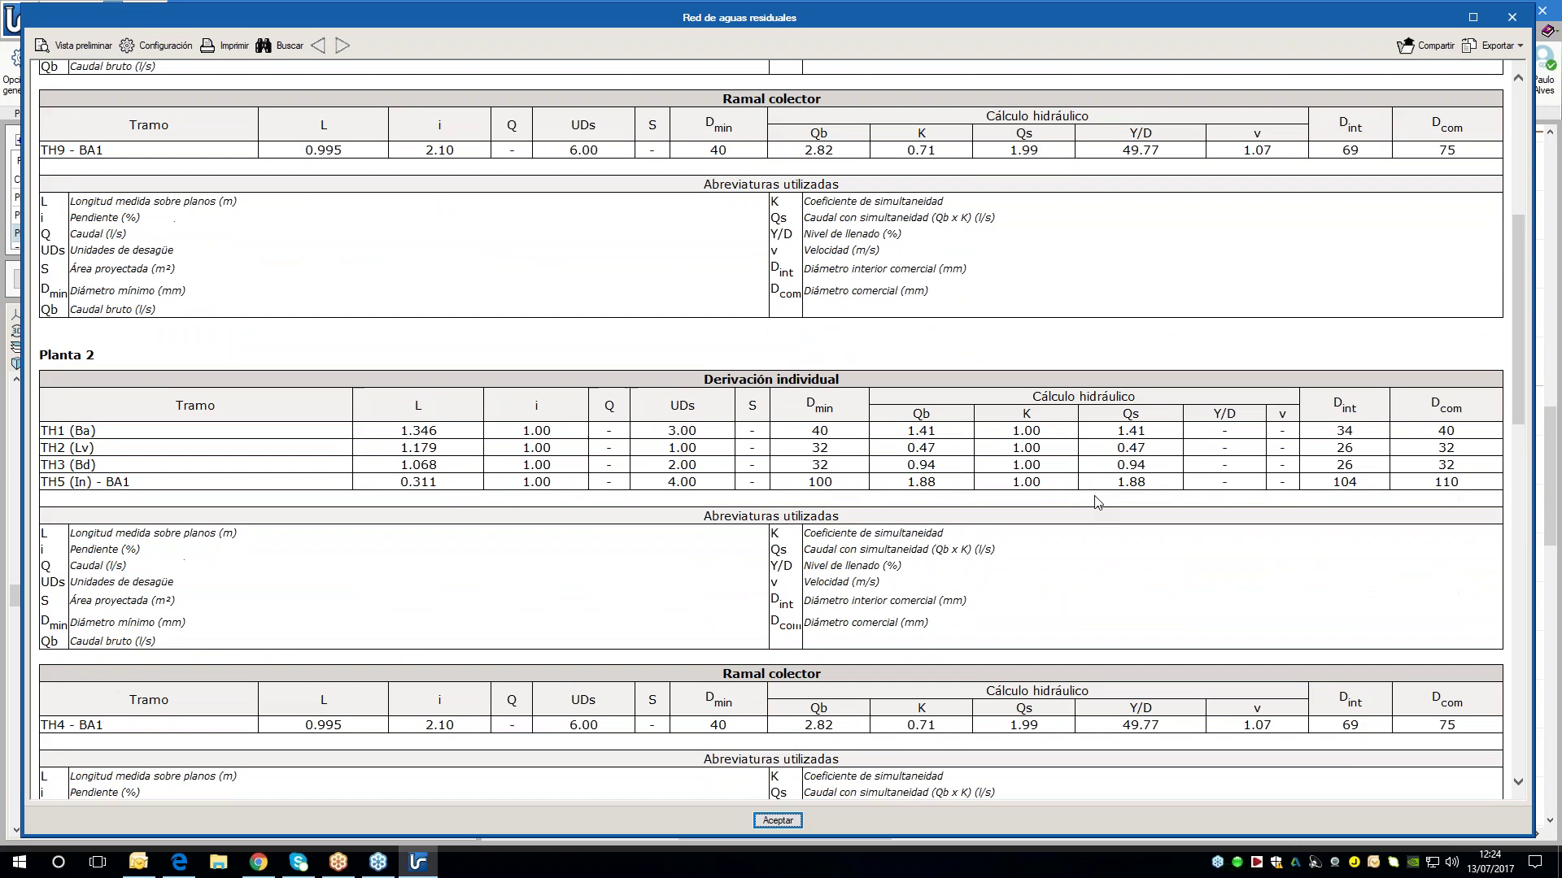
{"action": "scroll", "coordinate": [1098, 502], "scroll_direction": "down", "scroll_amount": 20}
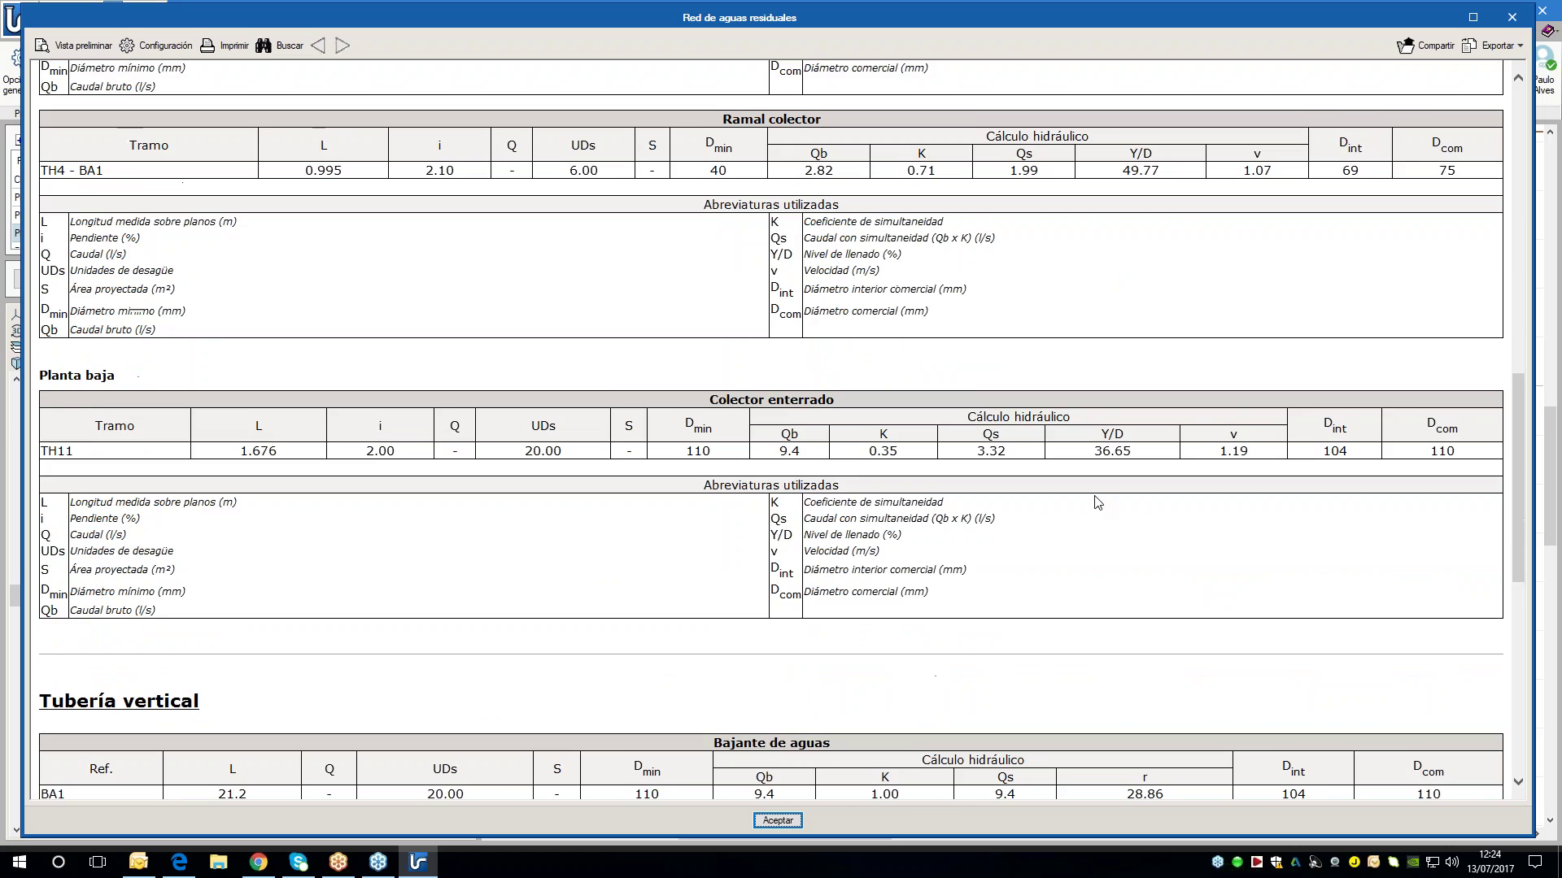
{"action": "scroll", "coordinate": [1090, 504], "scroll_direction": "down", "scroll_amount": 4}
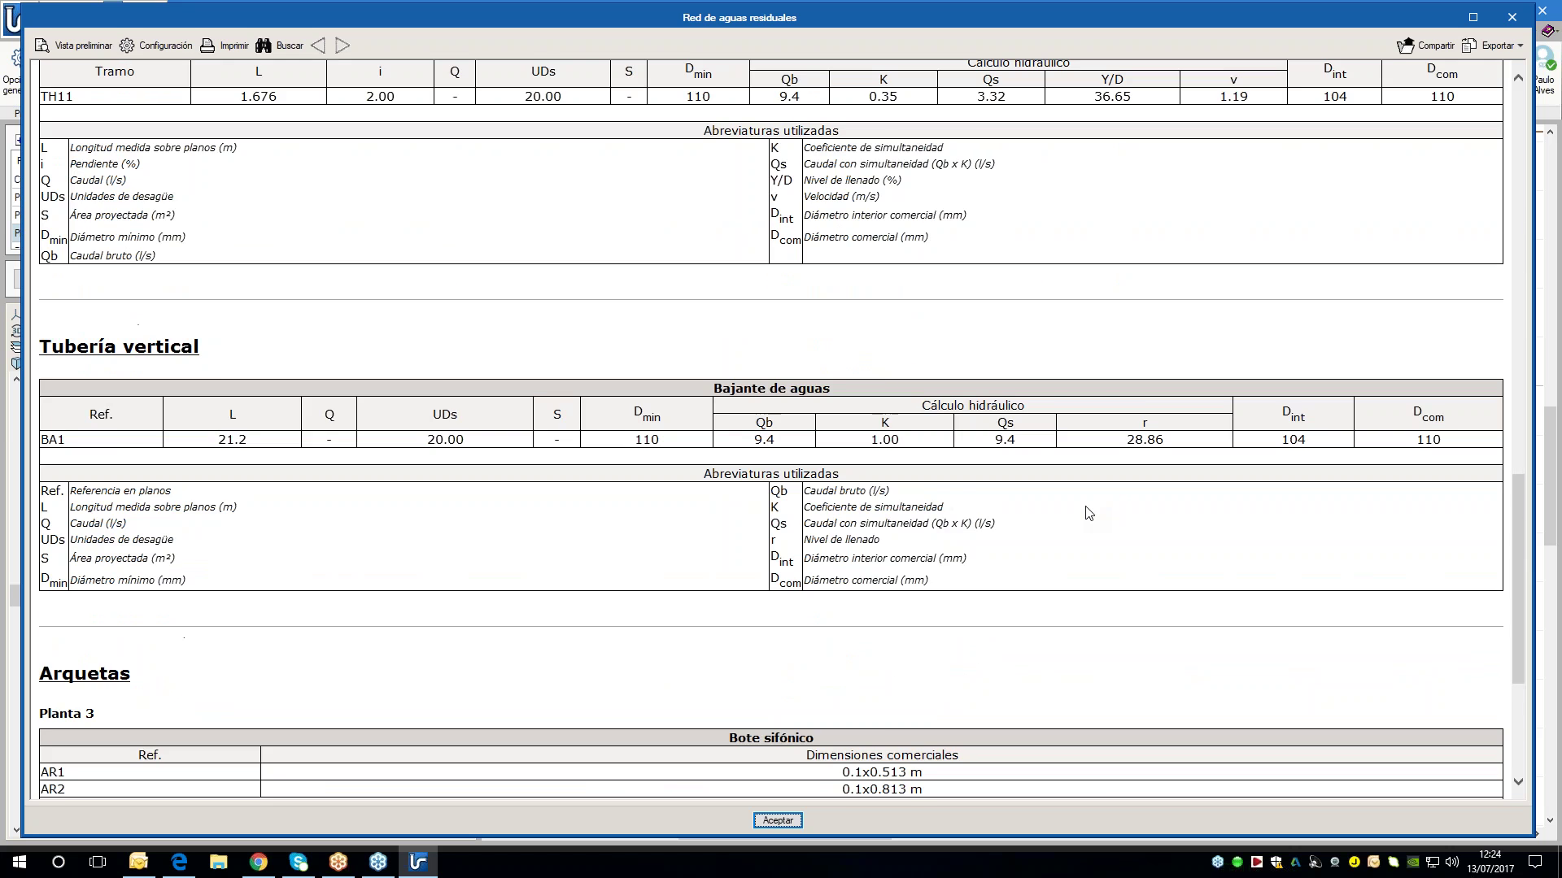
{"action": "scroll", "coordinate": [1049, 456], "scroll_direction": "up", "scroll_amount": 7}
{"action": "scroll", "coordinate": [962, 506], "scroll_direction": "down", "scroll_amount": 15}
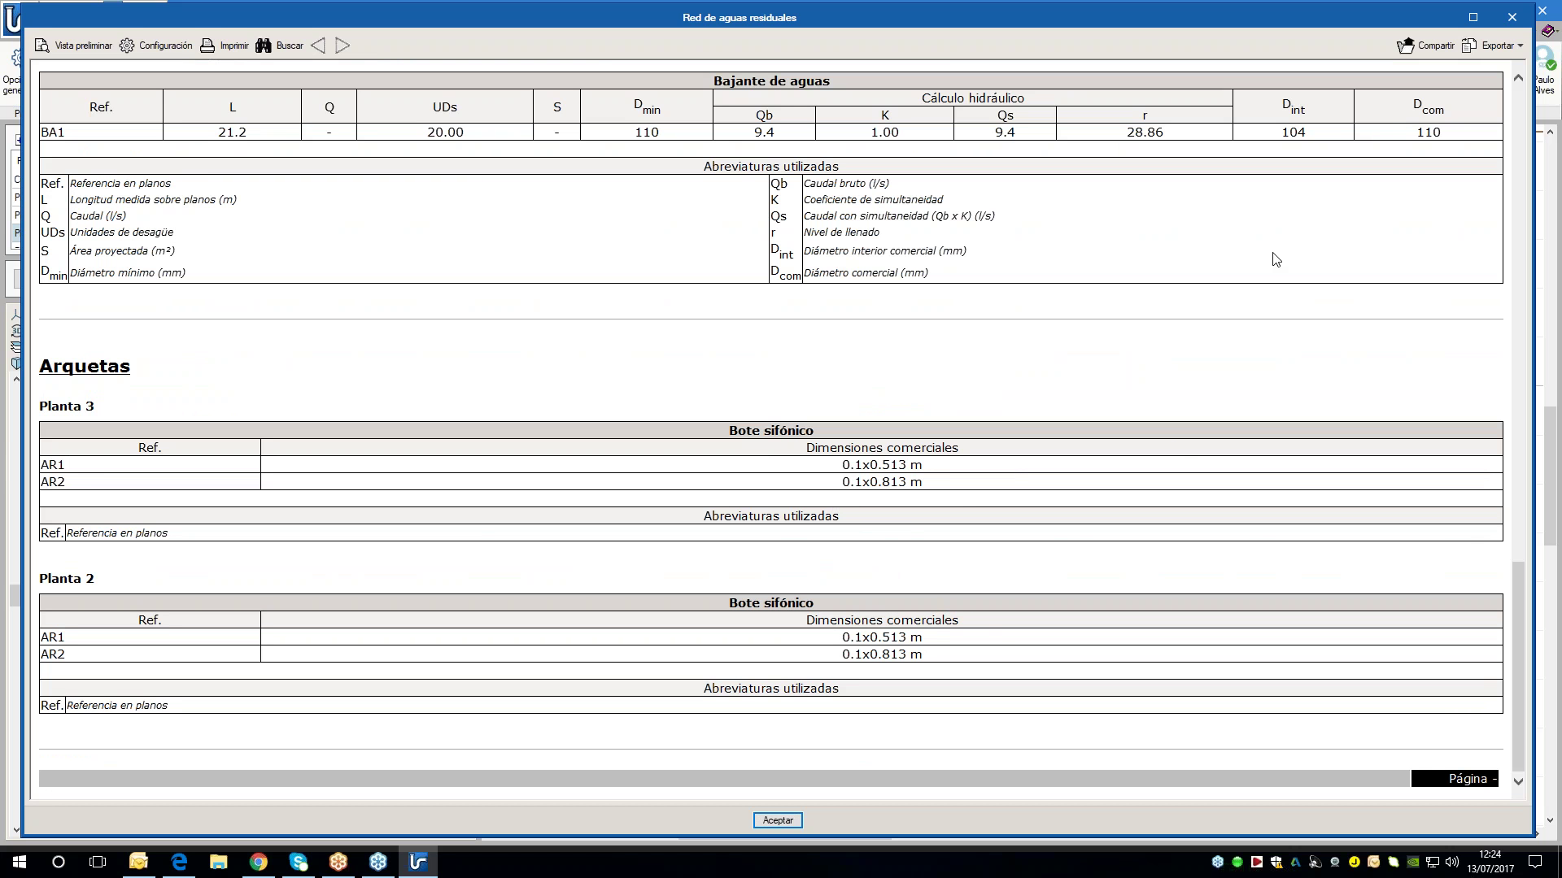
{"action": "left_click", "coordinate": [1510, 17]}
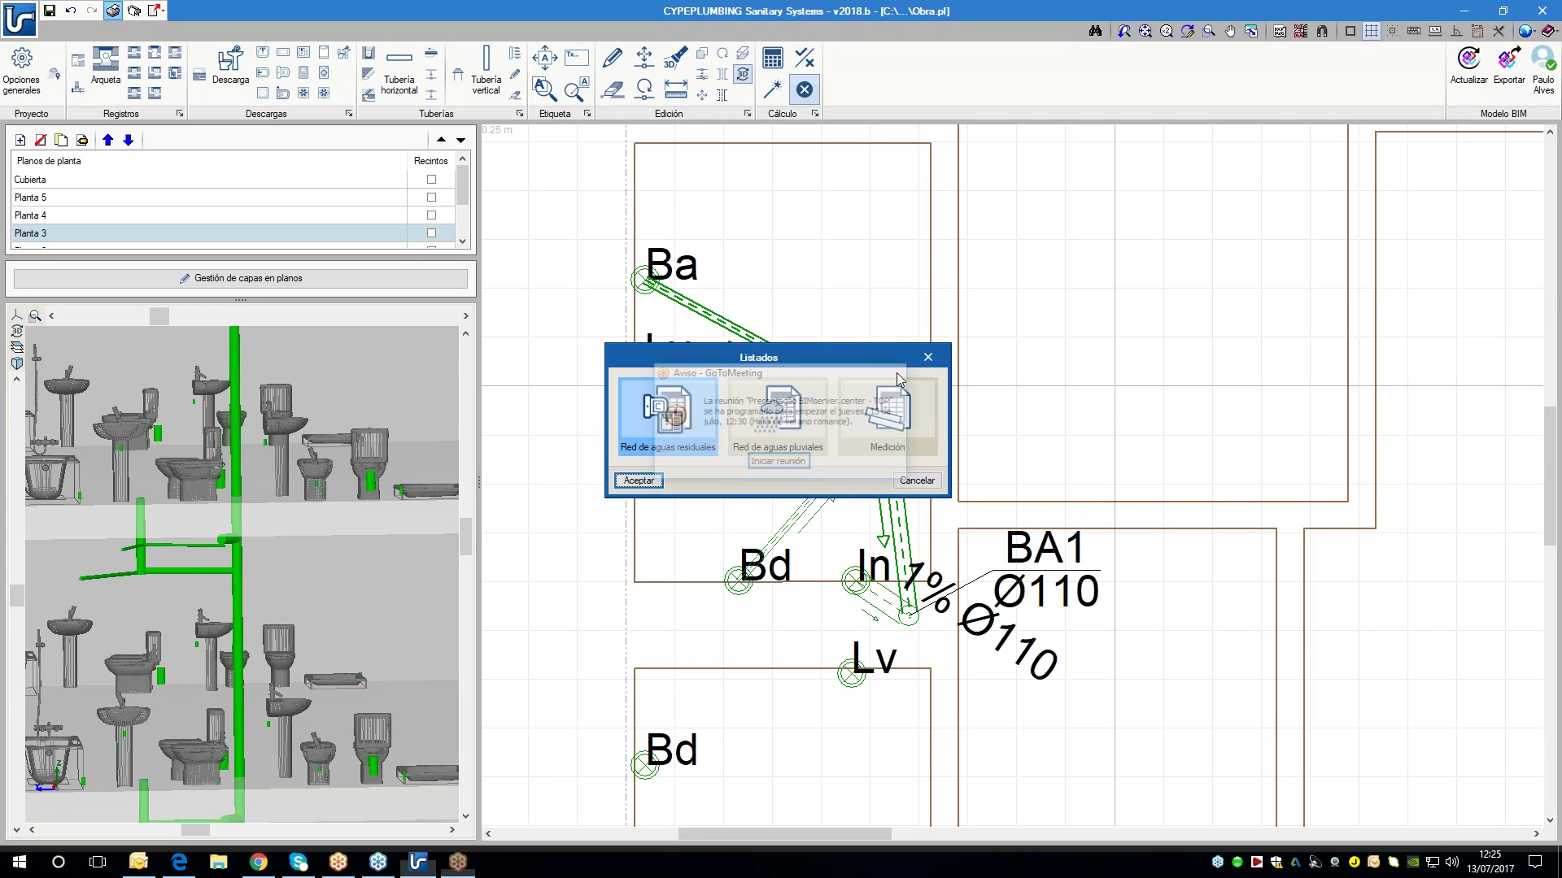
- Generate the quantities report (Medición), look through its materials tables, and close the report and the report selection
{"action": "left_click", "coordinate": [886, 431]}
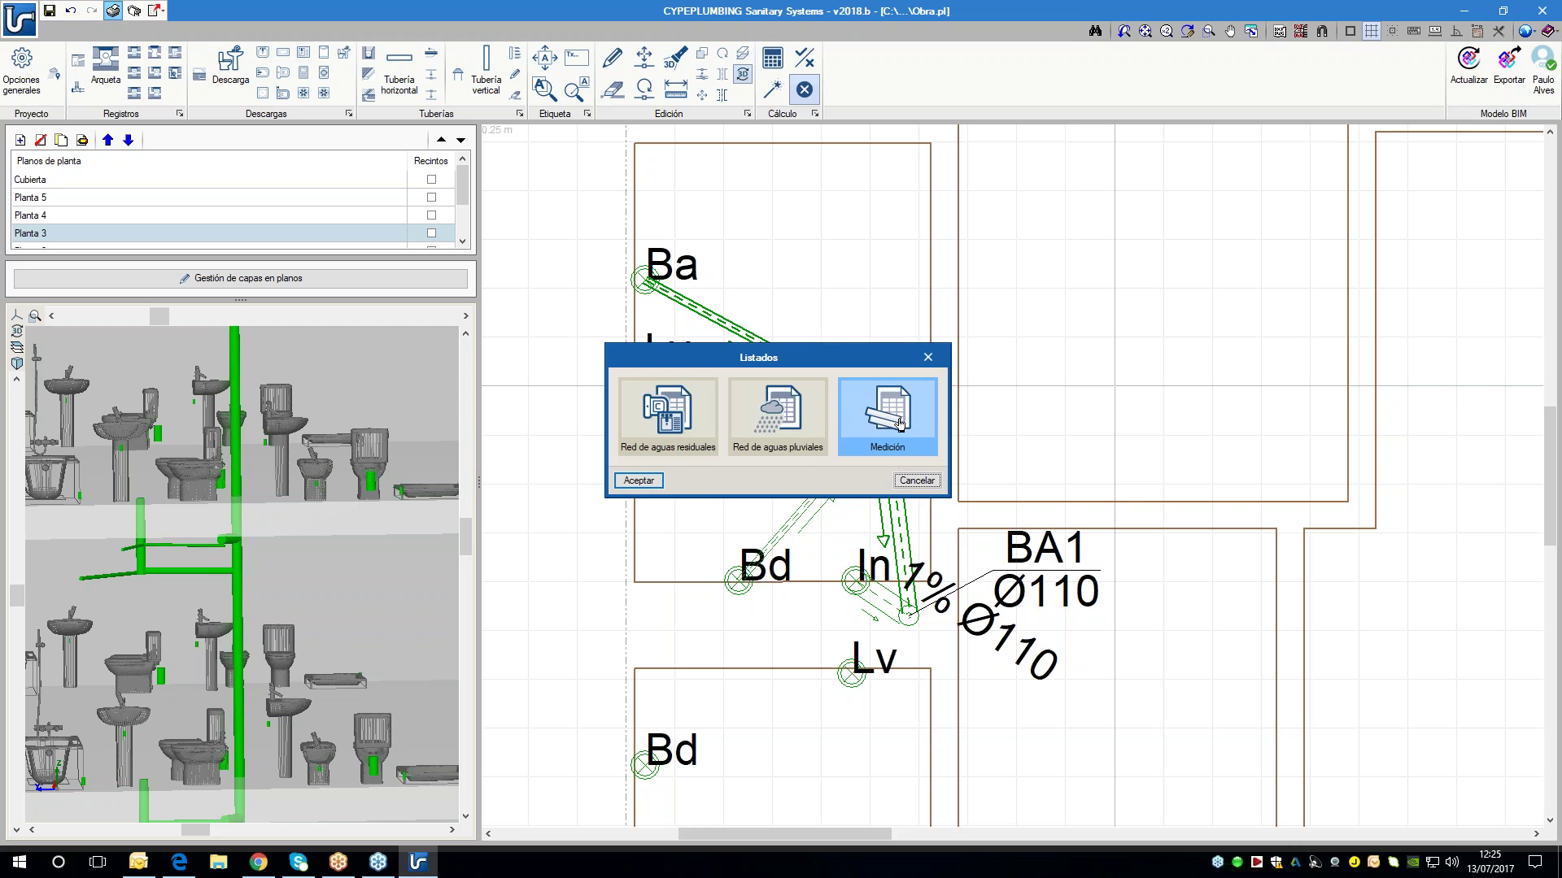
{"action": "left_click", "coordinate": [659, 481]}
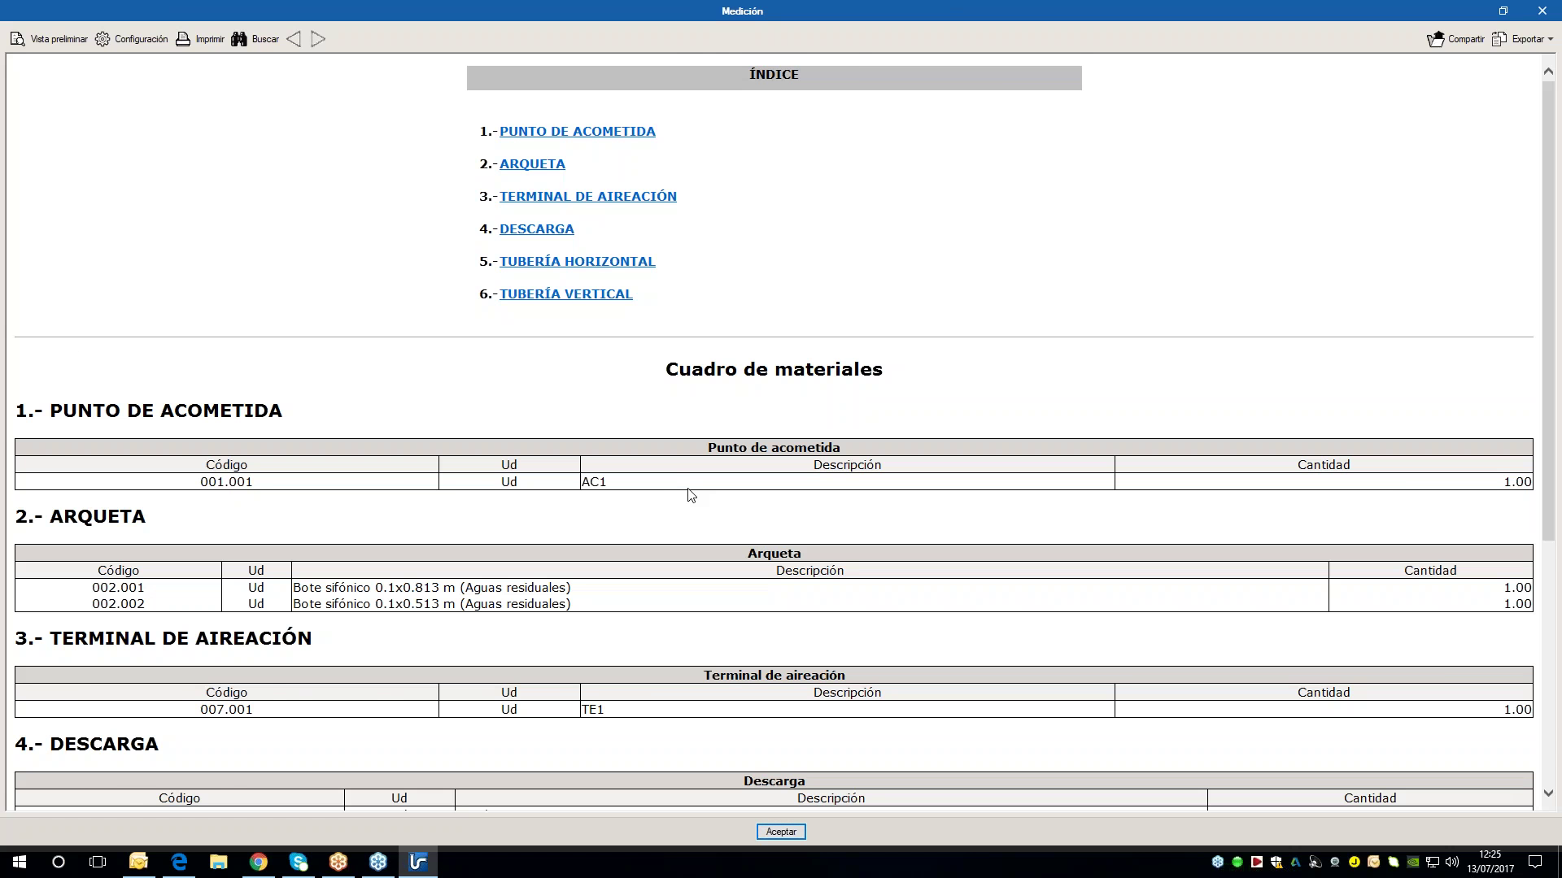
{"action": "scroll", "coordinate": [691, 495], "scroll_direction": "down", "scroll_amount": 5}
{"action": "scroll", "coordinate": [691, 501], "scroll_direction": "up", "scroll_amount": 6}
{"action": "scroll", "coordinate": [691, 504], "scroll_direction": "down", "scroll_amount": 6}
{"action": "left_click", "coordinate": [1541, 10]}
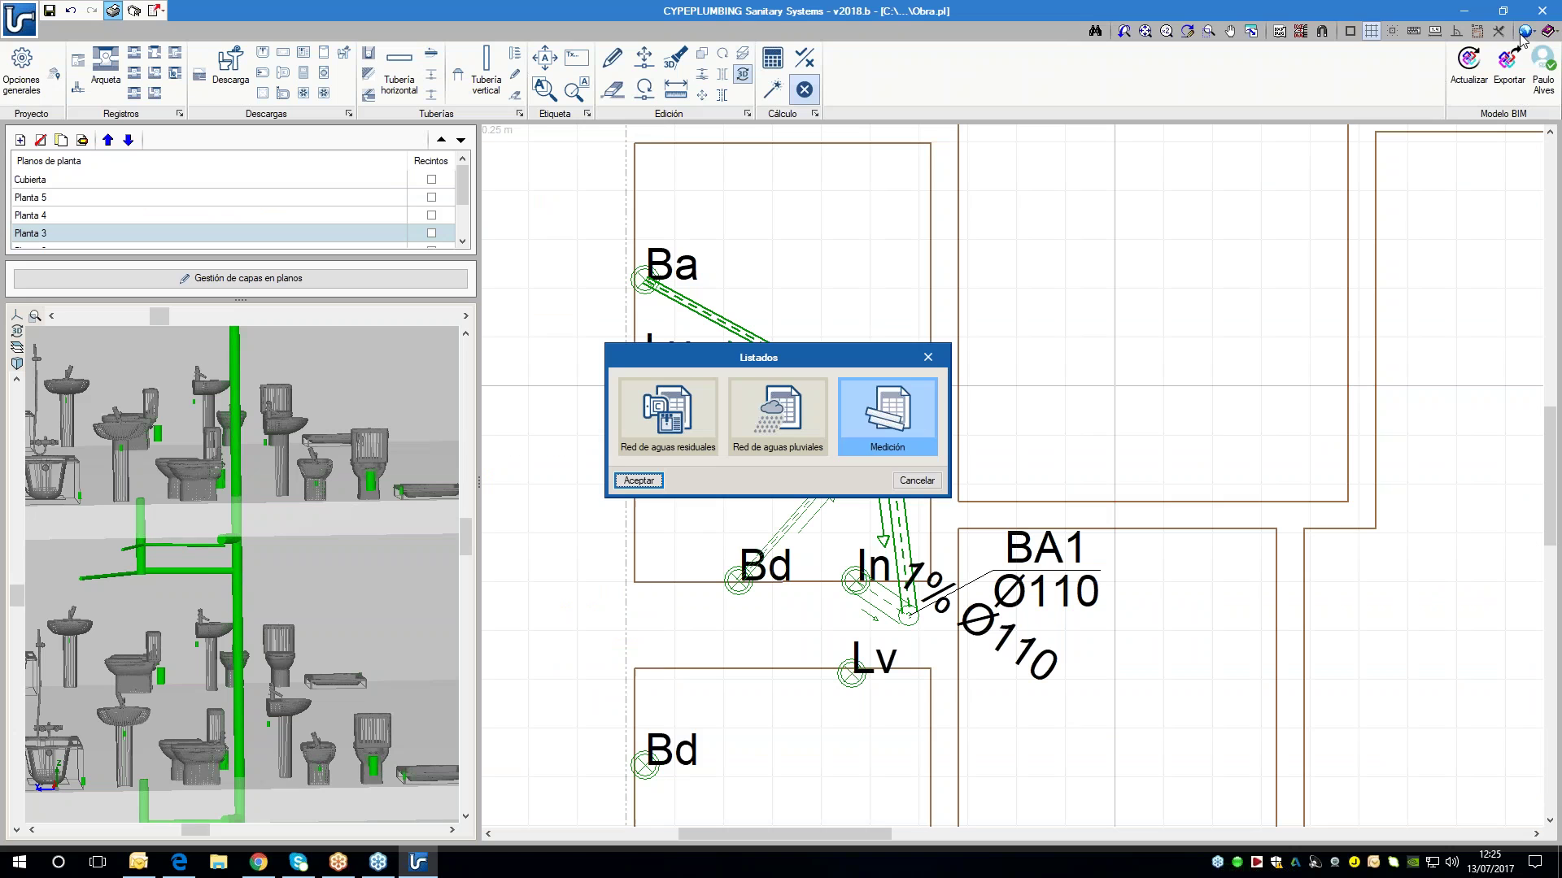
{"action": "left_click", "coordinate": [916, 480]}
- Export the installation to the BIM model as the IFC file "Plurifamiliar CYPEPLUMBING Sanitary Systems", keeping the attached description
{"action": "left_click", "coordinate": [156, 14]}
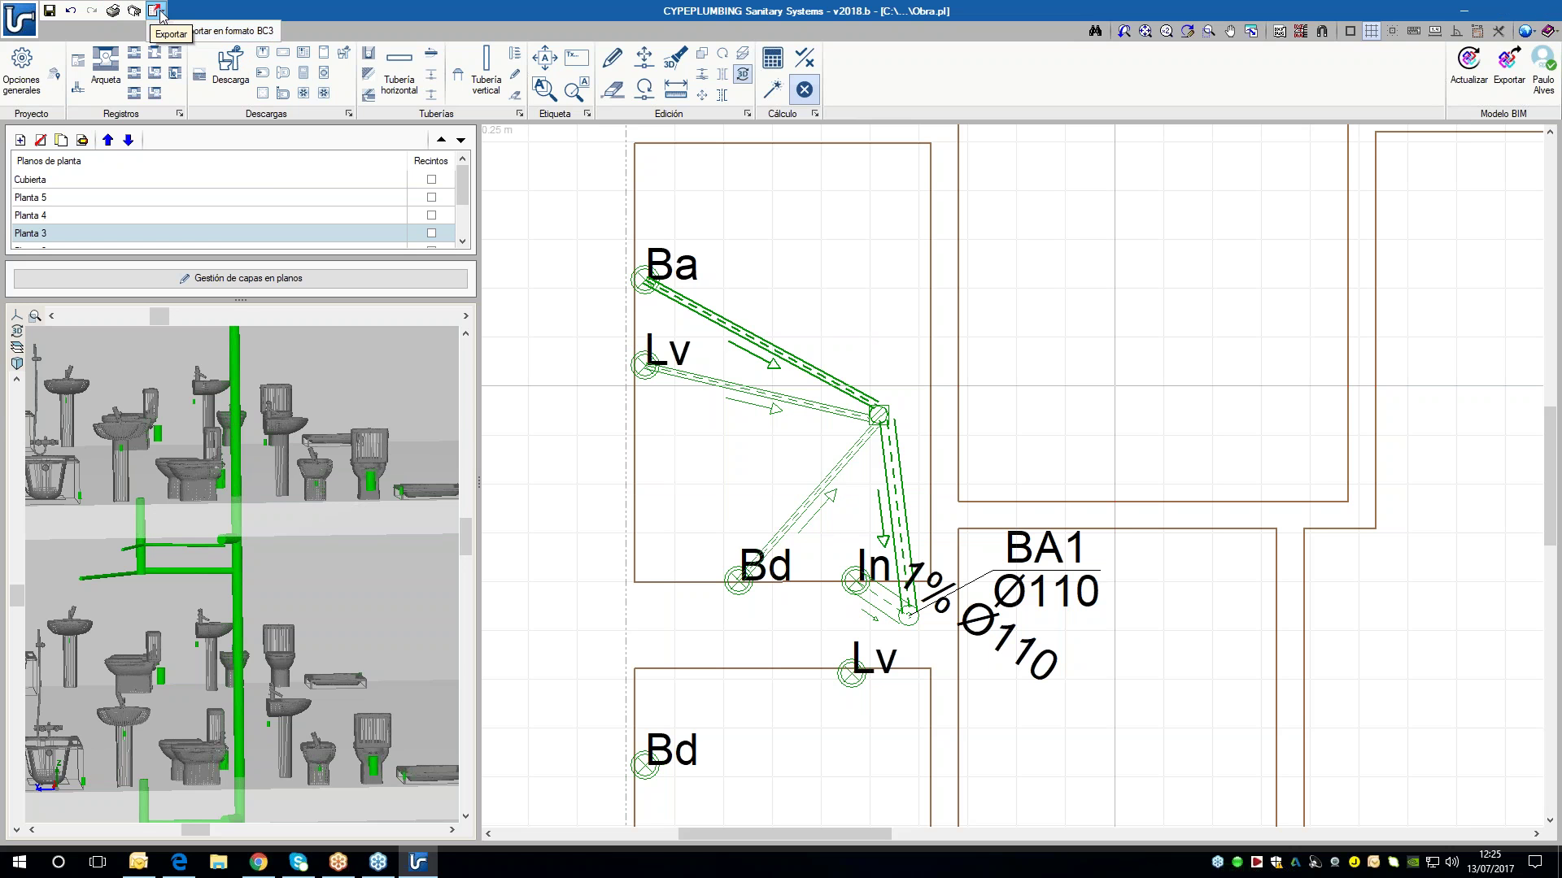
{"action": "left_click", "coordinate": [1509, 65]}
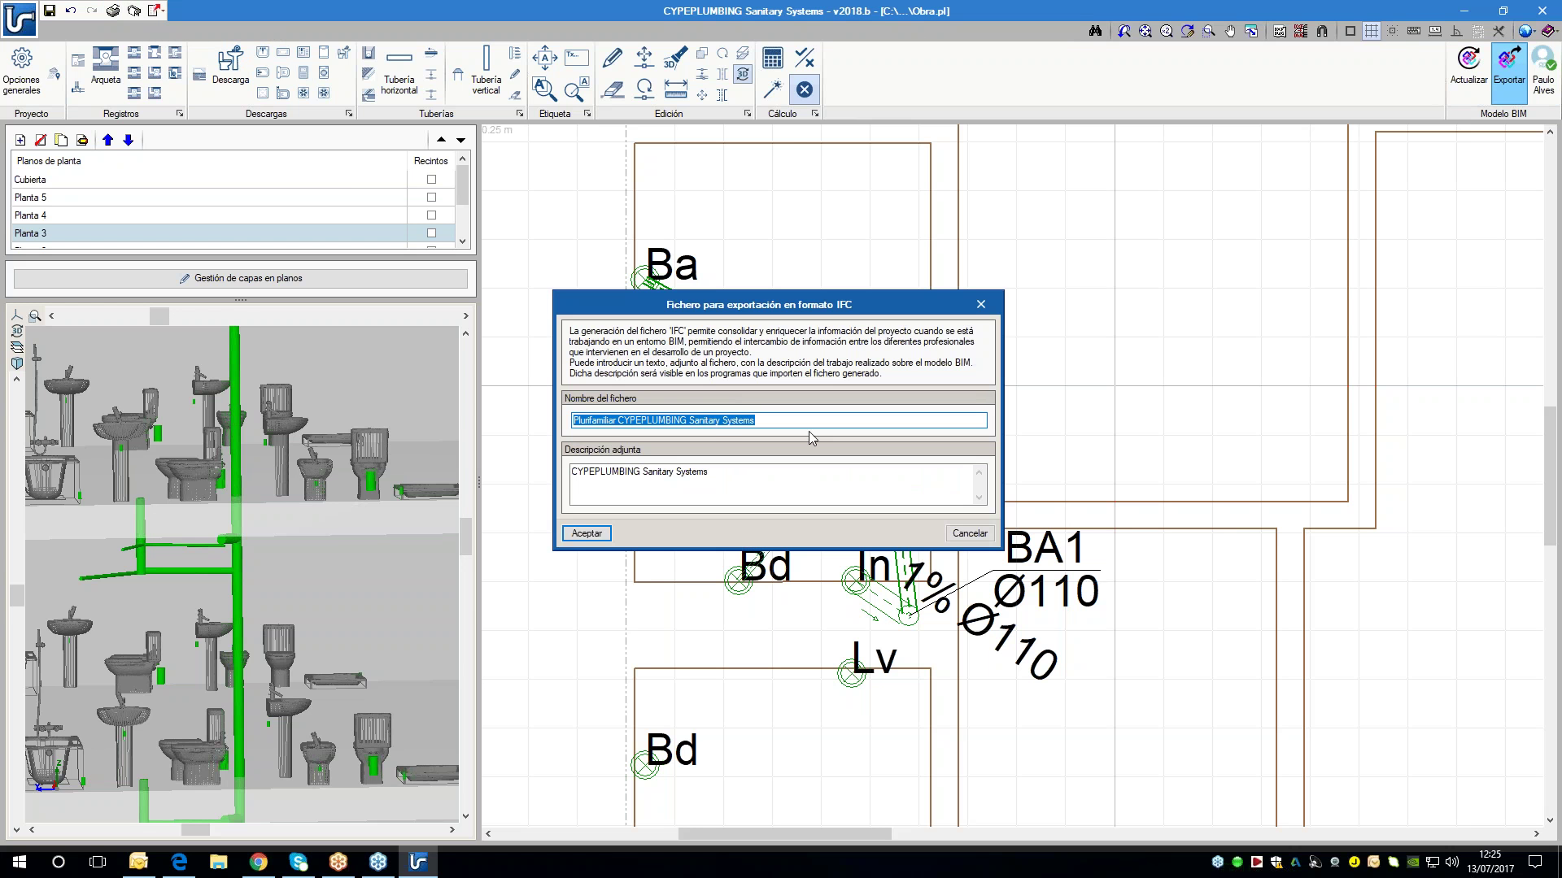
{"action": "left_click", "coordinate": [587, 533]}
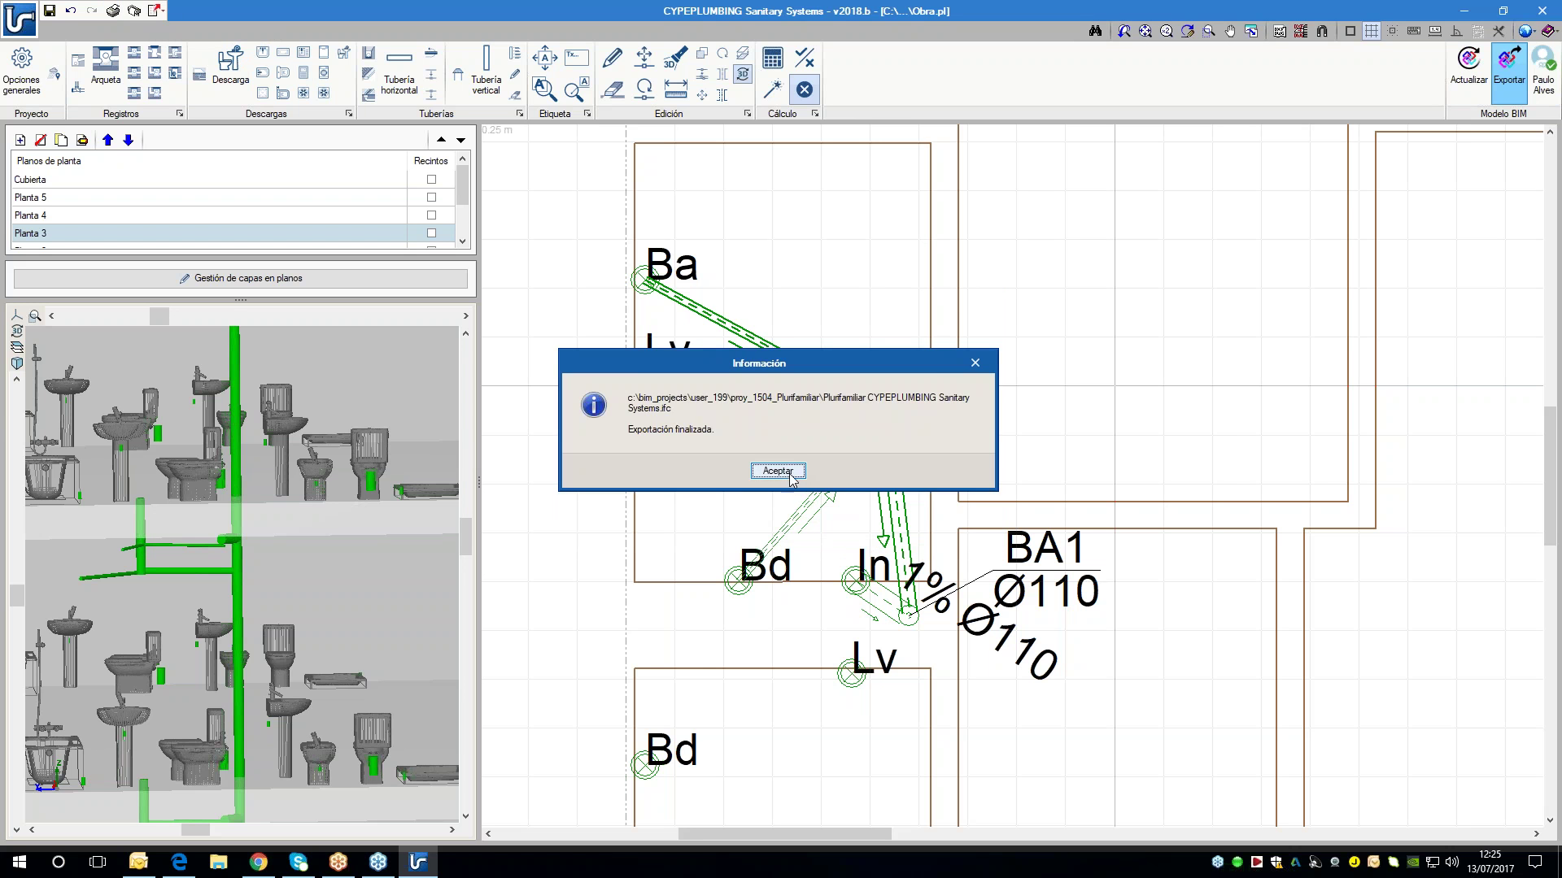
{"action": "left_click", "coordinate": [778, 471]}
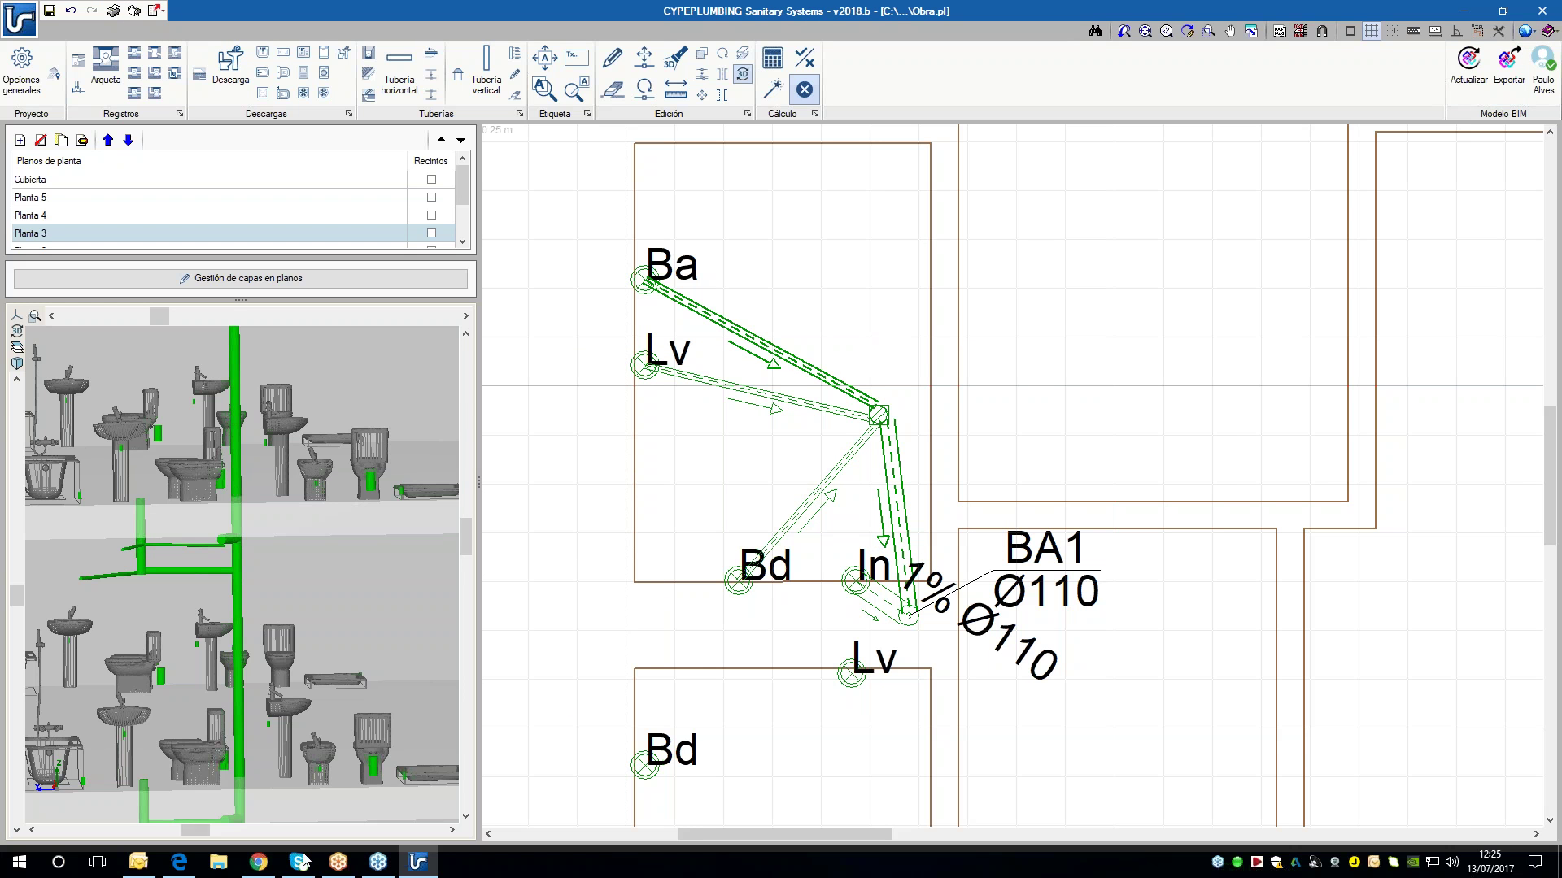
- Switch to Chrome, open the BIMserver.center projects list, and check which account the synchronization client is connected with
{"action": "left_click", "coordinate": [259, 862]}
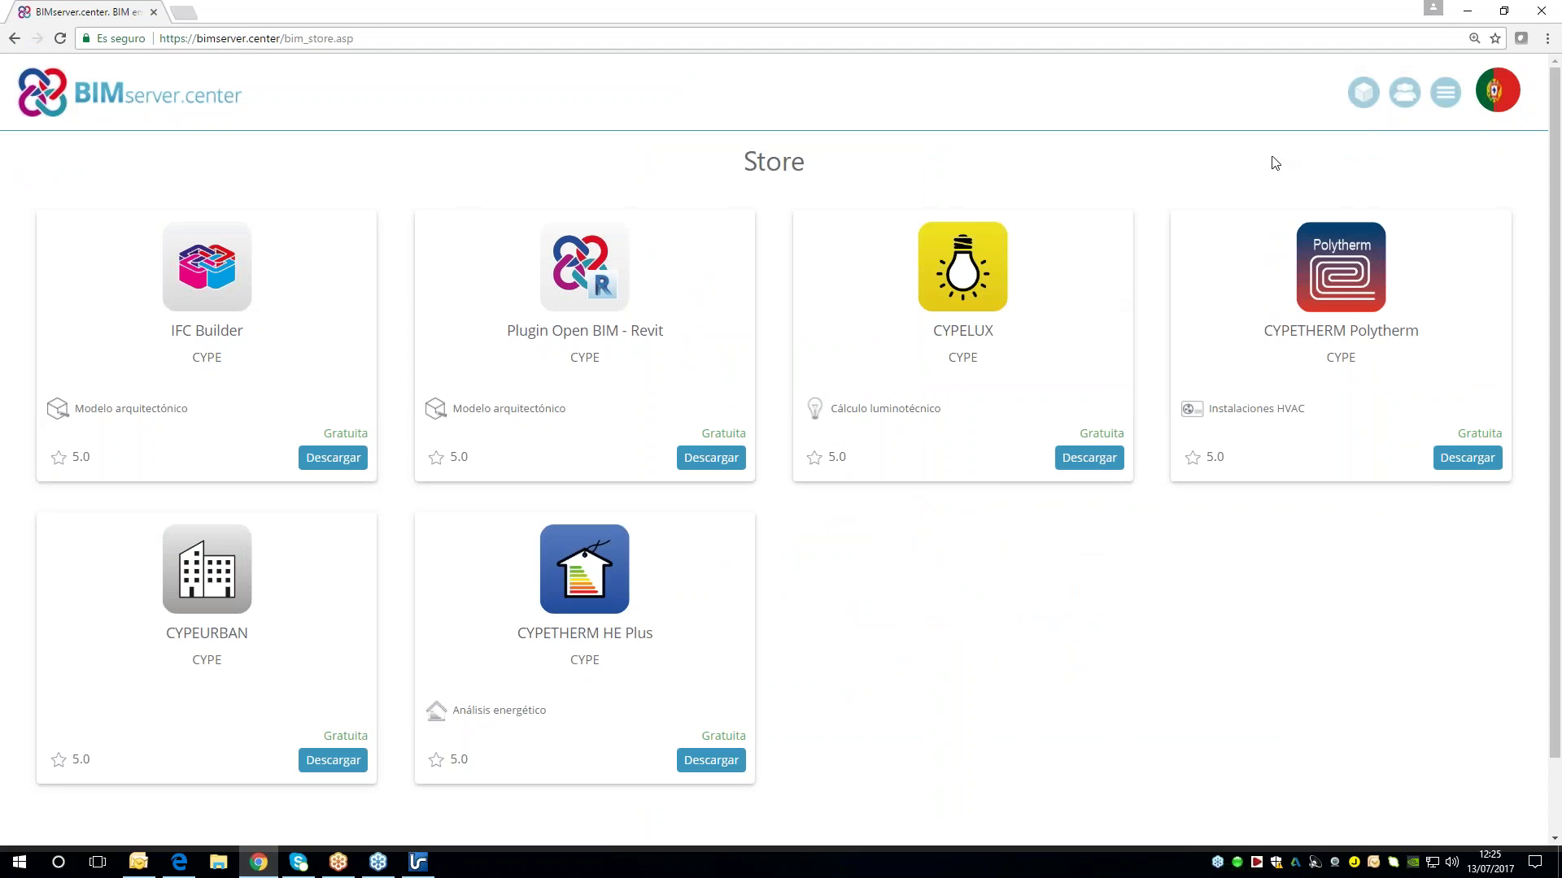
{"action": "left_click", "coordinate": [1363, 93]}
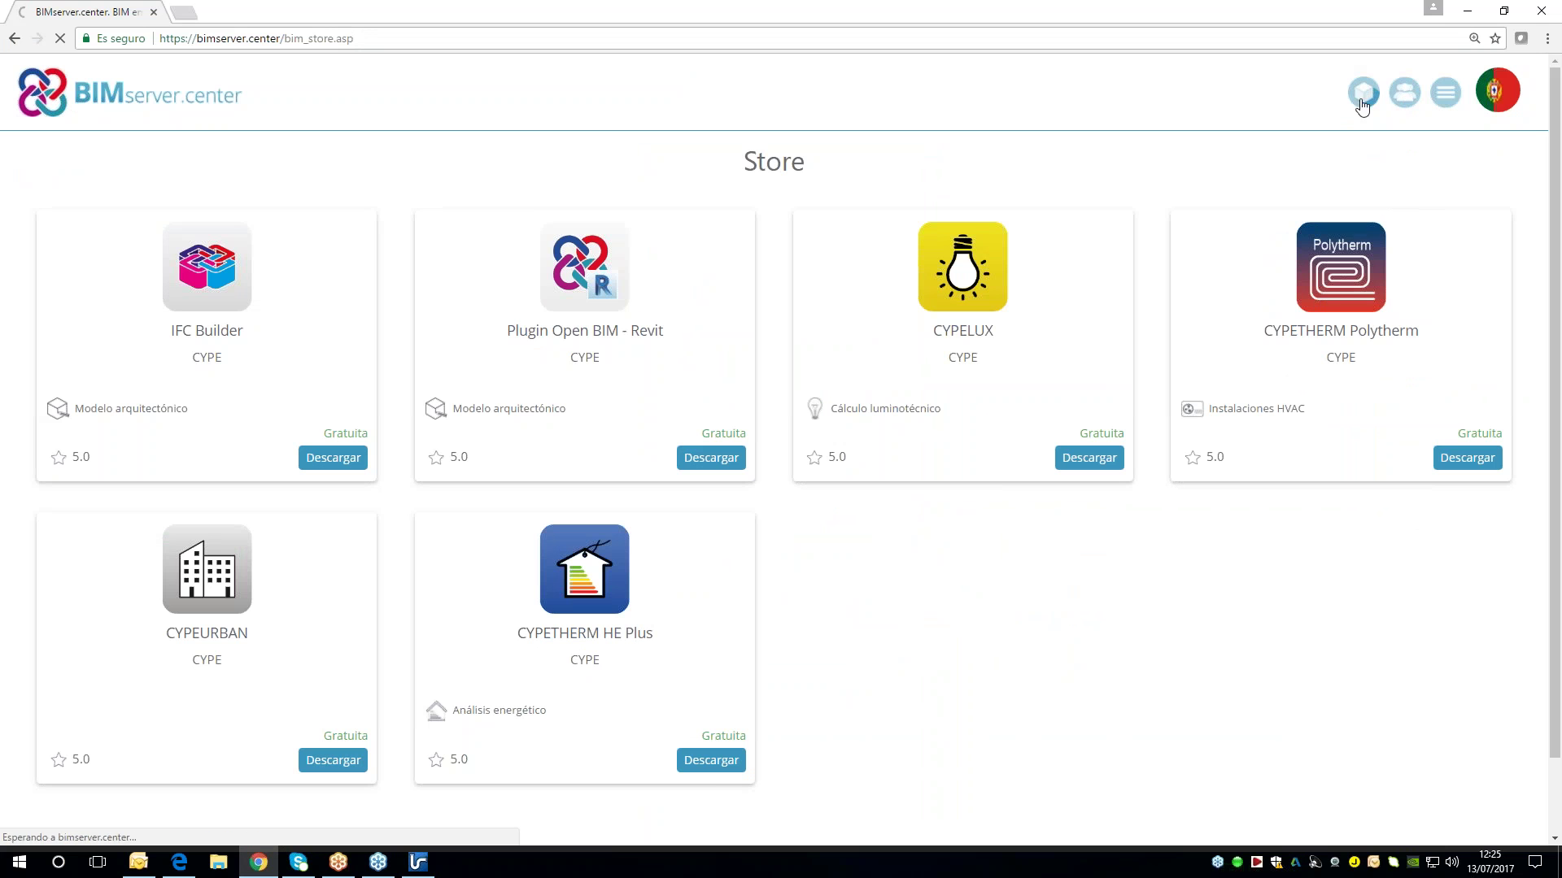
{"action": "mouse_move", "coordinate": [1493, 96]}
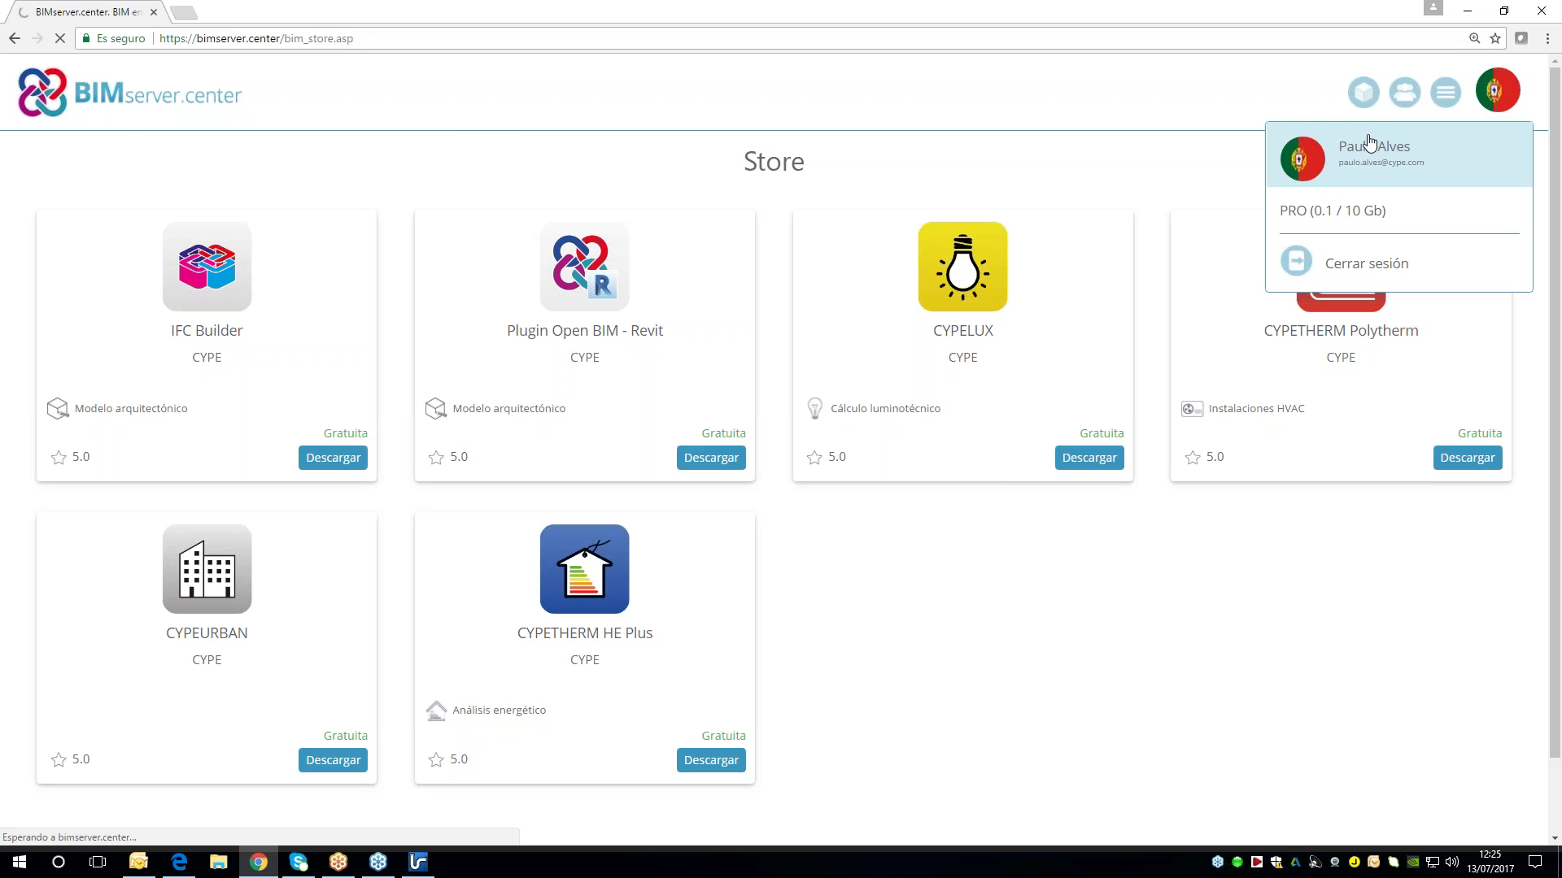
{"action": "left_click", "coordinate": [1469, 11]}
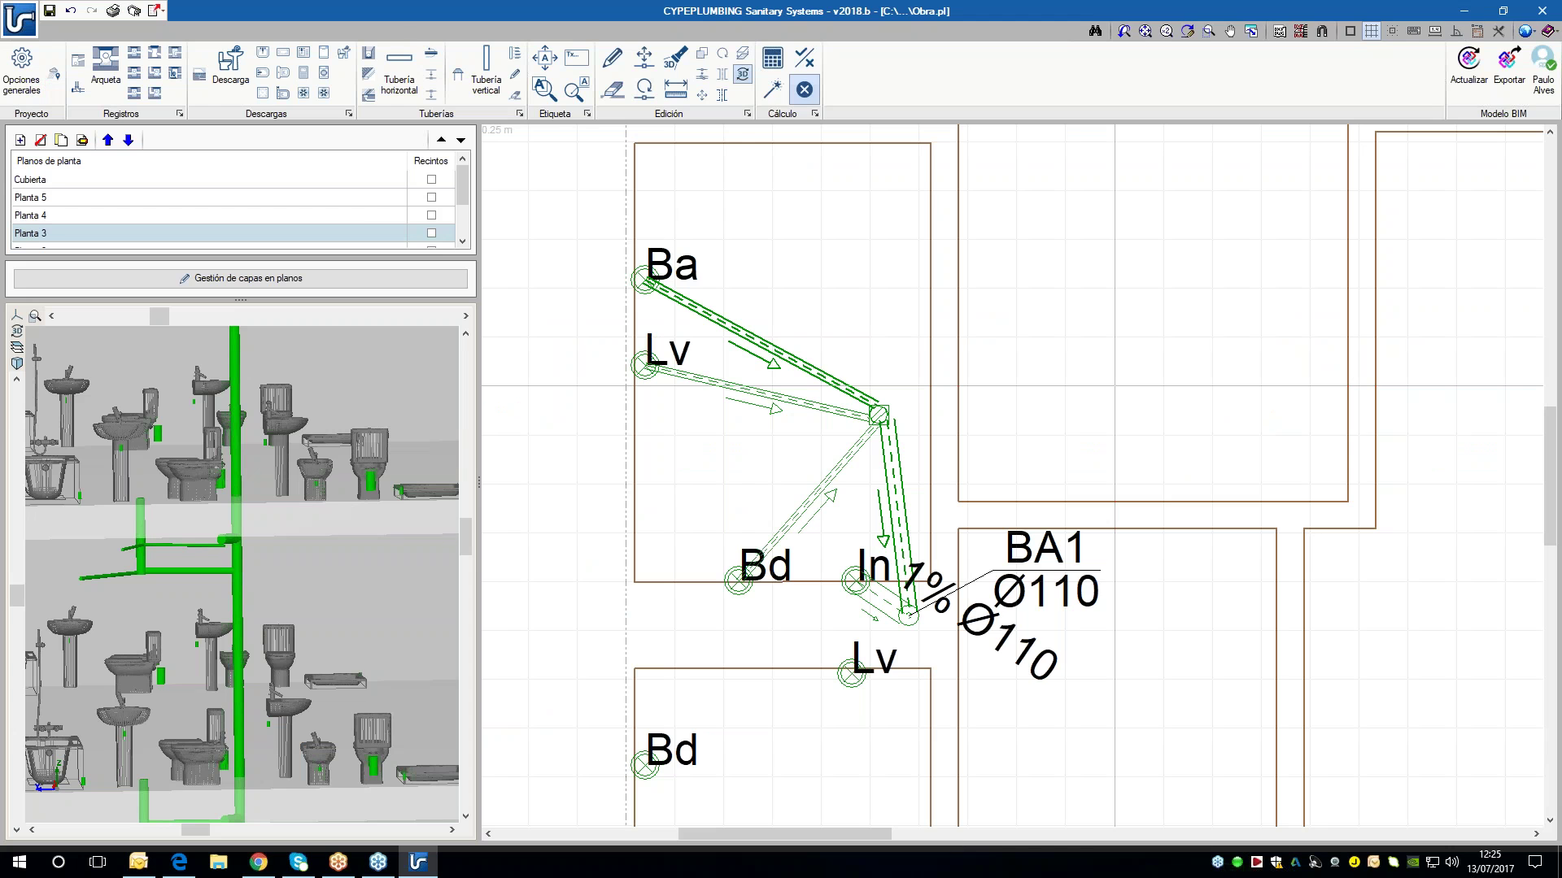
{"action": "left_click", "coordinate": [257, 867]}
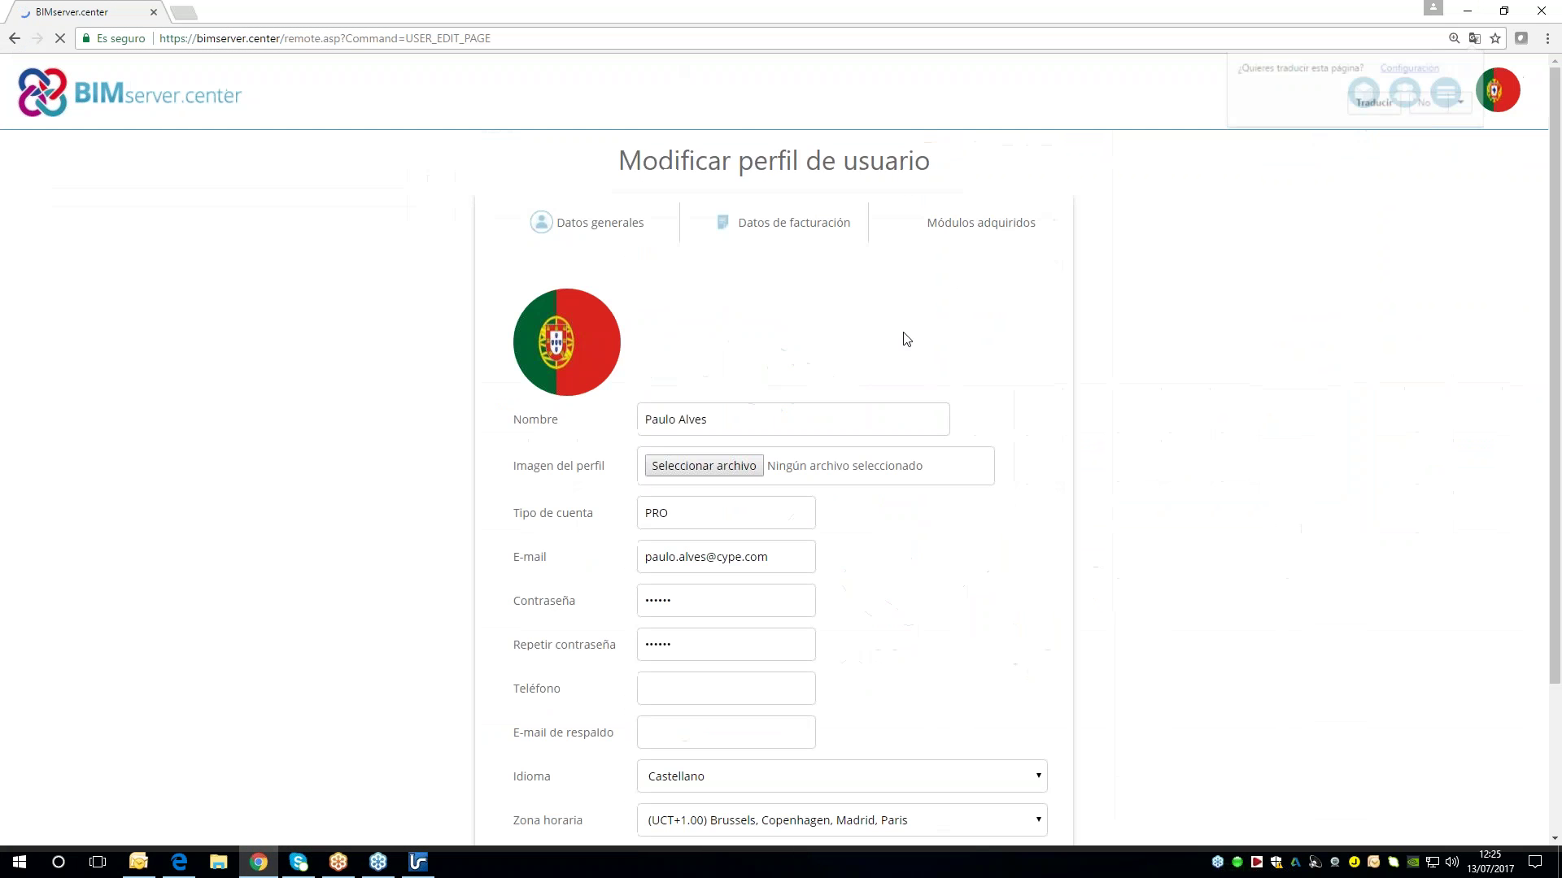
{"action": "left_click", "coordinate": [1426, 103]}
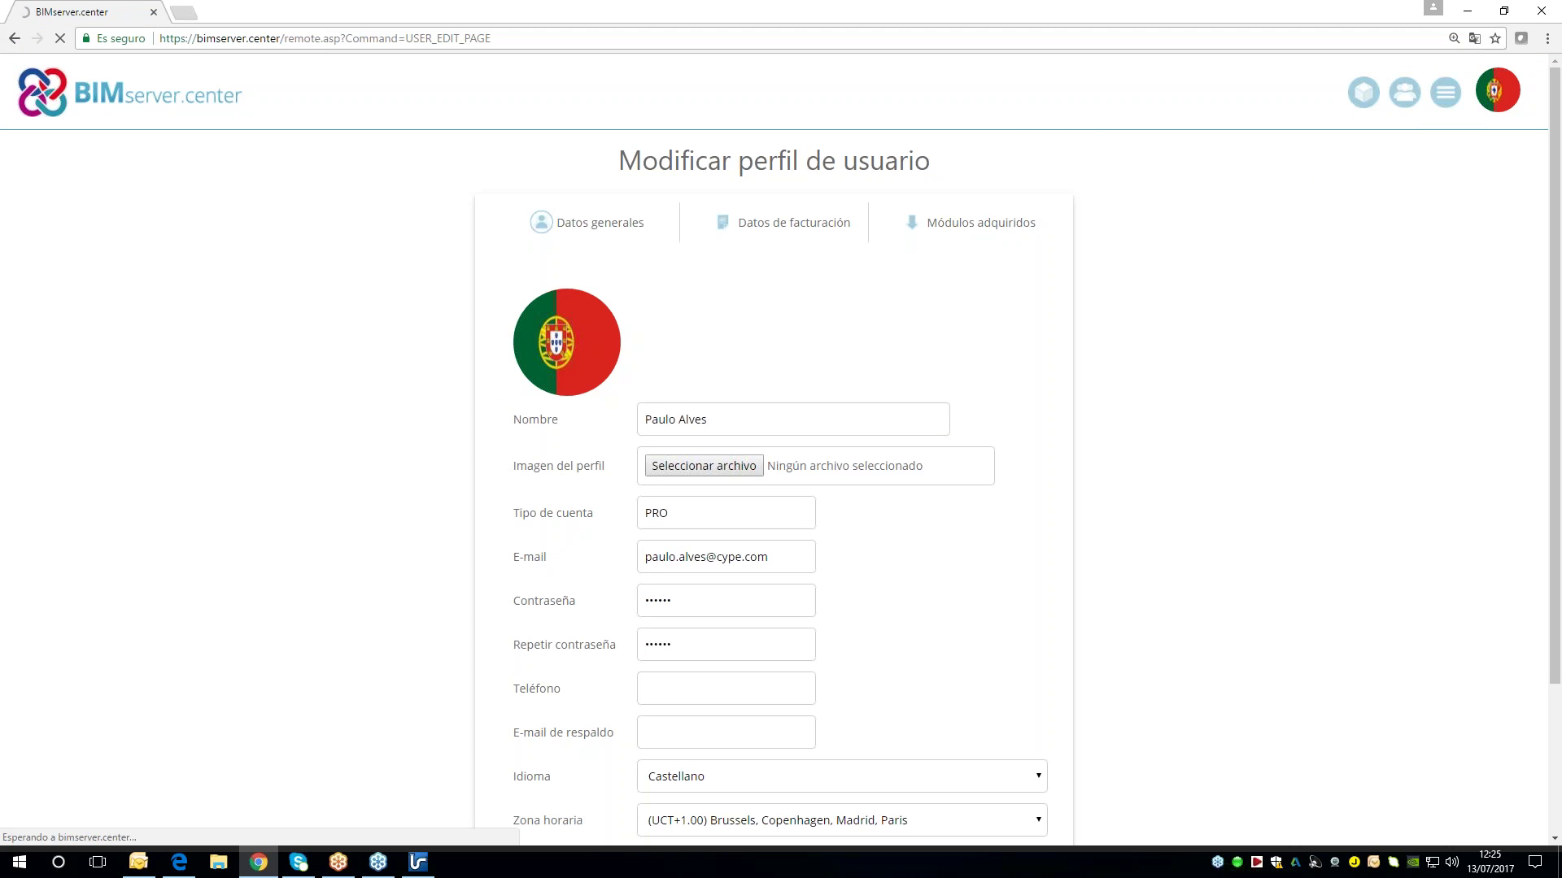
{"action": "left_click", "coordinate": [1236, 864]}
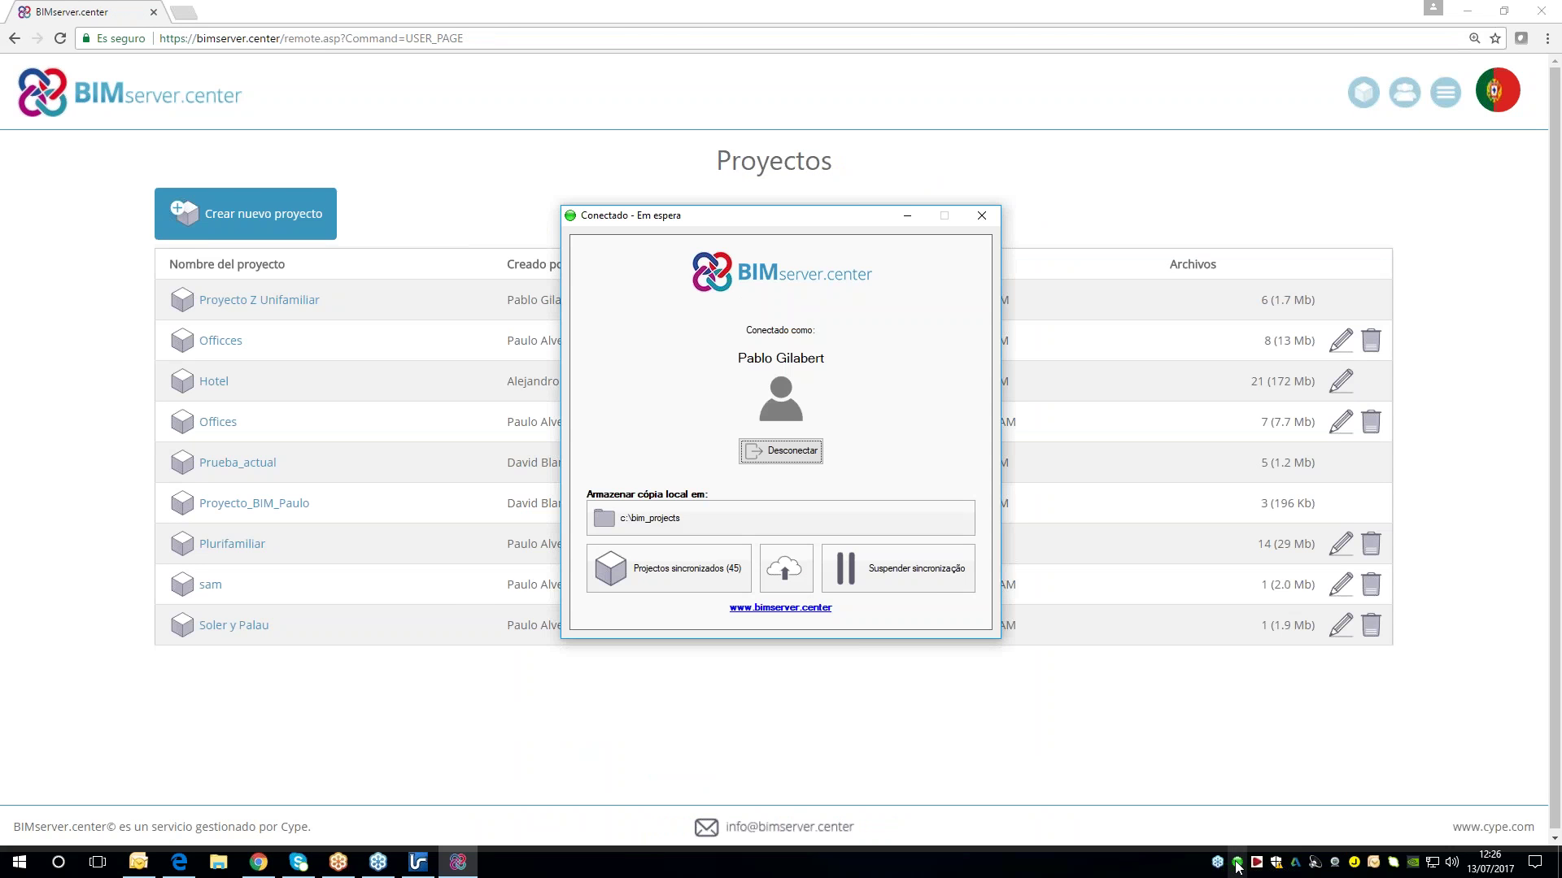
{"action": "left_click", "coordinate": [907, 215]}
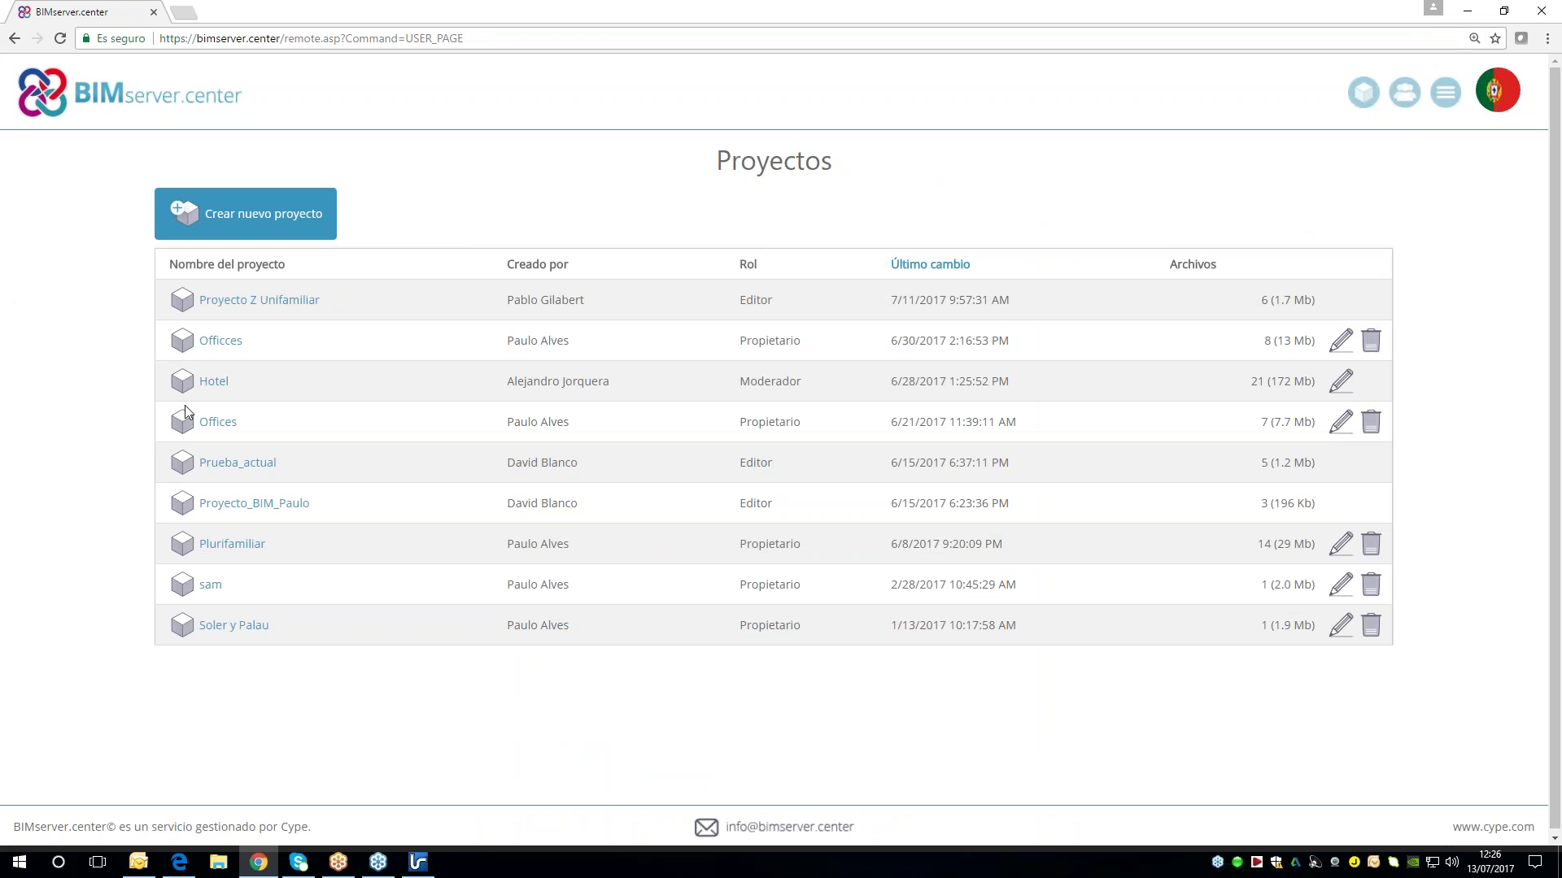
- Open the Plurifamiliar project on BIMserver.center and look through its file list for the exported IFC
{"action": "left_click", "coordinate": [231, 545]}
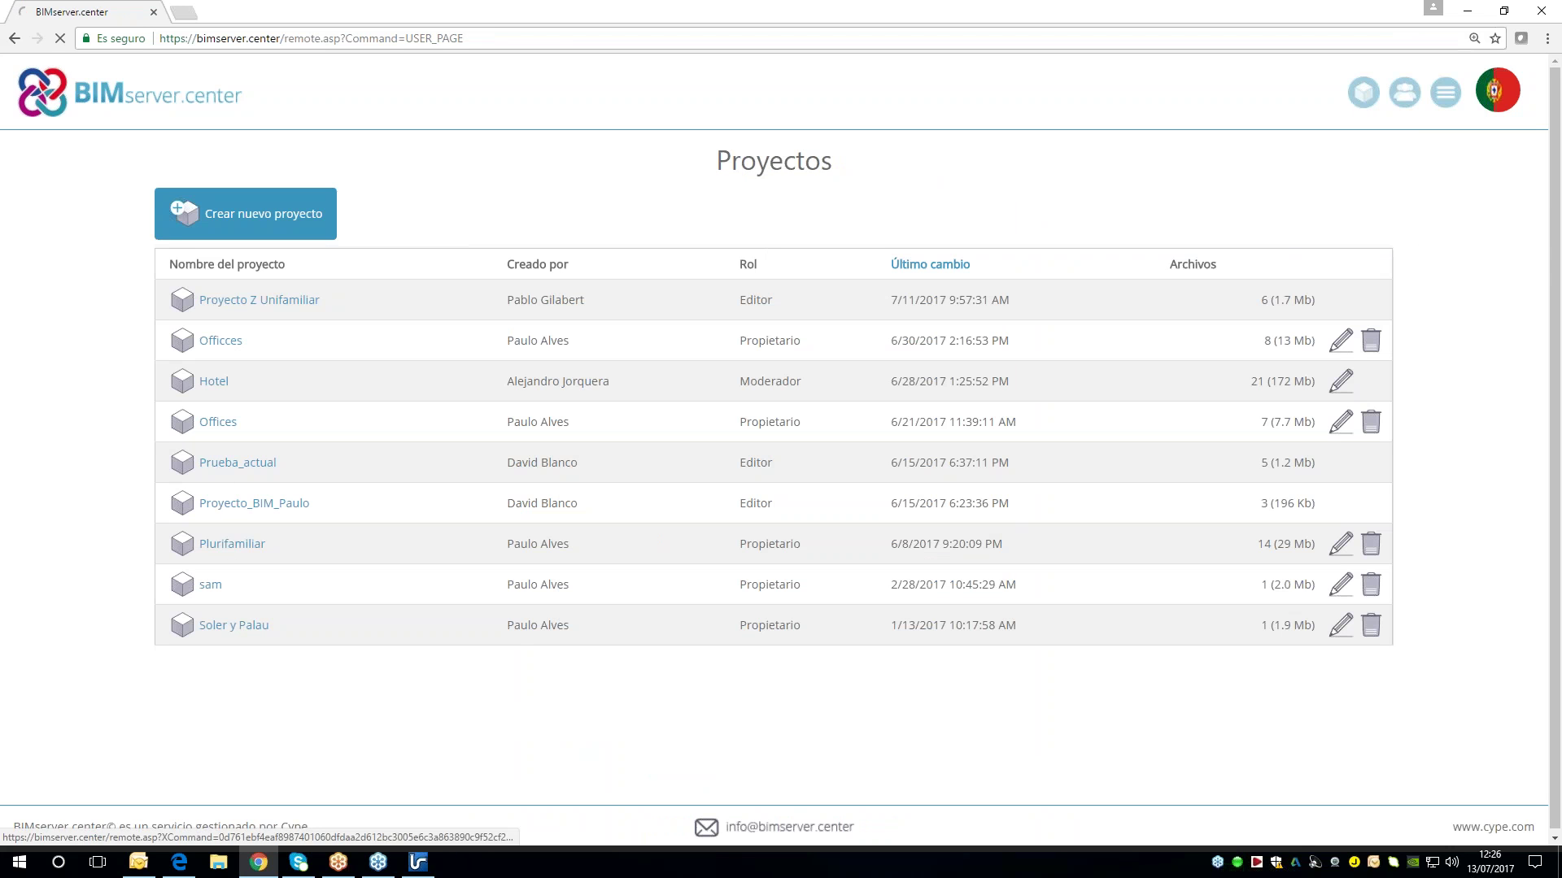
{"action": "left_click", "coordinate": [231, 545]}
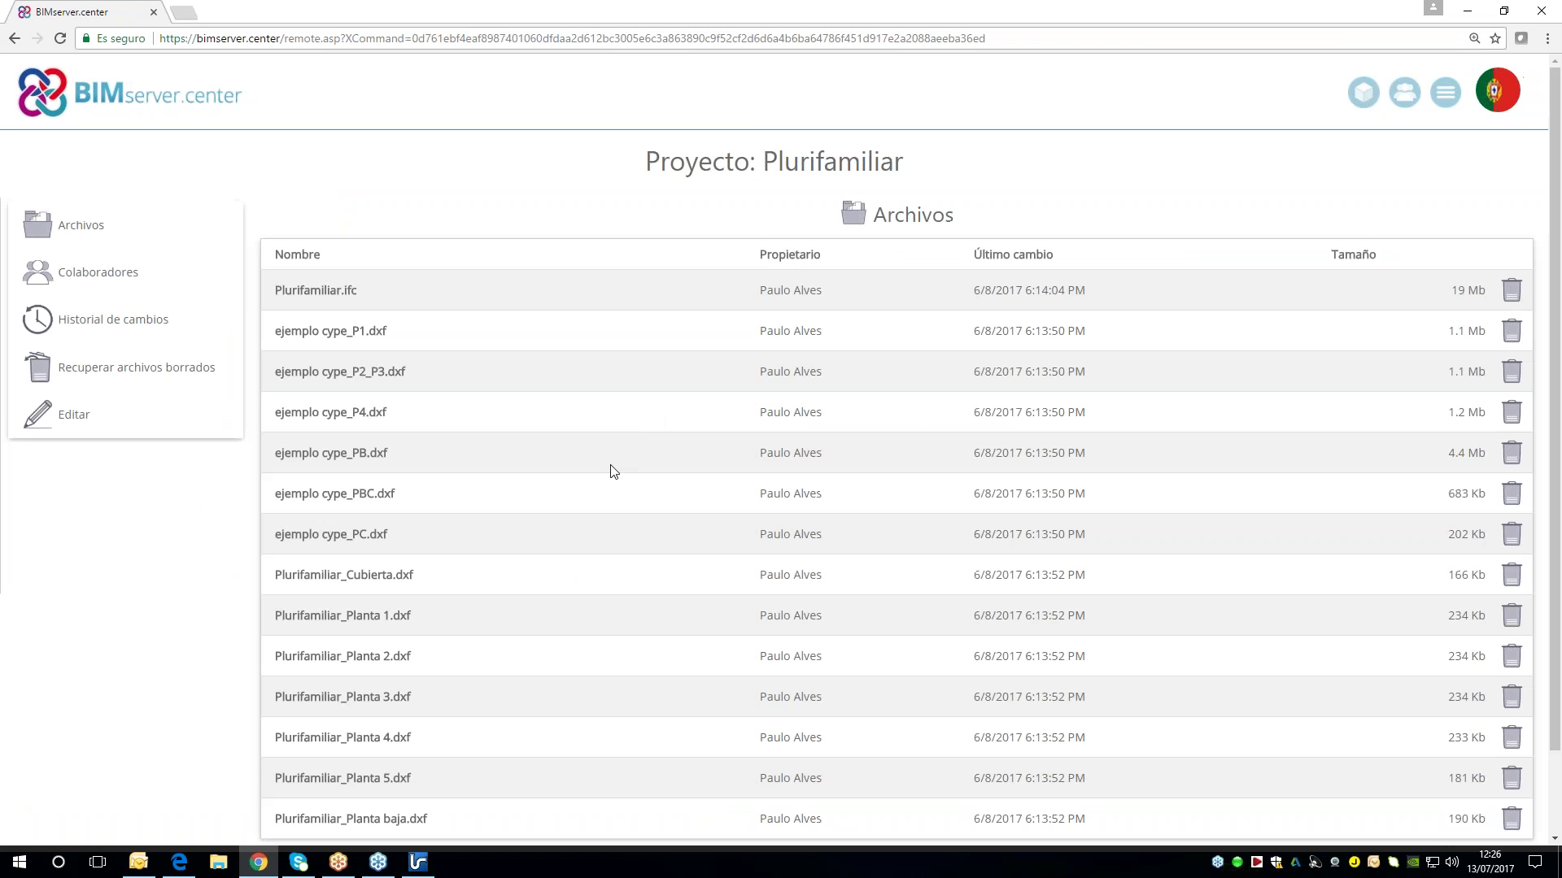
{"action": "scroll", "coordinate": [611, 482], "scroll_direction": "down", "scroll_amount": 2}
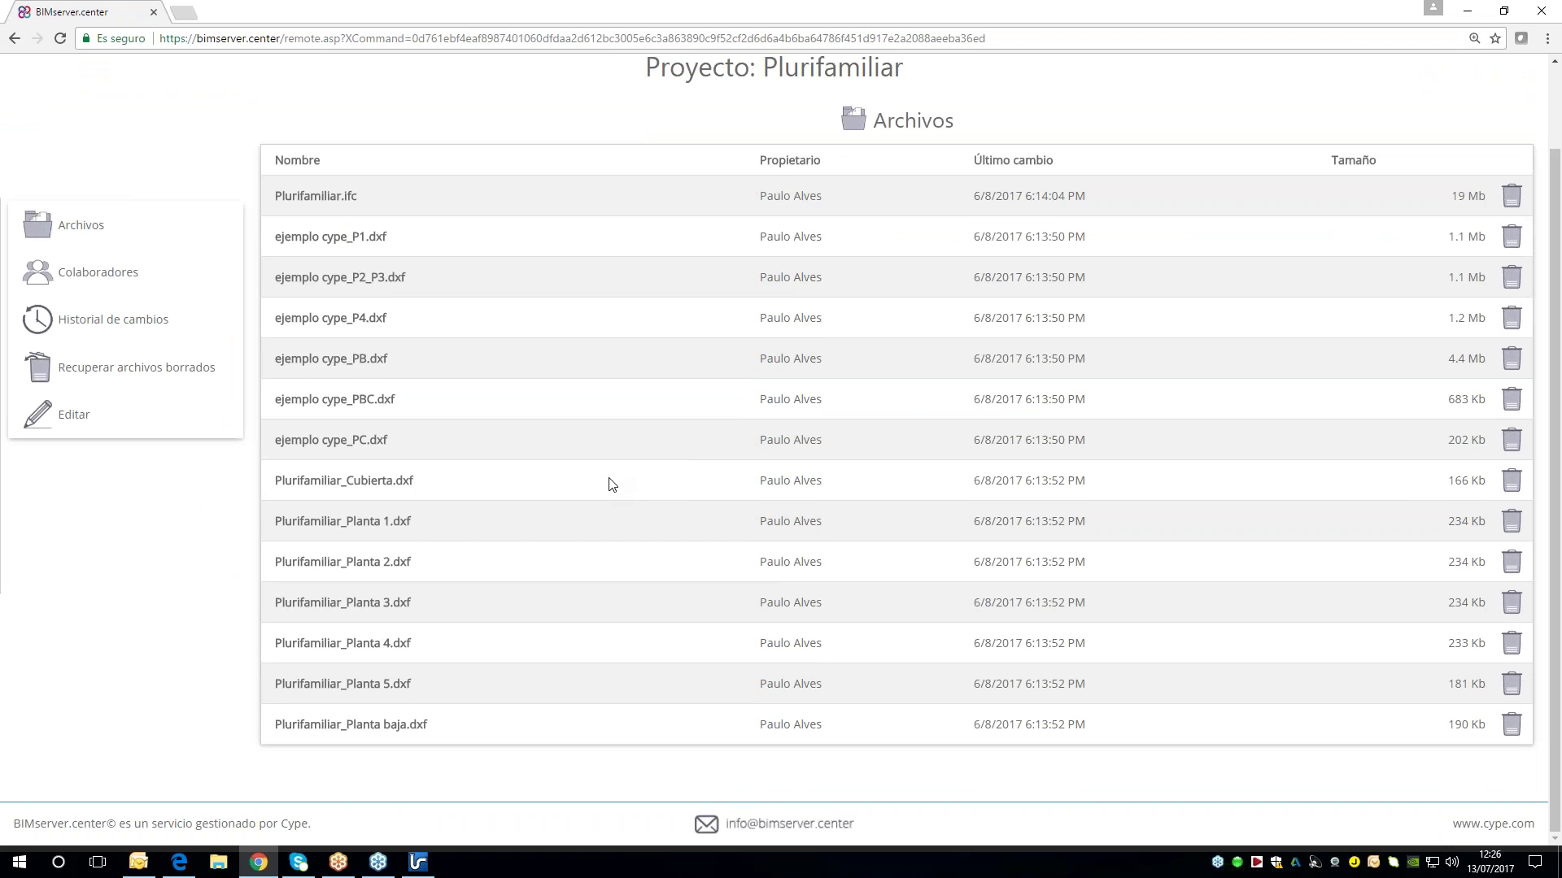
{"action": "scroll", "coordinate": [611, 484], "scroll_direction": "up", "scroll_amount": 2}
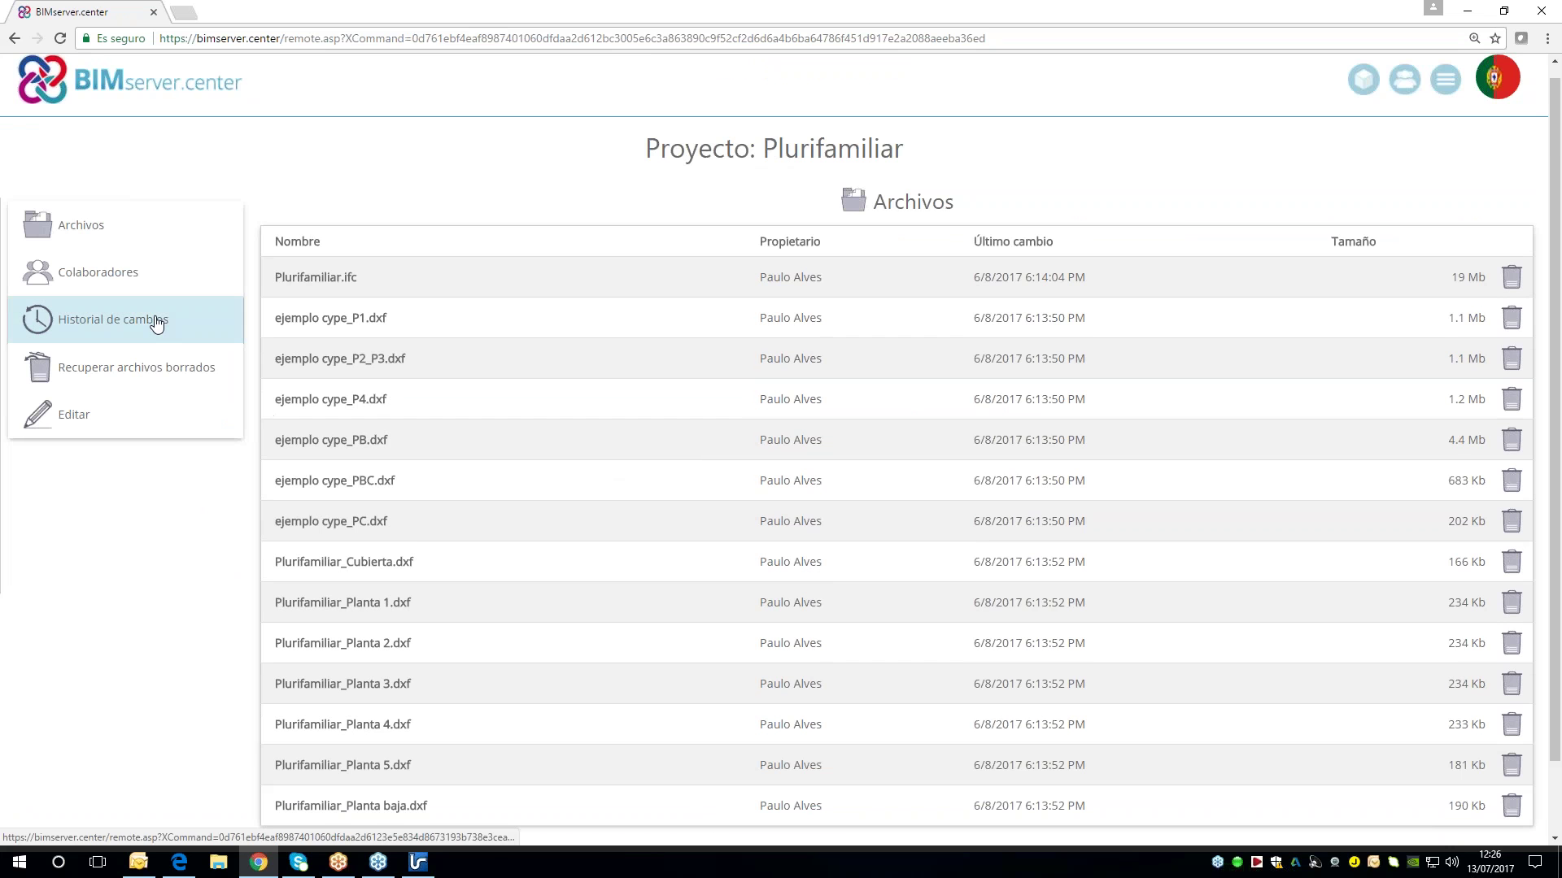
{"action": "scroll", "coordinate": [597, 452], "scroll_direction": "down", "scroll_amount": 2}
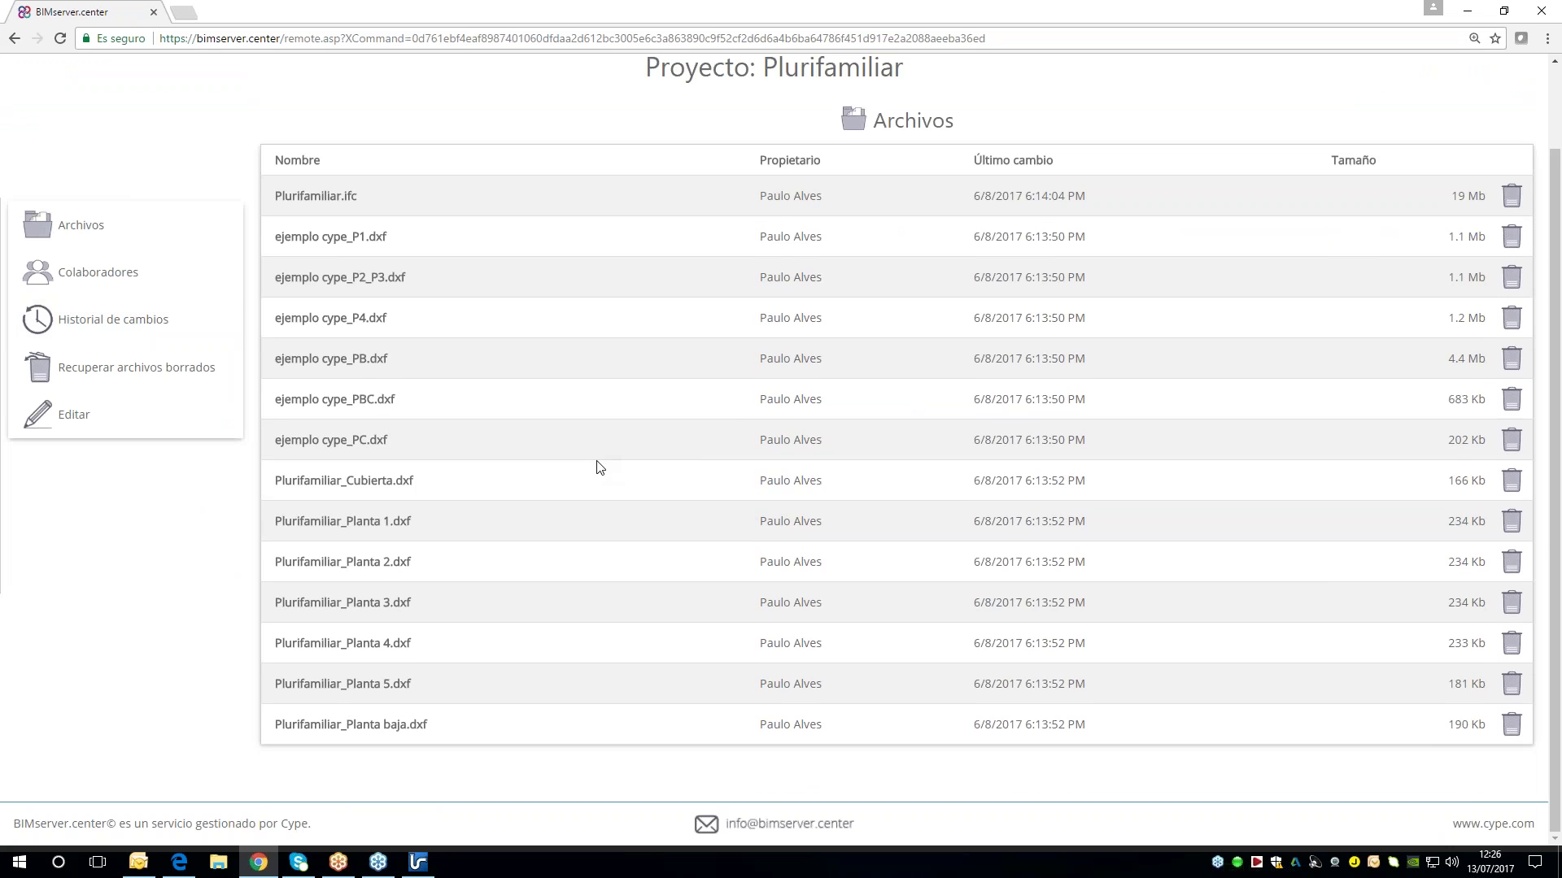
{"action": "scroll", "coordinate": [498, 480], "scroll_direction": "up", "scroll_amount": 2}
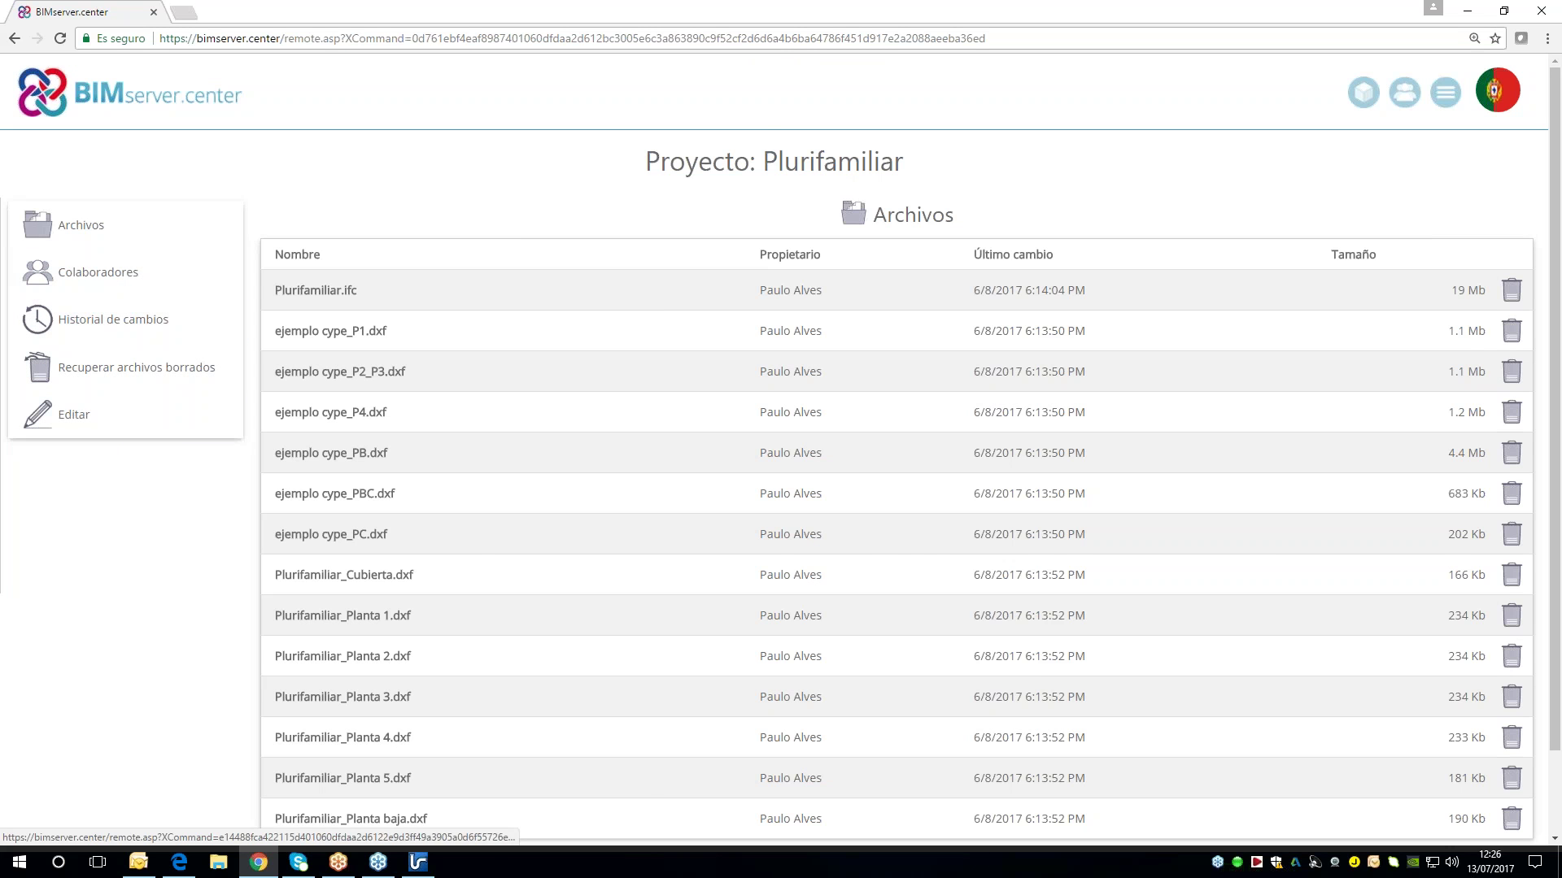
- Switch back to CYPEPLUMBING Sanitary Systems and export the installation again as "Plurifamiliar CYPEPLUMBING Sanitary Systems.ifc", overwriting the existing file
{"action": "left_click", "coordinate": [419, 866]}
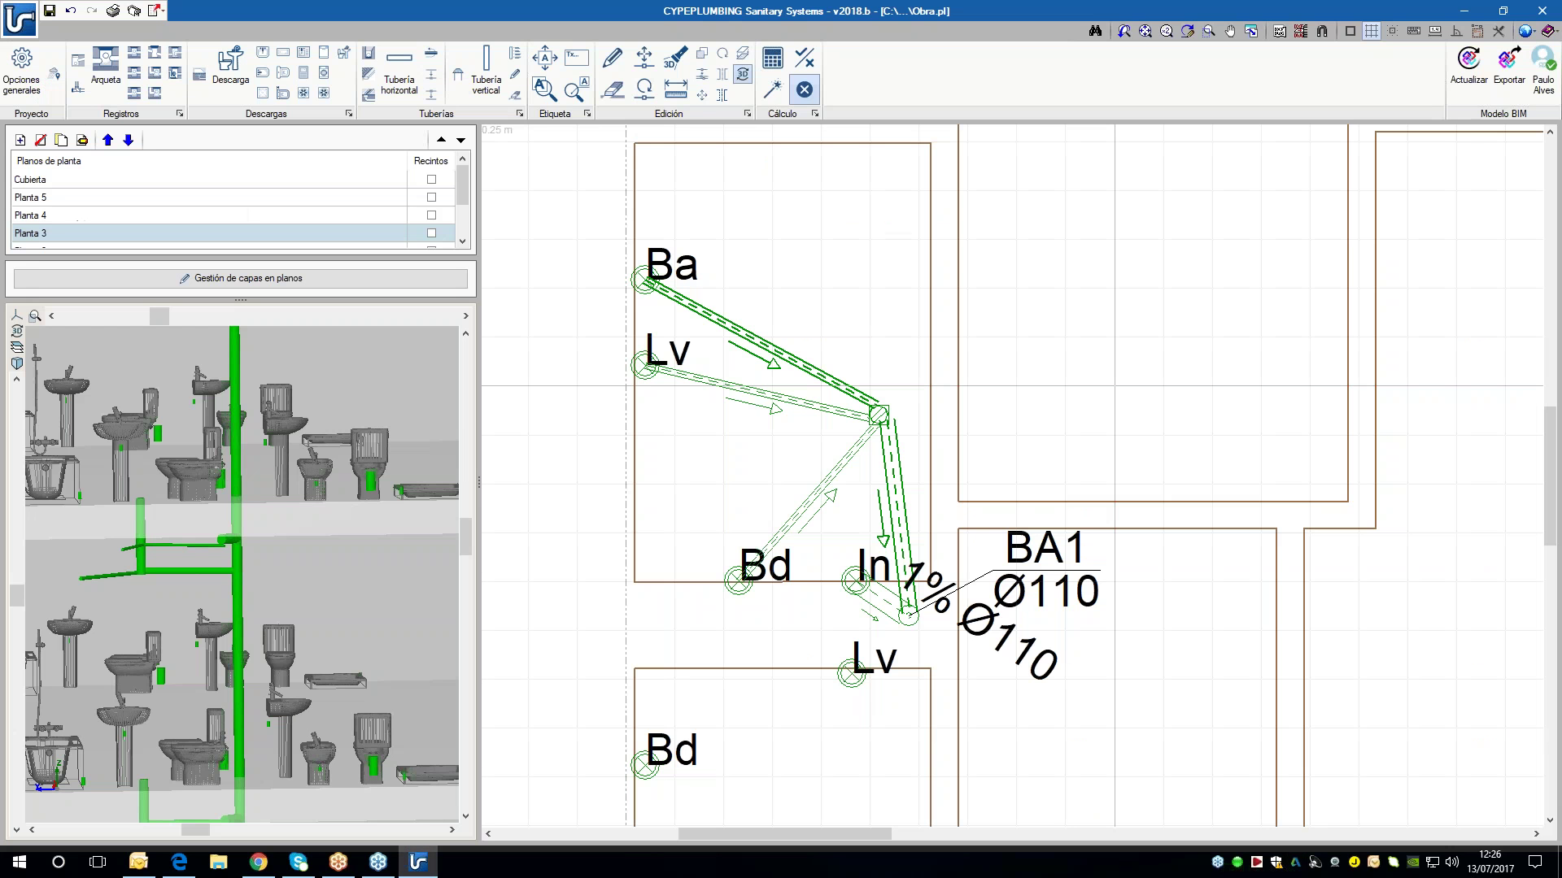
{"action": "left_click", "coordinate": [1509, 73]}
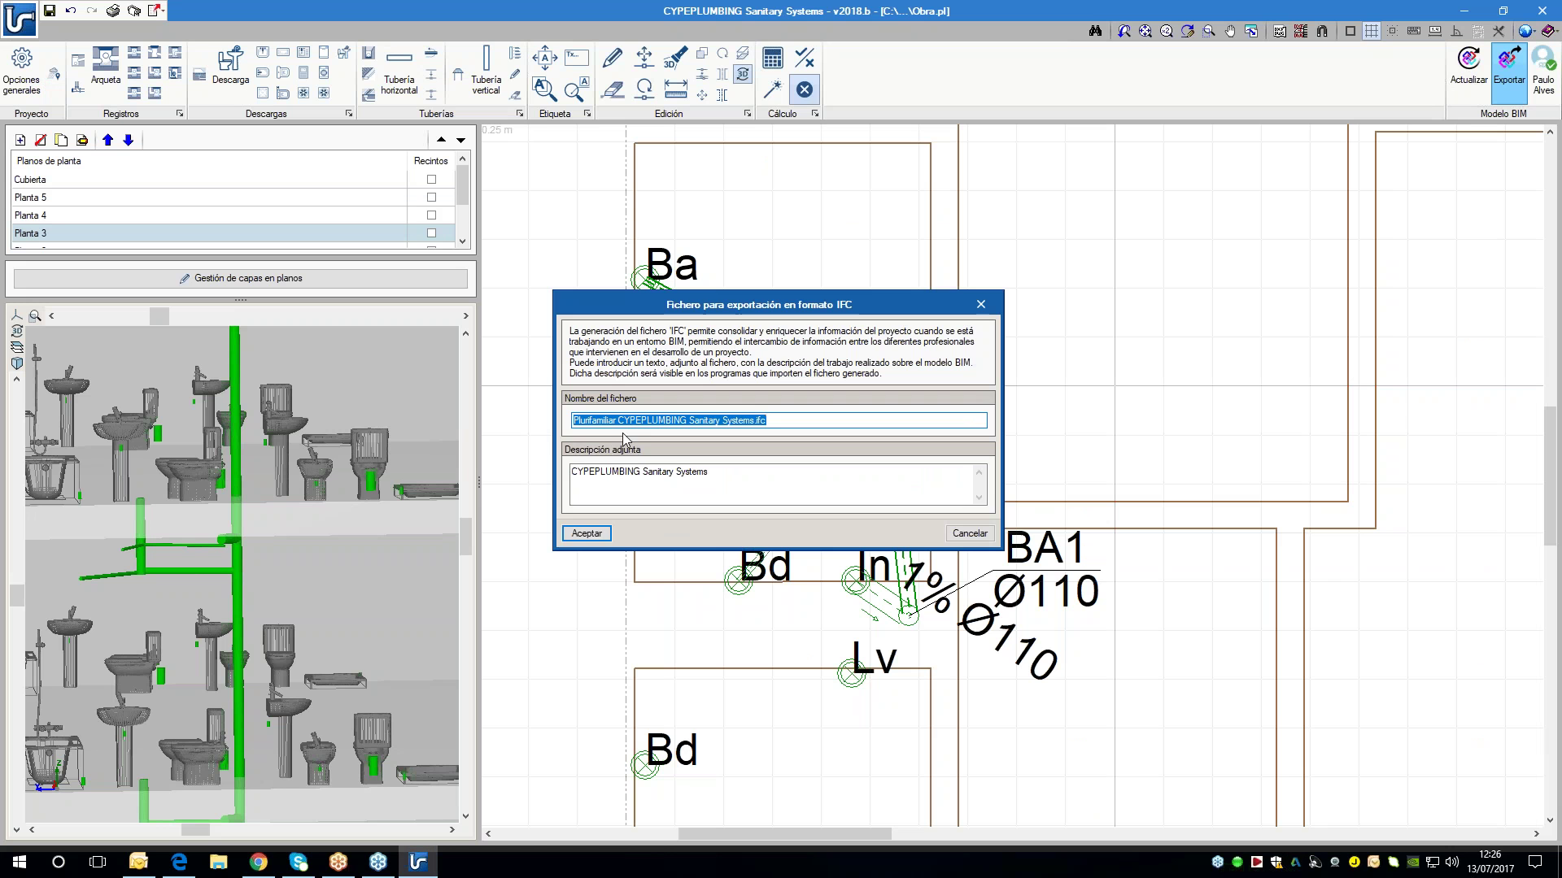
{"action": "left_click", "coordinate": [600, 539]}
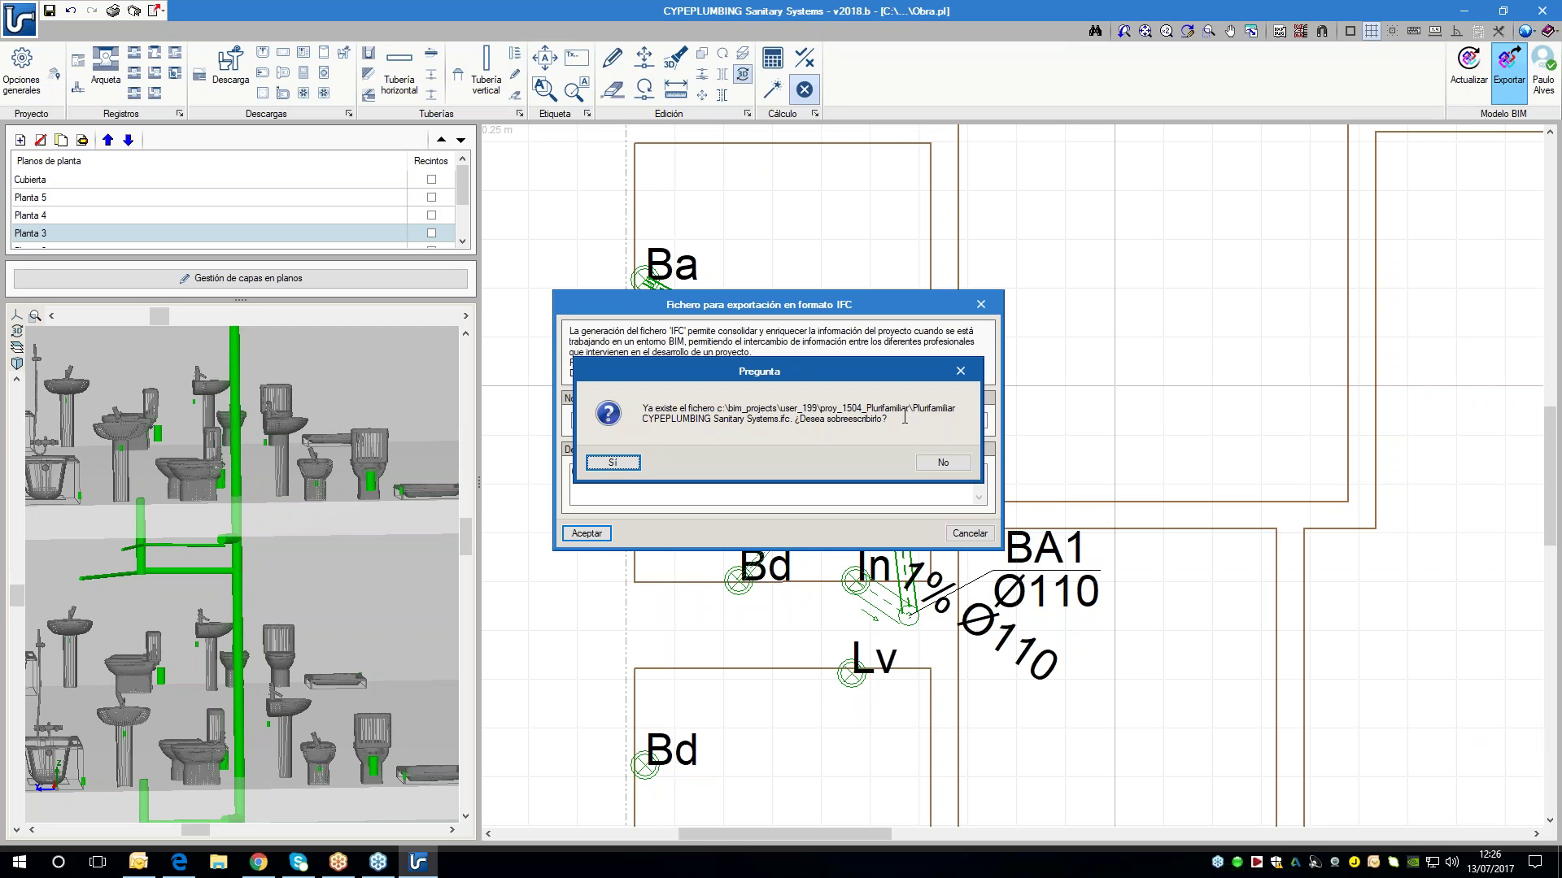
{"action": "left_click", "coordinate": [638, 460]}
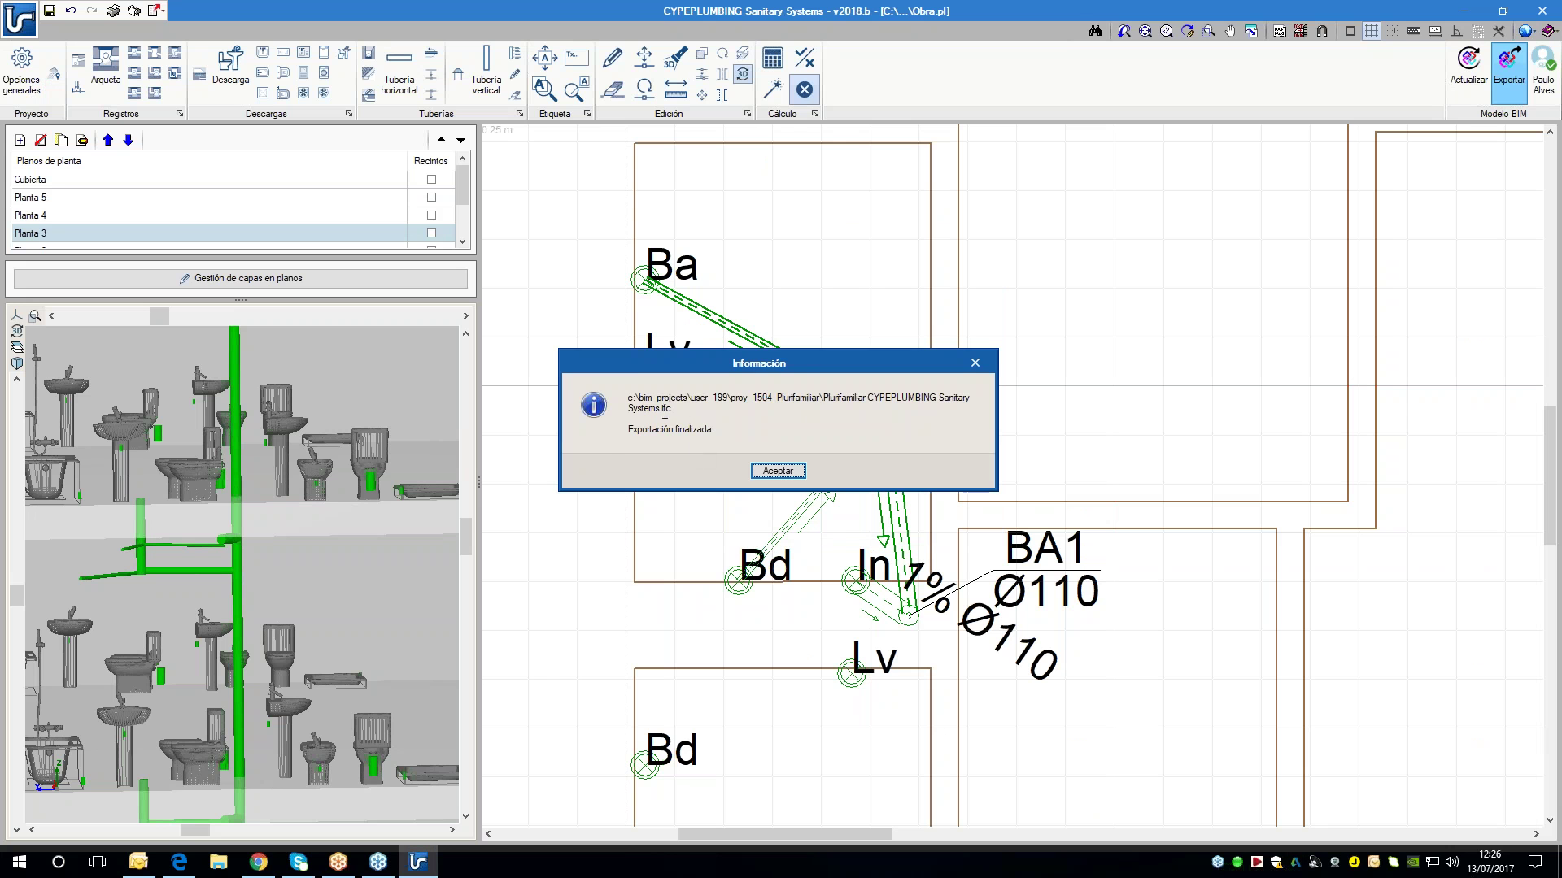
{"action": "left_click", "coordinate": [781, 472]}
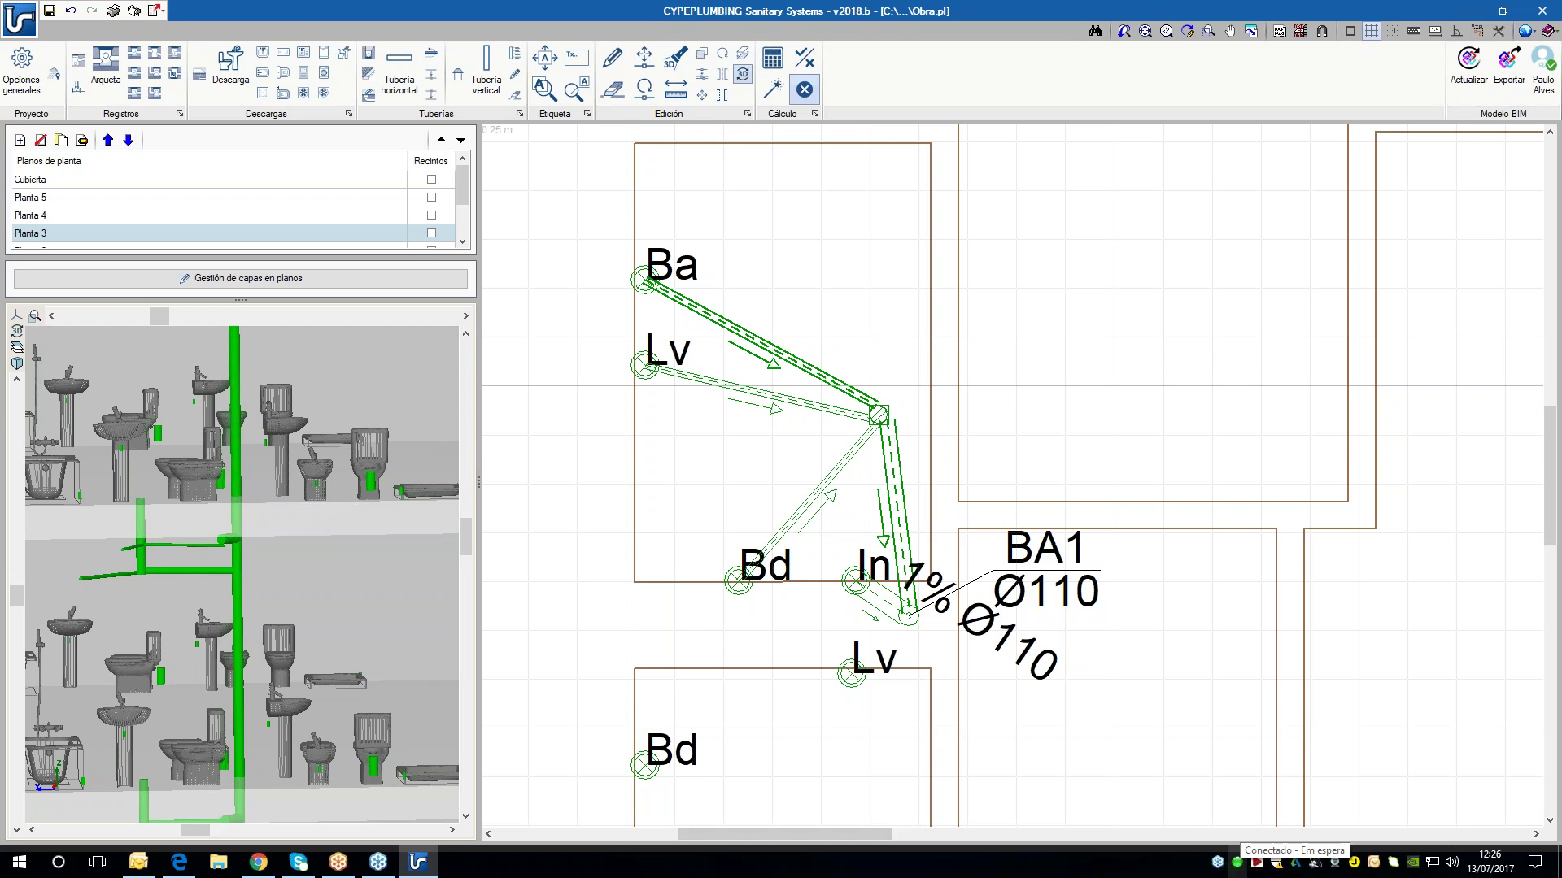
- Switch to the BIMserver.center synchronization client, request an upload, and disconnect the current account
{"action": "left_click", "coordinate": [1237, 864]}
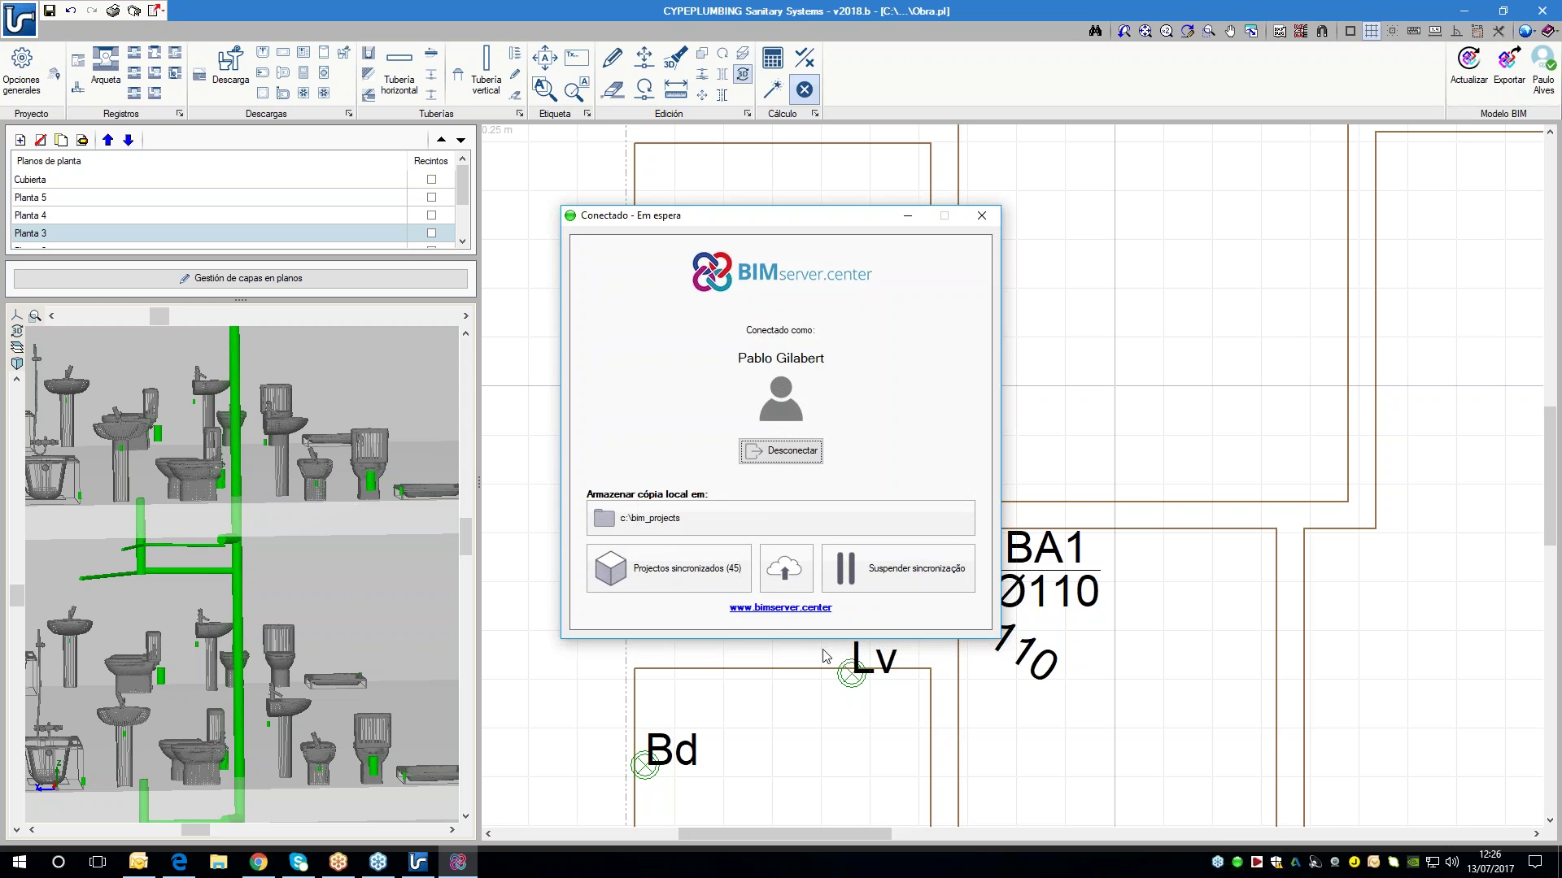
{"action": "left_click", "coordinate": [772, 583]}
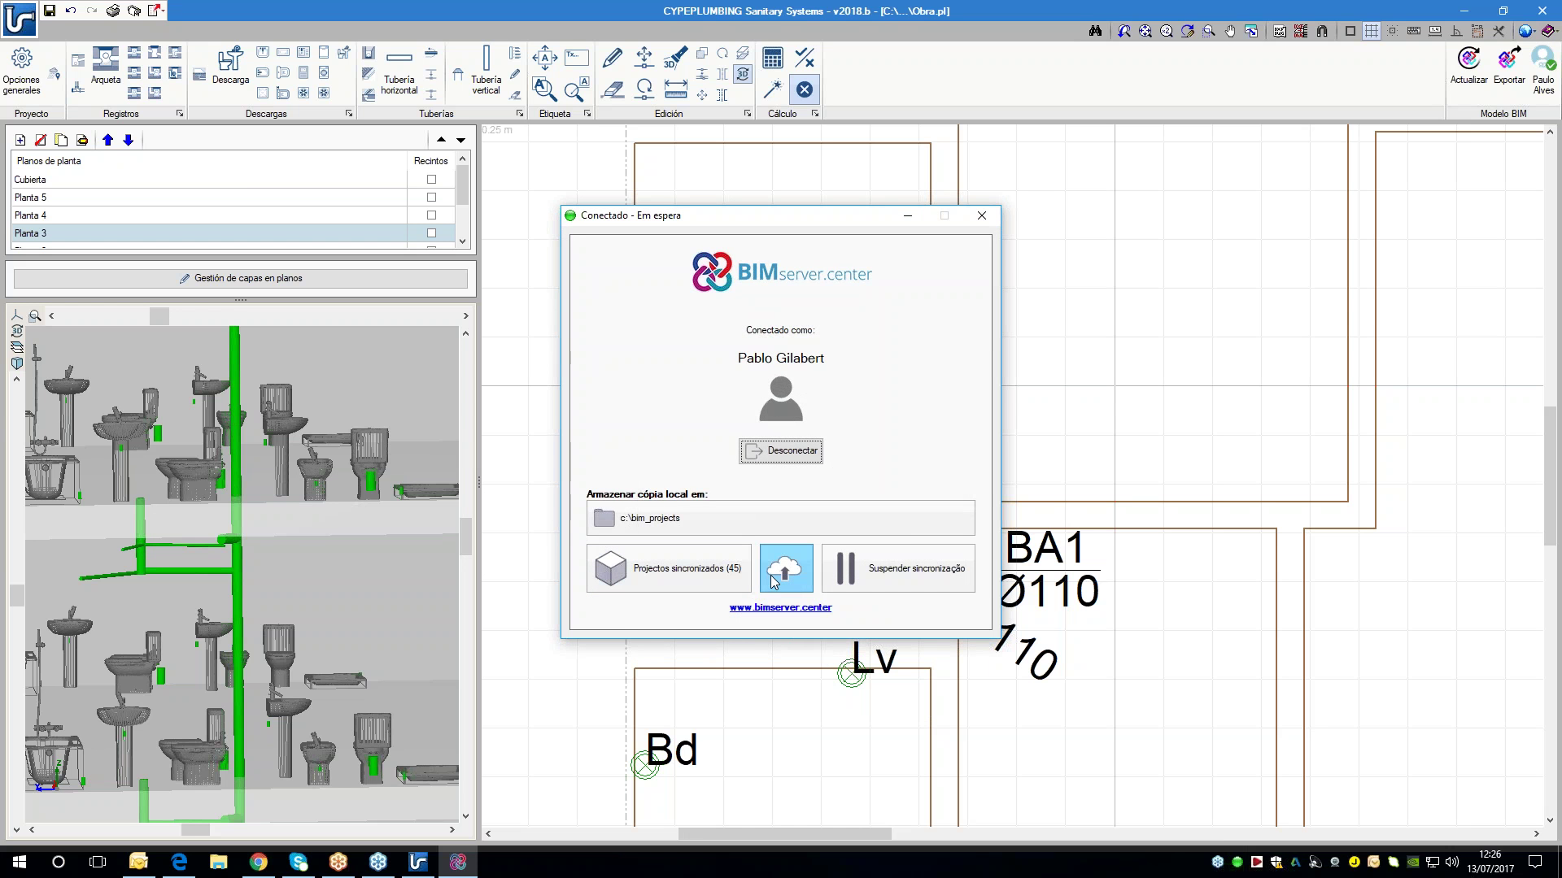
{"action": "left_click", "coordinate": [791, 453]}
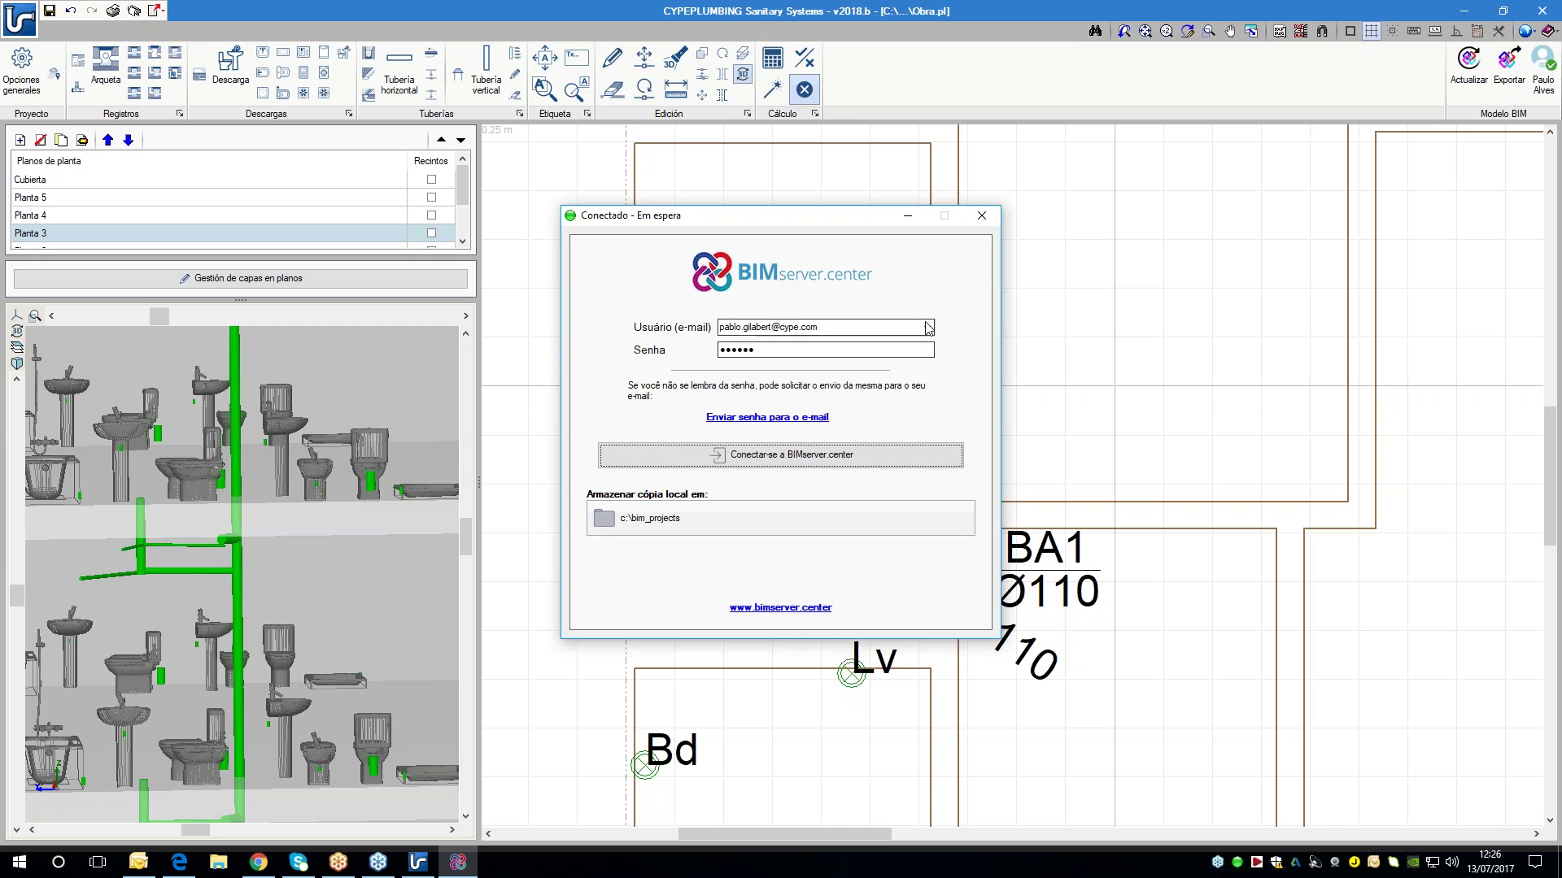
- Select the project owner's saved e-mail, enter the account password, connect to BIMserver.center, and minimize the synchronization client
{"action": "left_click", "coordinate": [928, 327]}
{"action": "left_click", "coordinate": [858, 358]}
{"action": "left_click", "coordinate": [782, 350]}
{"action": "left_click_drag", "start_coordinate": [782, 350], "coordinate": [554, 345]}
{"action": "type", "text": "*****"}
{"action": "key", "text": "BackSpace"}
{"action": "key", "text": "BackSpace"}
{"action": "key", "text": "BackSpace"}
{"action": "key", "text": "BackSpace"}
{"action": "key", "text": "BackSpace"}
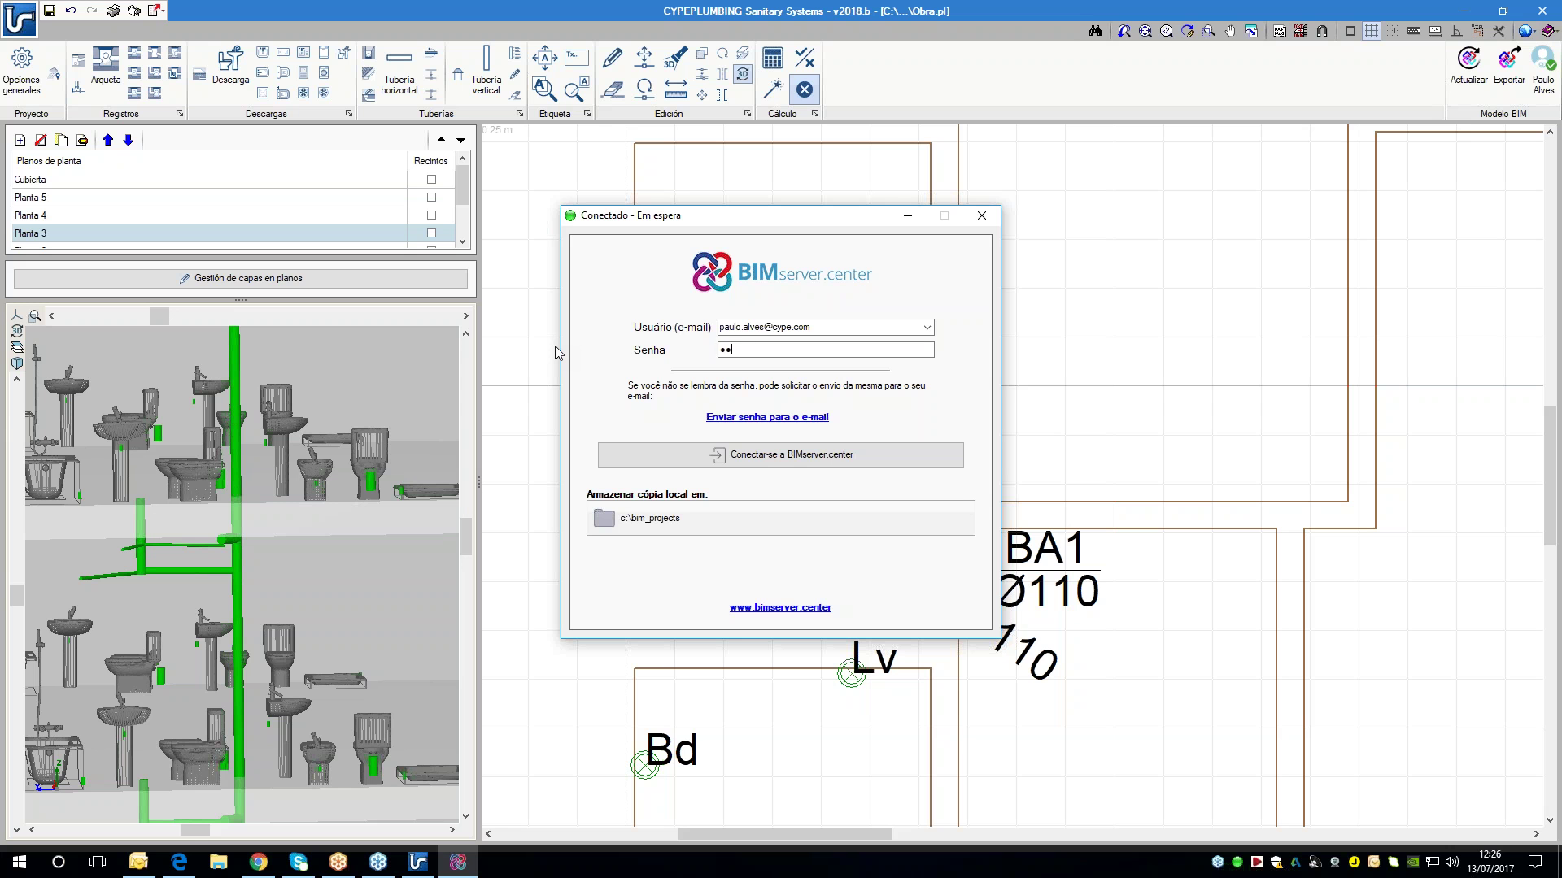
{"action": "type", "text": "*******"}
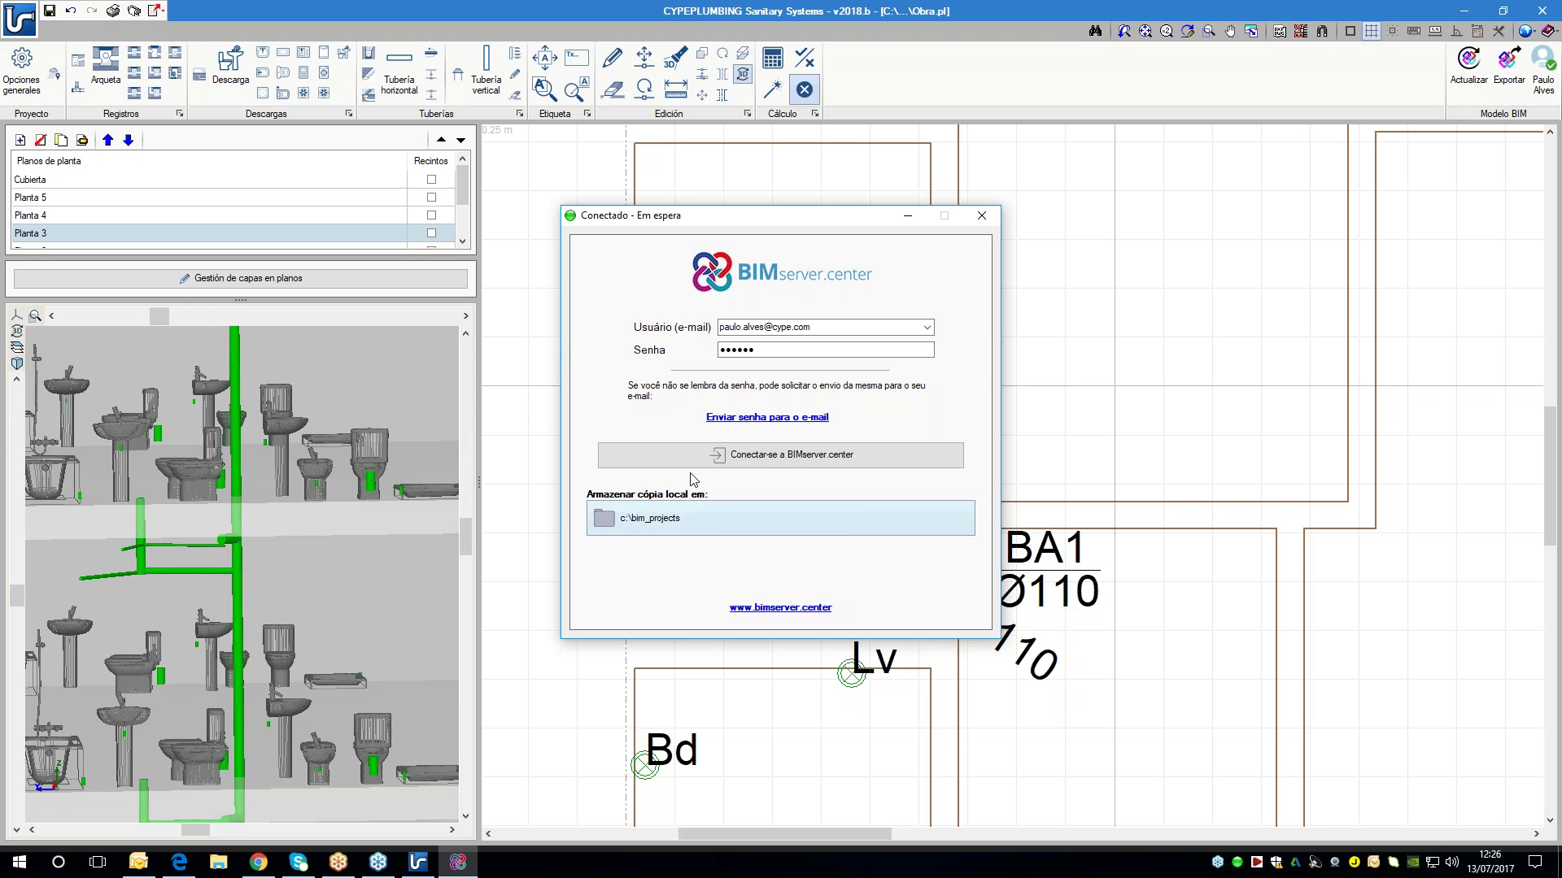
{"action": "left_click", "coordinate": [692, 460]}
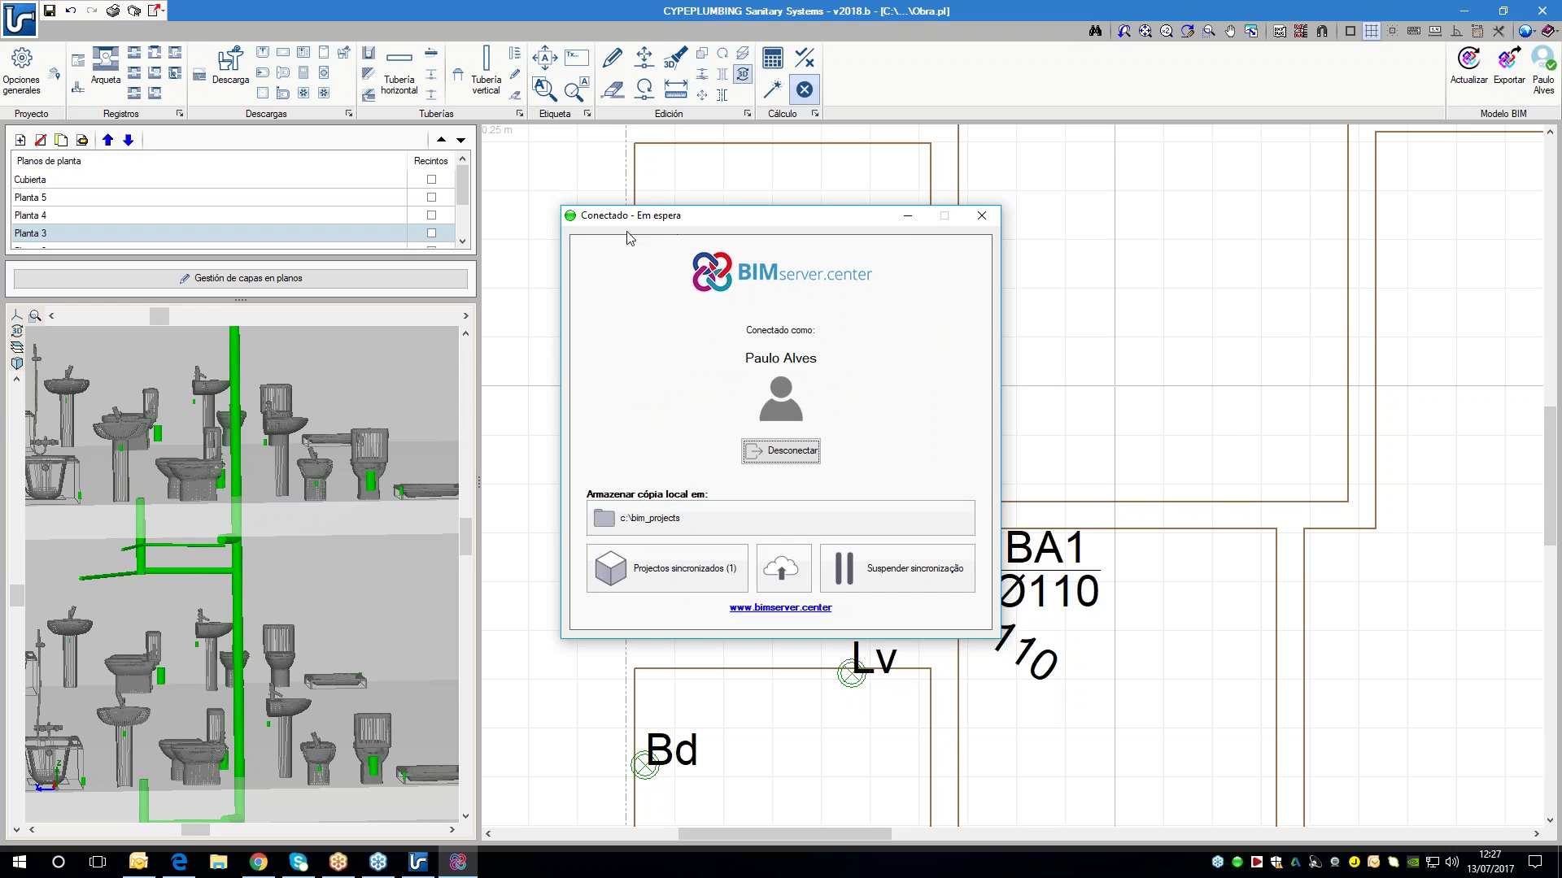
{"action": "left_click", "coordinate": [910, 215]}
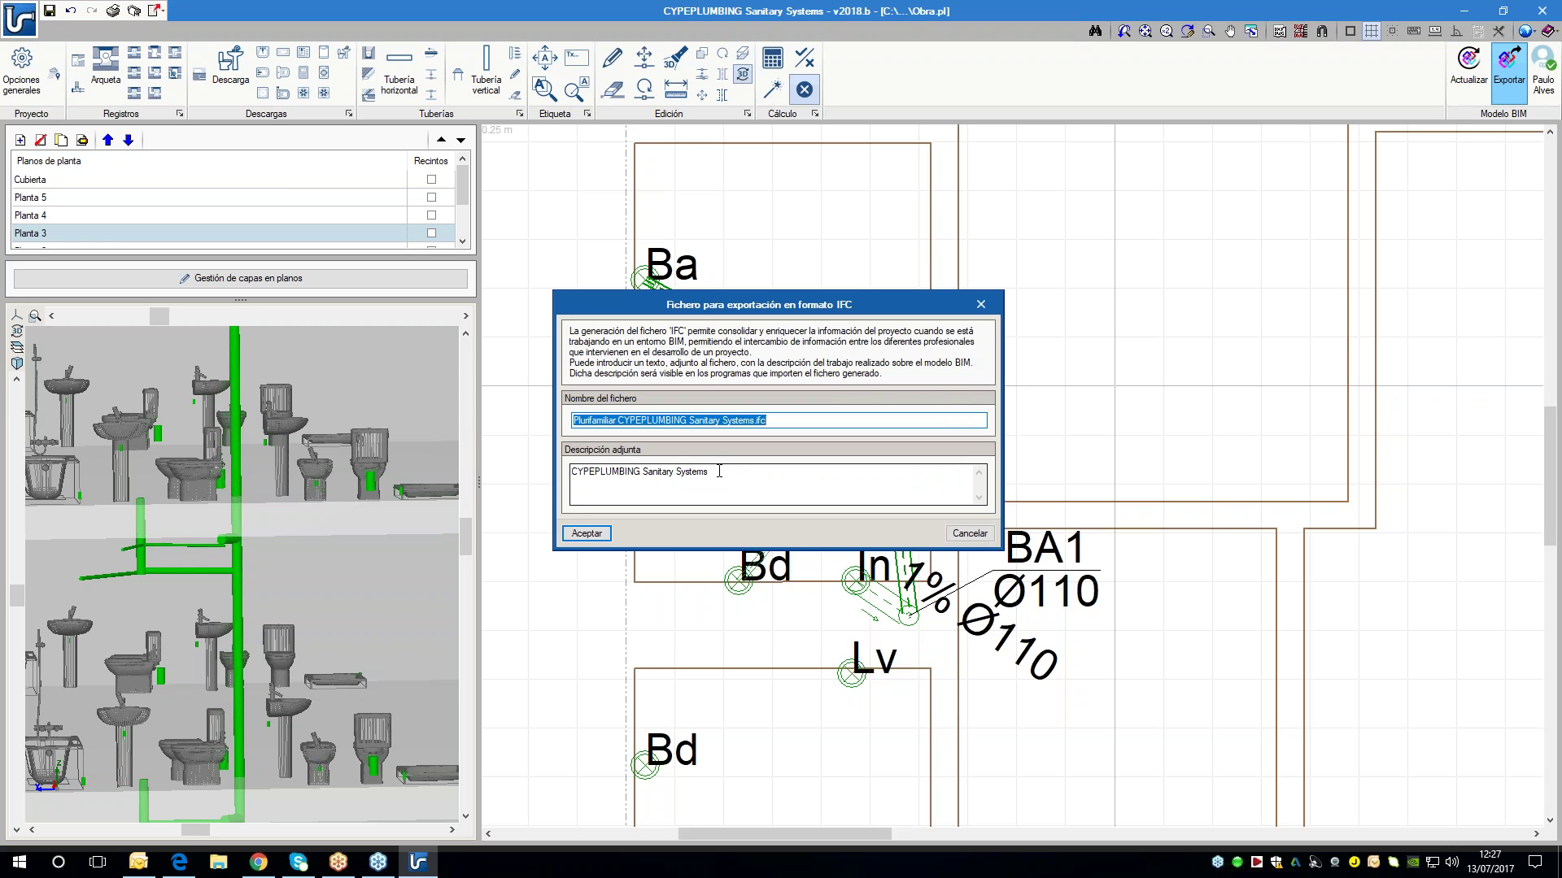
- Export the installation as "Plurifamiliar CYPEPLUMBING Sanitary Systems.ifc" with its attached description, overwriting the existing file
{"action": "left_click", "coordinate": [592, 536]}
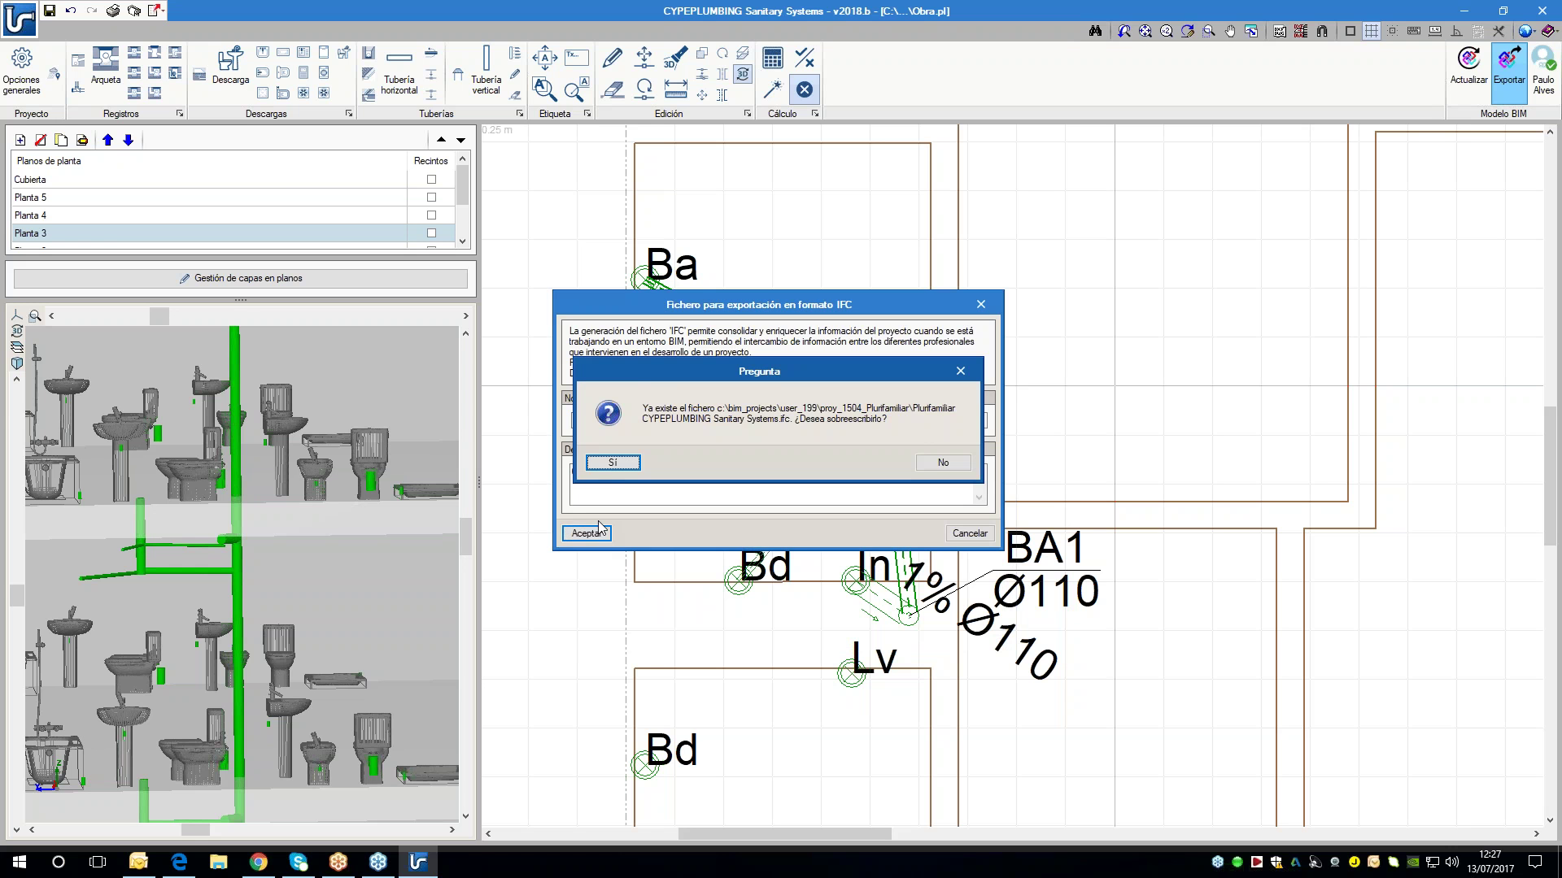
{"action": "left_click", "coordinate": [609, 464]}
{"action": "left_click", "coordinate": [793, 474]}
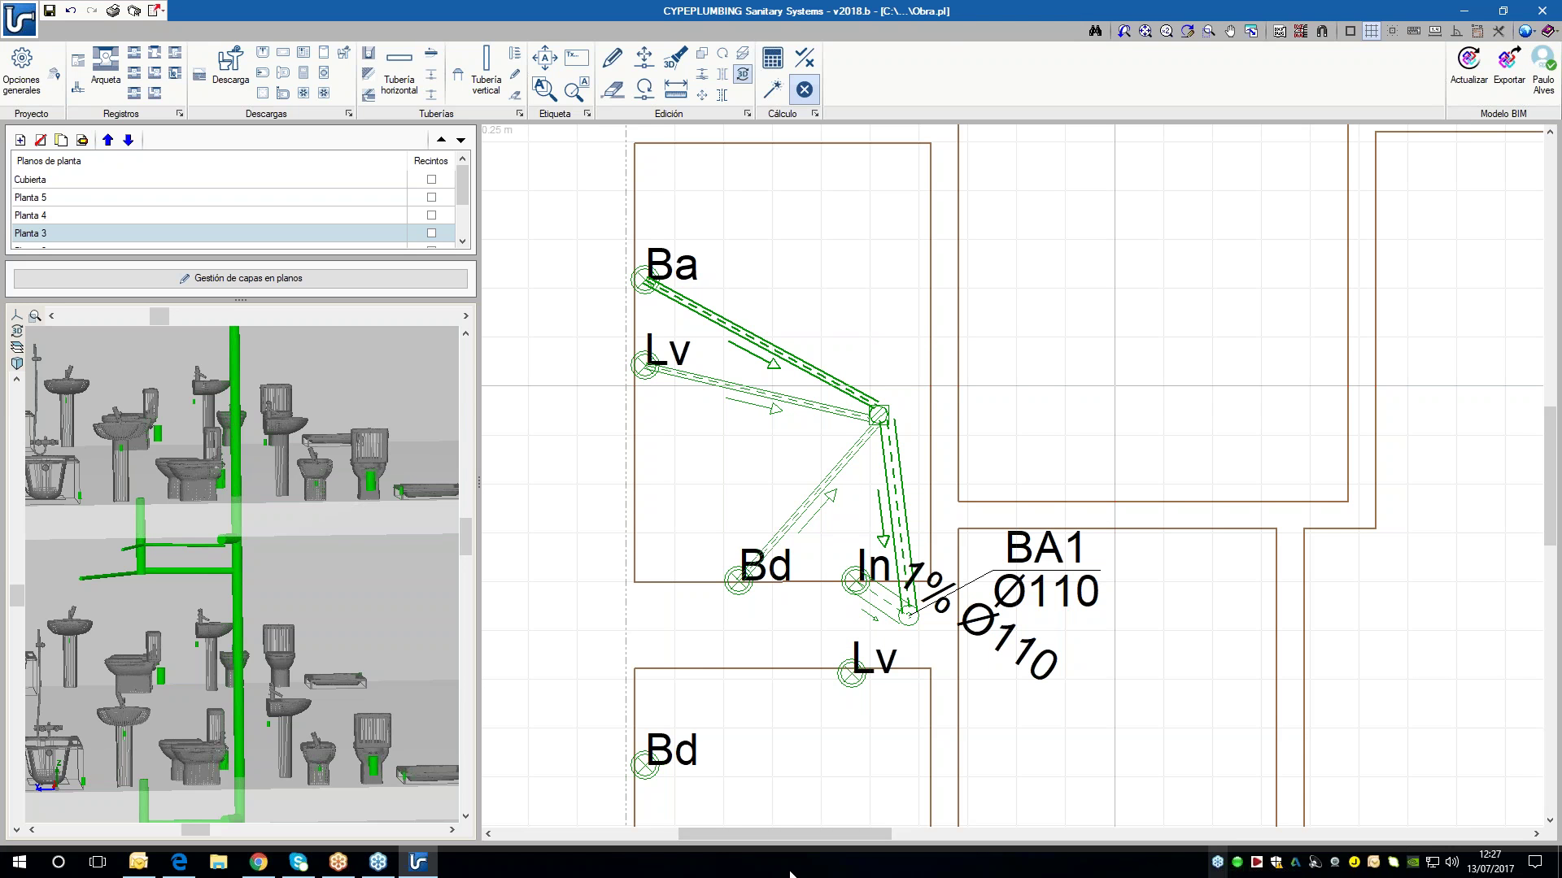
- Switch to Chrome, reload the Plurifamiliar project's files (Archivos), and look for the exported IFC in the list
{"action": "left_click", "coordinate": [258, 862]}
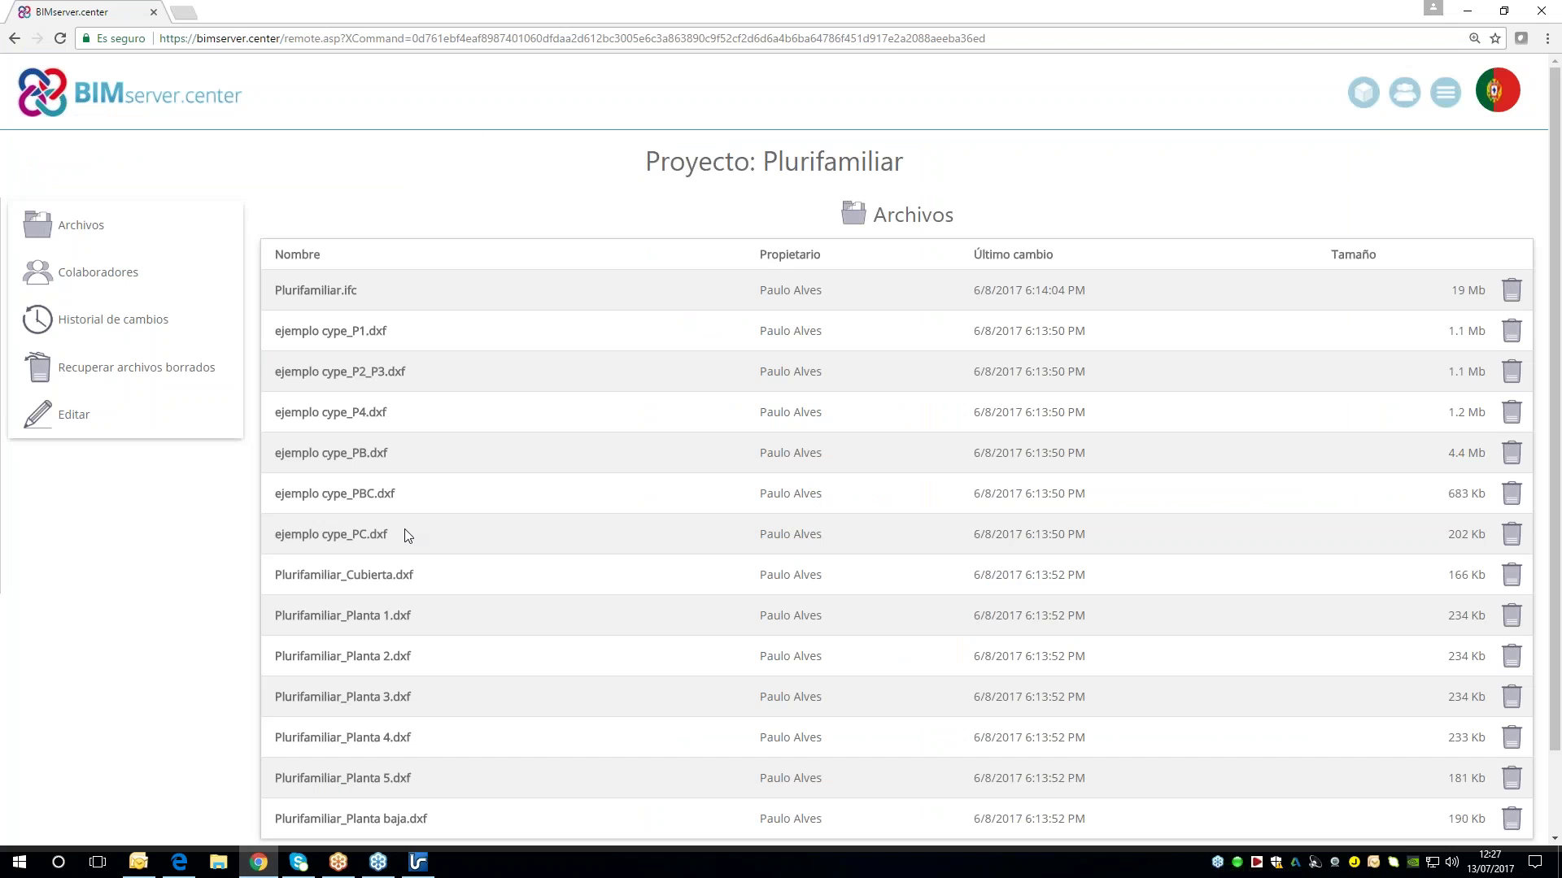
{"action": "left_click", "coordinate": [48, 226]}
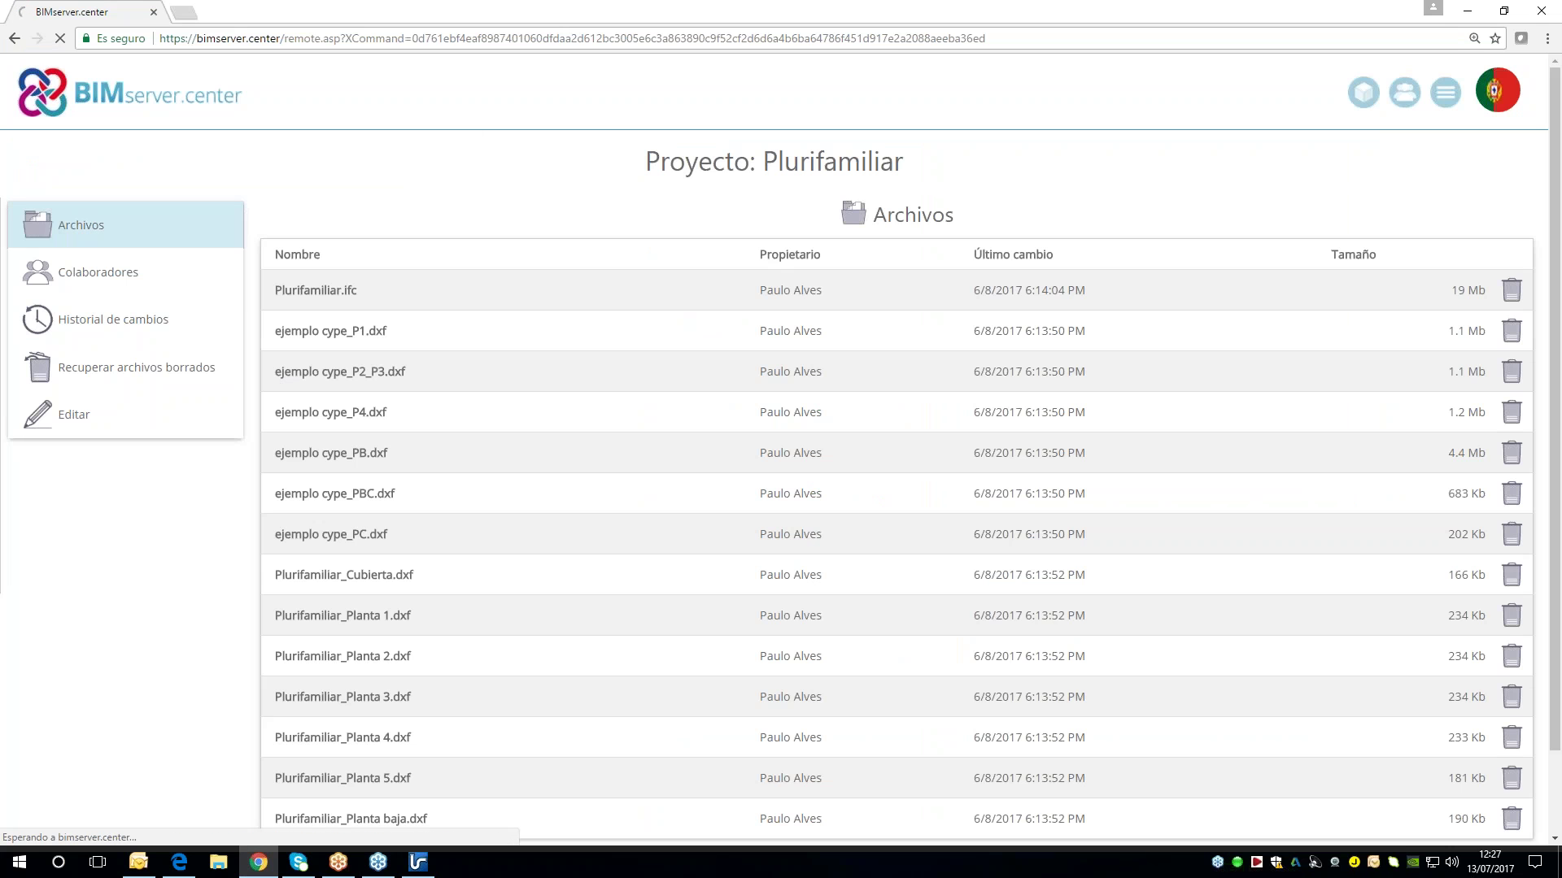
{"action": "scroll", "coordinate": [46, 230], "scroll_direction": "down", "scroll_amount": 2}
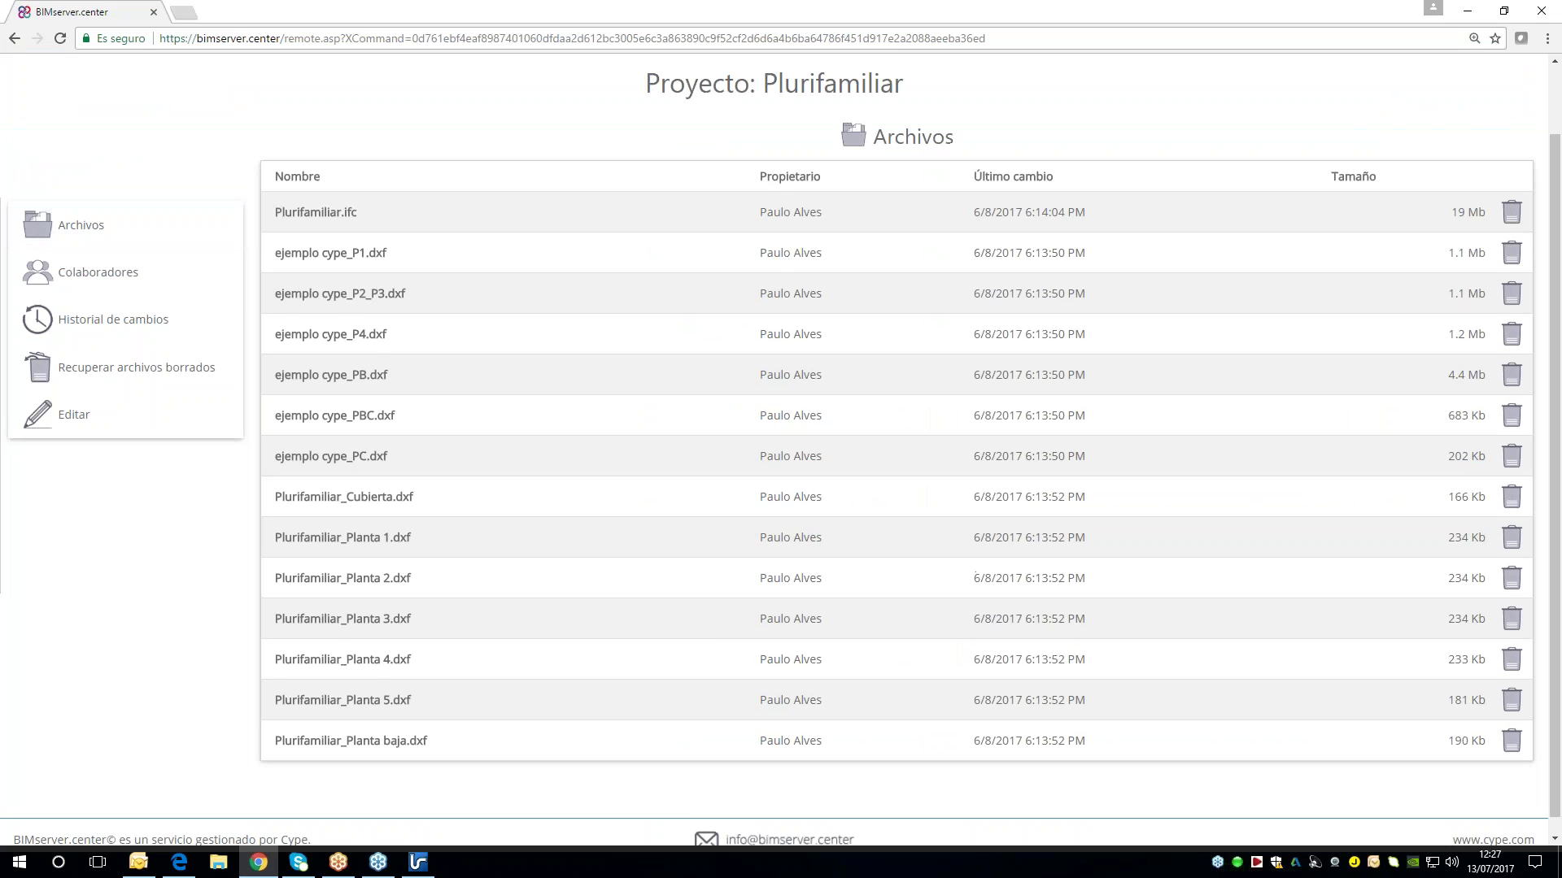
{"action": "scroll", "coordinate": [587, 420], "scroll_direction": "up", "scroll_amount": 1}
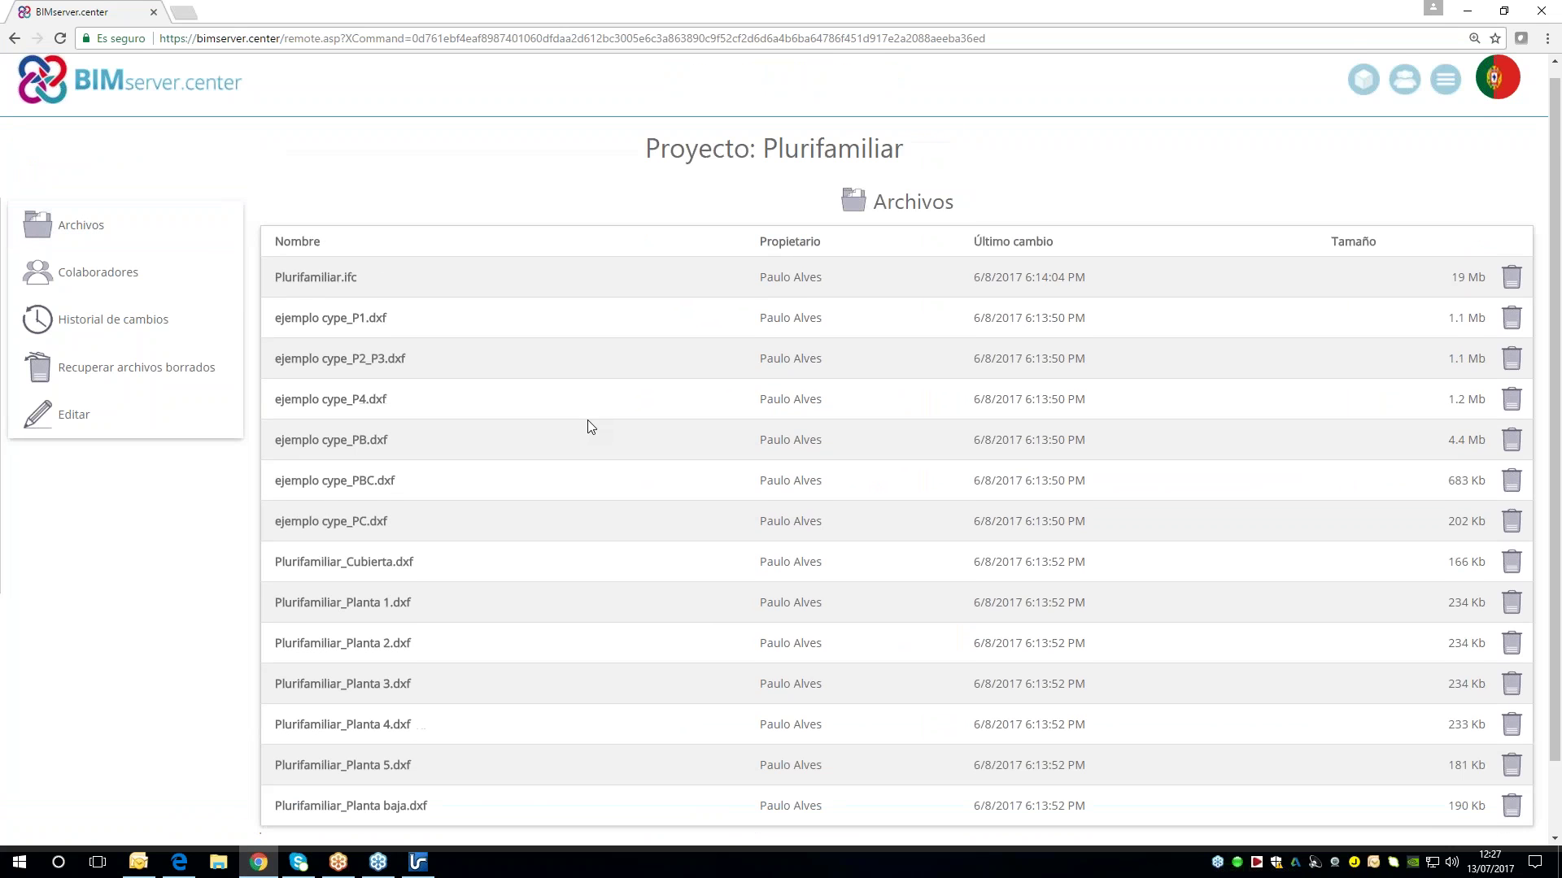
{"action": "scroll", "coordinate": [591, 427], "scroll_direction": "down", "scroll_amount": 1}
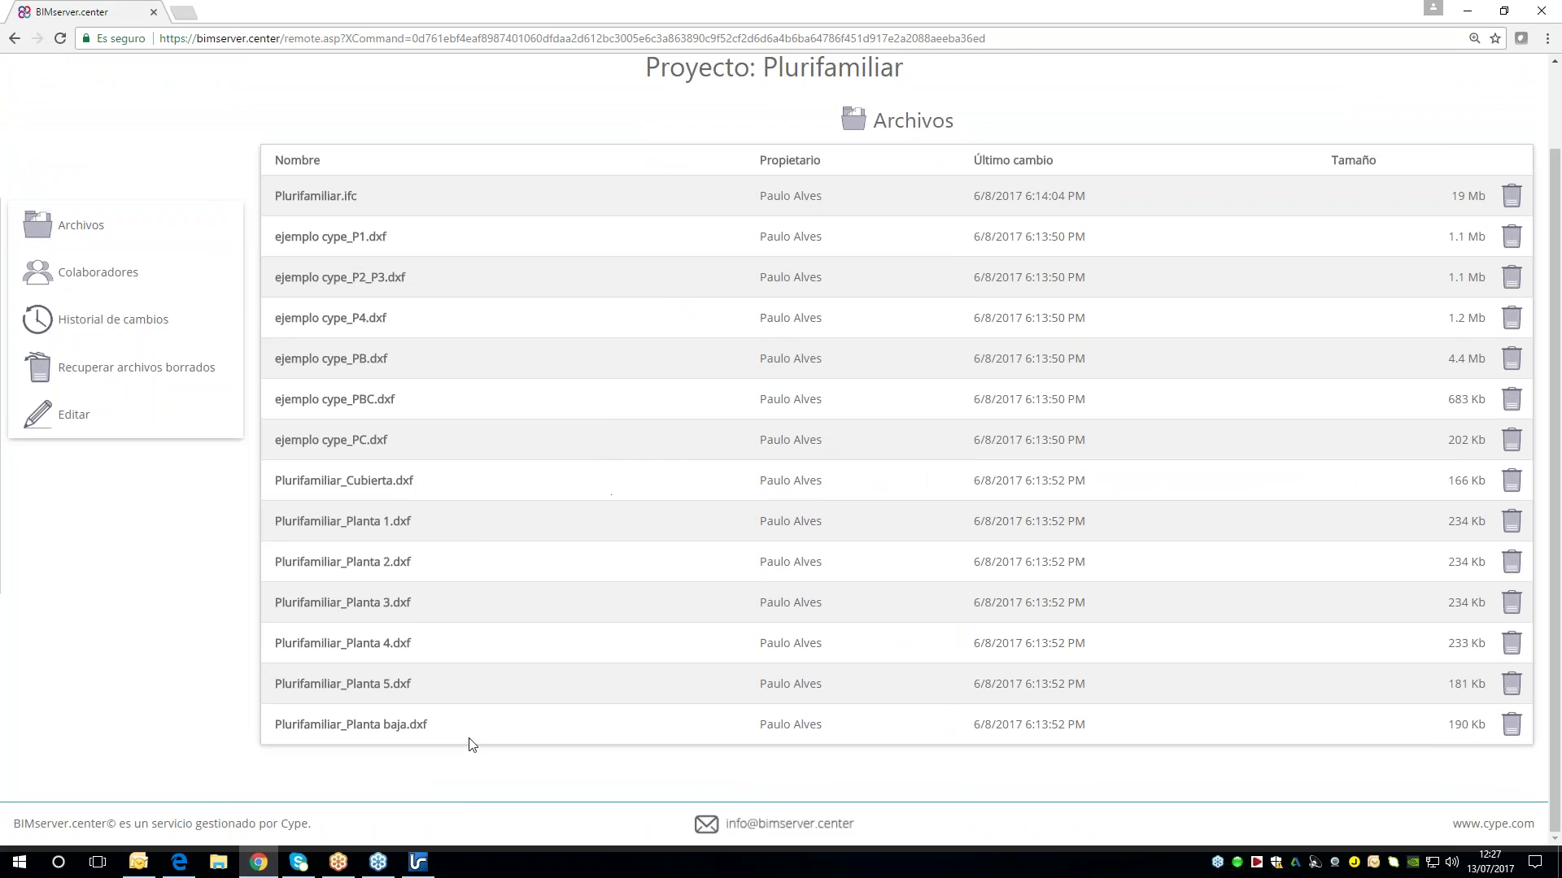
- Switch to the BIMserver.center synchronization client and synchronize the Plurifamiliar project instead of Officces
{"action": "left_click", "coordinate": [419, 862]}
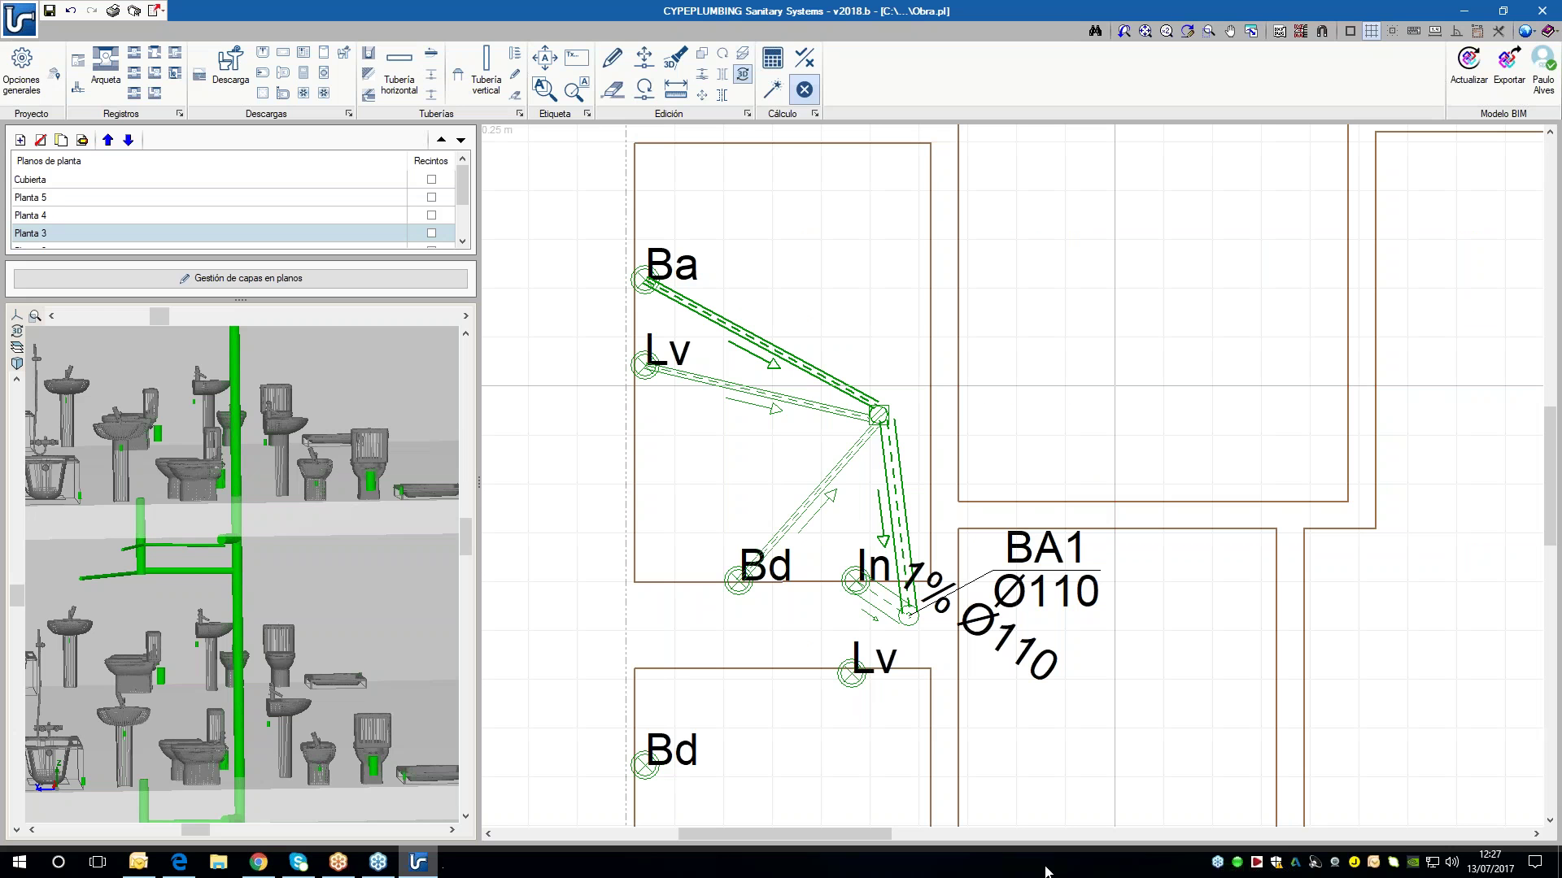
{"action": "left_click", "coordinate": [1238, 866]}
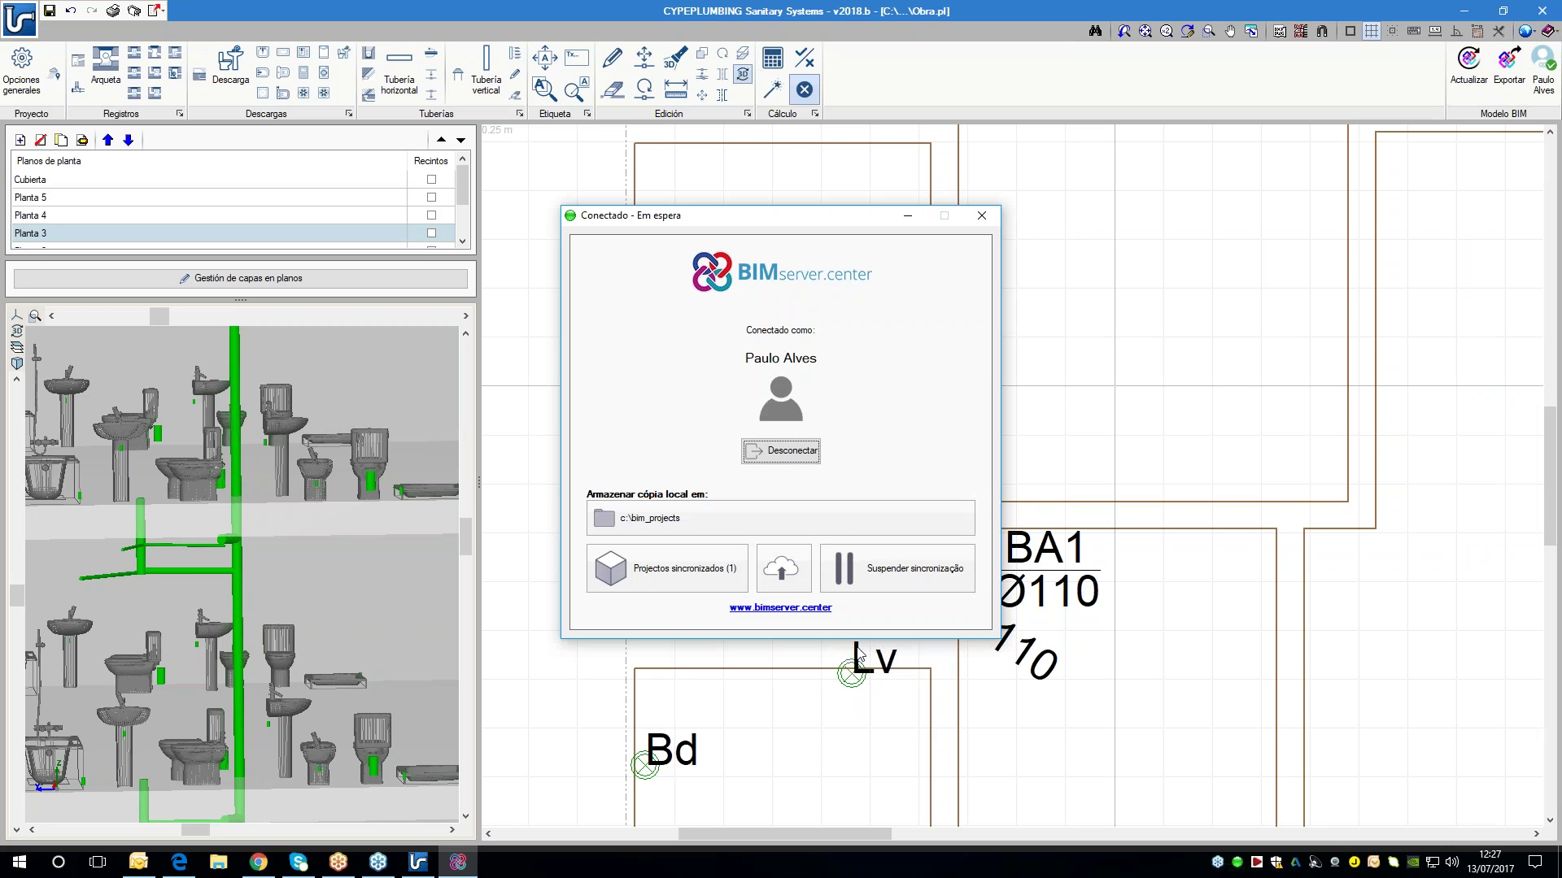
{"action": "left_click", "coordinate": [778, 572]}
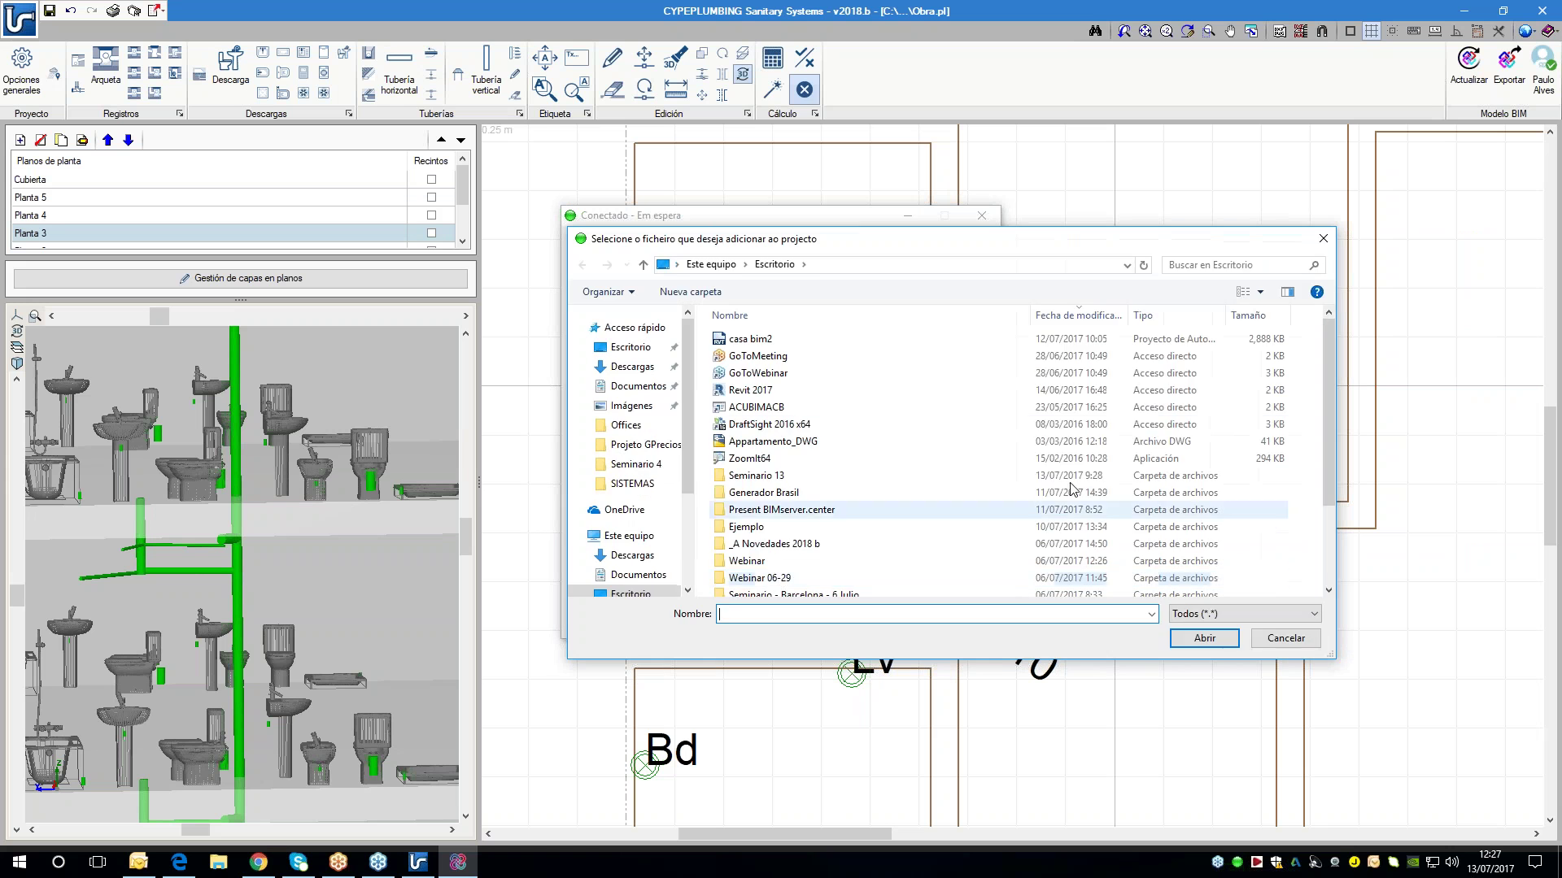
{"action": "key", "text": "Escape"}
{"action": "left_click", "coordinate": [647, 582]}
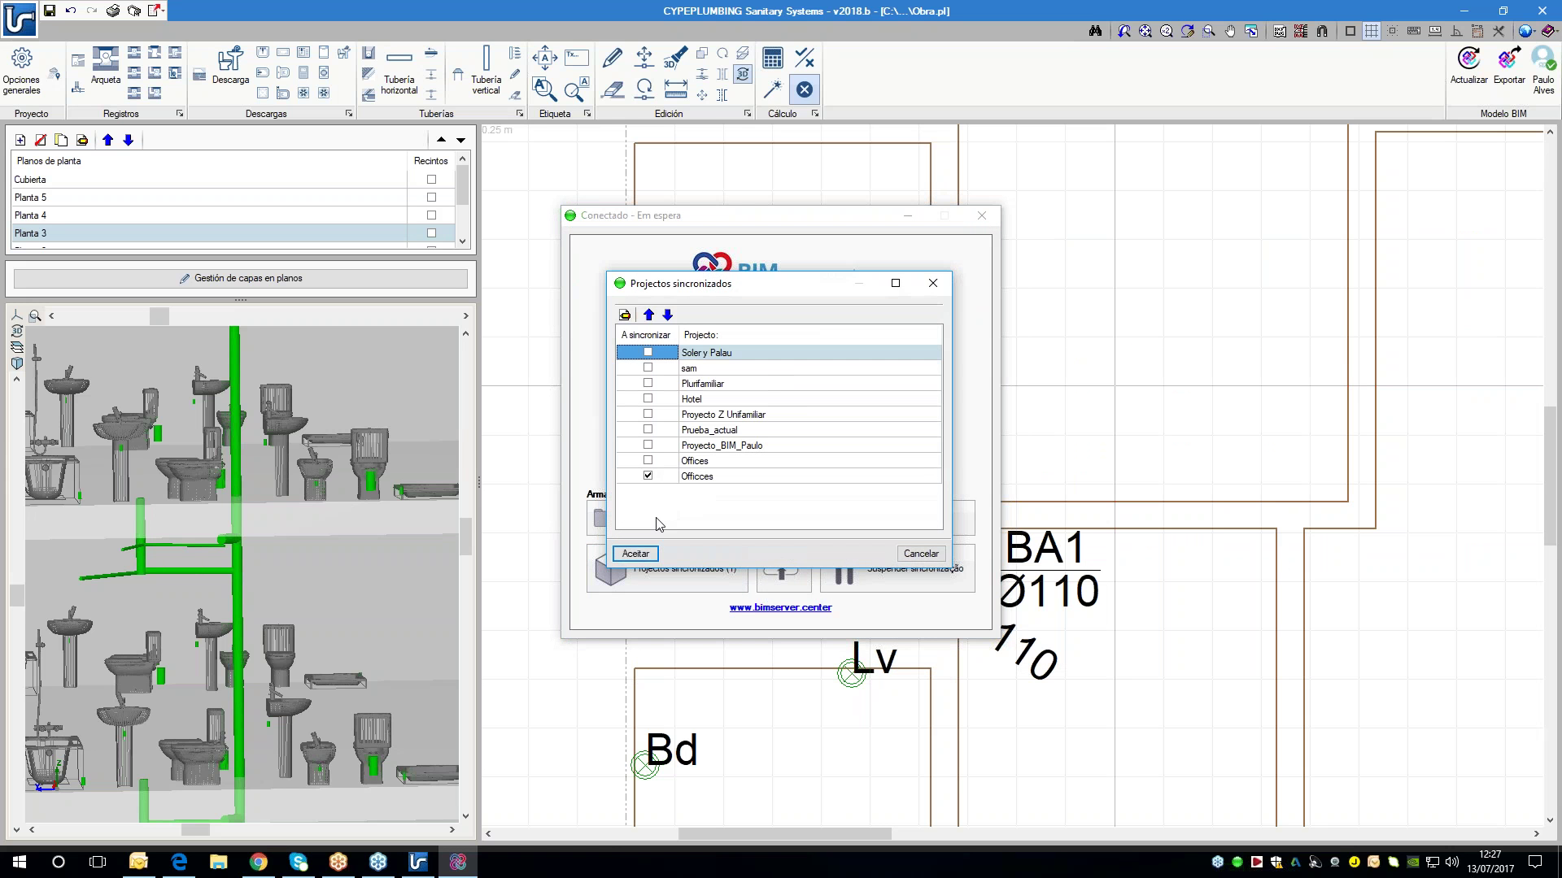
{"action": "left_click", "coordinate": [656, 478]}
{"action": "left_click", "coordinate": [653, 384]}
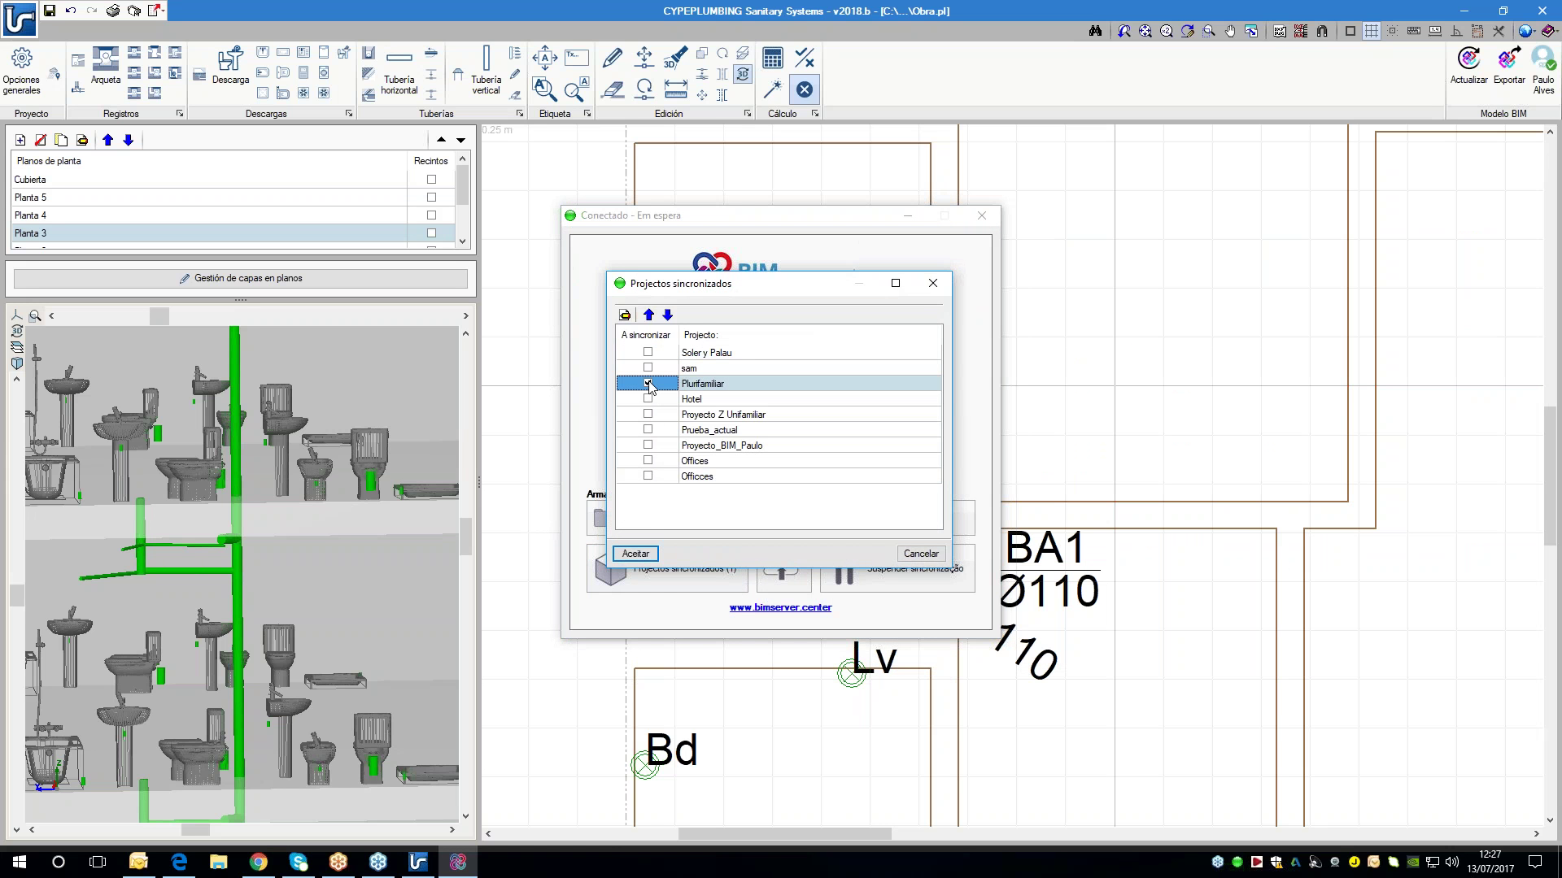
{"action": "left_click", "coordinate": [637, 553]}
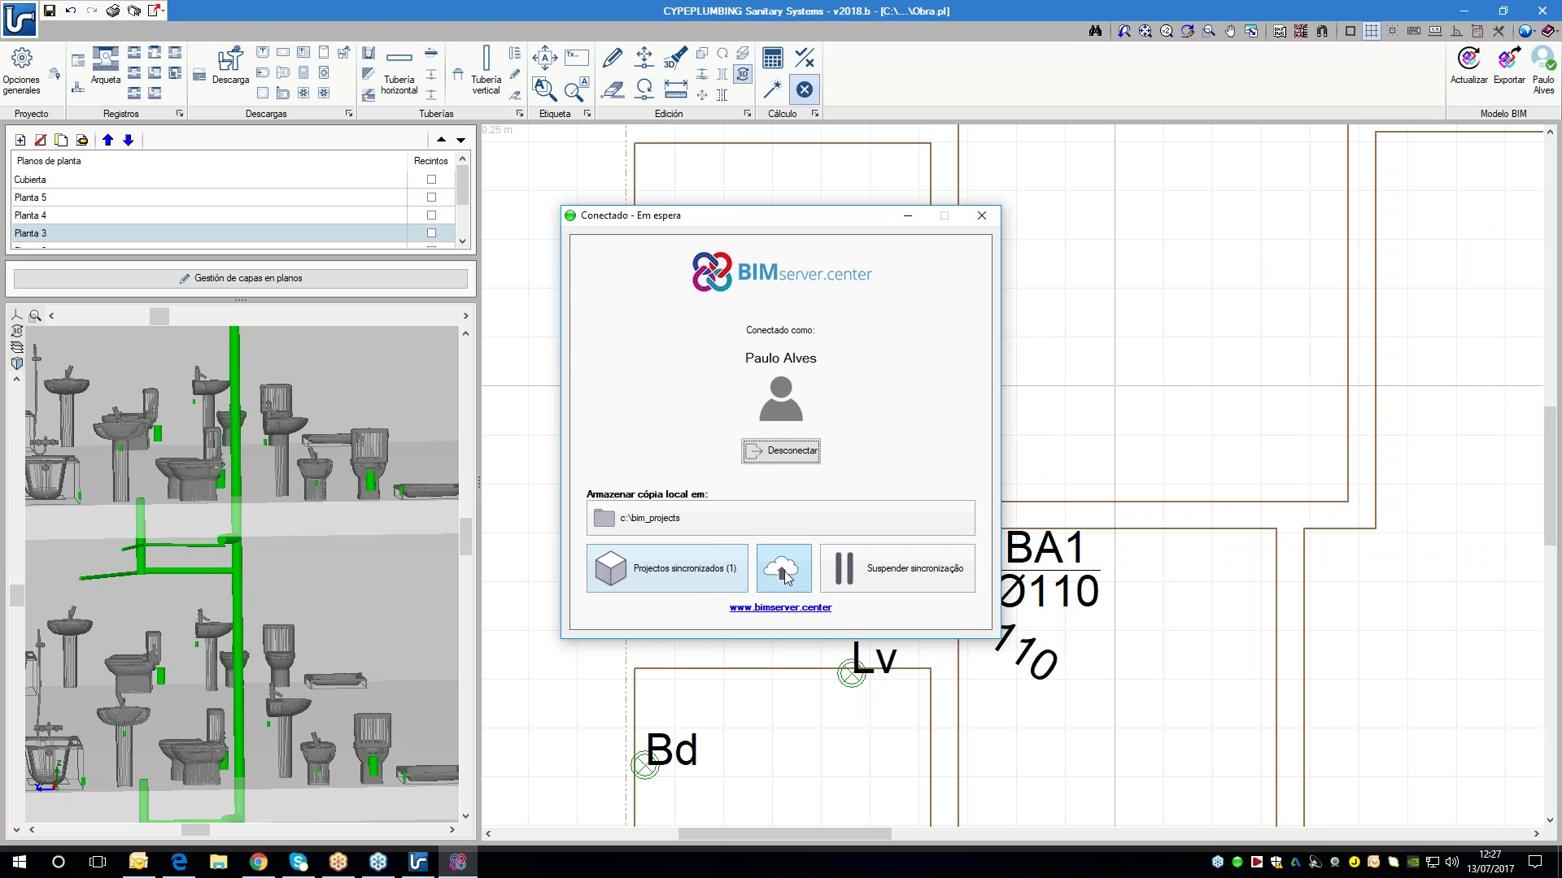
{"action": "left_click", "coordinate": [901, 578]}
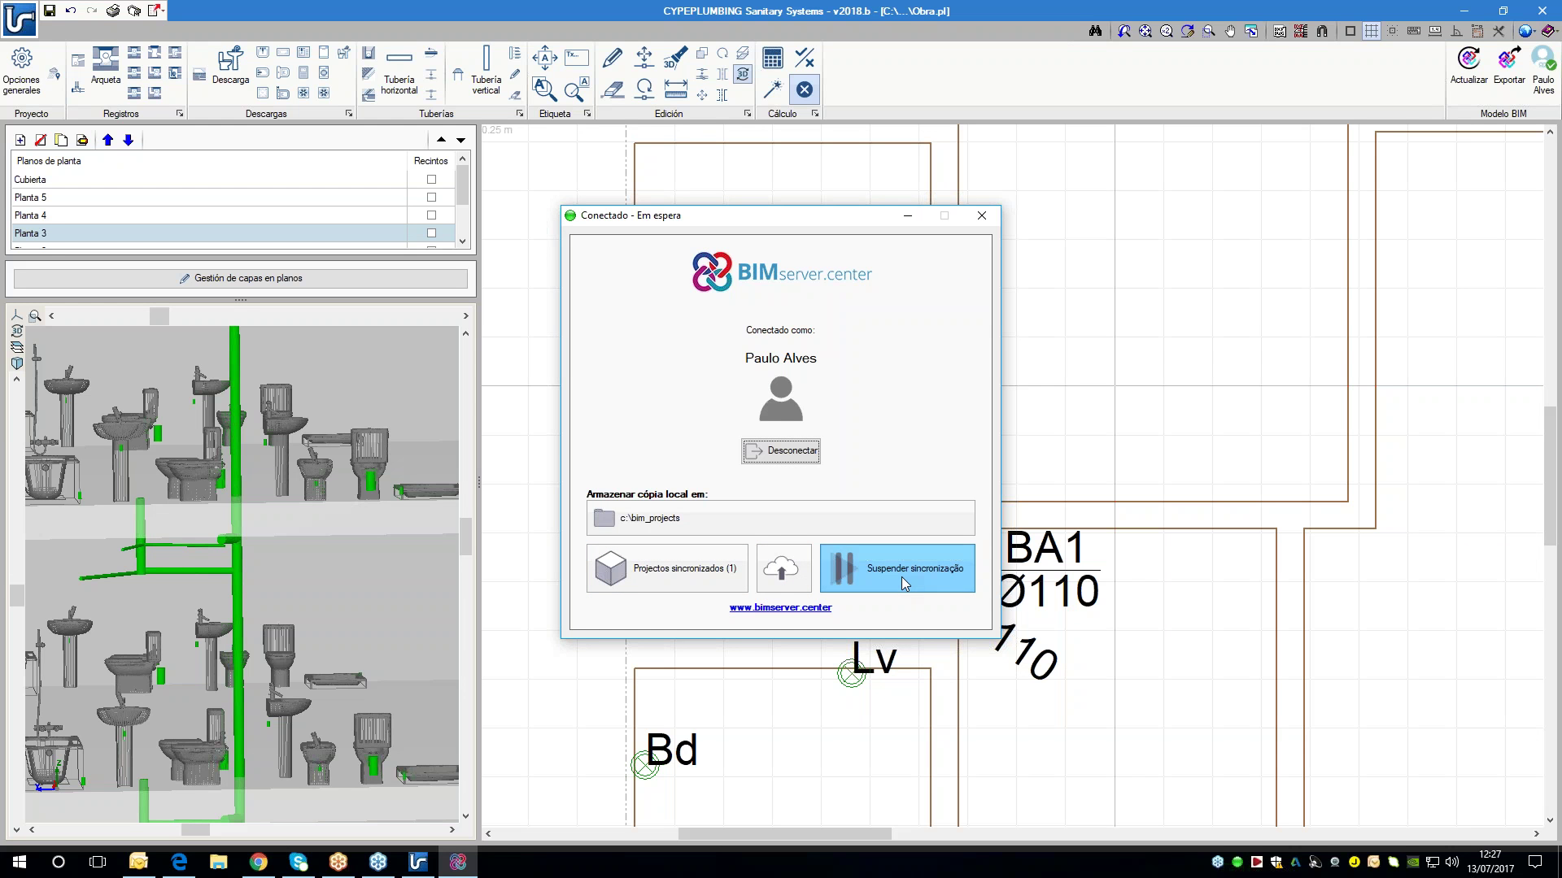
{"action": "left_click", "coordinate": [841, 576]}
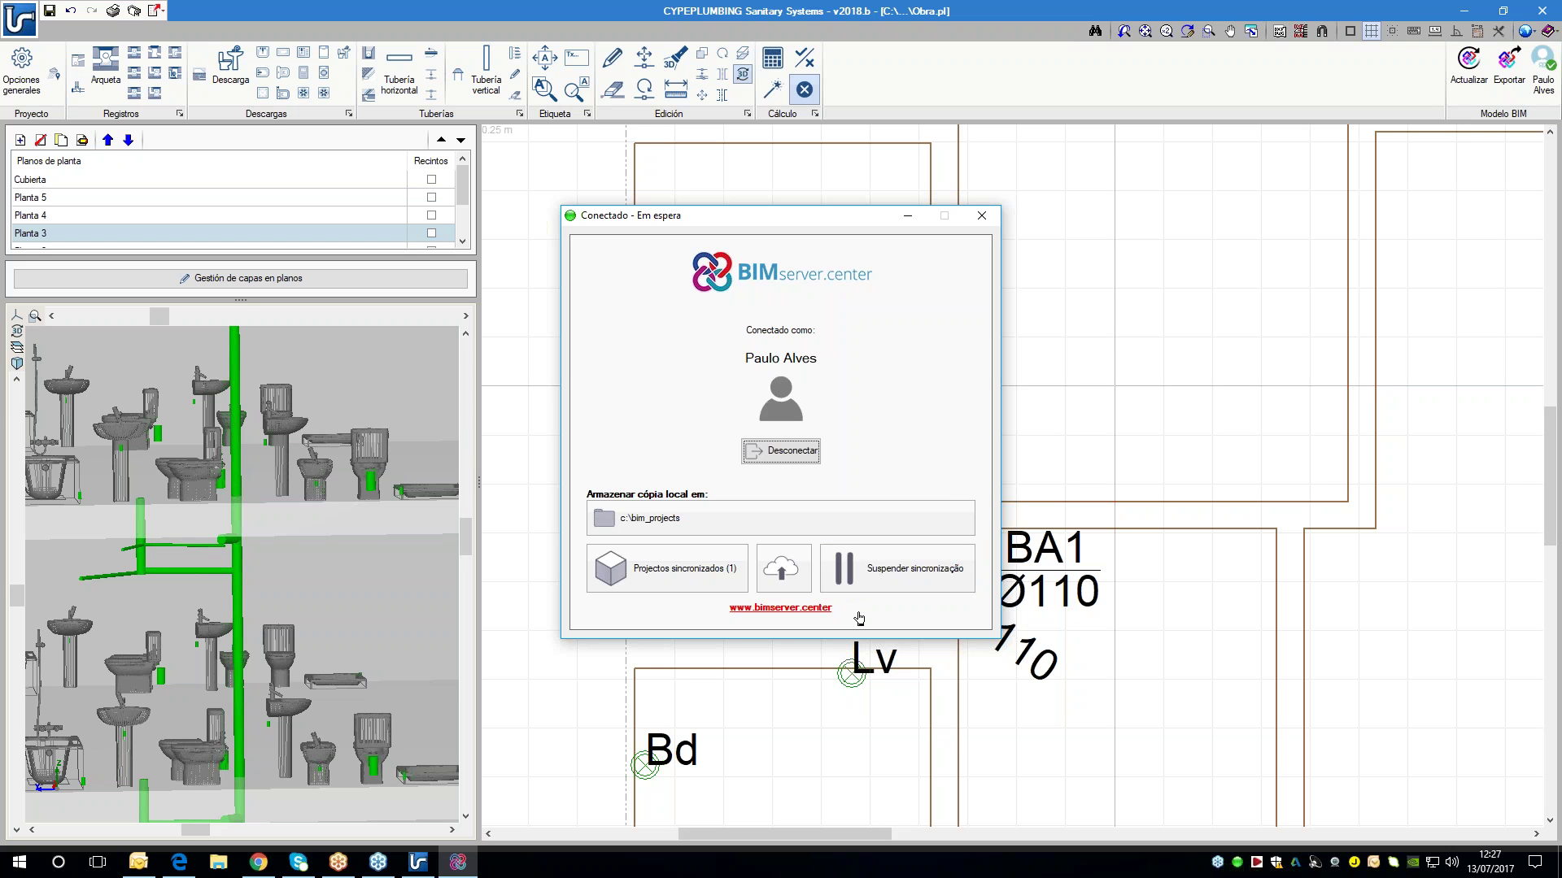